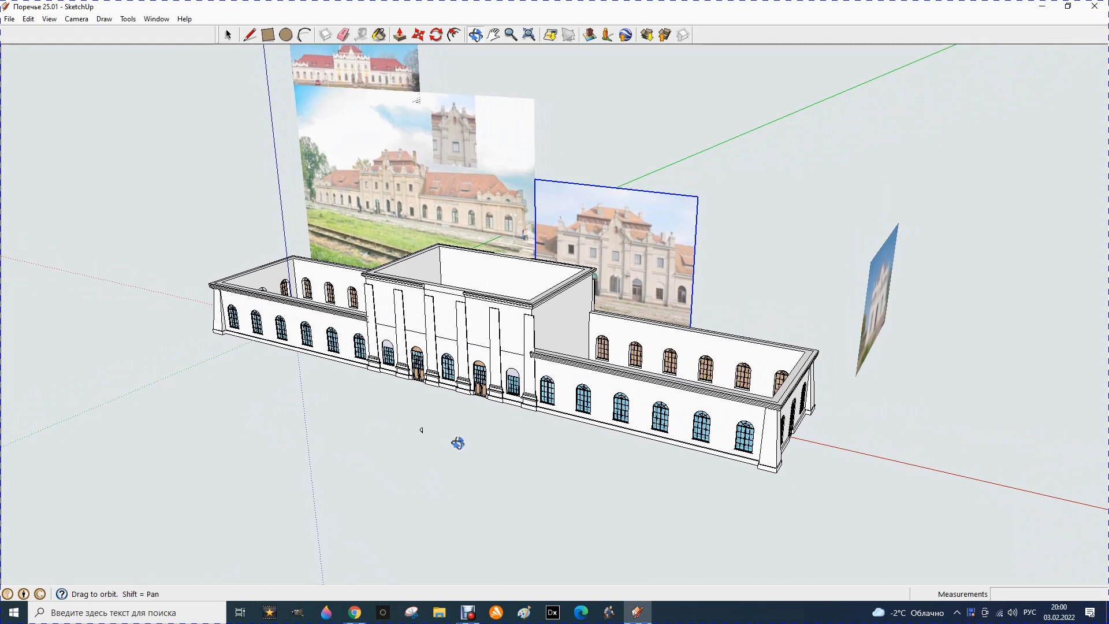
Examine the station model against the reference photos, studying the central facade, the side wing roofline and its parapet posts.
scroll(484, 424, up, 2)
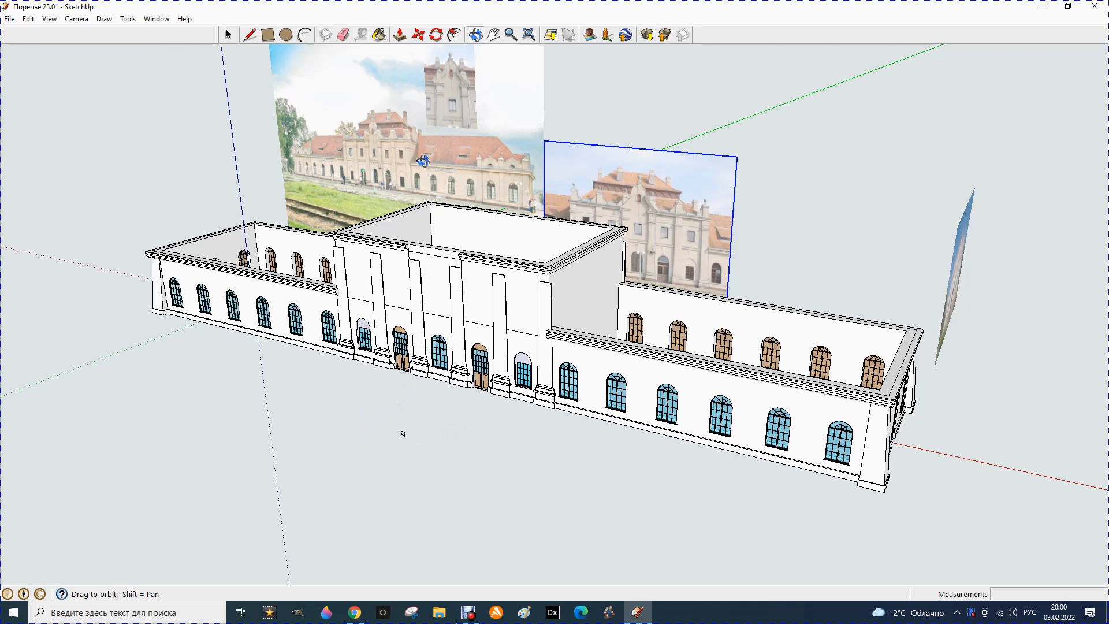
drag(225, 465, 352, 375)
scroll(351, 375, down, 6)
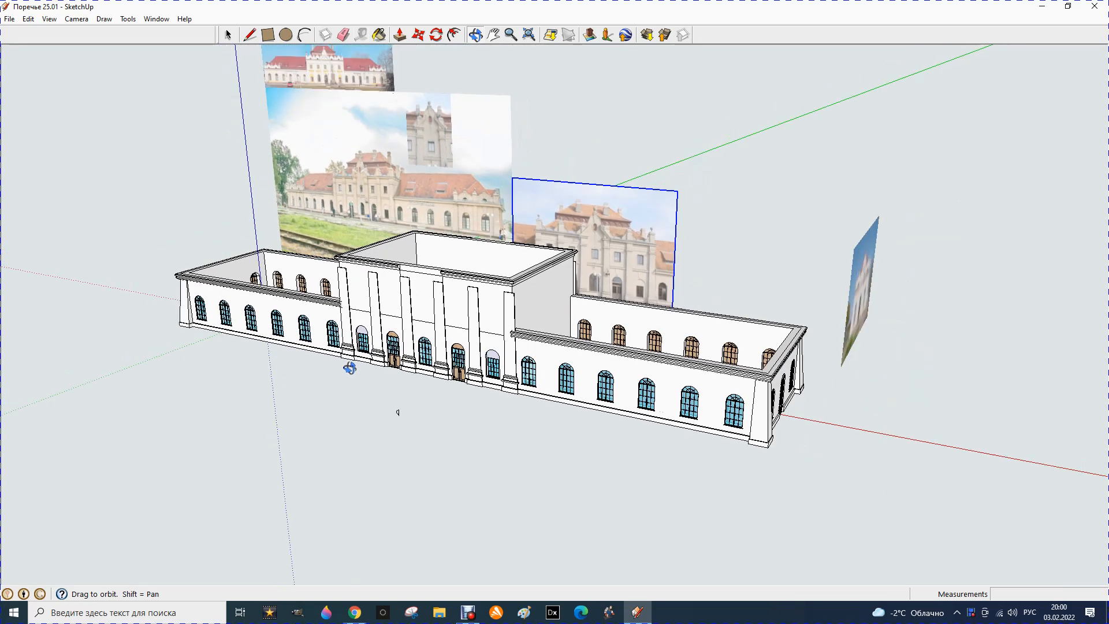
scroll(425, 430, up, 4)
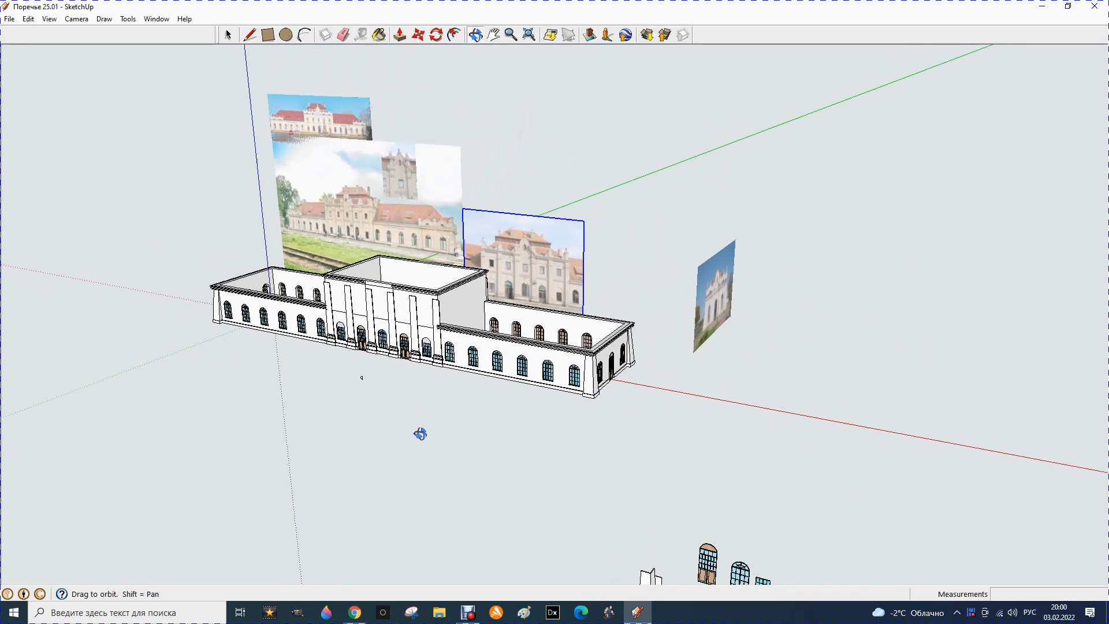
drag(439, 415, 453, 428)
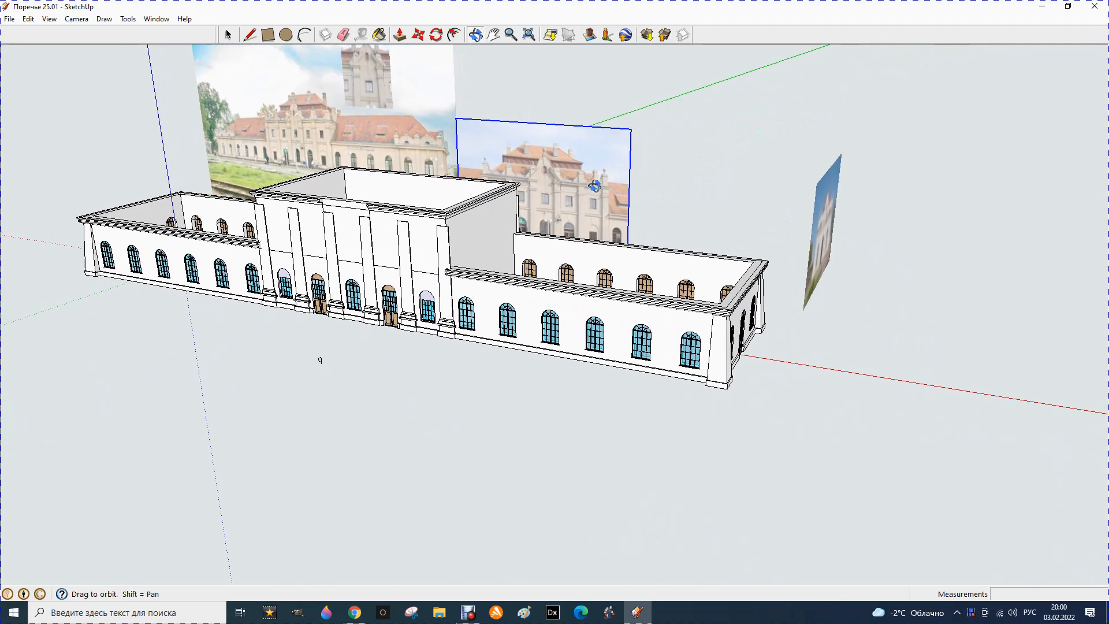
scroll(596, 185, up, 5)
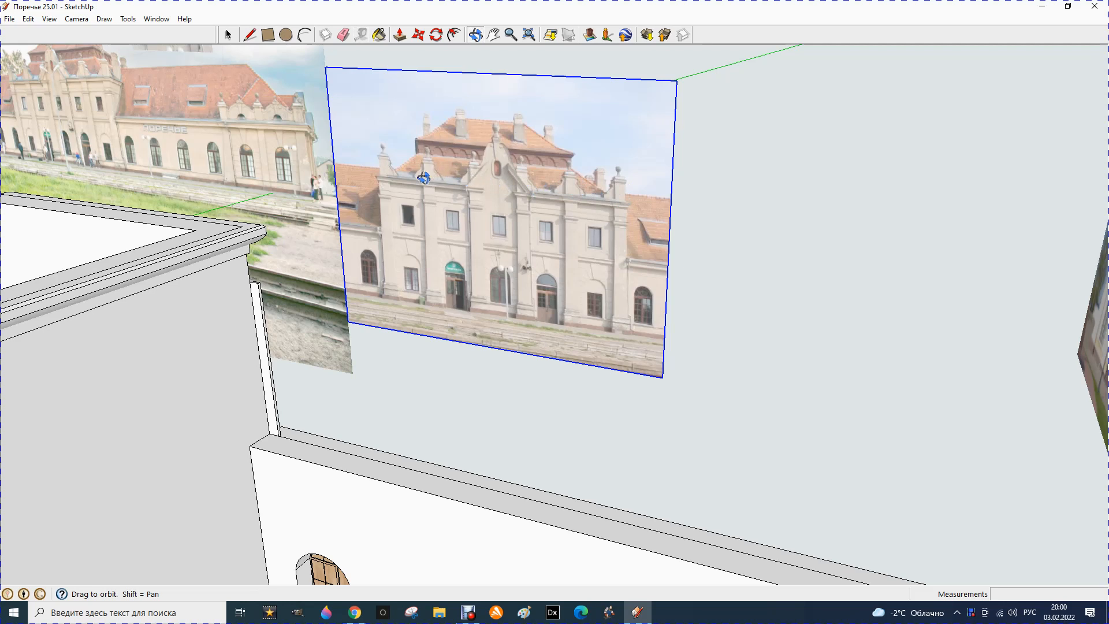
scroll(609, 196, down, 1)
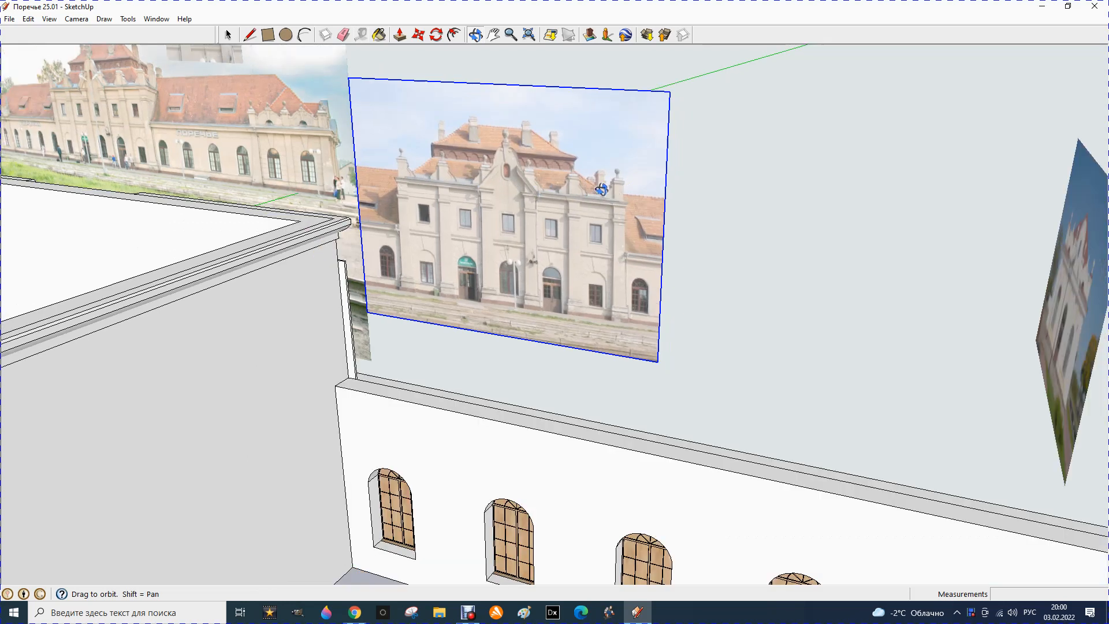
scroll(585, 187, down, 4)
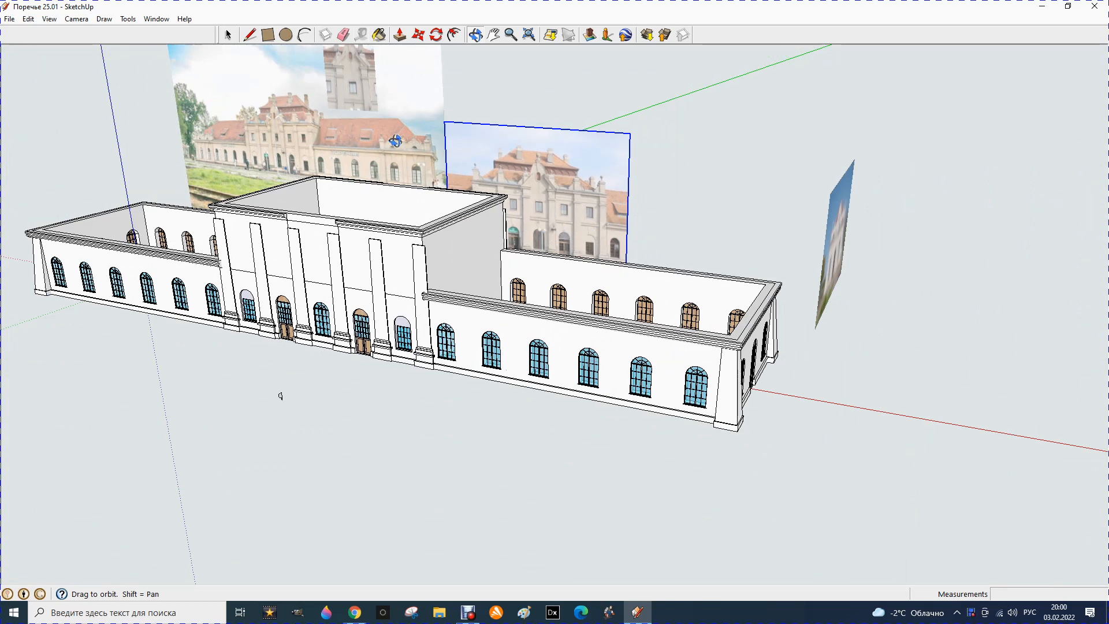
scroll(382, 152, up, 3)
scroll(378, 157, up, 2)
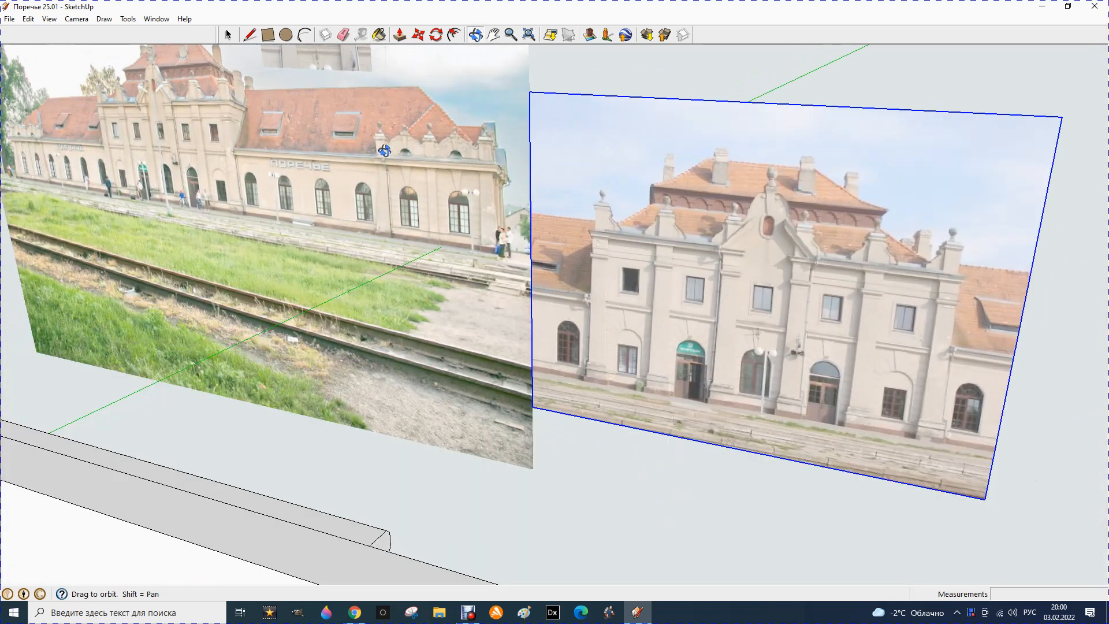
scroll(492, 162, down, 4)
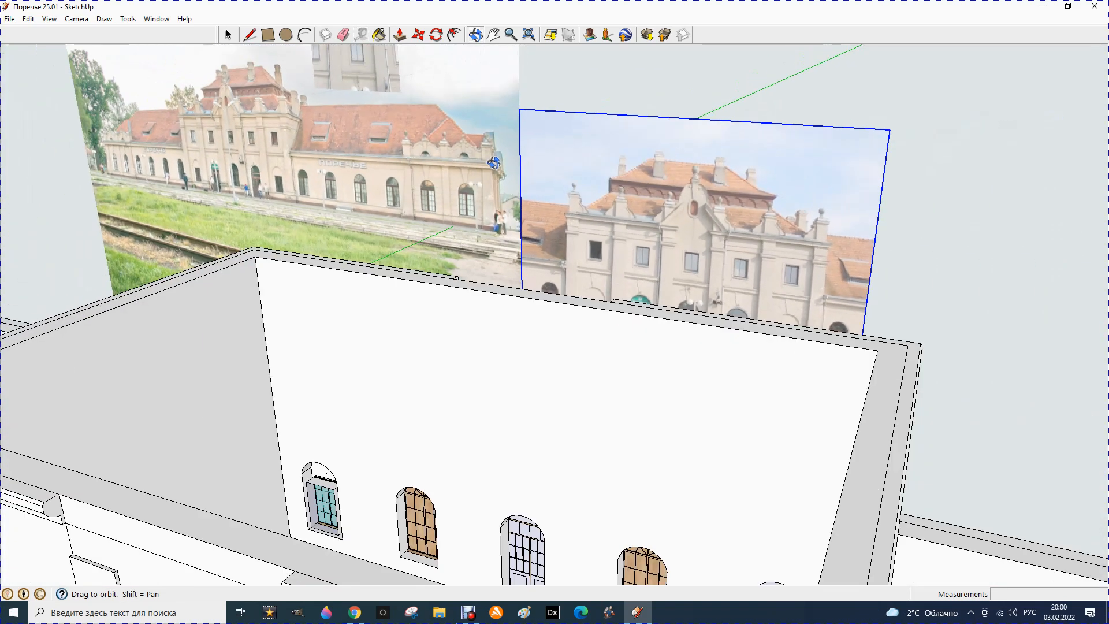
scroll(494, 163, down, 5)
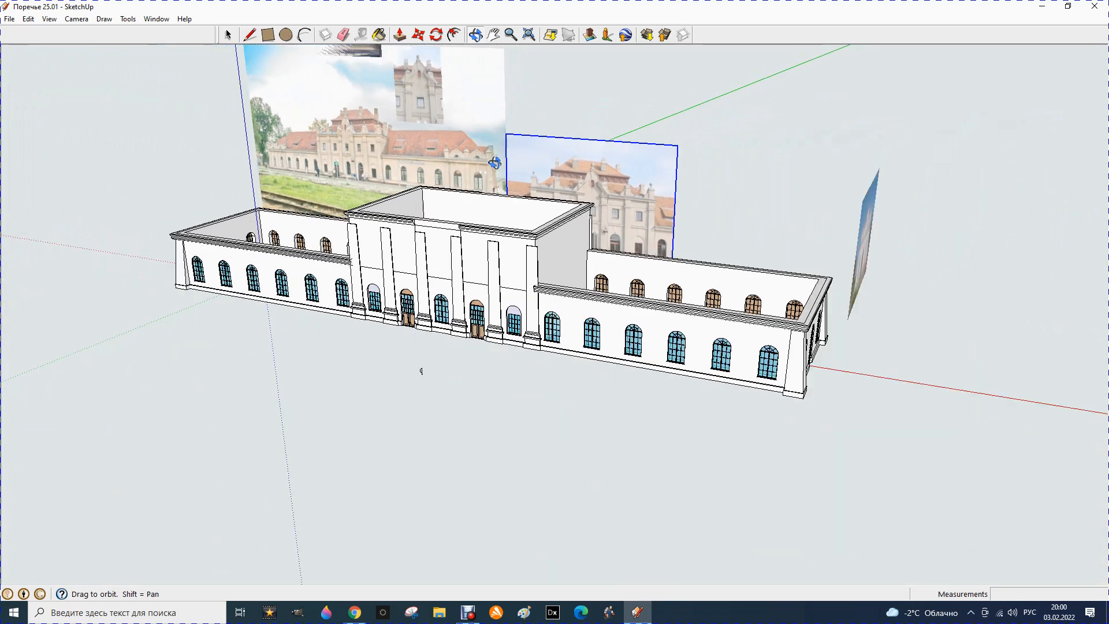
scroll(556, 299, down, 2)
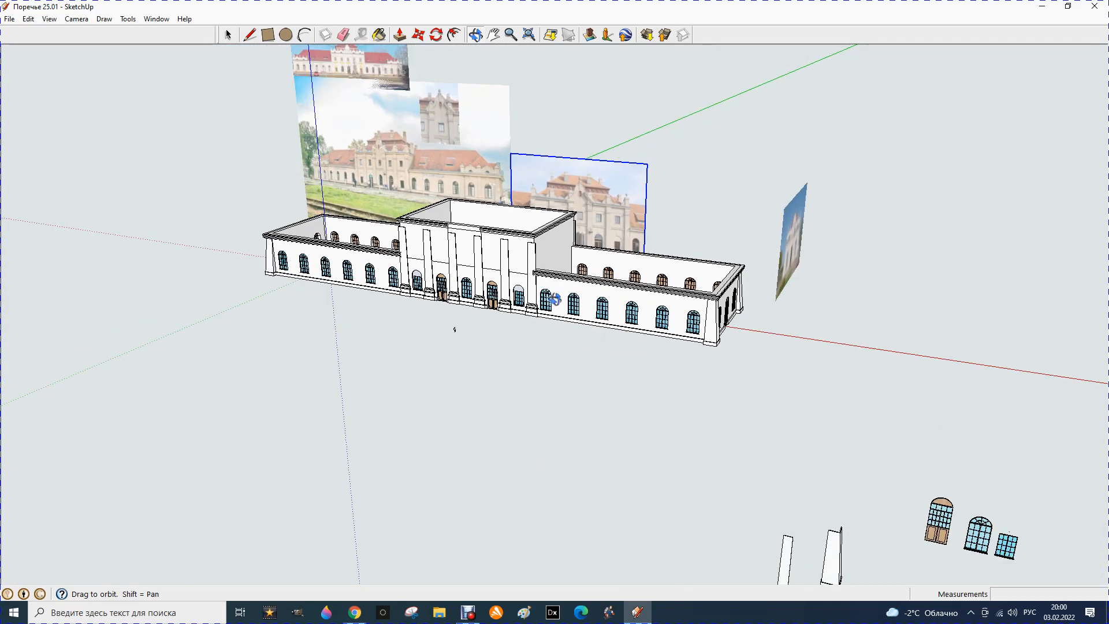
scroll(494, 315, down, 1)
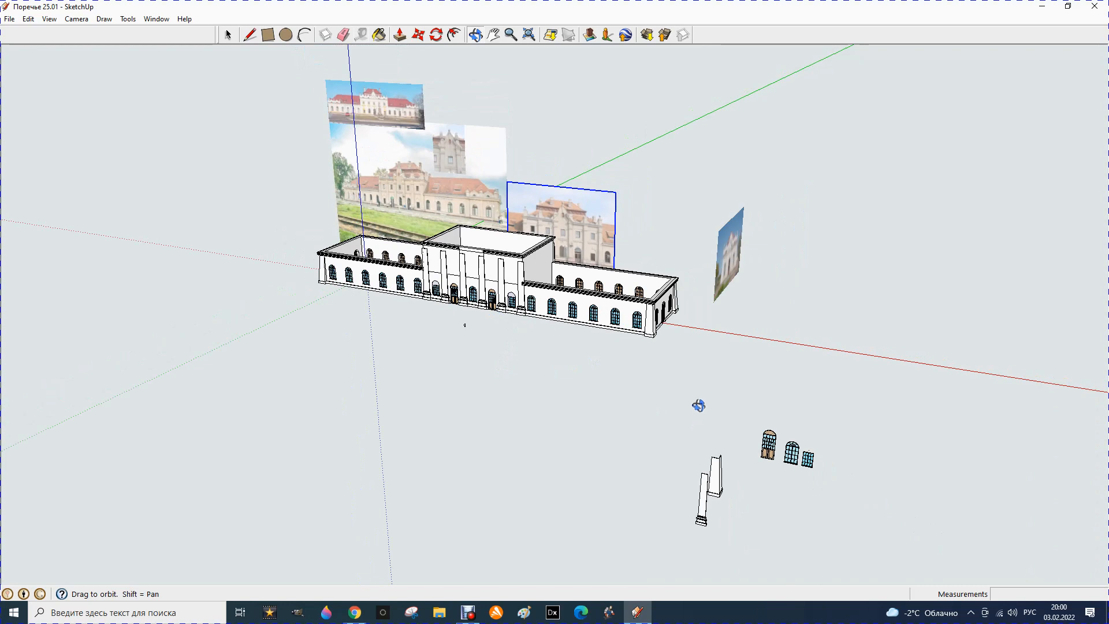
scroll(698, 404, up, 1)
scroll(646, 357, up, 2)
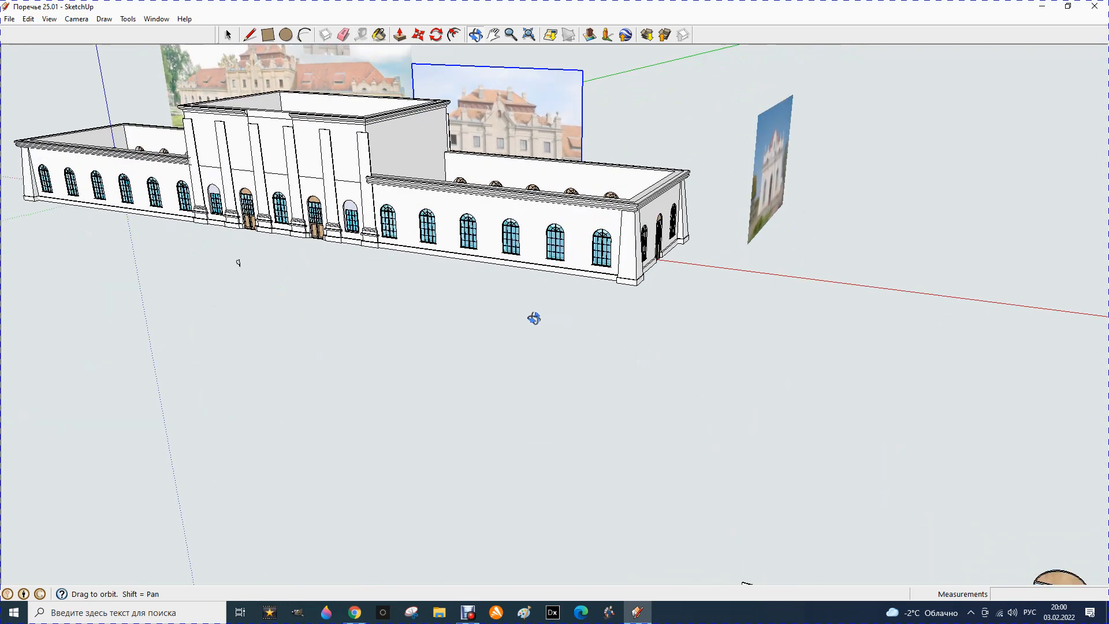
mouse_move(528, 324)
mouse_down()
mouse_move(545, 354)
mouse_move(539, 337)
mouse_up()
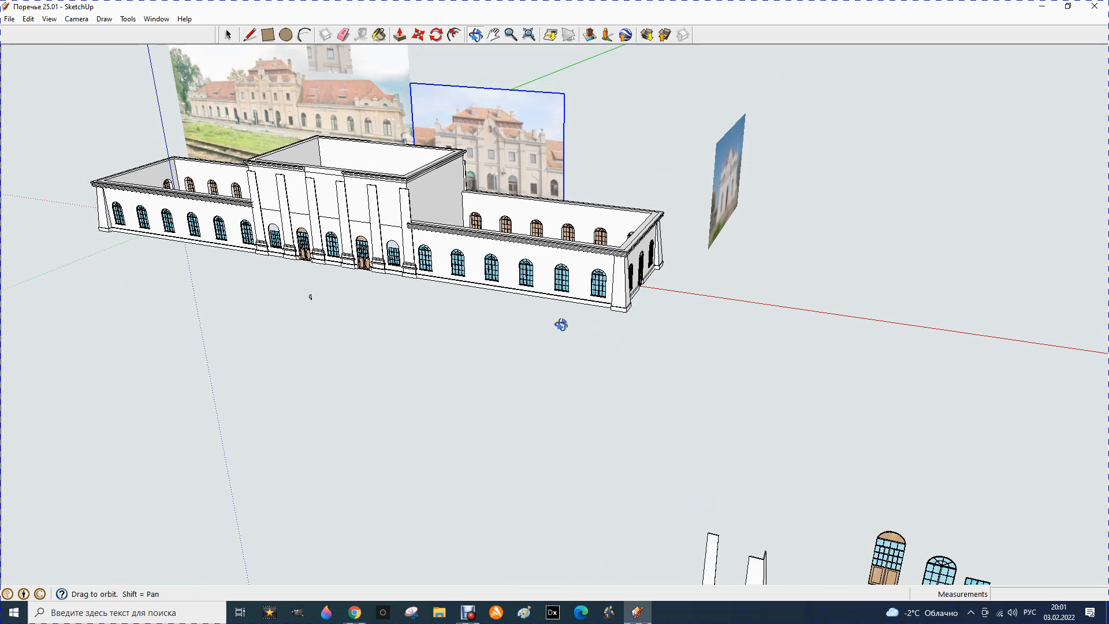
Draw a 750 mm square with the Line tool on the open ground in front of the building's side wing.
scroll(555, 343, up, 2)
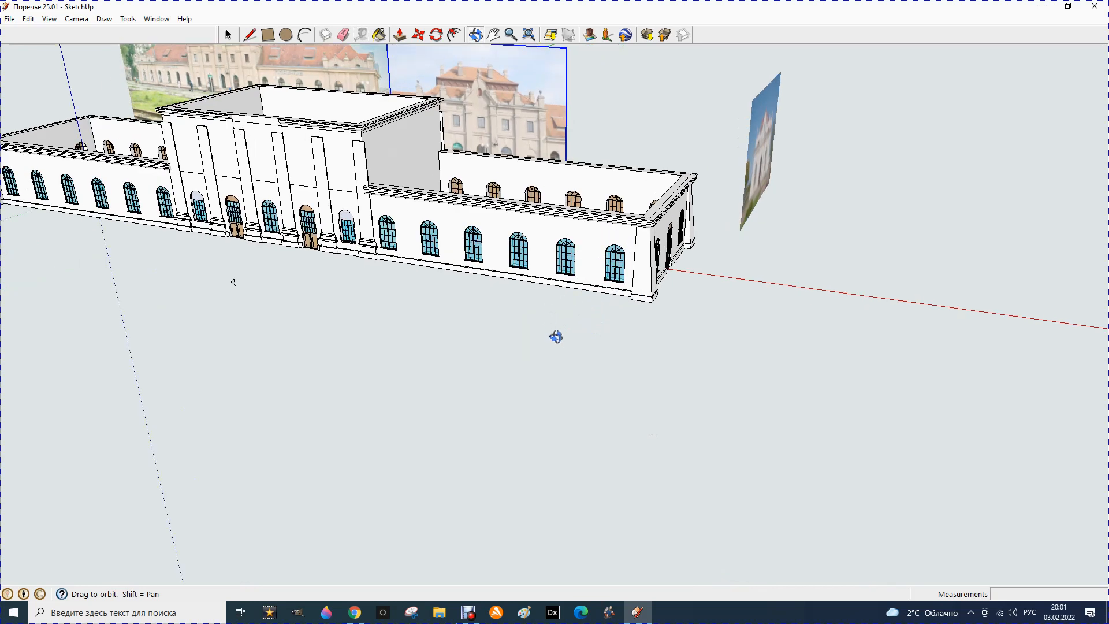
scroll(555, 338, up, 1)
scroll(556, 337, up, 1)
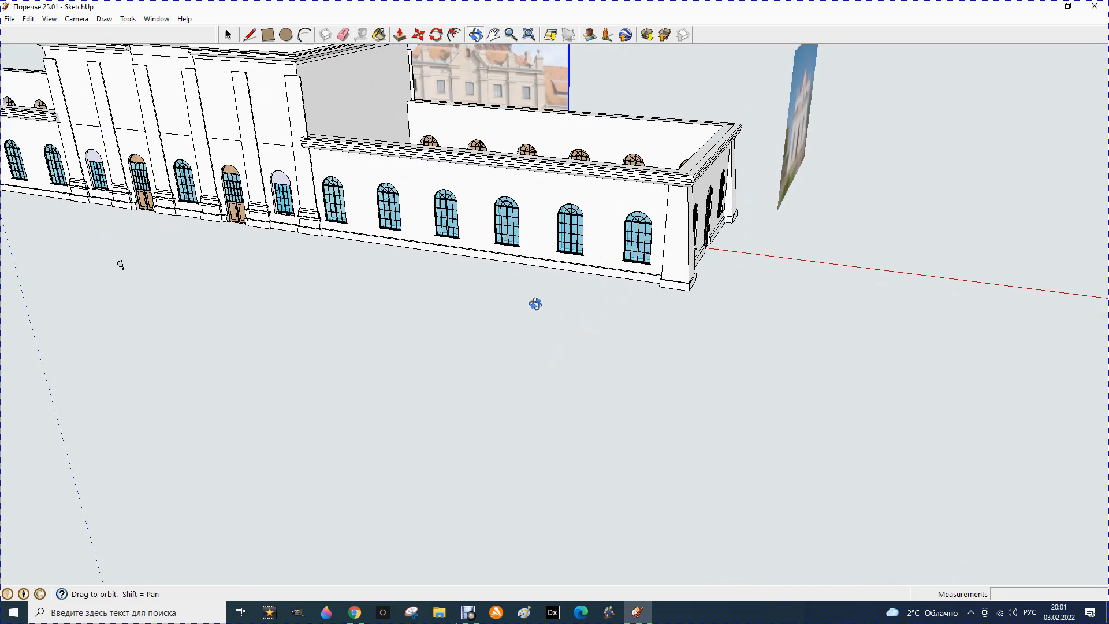
click(250, 36)
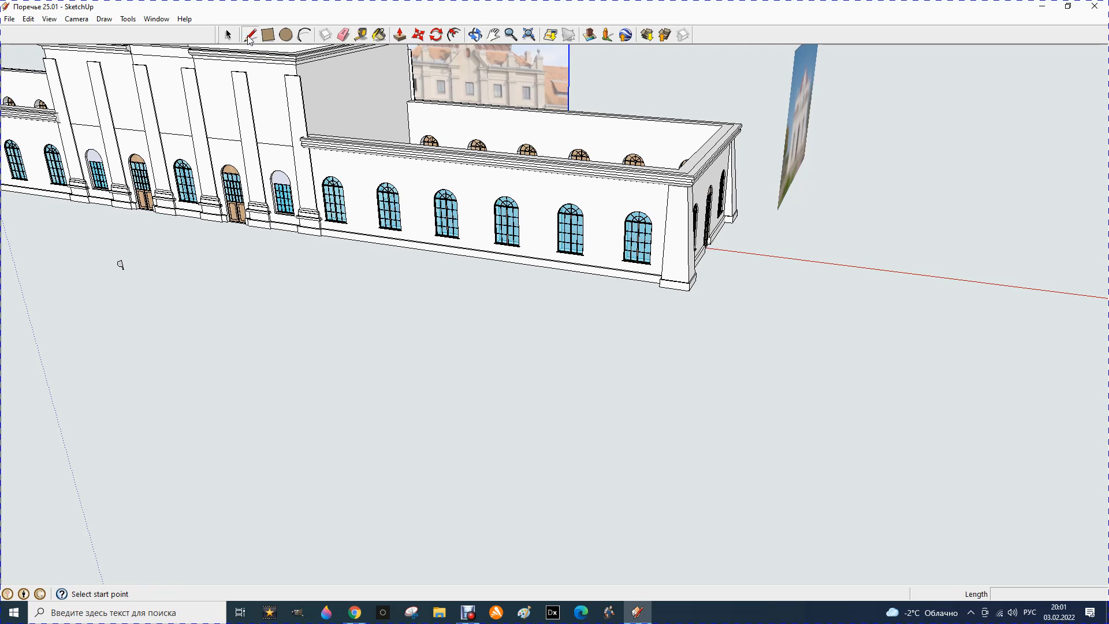
click(493, 365)
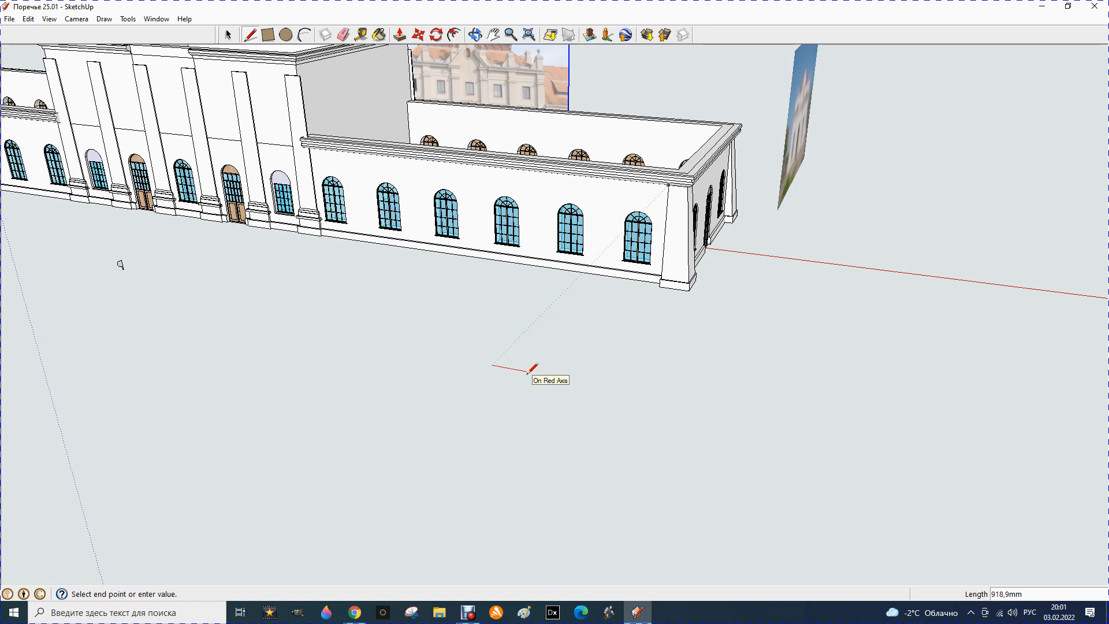
text(750)
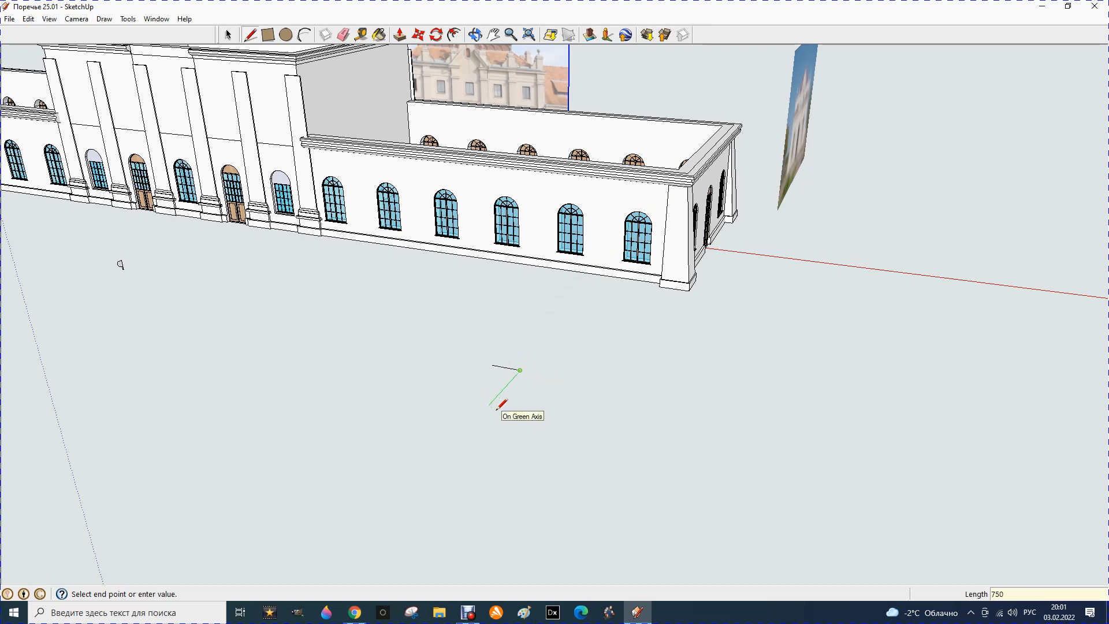
key(Return)
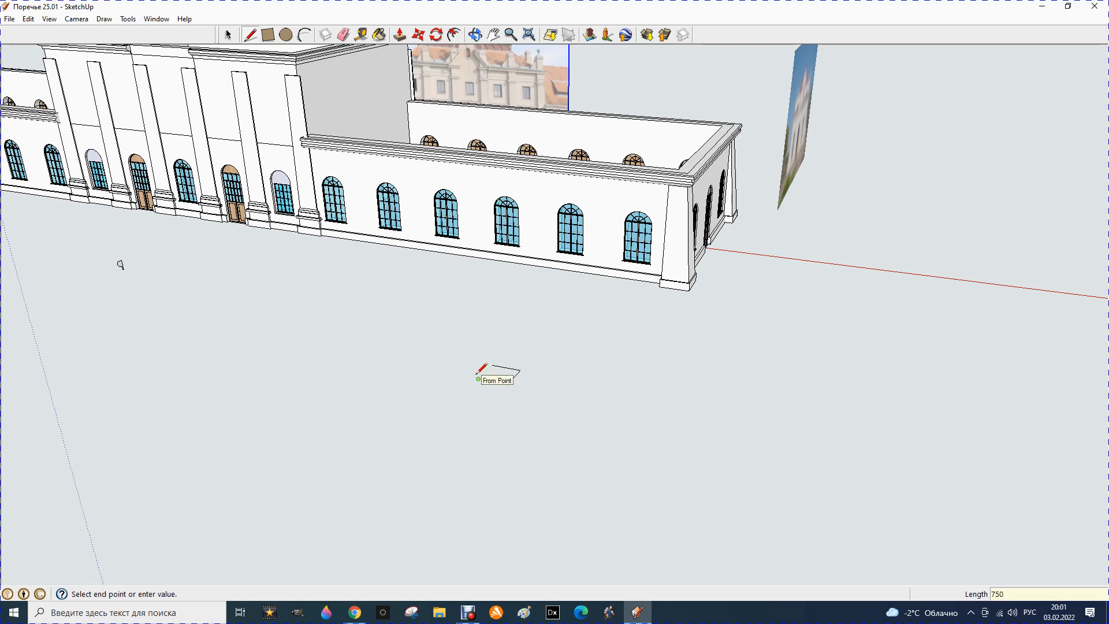
click(497, 366)
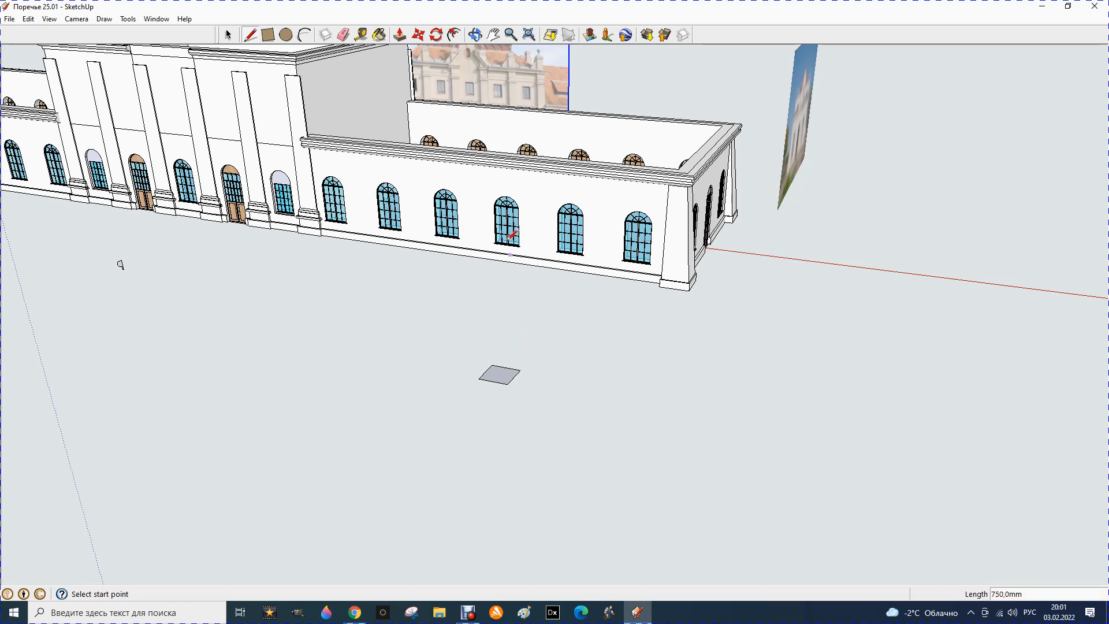
Push/Pull the square up 900 mm into a block.
click(399, 35)
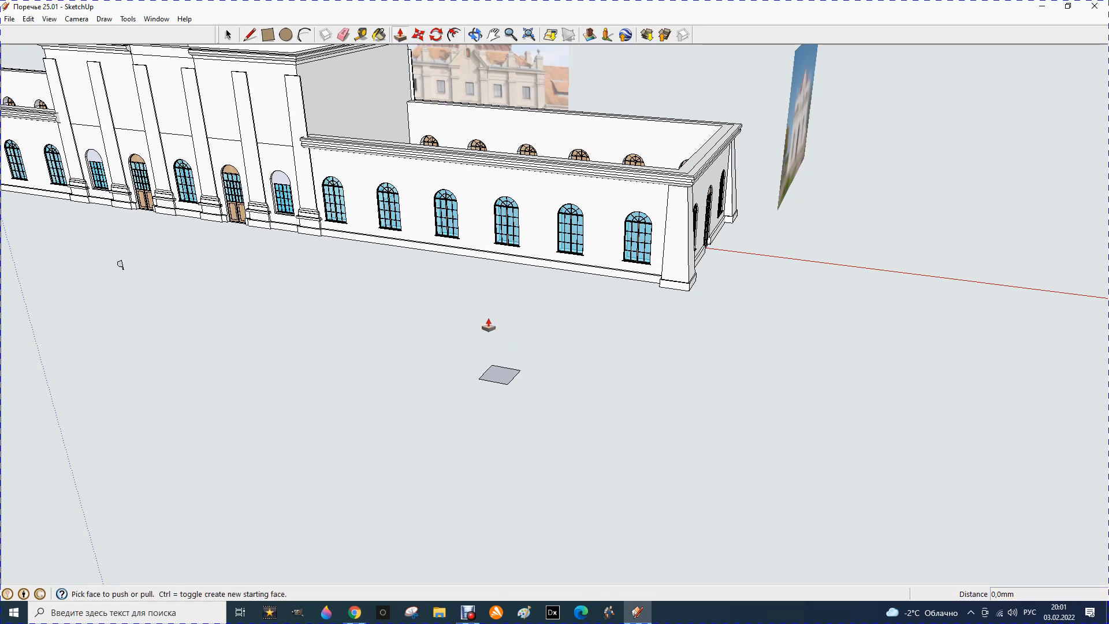
drag(499, 380, 488, 348)
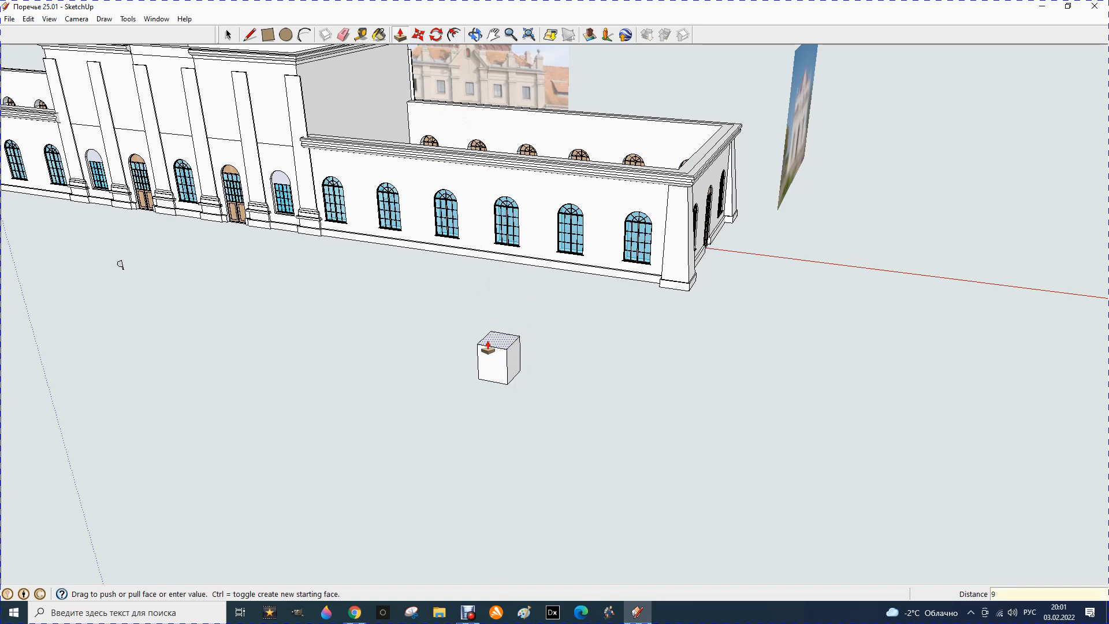
key(Return)
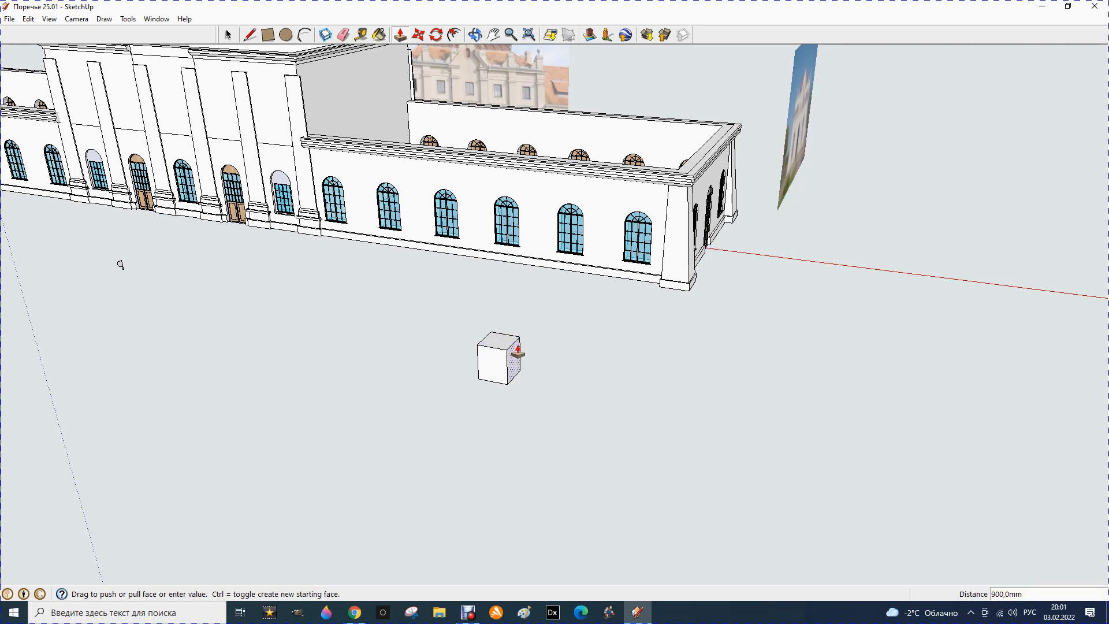
Offset the outline of the block's top face outward by 50 mm.
click(454, 35)
scroll(496, 341, up, 2)
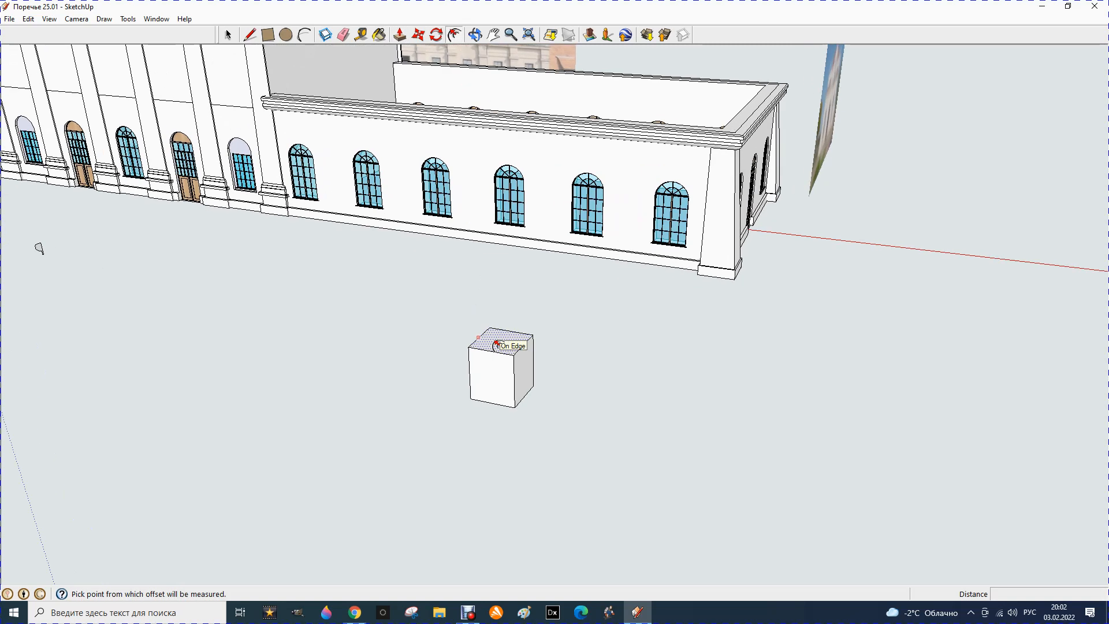
click(495, 342)
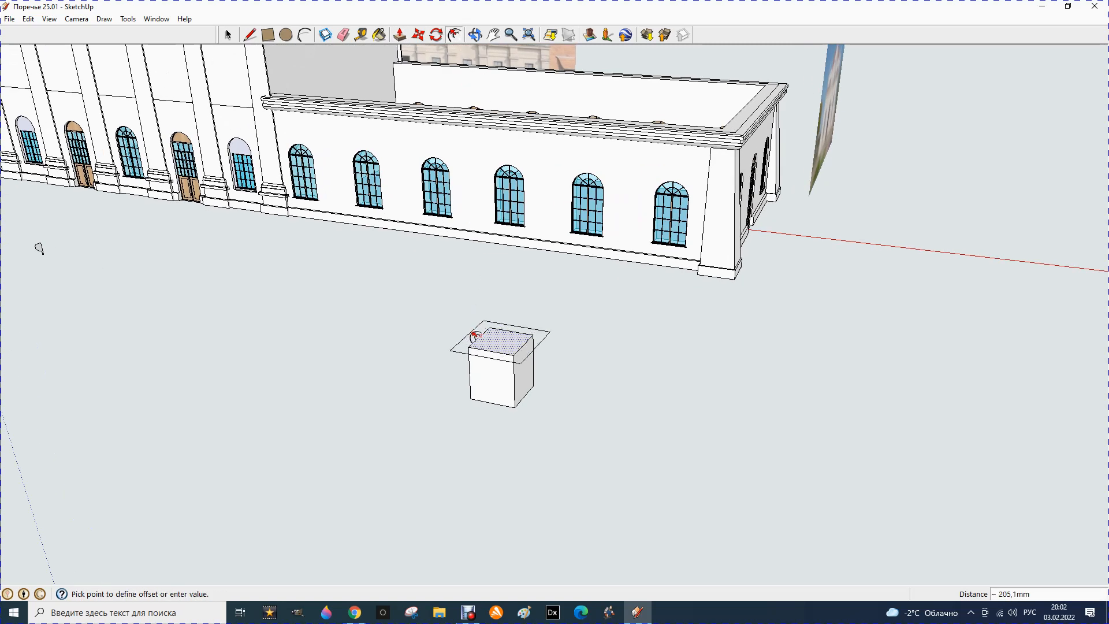
text(50)
key(Return)
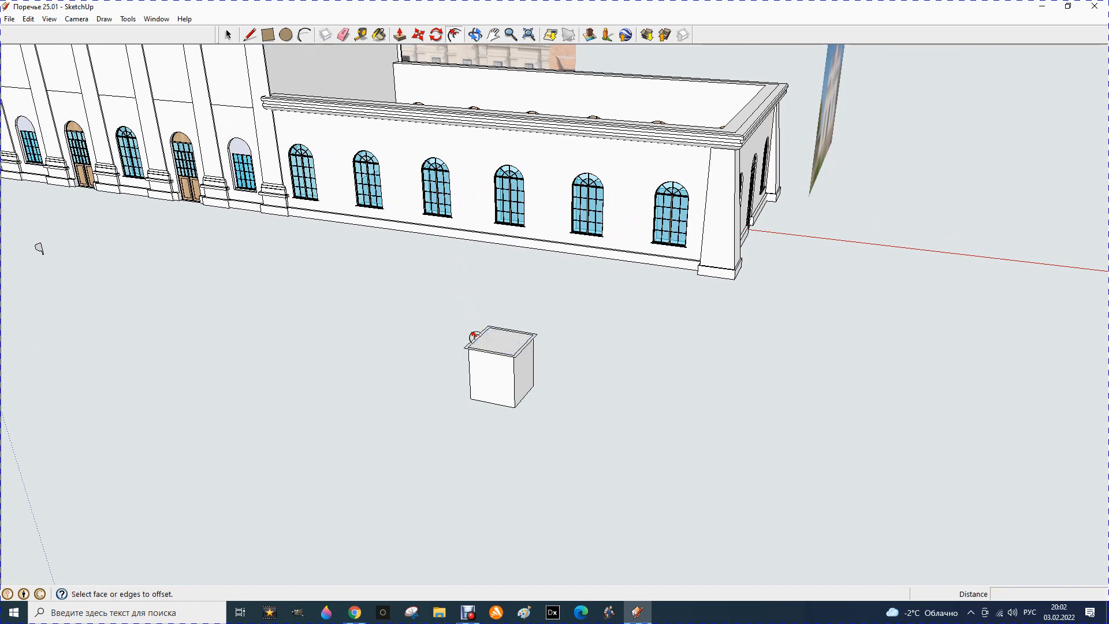
scroll(496, 353, up, 1)
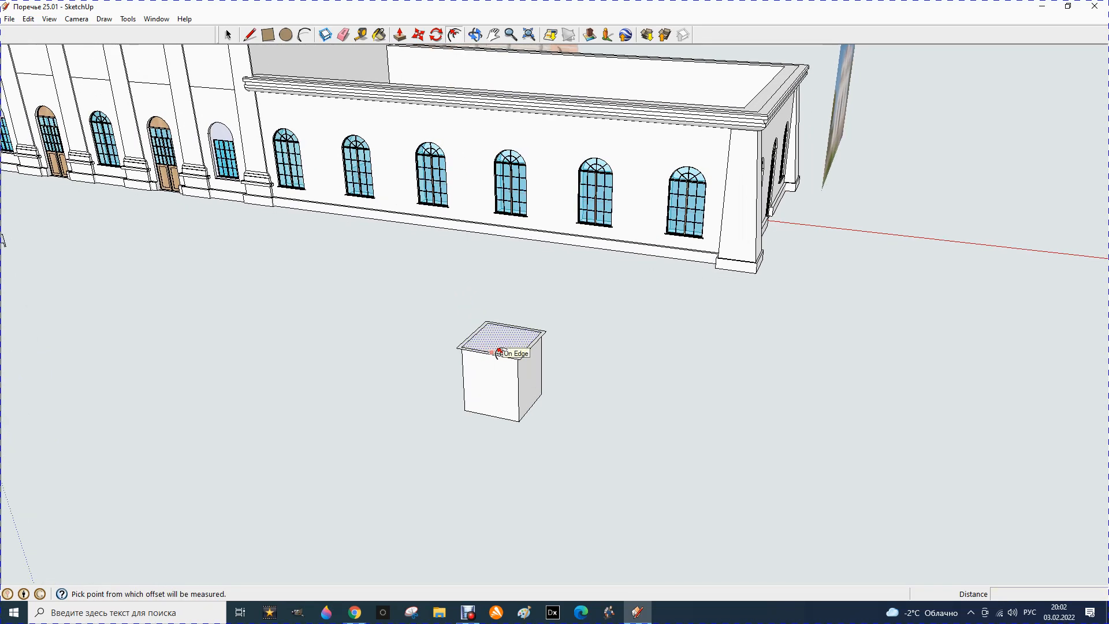
scroll(495, 353, up, 1)
key(Escape)
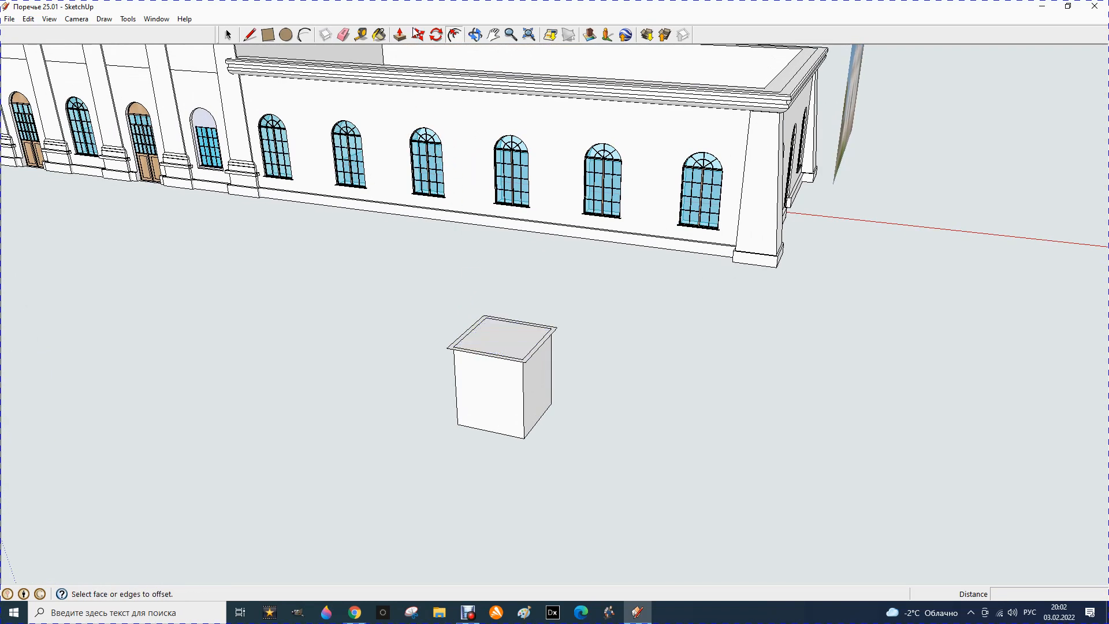
Pull the narrow rim around the block's top up 200 mm to form a projecting band.
click(399, 36)
scroll(448, 339, up, 4)
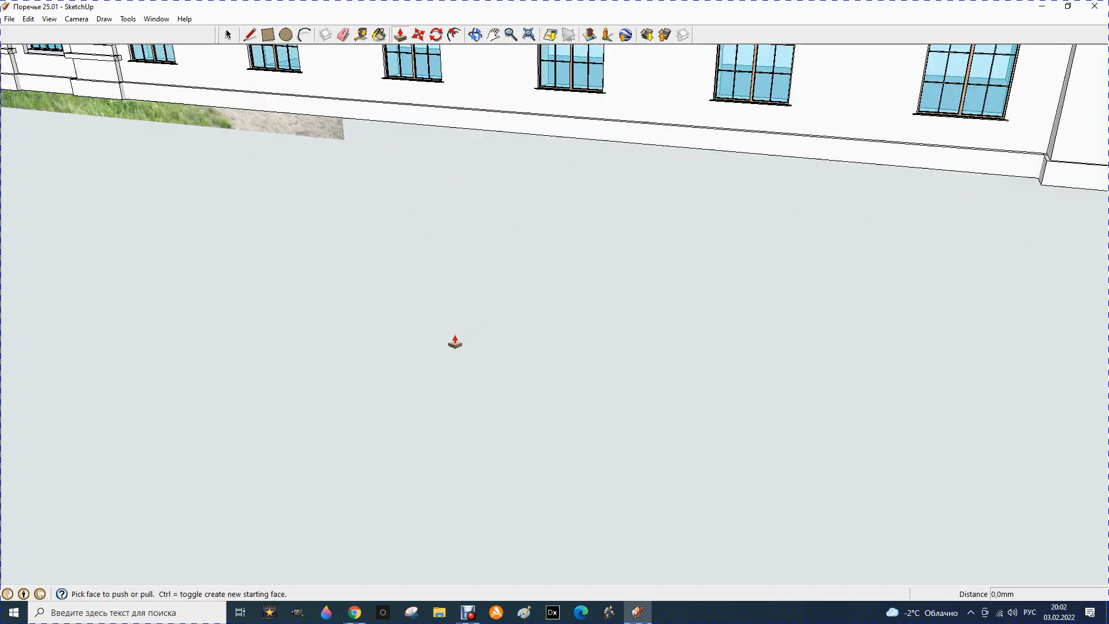
scroll(456, 336, down, 4)
scroll(461, 327, up, 2)
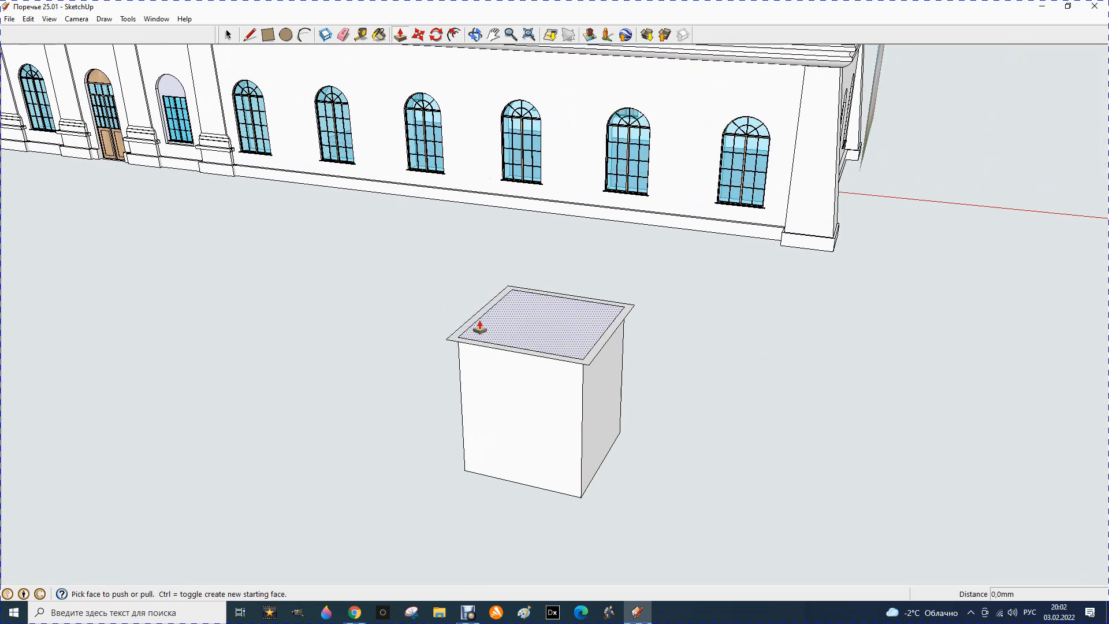
click(460, 327)
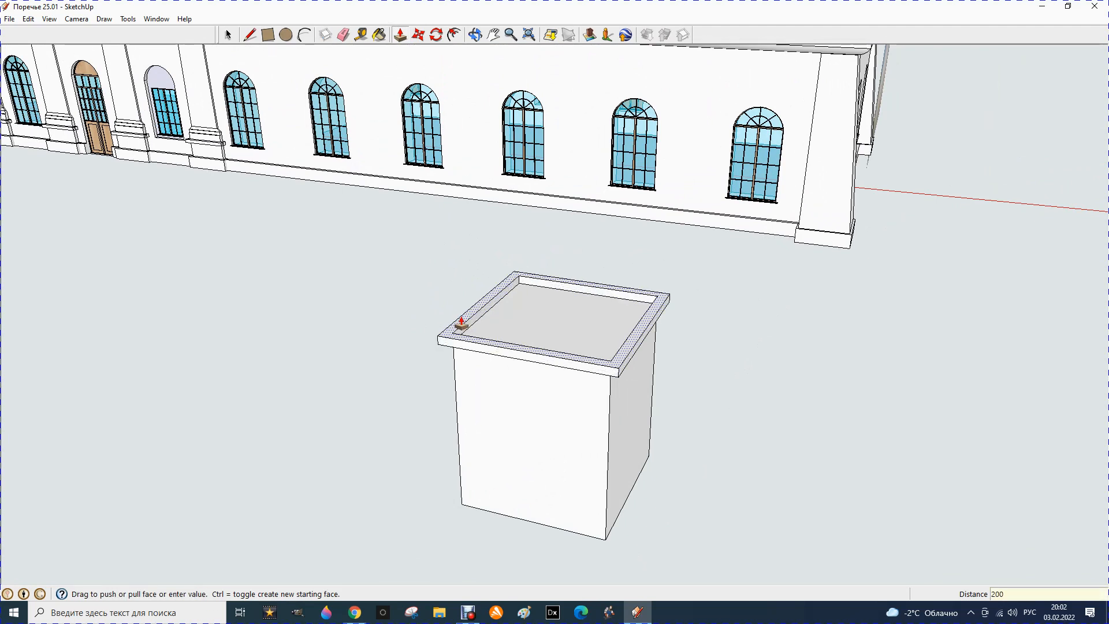
key(Return)
Raise the recessed inner top face flush with the rim, and extrude it another 200 mm above the band.
click(523, 298)
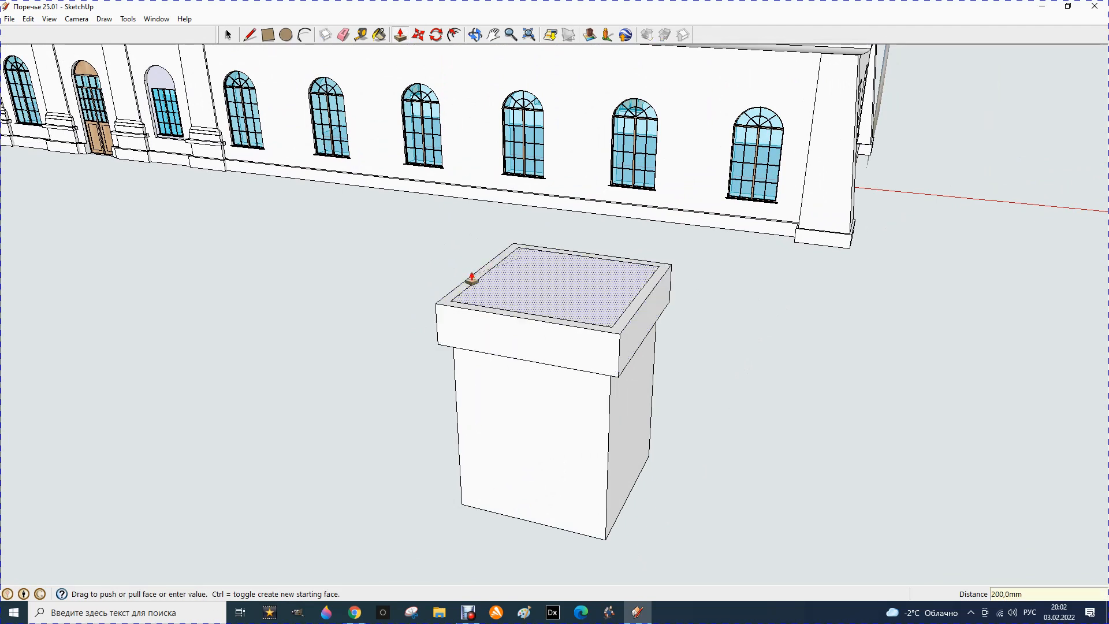
click(502, 263)
click(529, 289)
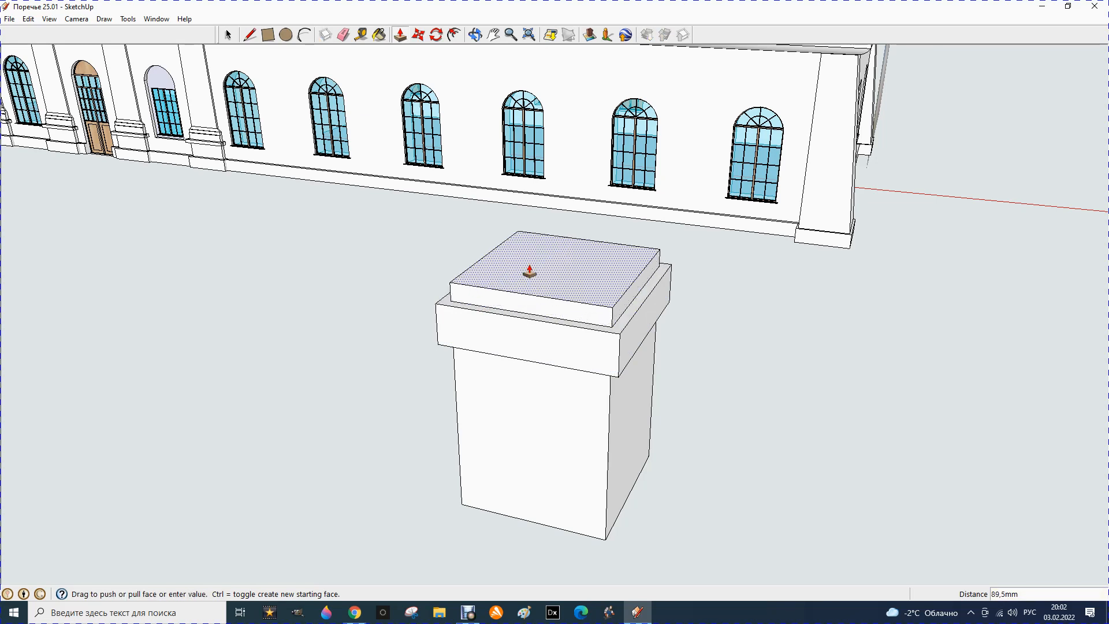
key(Return)
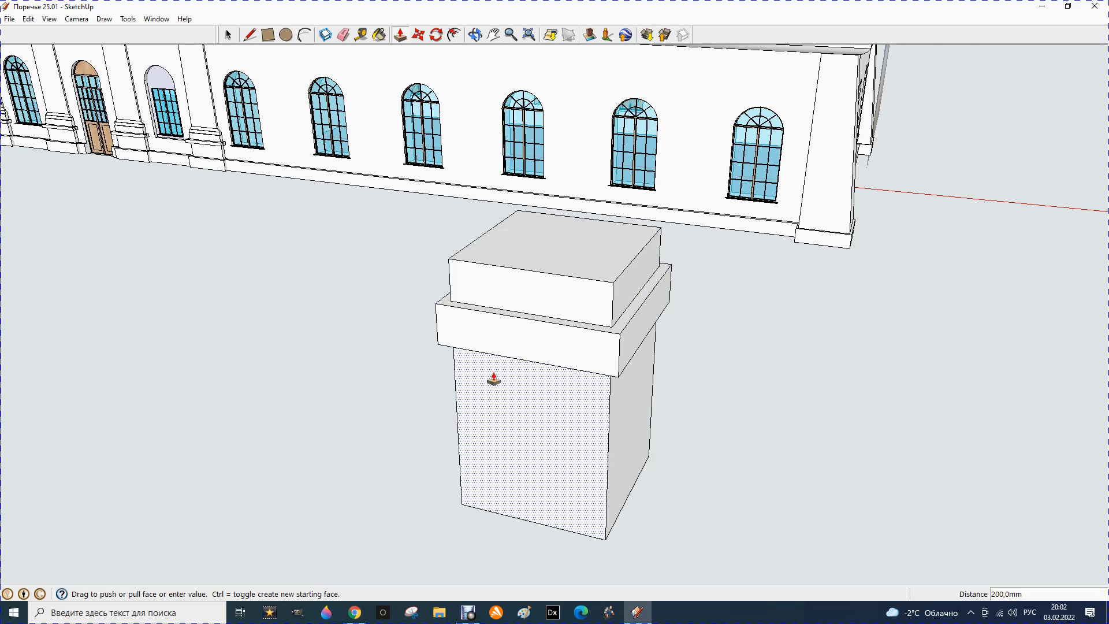
Draw a diagonal across the post's top face and a vertical line upward from the diagonal's midpoint.
scroll(561, 312, down, 1)
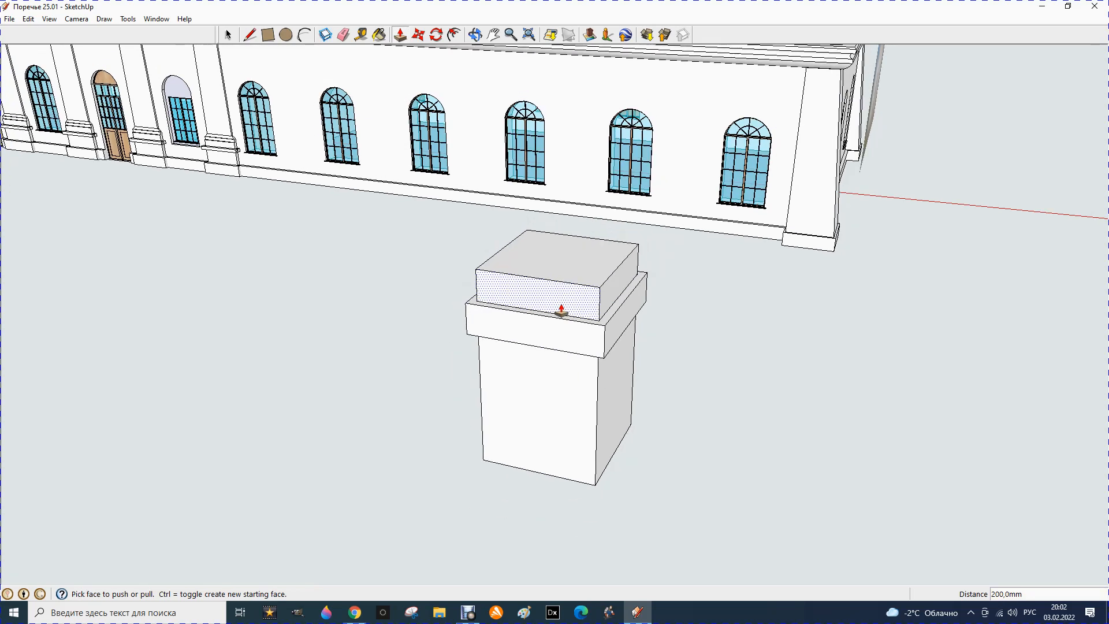
scroll(561, 310, down, 1)
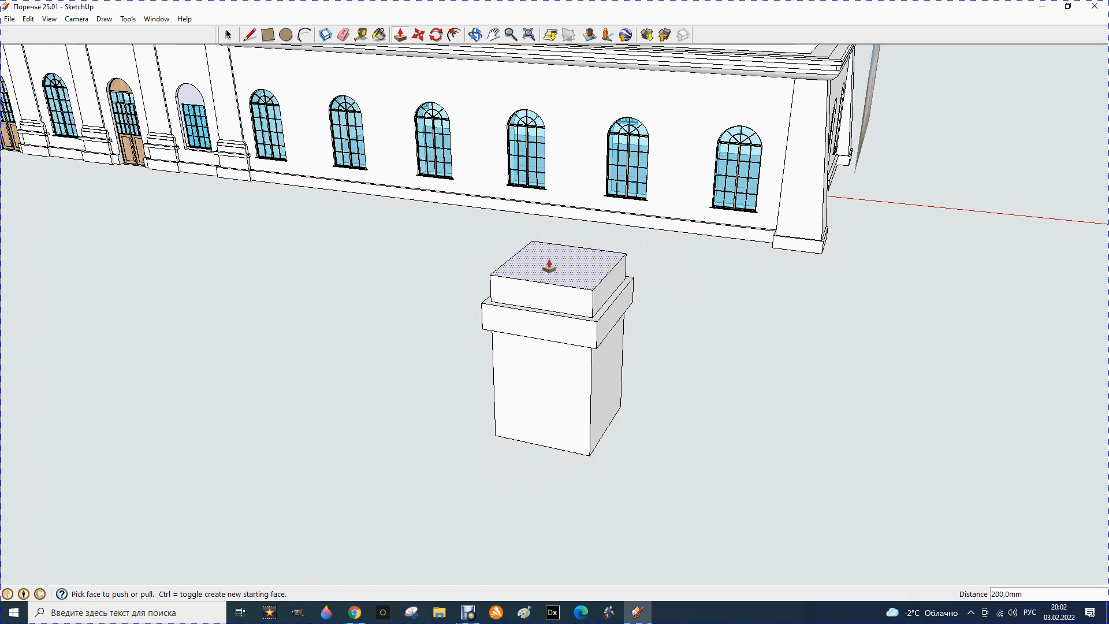
click(251, 34)
scroll(540, 255, up, 2)
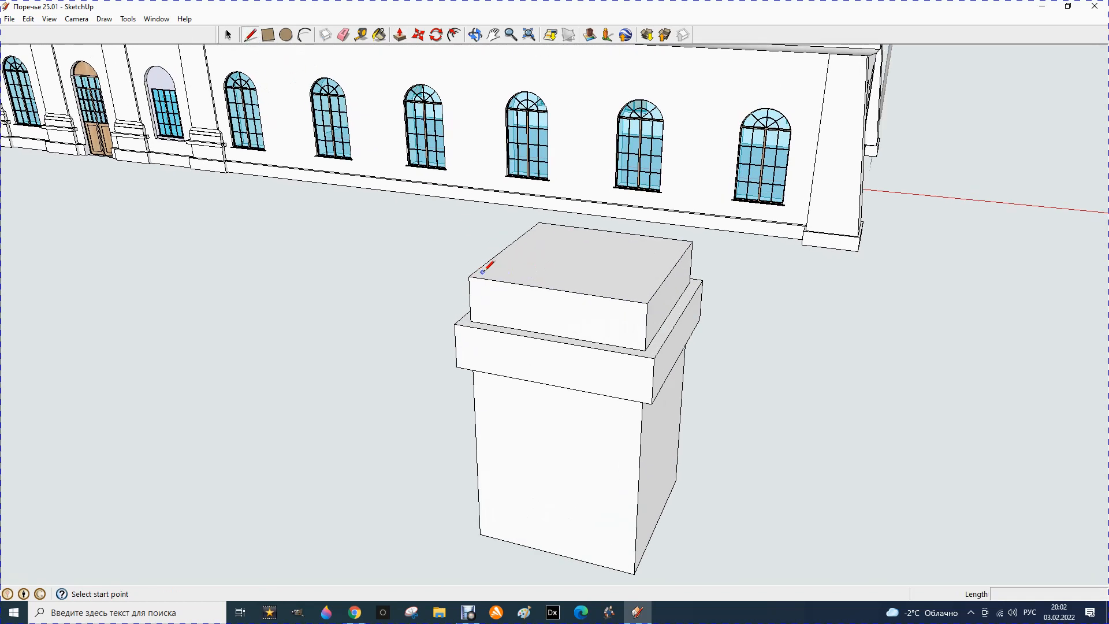
click(471, 276)
click(692, 244)
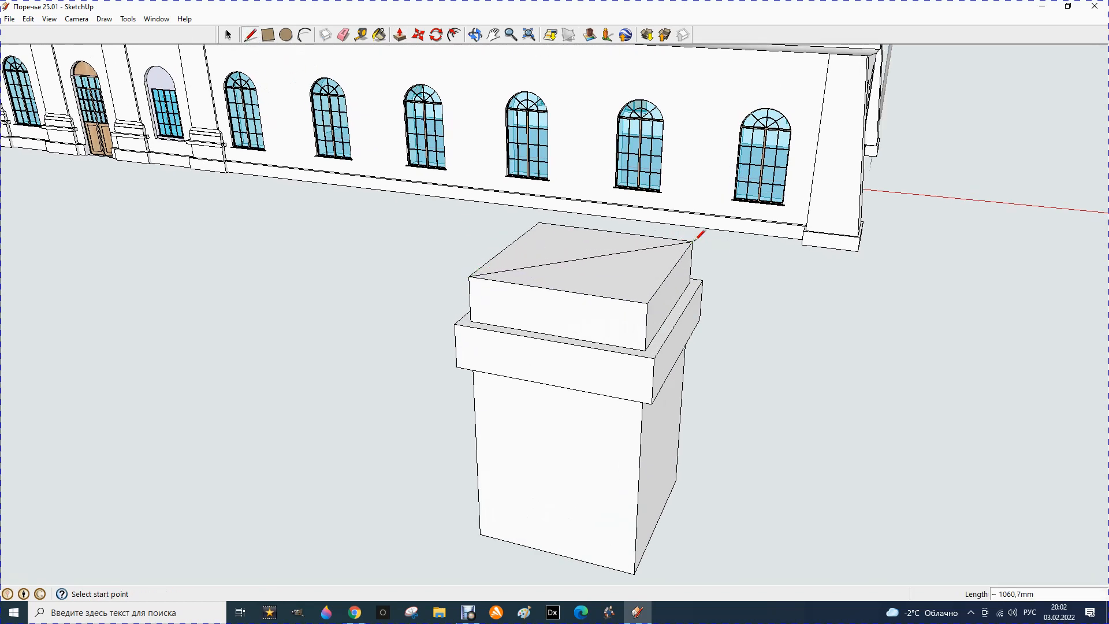
click(587, 258)
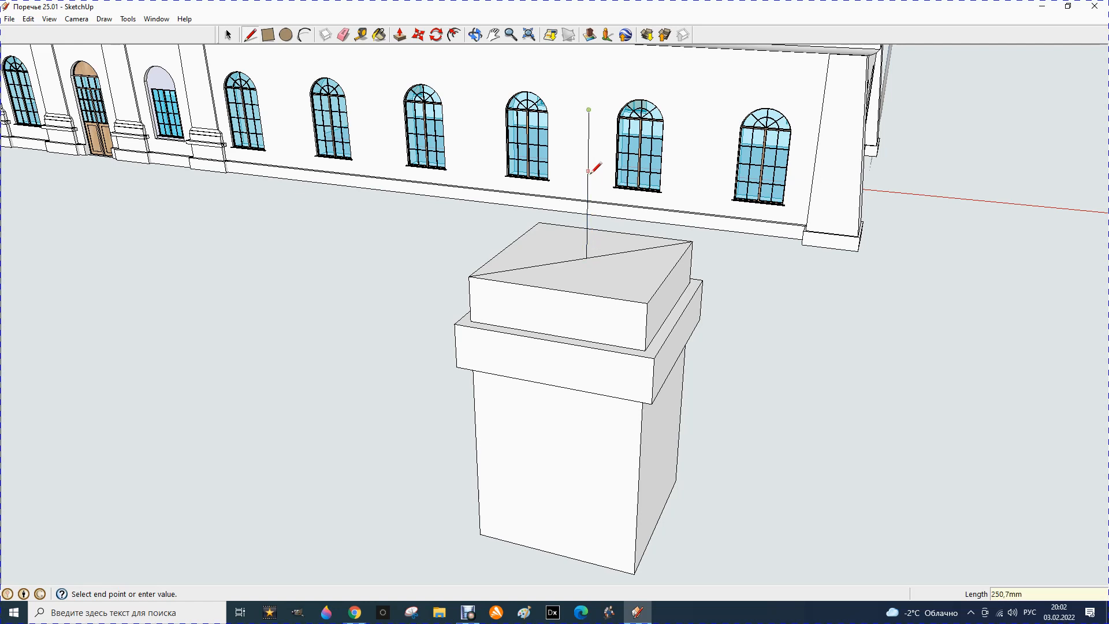
key(Escape)
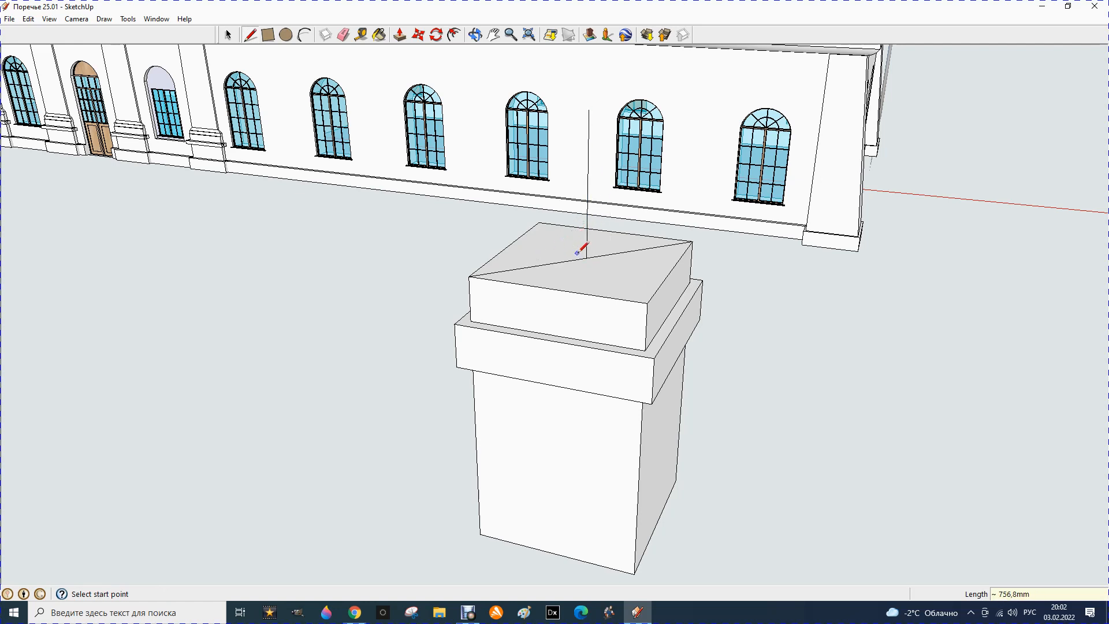
Draw a line on the top face from the diagonal's midpoint to the midpoint of the side edge.
click(586, 258)
click(511, 245)
click(506, 247)
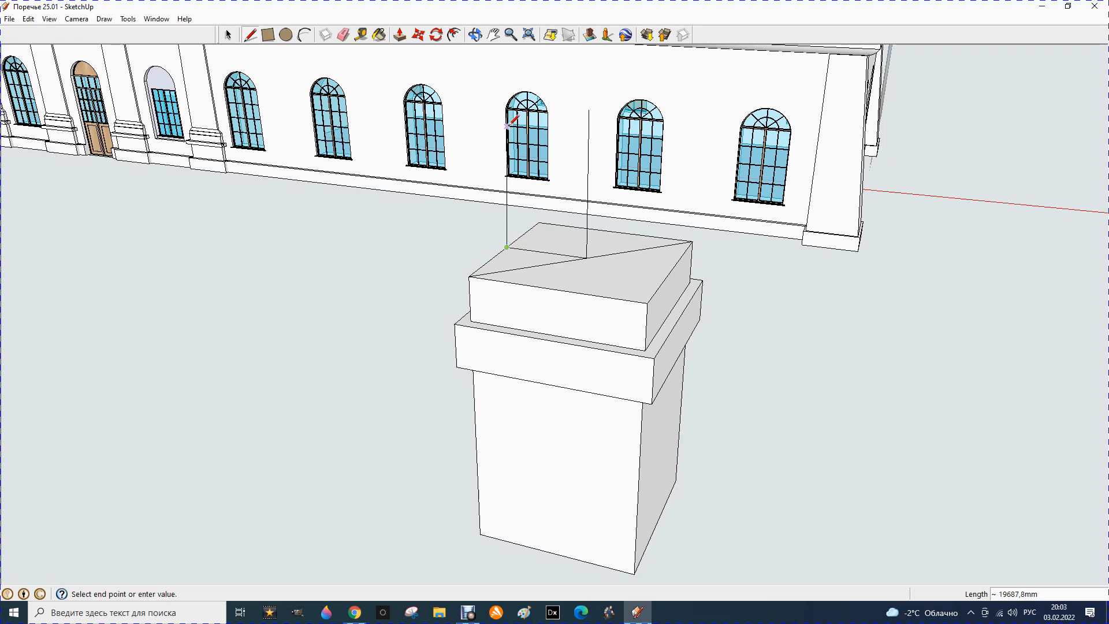
text(6)
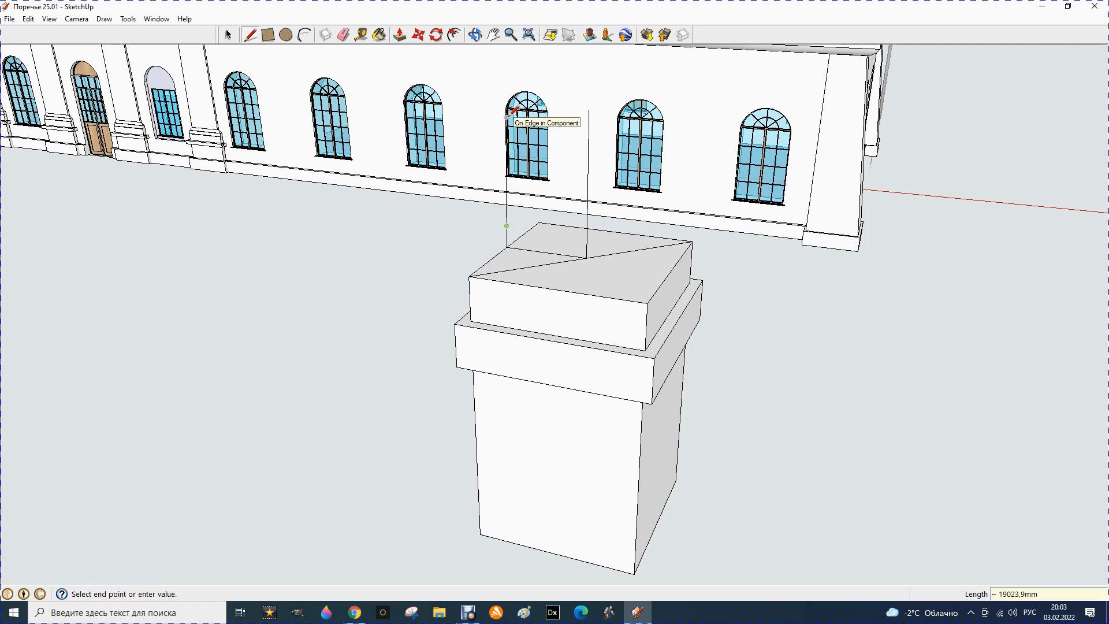
key(Escape)
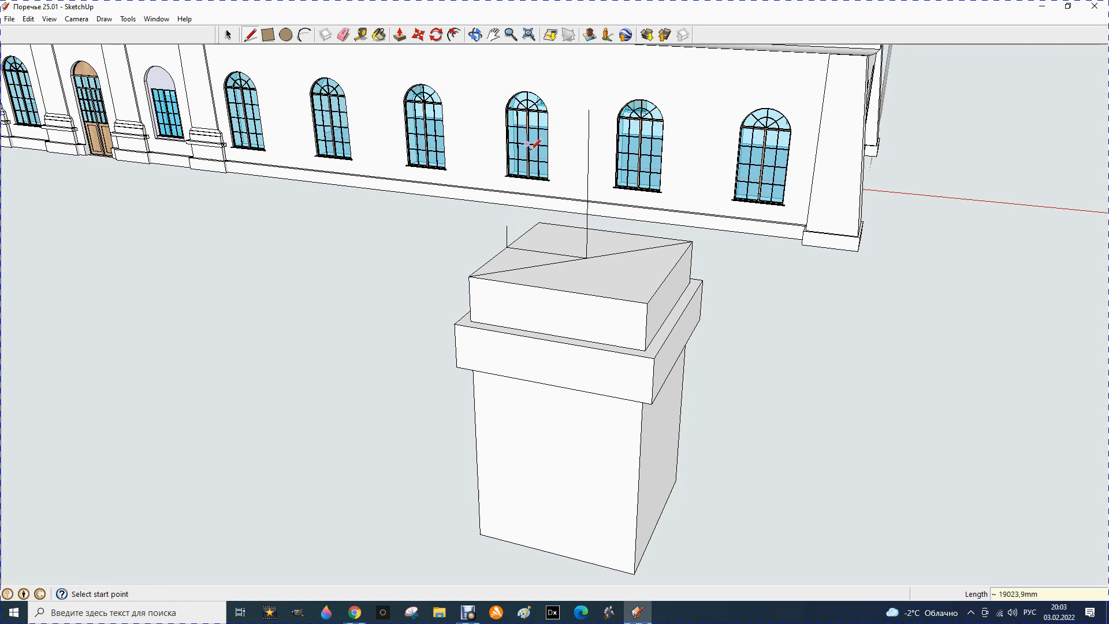
click(342, 35)
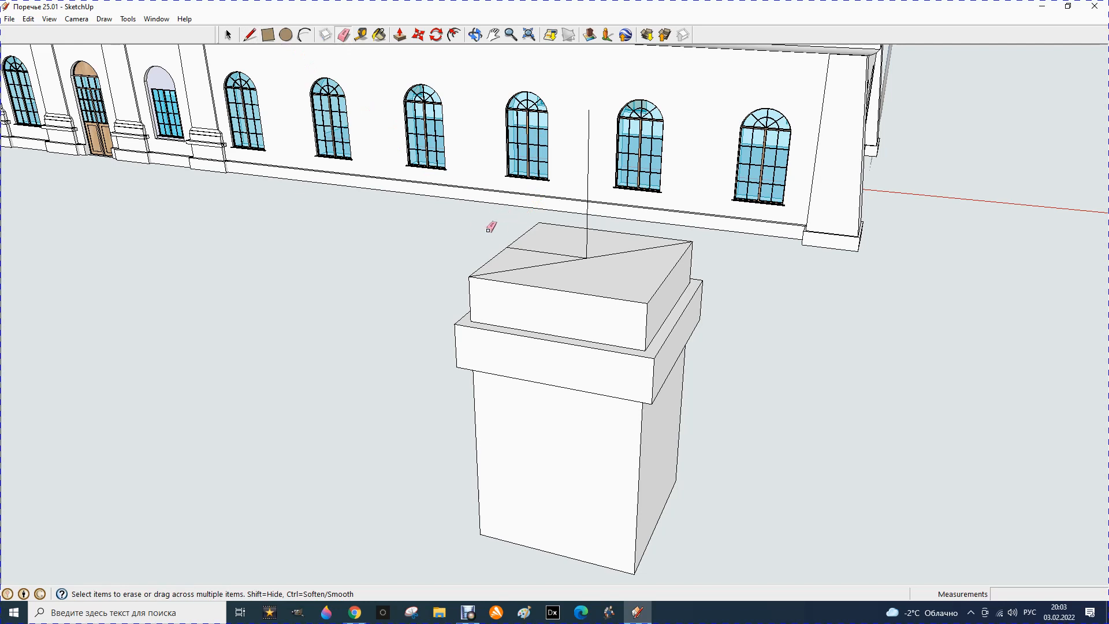
Draw a 630 mm vertical line from the side edge's midpoint and join its end to the central vertical line's top, forming an upright face.
scroll(517, 132, up, 3)
scroll(516, 133, down, 1)
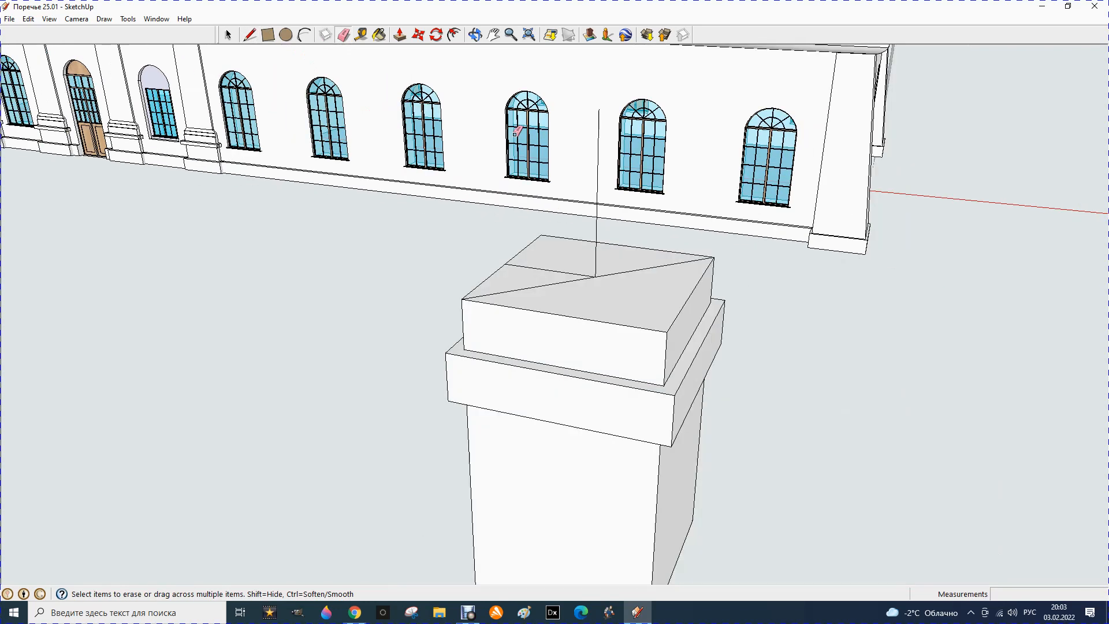
scroll(567, 171, up, 1)
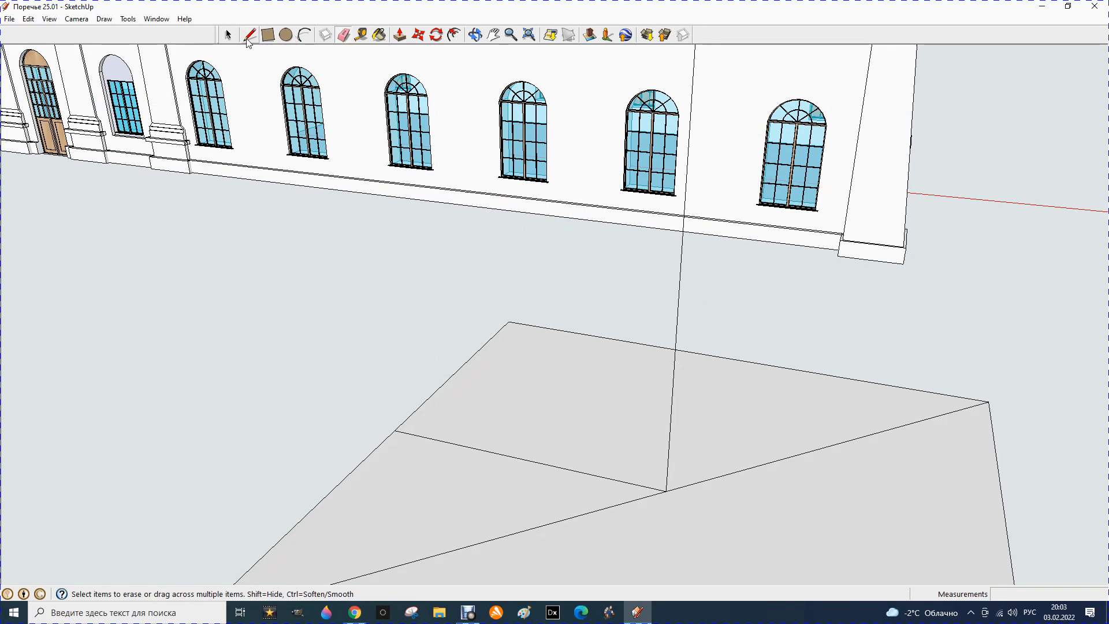
key(l)
click(395, 431)
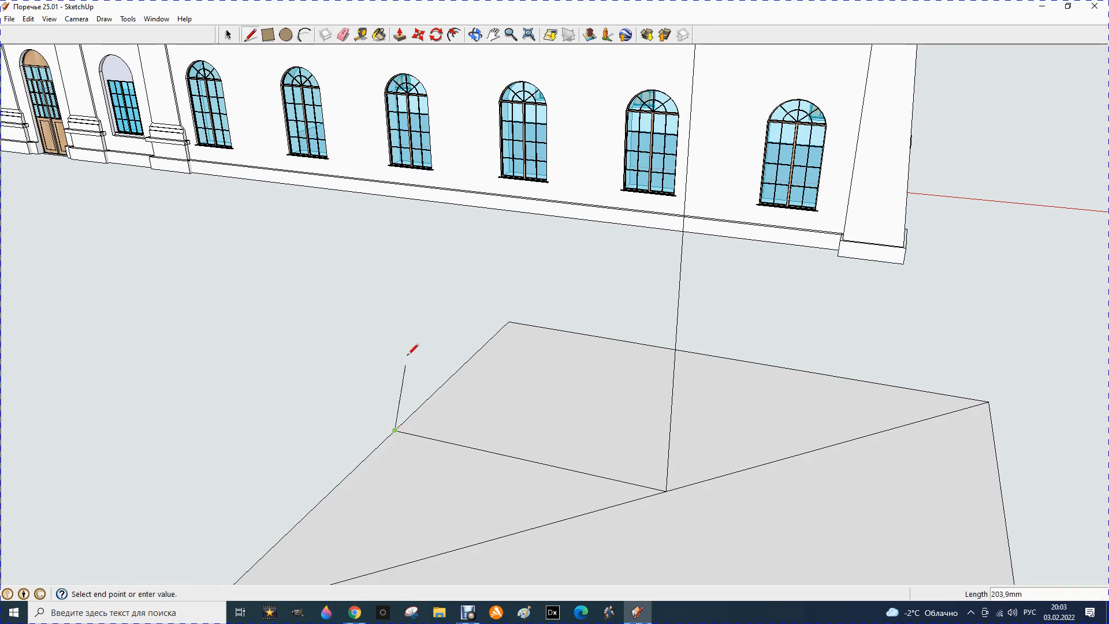
text(630)
key(Return)
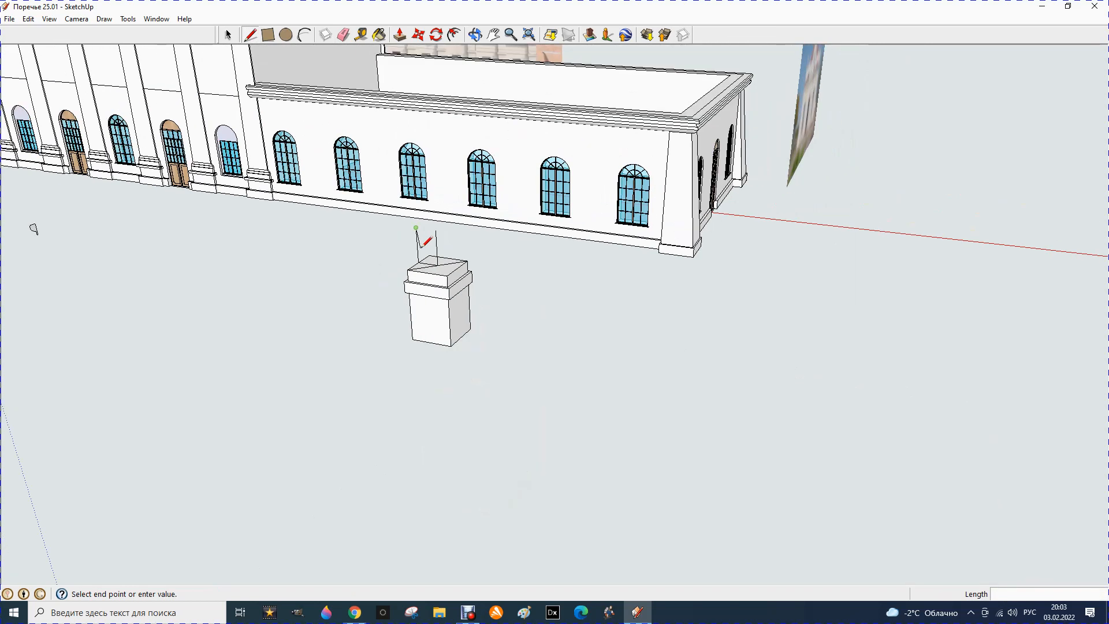
click(416, 227)
click(436, 231)
scroll(410, 266, up, 3)
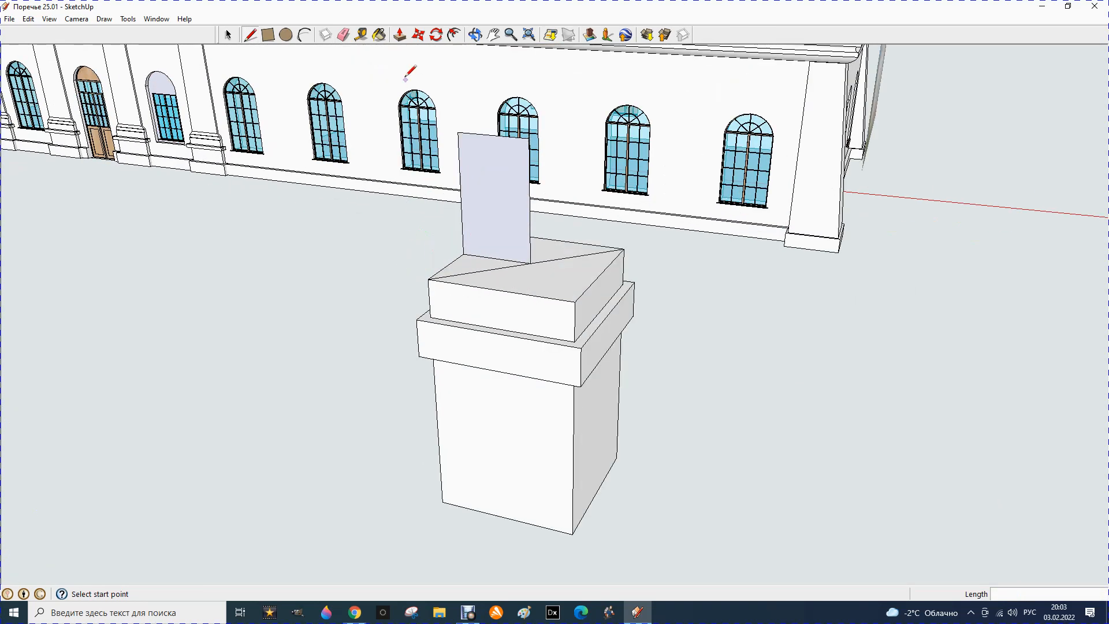
Erase both halves of the diagonal from the post's top face.
click(344, 35)
click(495, 267)
click(554, 260)
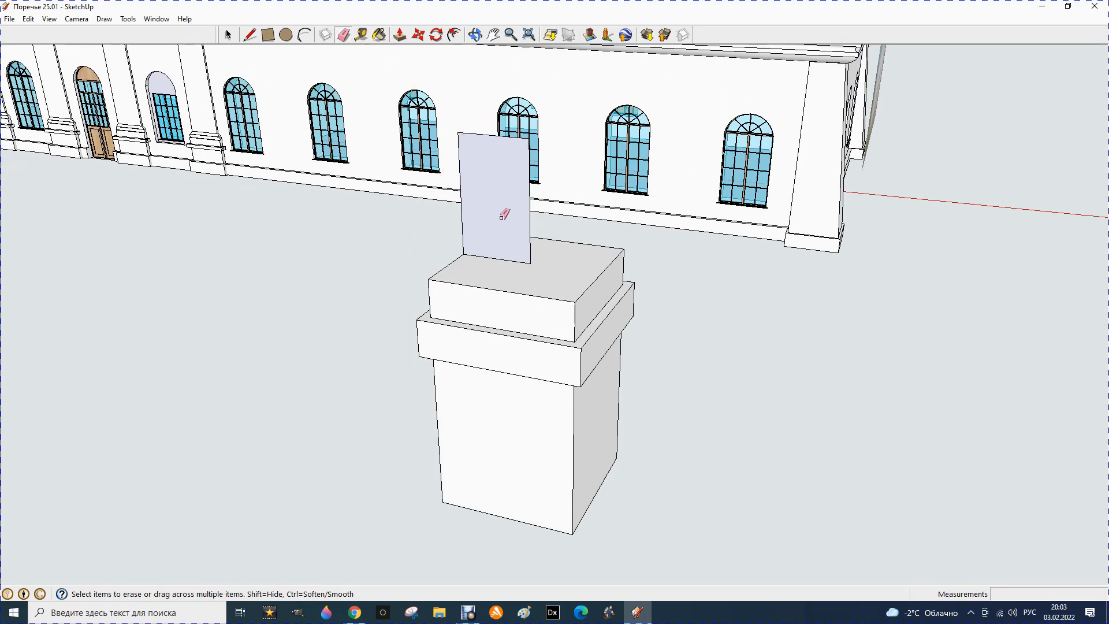
Try a circle of about 235 mm radius centred on the upright face's central vertical edge, reaching that edge's upper end.
scroll(502, 217, up, 3)
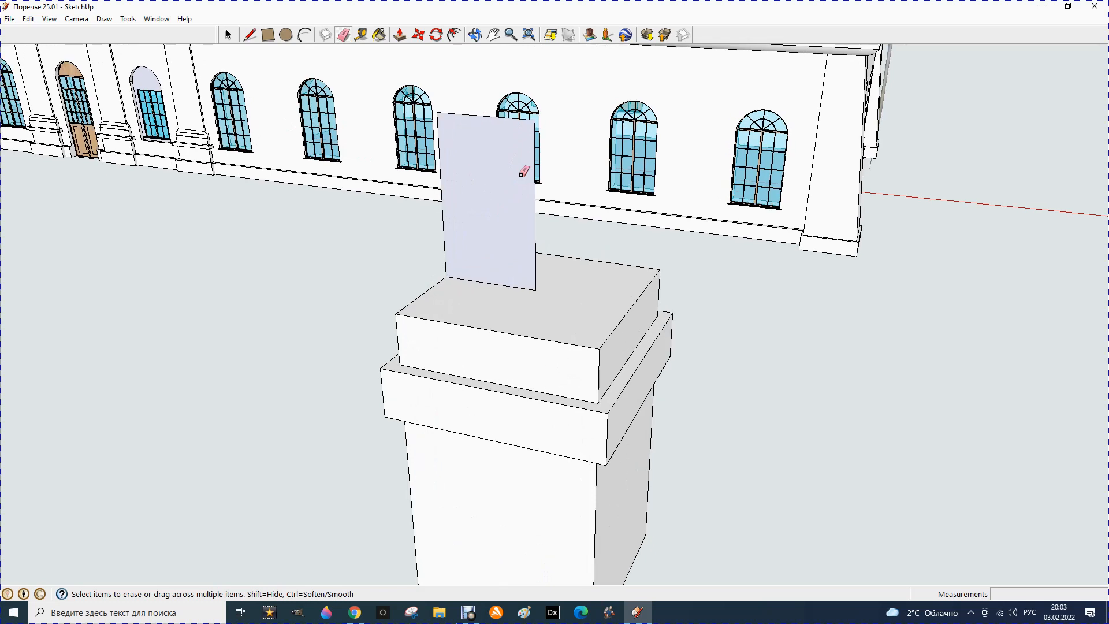
scroll(521, 180, up, 1)
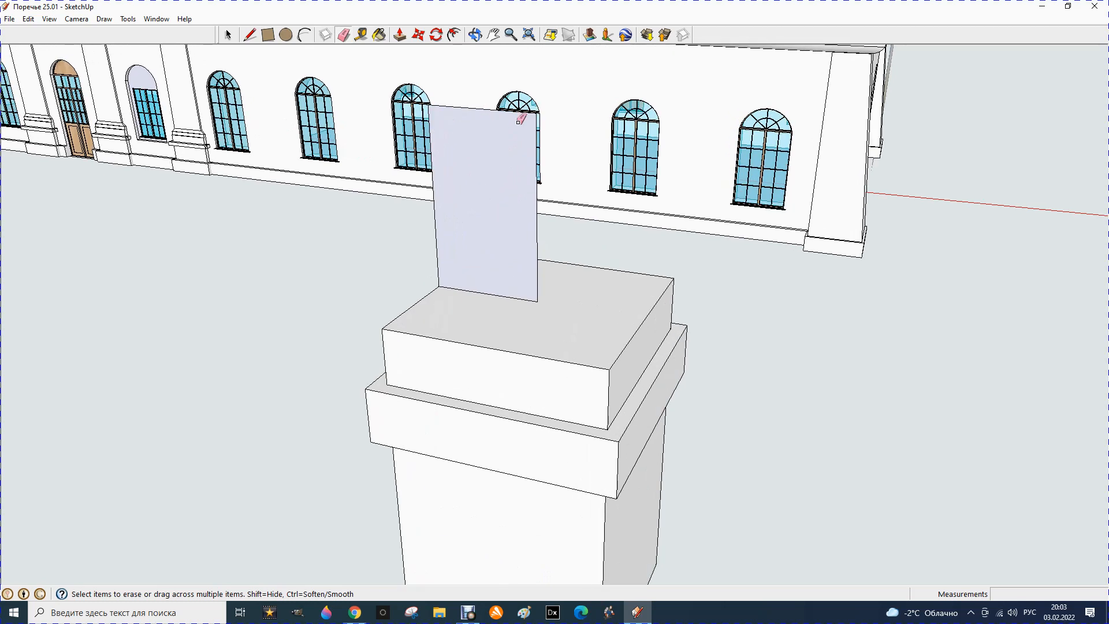
click(285, 36)
click(304, 35)
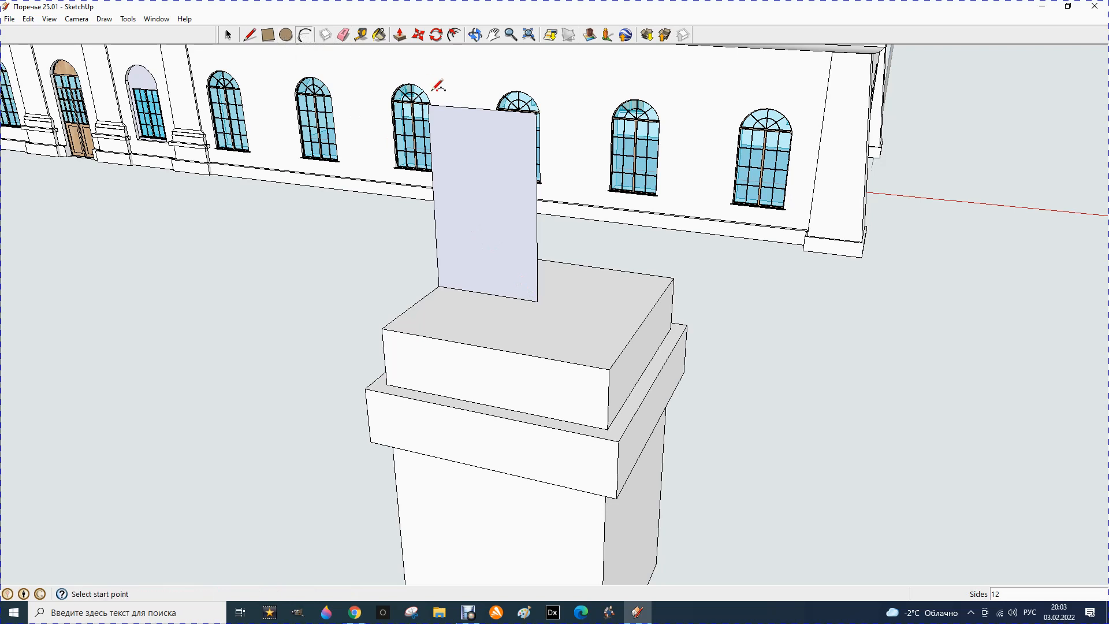
click(284, 36)
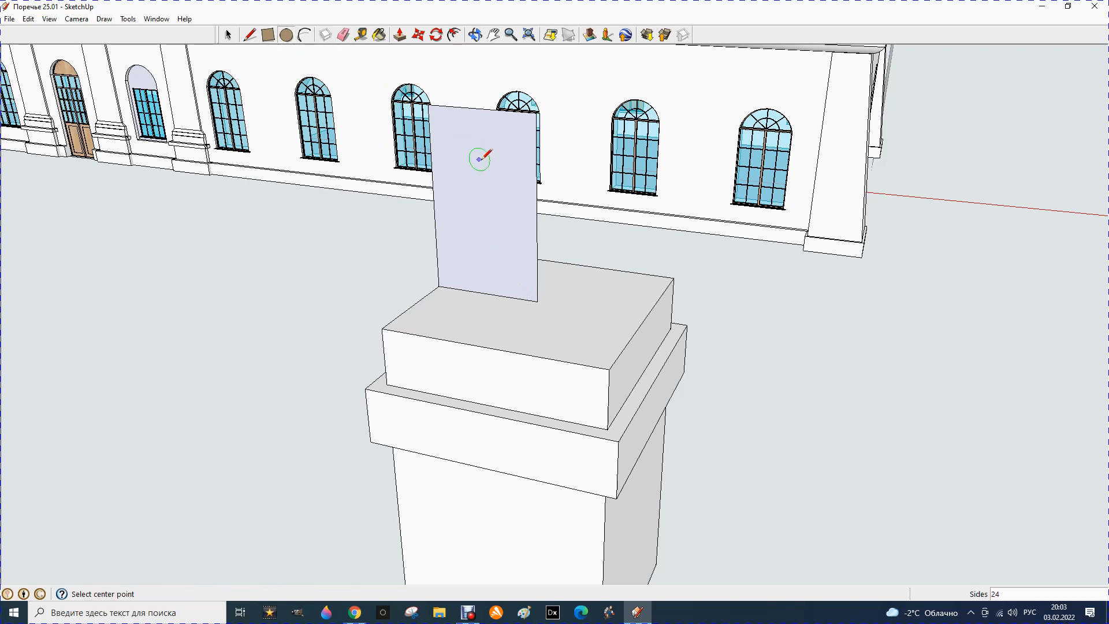
click(537, 186)
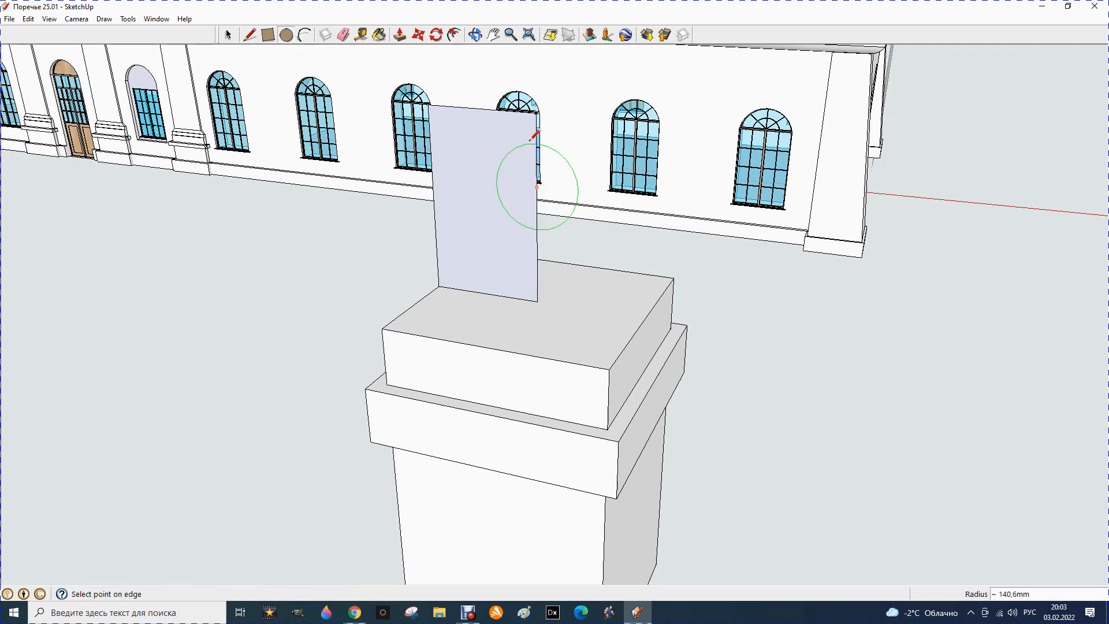
click(538, 112)
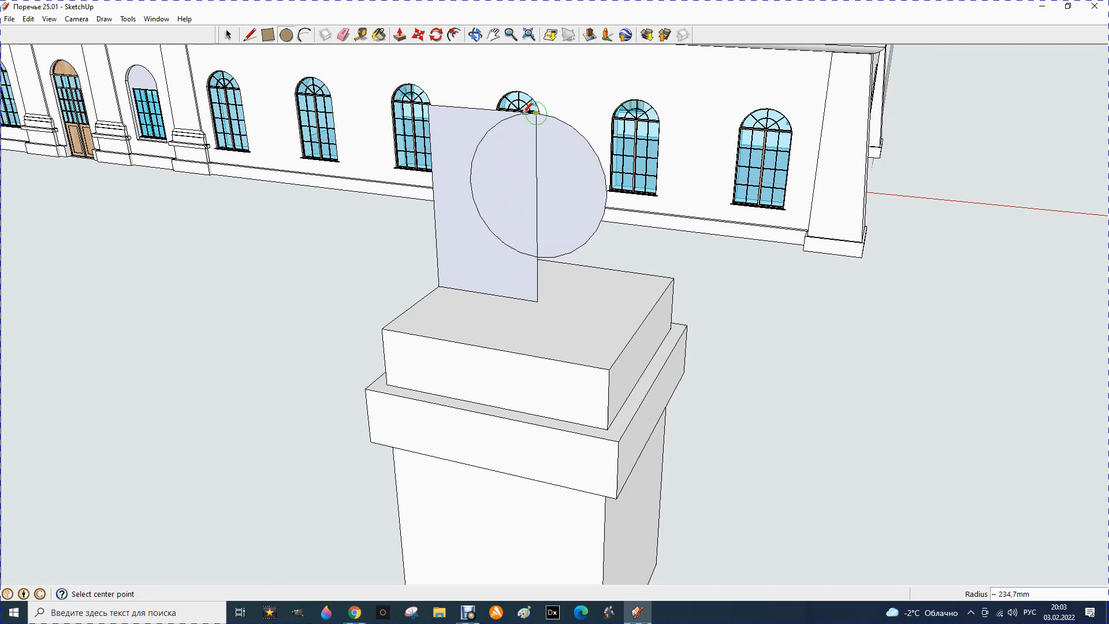
Undo the circle drawn on the upright face.
click(475, 34)
drag(344, 239, 587, 281)
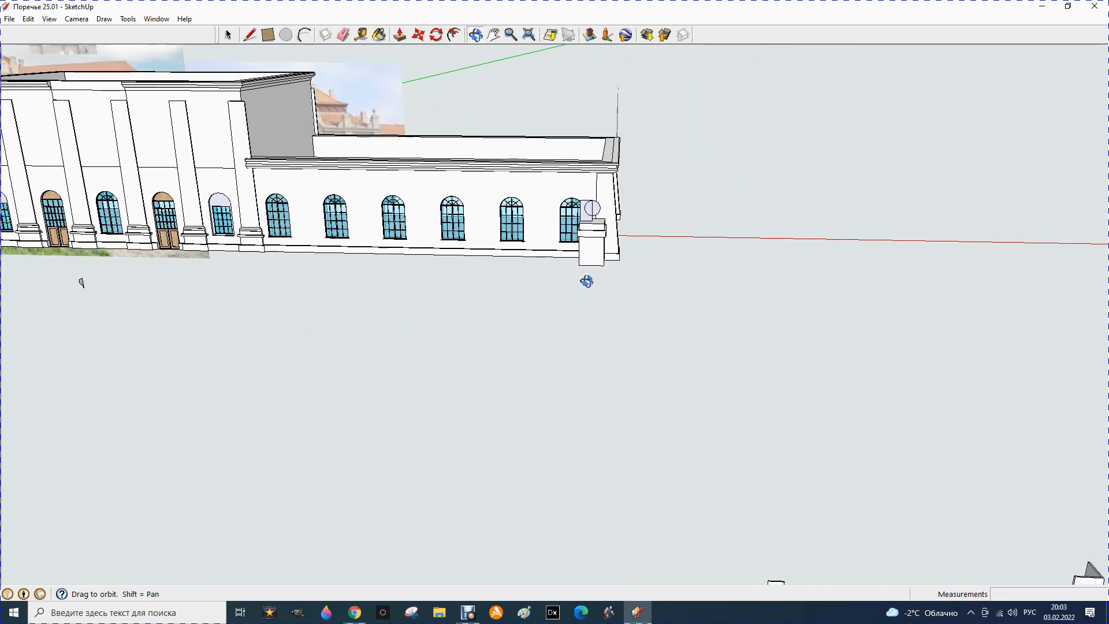
scroll(639, 248, up, 6)
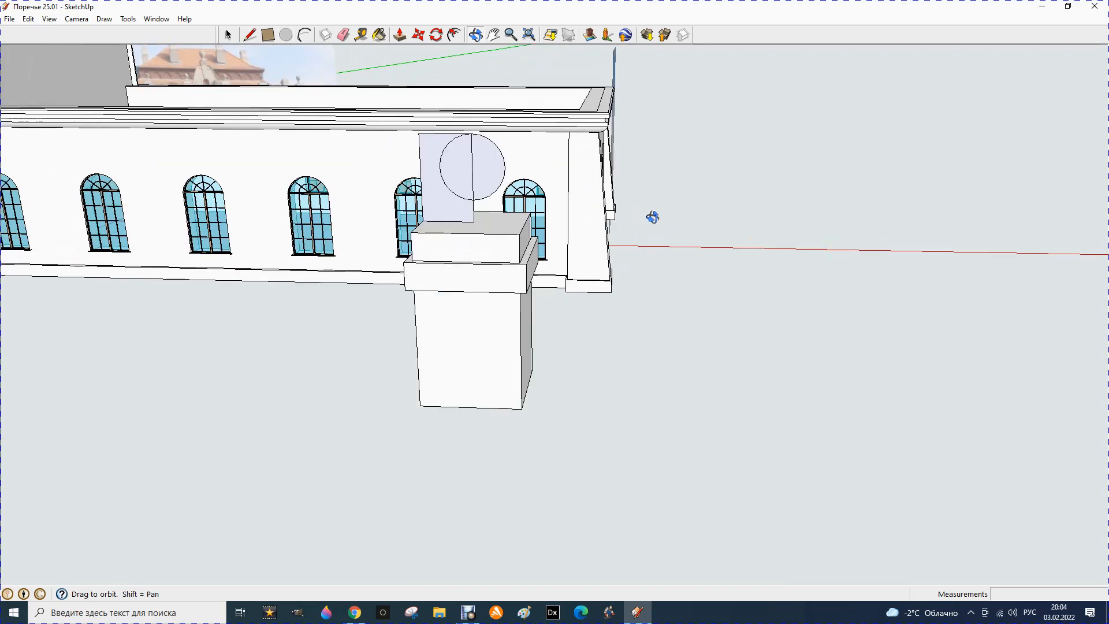
click(27, 20)
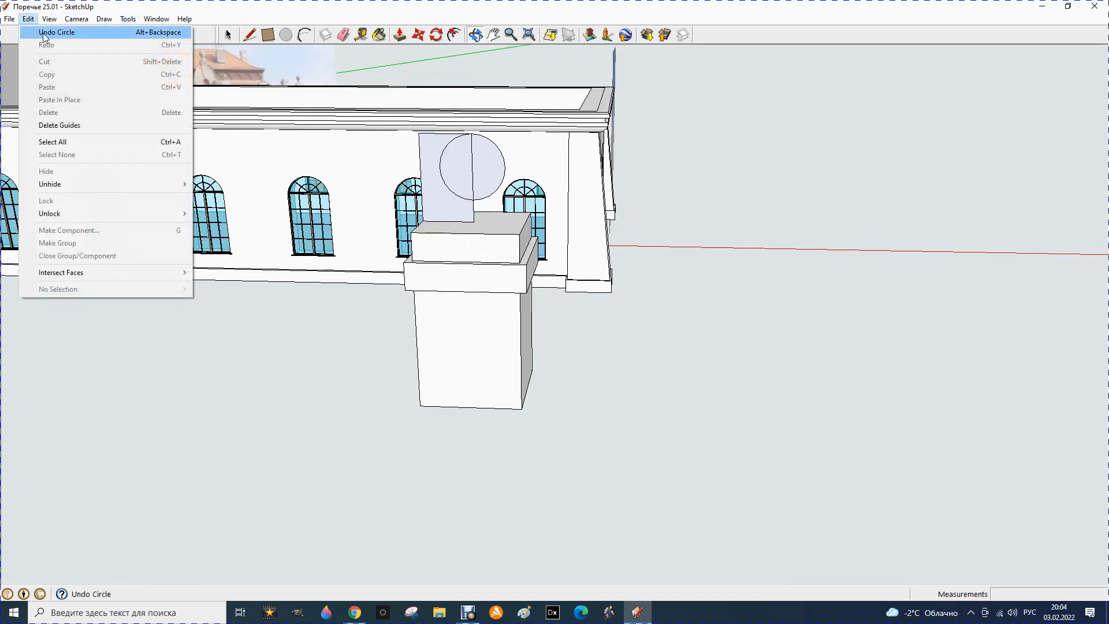
click(45, 32)
Draw a circle of about 134 mm radius centred on the upright face's central vertical edge, touching that edge's upper end.
click(286, 35)
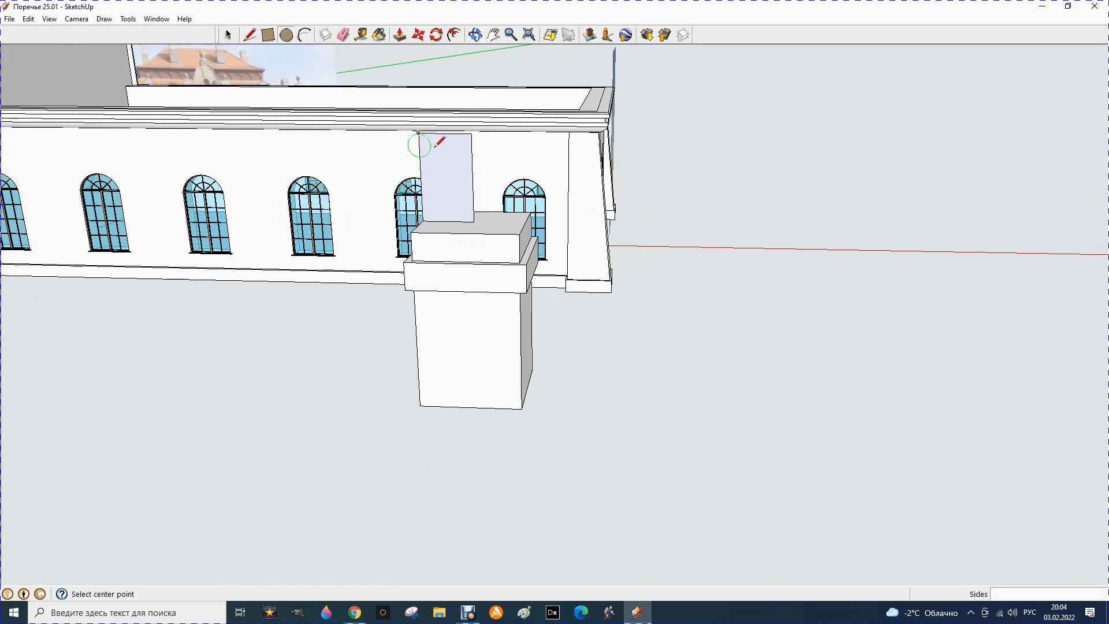
click(472, 152)
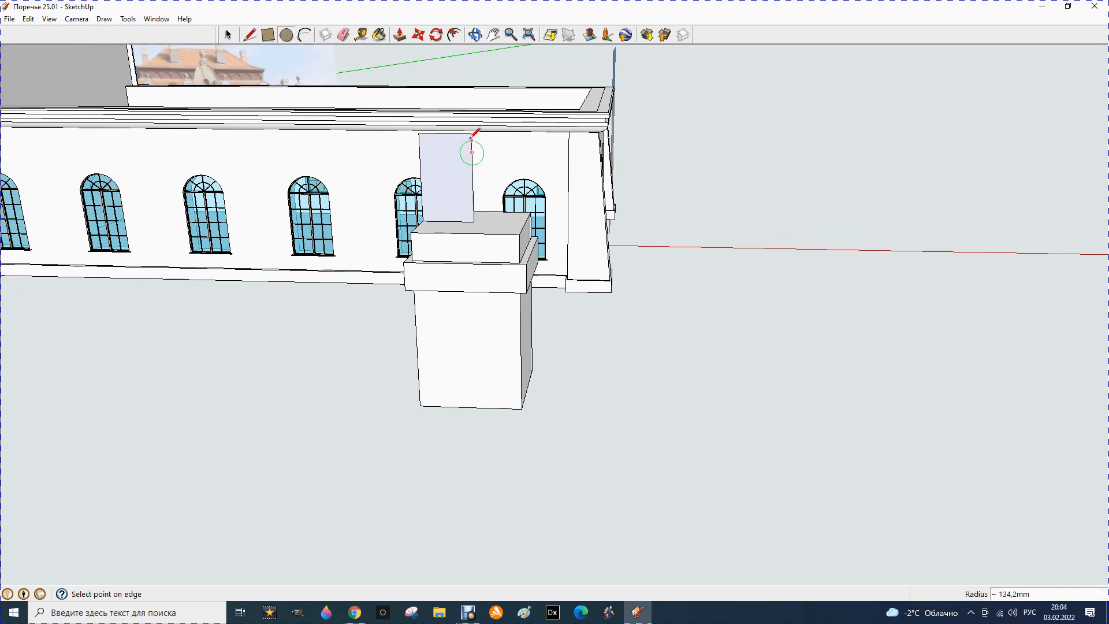
click(472, 133)
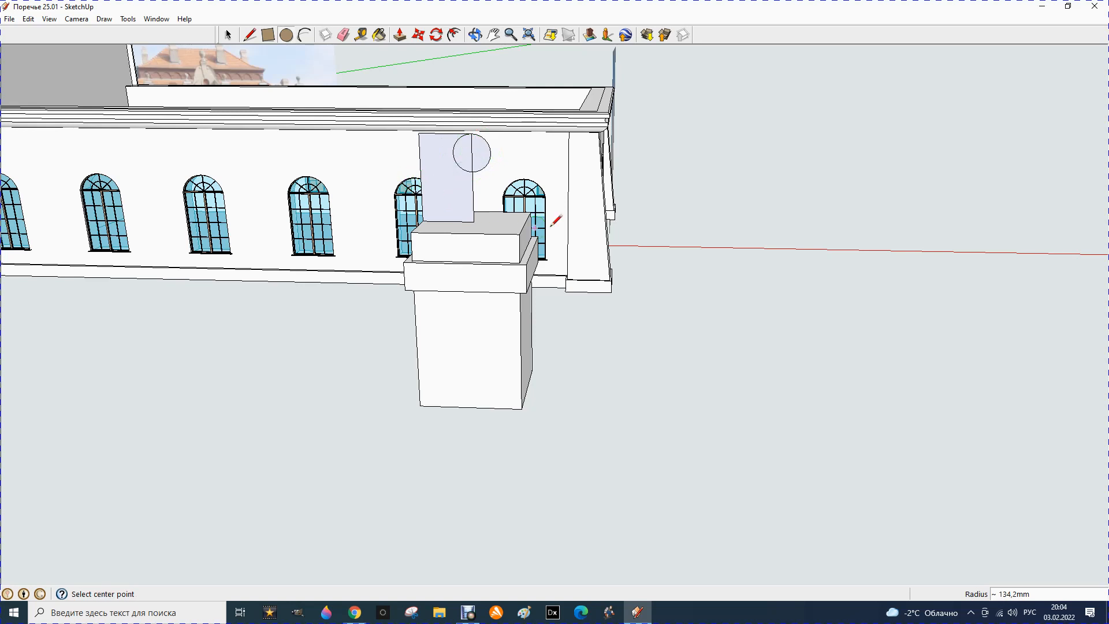
Draw a sloping line about 397 mm long from the circle's lower part to the midpoint of the upright face's bottom edge.
scroll(602, 247, down, 3)
click(473, 36)
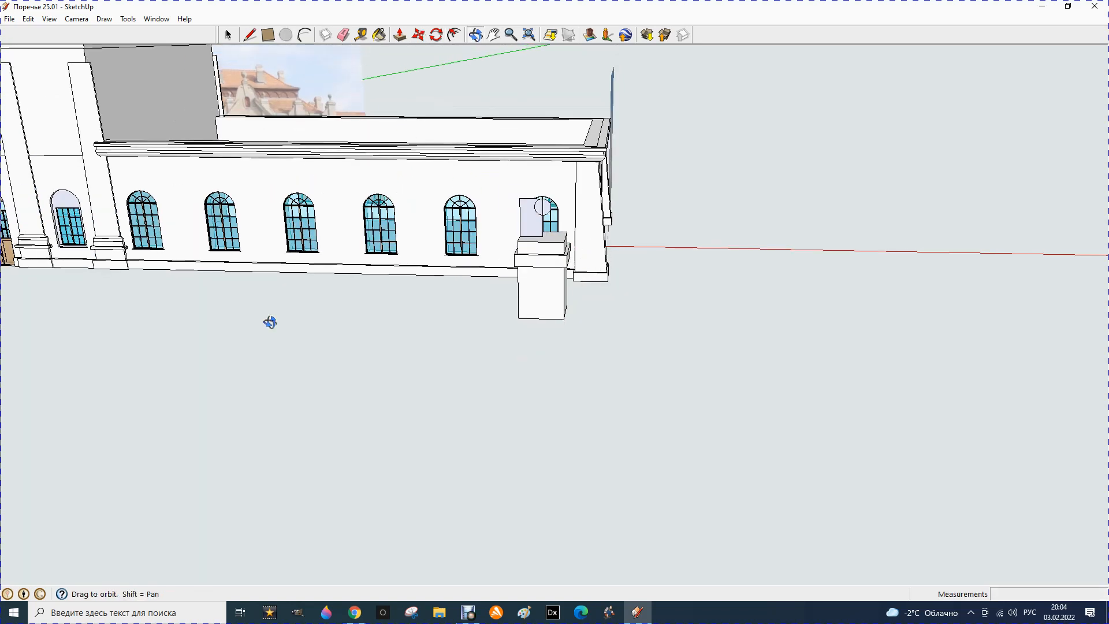
drag(272, 318, 272, 321)
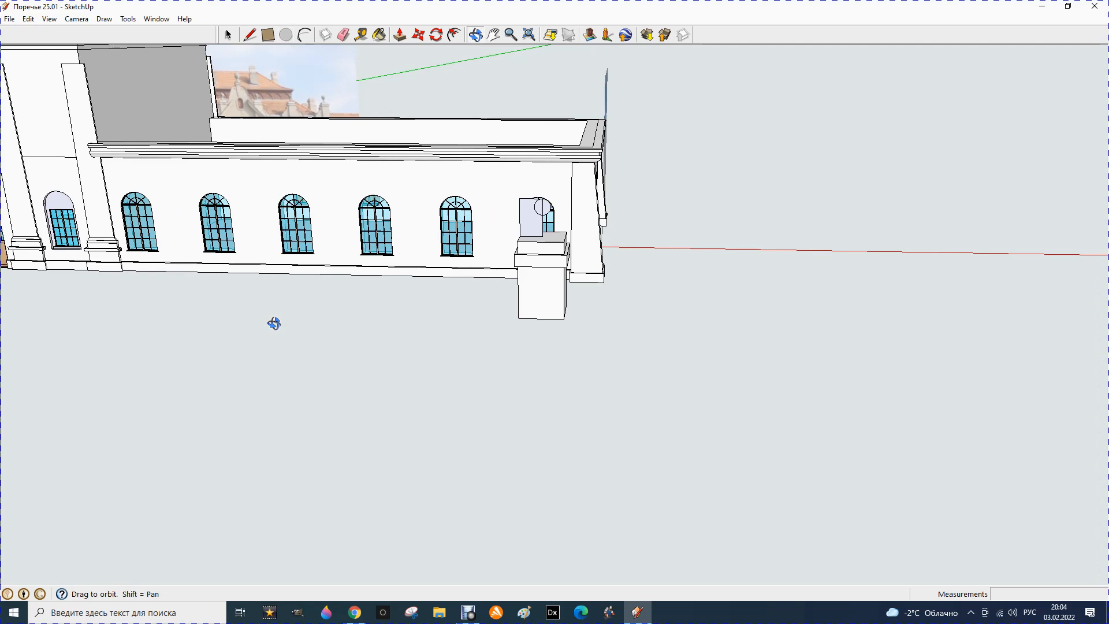
scroll(274, 323, up, 4)
key(l)
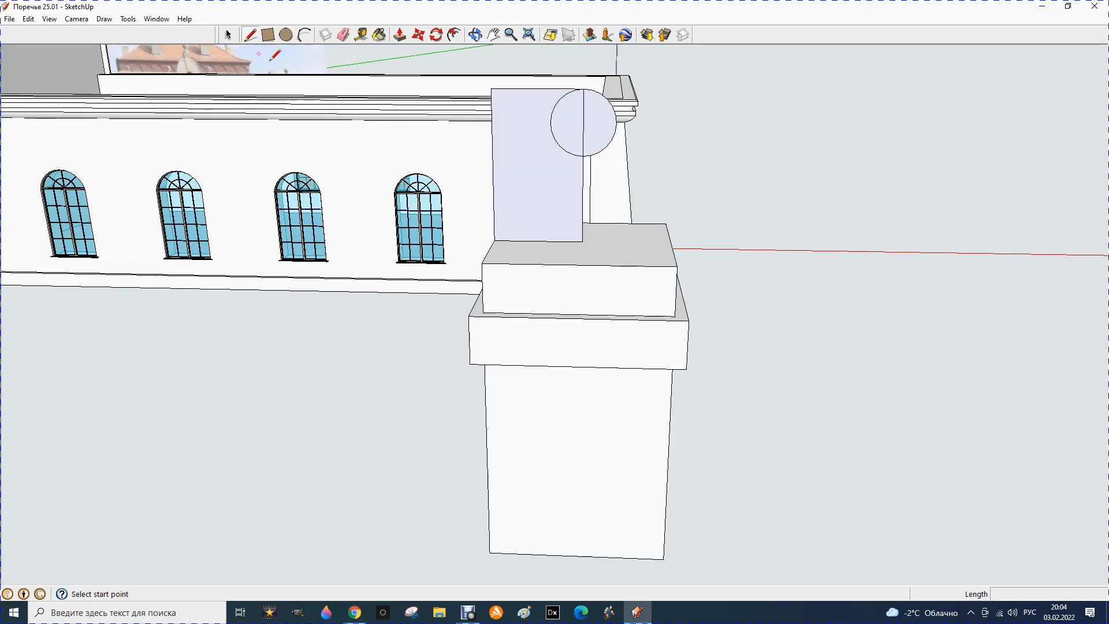
click(574, 154)
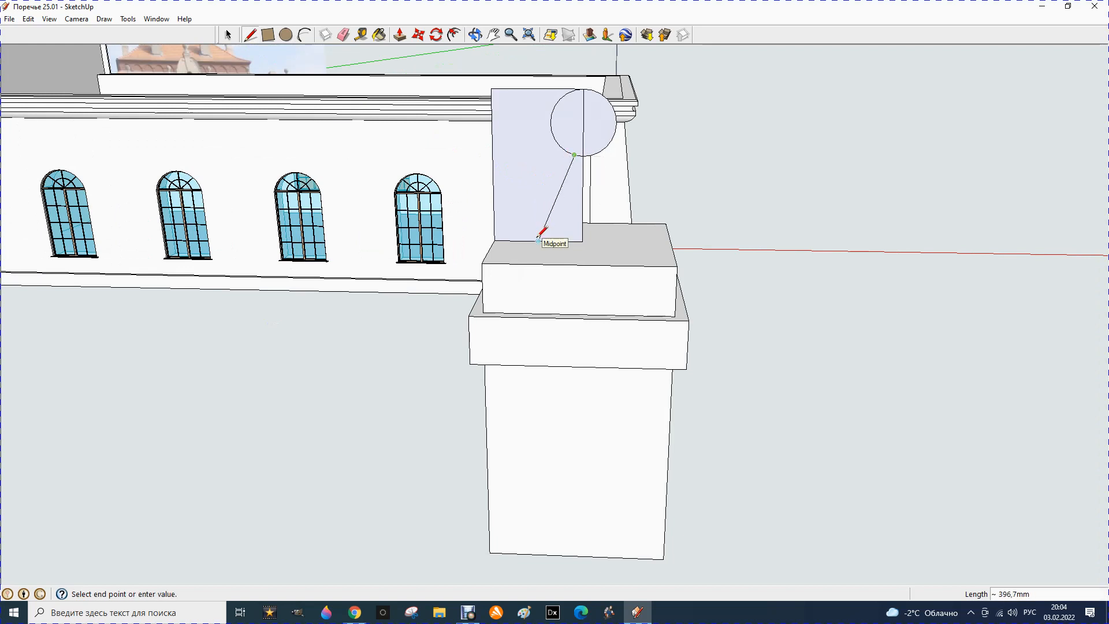
click(539, 238)
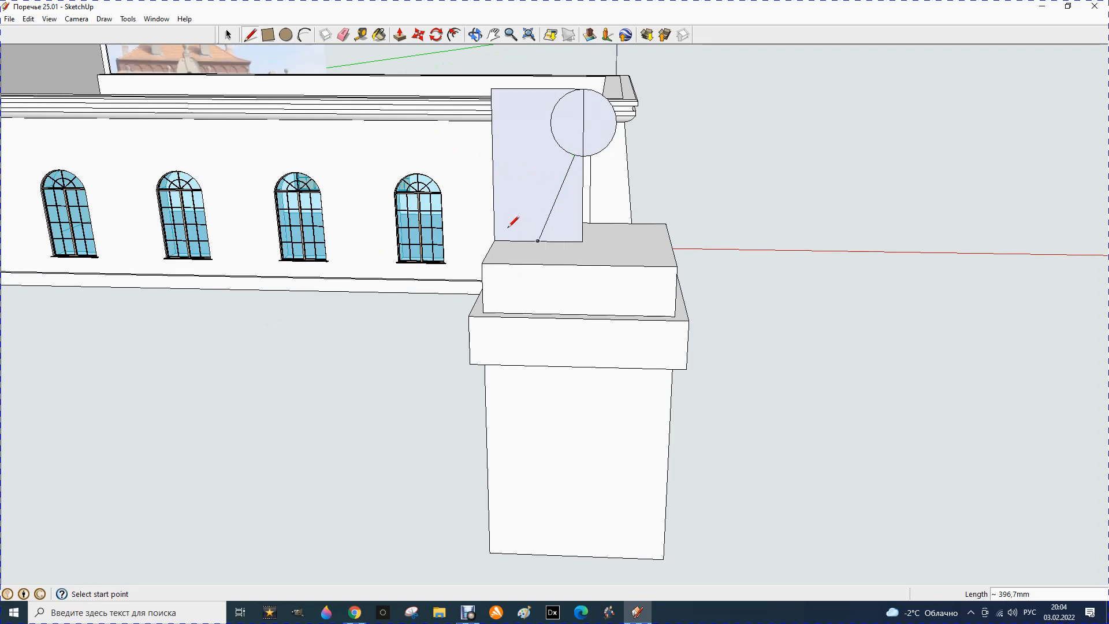
Erase the circle's outer half and the upright face's surplus edges, leaving the ball-and-cone half profile.
click(474, 36)
drag(611, 166, 547, 221)
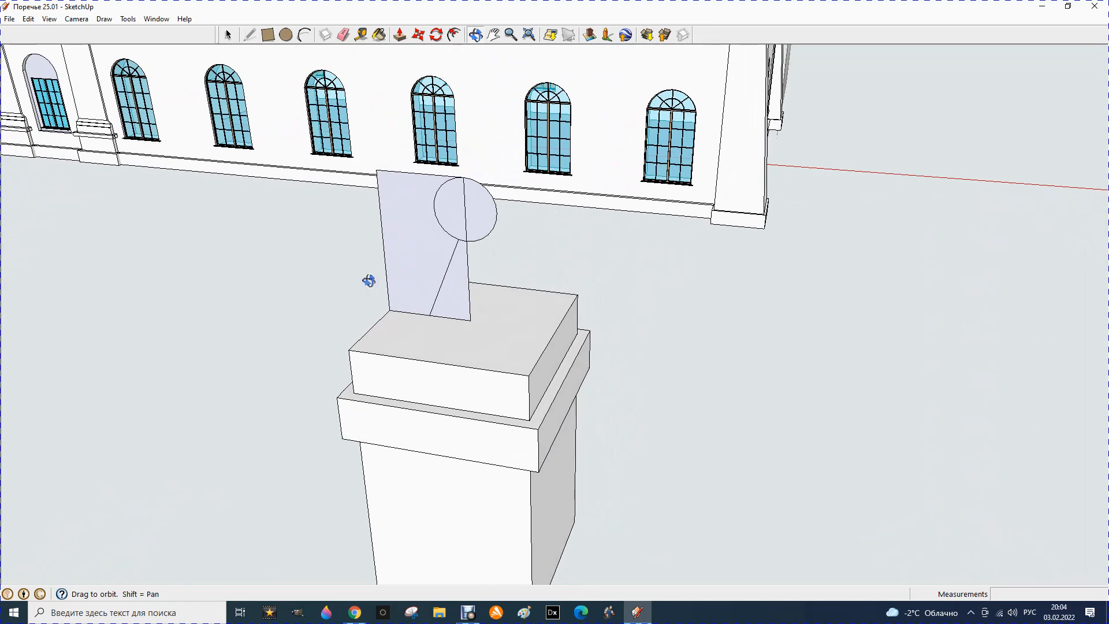
click(344, 36)
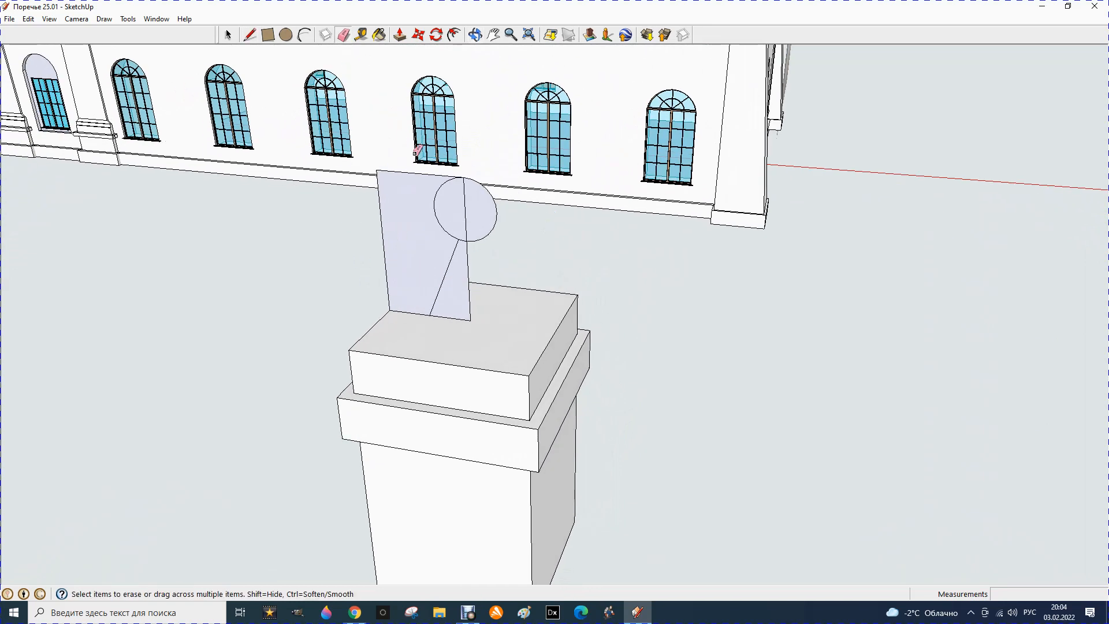
drag(484, 226, 486, 237)
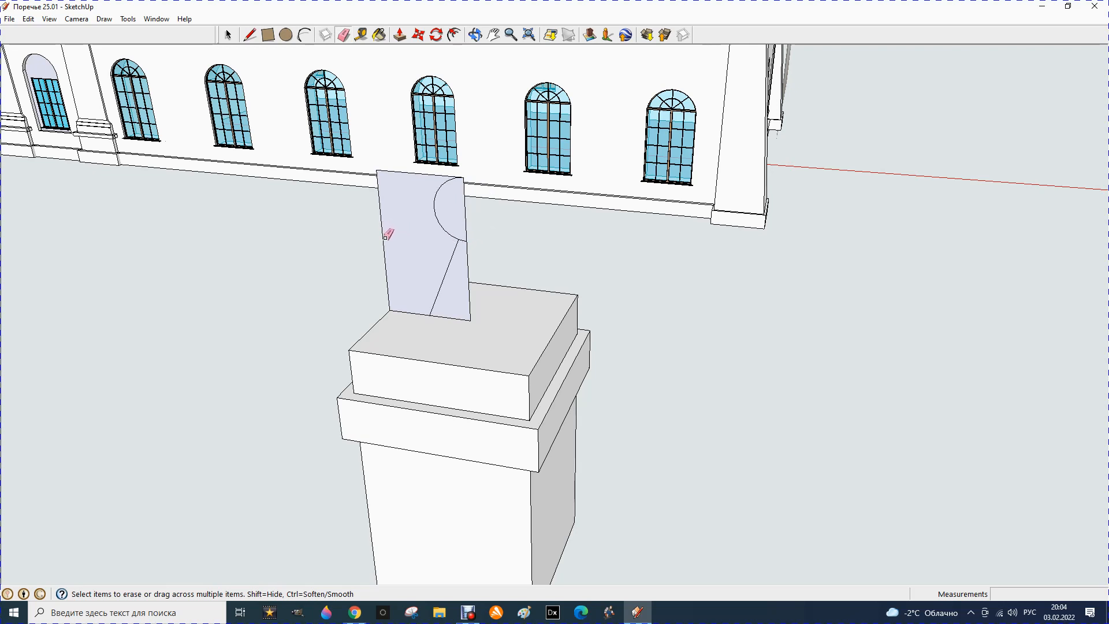
drag(384, 237, 384, 242)
click(412, 313)
middle_drag(465, 222, 439, 156)
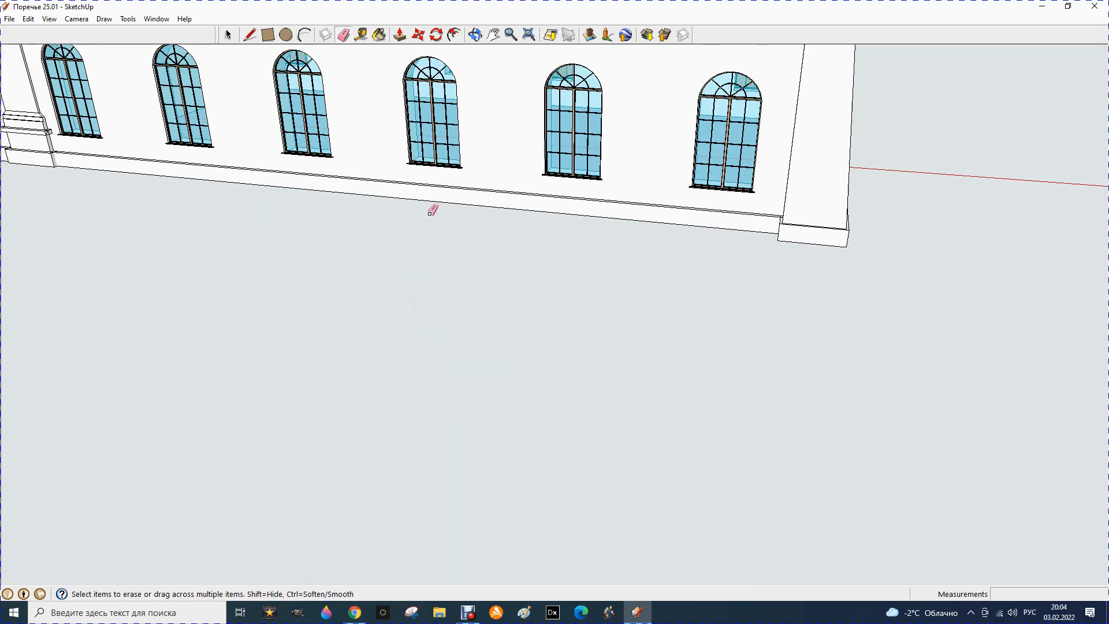
scroll(433, 211, down, 2)
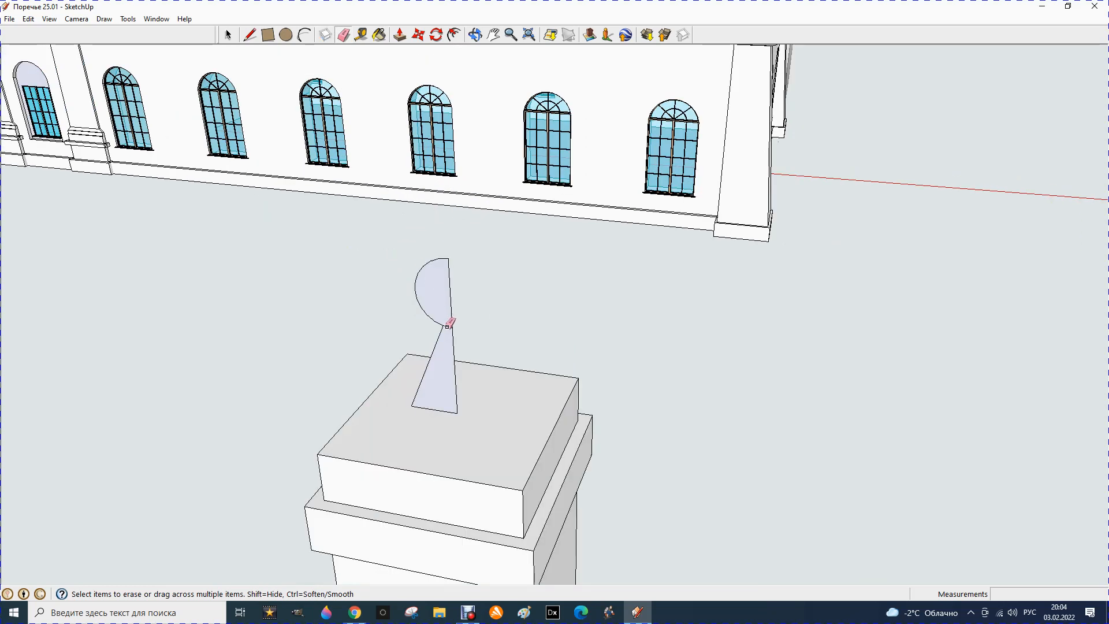
Draw a circle of about 188 mm radius on the block's top face, centred on the lower end of the profile's vertical edge.
scroll(472, 287, down, 2)
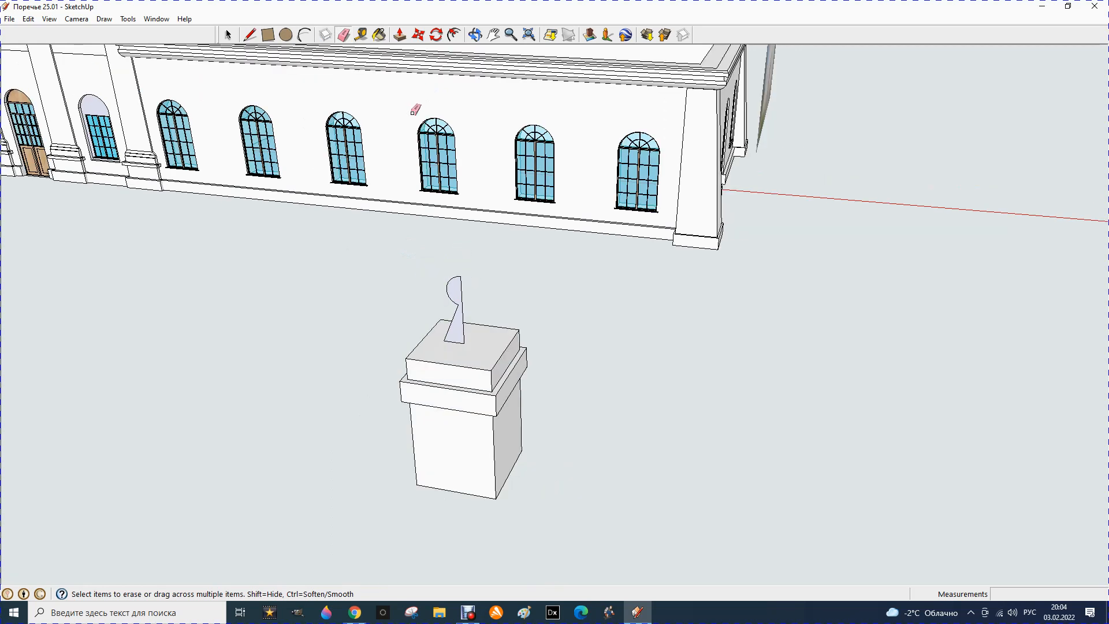
click(285, 35)
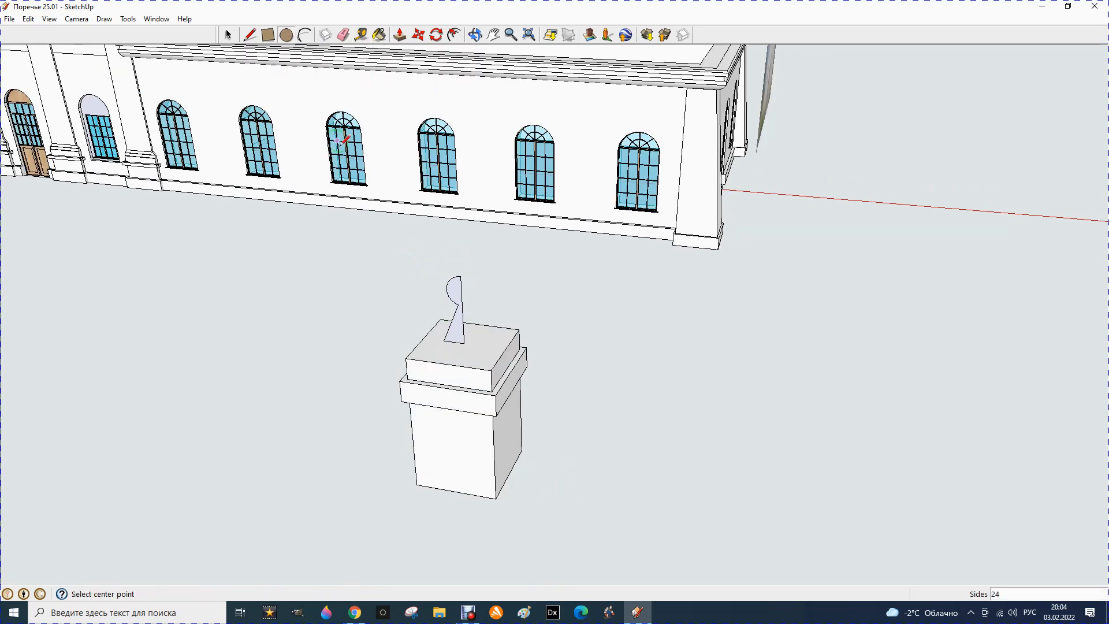
click(464, 343)
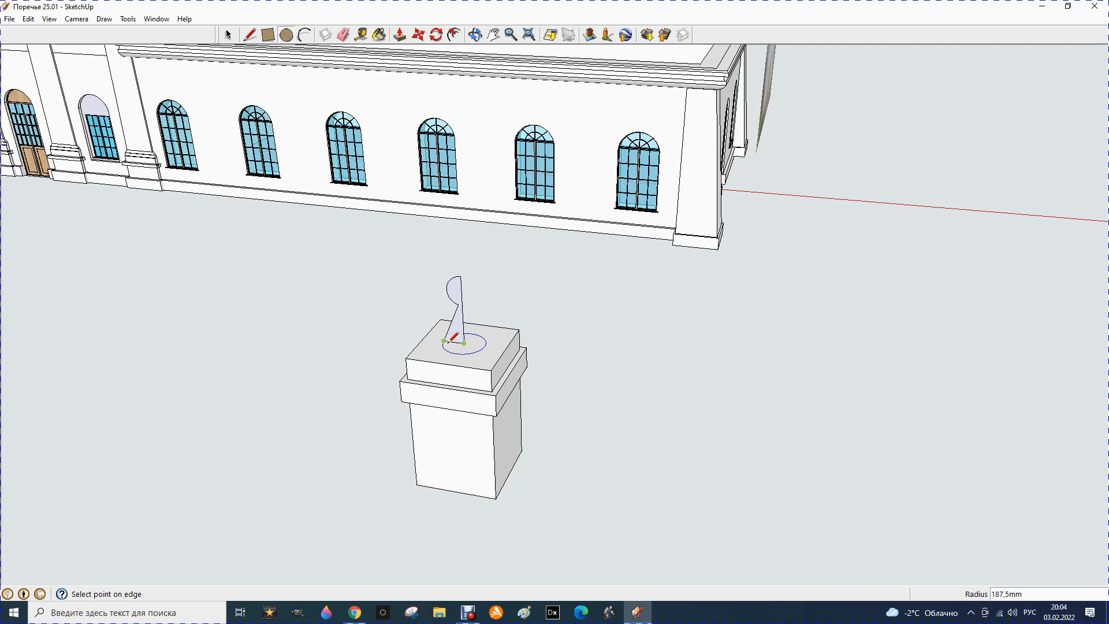
click(454, 353)
Revolve the half profile around the base circle with Follow Me to form the ball-topped finial.
click(229, 35)
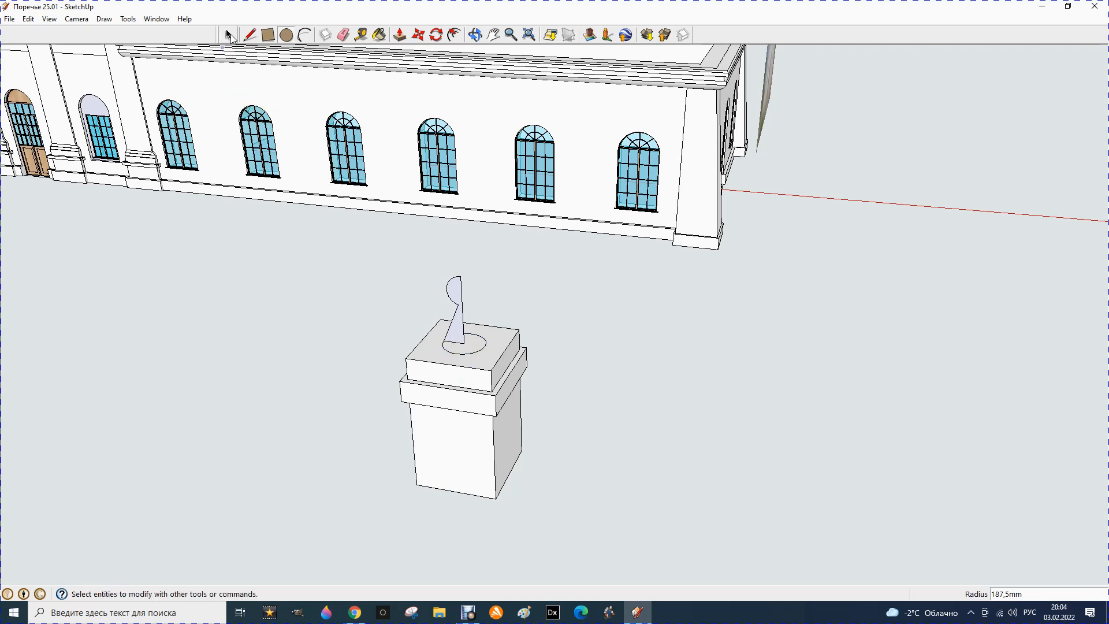
click(465, 353)
click(128, 18)
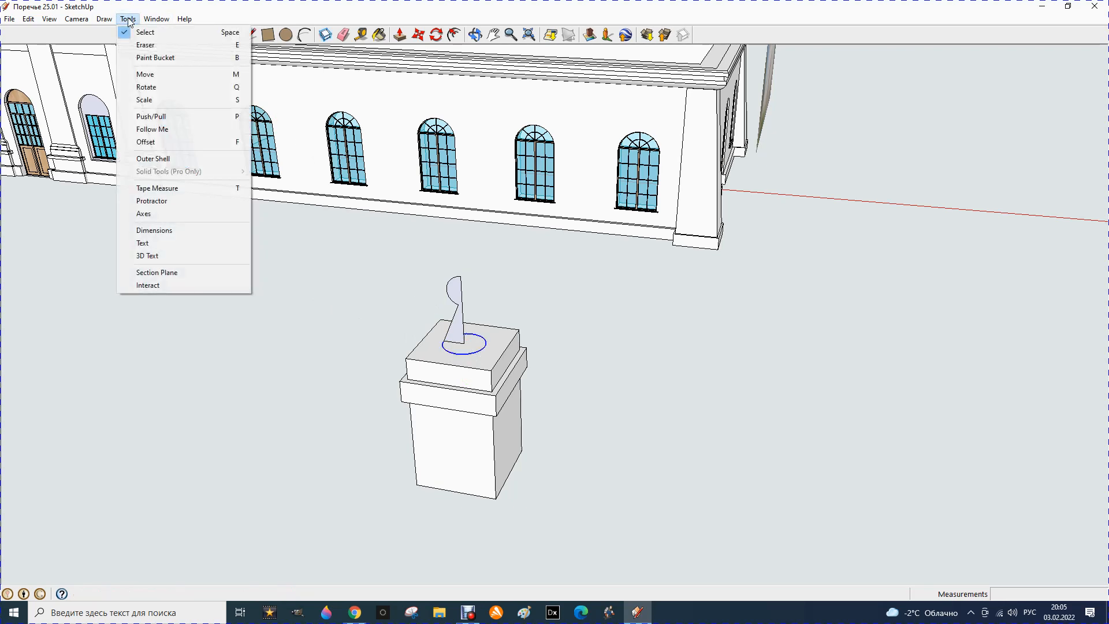
click(151, 130)
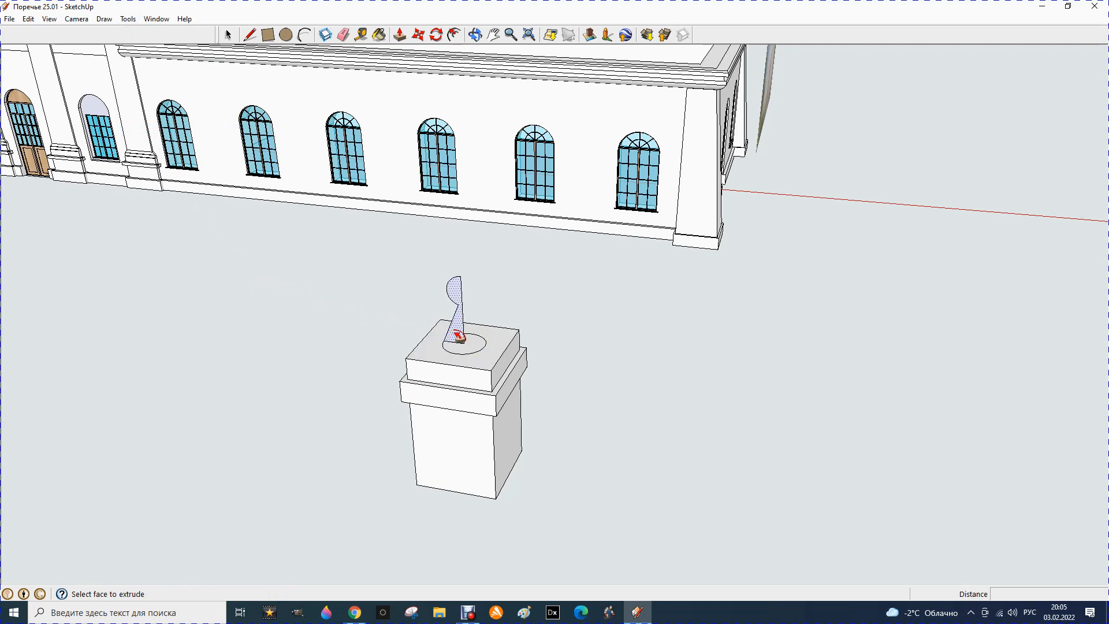
click(459, 336)
Make the whole post with its finial into a component, replacing the selection and keeping the default name.
click(470, 37)
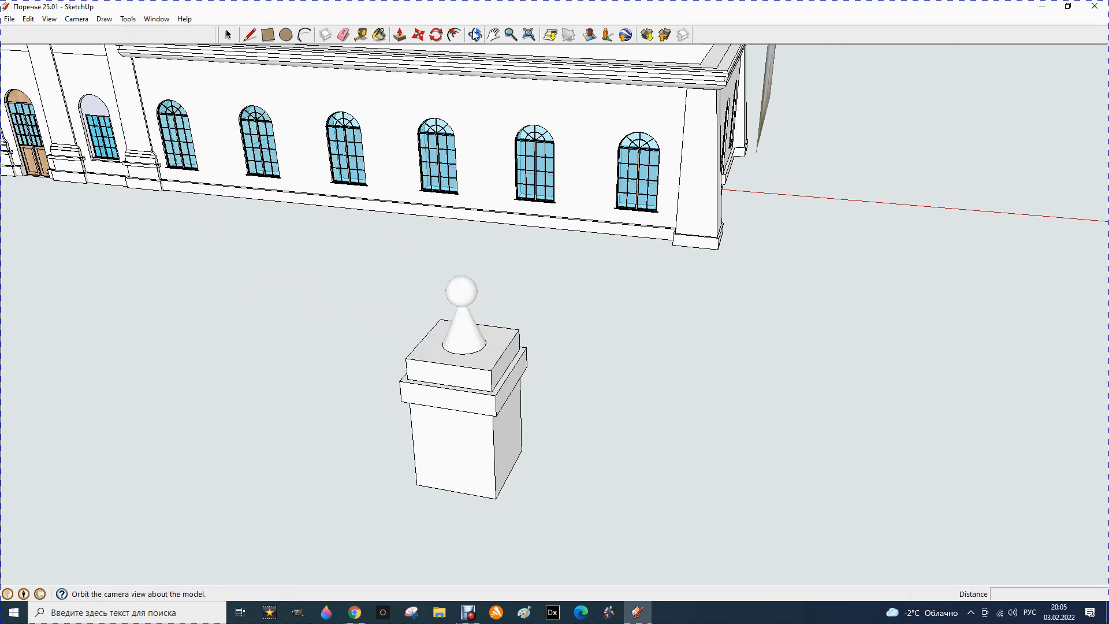
drag(345, 345, 322, 334)
click(227, 35)
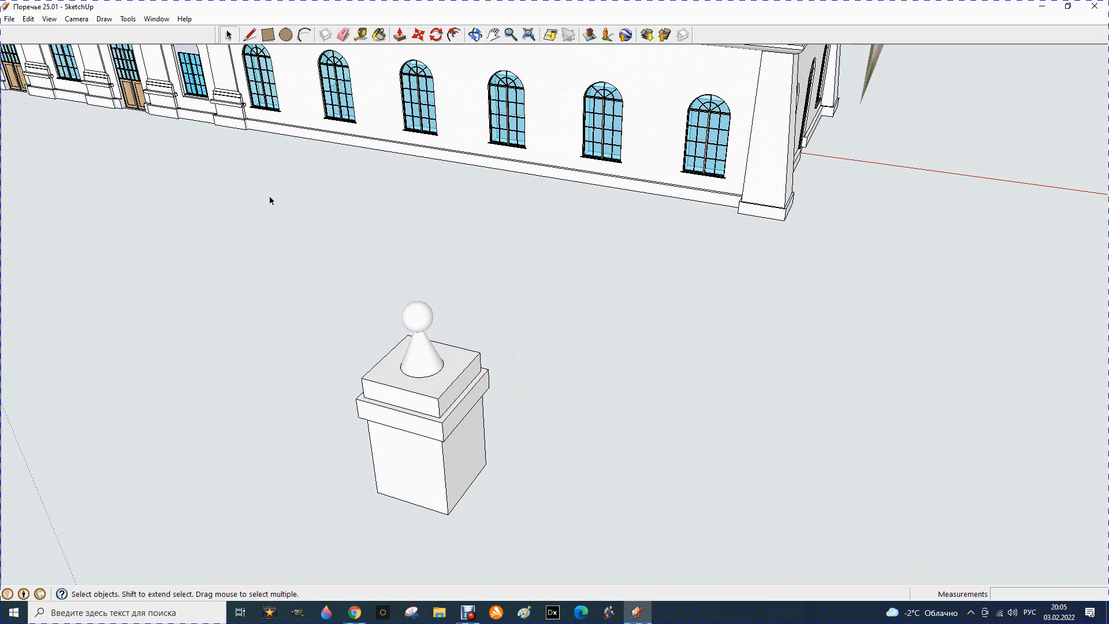
drag(323, 318, 557, 546)
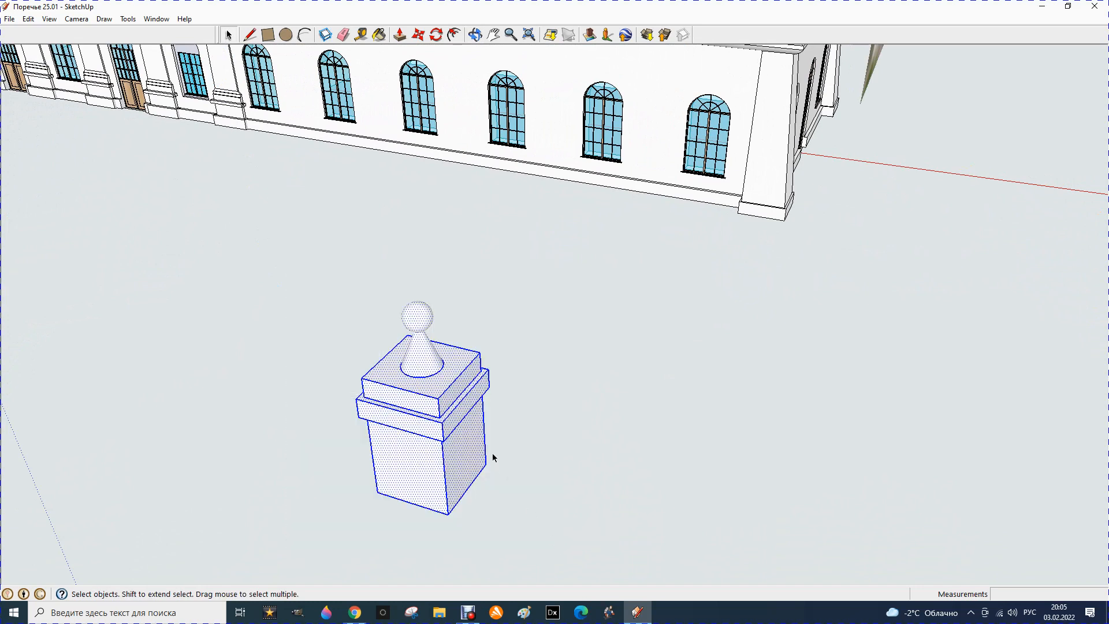
right_click(428, 422)
click(481, 318)
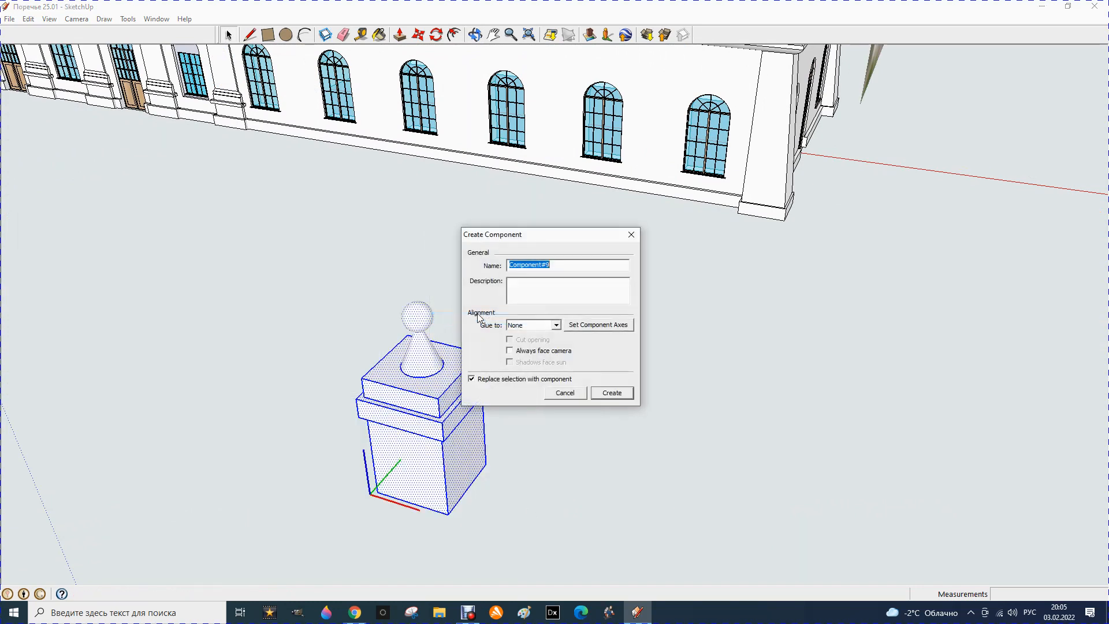
click(610, 396)
Move the post component beside the spare pilaster and window pieces in front of the building.
scroll(546, 335, down, 5)
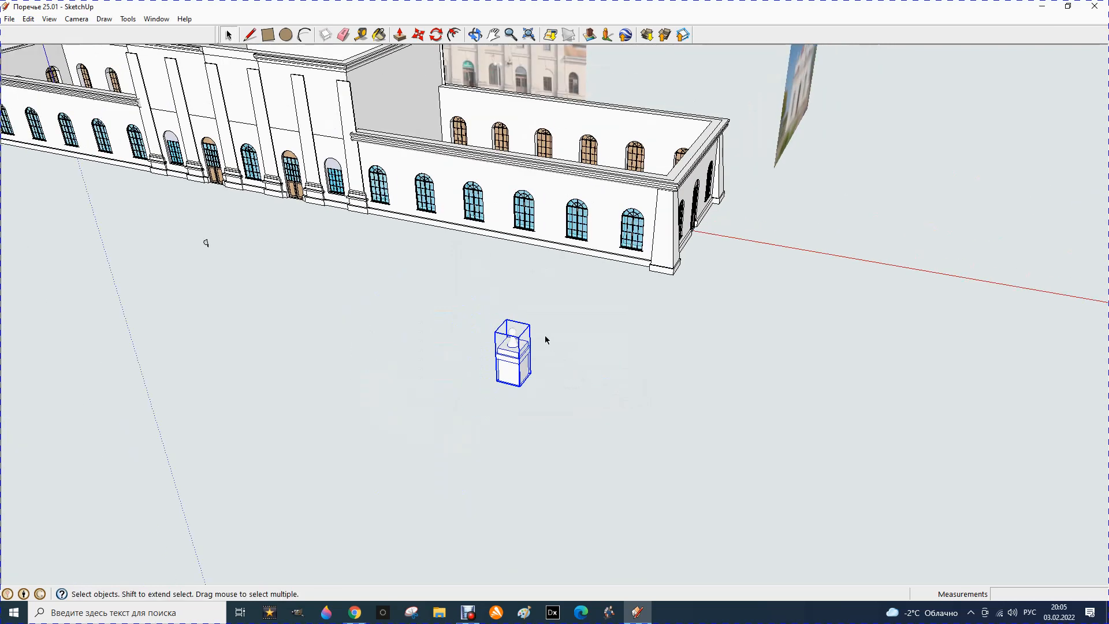
click(418, 35)
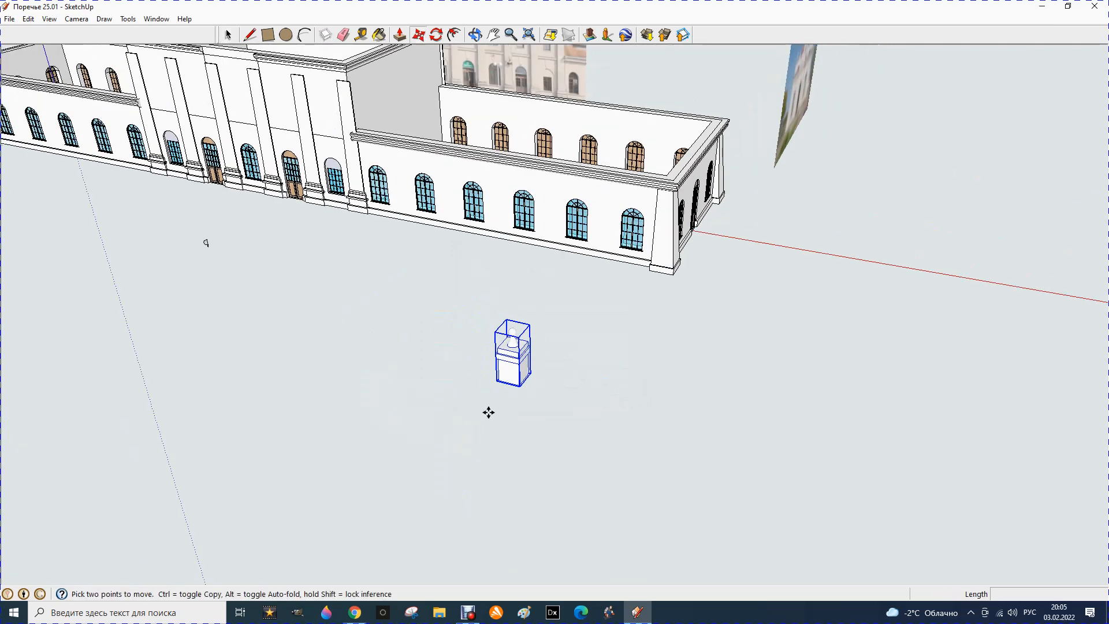
middle_drag(486, 419, 495, 294)
scroll(495, 295, down, 2)
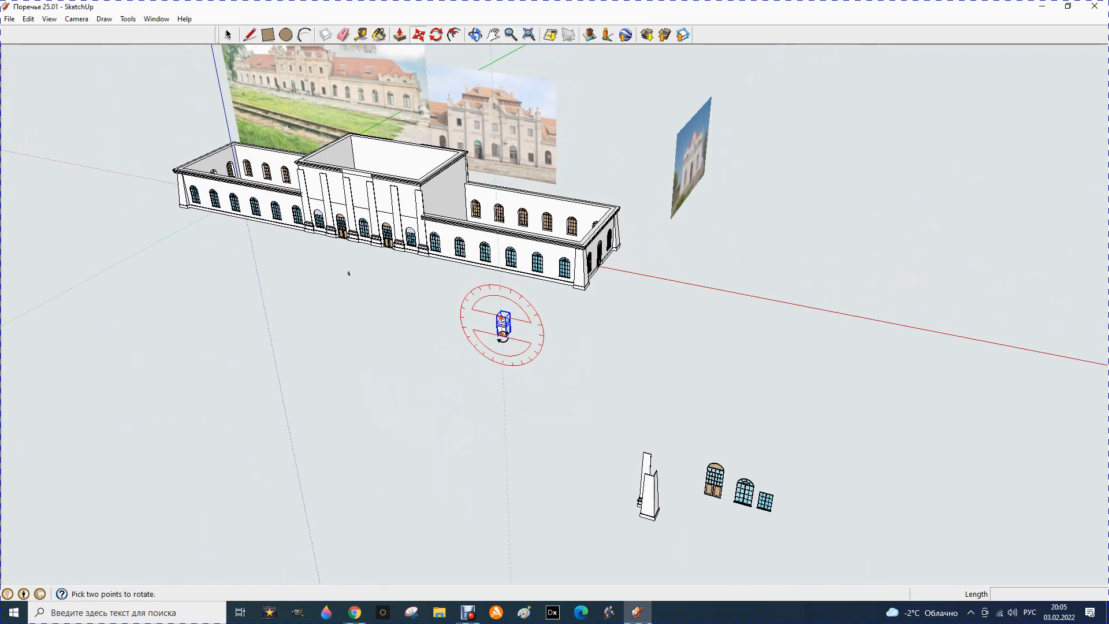
click(503, 338)
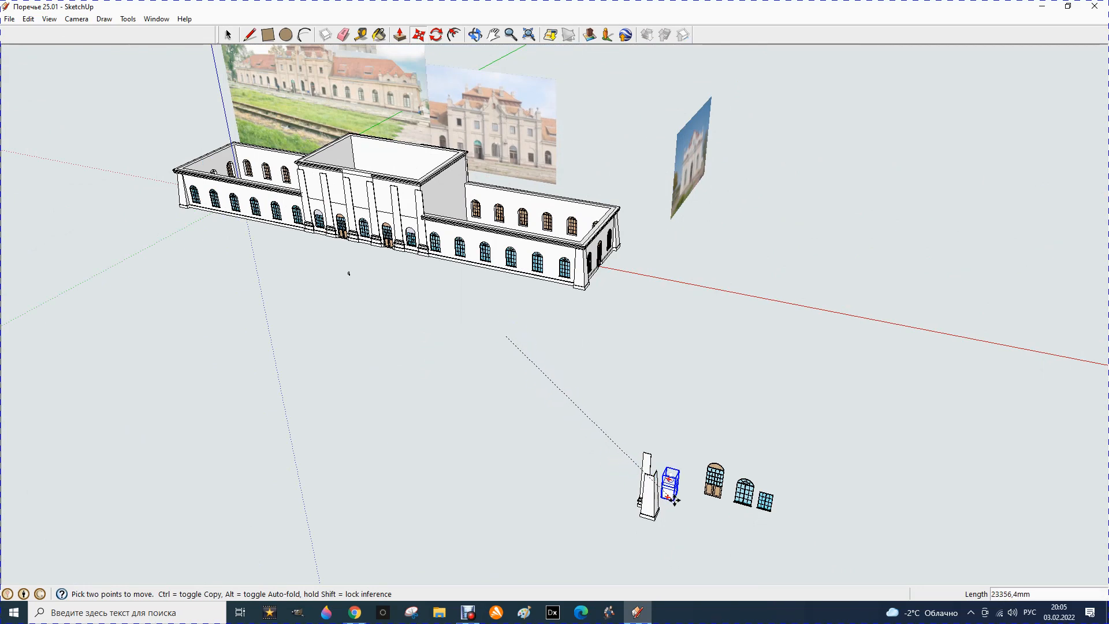
click(693, 498)
Copy the post component onto the parapet at the side wing's outer front corner.
click(693, 498)
key(ctrl)
scroll(575, 234, up, 6)
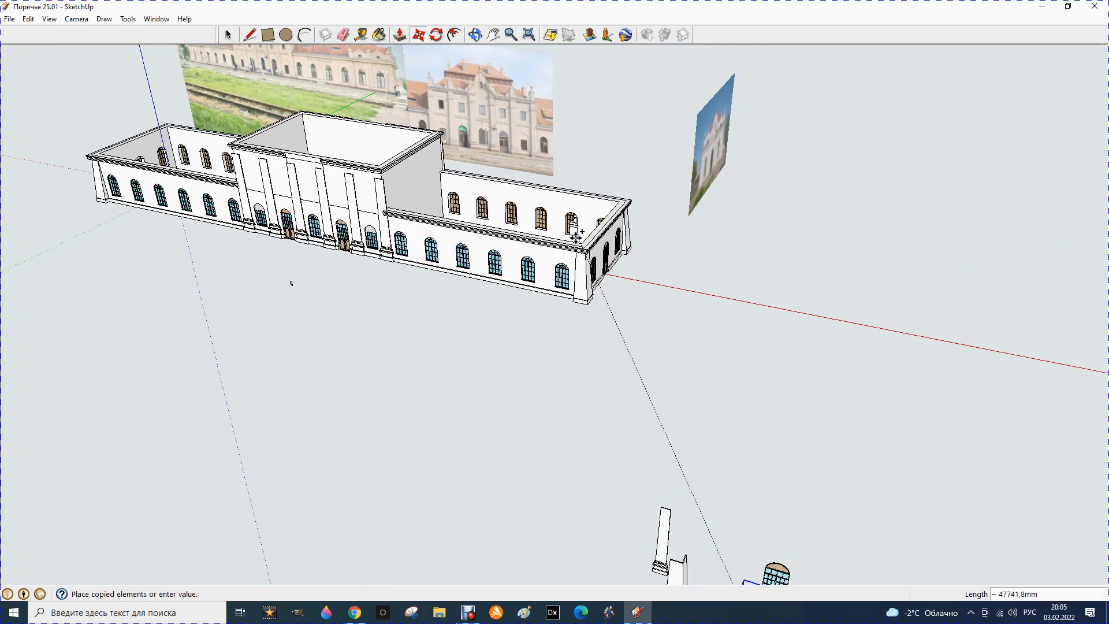
scroll(576, 252, up, 2)
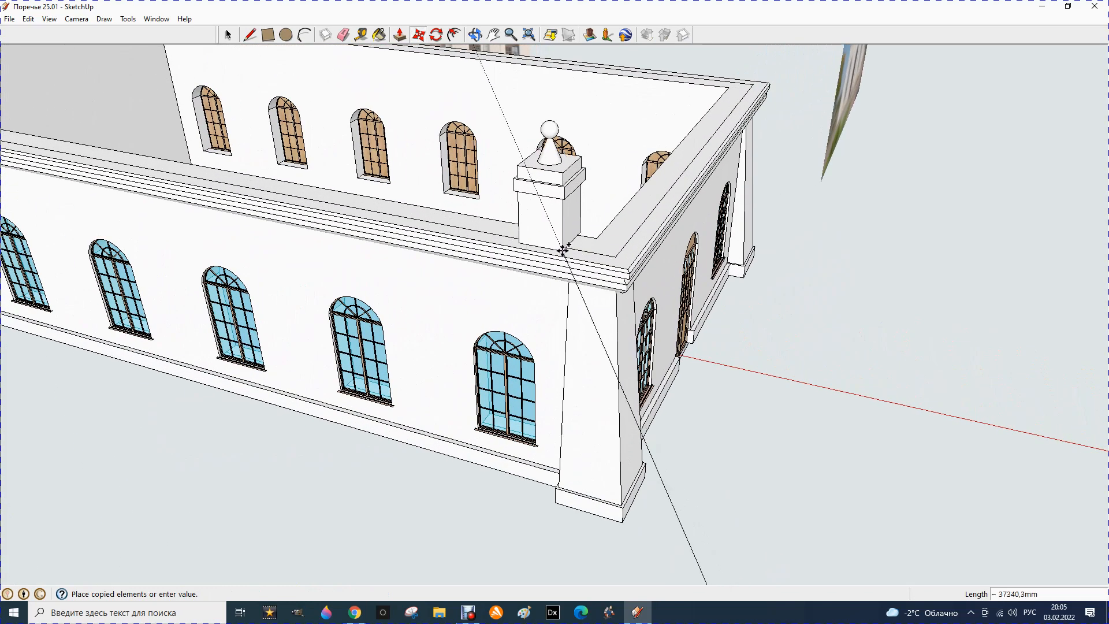
click(616, 260)
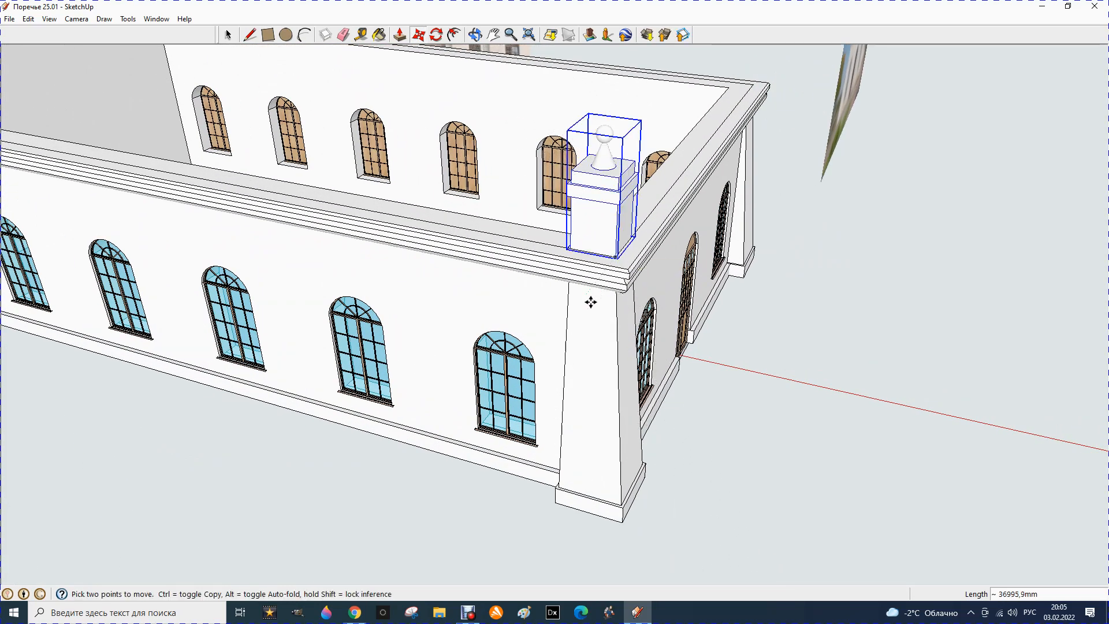
Copy the corner post about 9450 mm along the wing's end parapet to its rear corner.
scroll(599, 297, down, 3)
scroll(628, 346, down, 1)
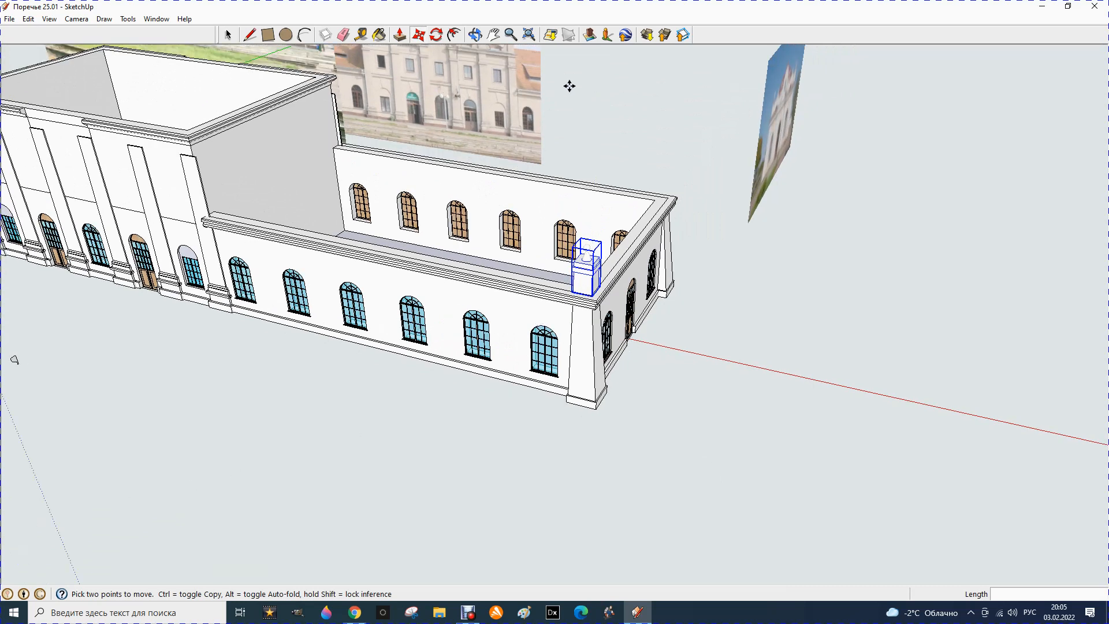
scroll(614, 289, up, 4)
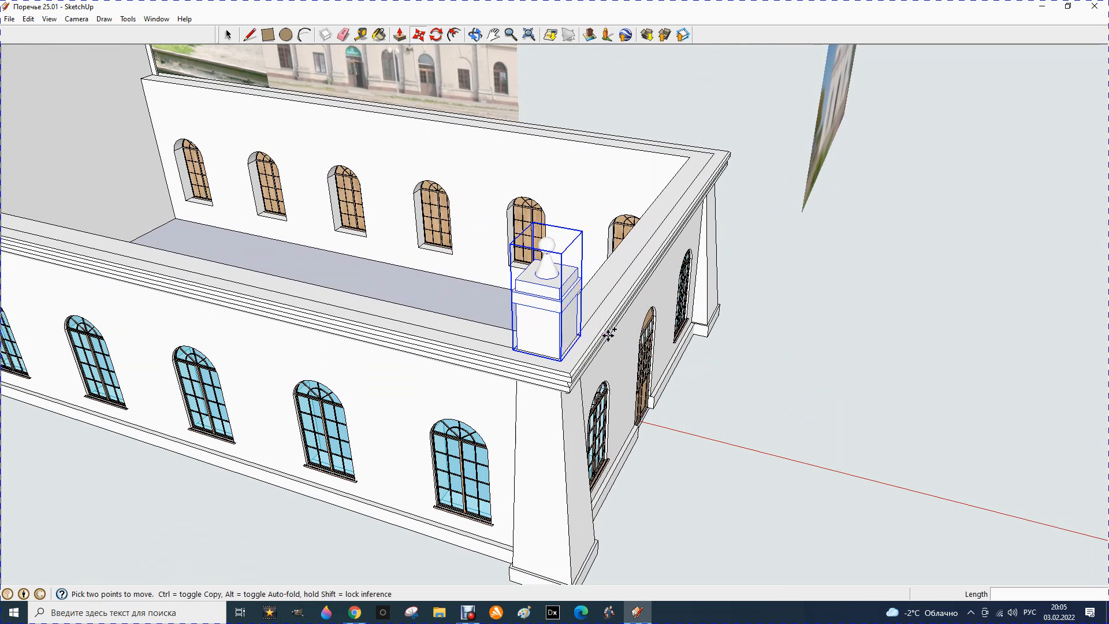
scroll(608, 333, up, 3)
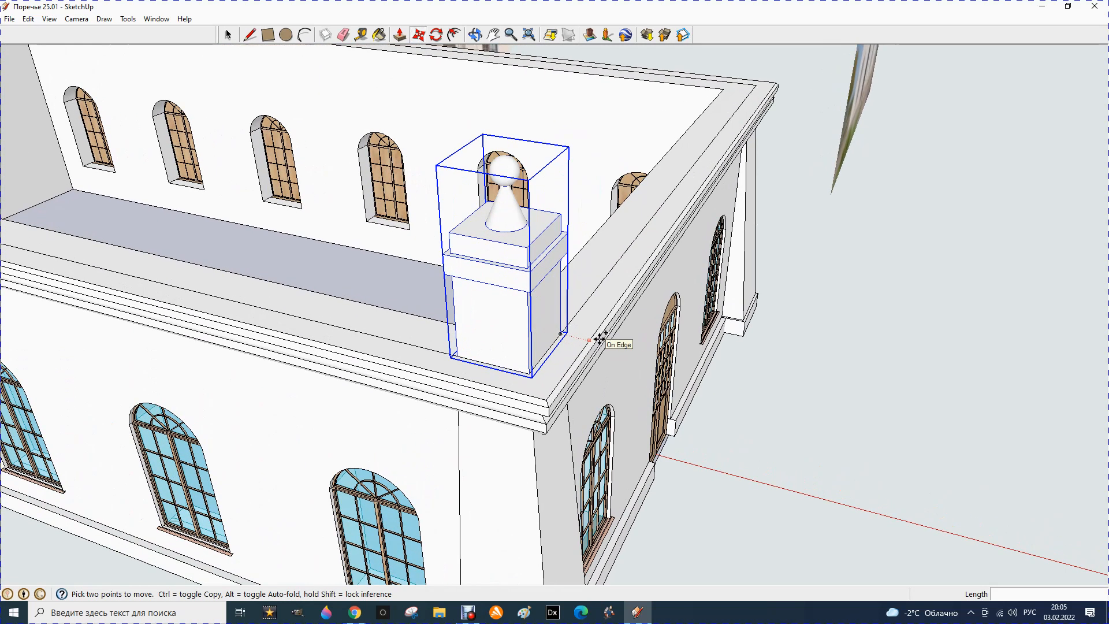
key(ctrl)
click(561, 334)
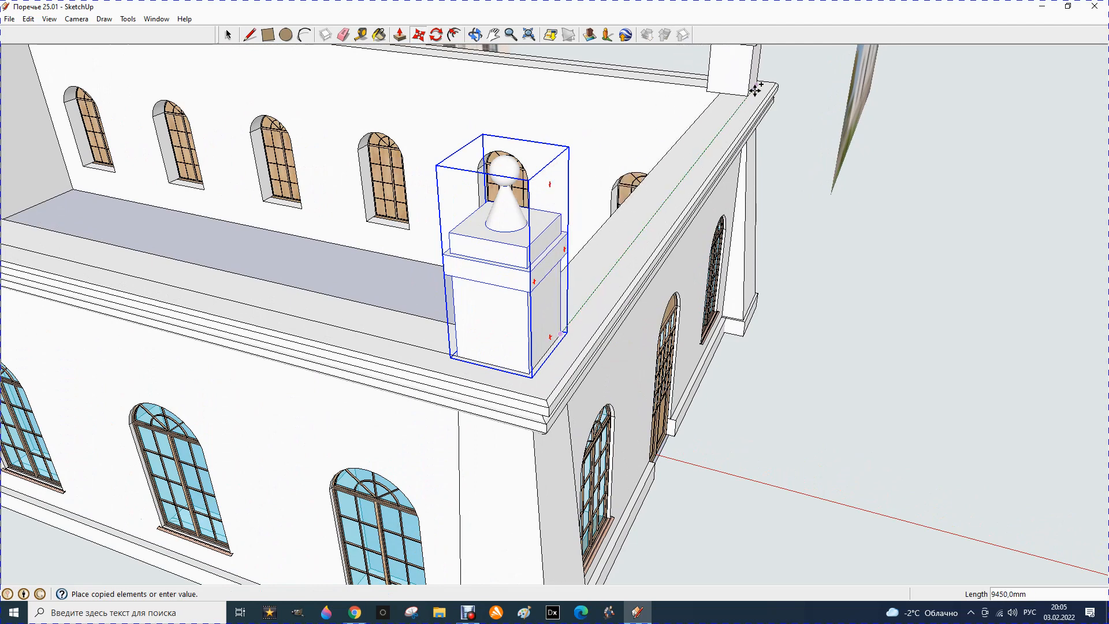
click(755, 90)
Copy the rear corner post onto the taller central block's parapet, near the front corner beside that wing.
scroll(751, 151, down, 4)
scroll(728, 260, down, 5)
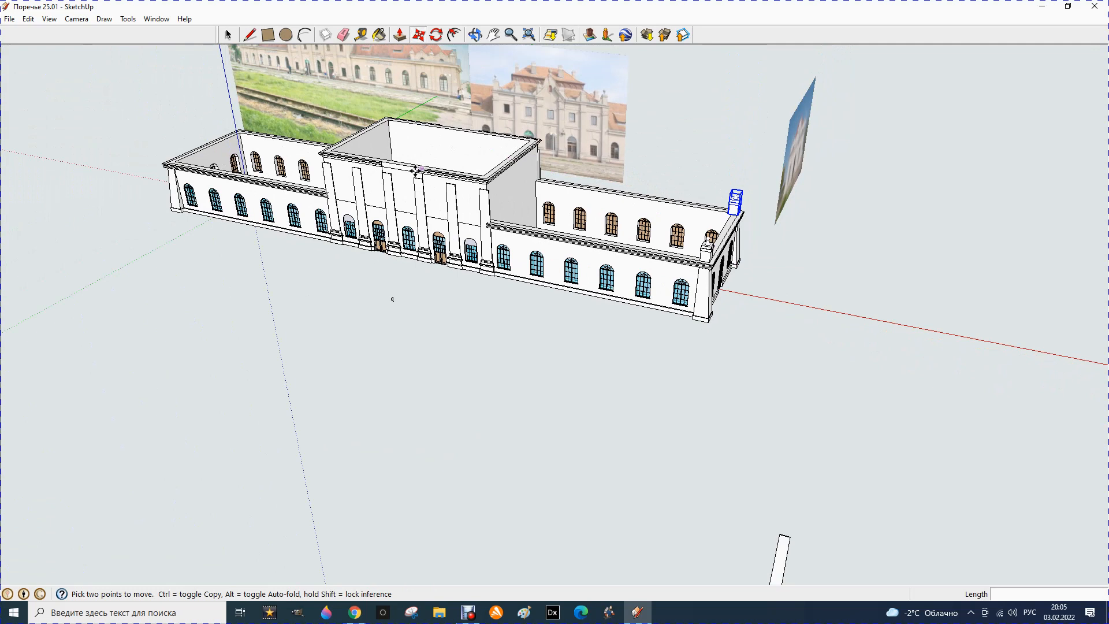
scroll(417, 174, up, 2)
scroll(469, 196, down, 1)
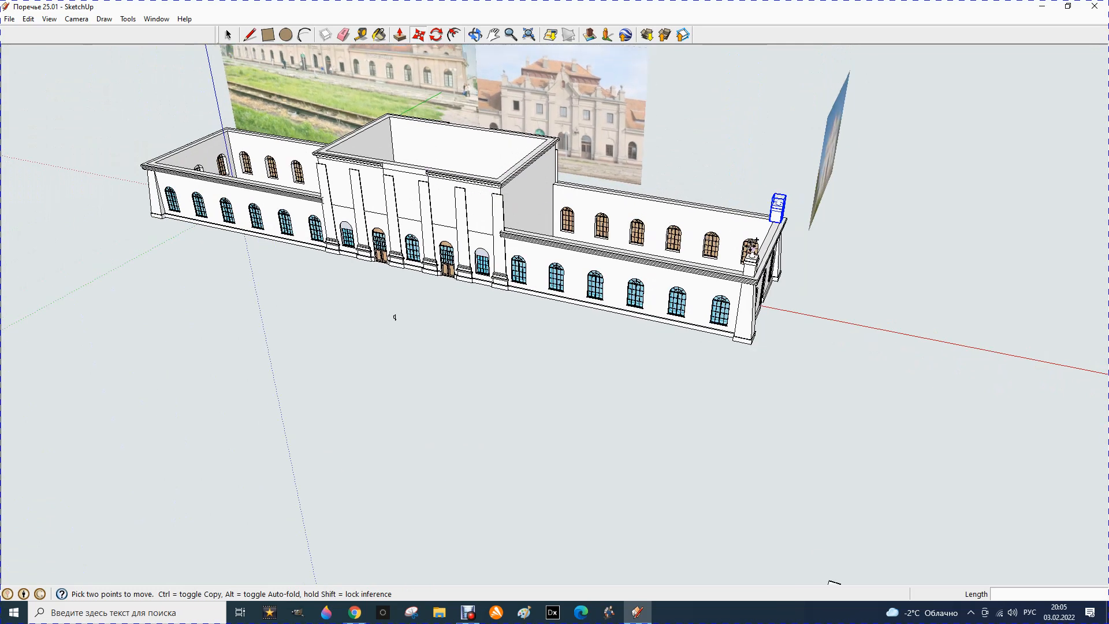
key(ctrl)
click(783, 222)
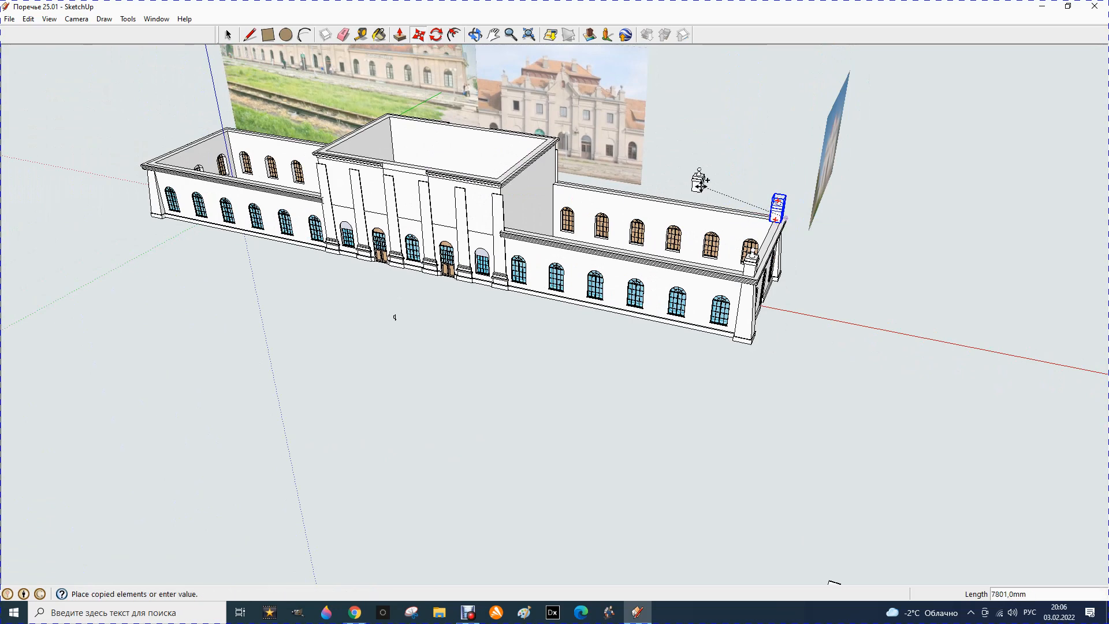
scroll(474, 166, up, 6)
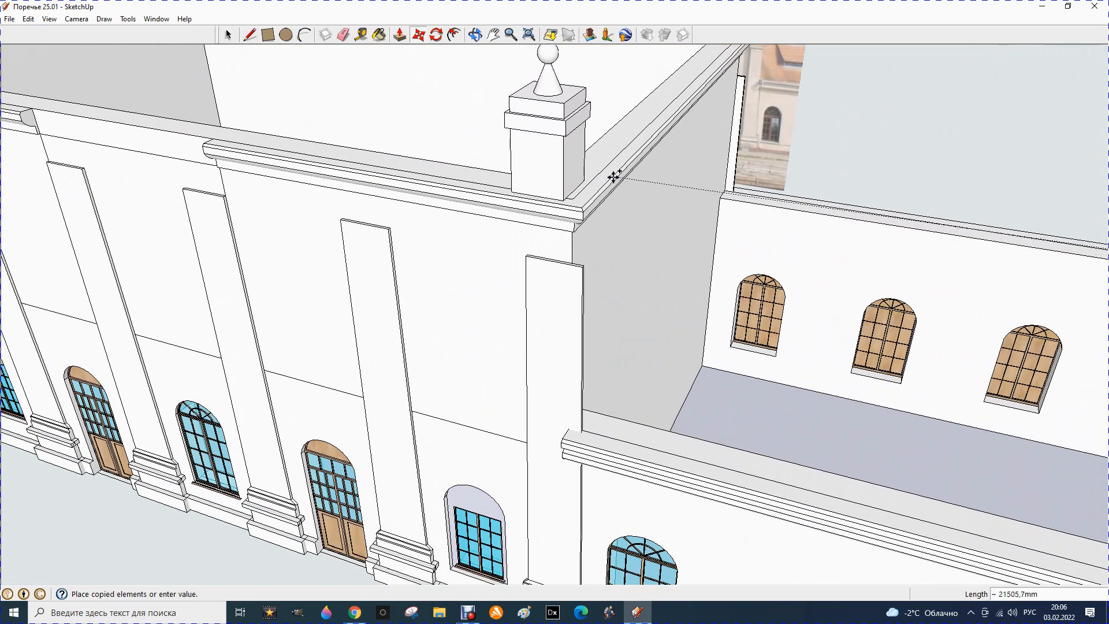
click(615, 172)
Shift the central block's post about 208 mm closer to the parapet's front corner.
scroll(567, 200, up, 5)
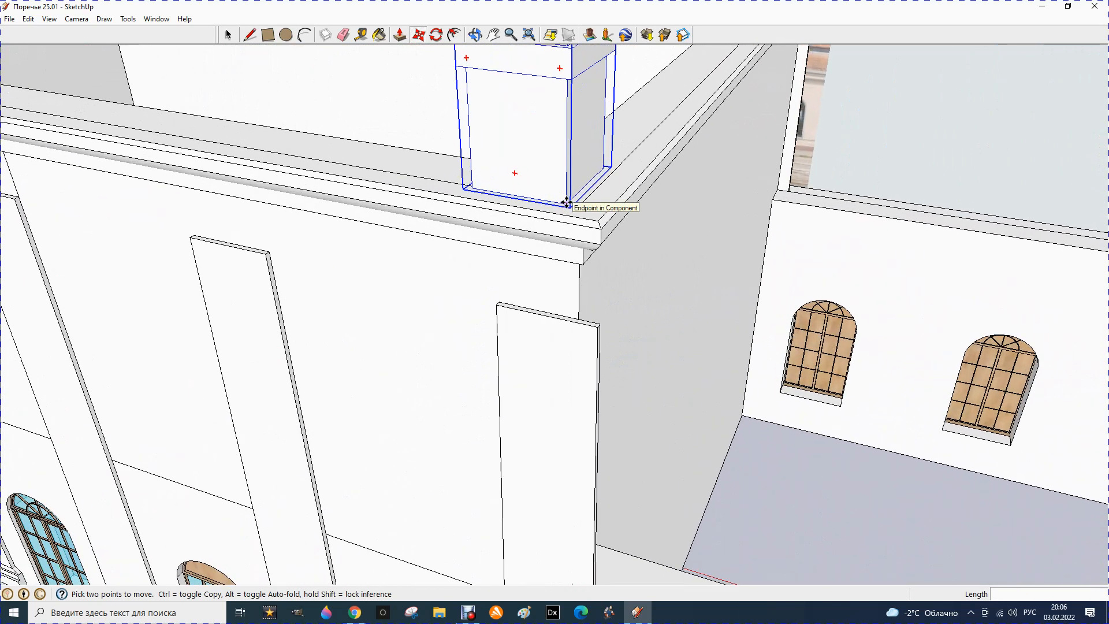
click(567, 202)
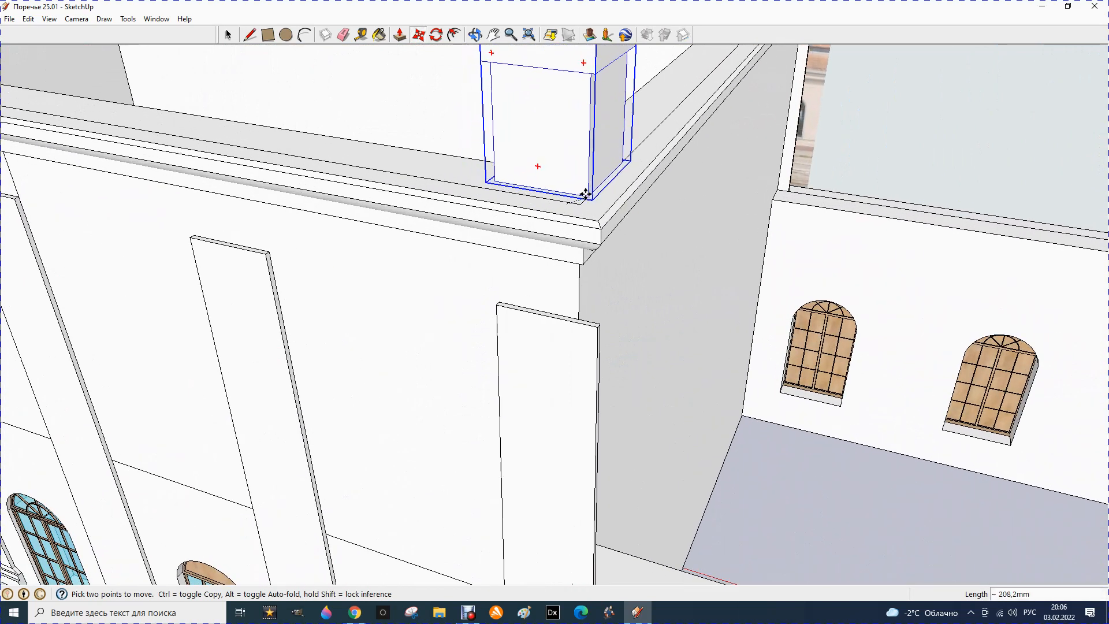
click(585, 198)
Compare the central block's front parapet and its corner post with the facade reference photo.
scroll(701, 221, down, 4)
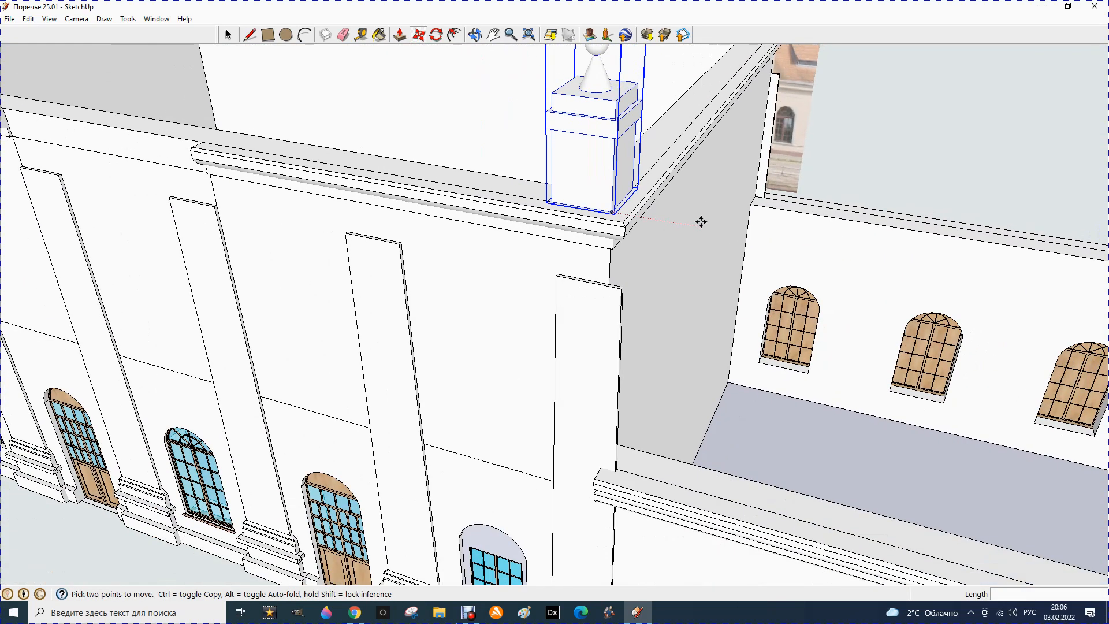
click(474, 34)
drag(445, 172, 522, 230)
drag(392, 112, 389, 152)
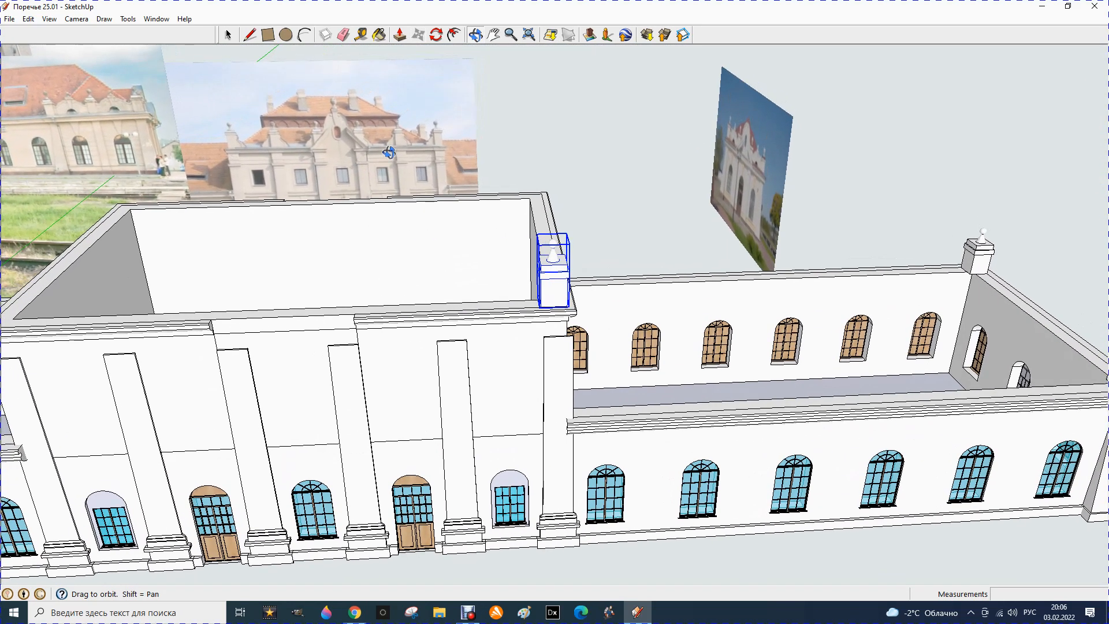
scroll(256, 150, up, 3)
scroll(359, 147, down, 3)
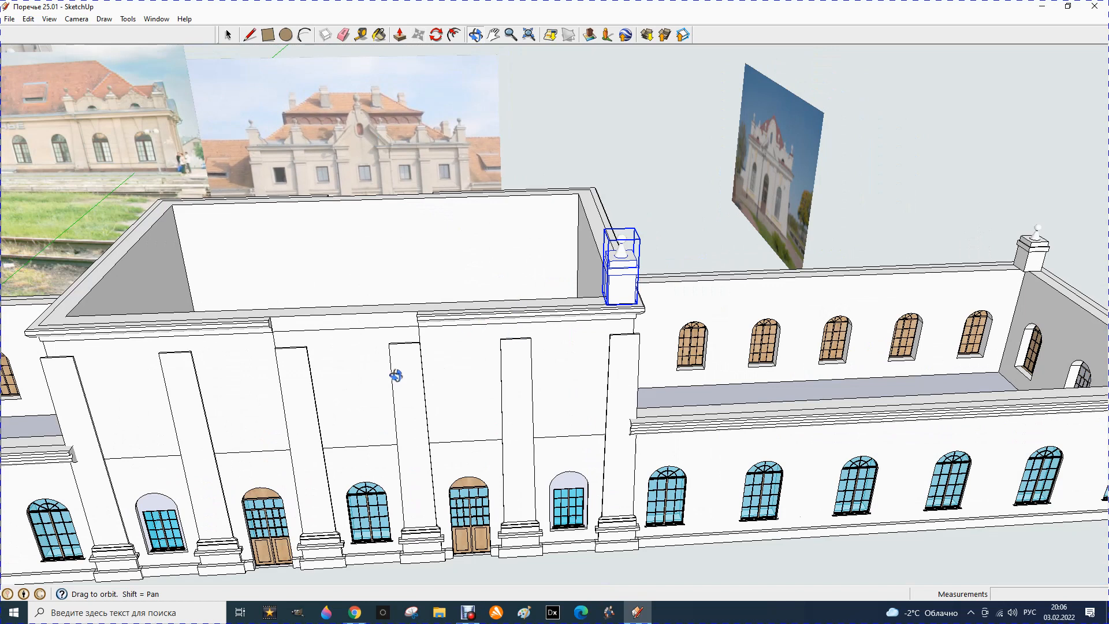
Place a vertical guide 3350 mm from the central block's front corner edge, centred above the pilaster next to the corner post.
scroll(512, 341, up, 4)
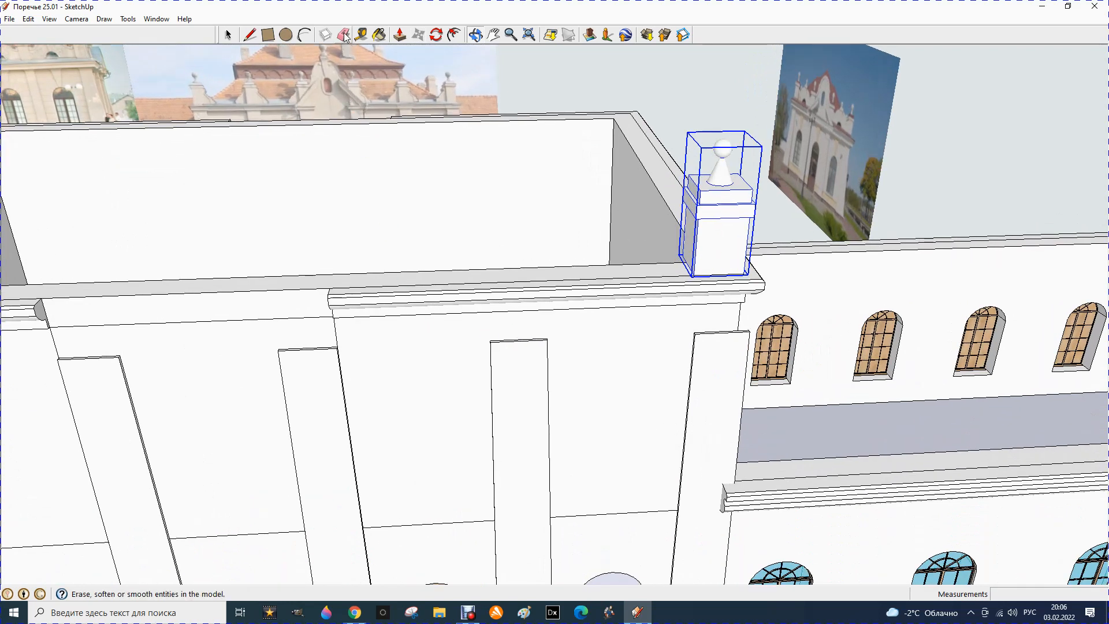
click(361, 34)
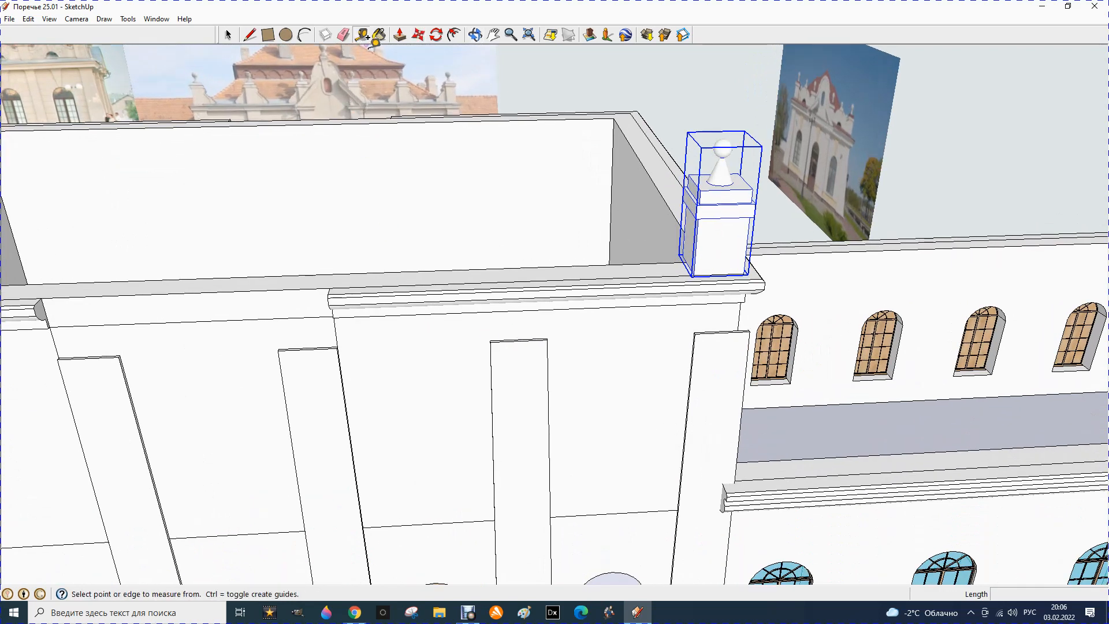
click(739, 318)
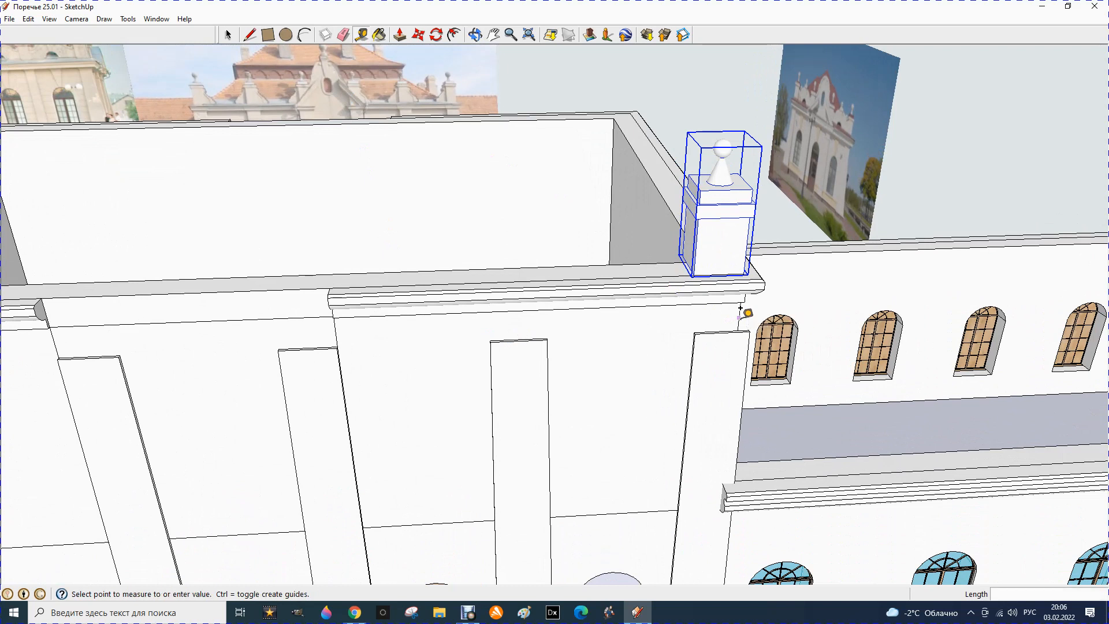
click(522, 327)
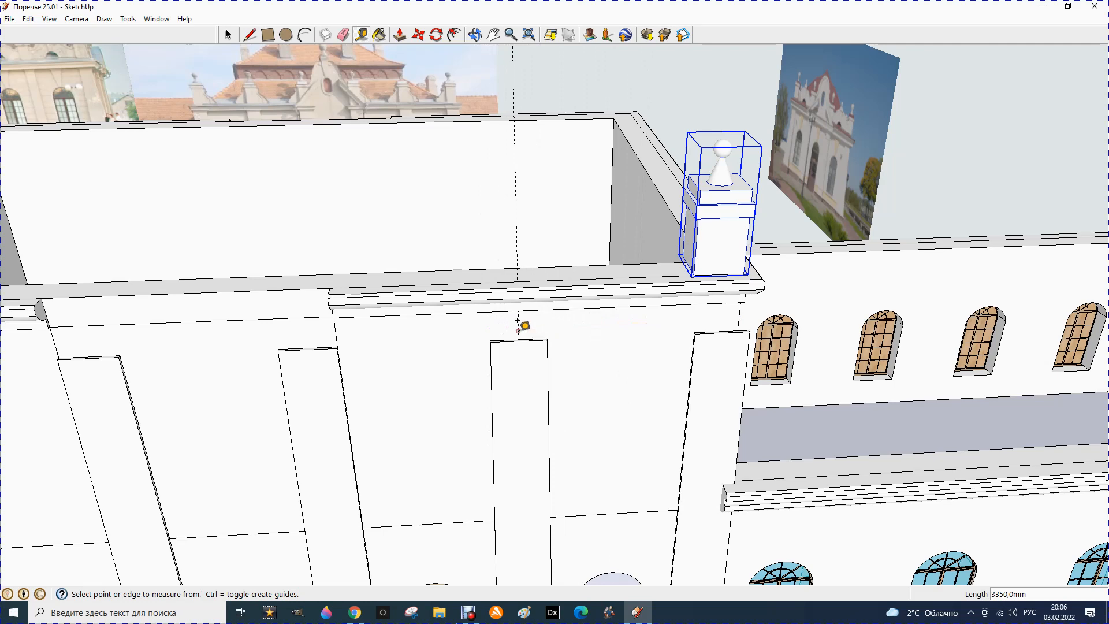
scroll(598, 320, down, 5)
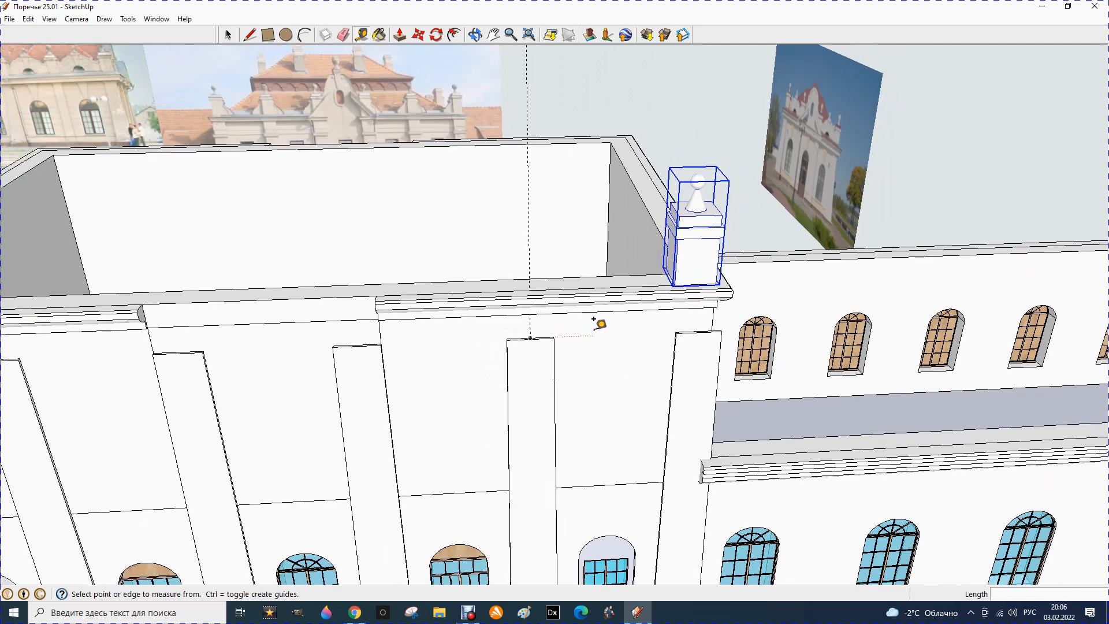
Add vertical guides for the two middle pilasters, 425 mm from the central bay's far edge and 3100 mm from that guide.
scroll(404, 319, up, 5)
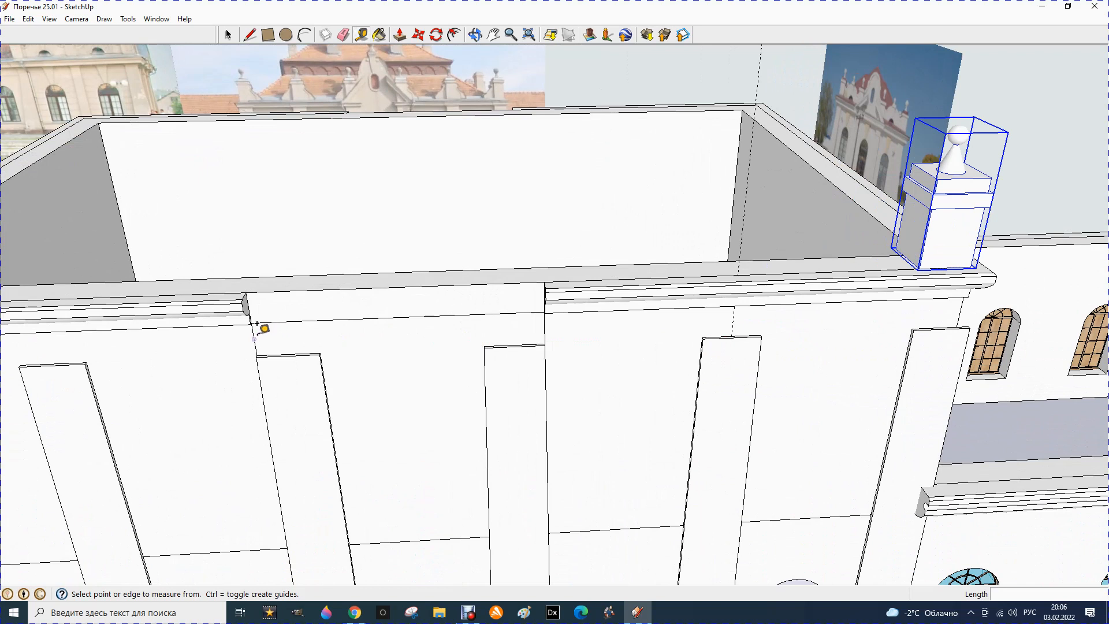
click(256, 324)
text(425)
key(Return)
click(290, 342)
click(289, 338)
text(3100)
key(Return)
scroll(601, 338, down, 5)
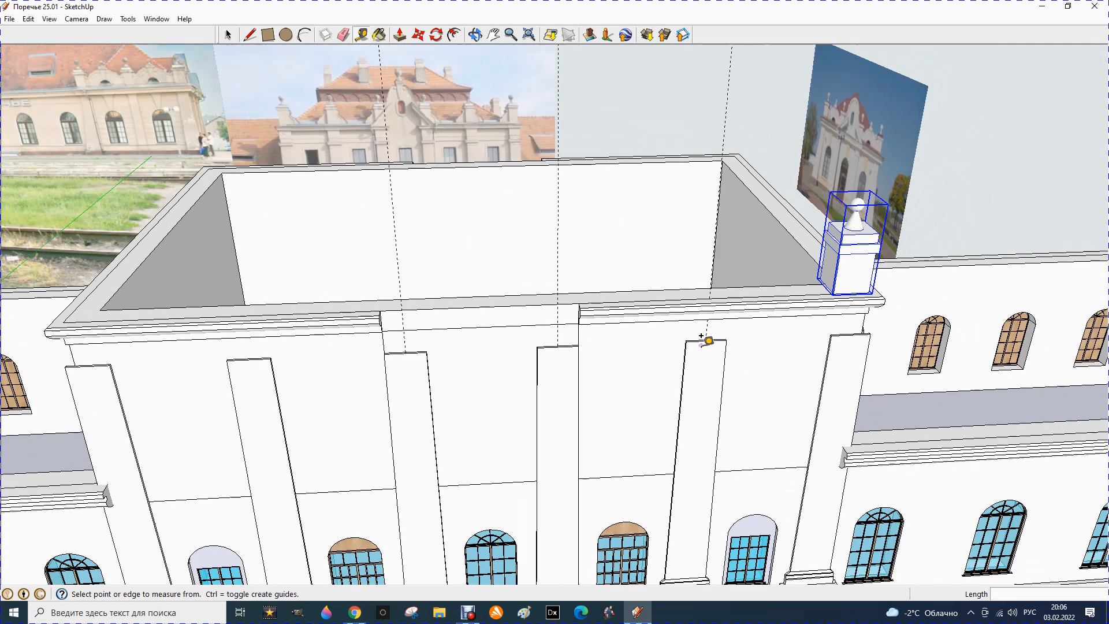
scroll(186, 351, up, 3)
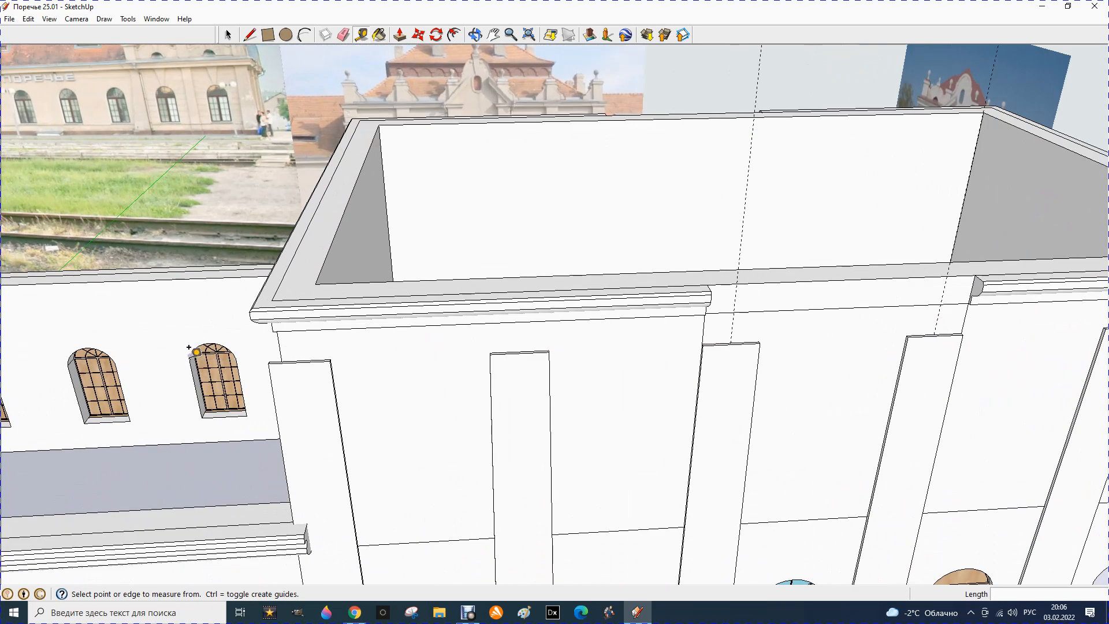
click(280, 345)
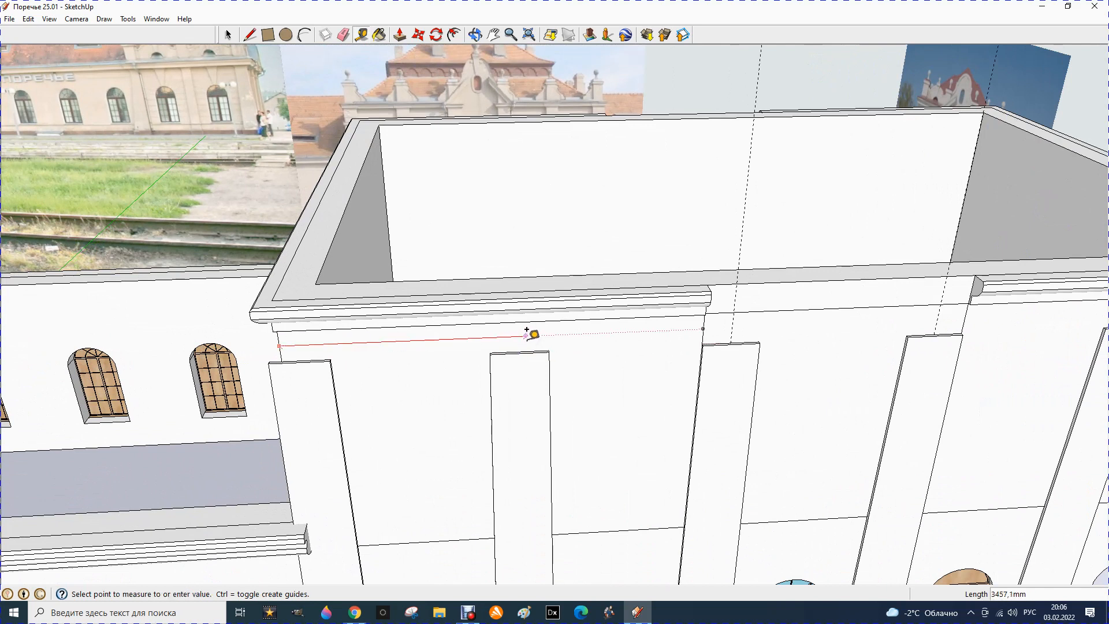
click(384, 335)
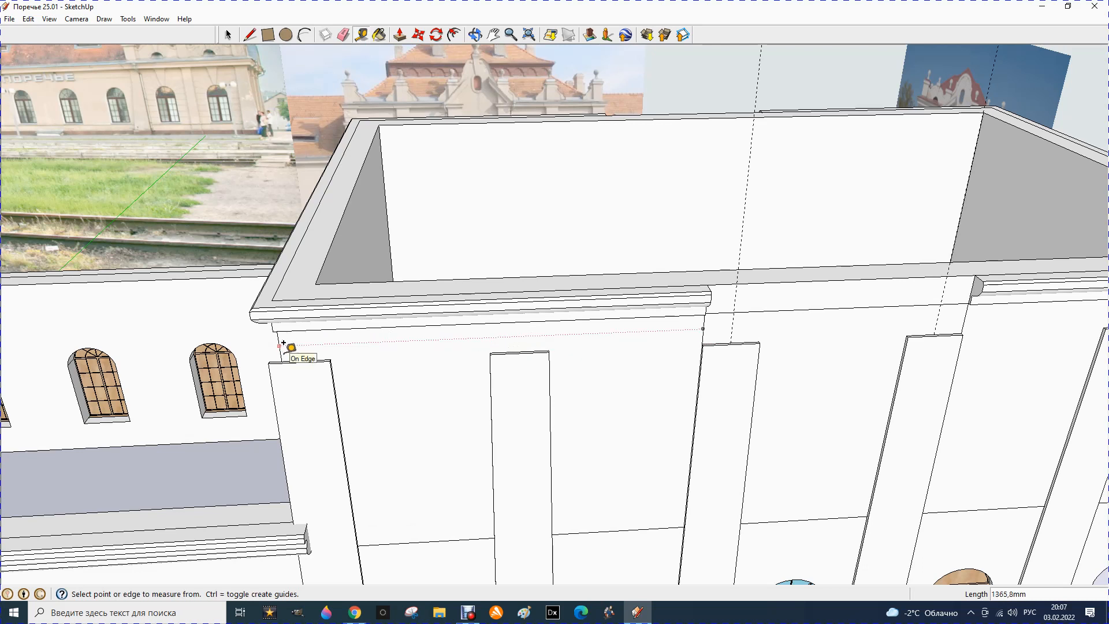
click(282, 350)
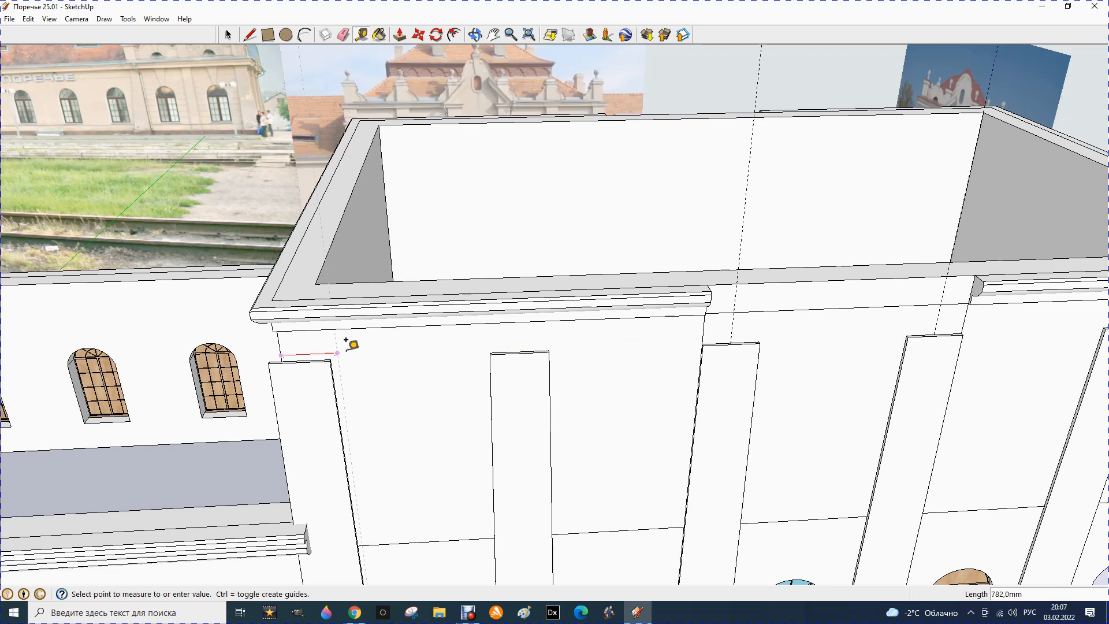
click(520, 342)
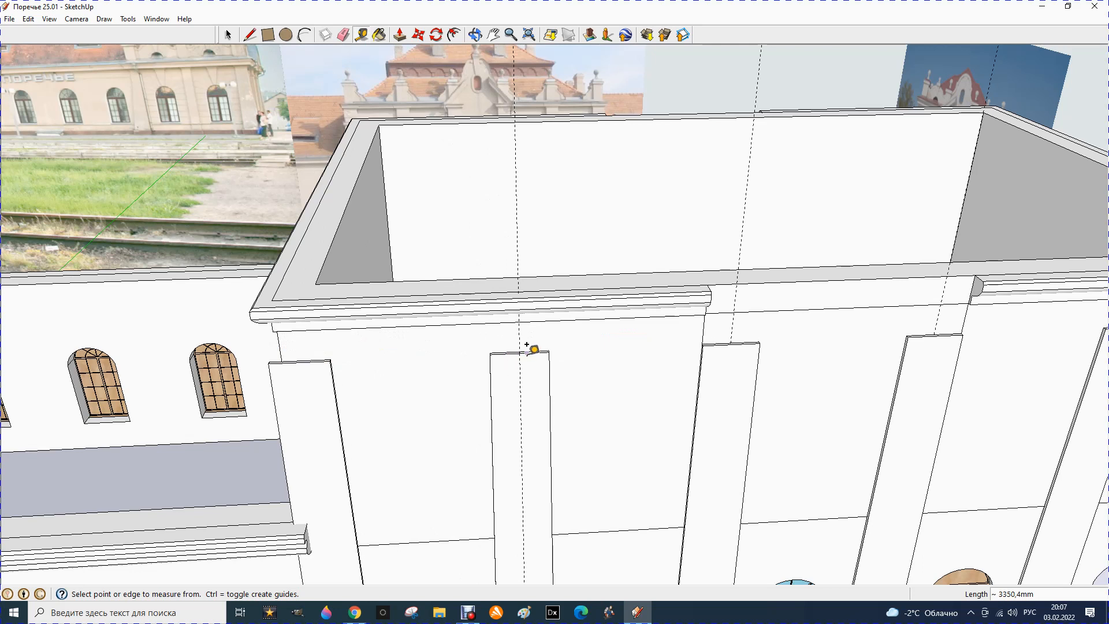
scroll(523, 347, up, 2)
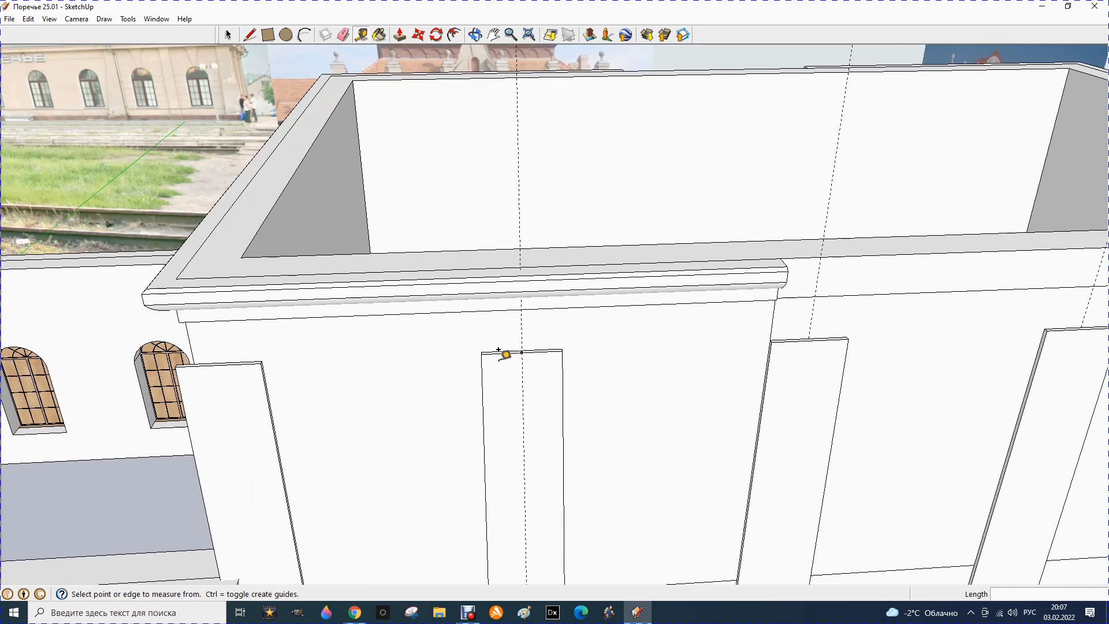
click(343, 36)
click(521, 368)
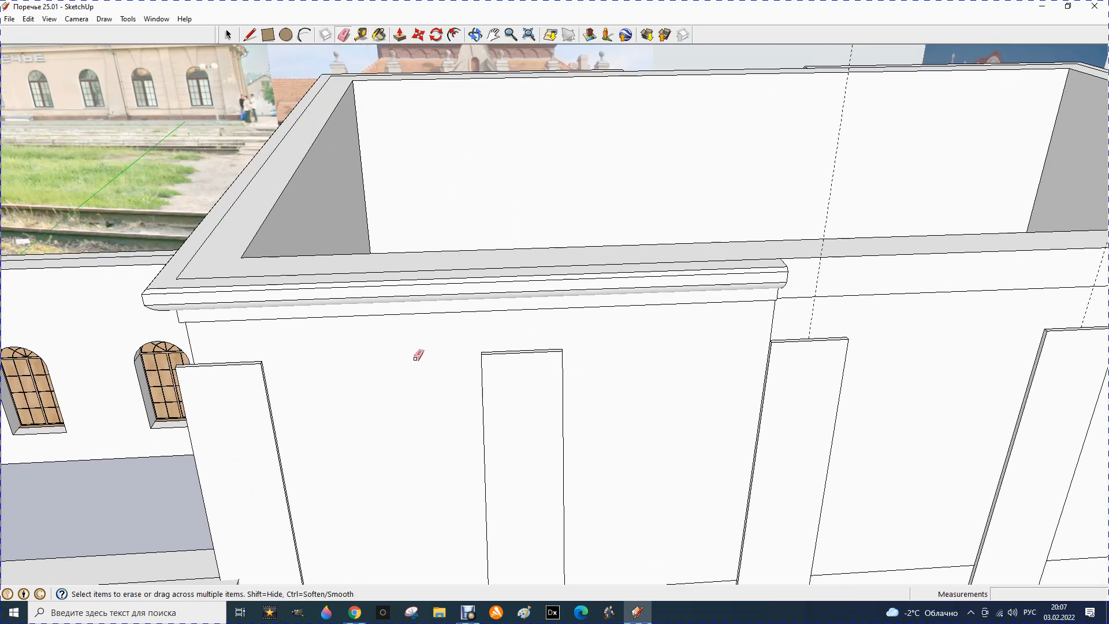
Place a vertical guide, offset from the block's opposite front corner edge, centred on the pilaster next to that corner.
click(361, 34)
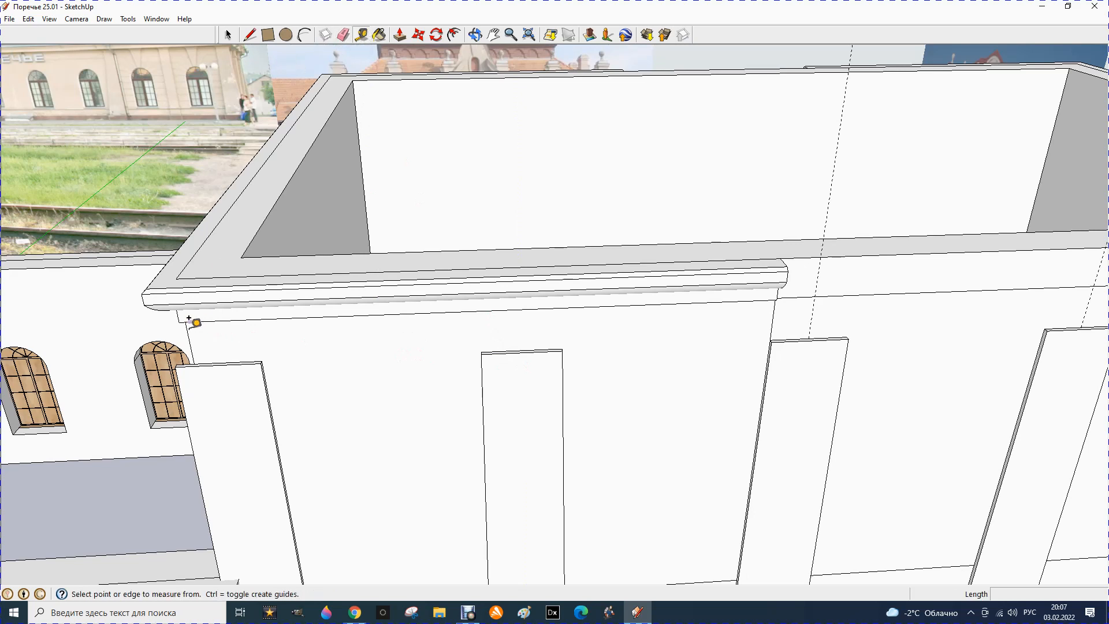
click(193, 353)
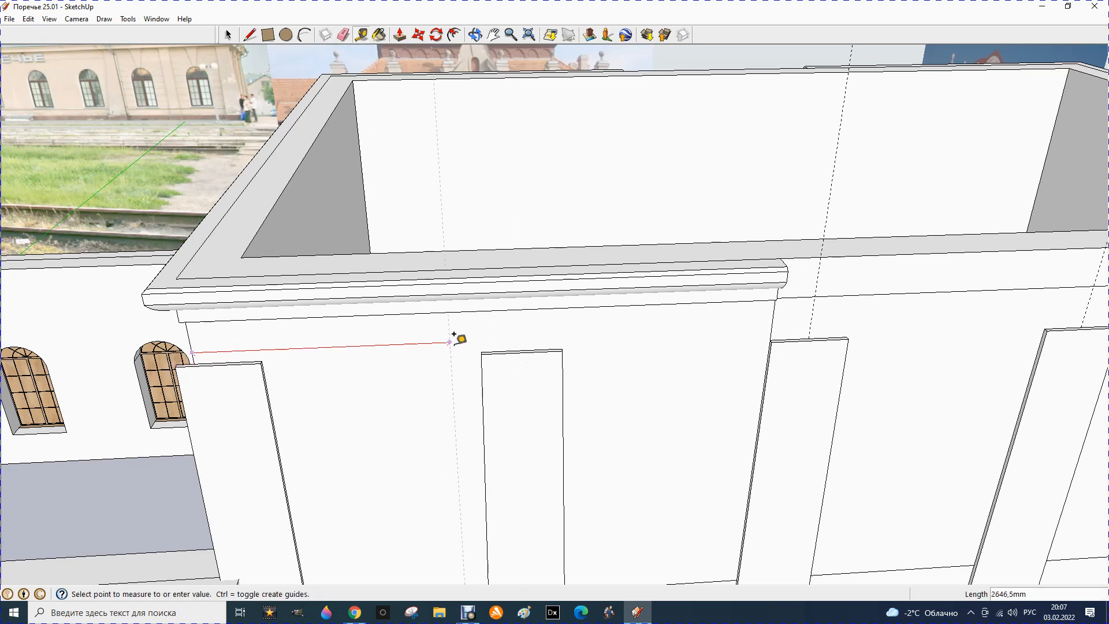
click(521, 338)
scroll(431, 347, down, 3)
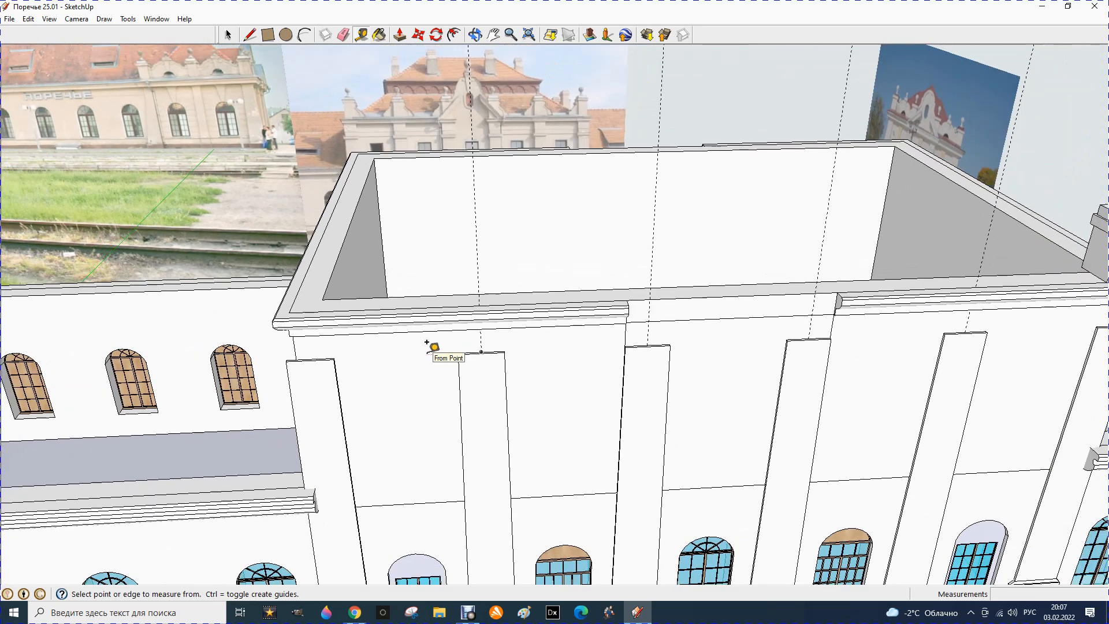
scroll(427, 343, down, 5)
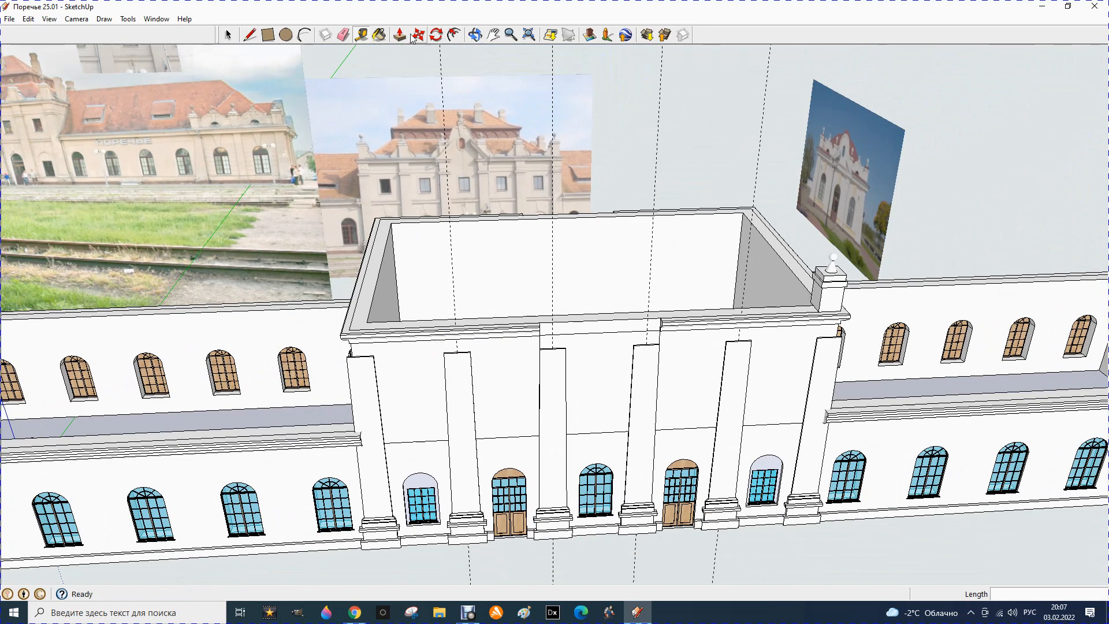
Copy the central block's corner post about 2975 mm along the front parapet onto the nearest vertical guide.
click(232, 35)
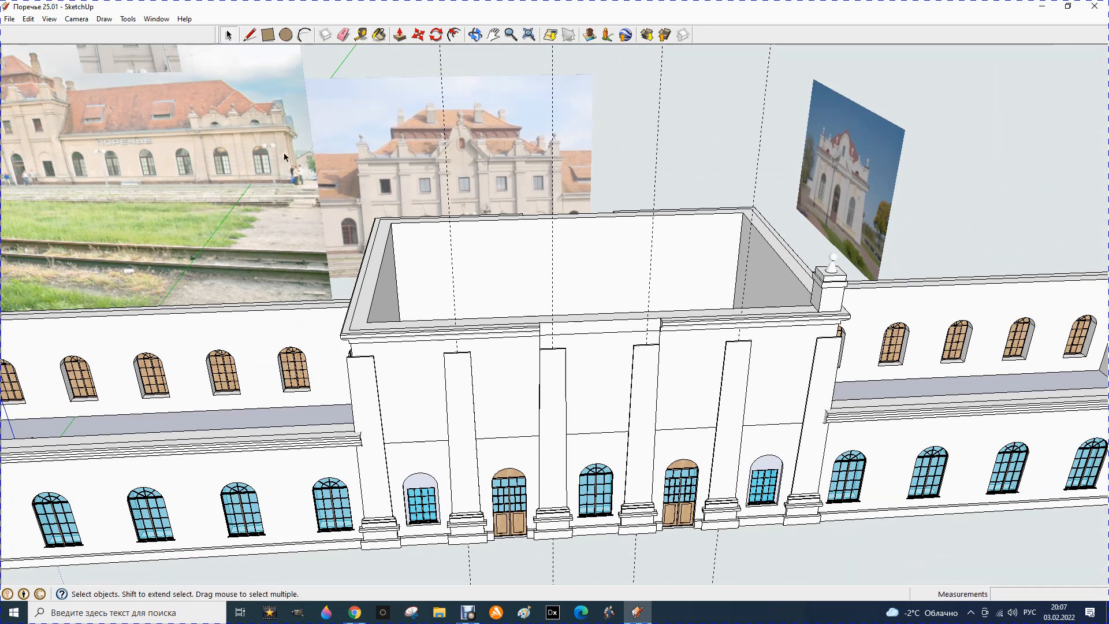
scroll(786, 269, up, 4)
click(815, 304)
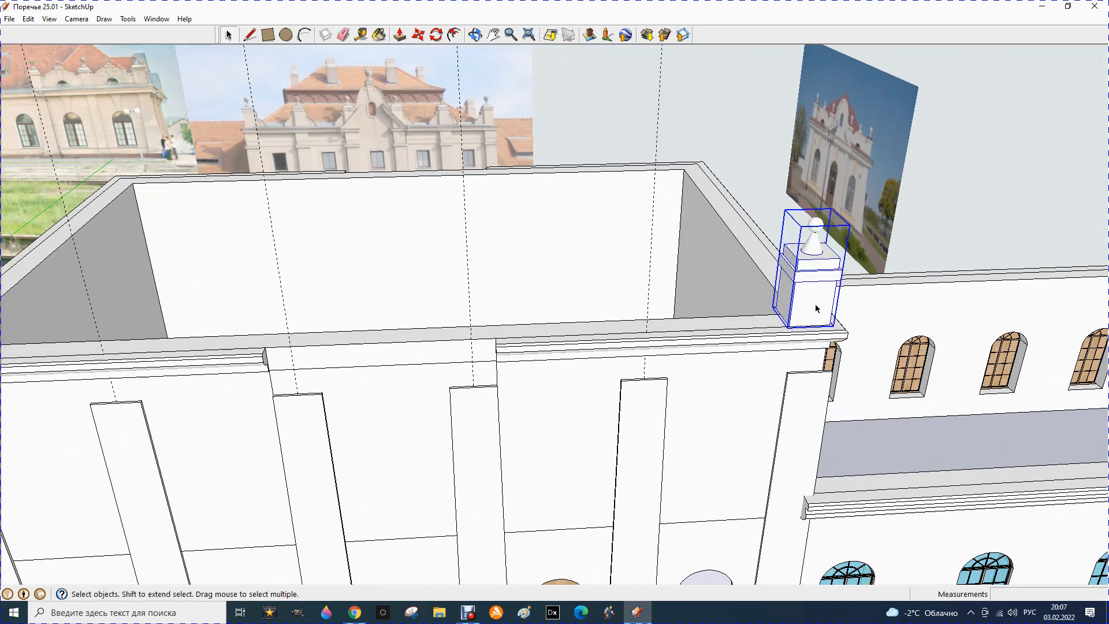
click(419, 36)
key(m)
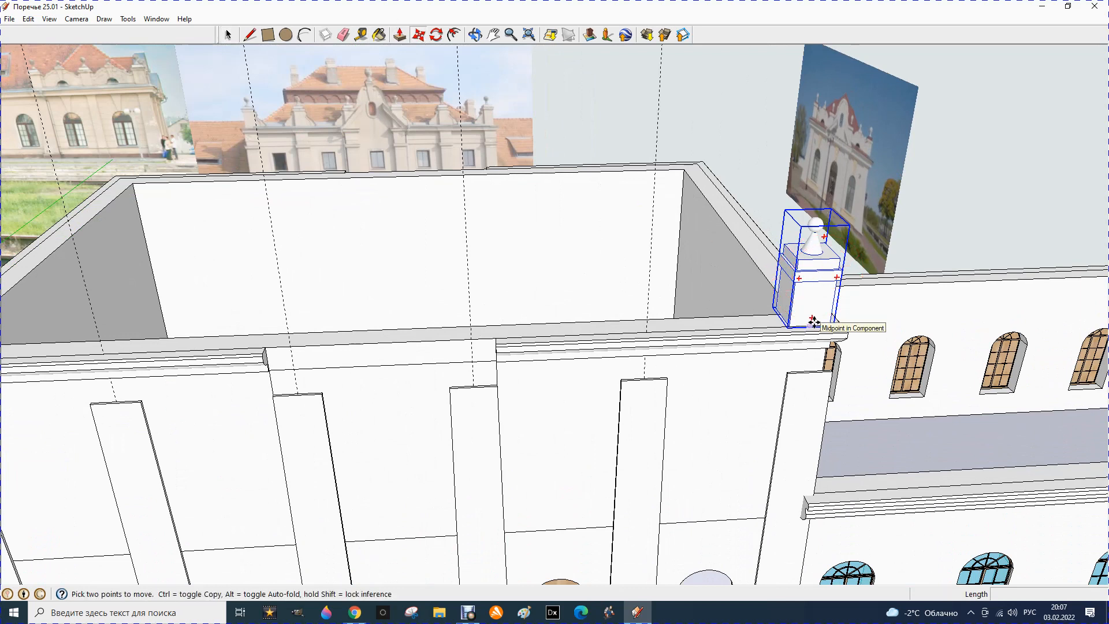
scroll(813, 321, up, 4)
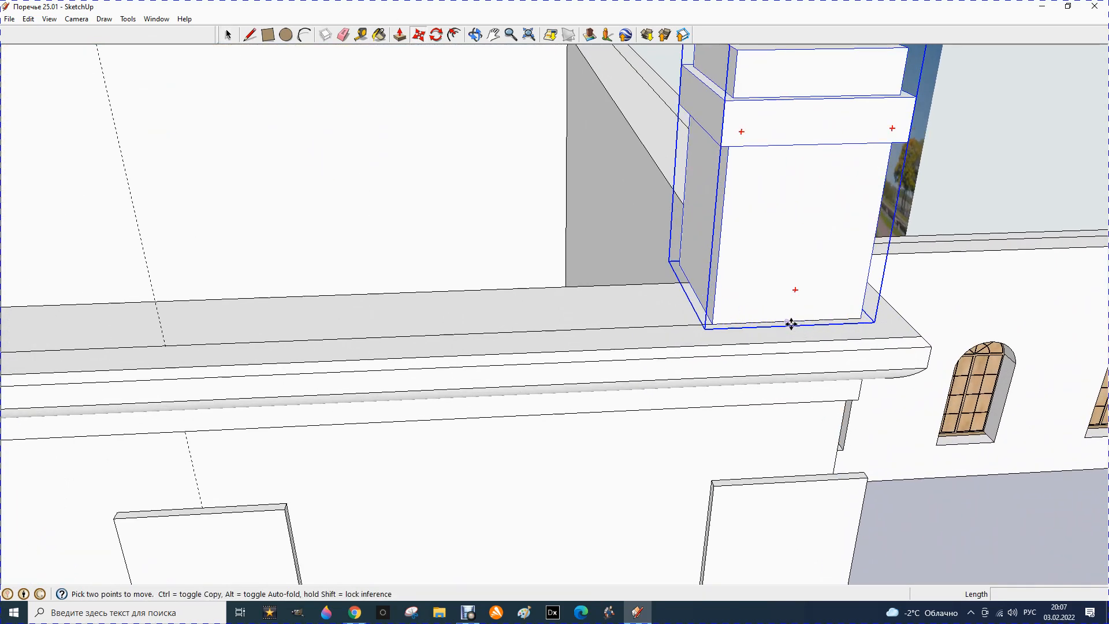
key(ctrl)
click(790, 324)
scroll(748, 324, down, 2)
scroll(777, 316, down, 2)
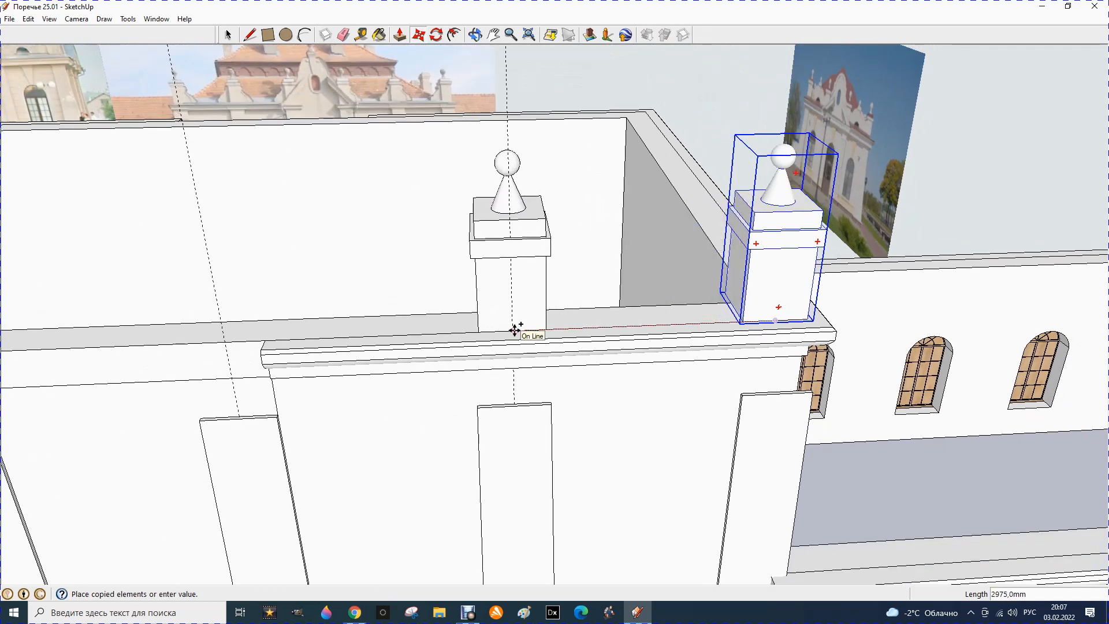
click(509, 334)
Copy the post along the front parapet onto each of the three remaining vertical guides, gripping it by its base midpoint.
key(ctrl)
click(513, 331)
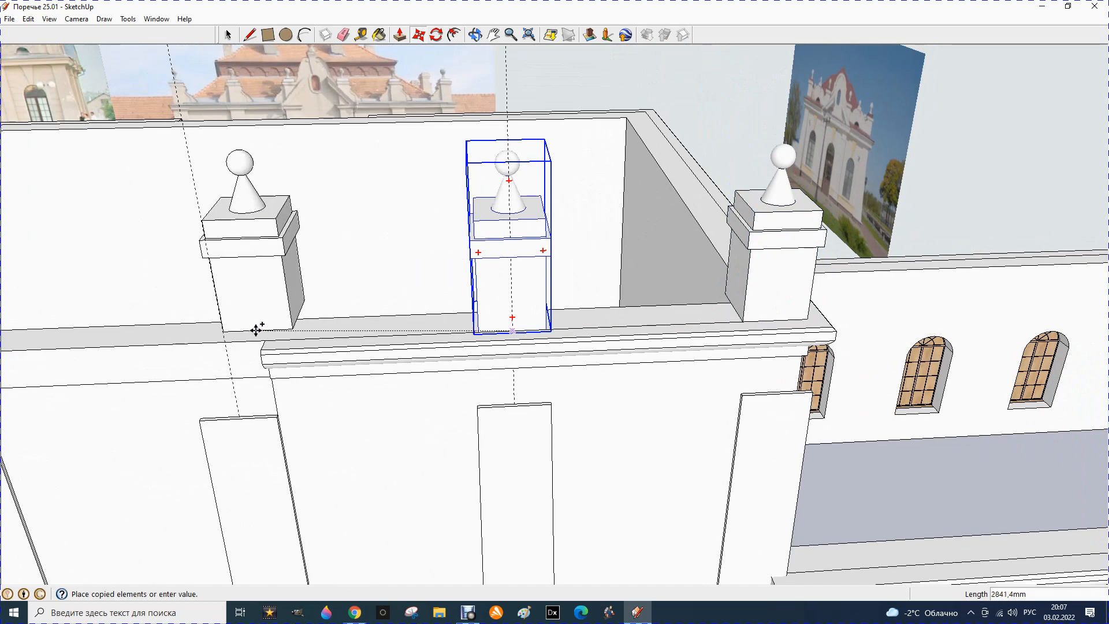
click(225, 340)
scroll(658, 309, down, 5)
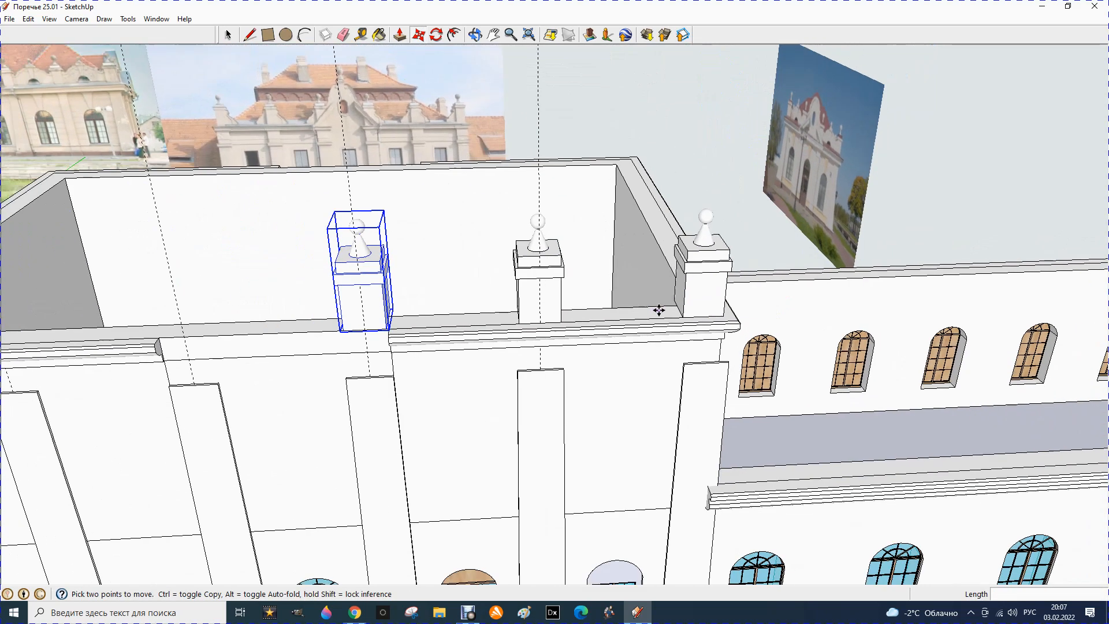
scroll(456, 327, up, 3)
click(542, 312)
key(ctrl)
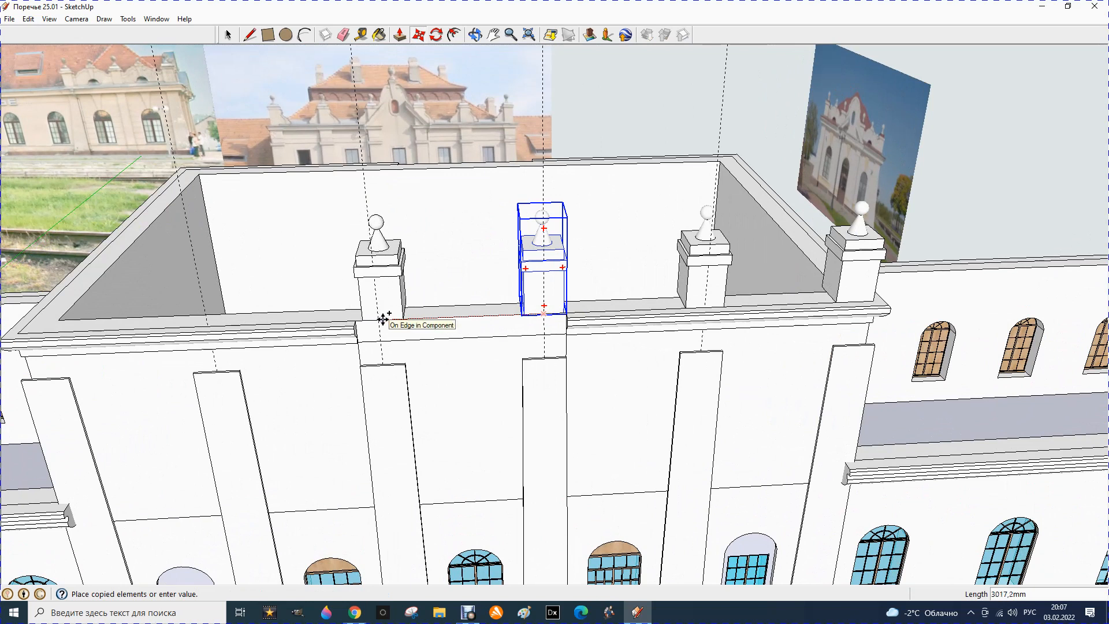
click(375, 321)
click(377, 319)
key(ctrl)
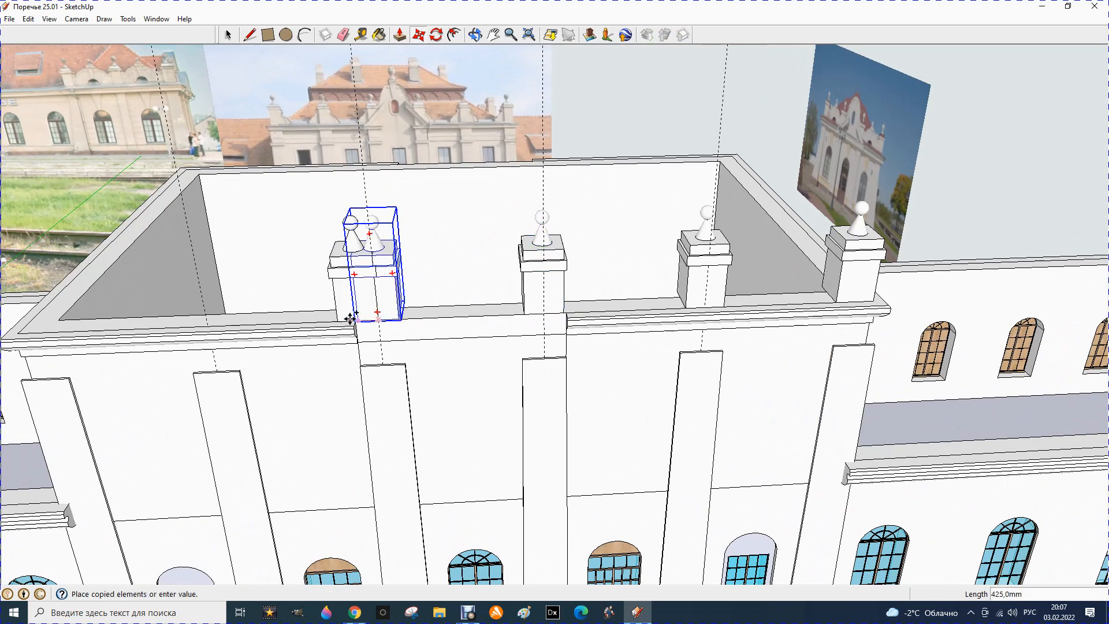
click(208, 323)
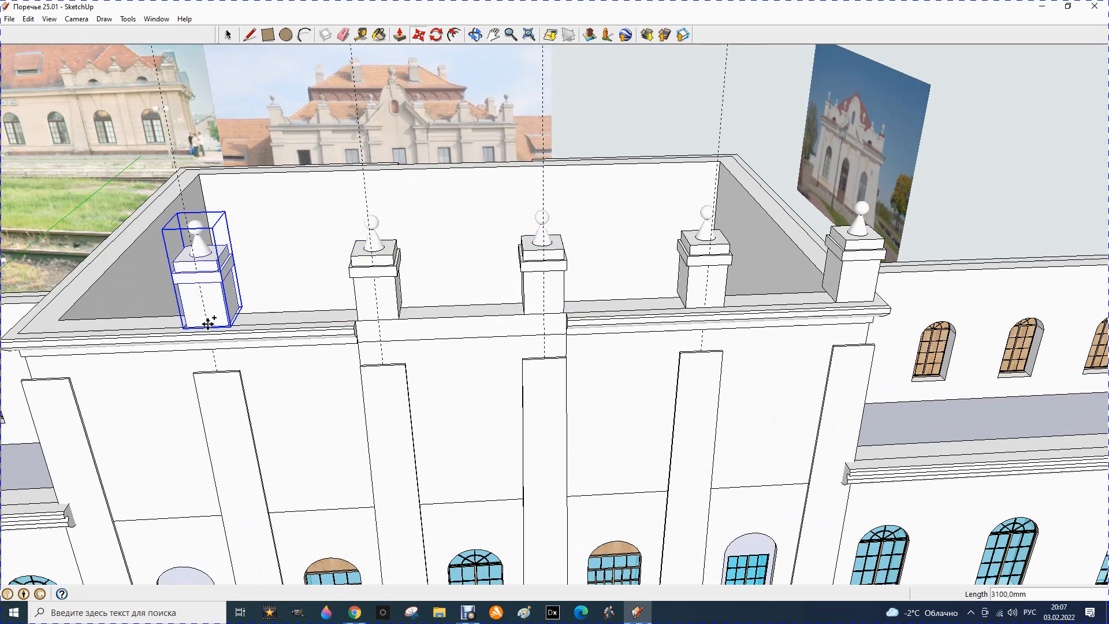
Copy the last post along the front parapet to the central block's opposite front corner.
scroll(208, 323, down, 4)
scroll(200, 313, up, 6)
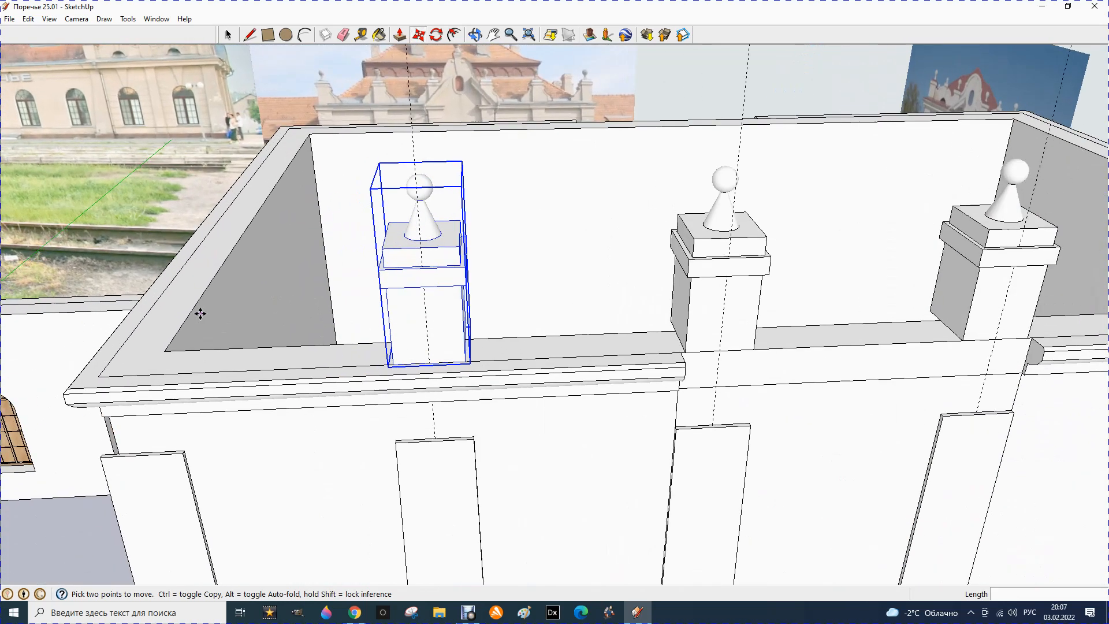
scroll(200, 313, up, 1)
key(ctrl)
click(419, 370)
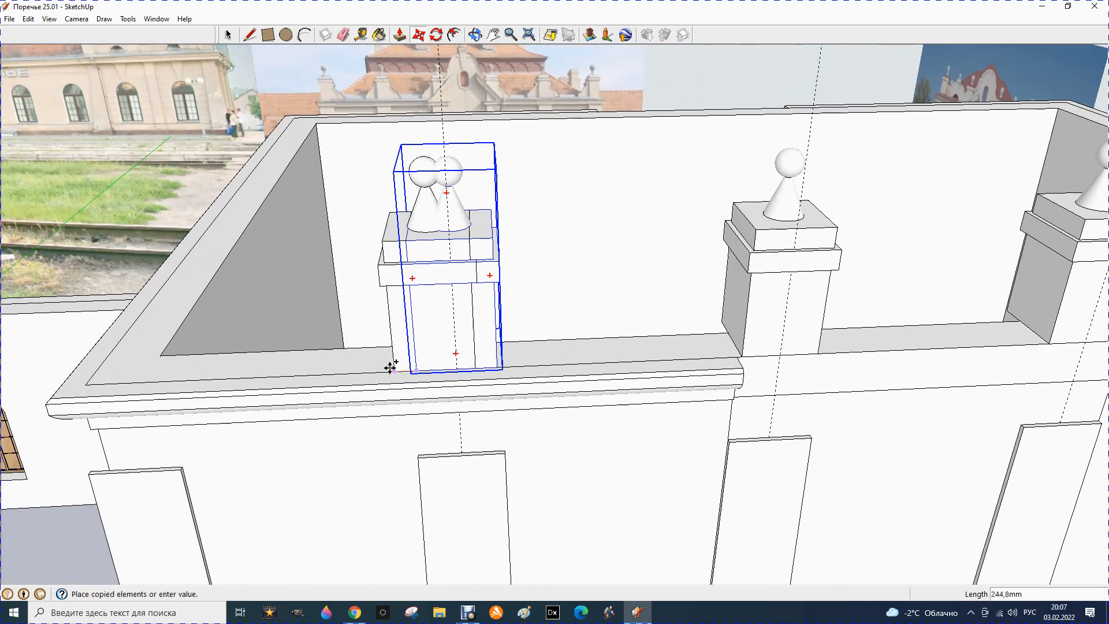
click(88, 388)
scroll(340, 260, down, 4)
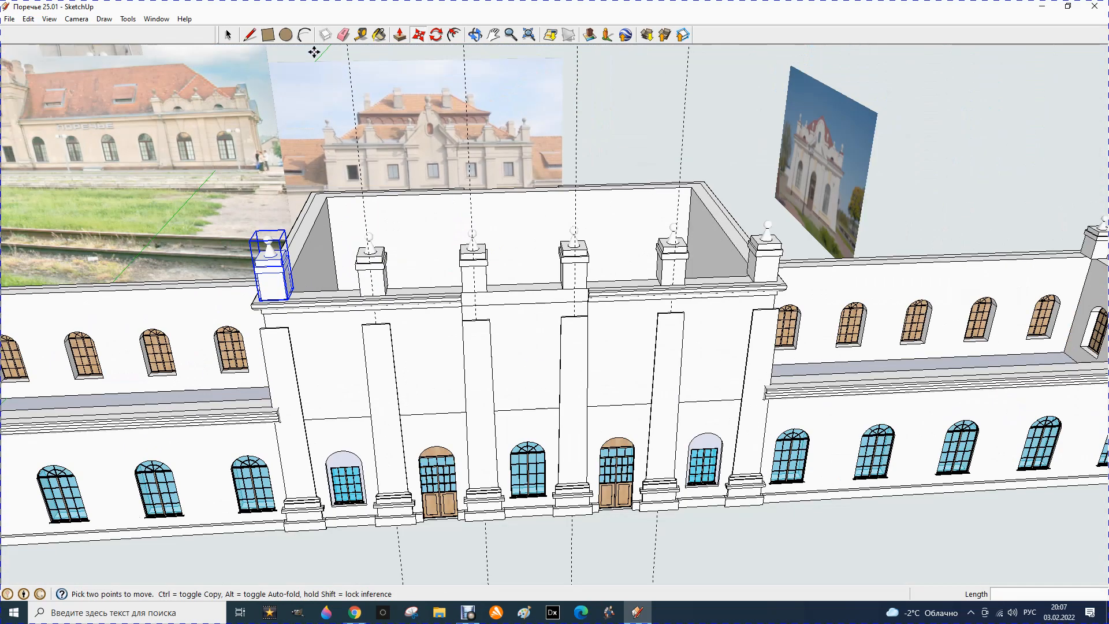
Erase the four vertical guides running through the central block's facade.
click(474, 35)
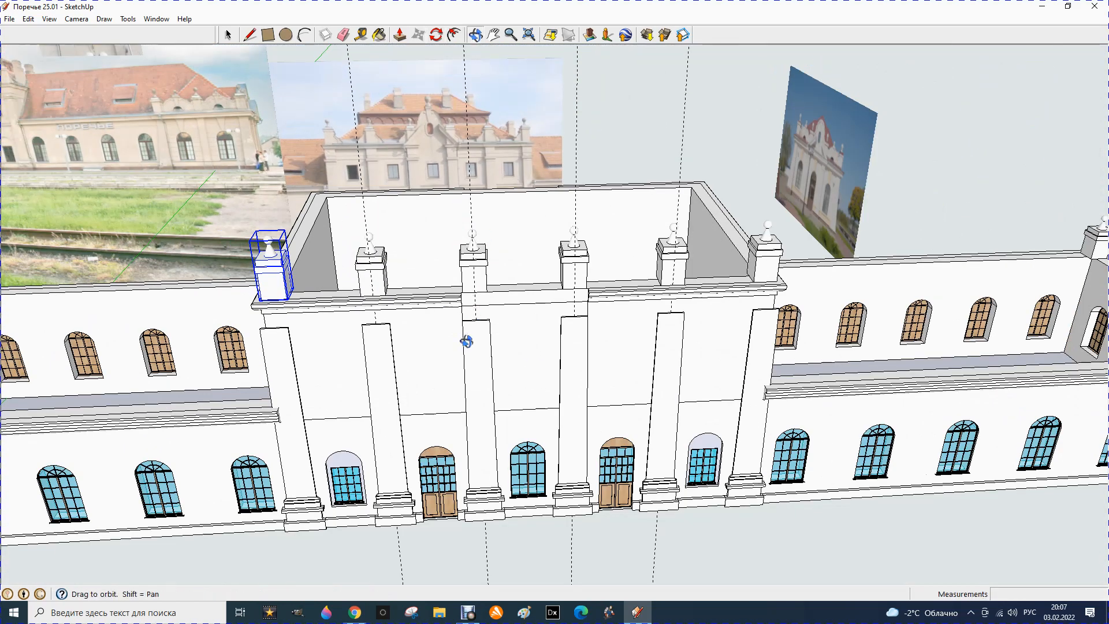
scroll(466, 341, down, 5)
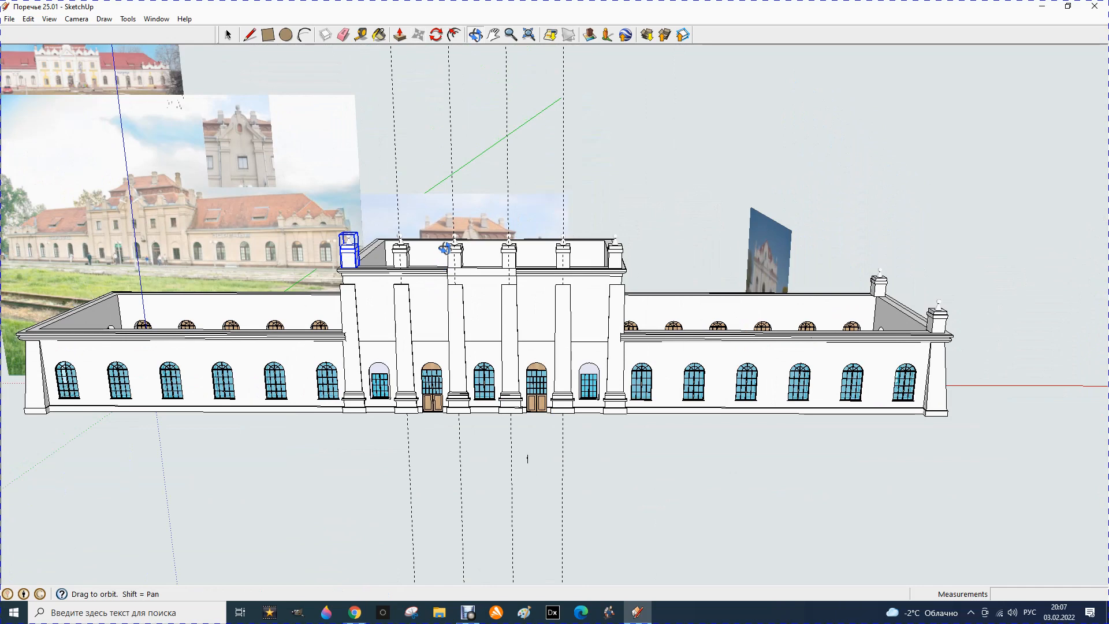
scroll(448, 255, down, 2)
drag(449, 267, 499, 178)
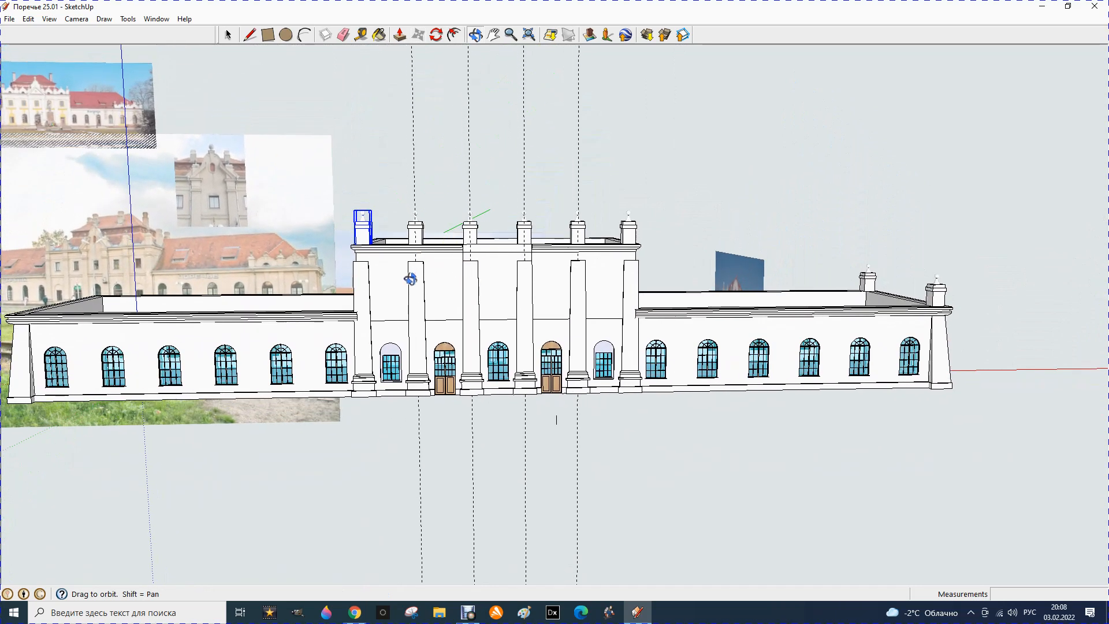
click(344, 34)
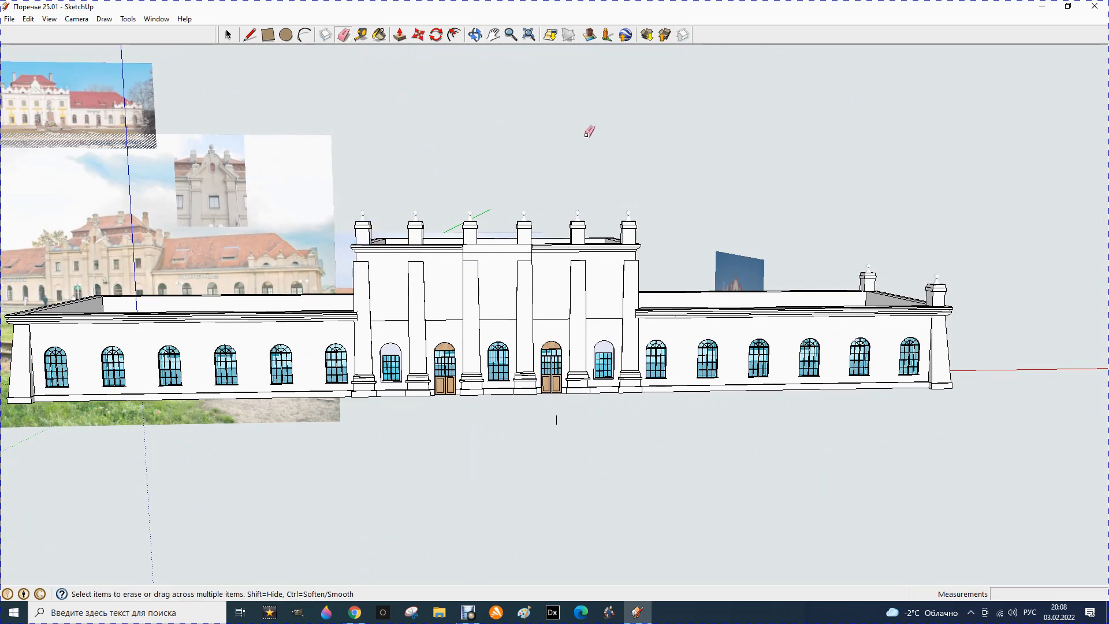
Raise the frontal reference photo behind the central block vertically by about 10,090 mm.
click(475, 35)
drag(485, 95, 449, 247)
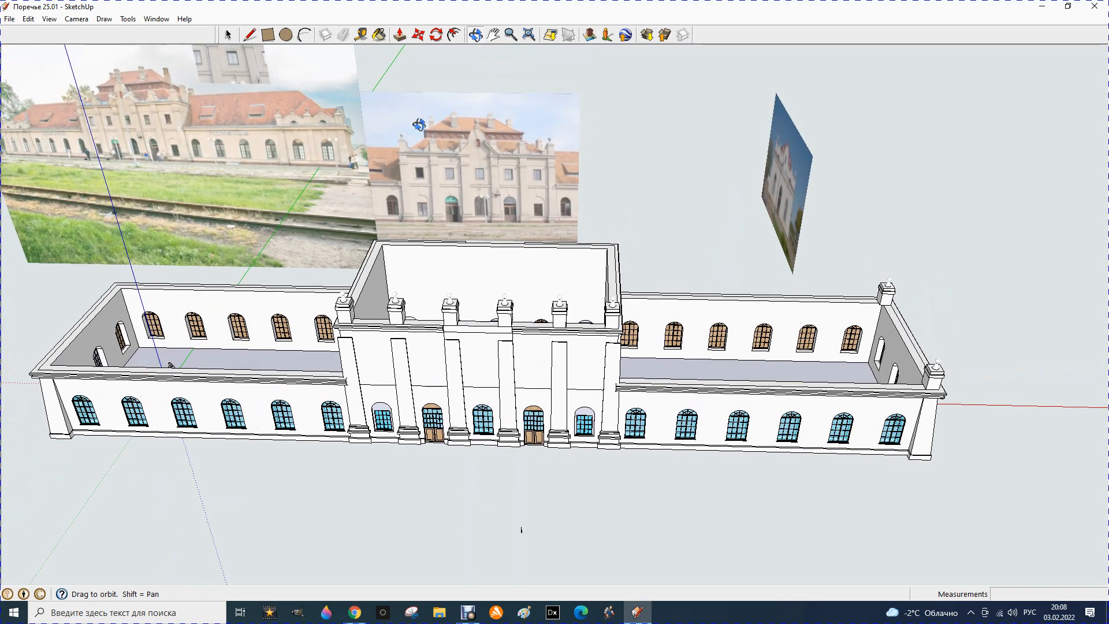
click(418, 35)
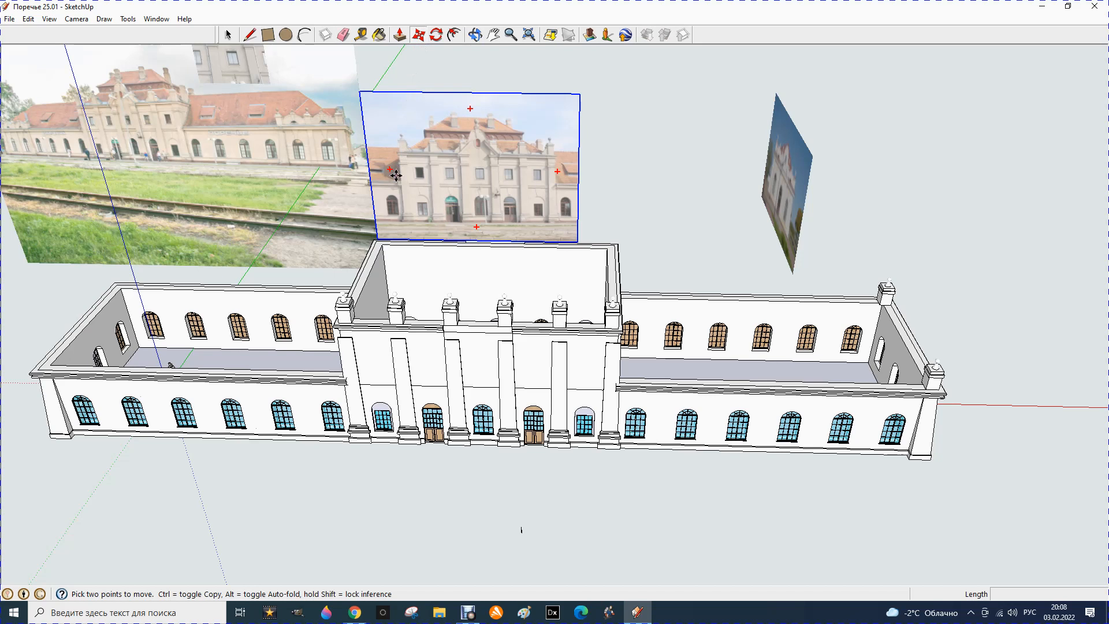
scroll(416, 150, down, 3)
scroll(416, 151, down, 2)
click(416, 151)
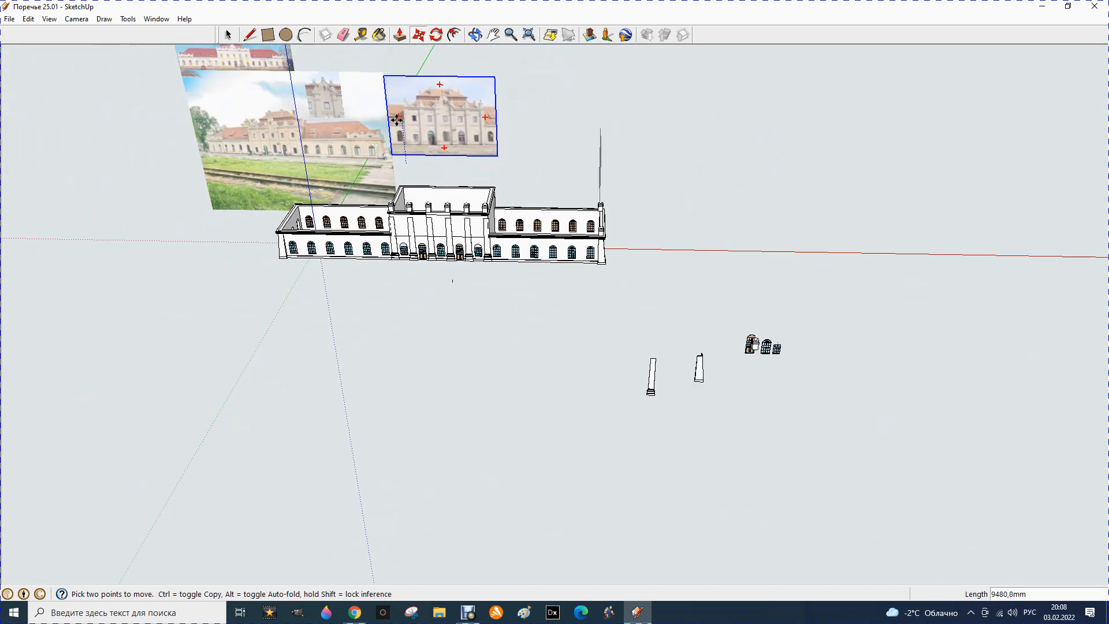
click(396, 117)
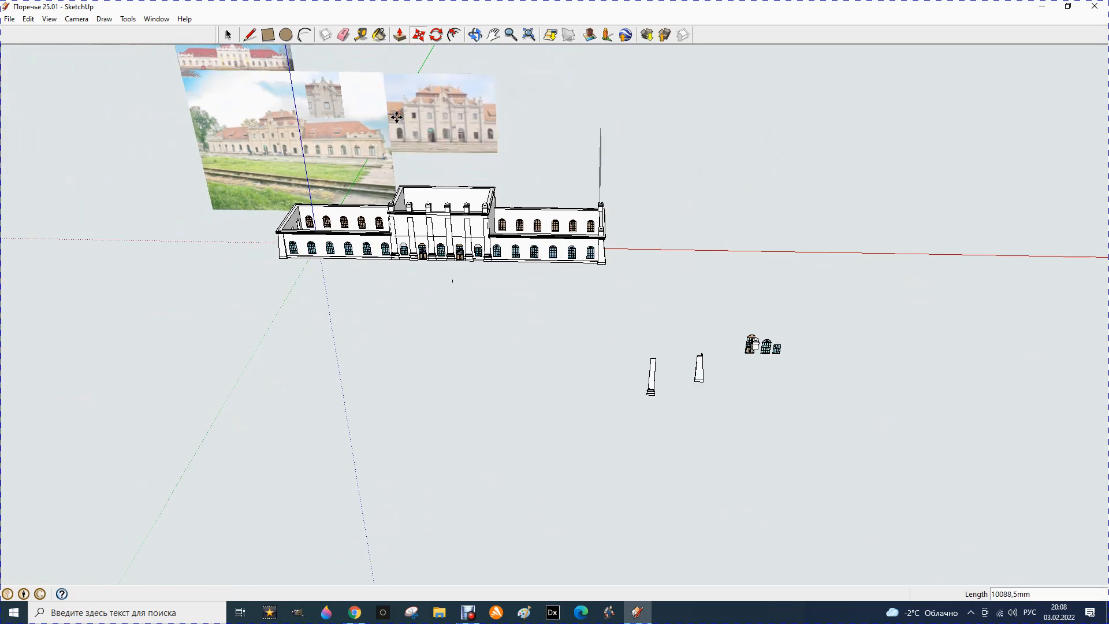
Examine the reference photos against the model's central block and side wing to compare where the parapet posts stand.
click(475, 35)
drag(399, 301, 404, 254)
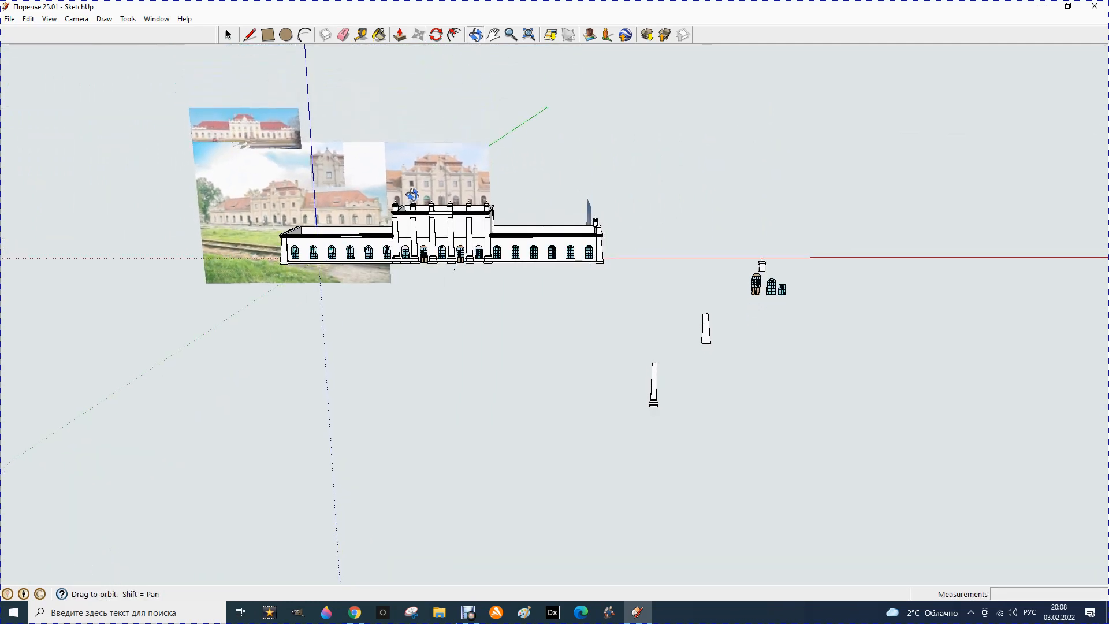
scroll(405, 252, up, 1)
scroll(407, 252, up, 2)
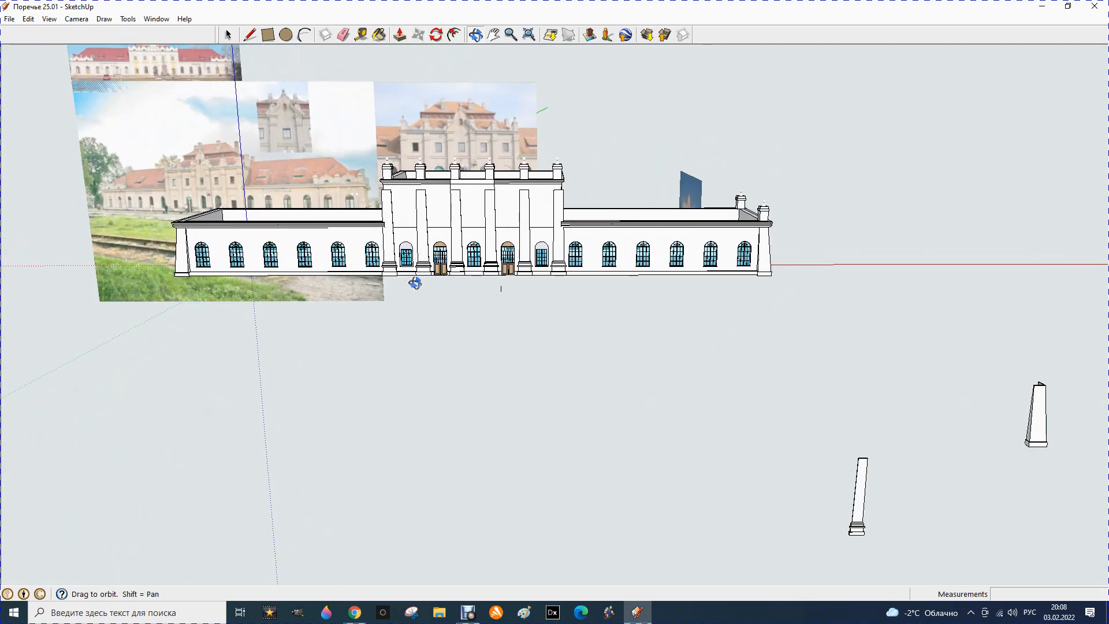
scroll(481, 104, up, 2)
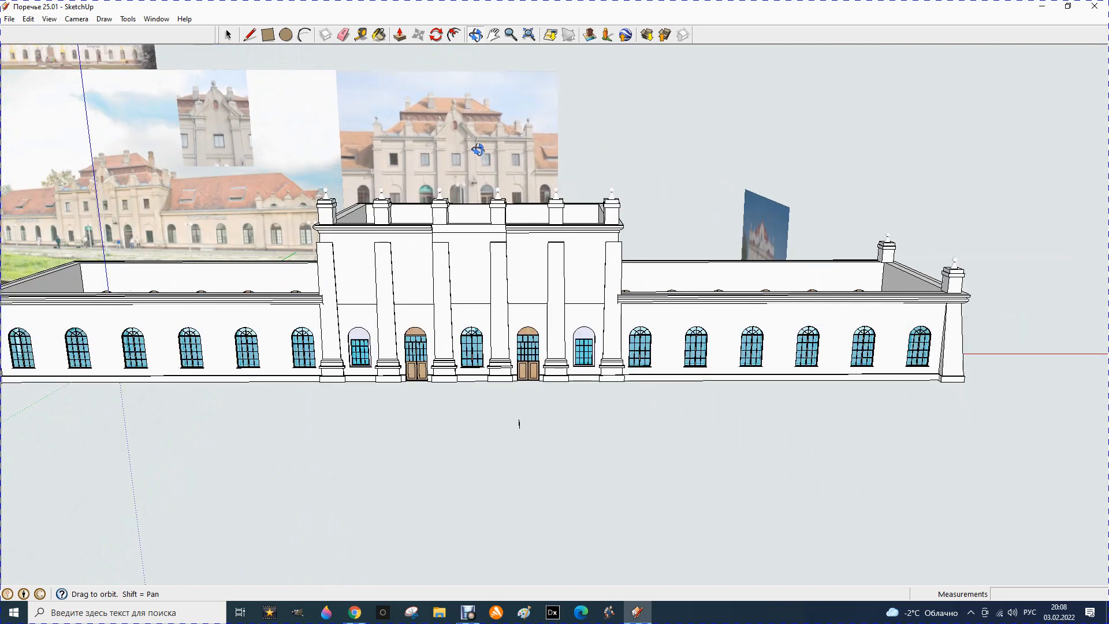
scroll(478, 149, up, 1)
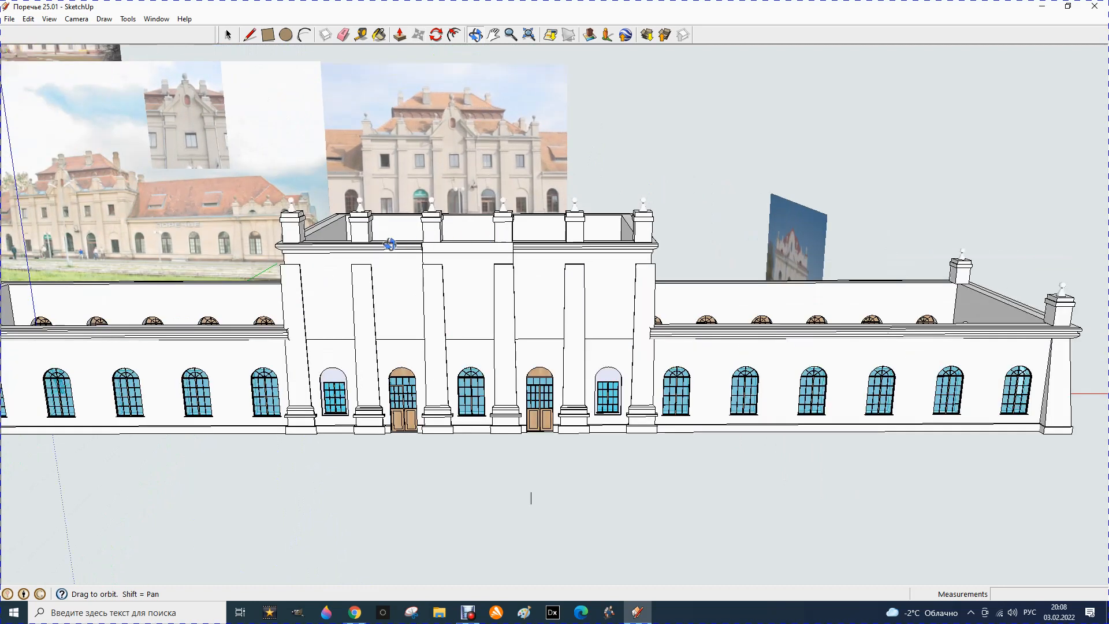
drag(586, 161, 562, 181)
drag(726, 177, 795, 193)
drag(896, 310, 933, 321)
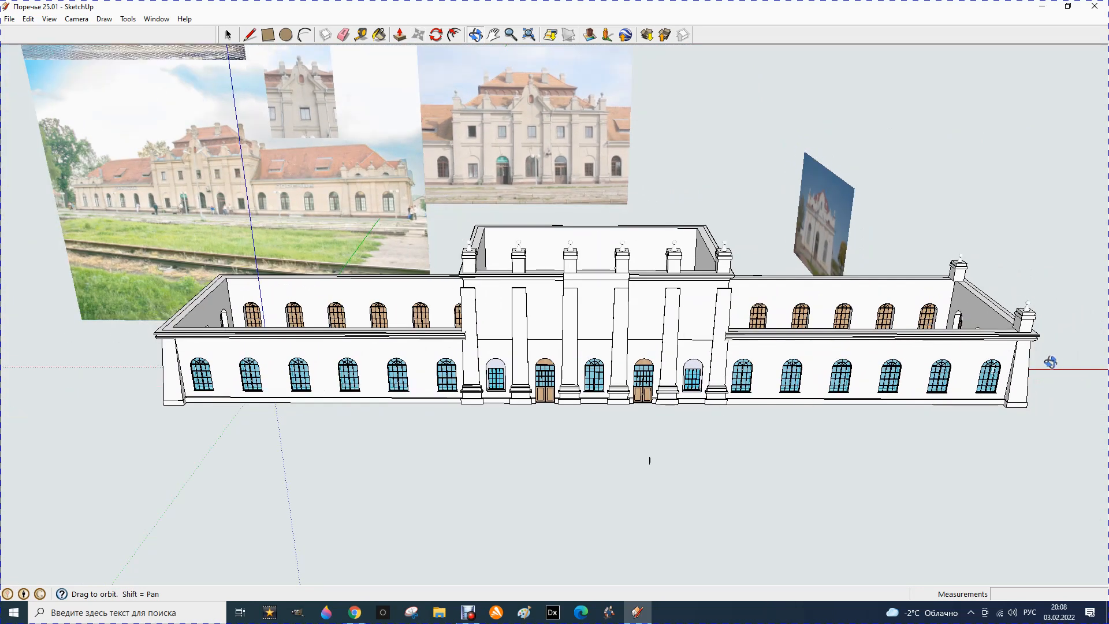
scroll(1067, 339, up, 3)
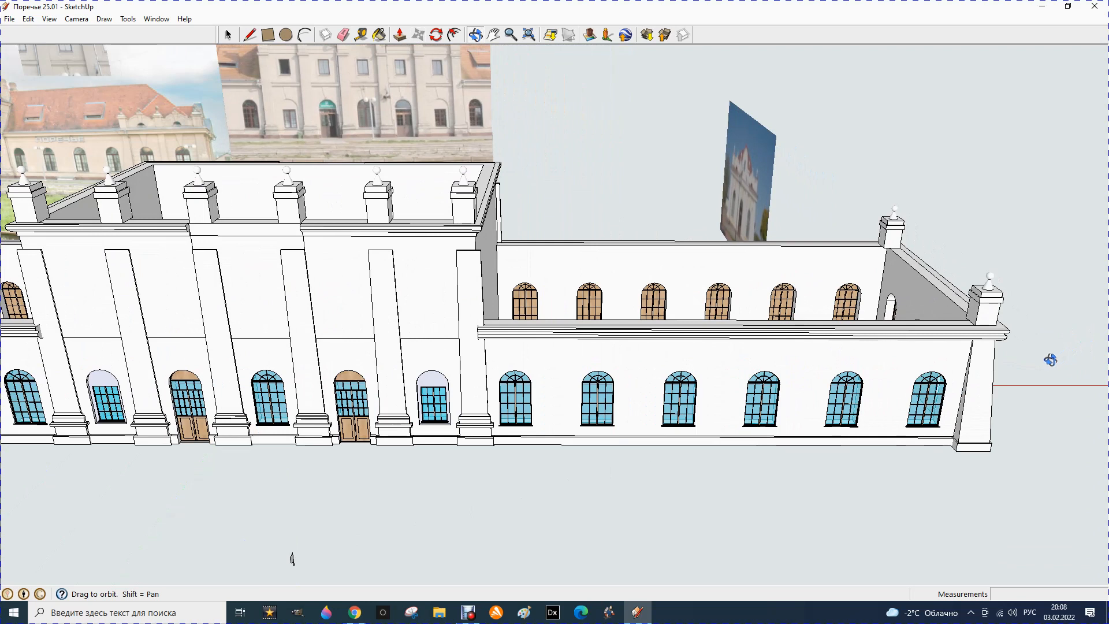
scroll(662, 368, down, 1)
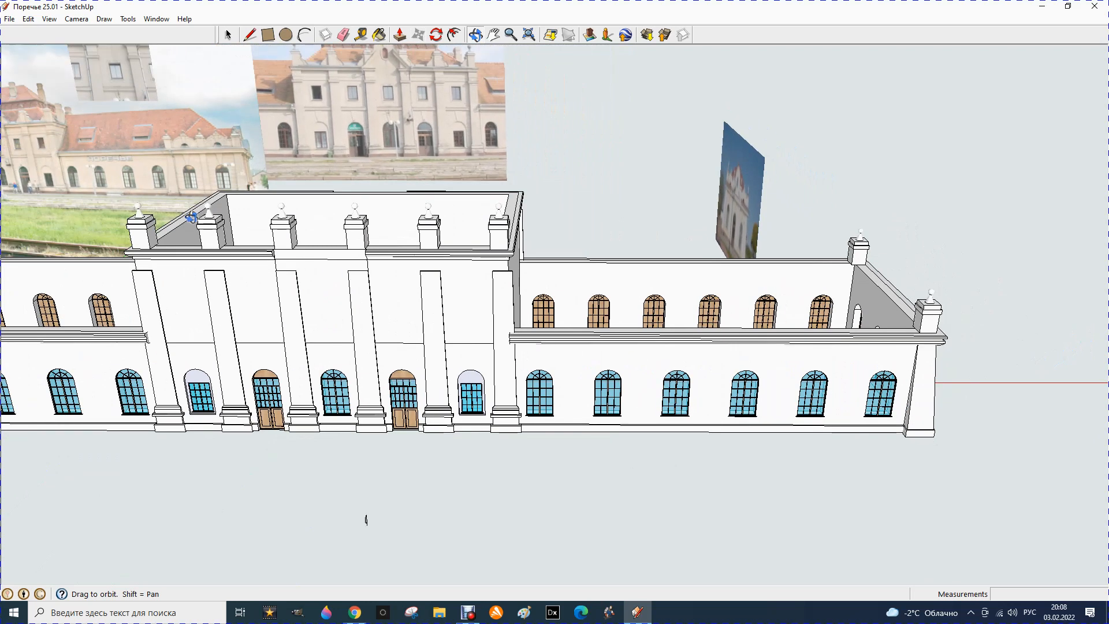
scroll(173, 183, up, 2)
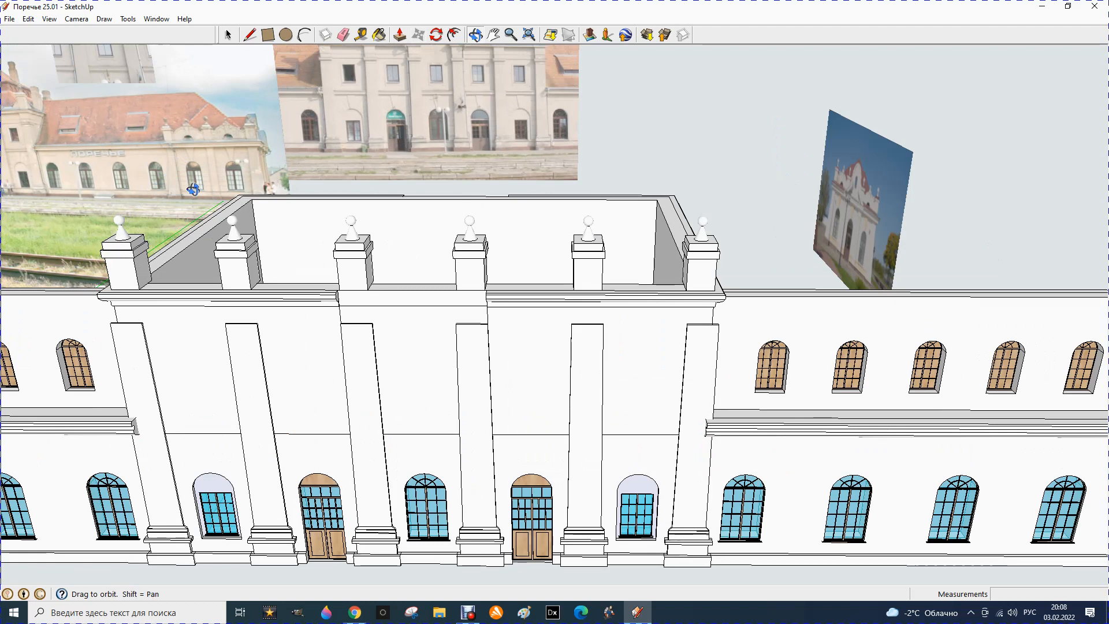
scroll(192, 186, down, 2)
scroll(192, 190, down, 2)
scroll(605, 321, up, 2)
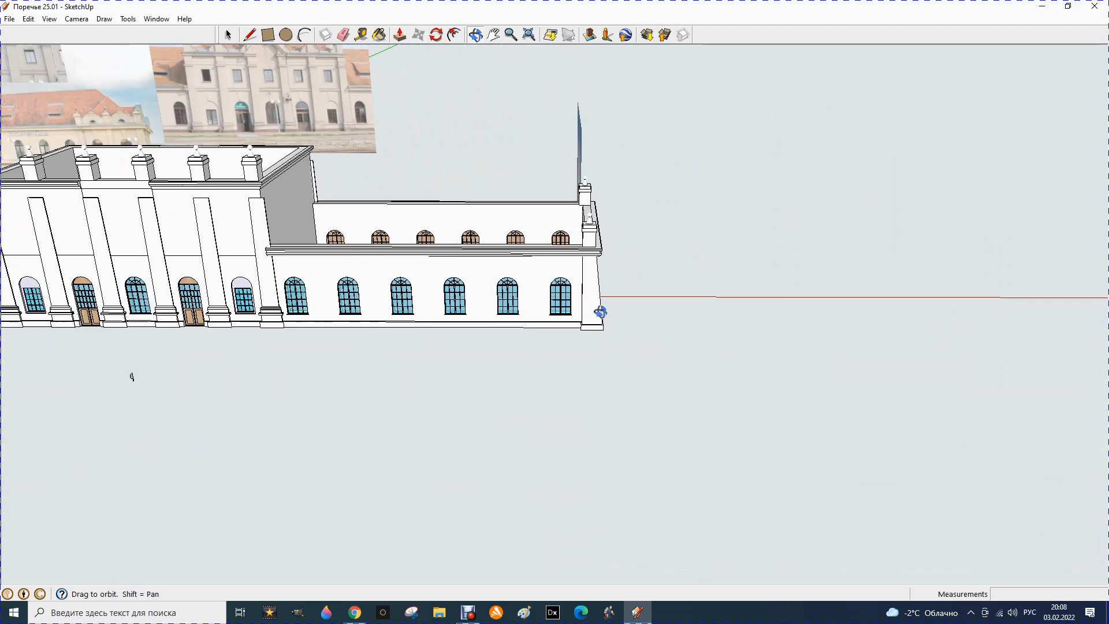
scroll(504, 282, up, 1)
drag(503, 282, 547, 278)
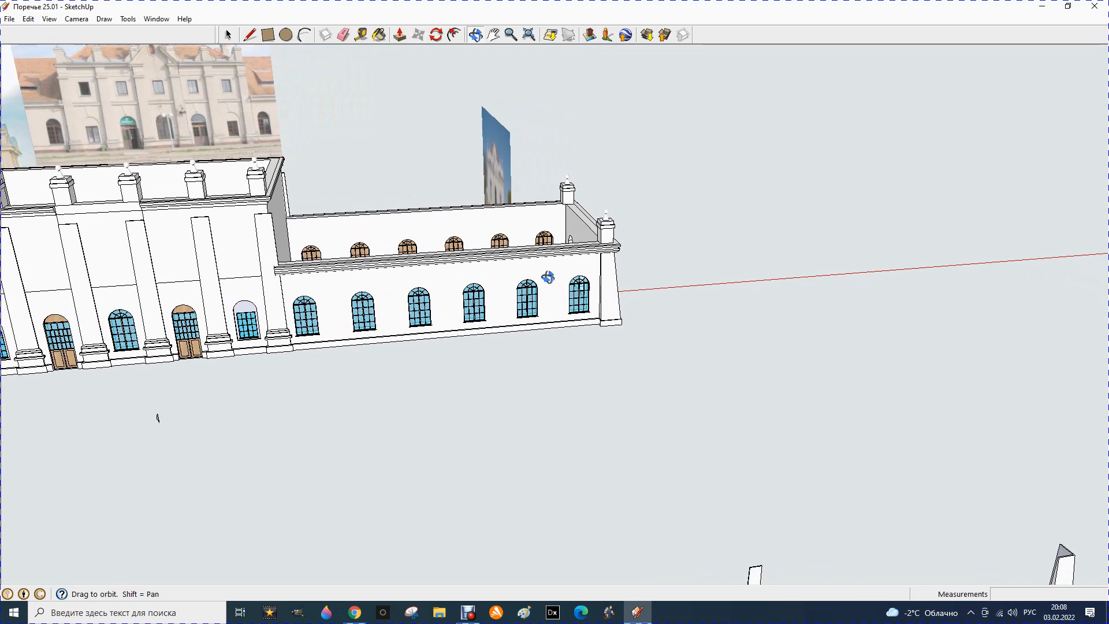
Measure from the wing's corner pilaster to the end window, and place a vertical guide along that window's far edge.
key(t)
scroll(612, 323, up, 3)
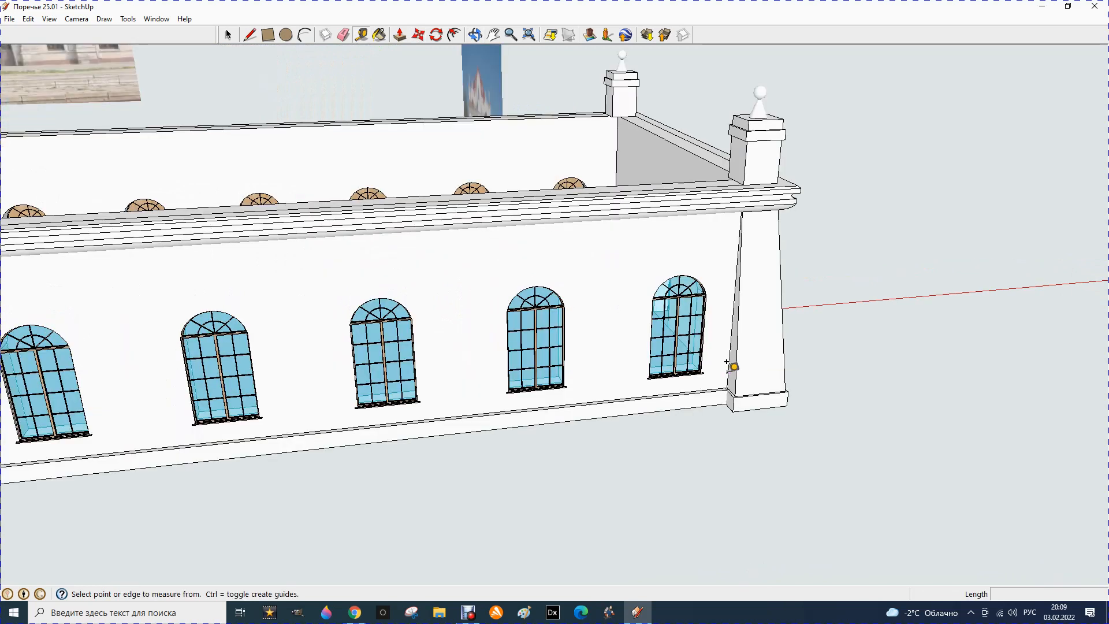
click(731, 367)
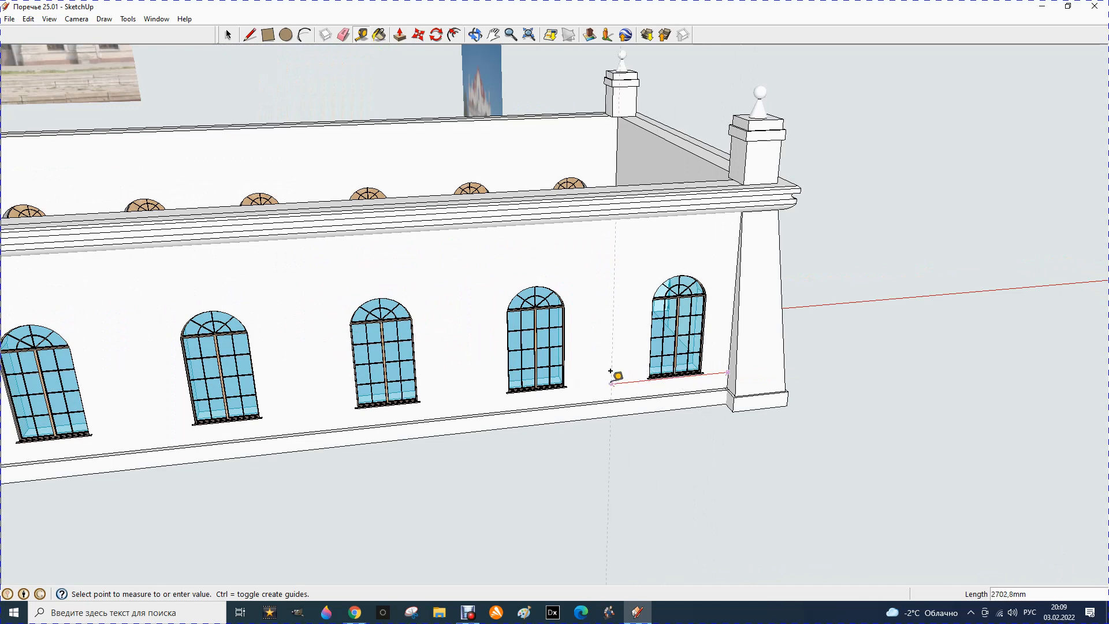
click(659, 379)
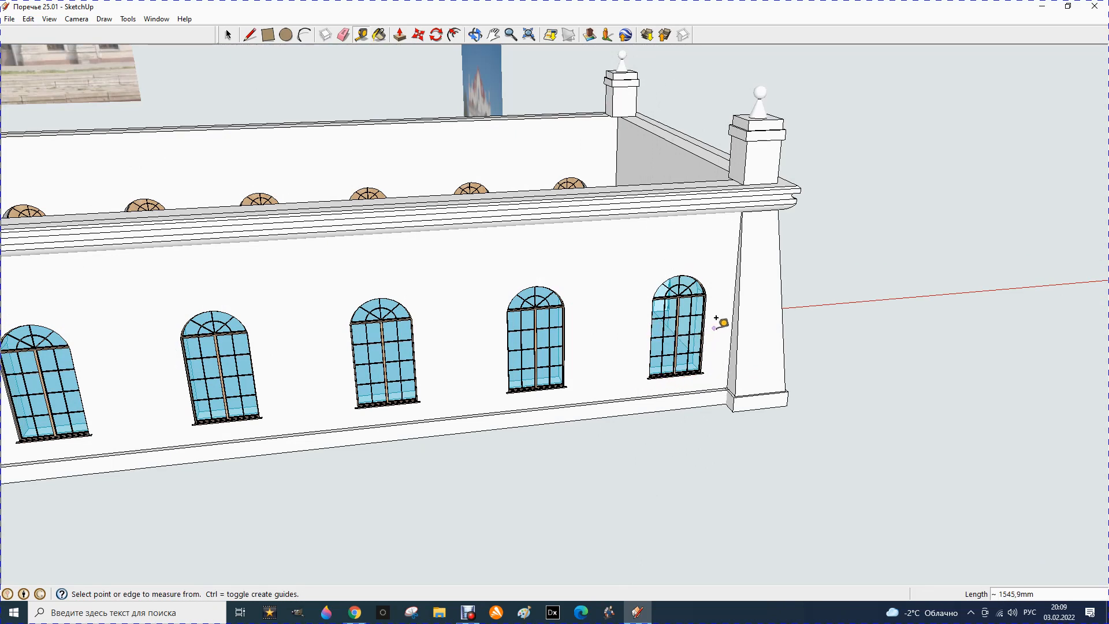
click(732, 317)
click(655, 319)
Add a vertical guide 1900 mm from the end window's guide and another 950 mm back, midway between the two windows.
click(648, 424)
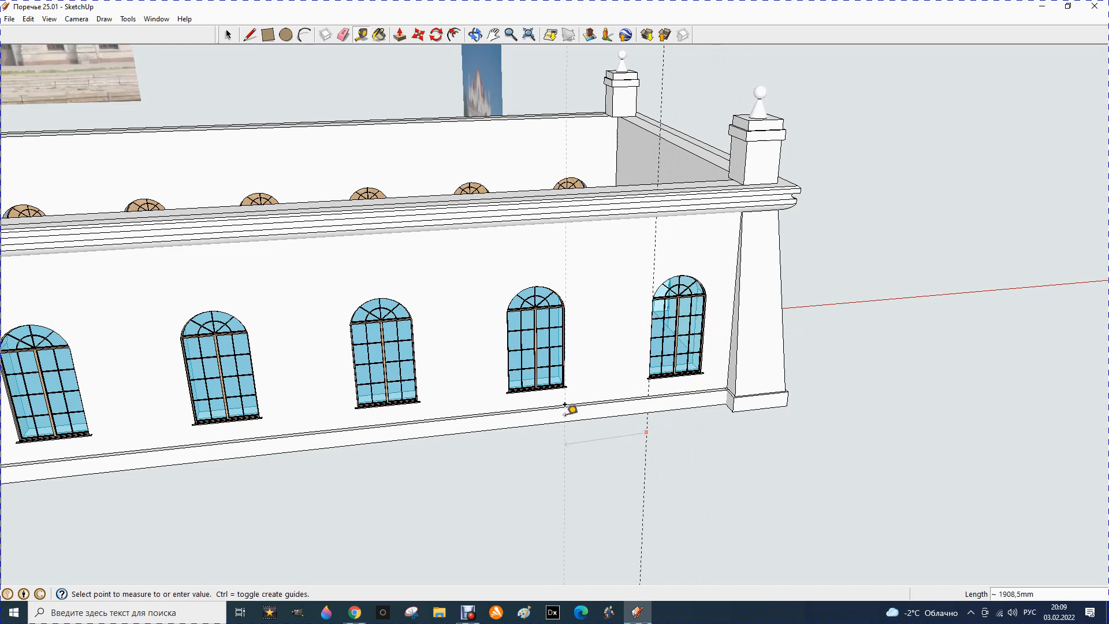
text(1900)
key(Return)
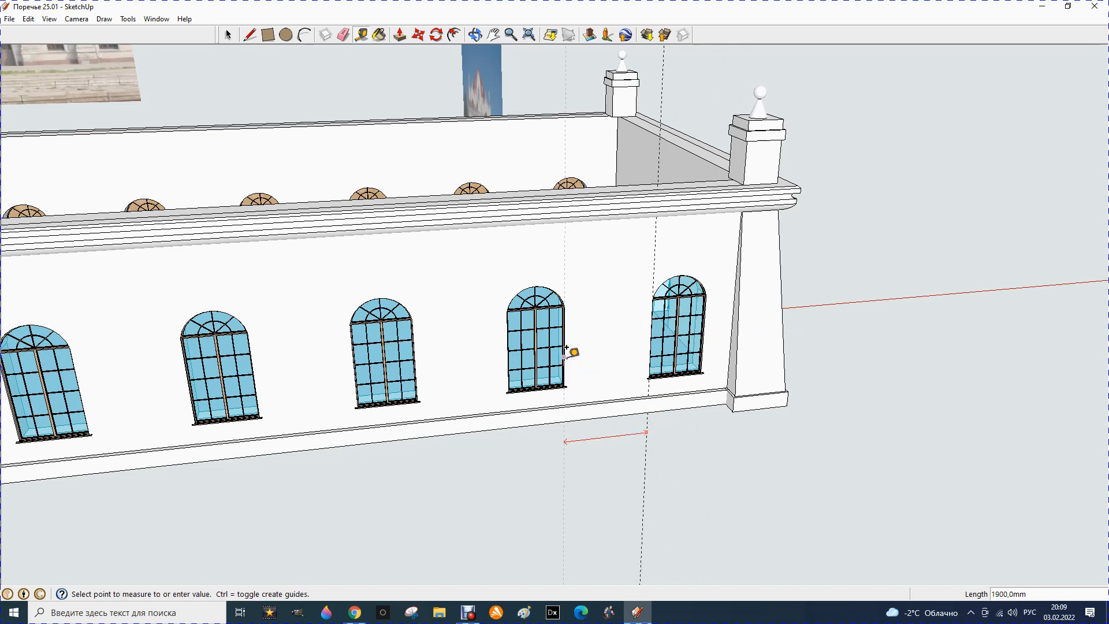
click(564, 354)
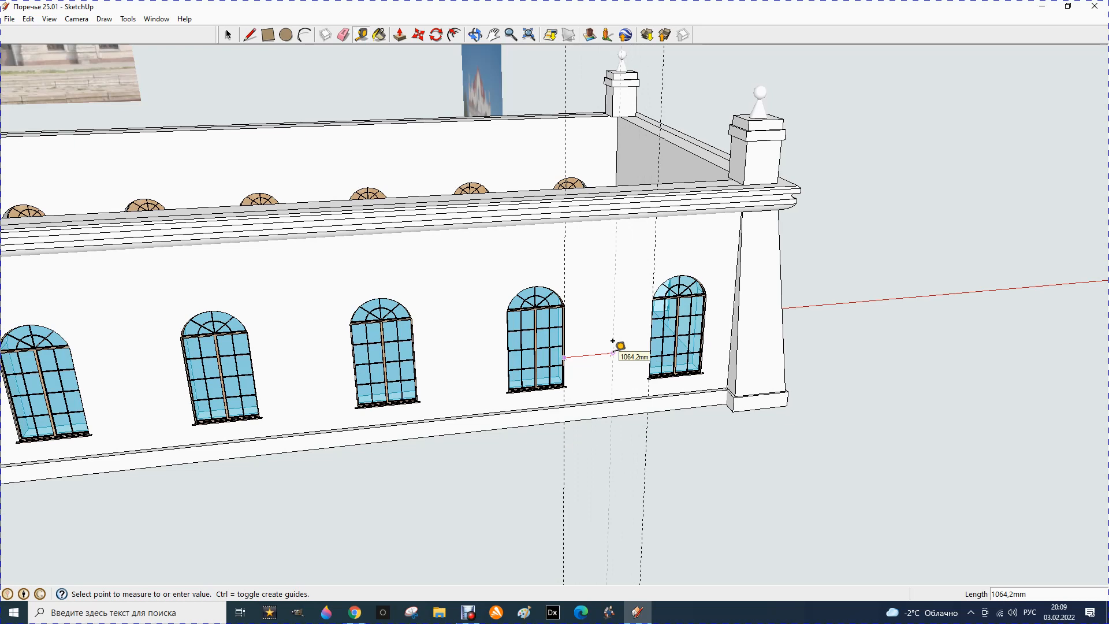
key(Return)
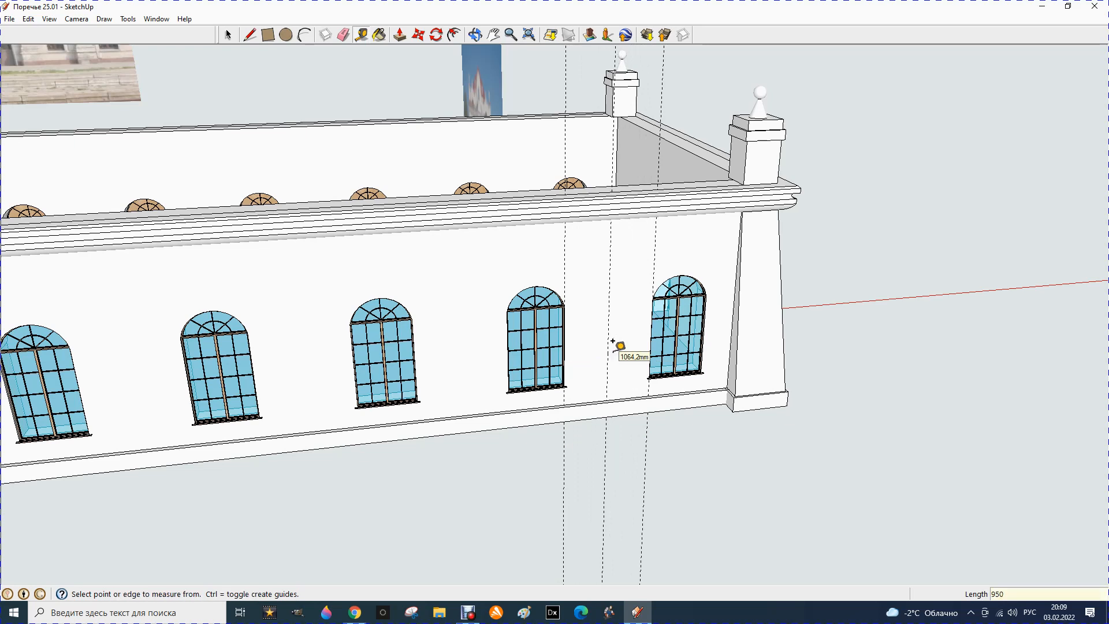
Place a vertical guide along the second window's far edge and another 950 mm beyond it, towards the third window.
click(564, 267)
click(506, 312)
click(507, 279)
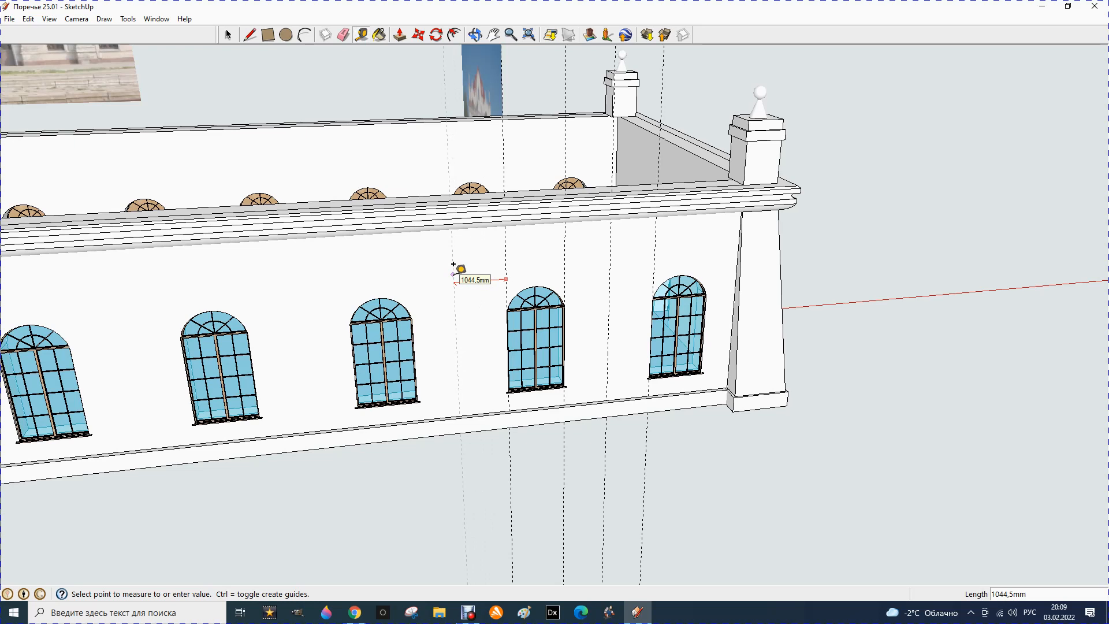
key(Return)
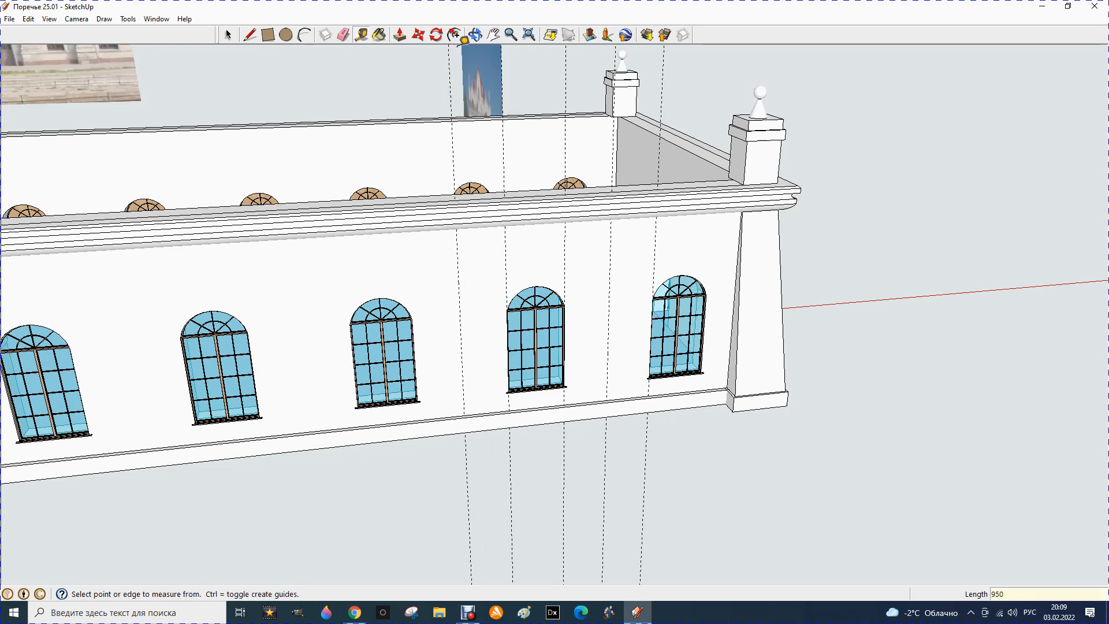
Copy the wing's front corner post 3175 mm along the parapet onto the first between-window guide, and that copy 3100 mm onto the second.
click(475, 35)
drag(484, 92, 478, 178)
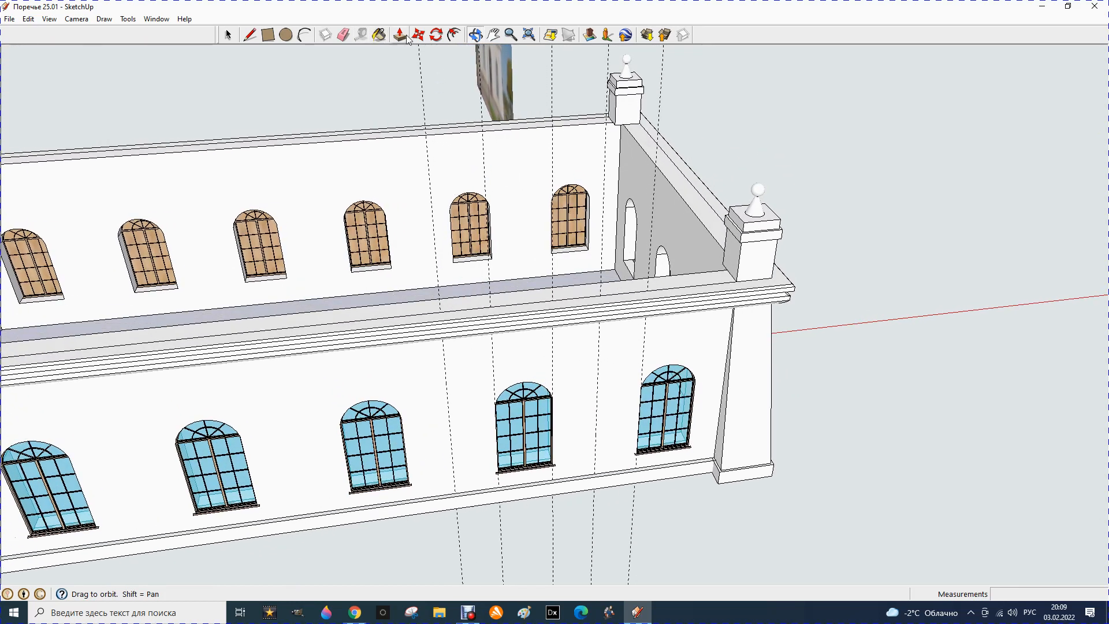
click(228, 35)
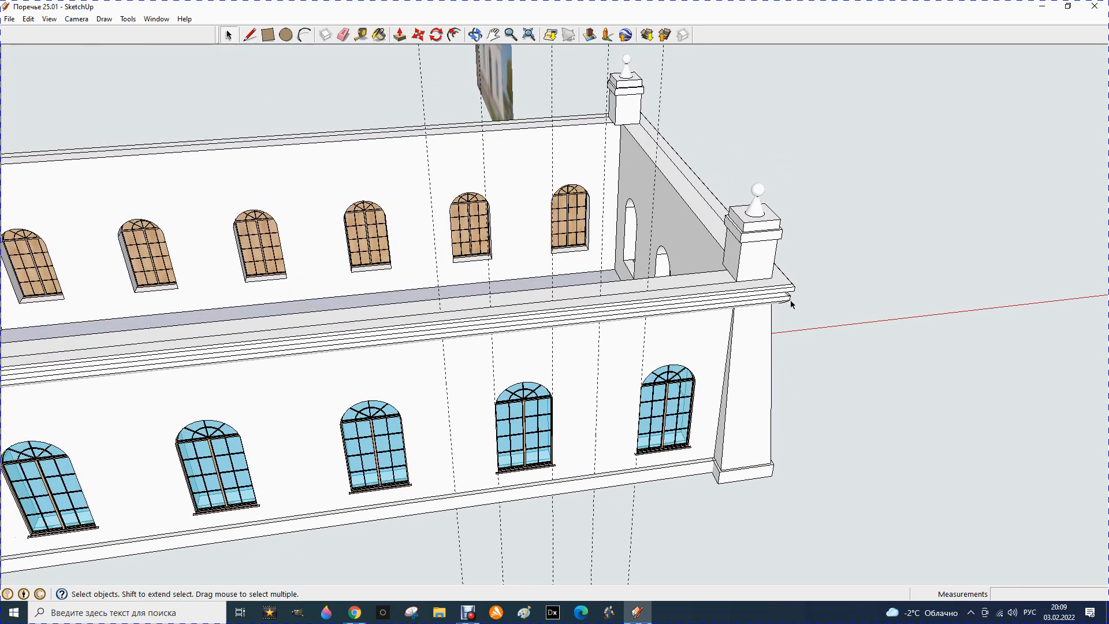
click(750, 268)
click(421, 35)
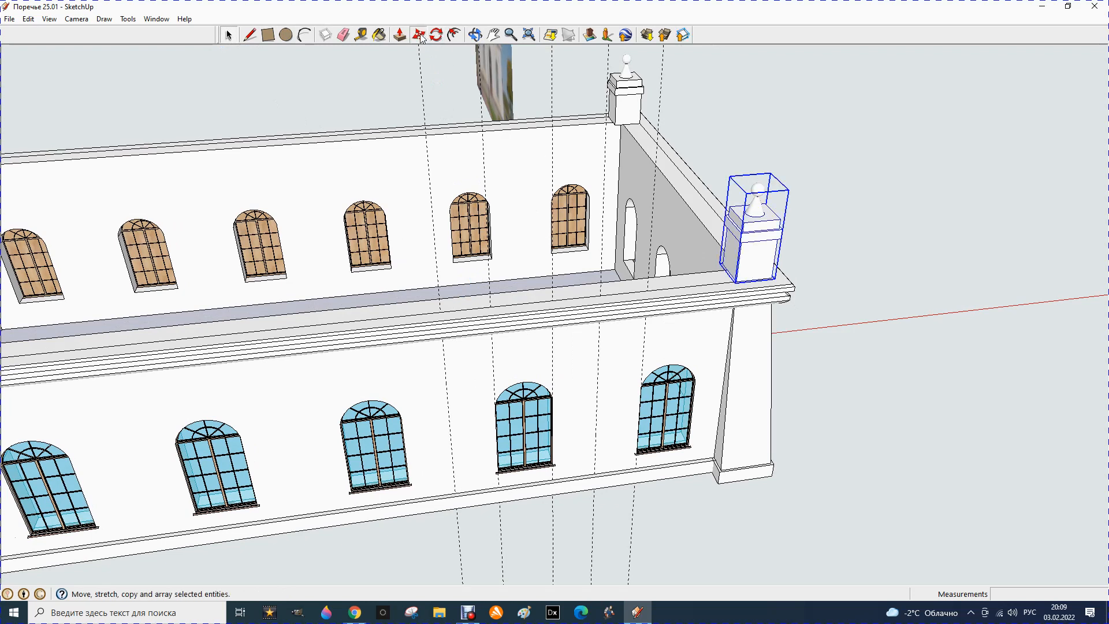
click(757, 277)
key(ctrl)
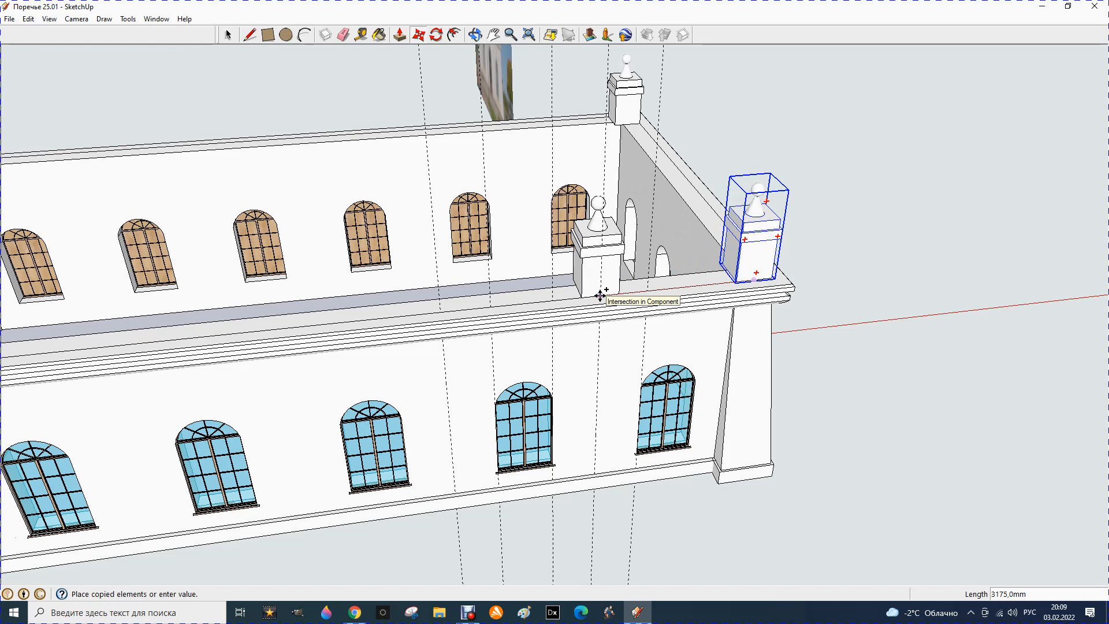
click(603, 288)
click(600, 292)
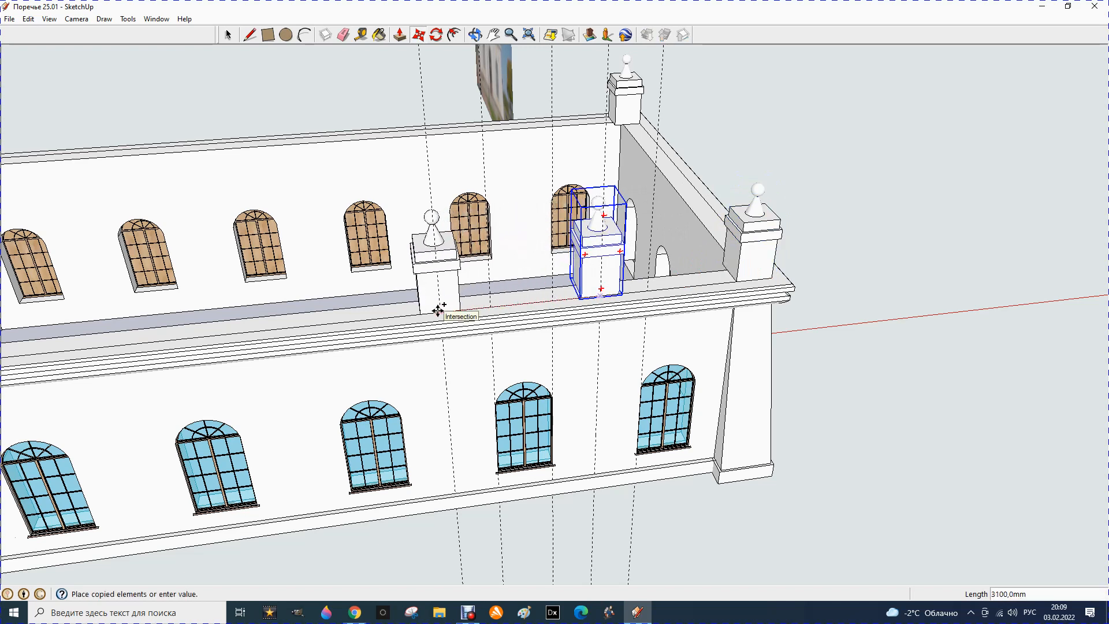
click(427, 312)
Examine the wing's front parapet with its copied posts from several angles and clear the selection.
scroll(428, 243, down, 2)
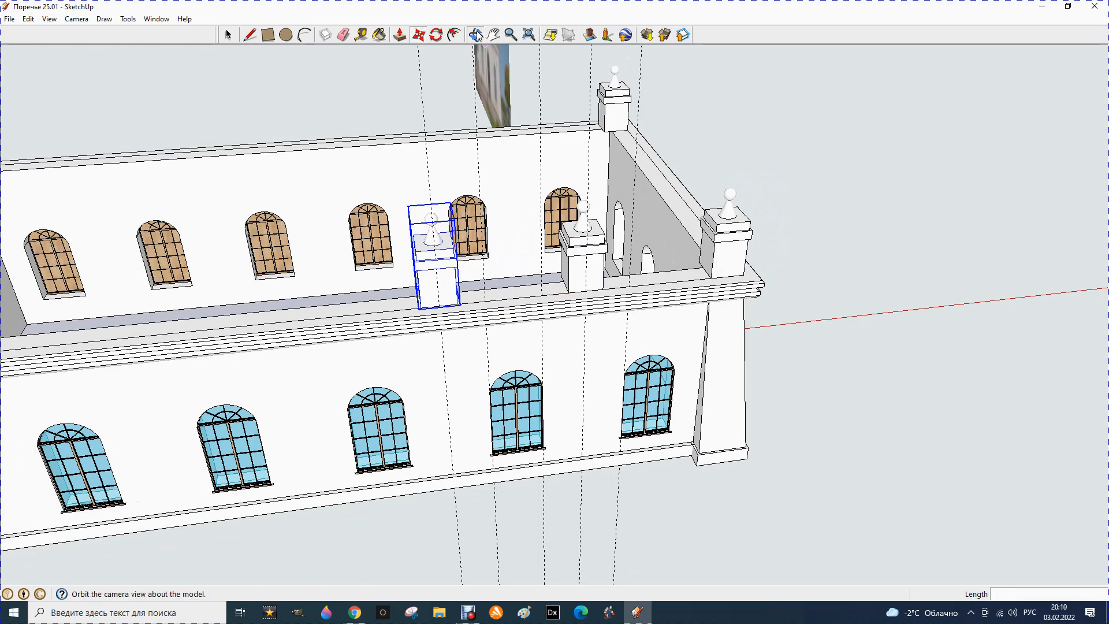
middle_drag(434, 335, 718, 267)
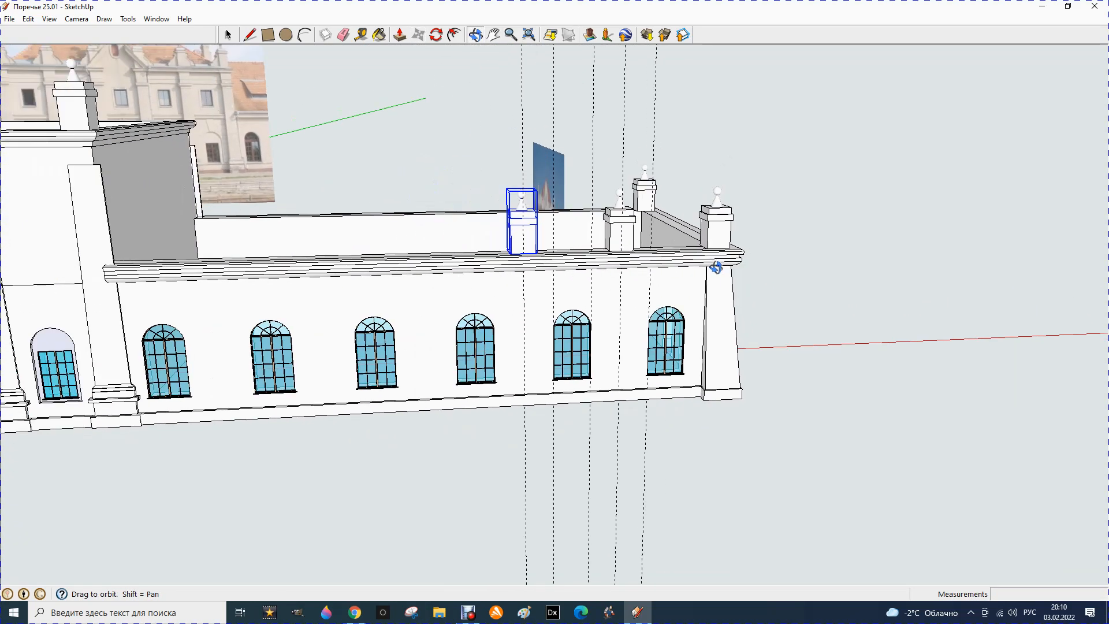
click(475, 35)
drag(407, 130, 260, 190)
scroll(252, 125, down, 3)
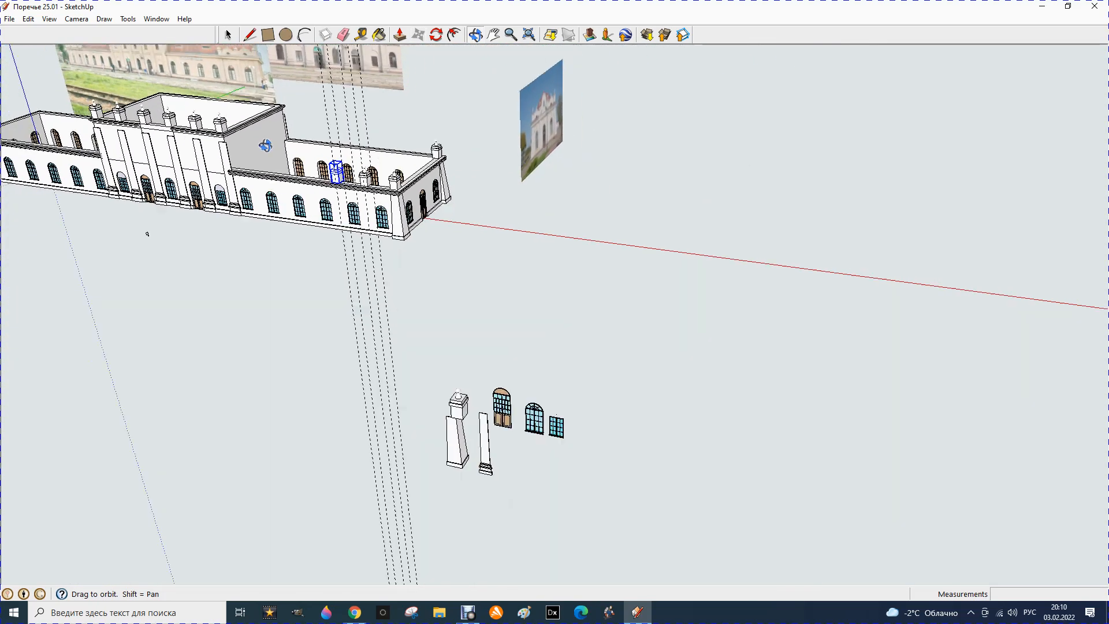
scroll(209, 56, up, 5)
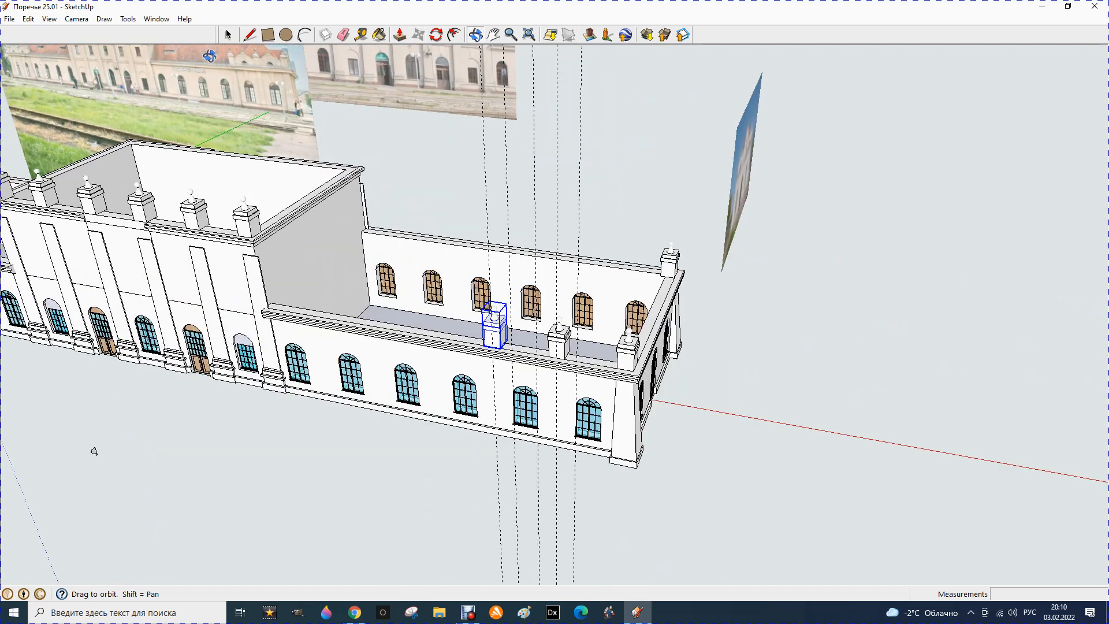
scroll(231, 64, down, 1)
key(space)
key(m)
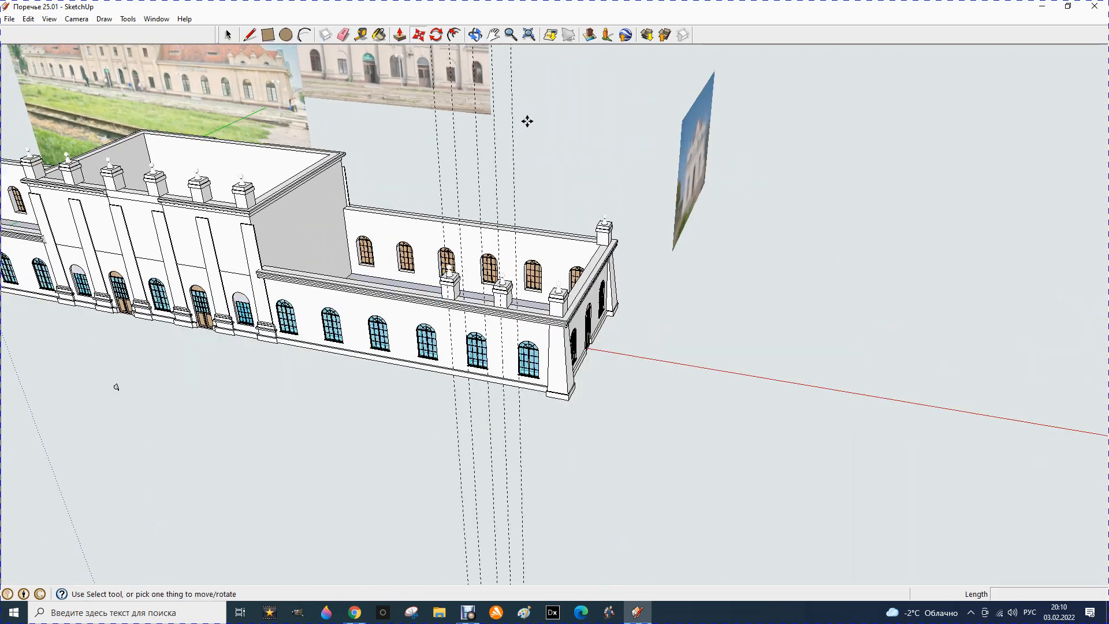
Erase the five vertical guides running through the wing's front wall.
click(475, 34)
drag(663, 290, 355, 234)
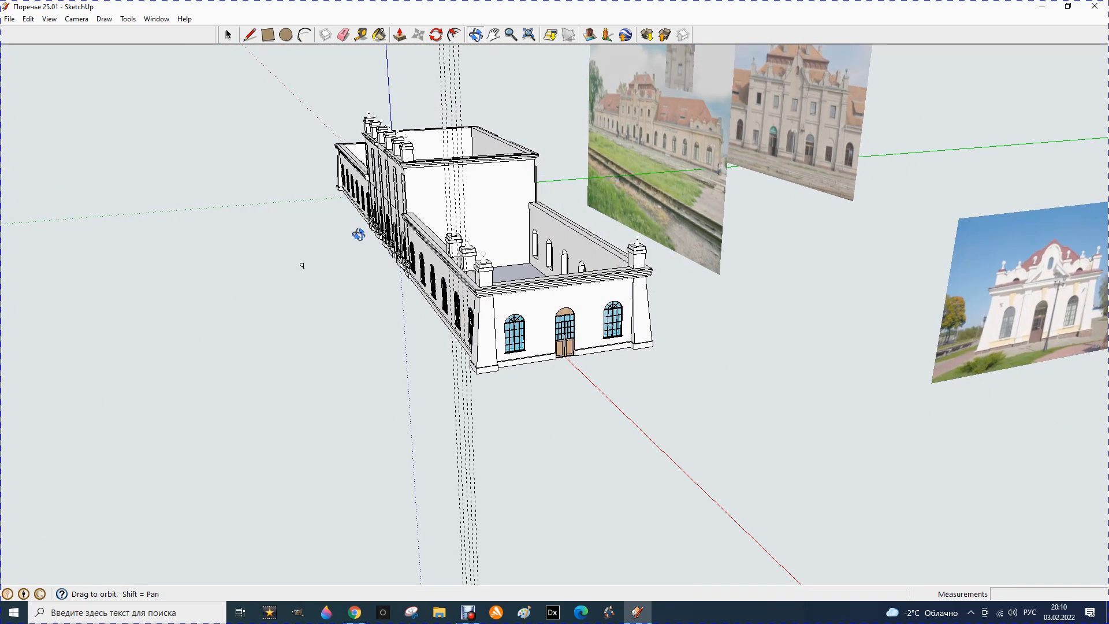
click(343, 35)
drag(456, 397, 474, 422)
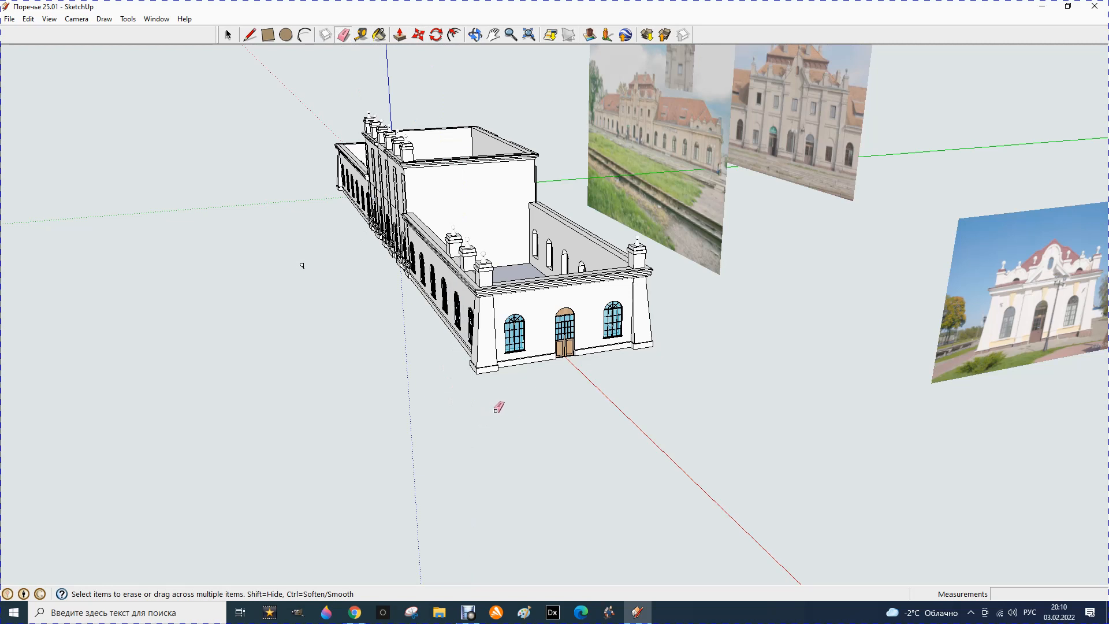
Place vertical guides on the wing's end wall, 950 mm past the first window's inner edge and 950 mm past the door's far edge.
scroll(330, 167, down, 4)
scroll(751, 218, up, 3)
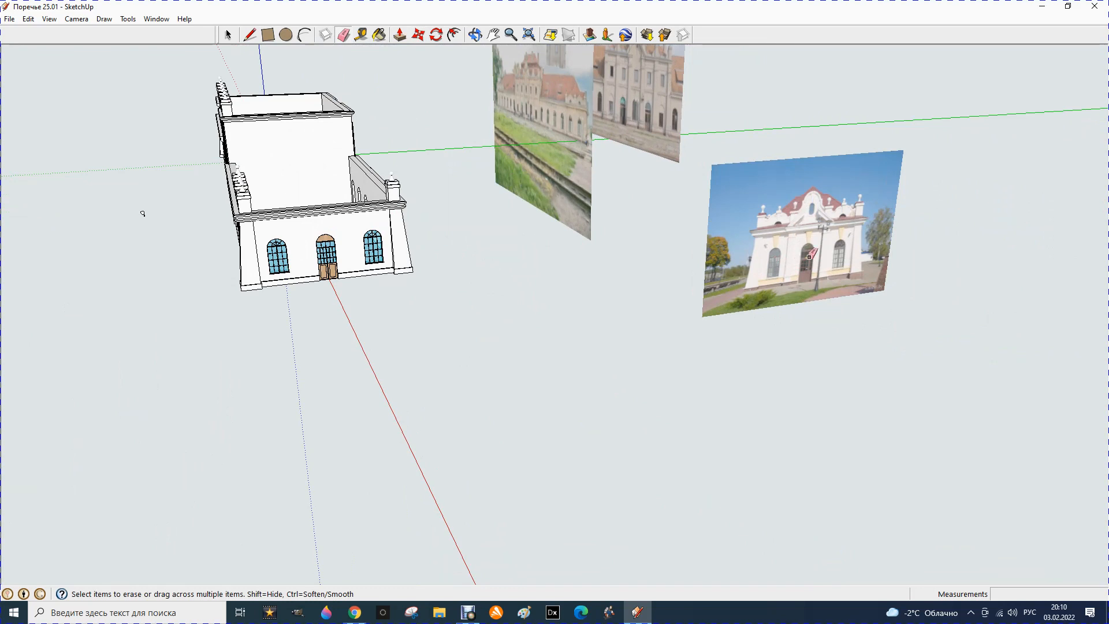
scroll(312, 197, up, 3)
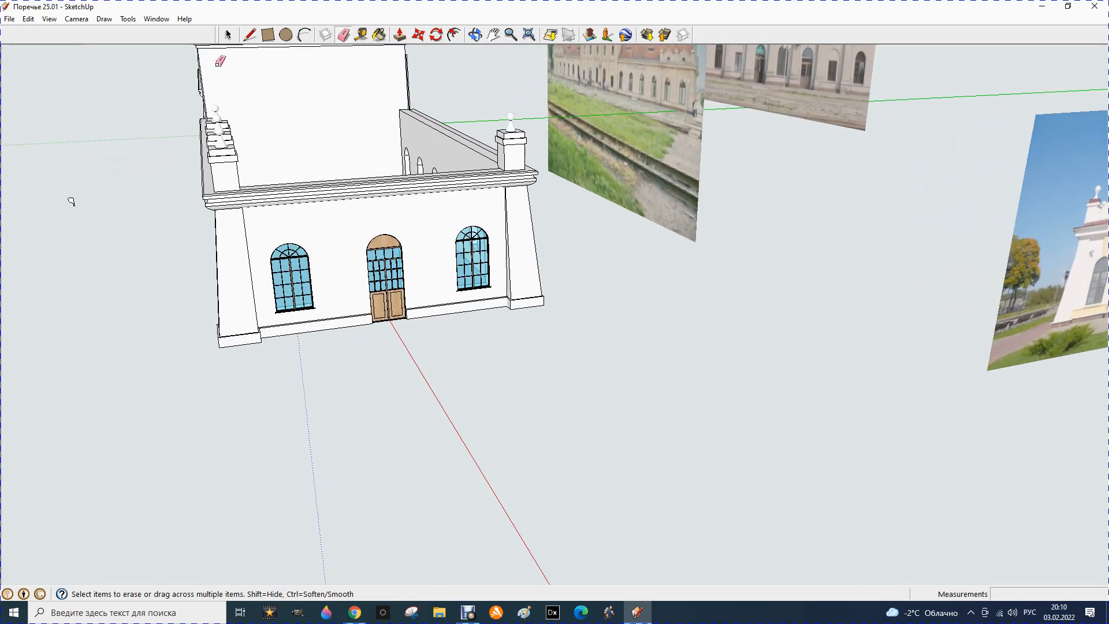
click(361, 35)
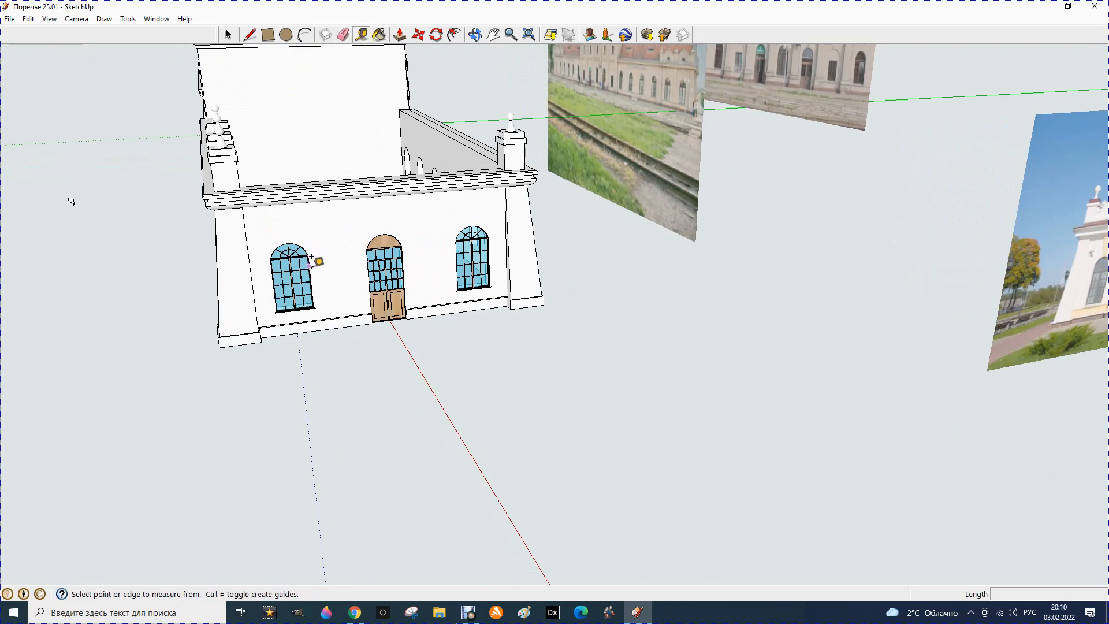
click(311, 281)
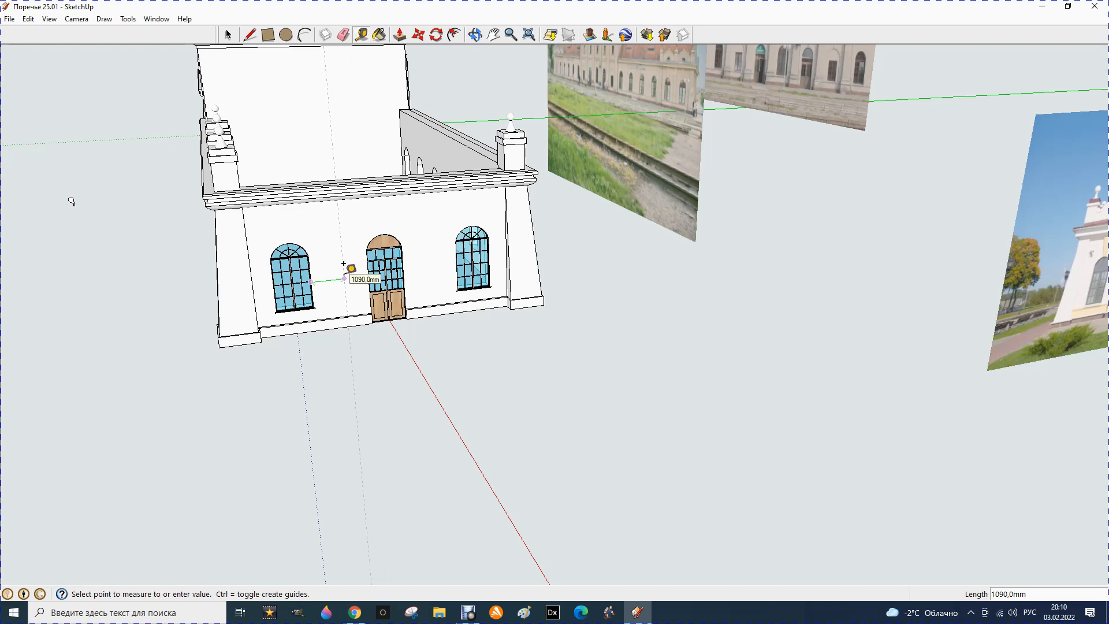
key(Return)
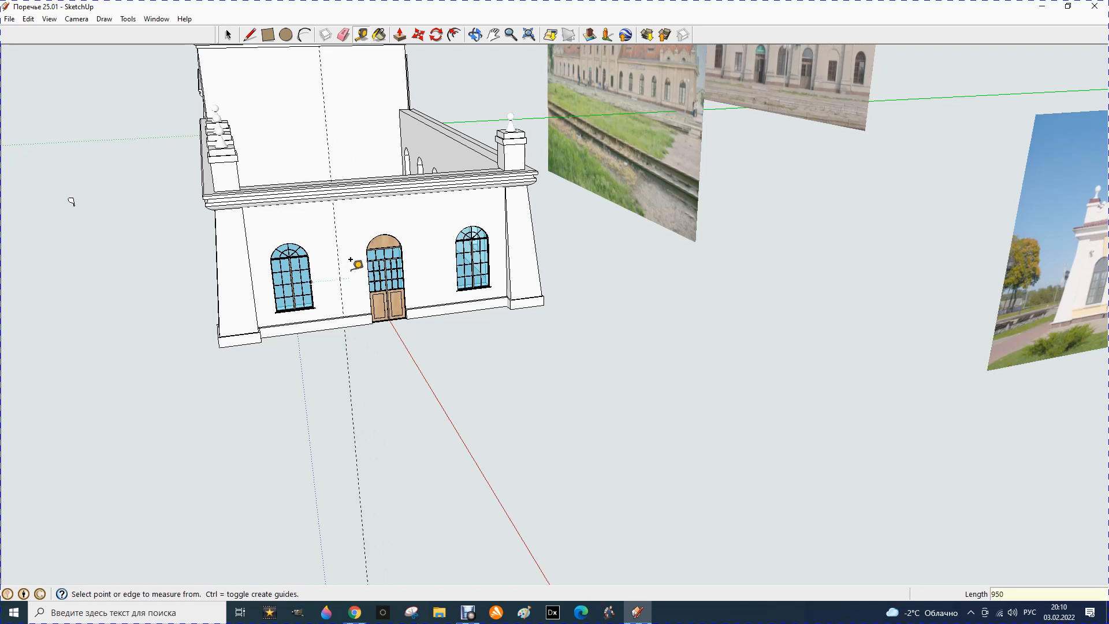
click(403, 260)
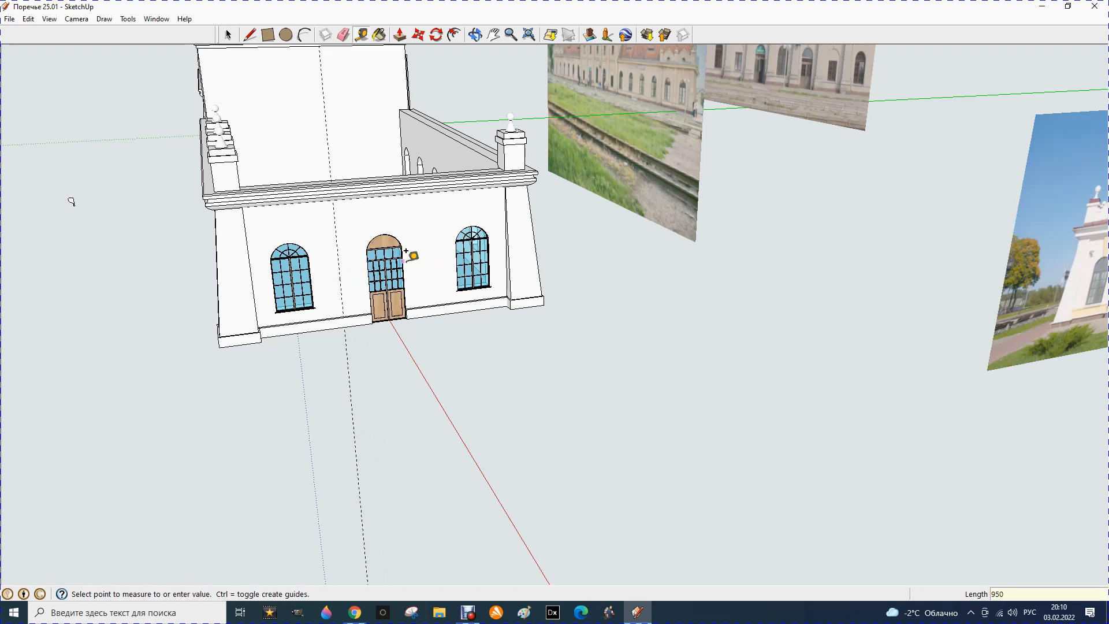
click(434, 245)
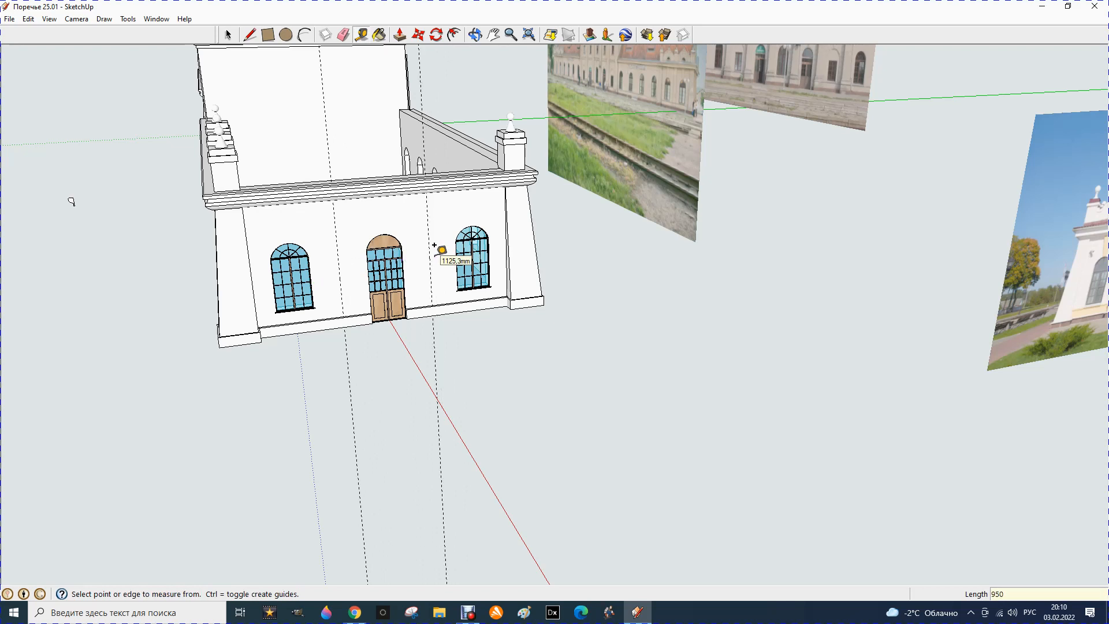
Copy the wing's front corner post 3175 mm along the end parapet onto the first guide, and that copy 3100 mm onto the second.
click(475, 36)
drag(339, 137, 340, 185)
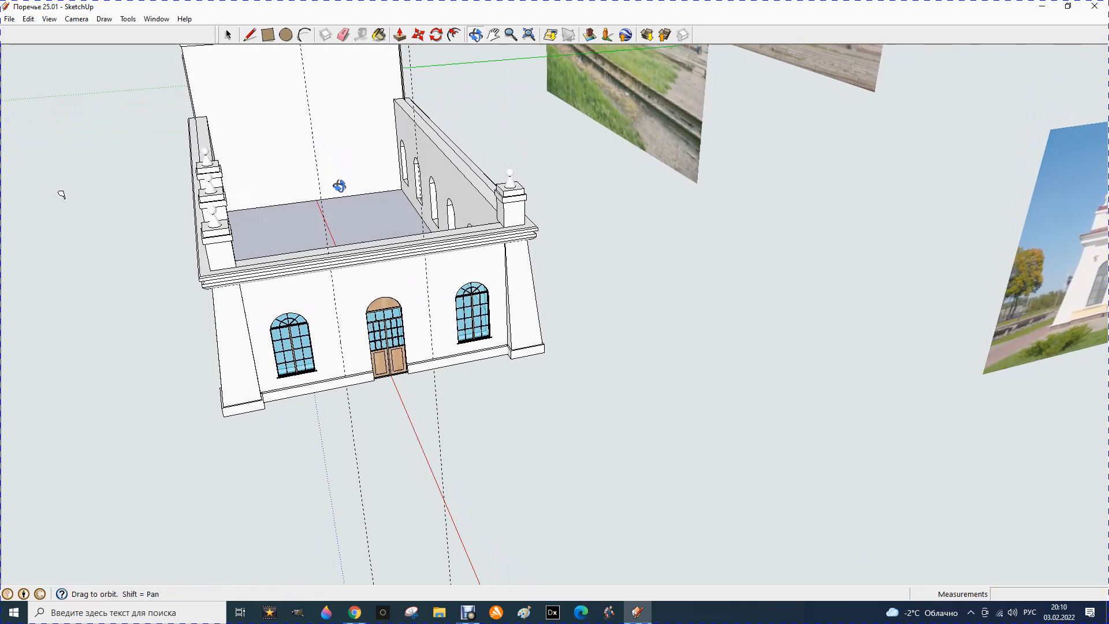
scroll(280, 271, up, 3)
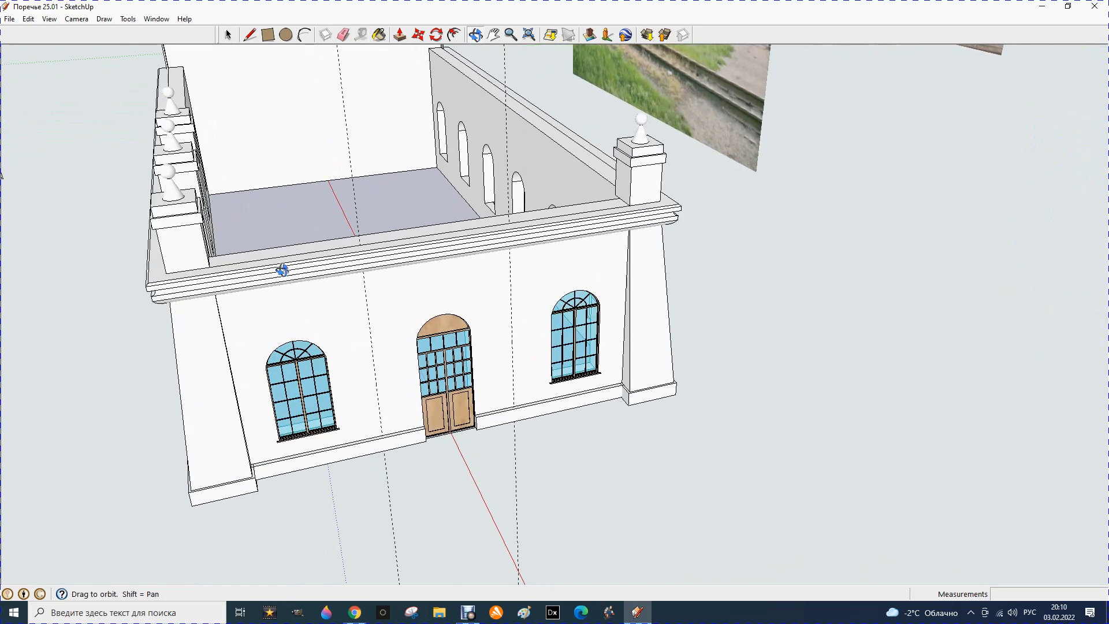
click(228, 35)
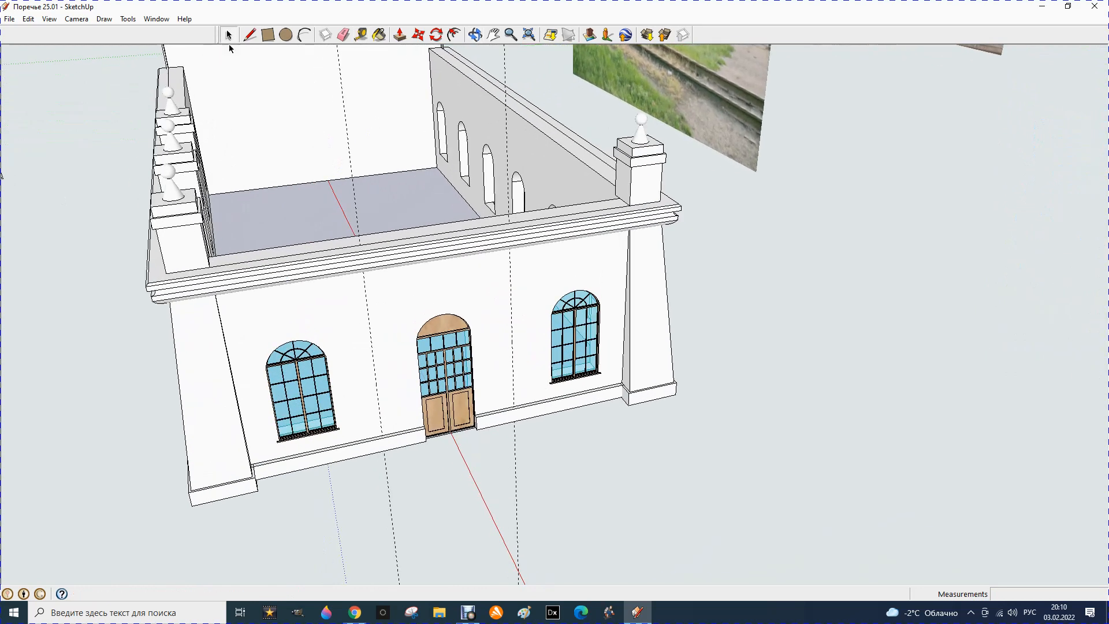
click(163, 263)
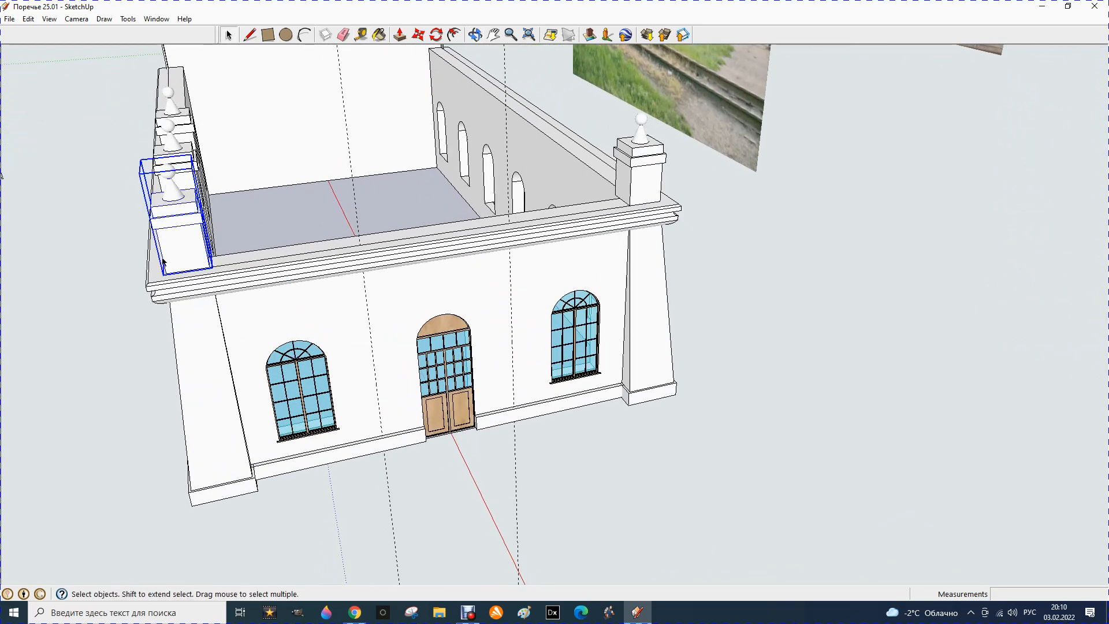
click(417, 35)
key(ctrl)
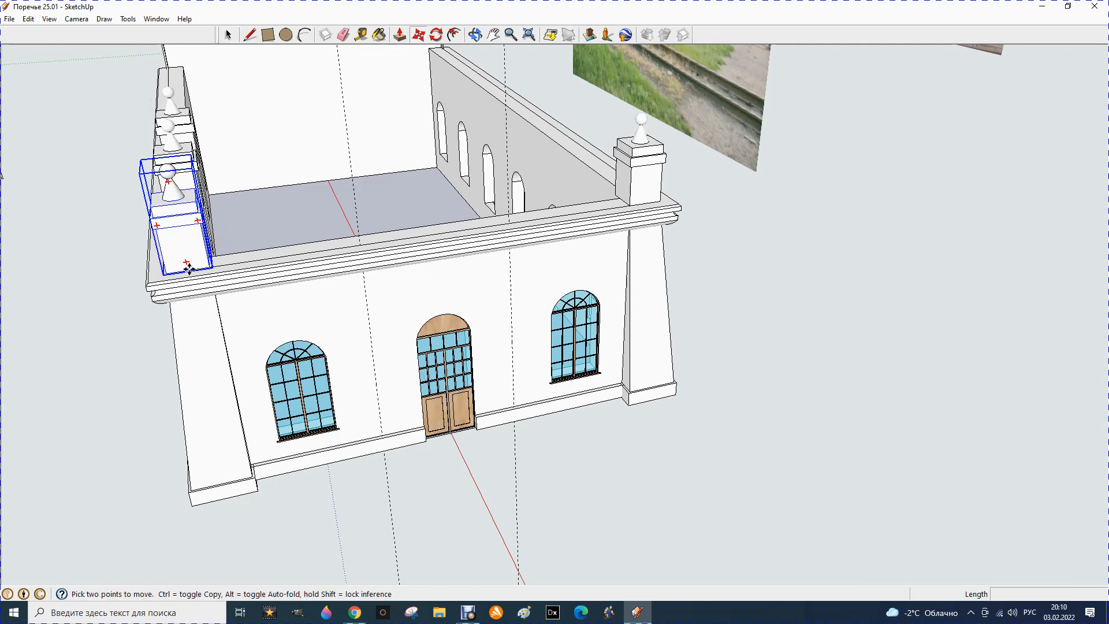
click(188, 267)
click(360, 243)
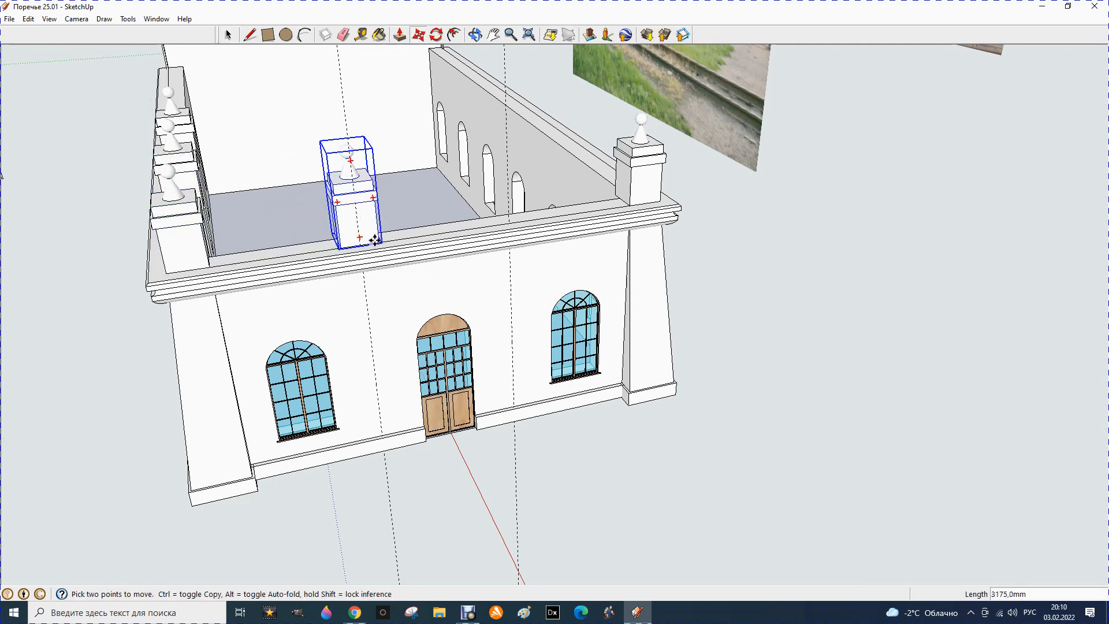
click(361, 243)
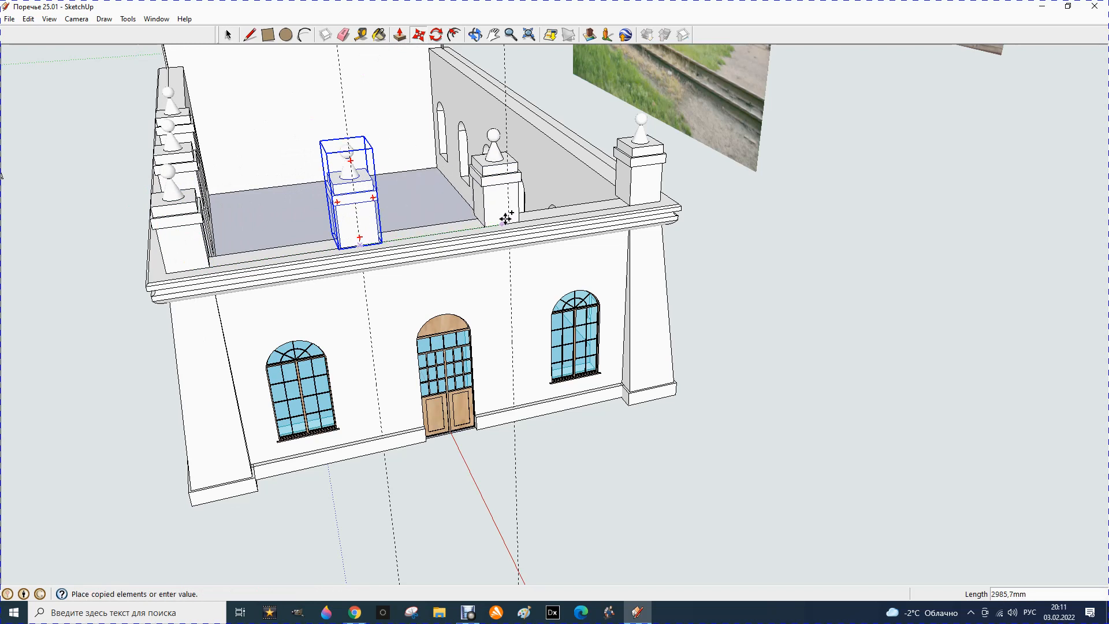
click(513, 216)
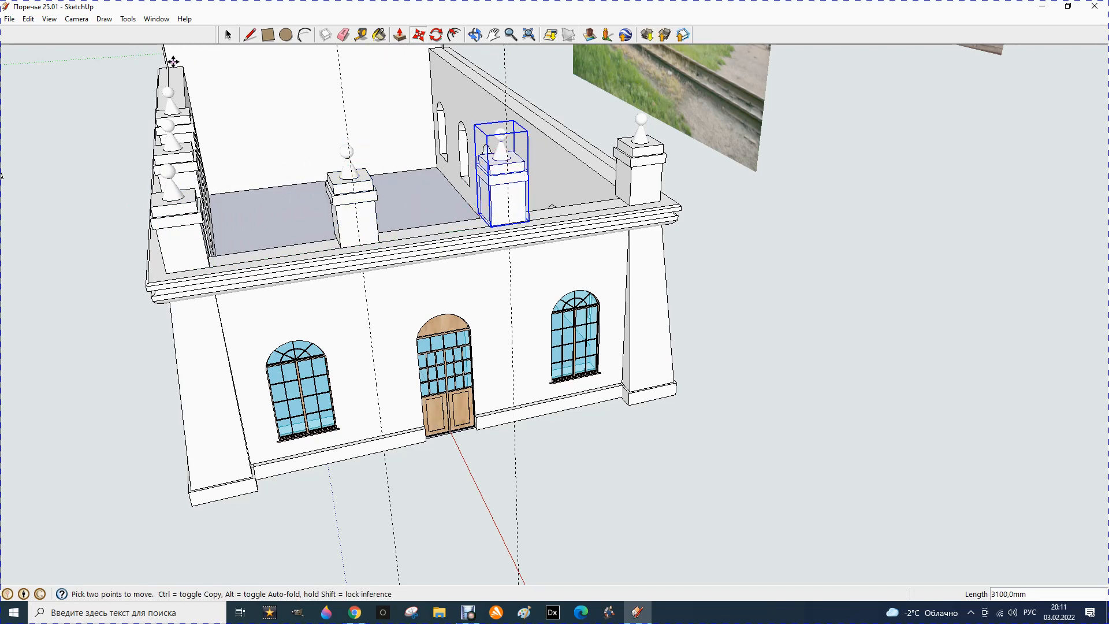
Clear the selection and erase the two vertical guides running through the wing's end wall.
click(230, 36)
click(119, 165)
middle_drag(119, 166, 474, 212)
middle_drag(187, 183, 253, 191)
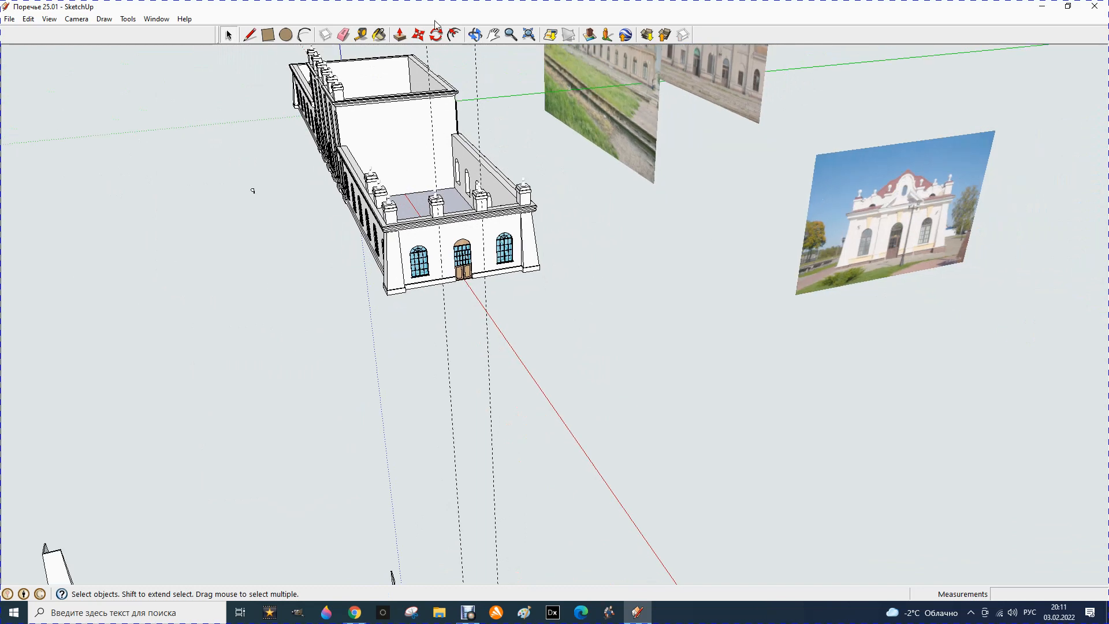
click(342, 36)
click(489, 370)
Examine the station's front facade and the front parapet of the opposite side wing.
click(474, 35)
drag(227, 292, 614, 261)
scroll(691, 252, down, 2)
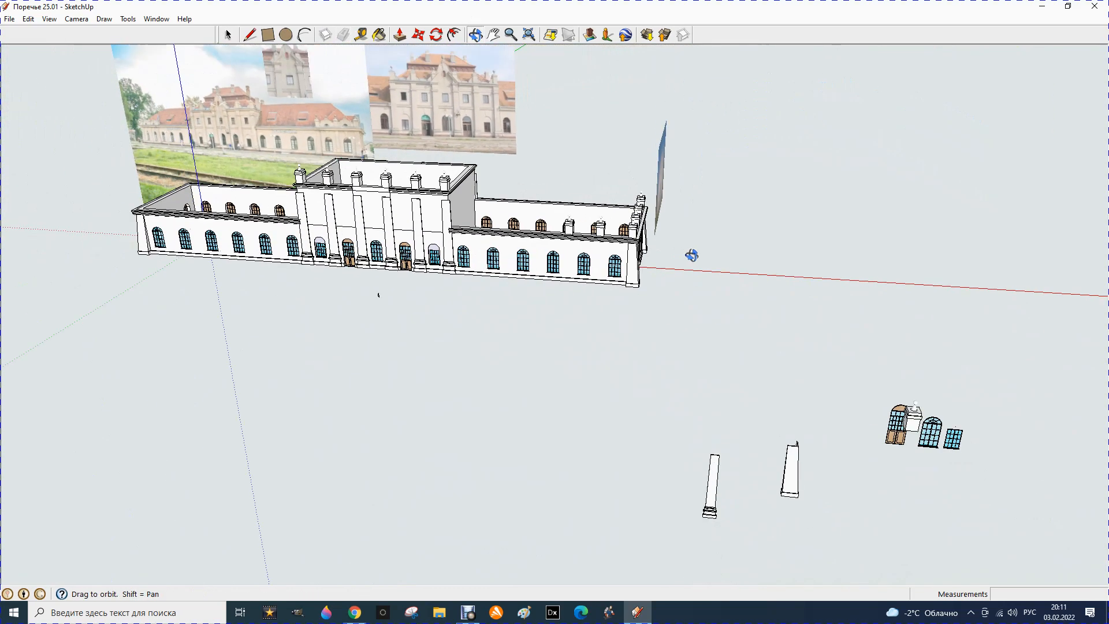
scroll(583, 257, up, 3)
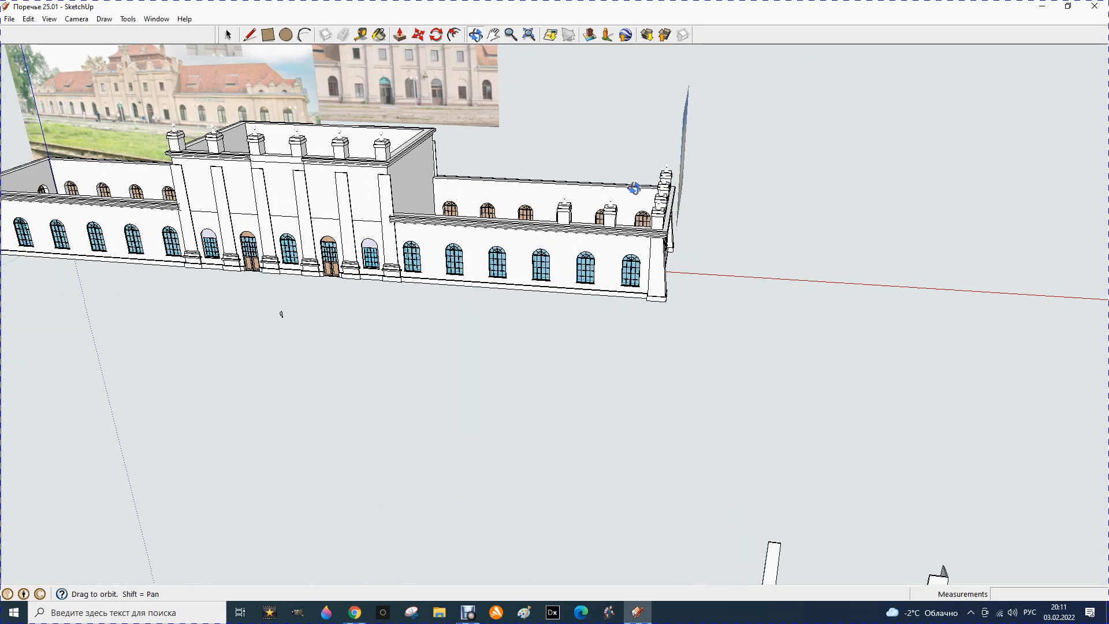
scroll(713, 238, down, 3)
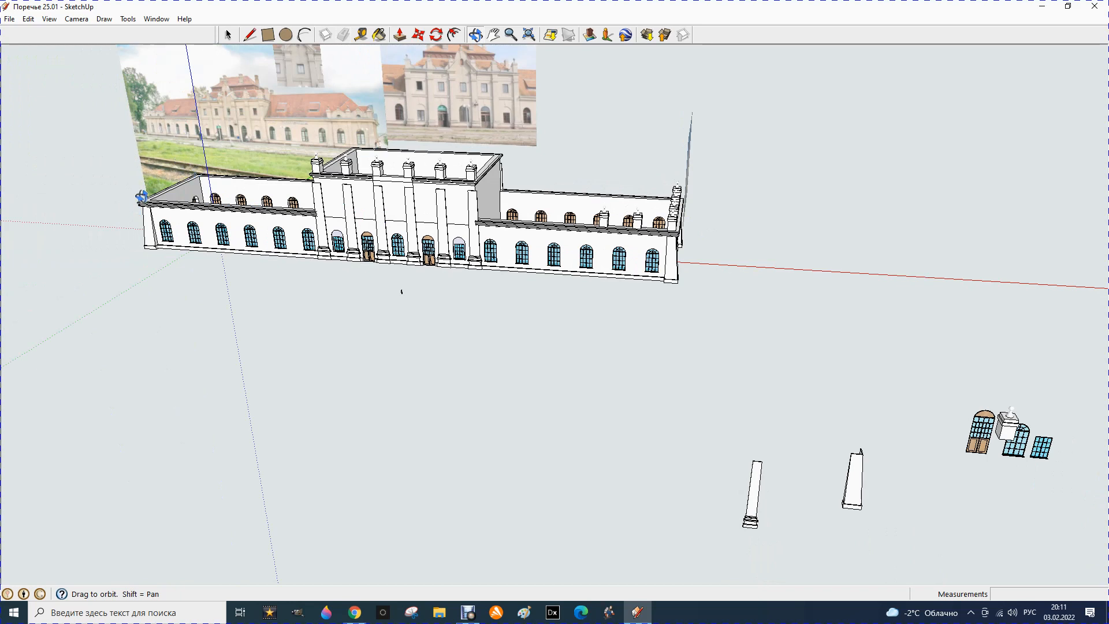
scroll(85, 208, up, 1)
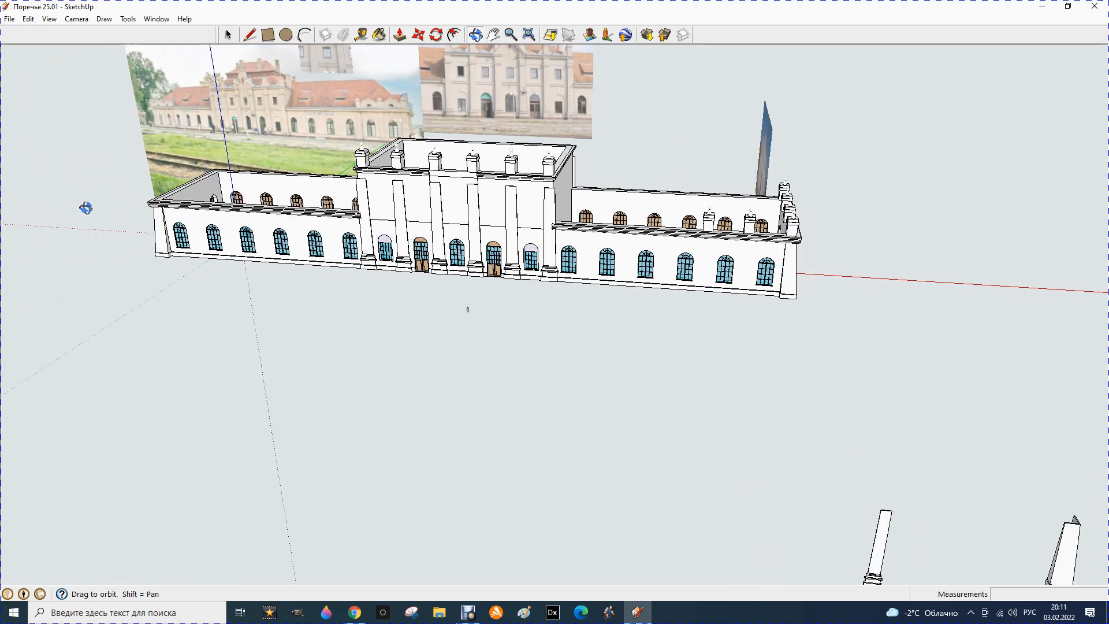
scroll(85, 208, up, 3)
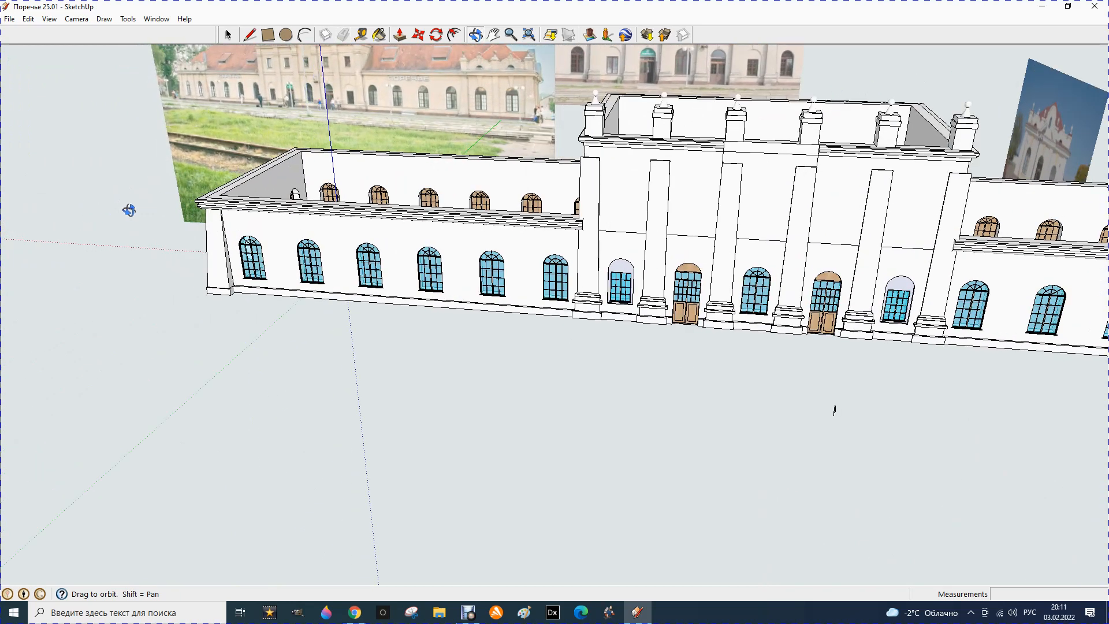
scroll(144, 212, up, 2)
scroll(152, 207, up, 1)
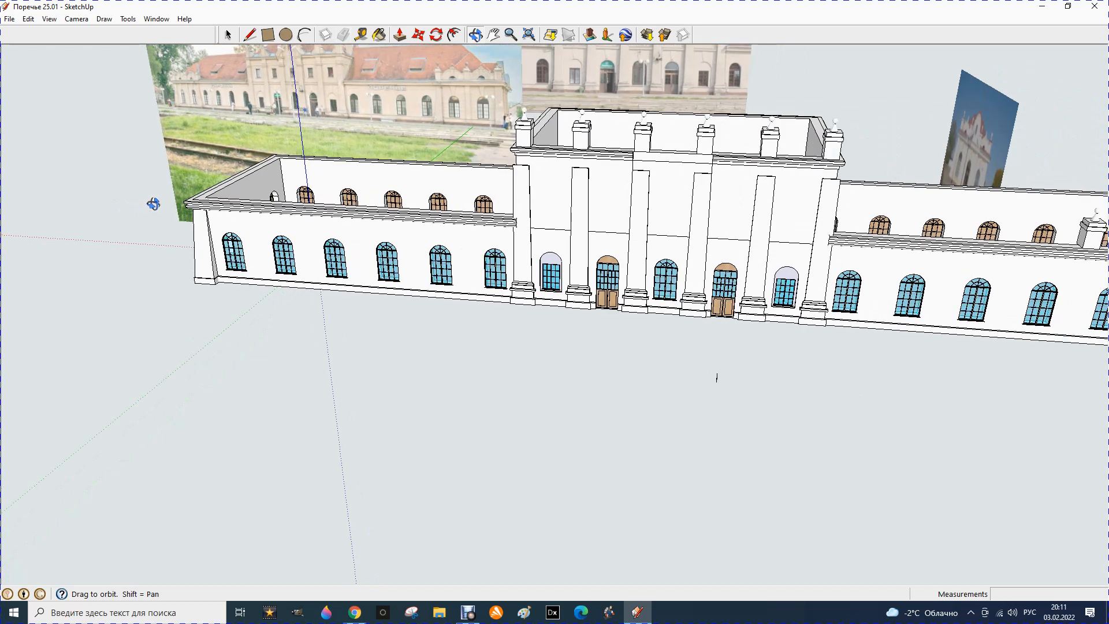
scroll(155, 204, up, 1)
scroll(174, 213, up, 2)
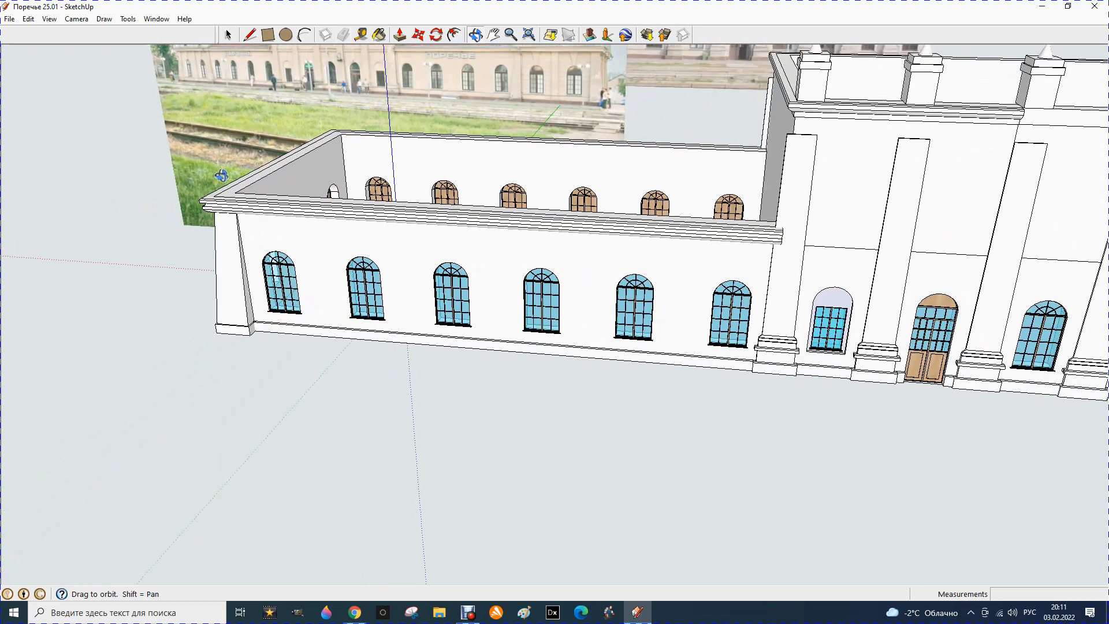
Place vertical guides on the opposite wing's front wall, 950 mm beyond the inner edges of the first and second windows from its outer corner.
click(360, 36)
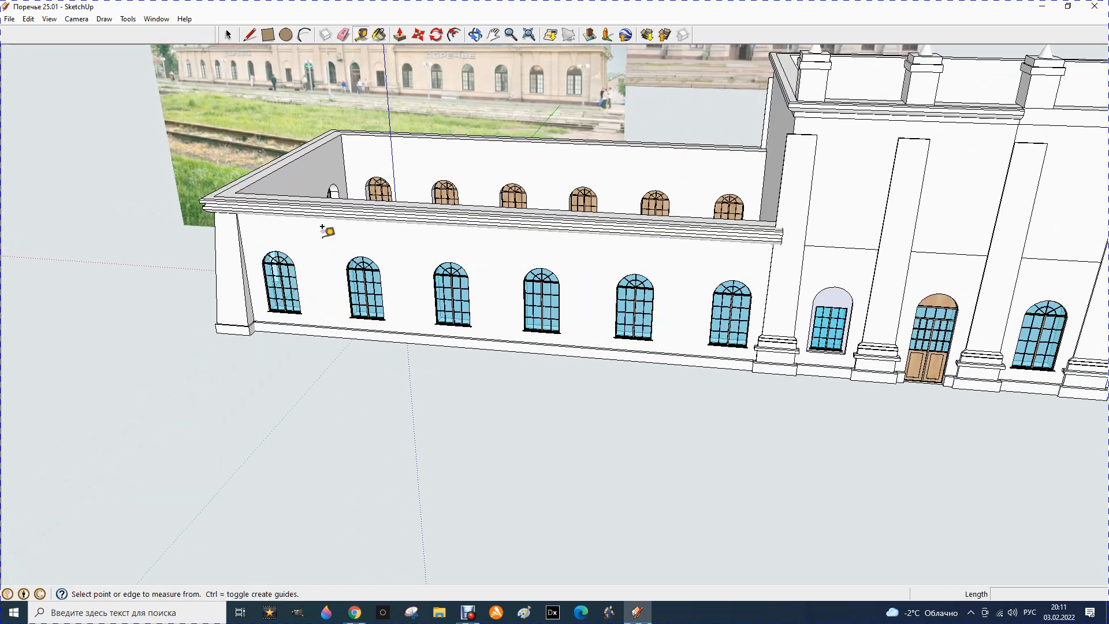
click(299, 279)
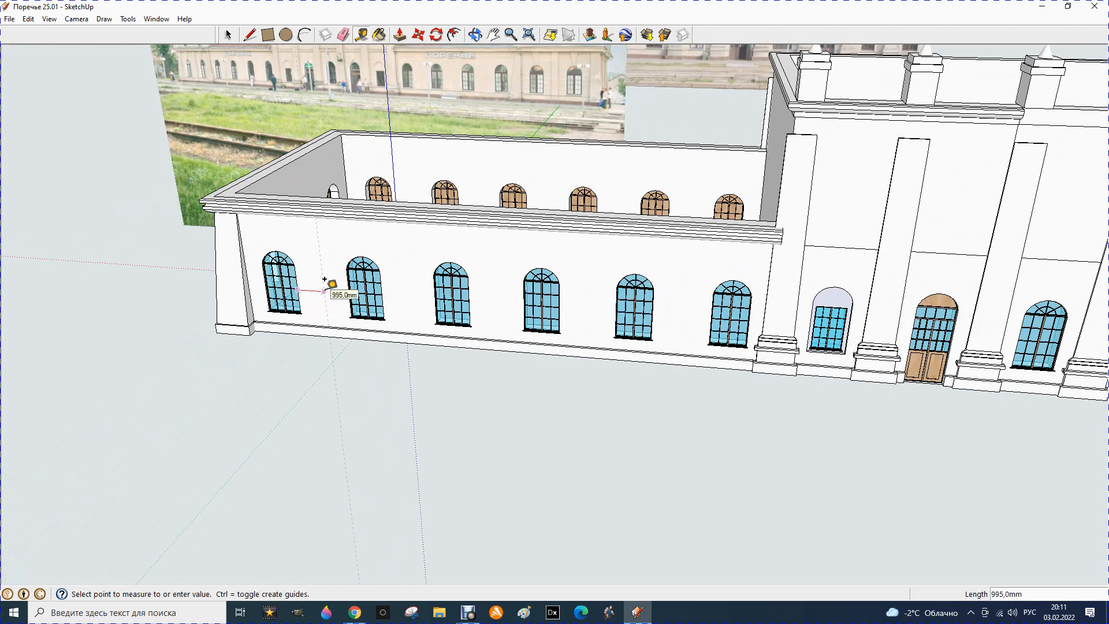
text(950)
key(Return)
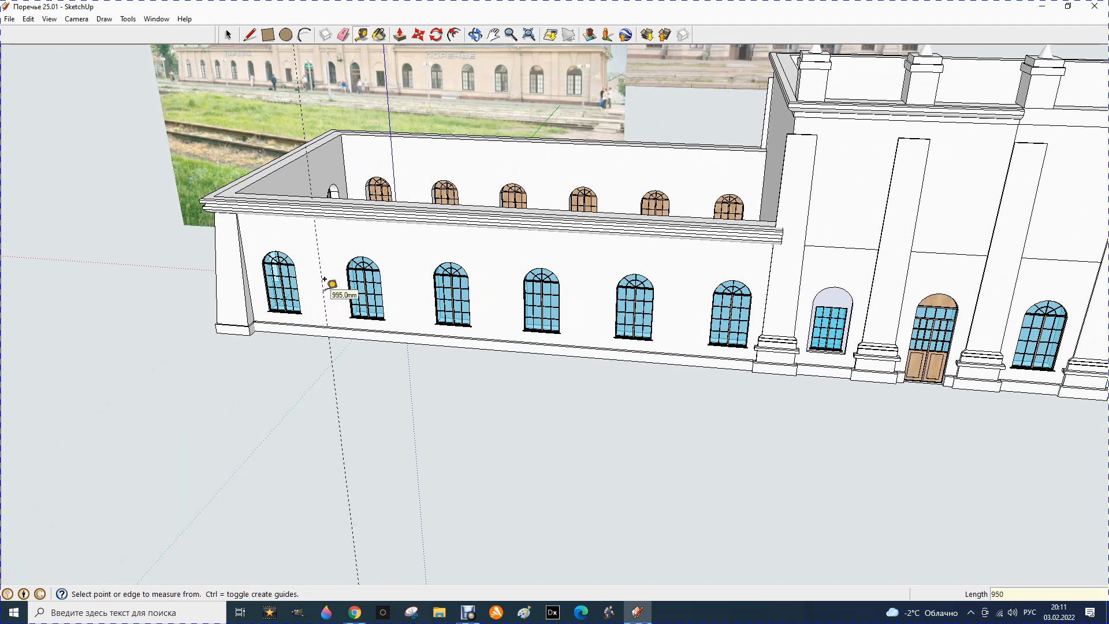
click(382, 282)
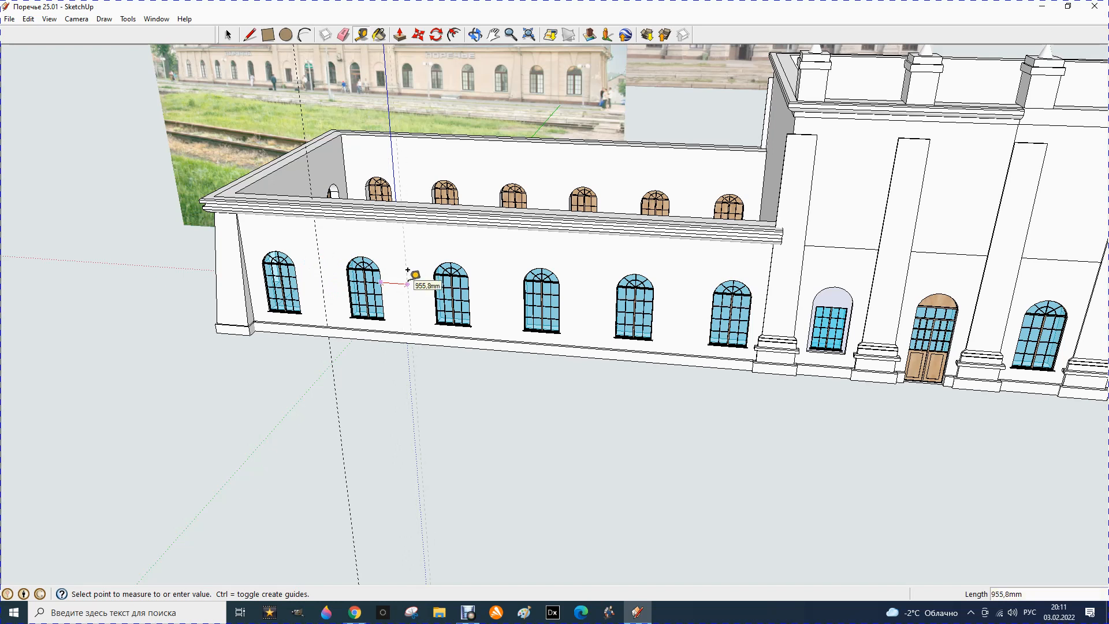
key(Return)
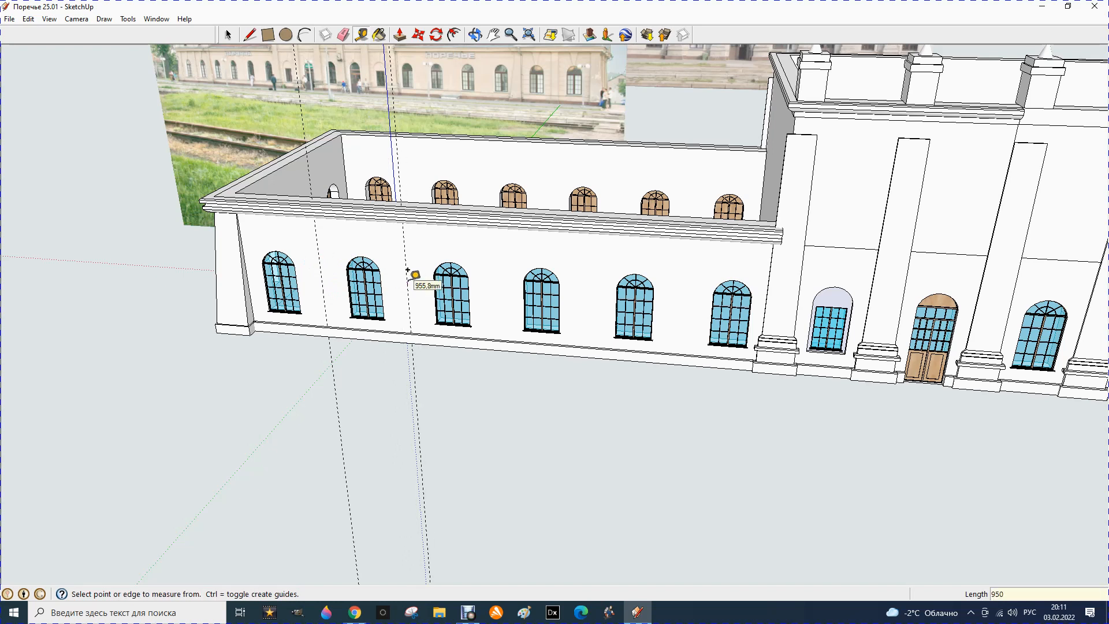
Copy the central block's end front post down onto the side wing's front parapet, near the guide farther from the outer corner.
middle_drag(404, 267, 378, 312)
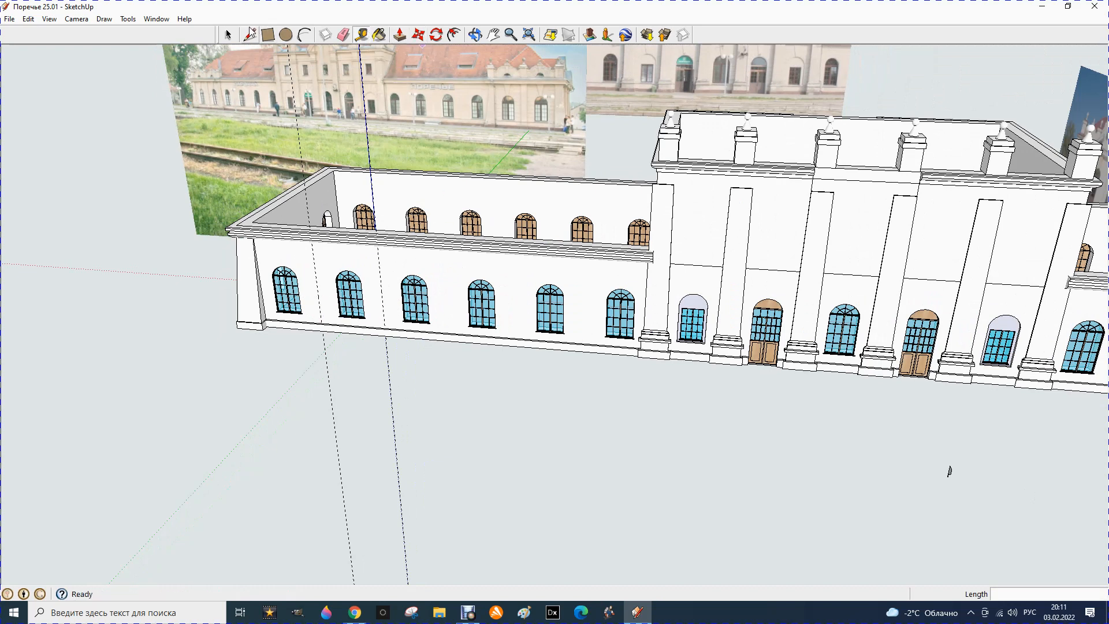
click(228, 35)
click(679, 154)
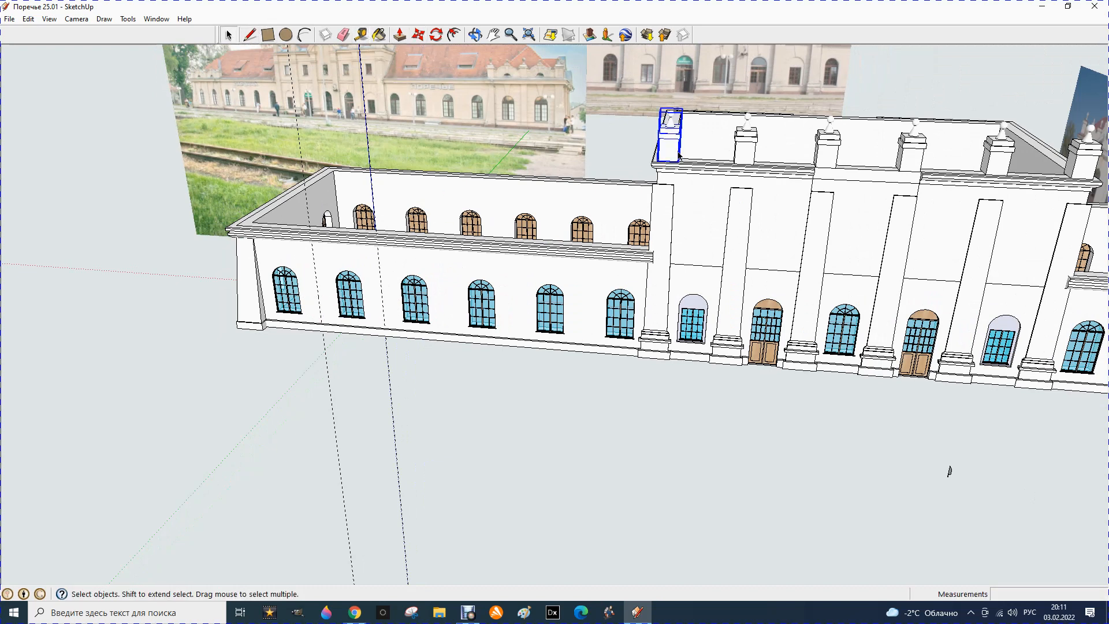
click(418, 35)
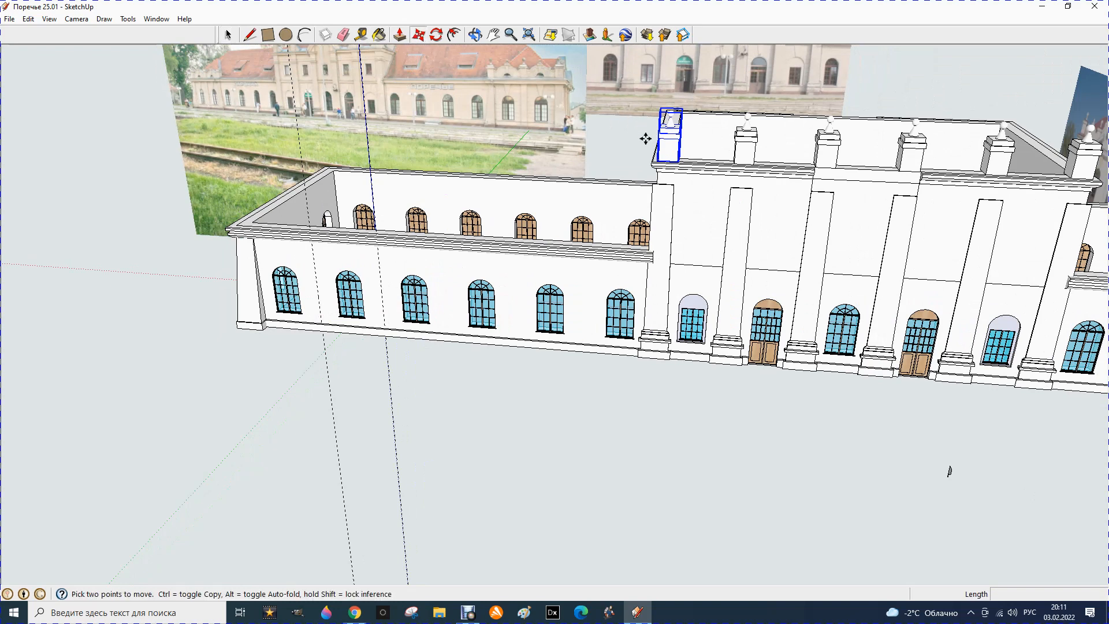
click(667, 159)
key(ctrl)
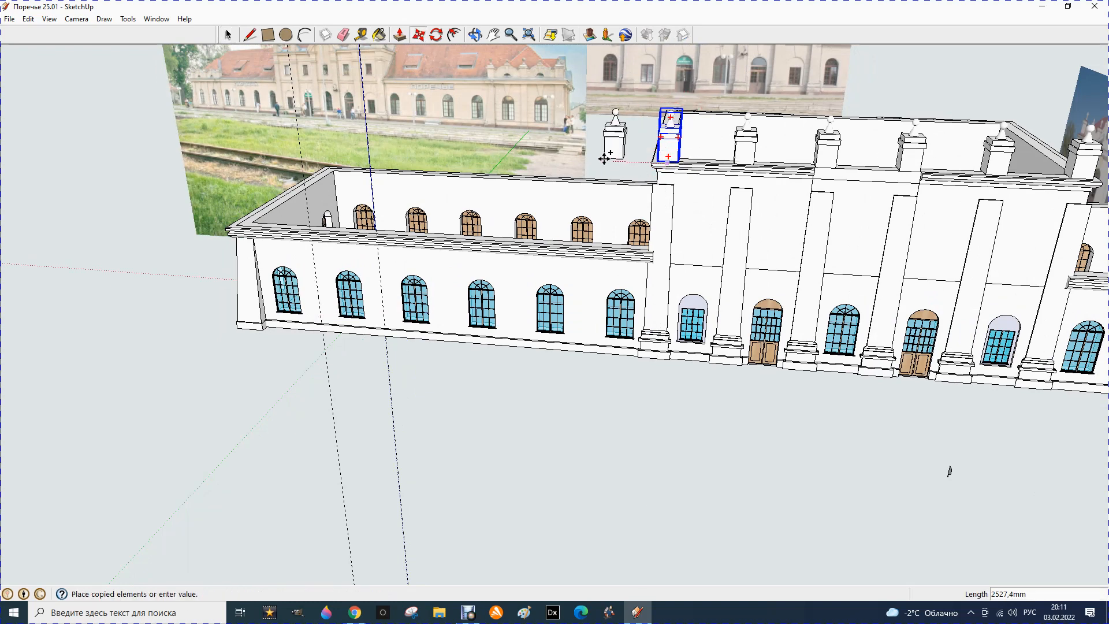
scroll(319, 210, up, 2)
scroll(319, 210, up, 4)
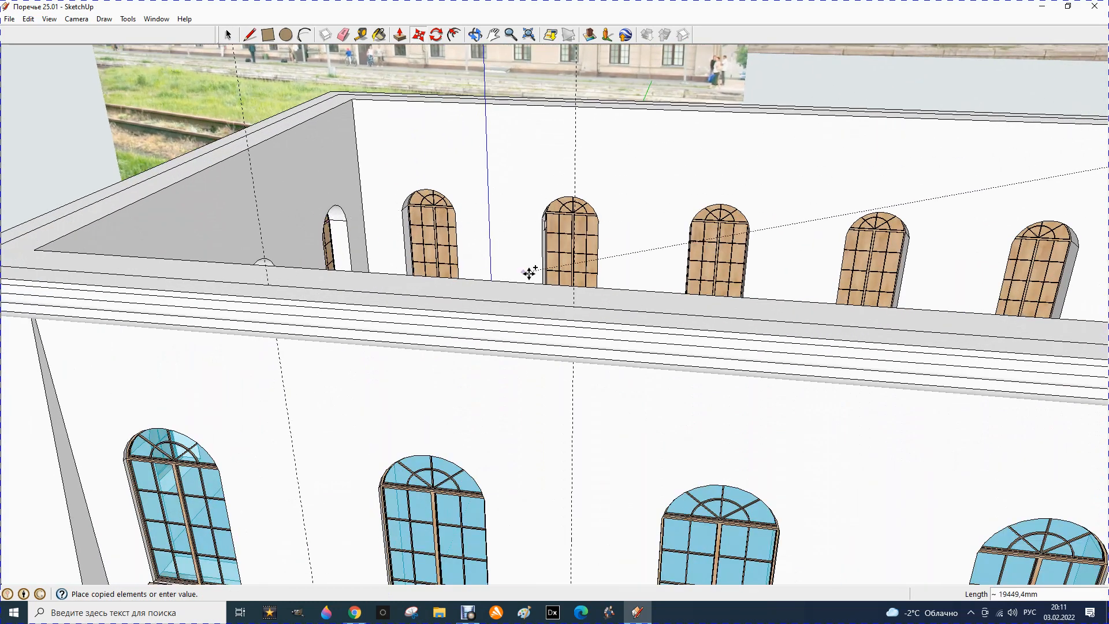
click(557, 316)
click(567, 305)
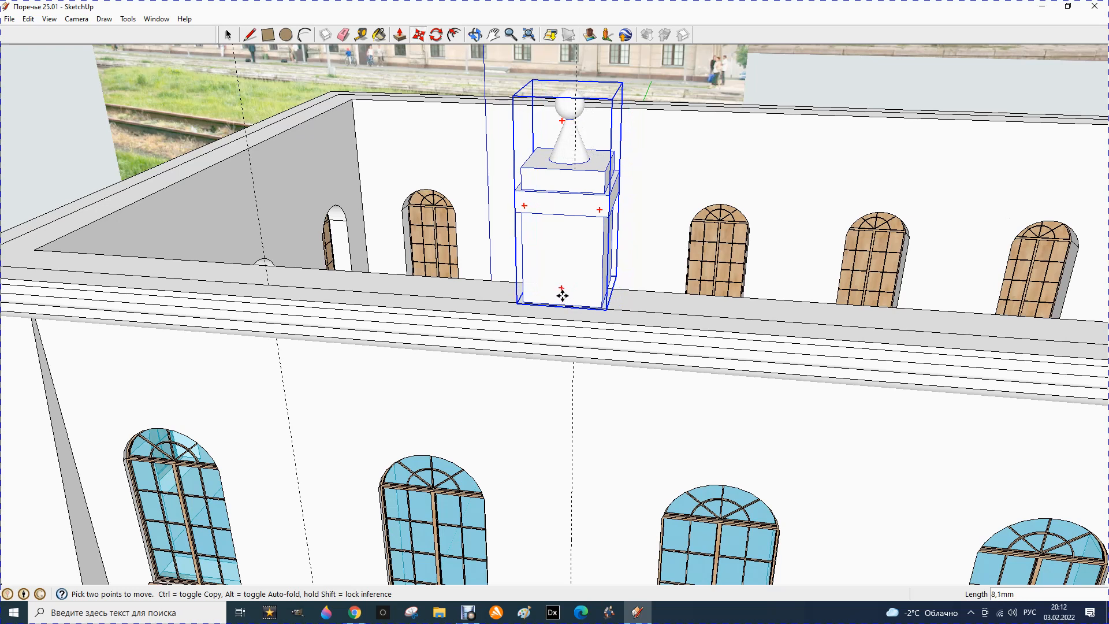
Move the copied post by its front base midpoint to where the guide meets the line along the wing's front parapet top.
click(558, 298)
scroll(558, 298, up, 3)
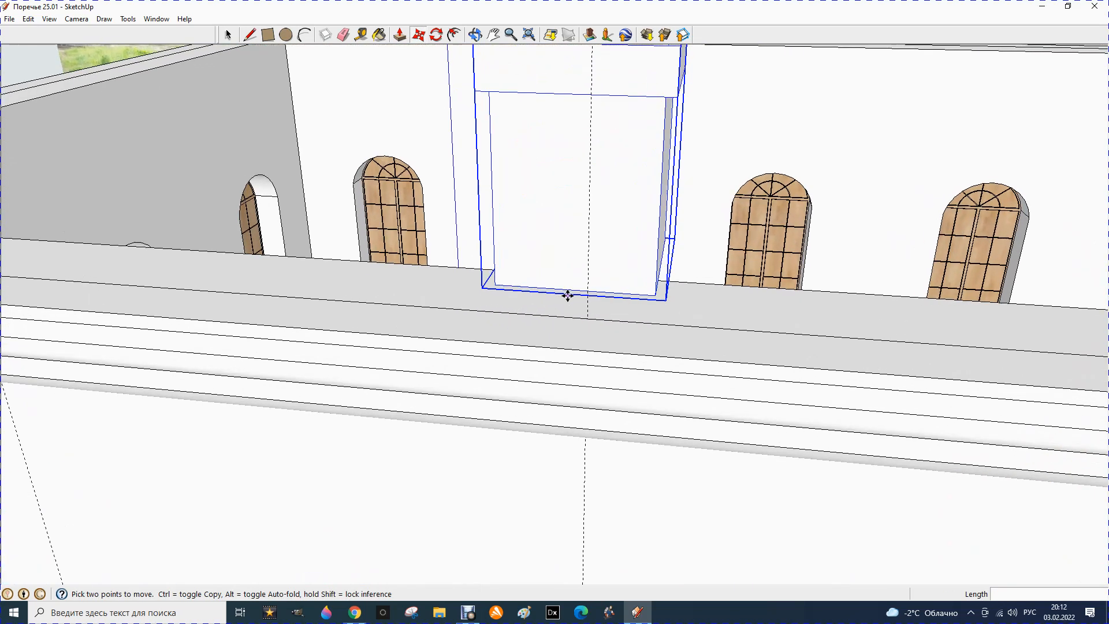
click(575, 291)
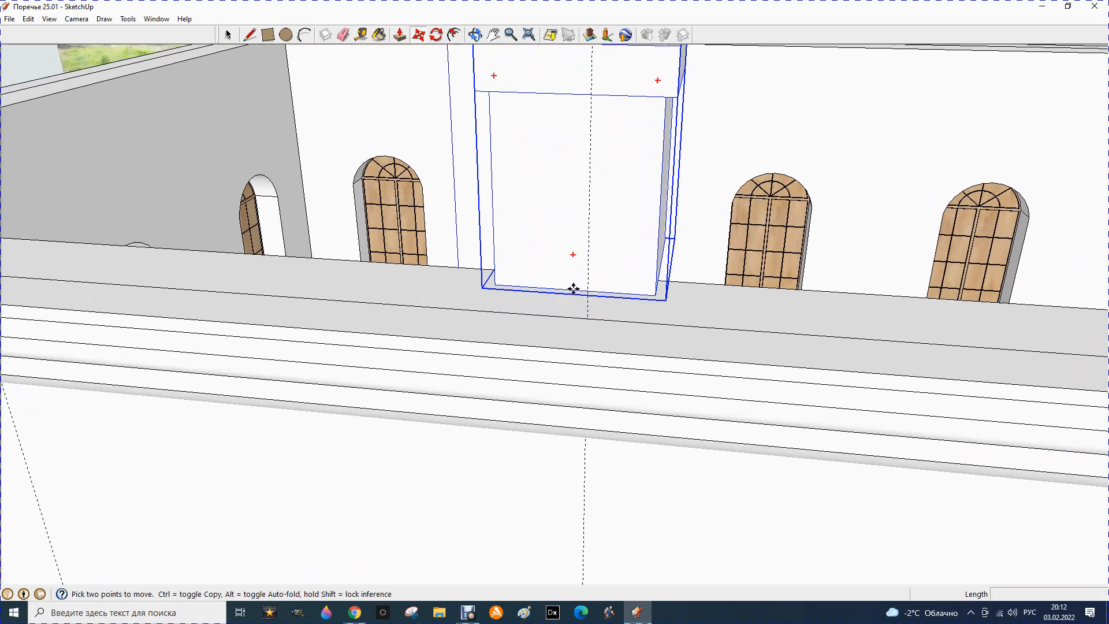
click(586, 320)
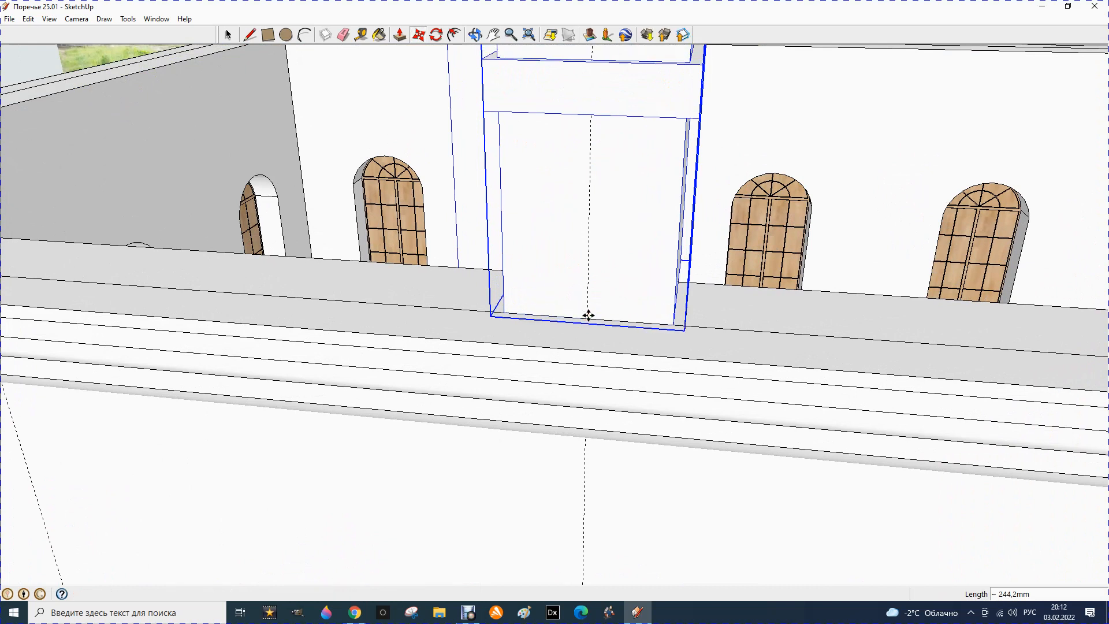
Copy that post 3100 mm along the front parapet onto the guide nearer the wing's outer corner.
click(587, 319)
key(ctrl)
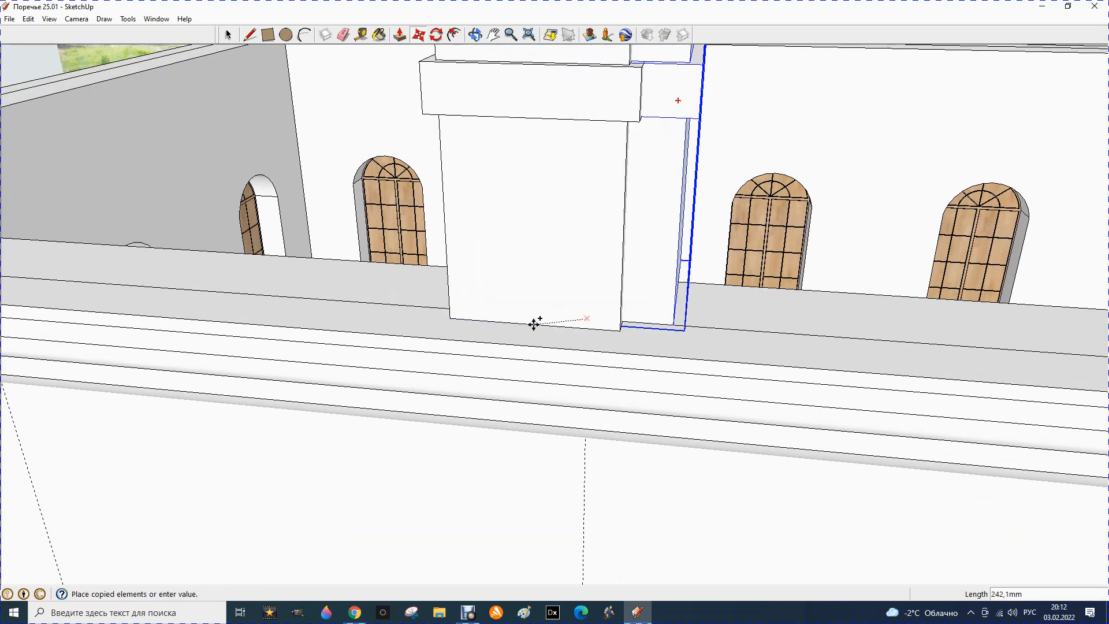
scroll(587, 322, down, 4)
scroll(305, 289, up, 5)
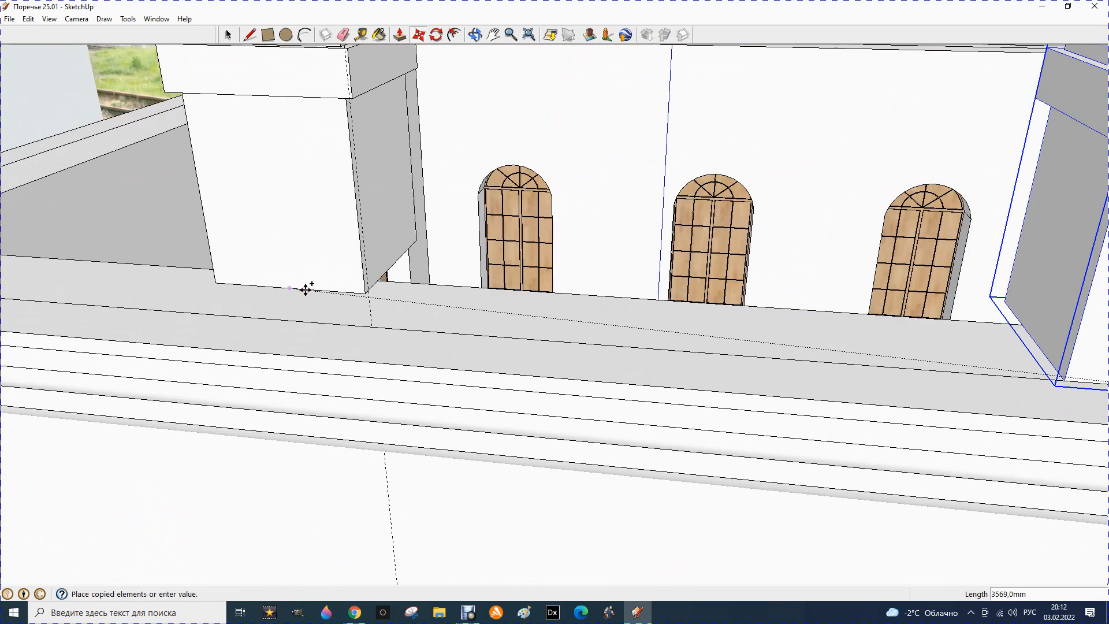
click(370, 325)
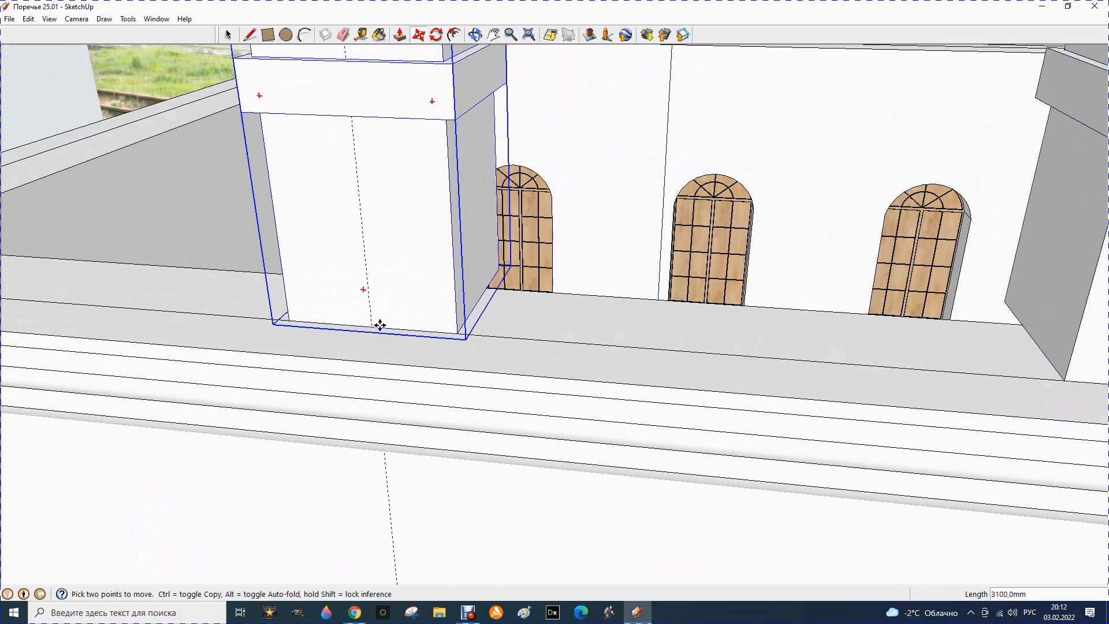
Copy the second post 3175 mm along the front parapet to the wing's outer front corner.
click(291, 321)
key(ctrl)
scroll(317, 318, down, 4)
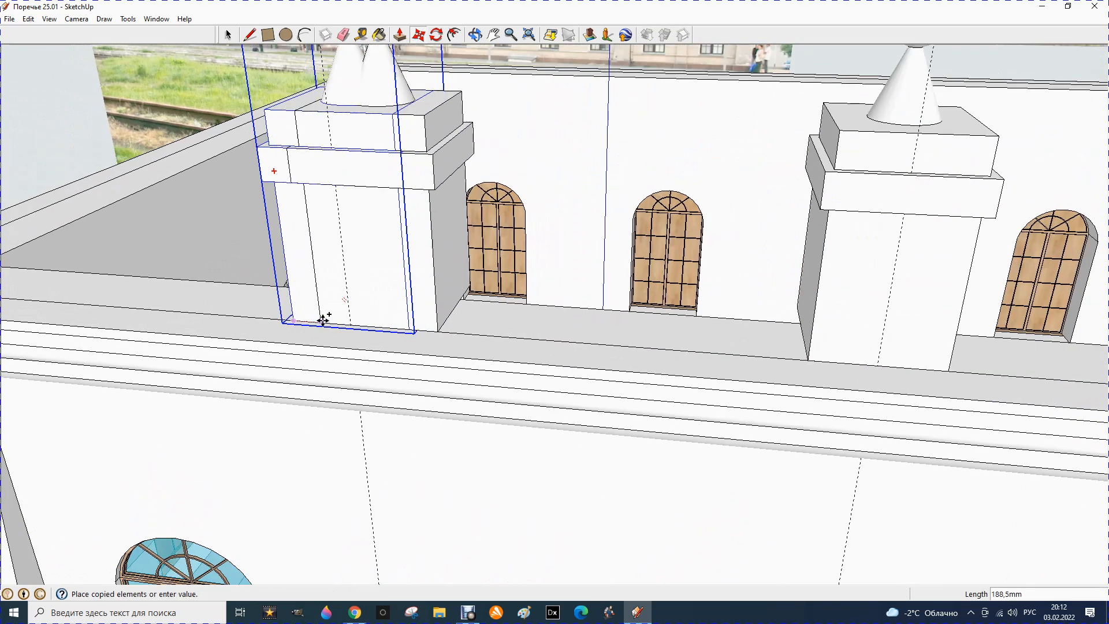
scroll(342, 313, up, 2)
scroll(342, 312, down, 4)
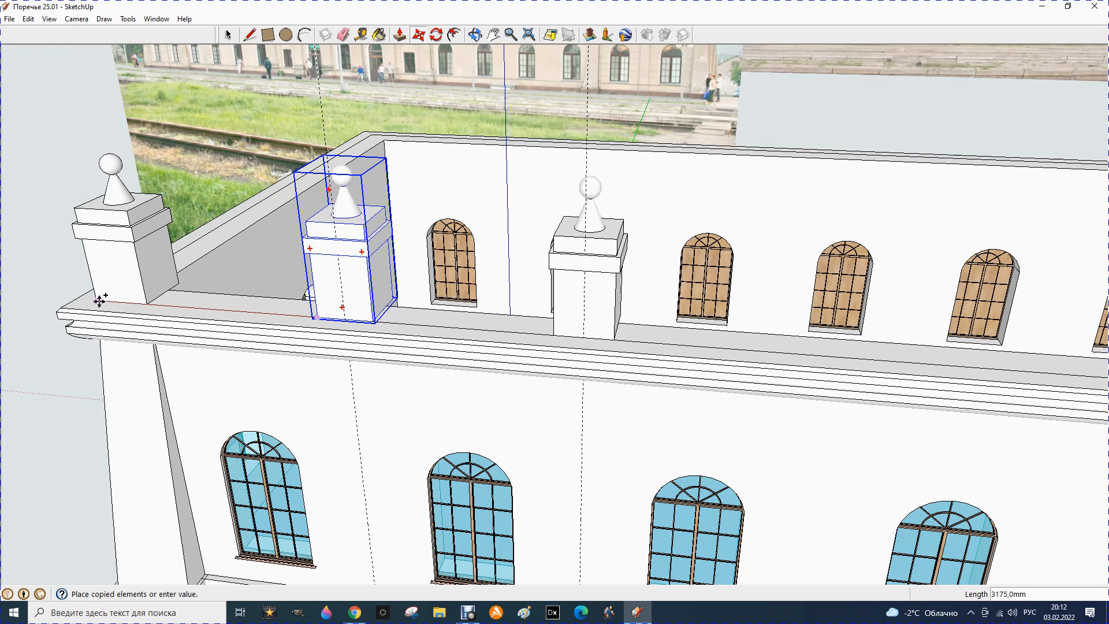
scroll(100, 300, up, 3)
click(99, 300)
Erase the two vertical guides running through the wing's front wall.
scroll(272, 302, down, 4)
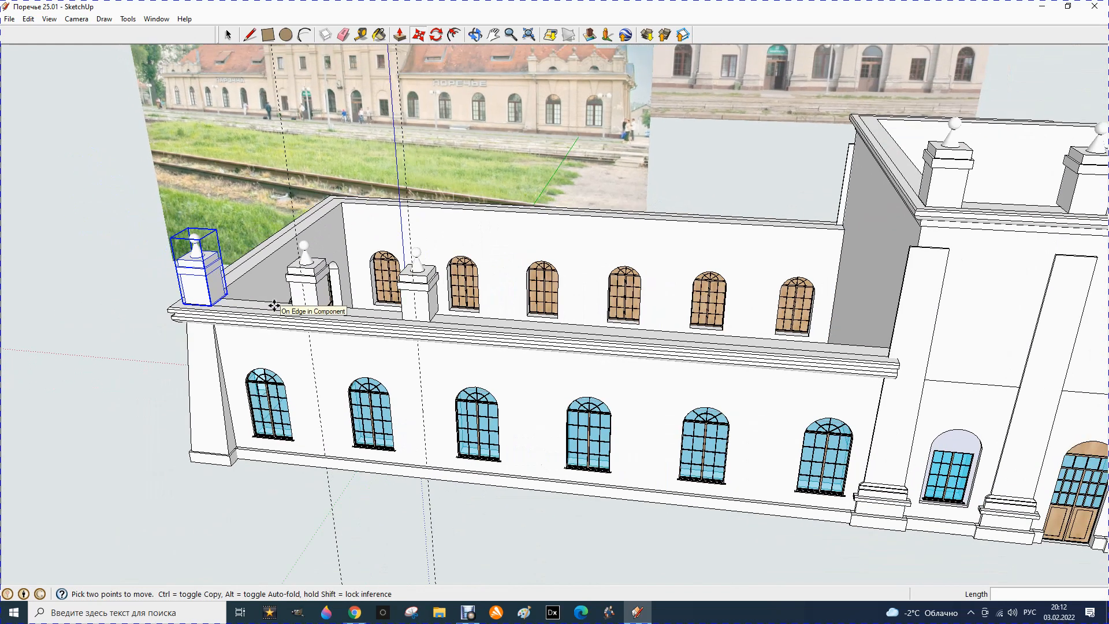
click(343, 35)
click(331, 506)
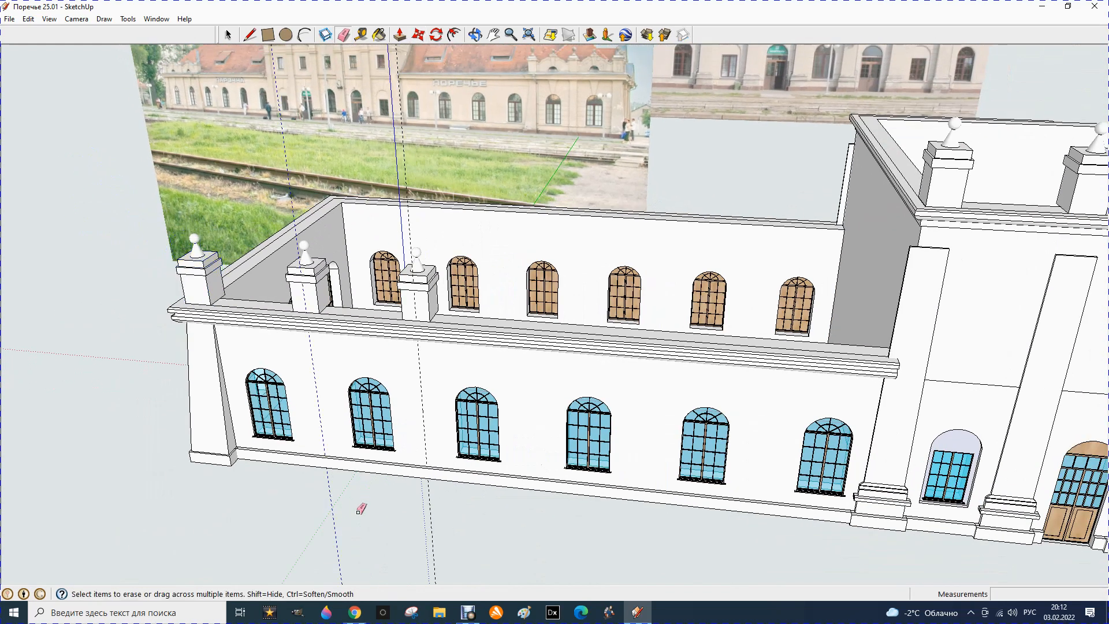
Place vertical guides on the wing's end wall, 950 mm toward the front corner from the rear-side window and from the door.
middle_drag(214, 399, 429, 430)
drag(434, 435, 520, 391)
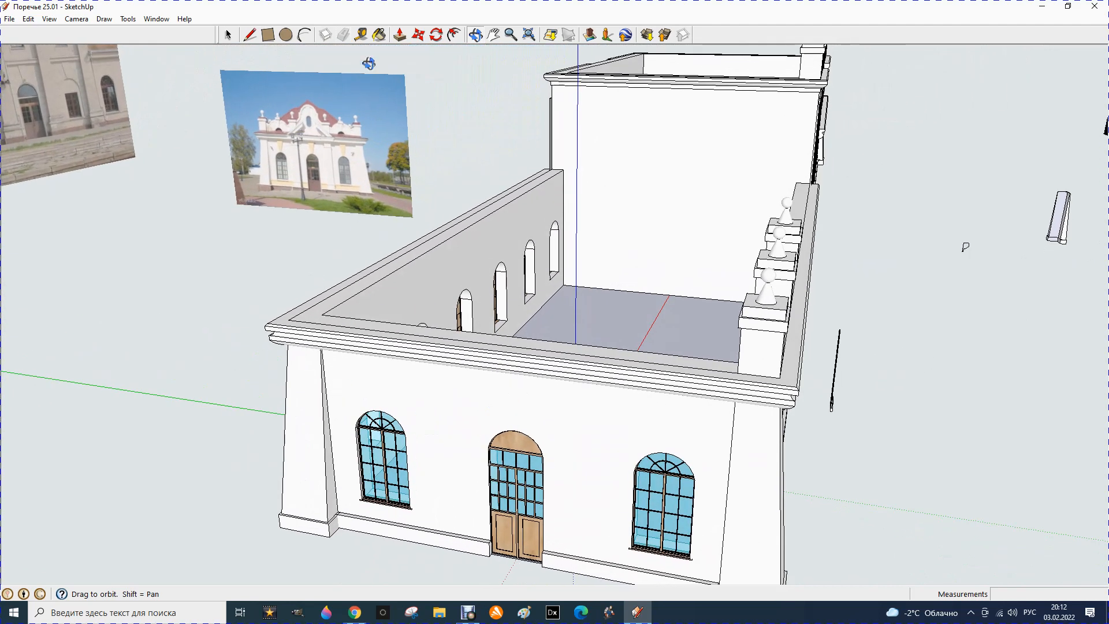
click(361, 35)
click(408, 446)
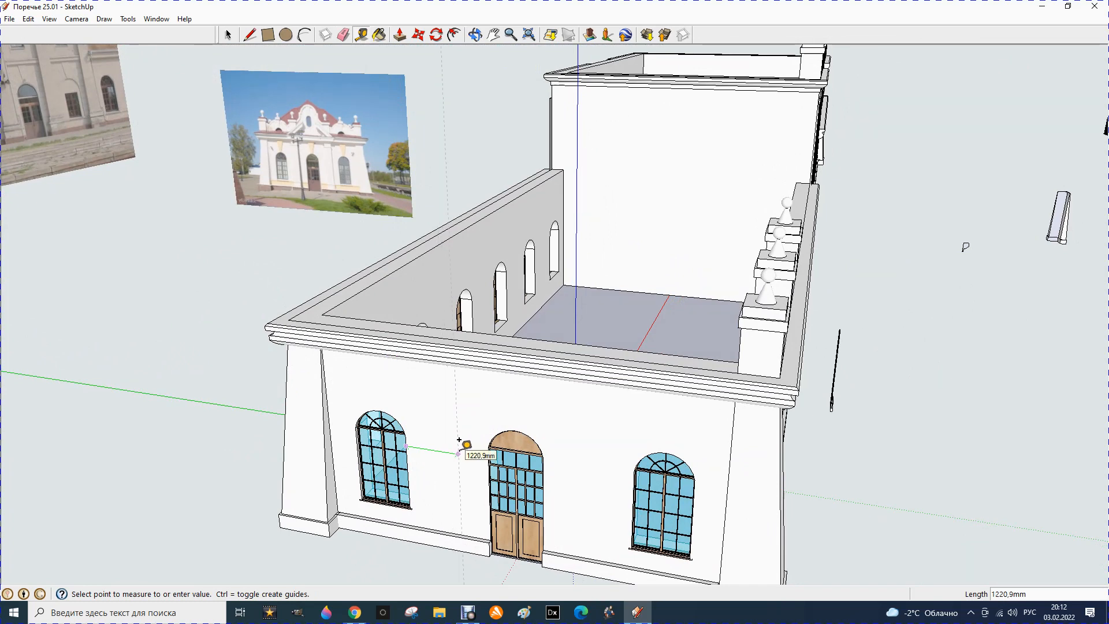
text(950)
key(Return)
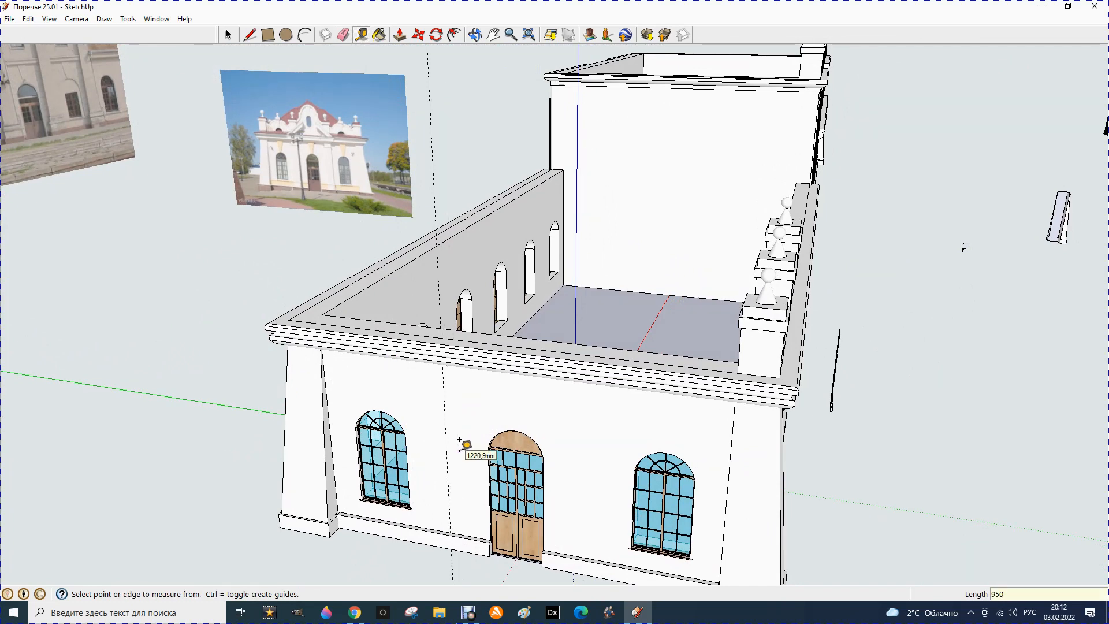
click(541, 502)
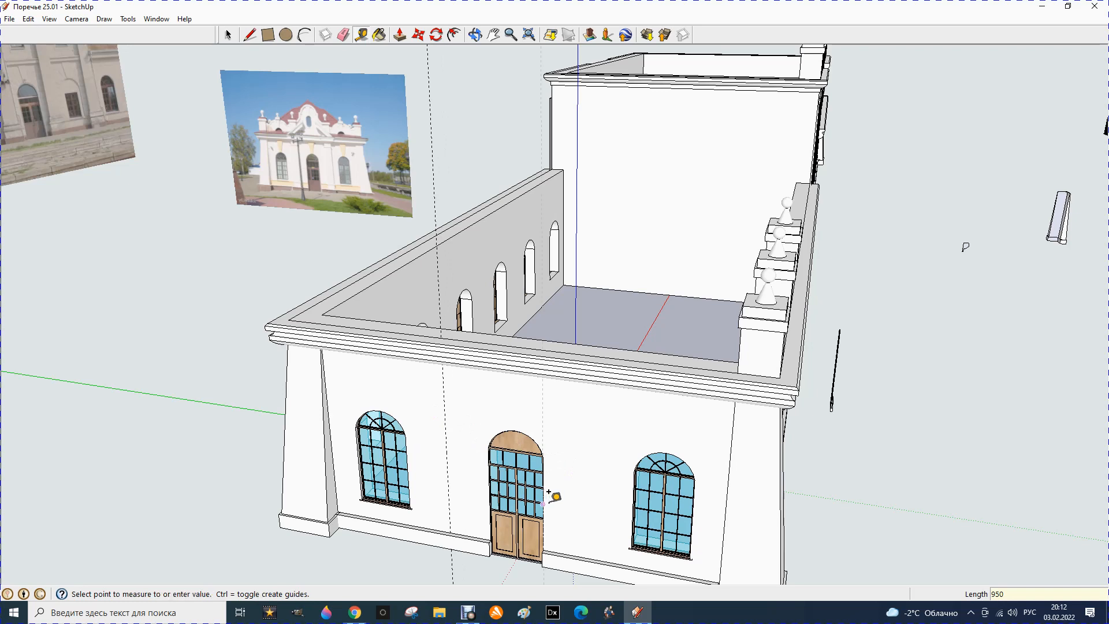
click(589, 498)
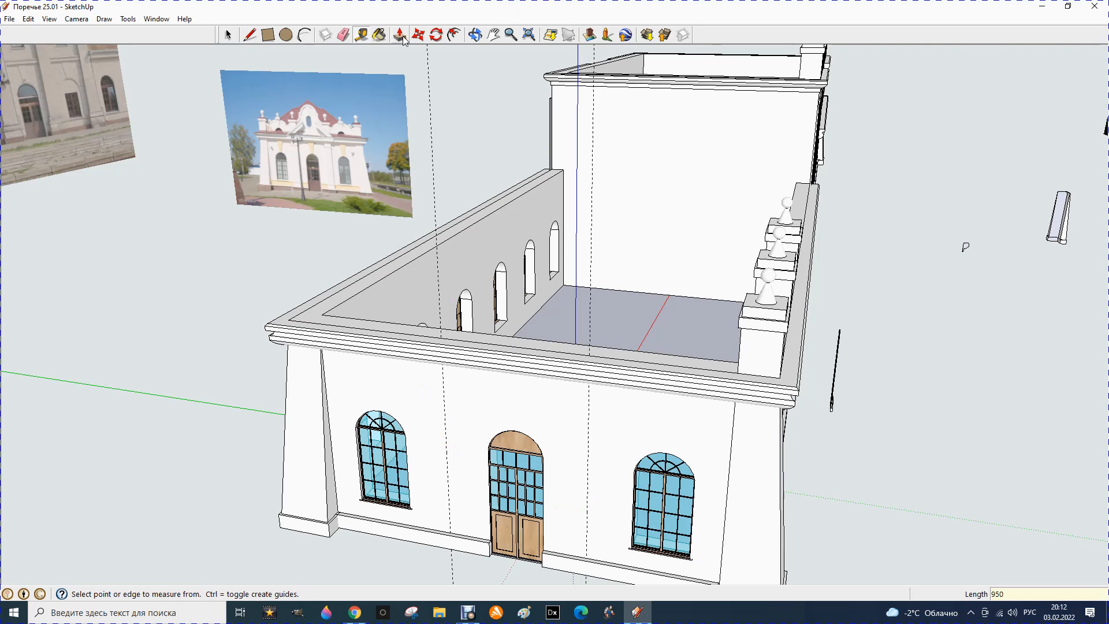
Copy the front corner post along the end parapet onto the nearer guide, and that copy 3100 mm onto the second guide.
click(228, 34)
click(753, 364)
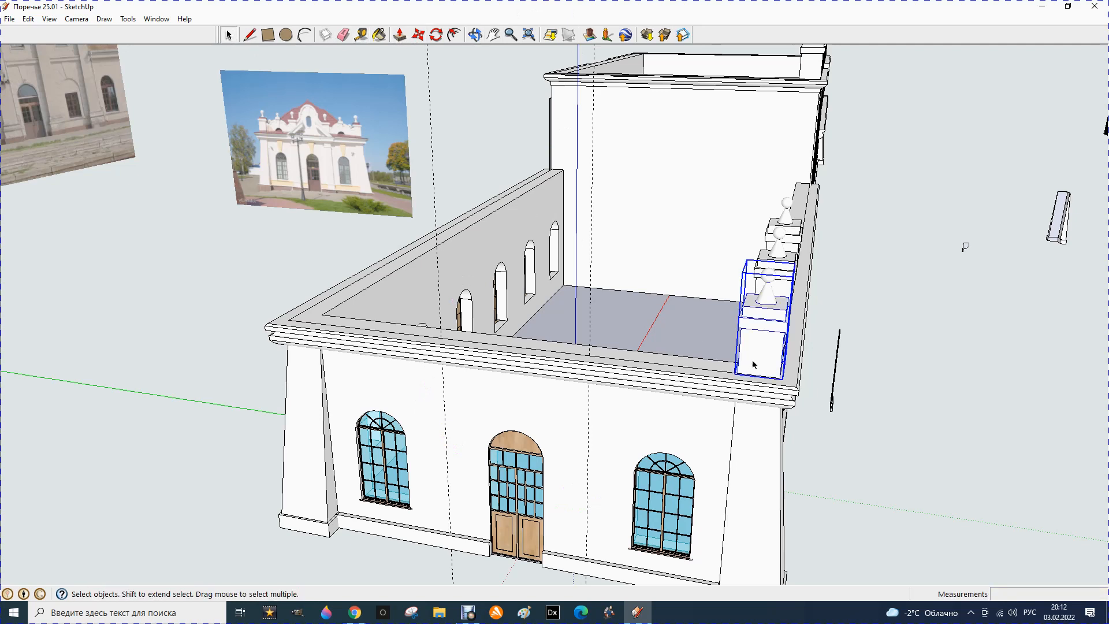
click(419, 36)
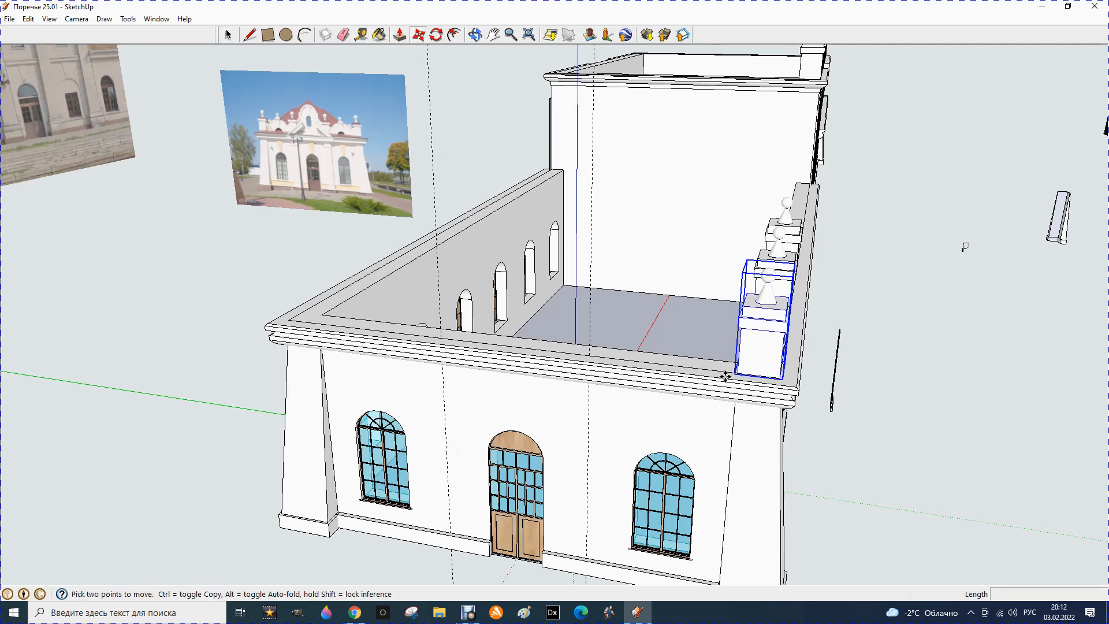
scroll(757, 377, up, 3)
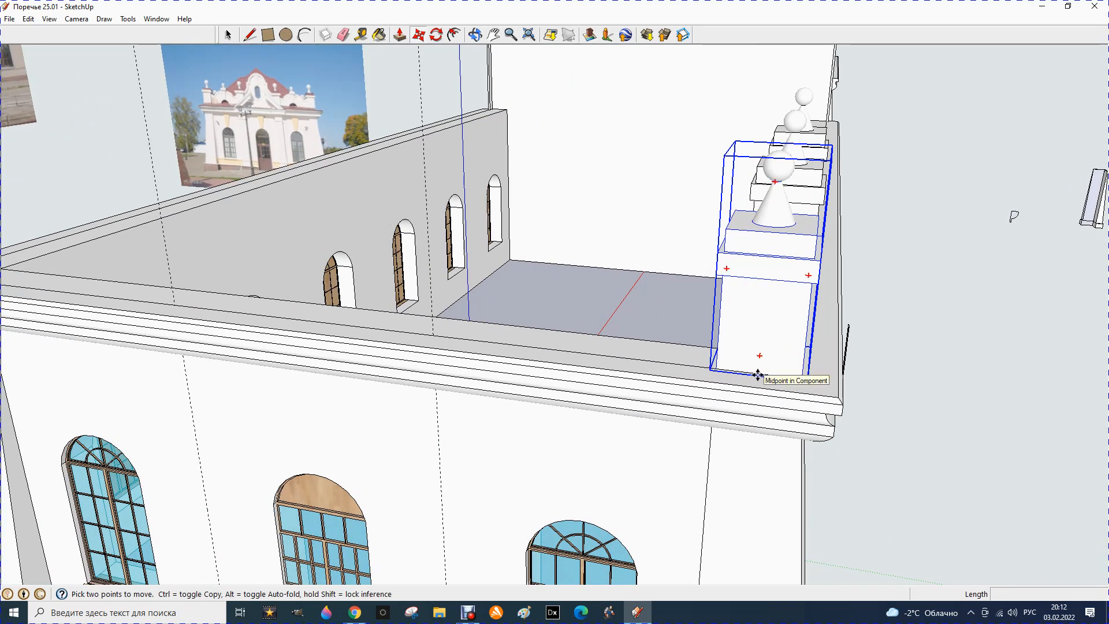
key(ctrl)
click(752, 372)
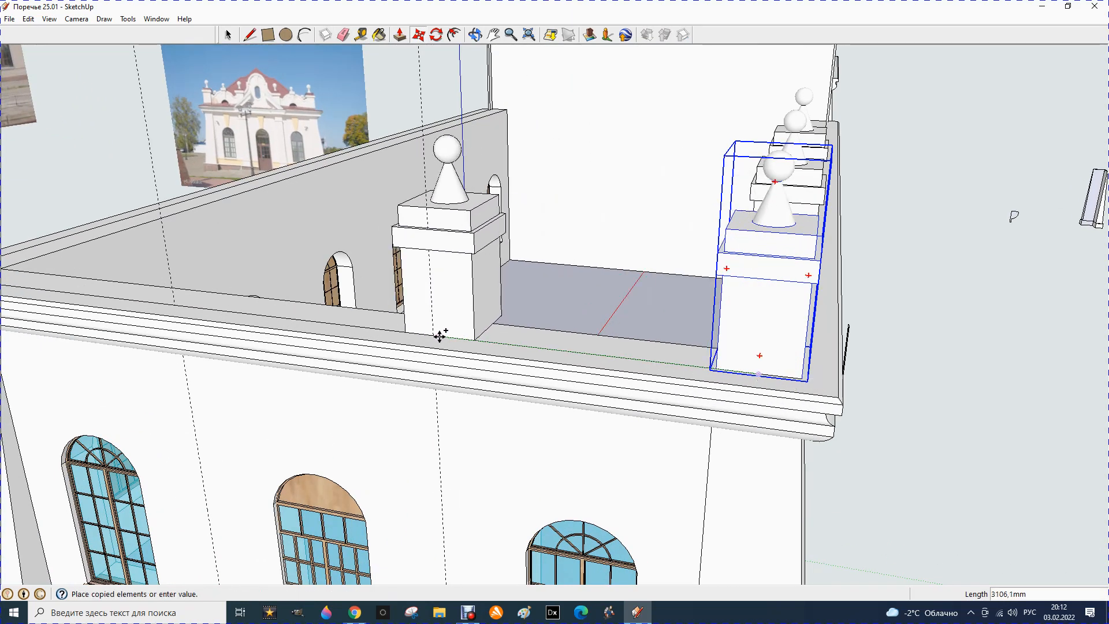
click(434, 333)
click(434, 334)
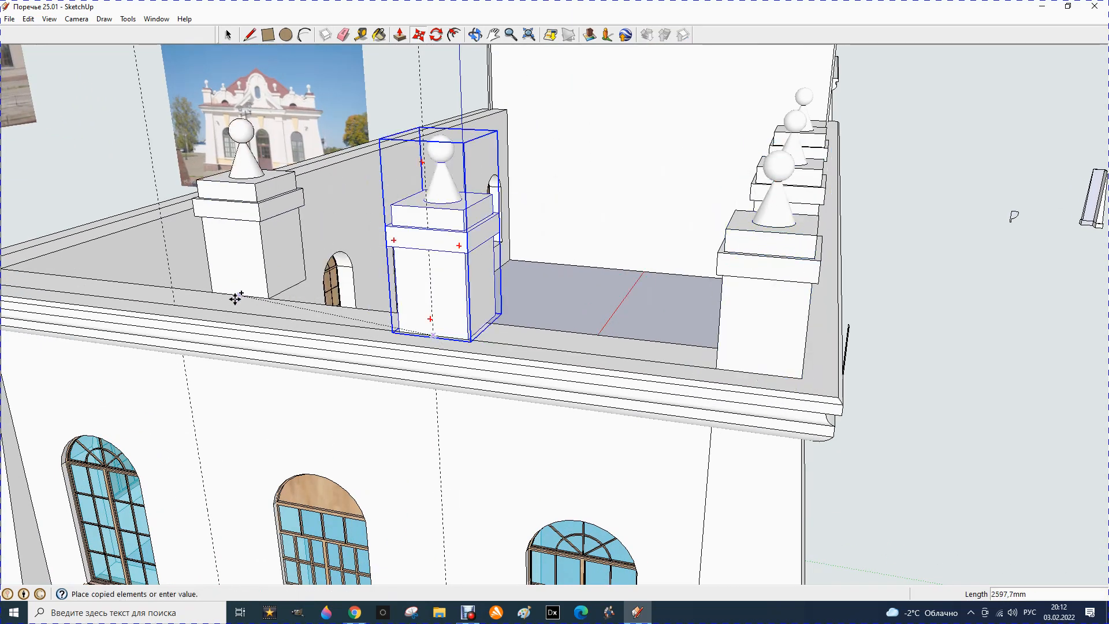
click(174, 307)
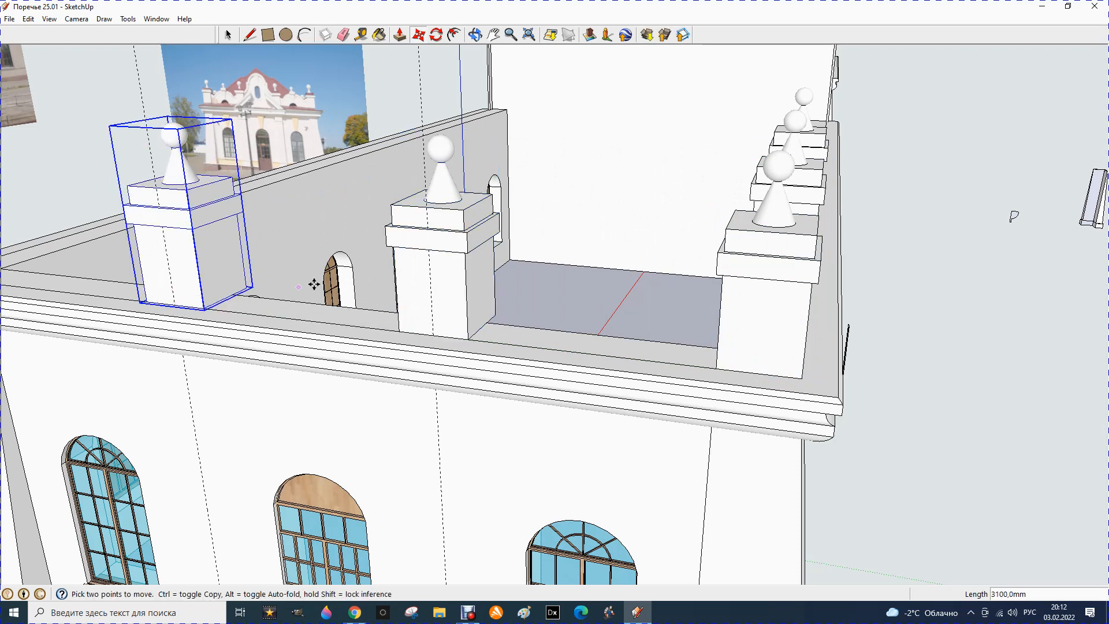
Copy the post on the second guide along the end parapet to the wing's rear outer corner.
scroll(584, 245, down, 3)
scroll(221, 245, up, 5)
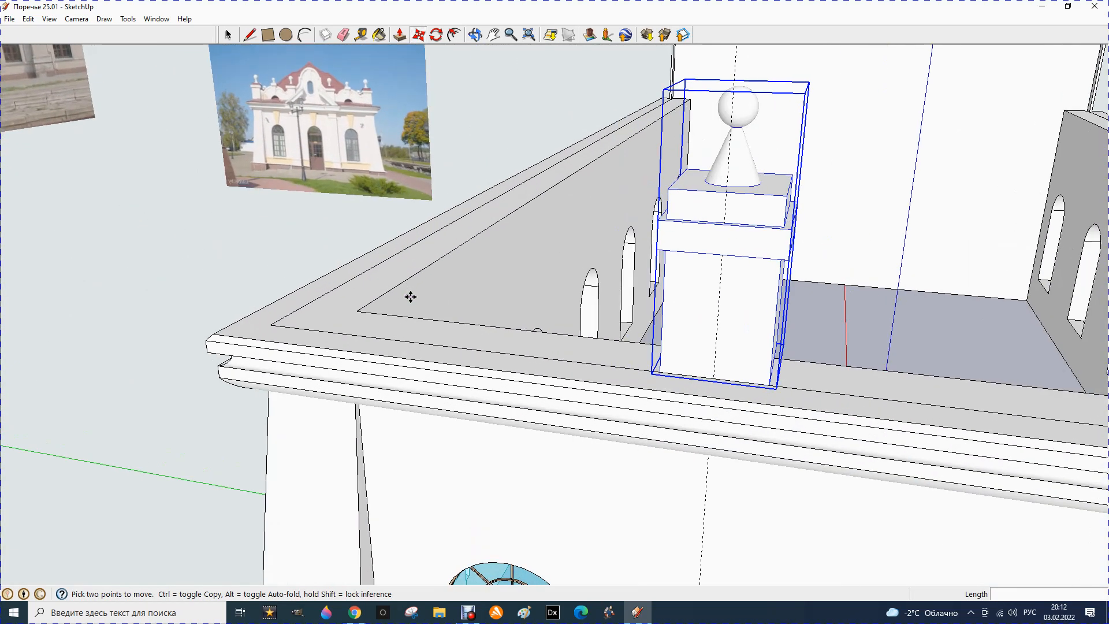
click(659, 372)
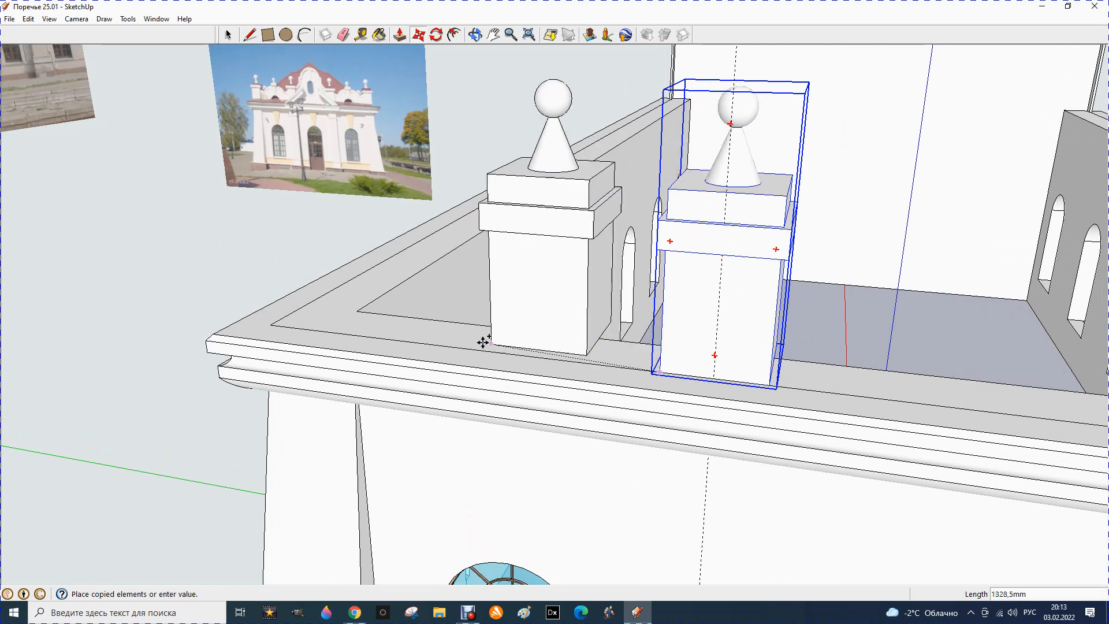
click(274, 325)
Erase the two vertical guides running through the wing's end wall.
scroll(353, 224, down, 6)
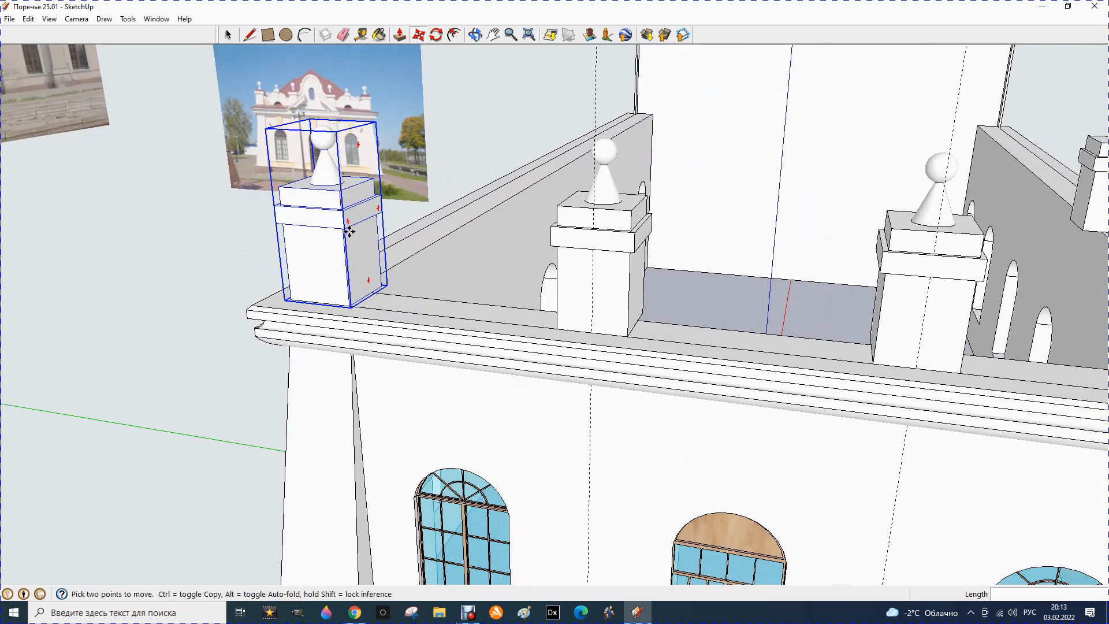
scroll(365, 220, down, 2)
click(343, 35)
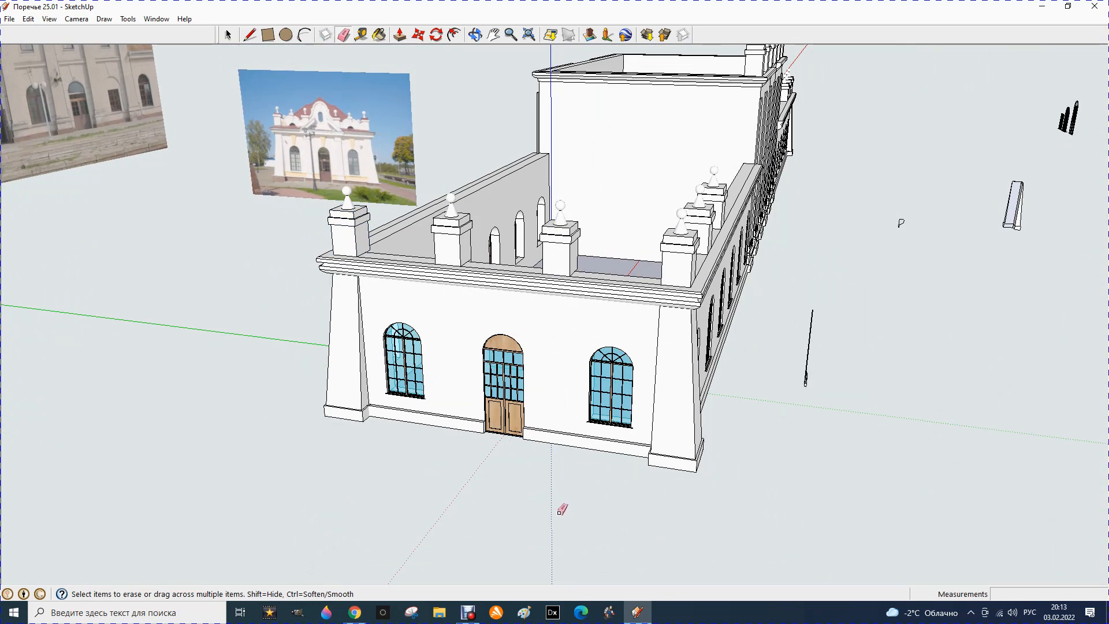
Place a vertical guide on the wing's rear wall, 950 mm toward the outer corner from the second window's edge.
click(474, 35)
drag(306, 129, 867, 312)
scroll(866, 312, up, 4)
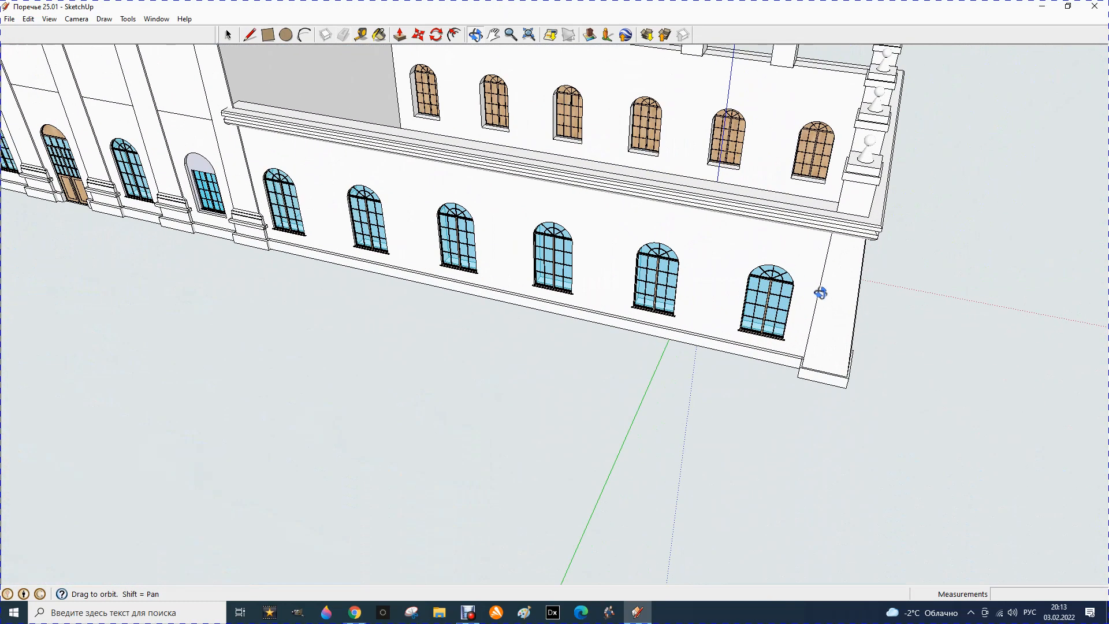
click(360, 35)
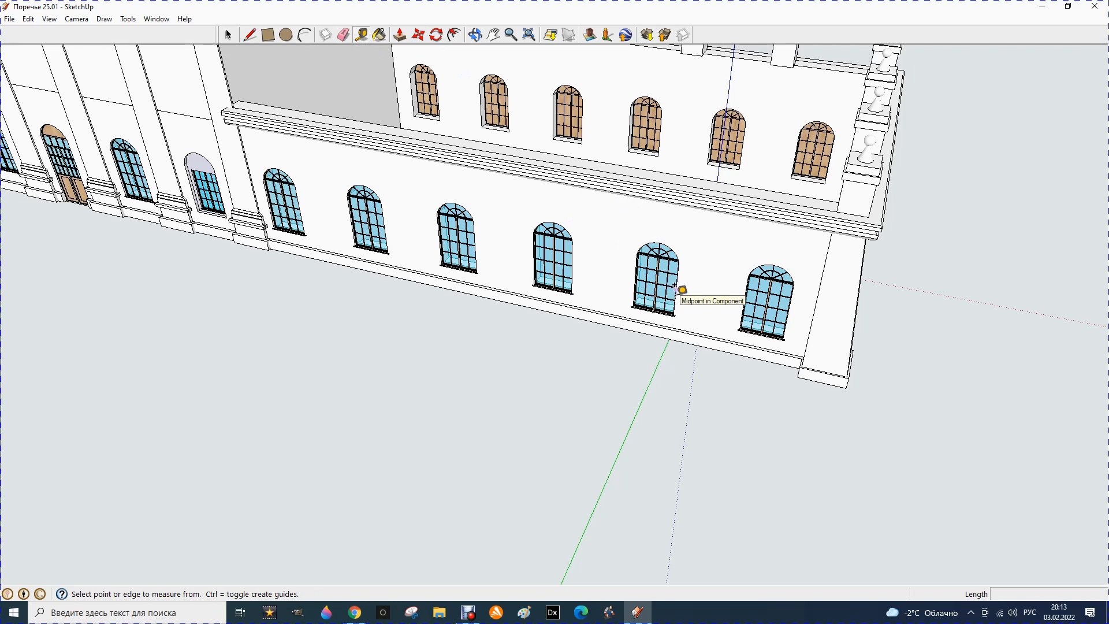
click(676, 290)
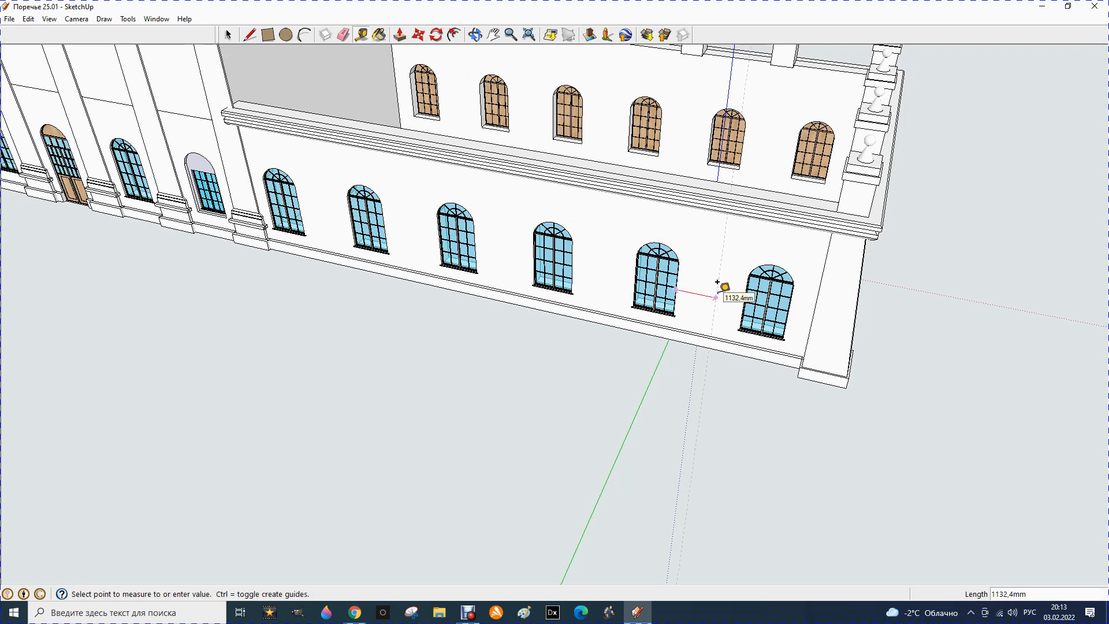
click(717, 283)
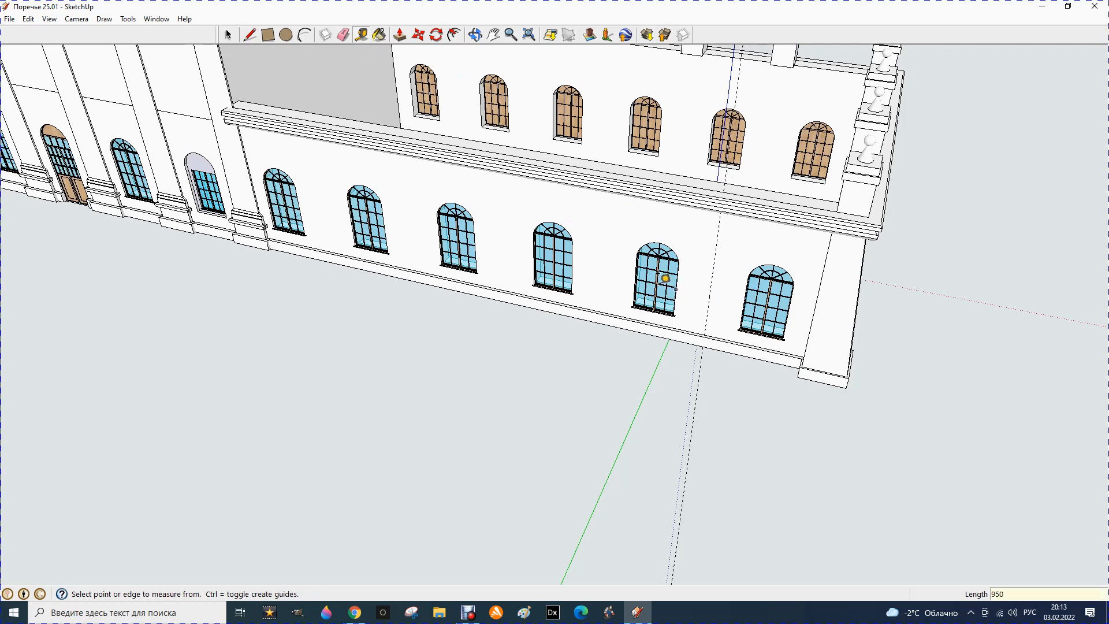
Place a second vertical guide on the wing's rear wall, 950 mm toward the outer corner from the third window's edge.
click(572, 276)
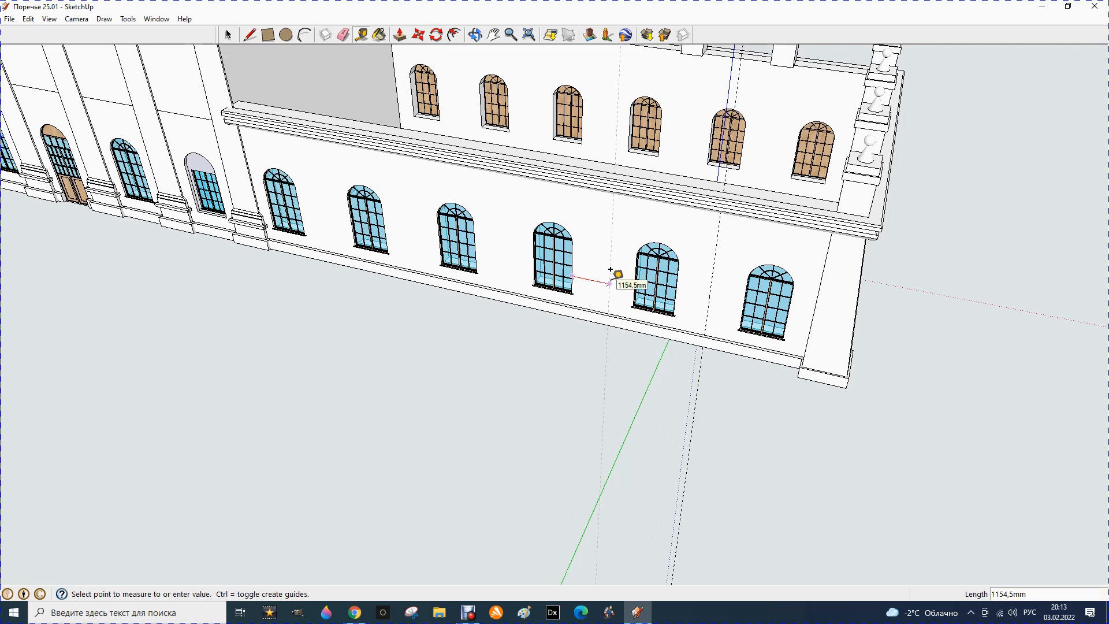
key(Return)
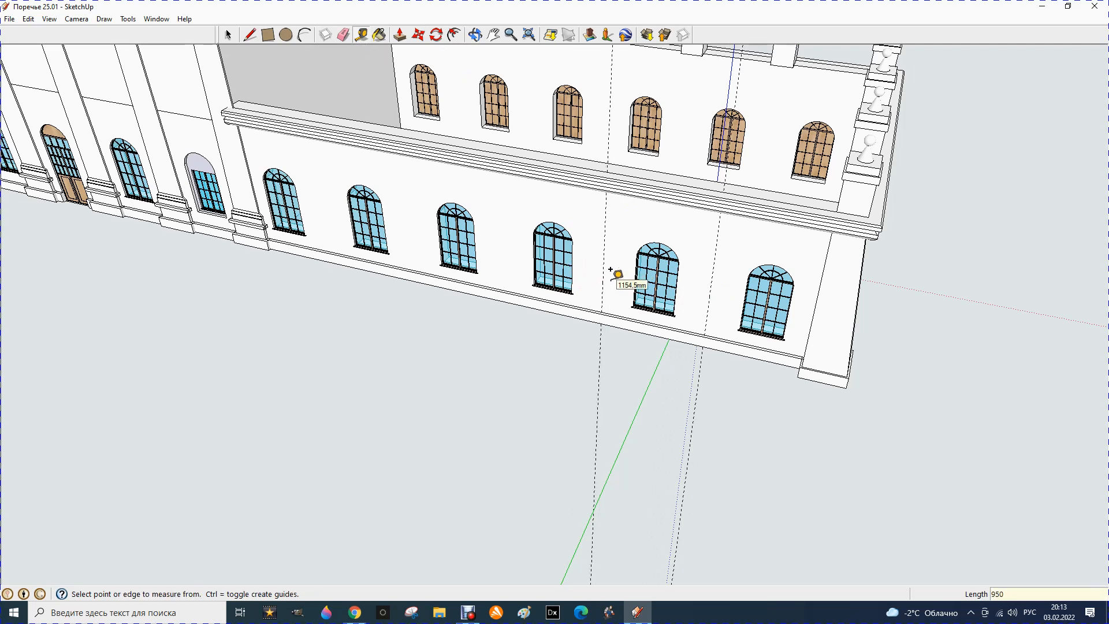
Copy the rear corner post along the rear parapet onto the nearer guide, and that copy 3100 mm onto the second guide.
scroll(639, 149, up, 3)
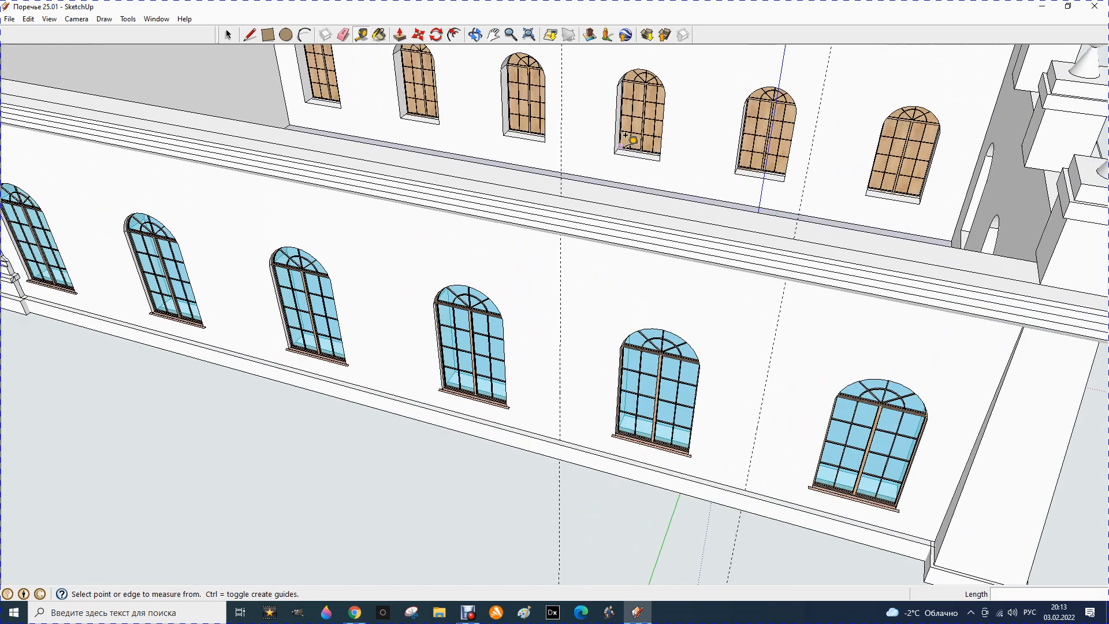
scroll(296, 151, up, 2)
scroll(296, 152, down, 2)
click(228, 36)
click(930, 266)
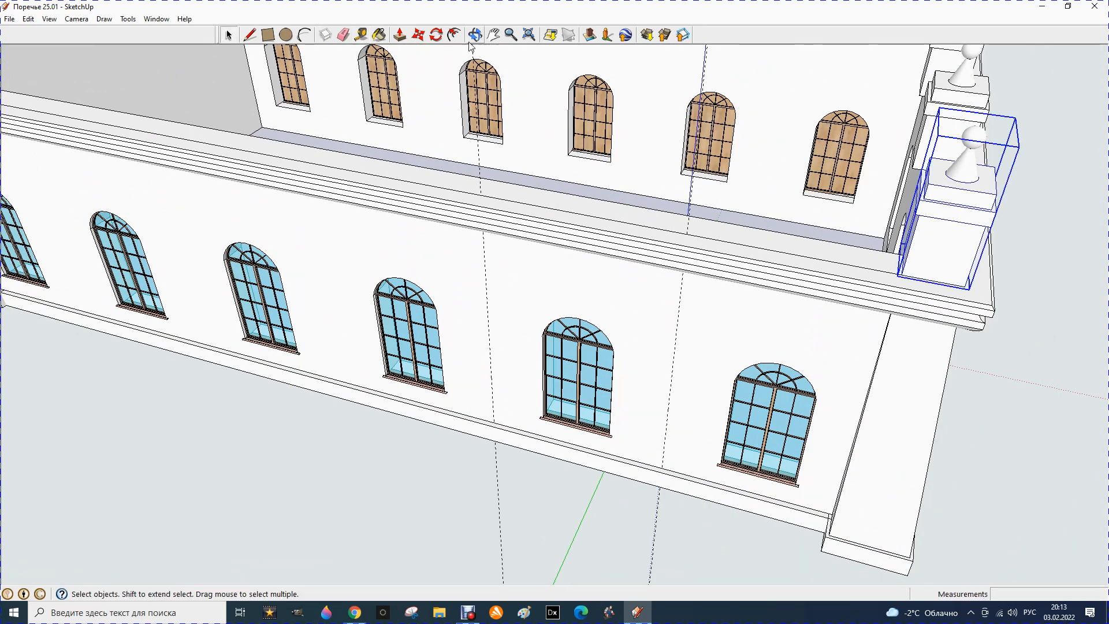
click(418, 35)
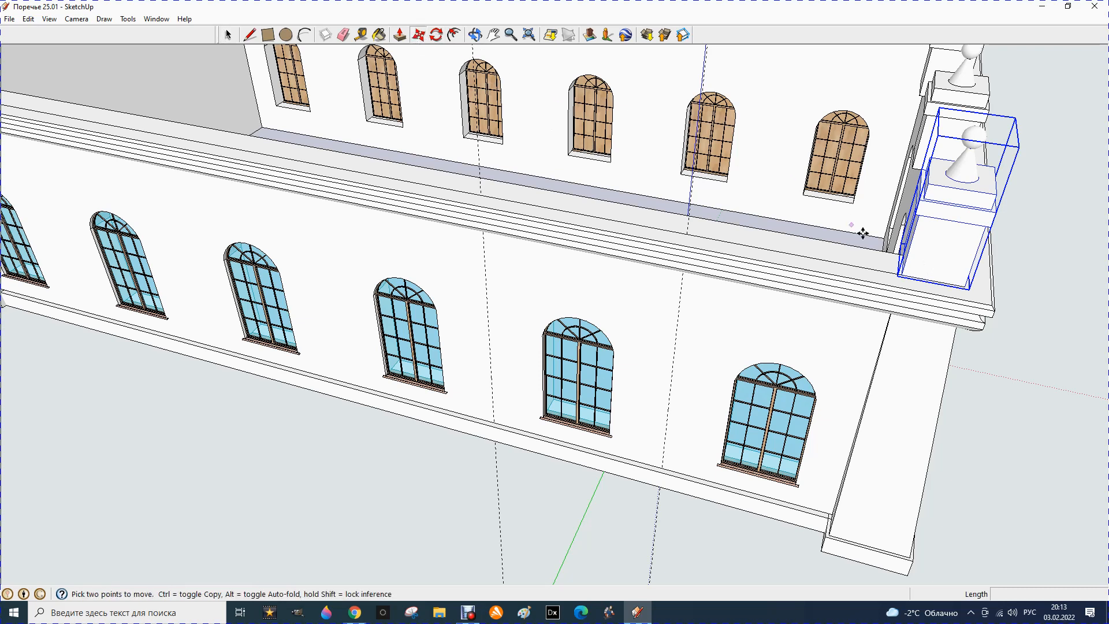
click(940, 281)
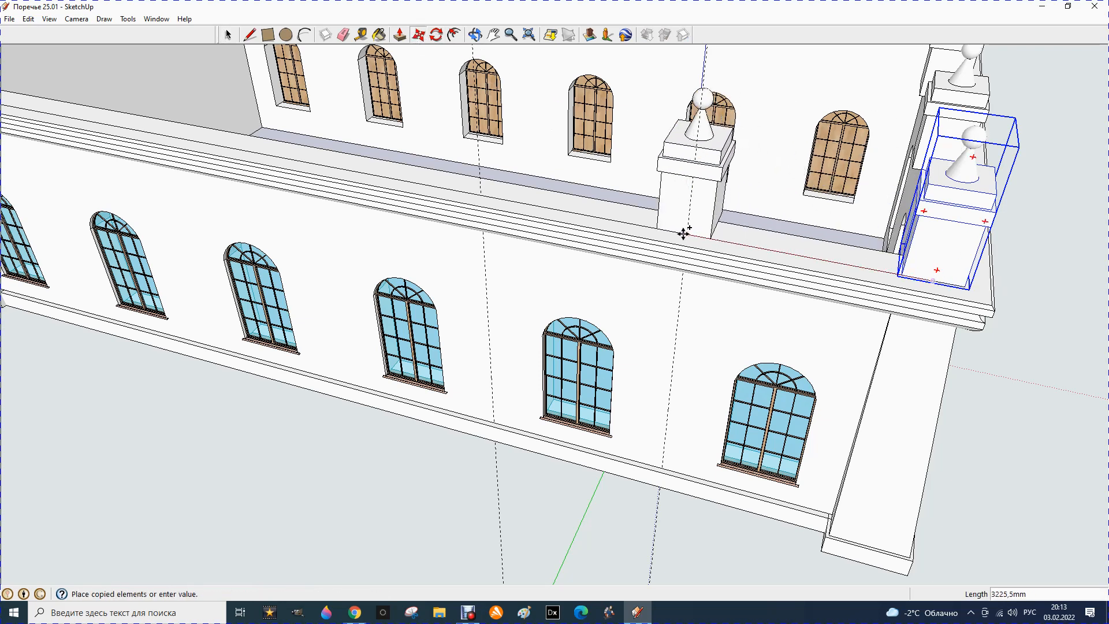
key(Escape)
click(688, 235)
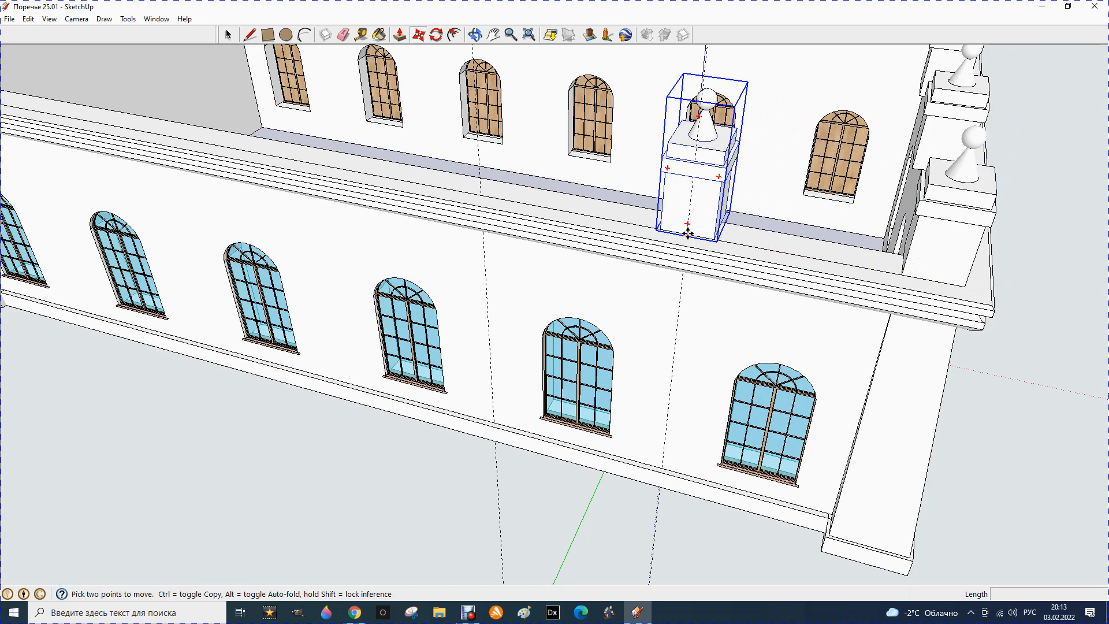
key(ctrl)
click(481, 193)
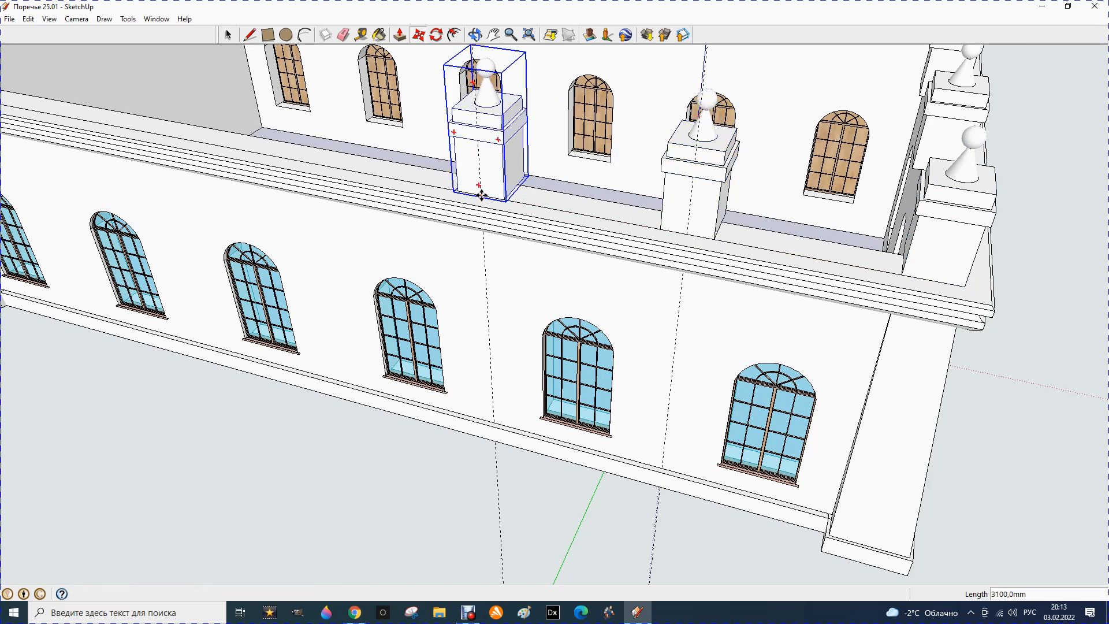
Erase the two vertical guides running through this wing's rear wall.
scroll(585, 241, down, 3)
click(343, 35)
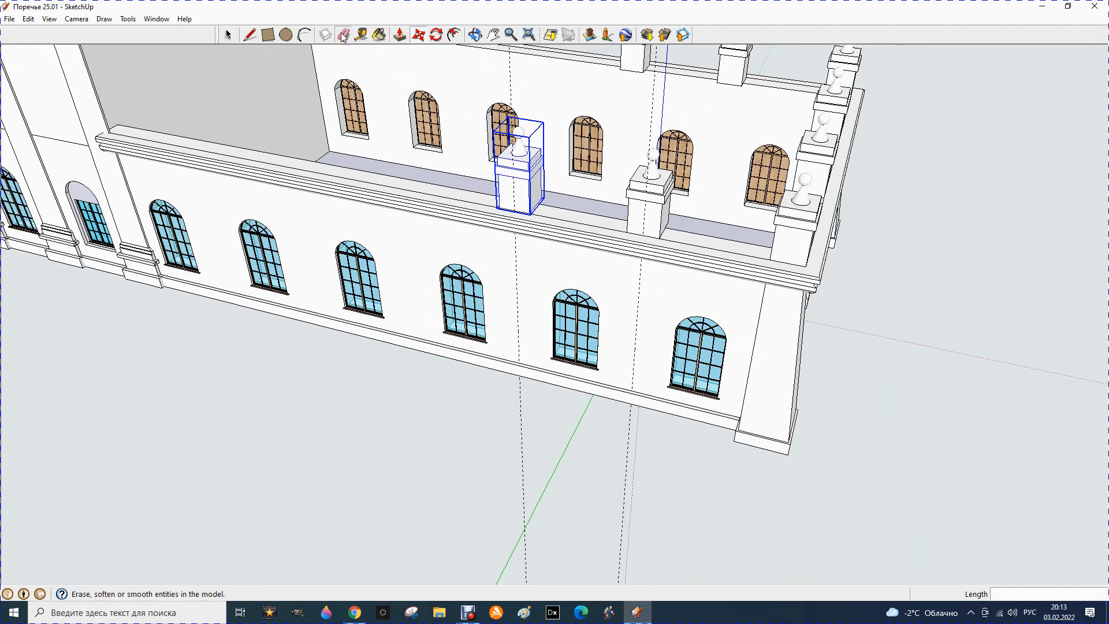
click(624, 461)
Place two vertical guides on the opposite wing's rear wall, 950 mm inward from the inner edges of the two outermost windows.
click(475, 35)
drag(278, 198, 830, 271)
scroll(830, 270, down, 5)
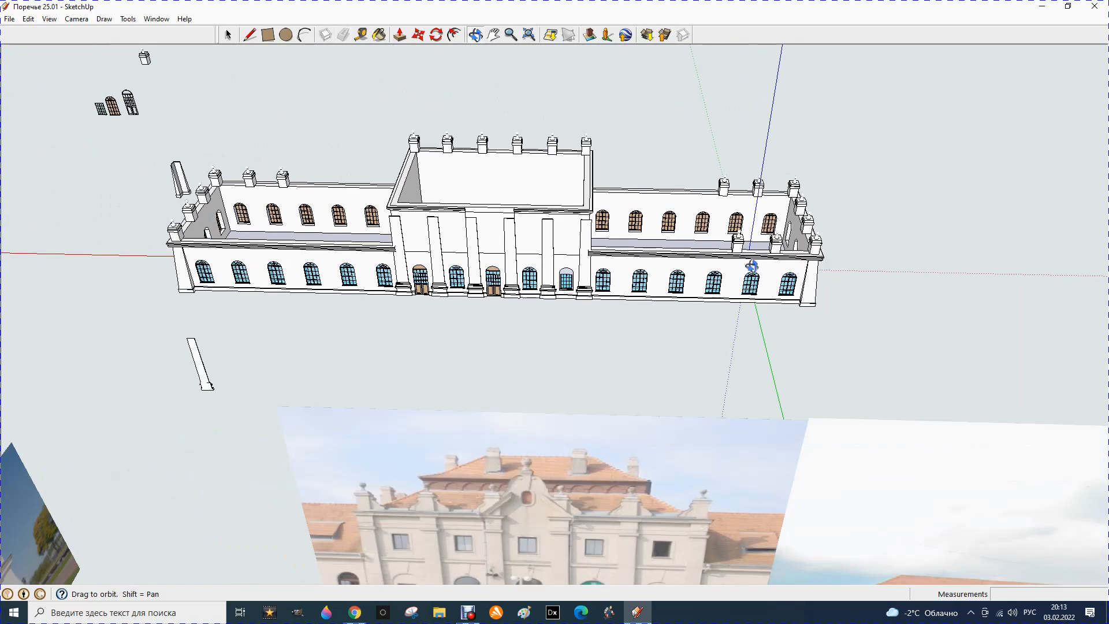
scroll(193, 275, up, 5)
scroll(193, 275, up, 5)
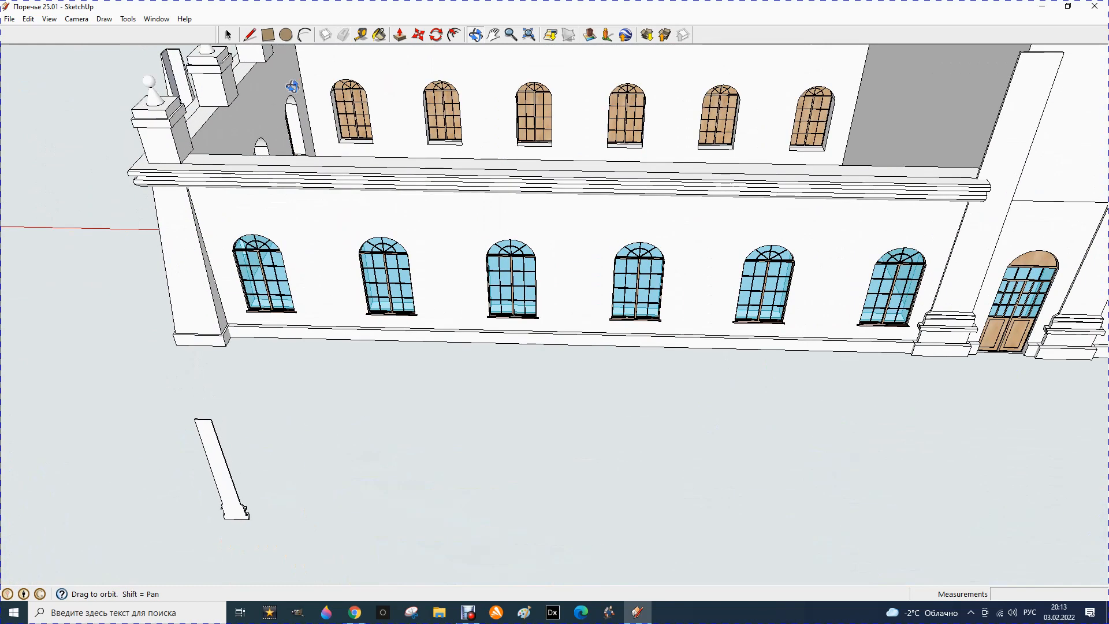
click(360, 35)
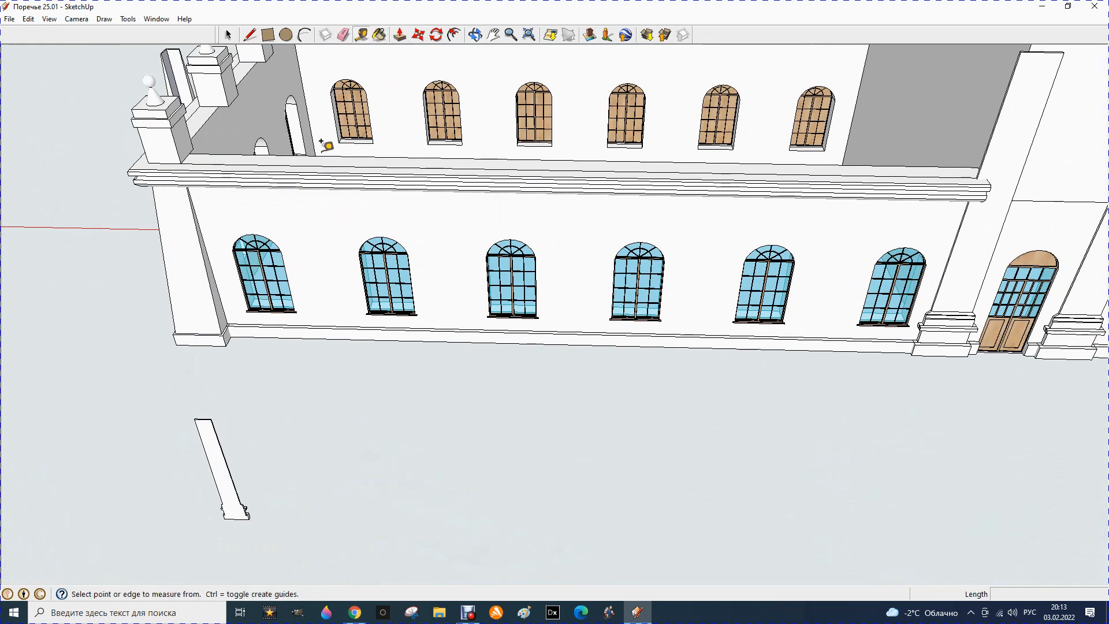
click(287, 274)
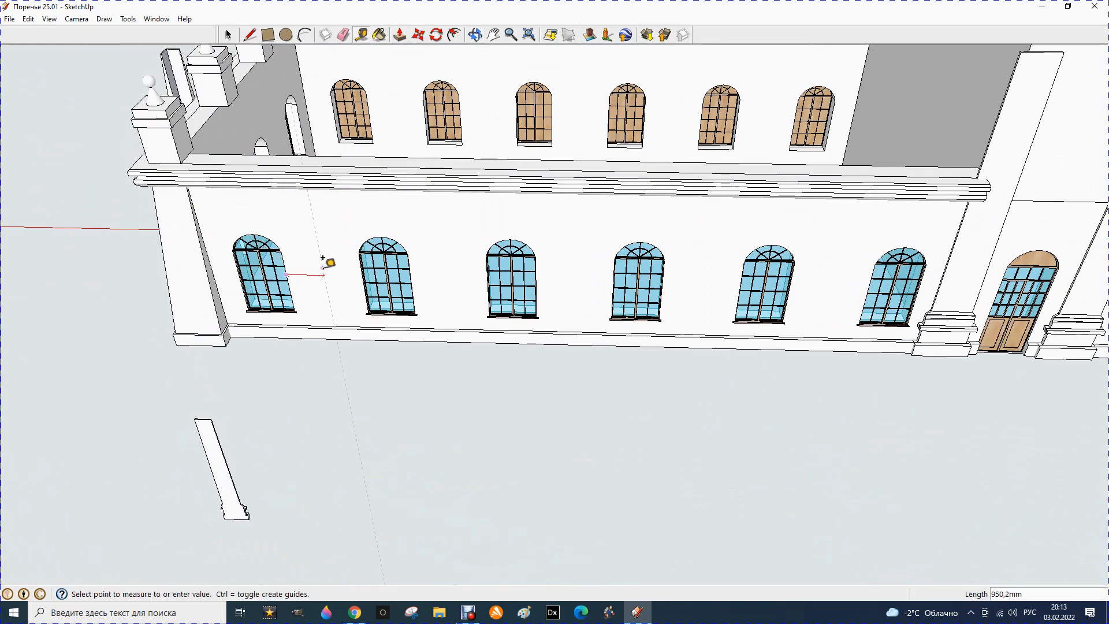
text(950)
key(Return)
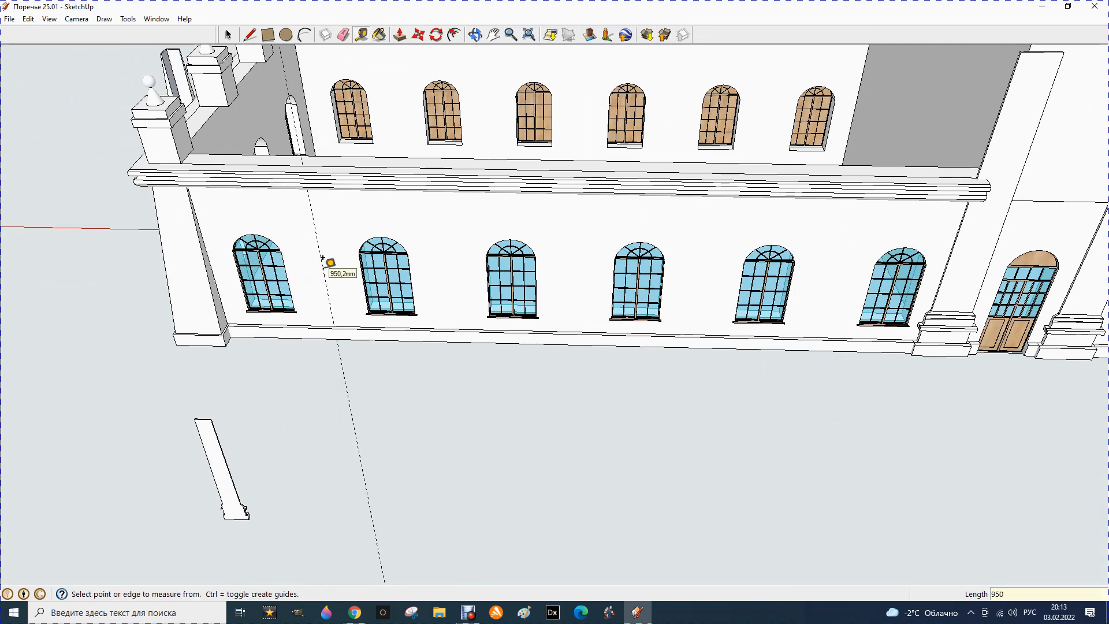
click(412, 284)
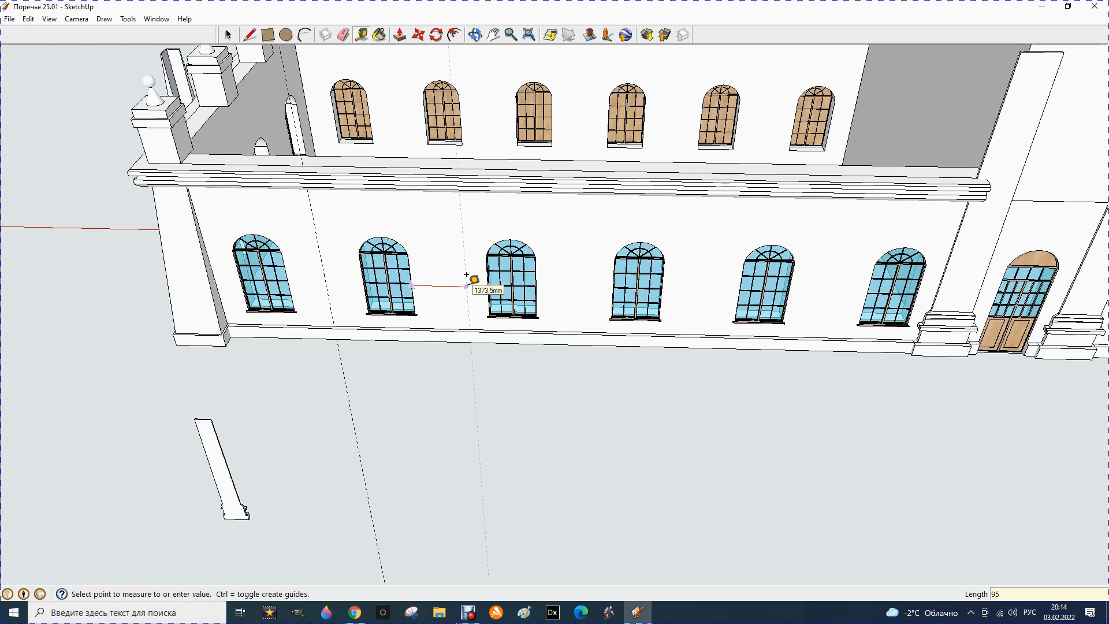
key(Return)
Copy the opposite wing's rear corner post 3175 mm along the parapet onto the first guide, and that copy onto the second guide.
scroll(429, 279, down, 1)
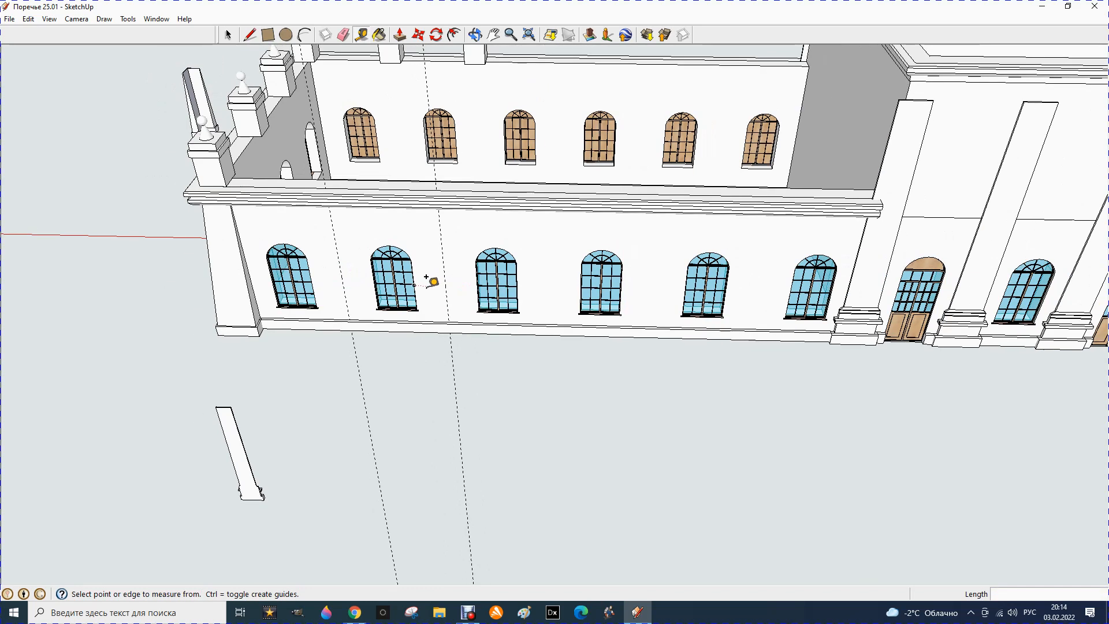
click(228, 35)
click(215, 172)
click(418, 35)
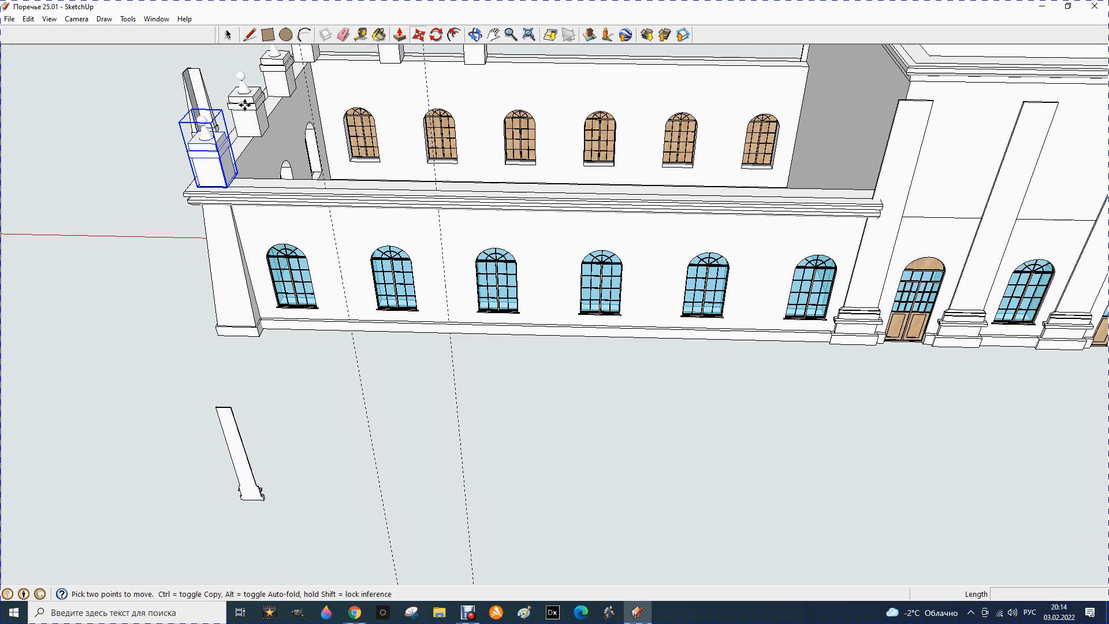
scroll(220, 216, up, 2)
scroll(220, 216, up, 3)
click(194, 212)
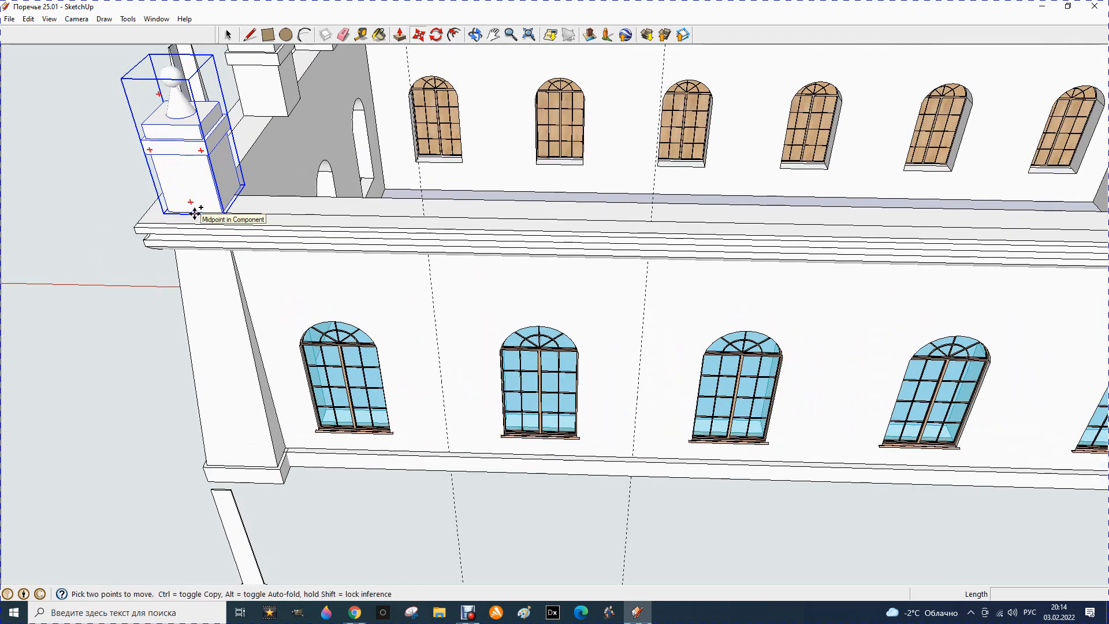
key(ctrl)
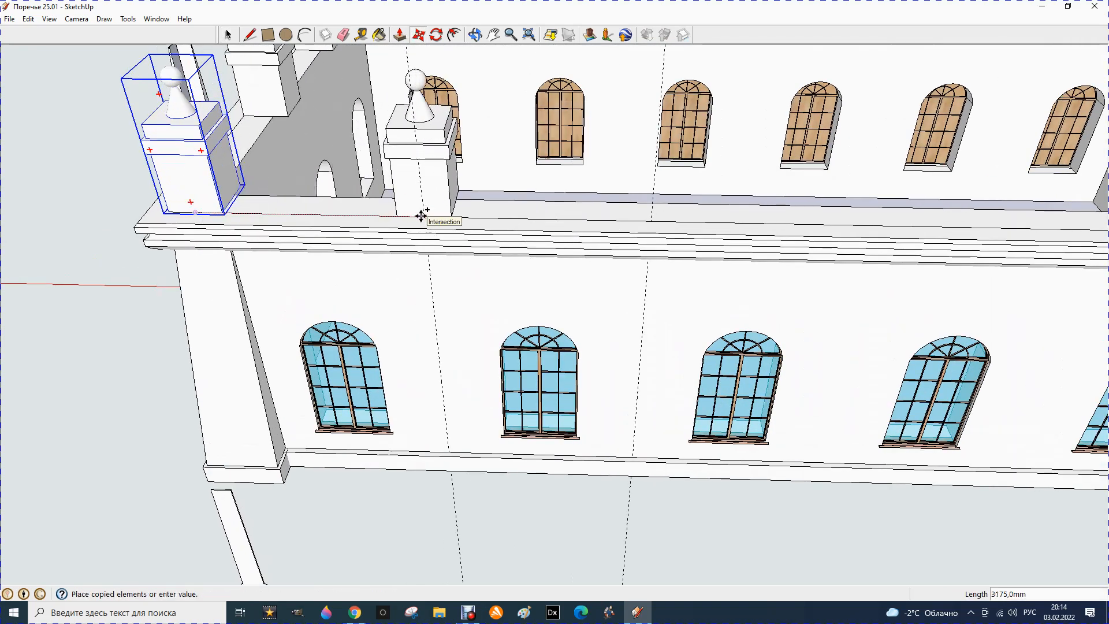
click(424, 216)
click(424, 216)
key(ctrl)
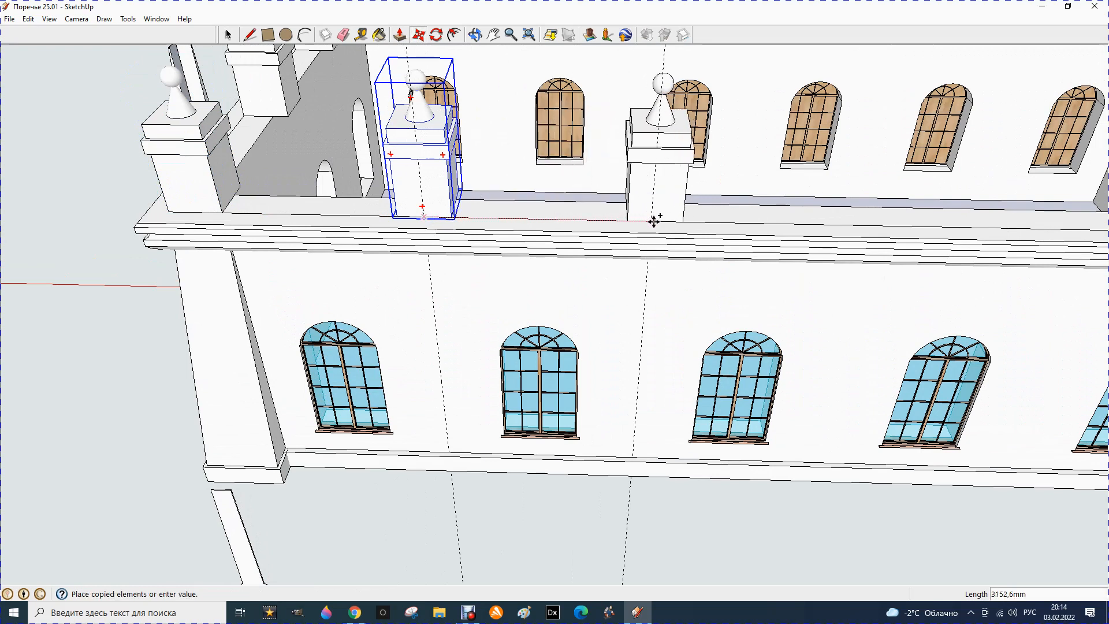
click(650, 220)
Erase both vertical guides from the opposite wing's rear wall.
scroll(344, 275, down, 5)
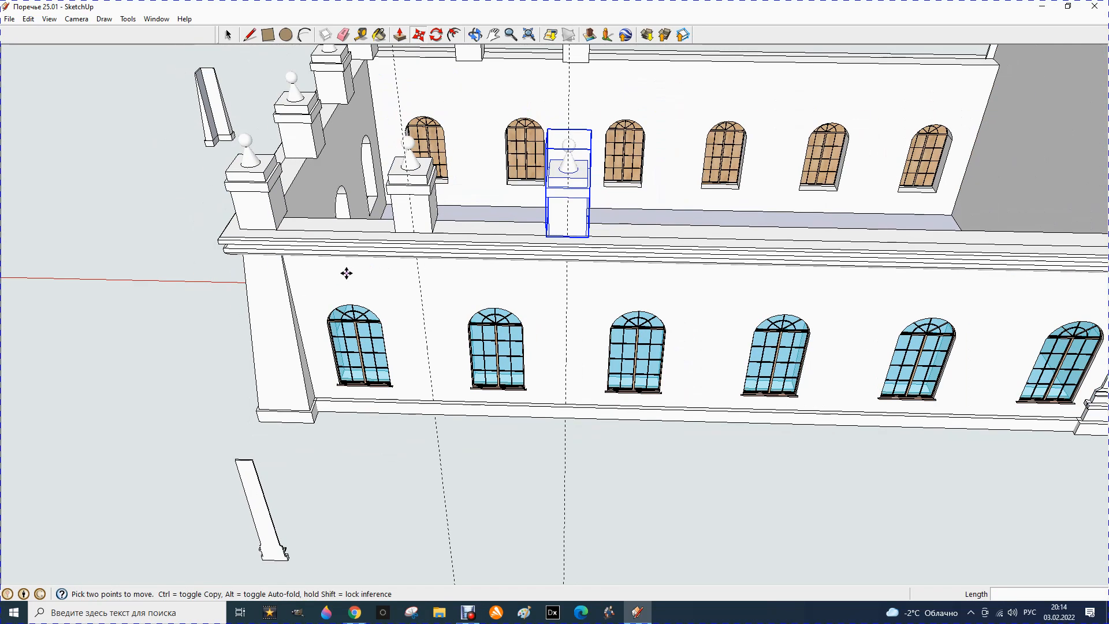
scroll(337, 283, down, 3)
key(e)
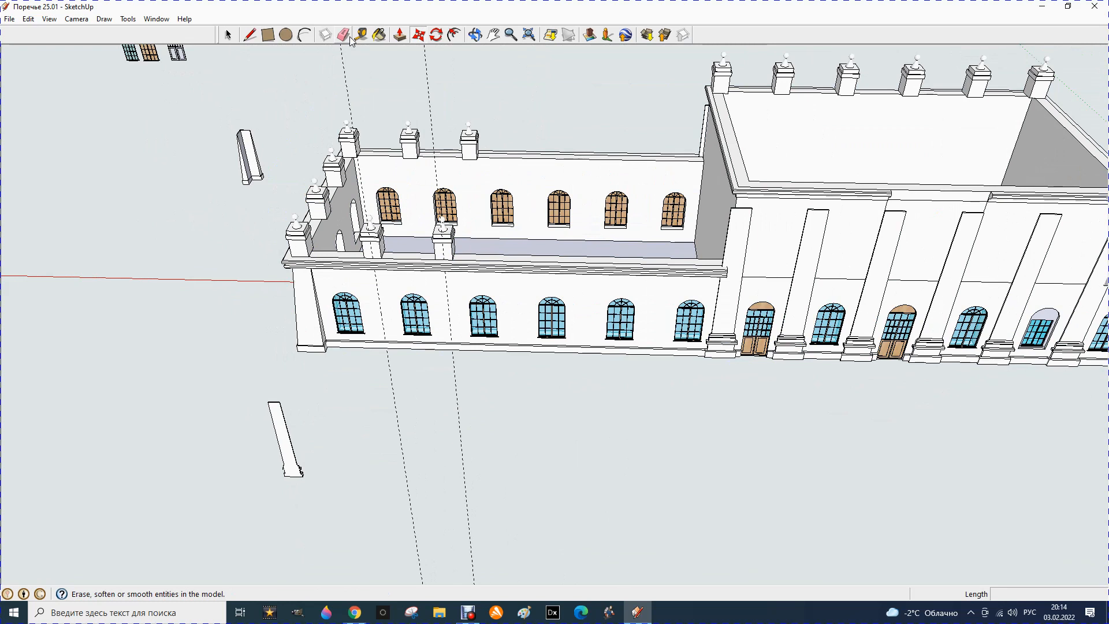
mouse_move(412, 477)
mouse_down()
mouse_move(415, 448)
mouse_move(469, 450)
mouse_up()
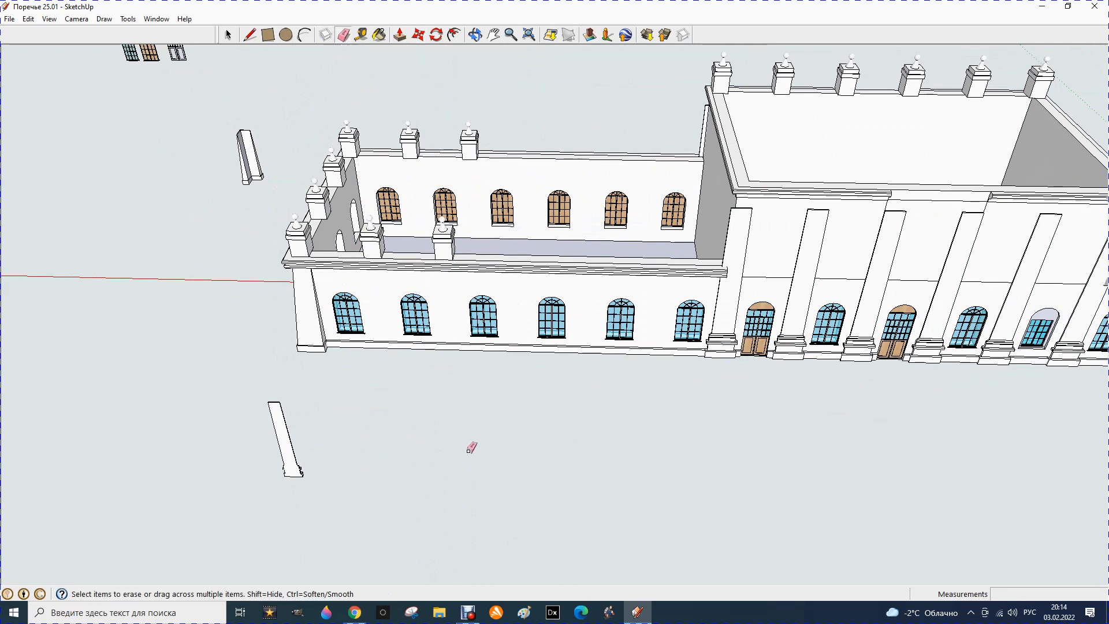
Copy the central block's front corner post 9450 mm across to the rear corner on the same side.
scroll(389, 414, down, 3)
scroll(606, 337, up, 5)
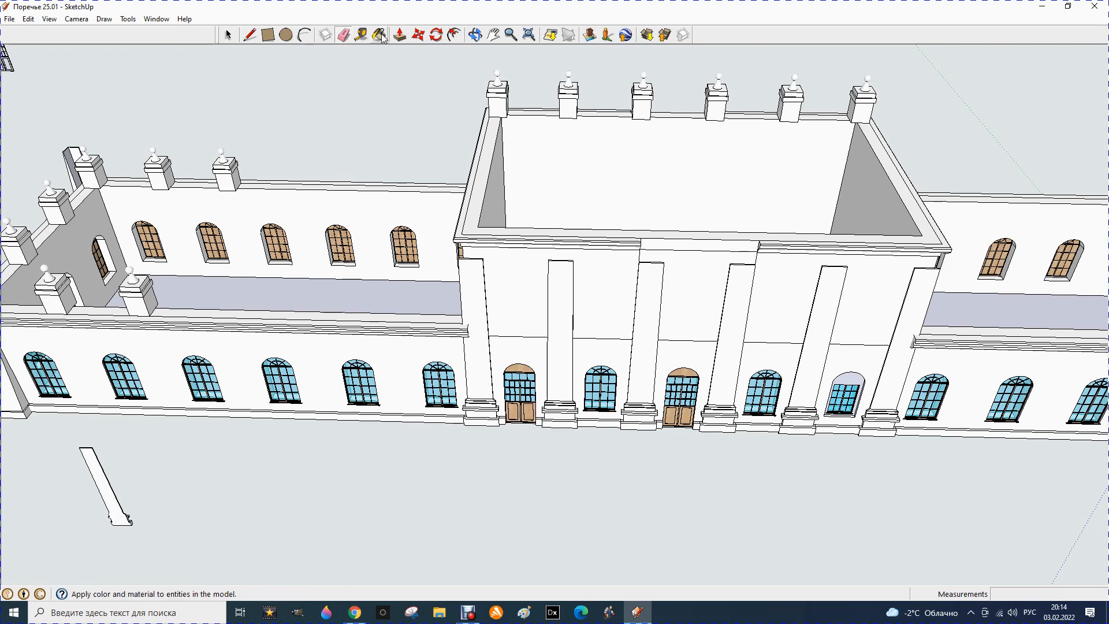
click(228, 34)
click(502, 108)
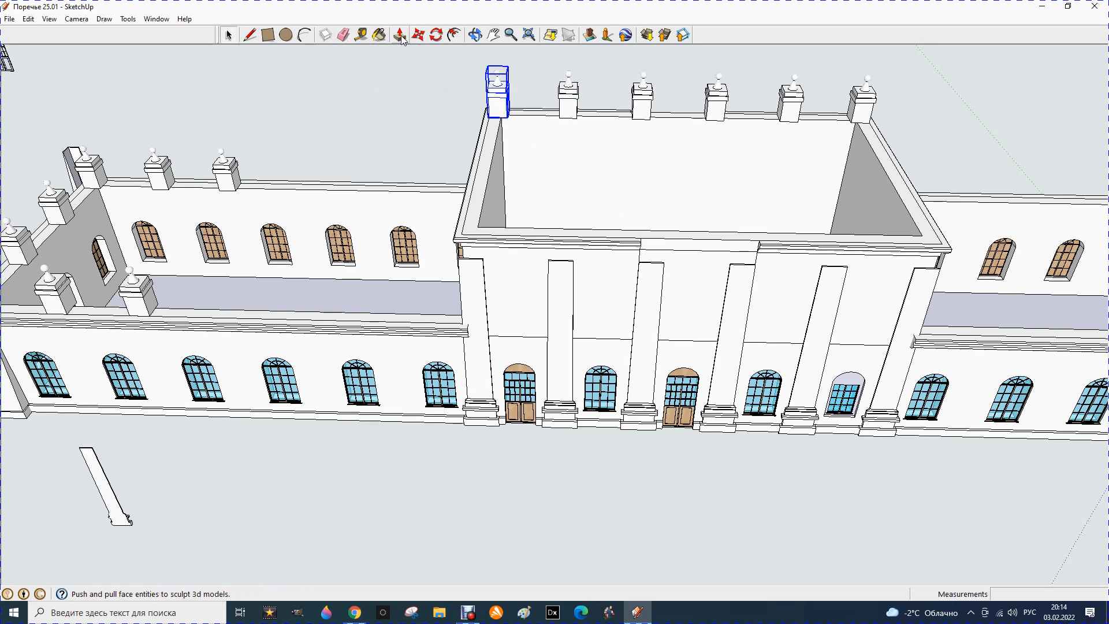
click(419, 35)
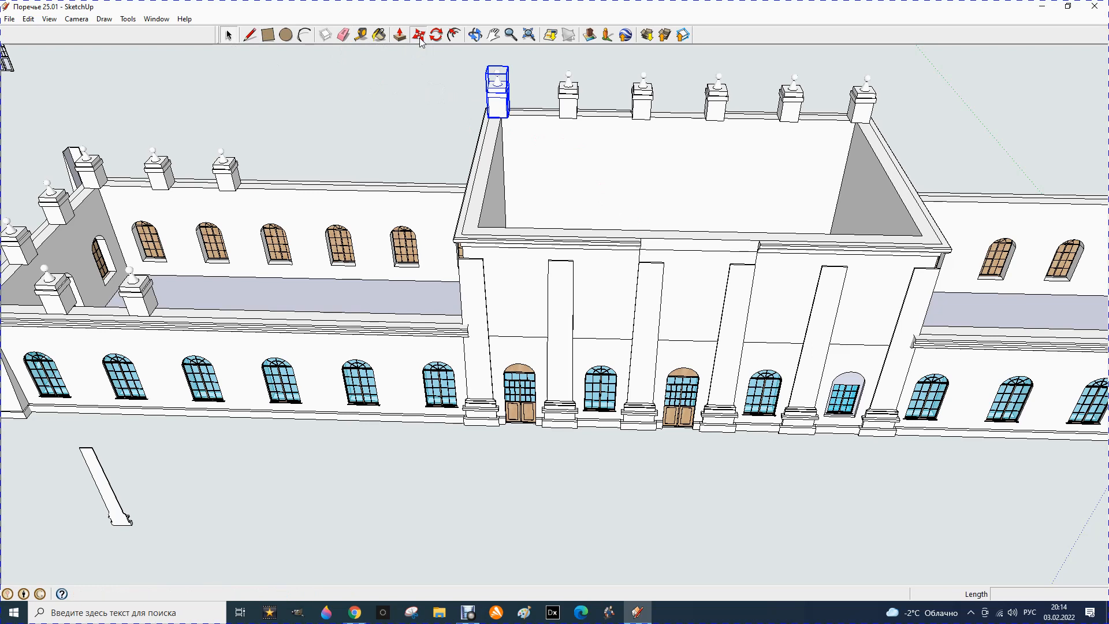
key(ctrl)
click(490, 112)
click(461, 234)
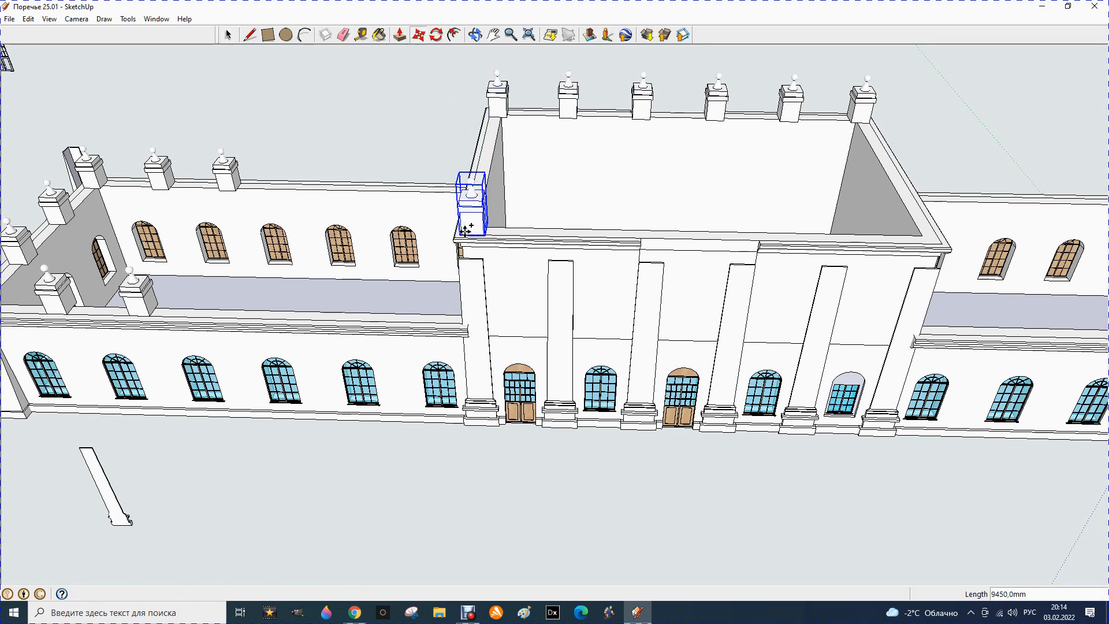
Copy the new rear corner post along the central block's rear parapet to its opposite rear corner.
scroll(466, 232, up, 4)
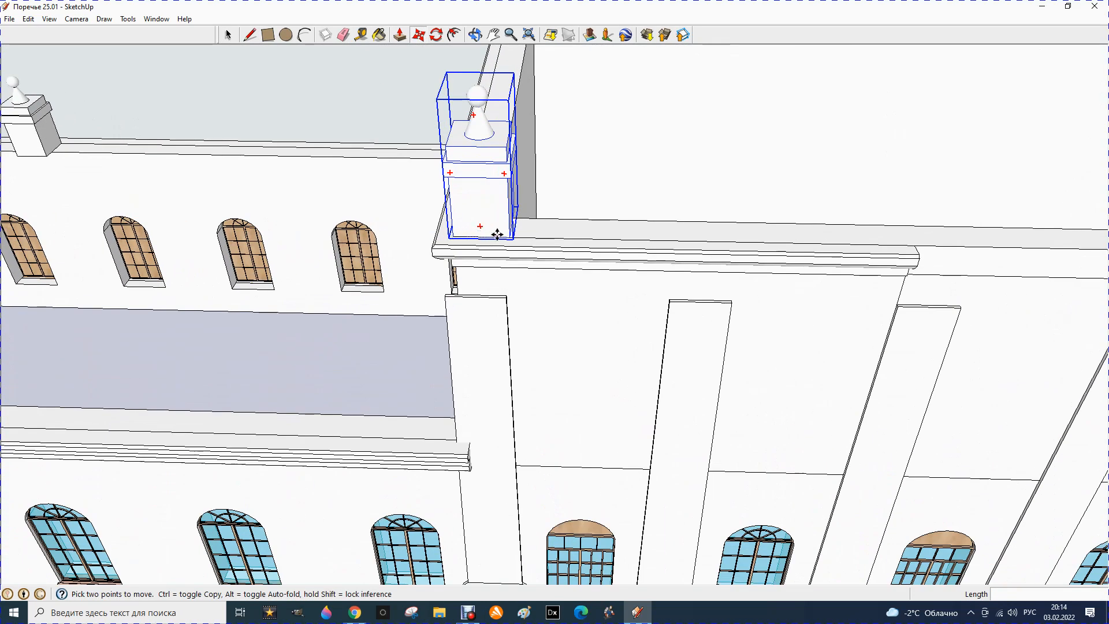
click(510, 238)
scroll(491, 230, down, 6)
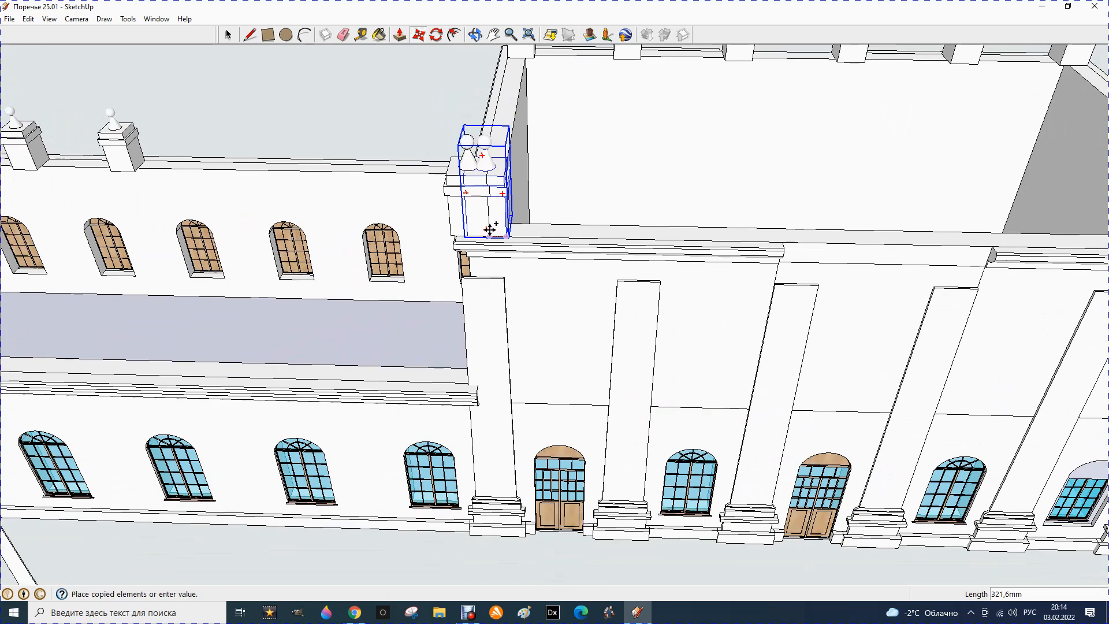
scroll(879, 247, up, 5)
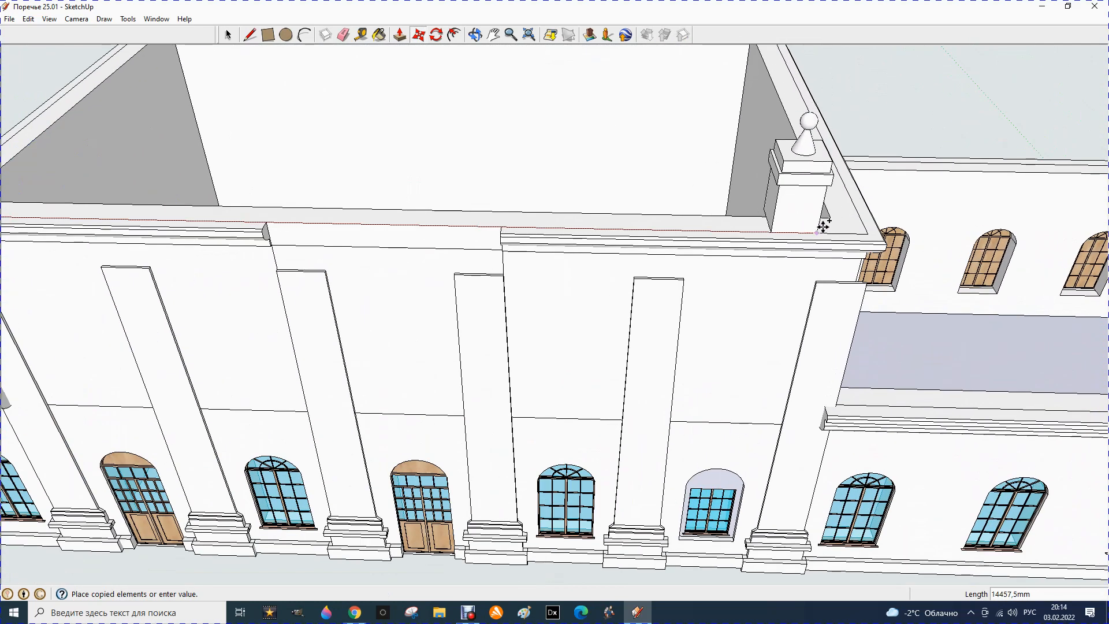
click(860, 227)
scroll(718, 255, down, 5)
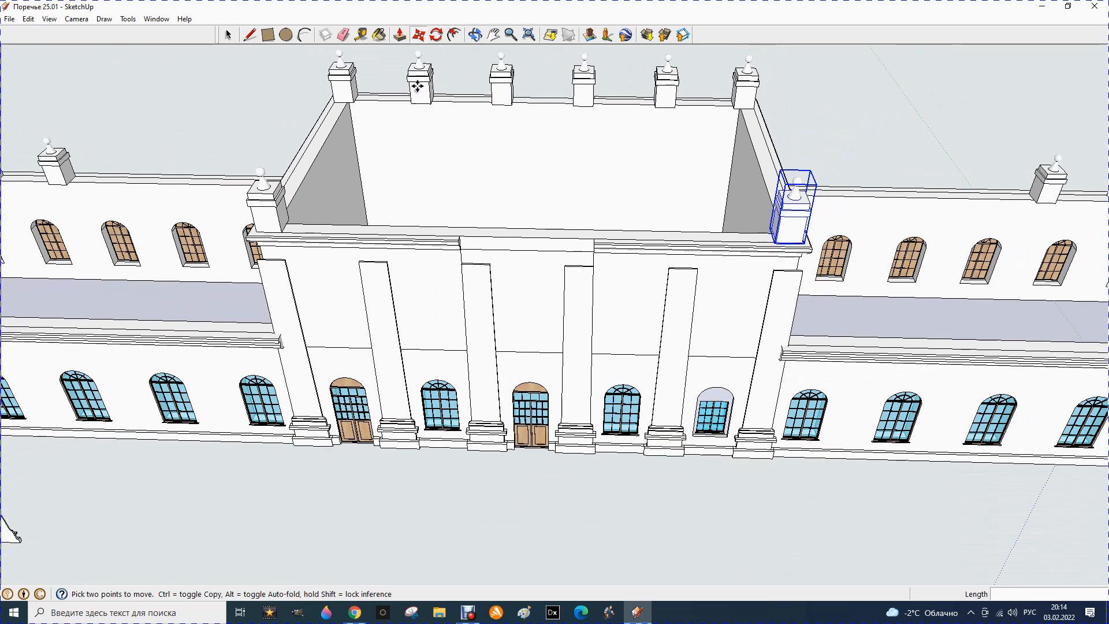
scroll(399, 142, up, 2)
key(Escape)
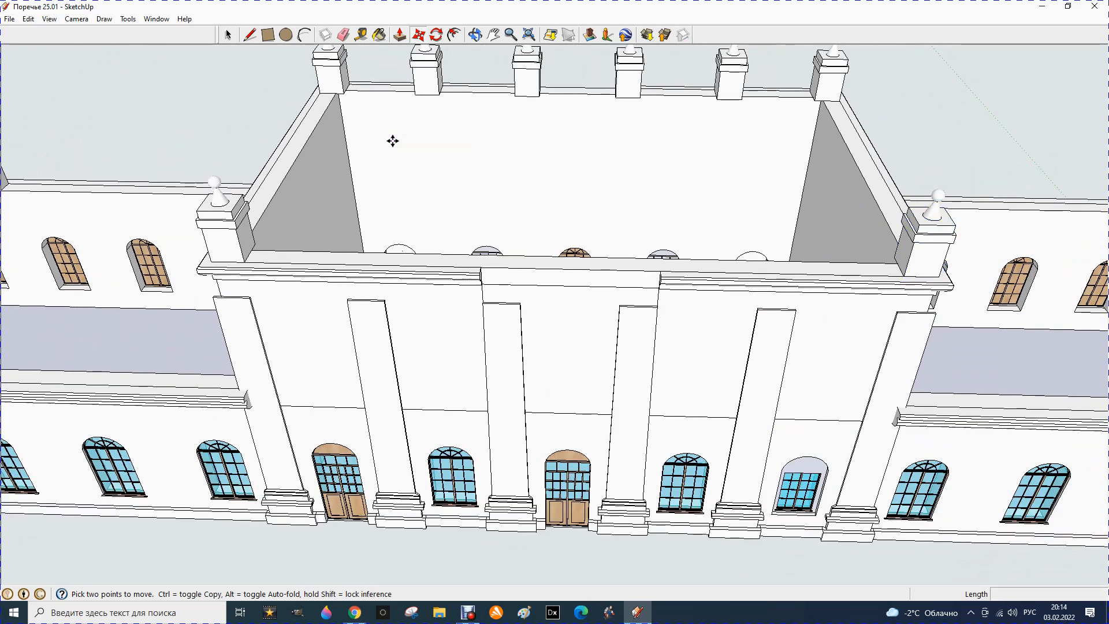
Place four guides across the central block, parallel to its side parapet and aligned with the front parapet's four intermediate posts.
key(space)
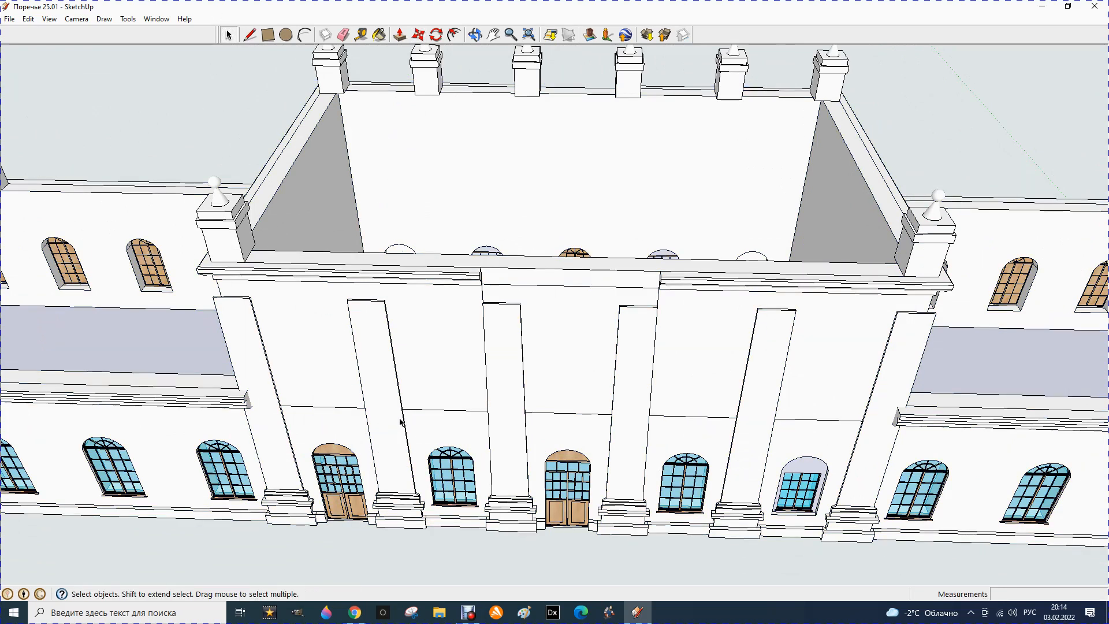
click(361, 35)
scroll(359, 78, up, 2)
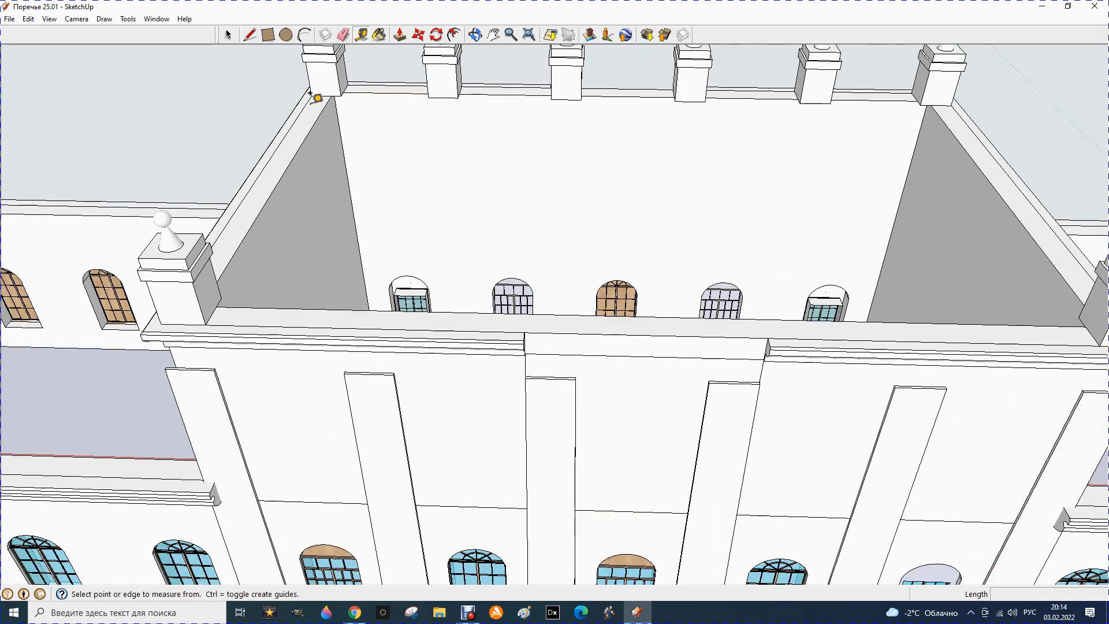
click(305, 125)
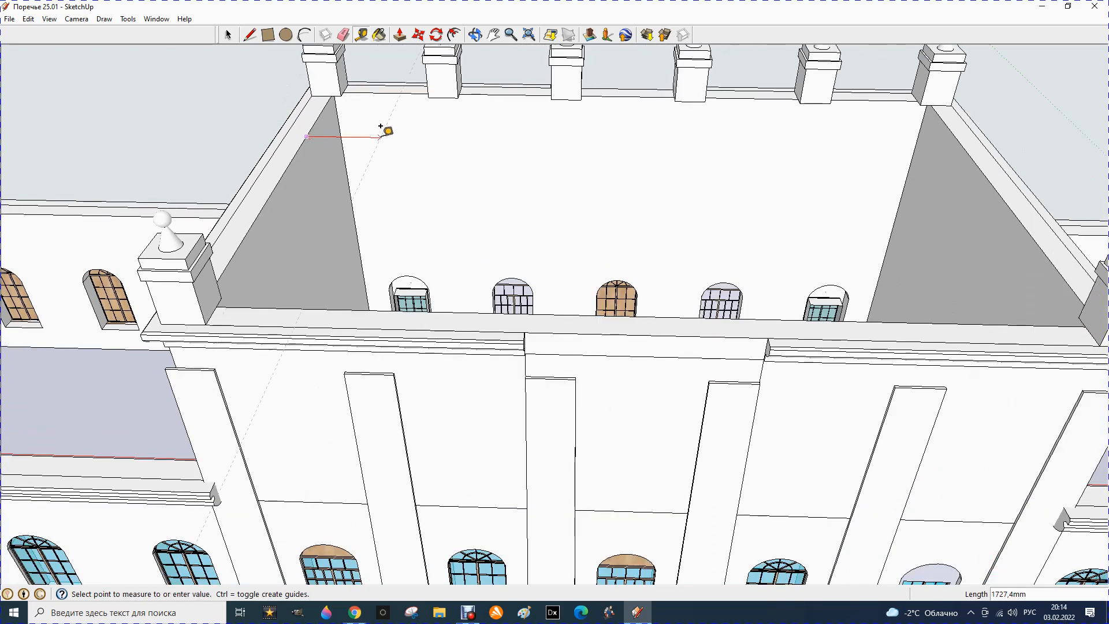
click(443, 86)
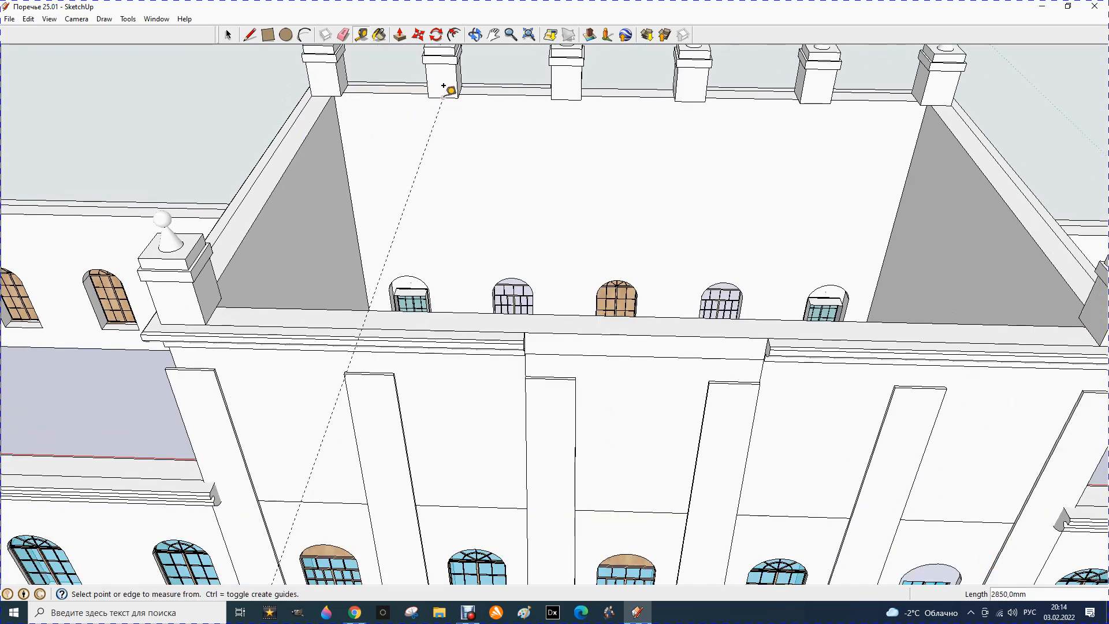
click(437, 112)
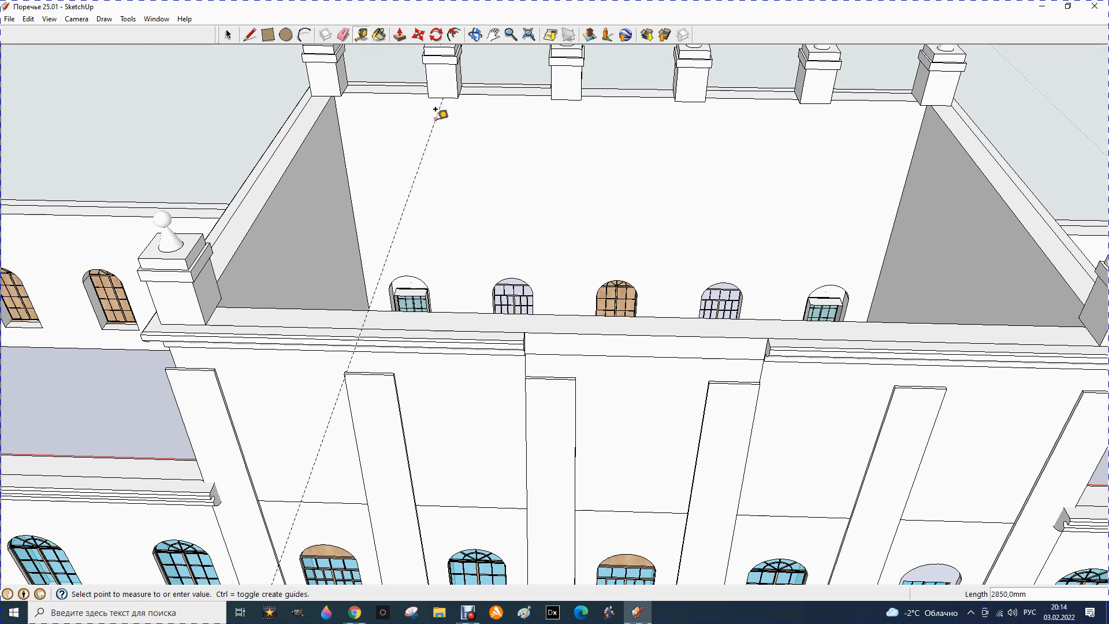
click(567, 90)
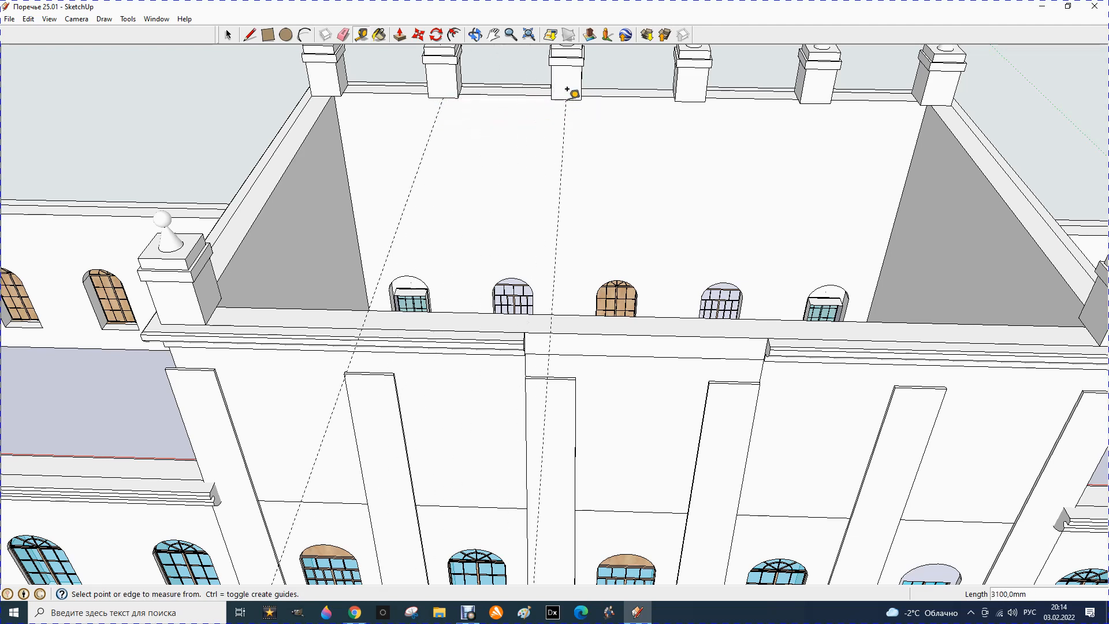
click(565, 126)
click(695, 92)
click(696, 110)
click(819, 94)
scroll(679, 99, down, 3)
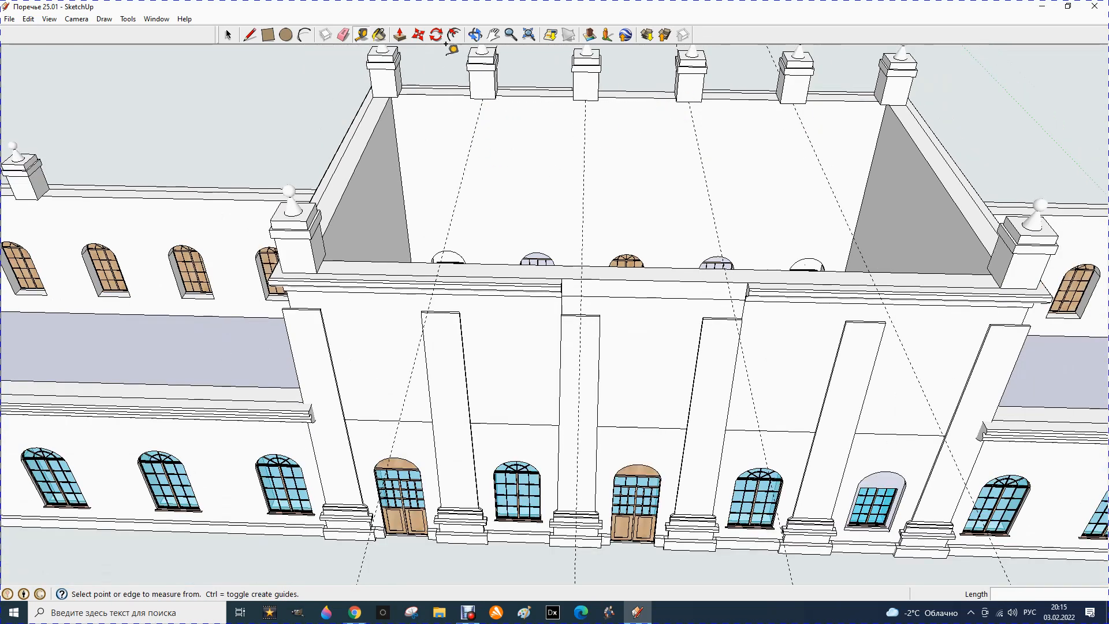
Copy the front parapet's first intermediate post across the central block onto the first guide at the rear parapet.
click(247, 38)
click(230, 36)
click(491, 97)
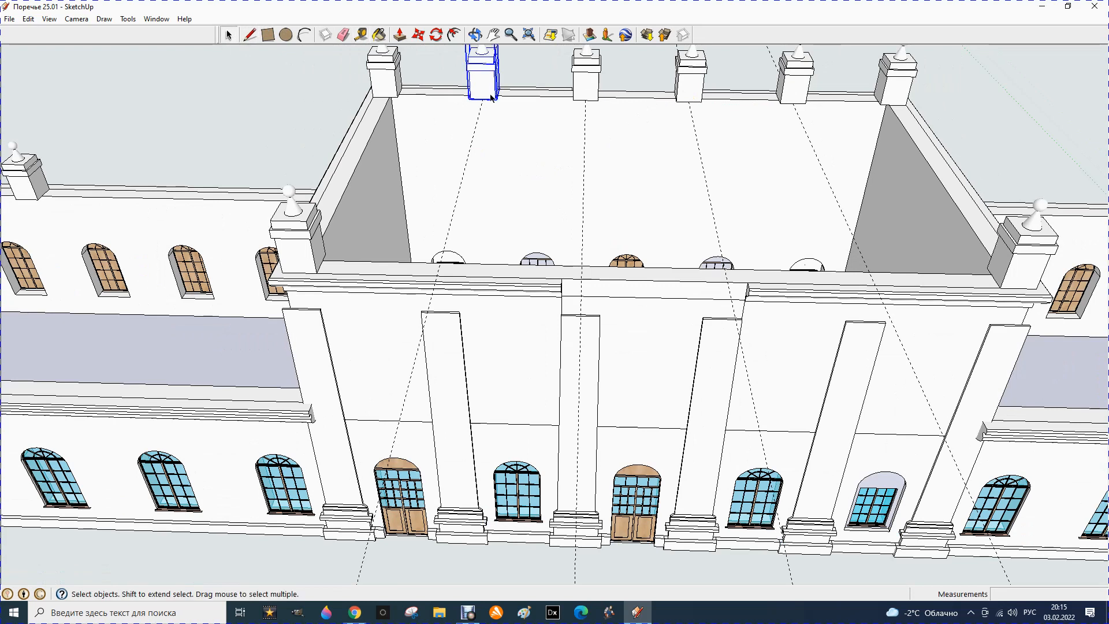
click(418, 36)
click(482, 98)
key(ctrl)
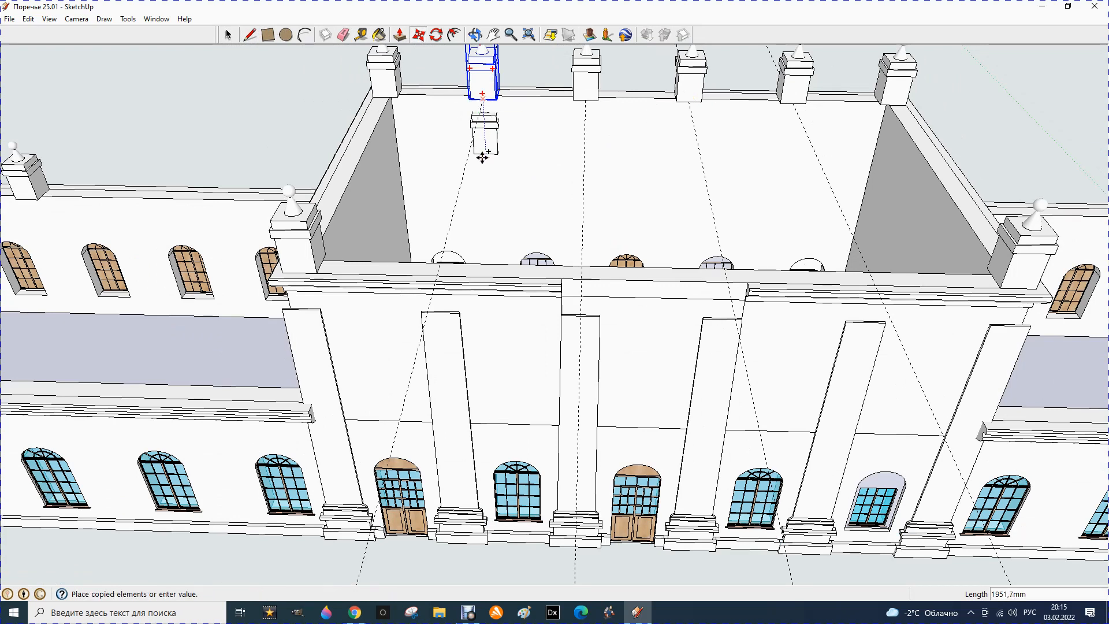
click(437, 276)
Copy the new post along the rear parapet onto the other three guides, and erase all four guides.
click(435, 271)
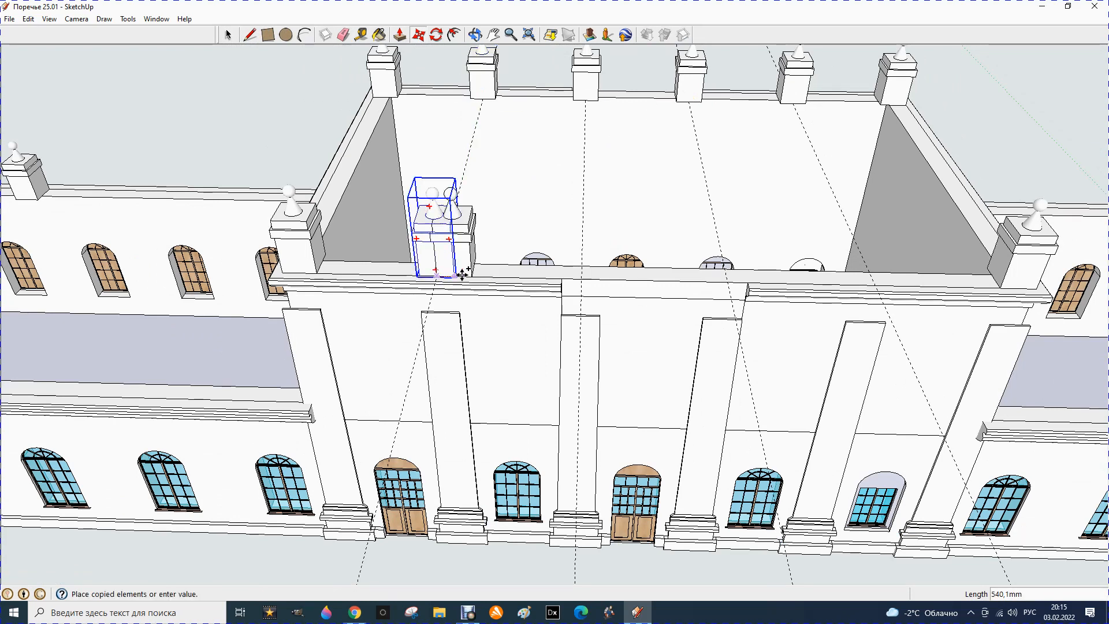
click(585, 280)
click(581, 279)
click(728, 282)
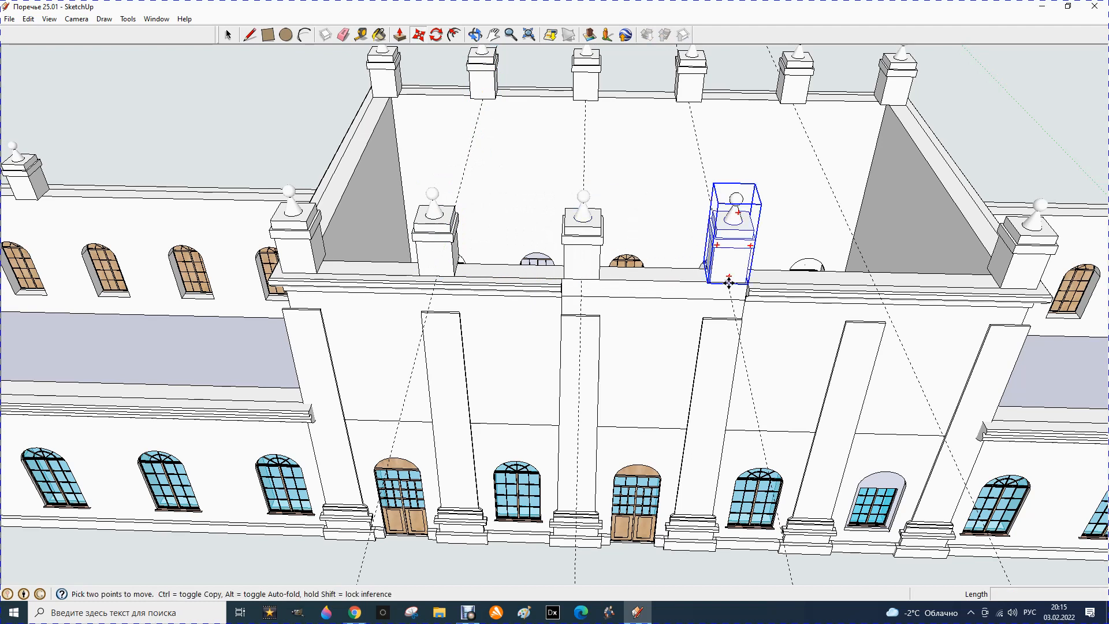
click(729, 280)
key(Escape)
scroll(614, 215, down, 6)
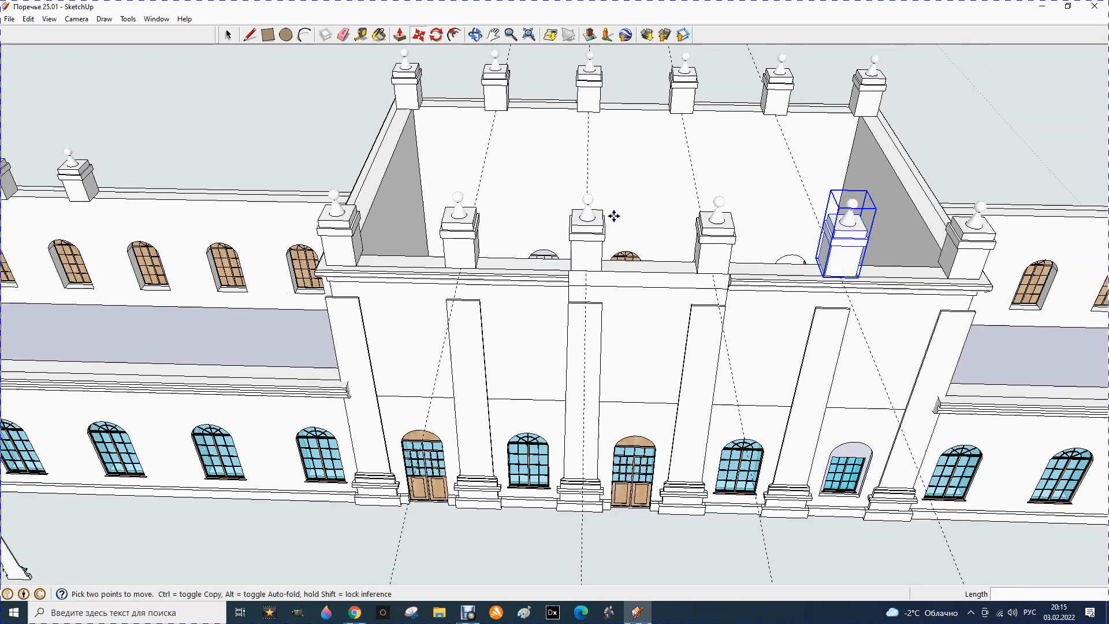
click(343, 35)
click(663, 455)
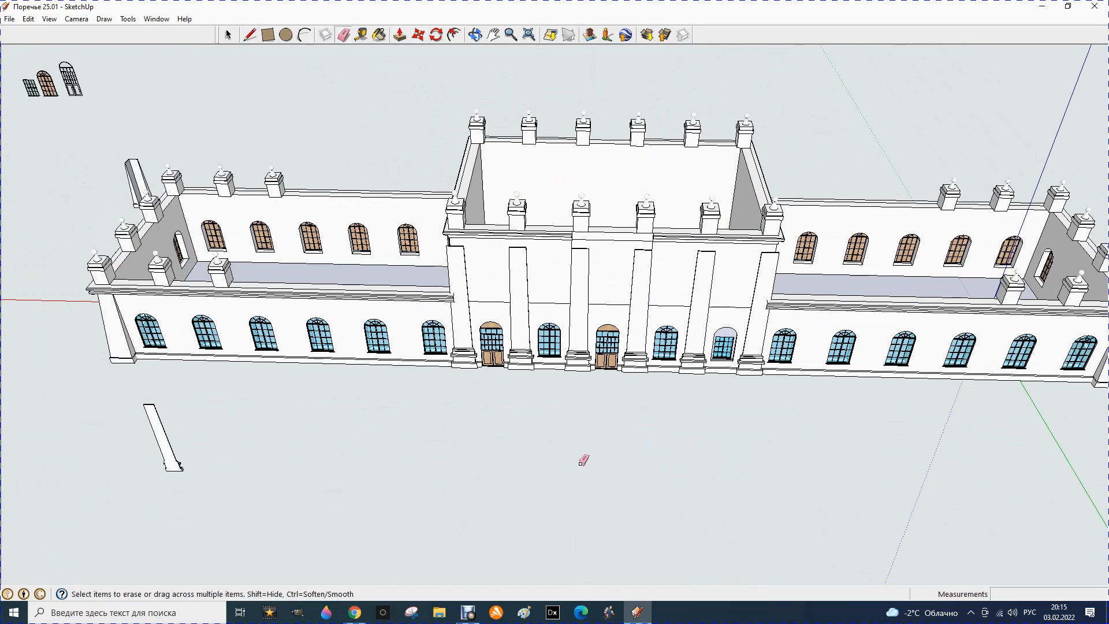
Inspect the posts around the whole building and compare them with the reference photo of the end facade.
click(474, 34)
drag(398, 370, 456, 382)
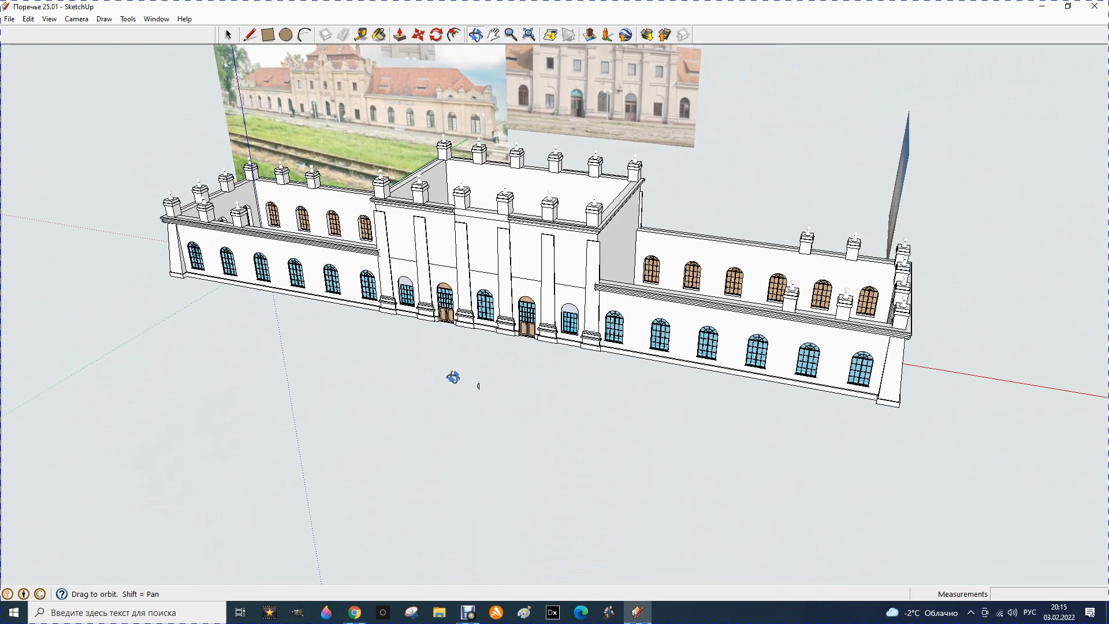
scroll(484, 120, up, 2)
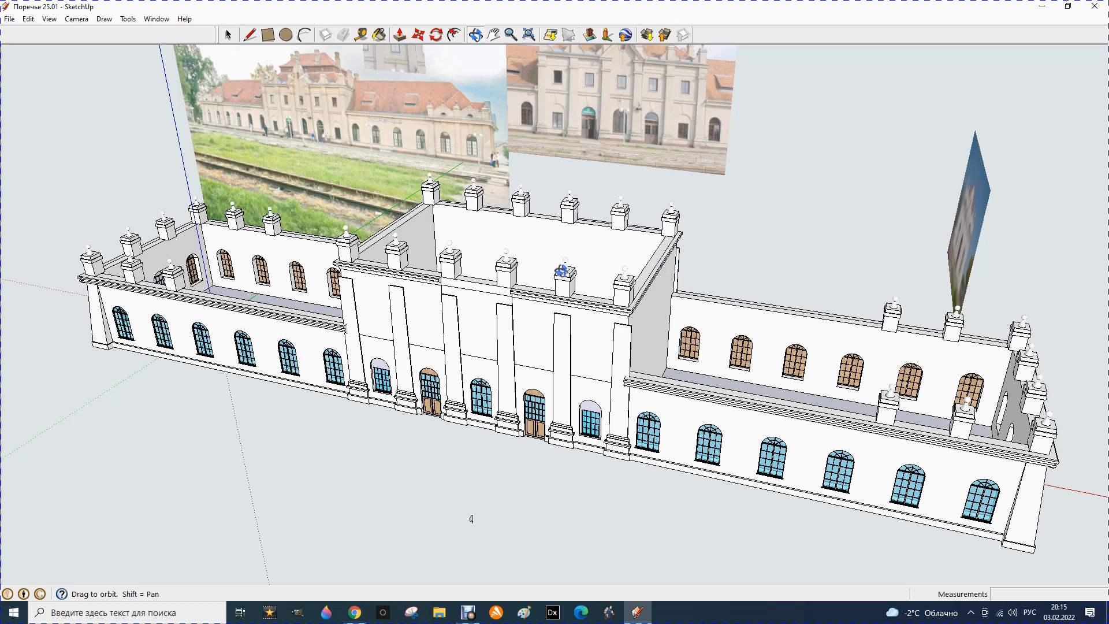
scroll(560, 272, down, 1)
scroll(531, 178, down, 2)
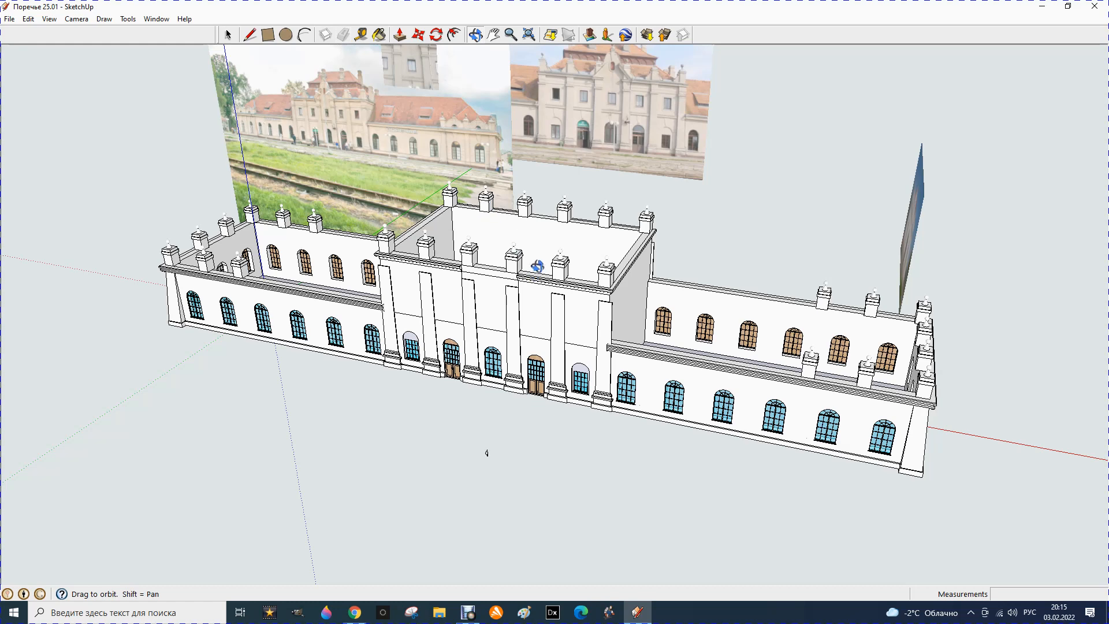
scroll(520, 263, up, 5)
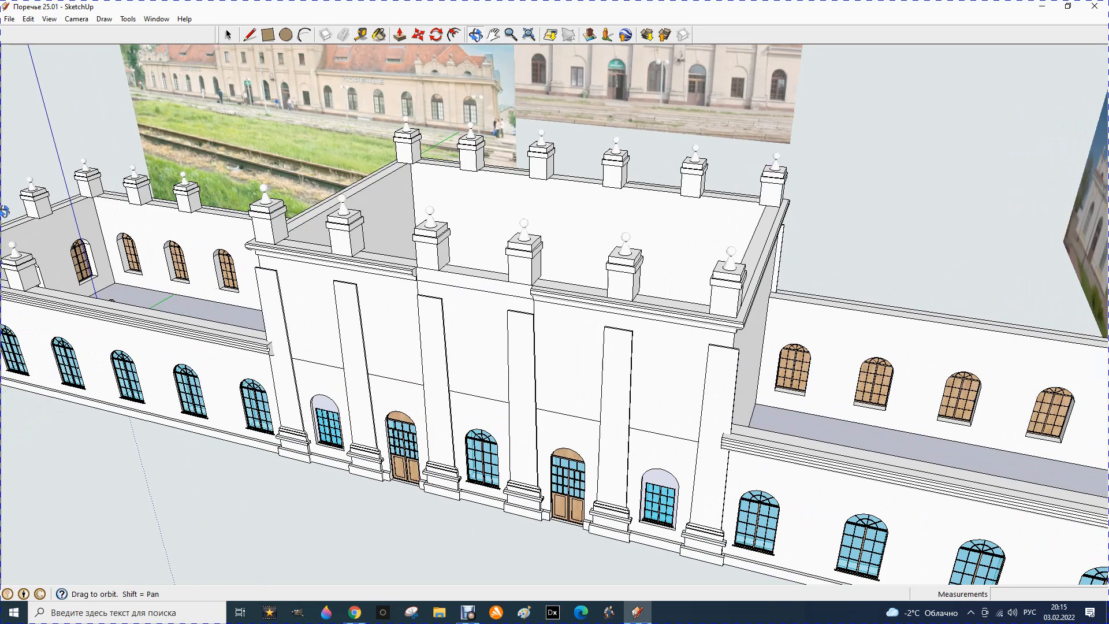
drag(861, 193, 906, 279)
scroll(818, 278, up, 4)
scroll(818, 277, up, 8)
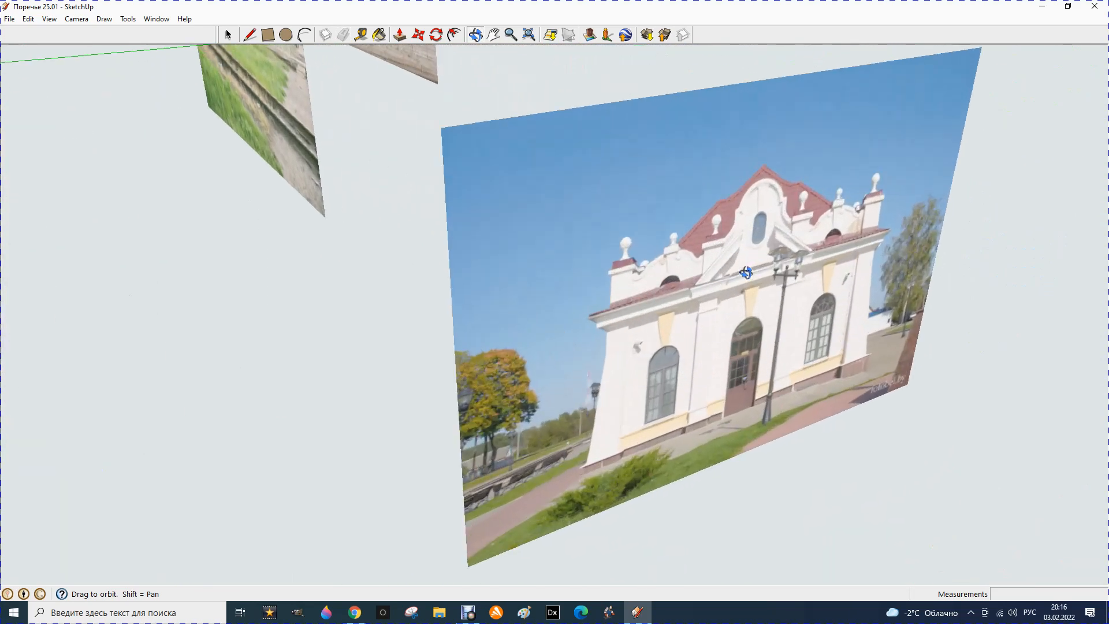
drag(687, 277, 704, 282)
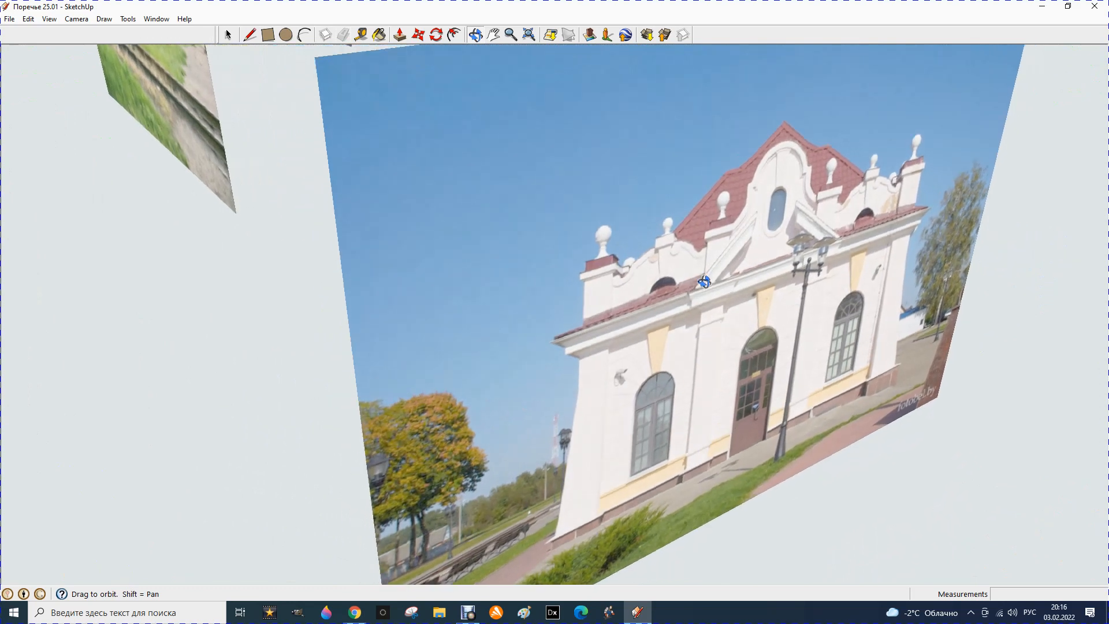
scroll(704, 282, down, 2)
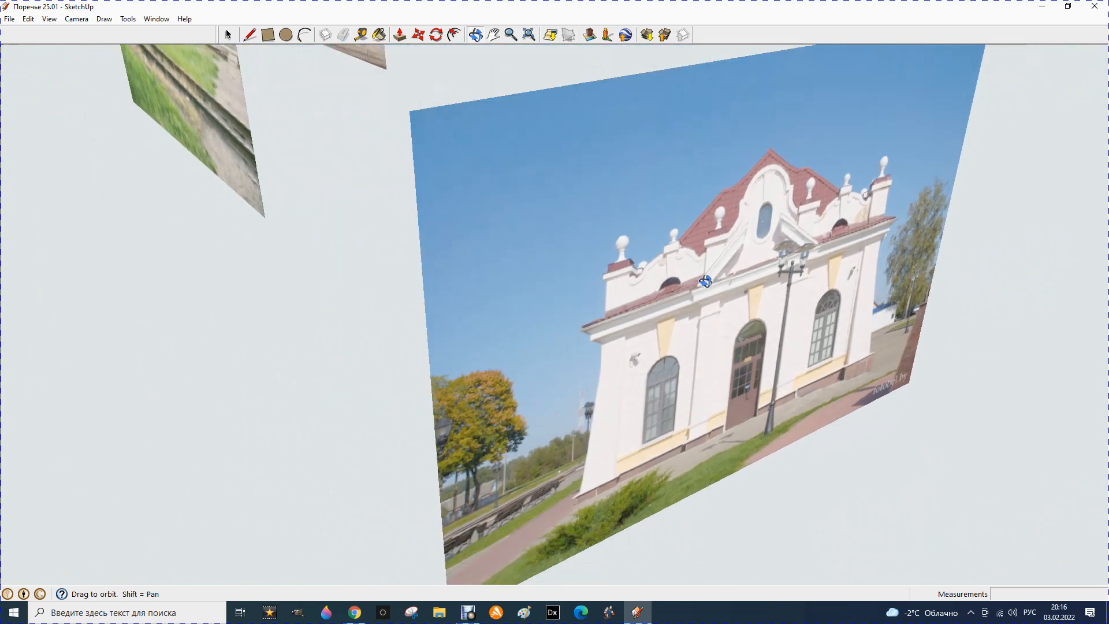
Review the parapets of the central block and both wings from several angles around the building.
scroll(705, 281, down, 3)
scroll(497, 270, down, 1)
scroll(497, 270, down, 1)
scroll(961, 280, down, 1)
scroll(829, 275, down, 1)
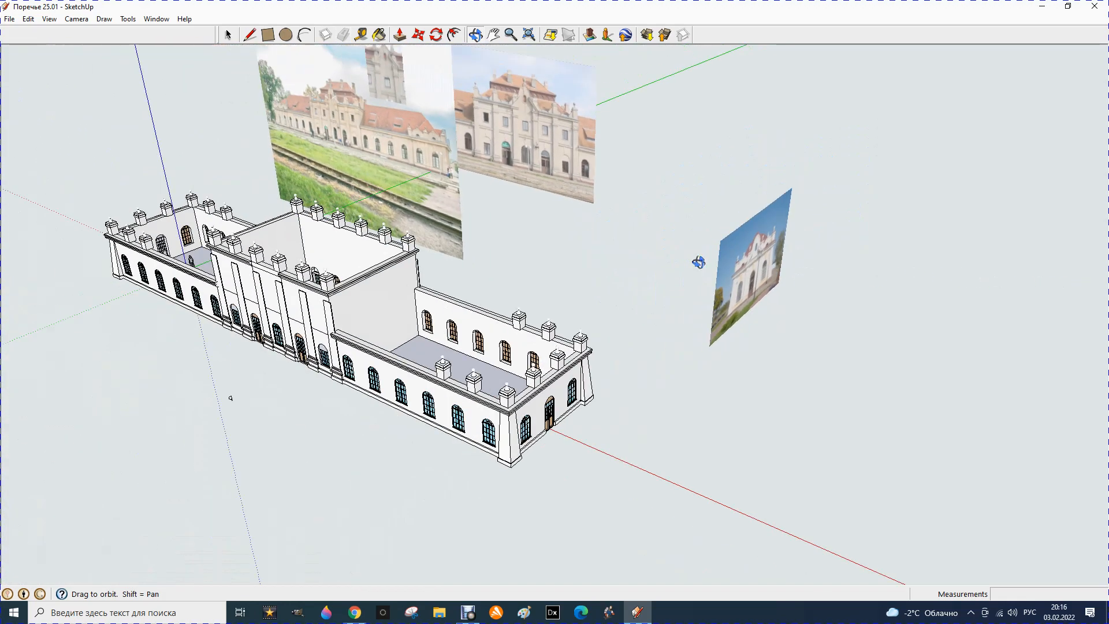
scroll(359, 316, down, 1)
scroll(359, 315, up, 3)
scroll(371, 309, up, 2)
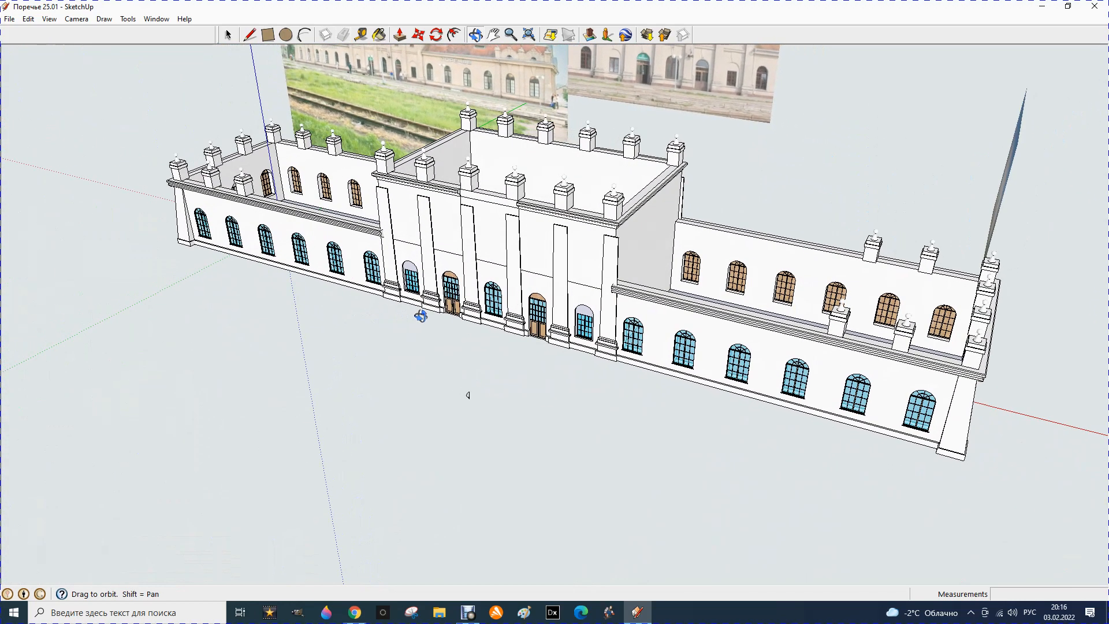
scroll(370, 296, up, 1)
scroll(371, 296, down, 1)
scroll(795, 350, up, 1)
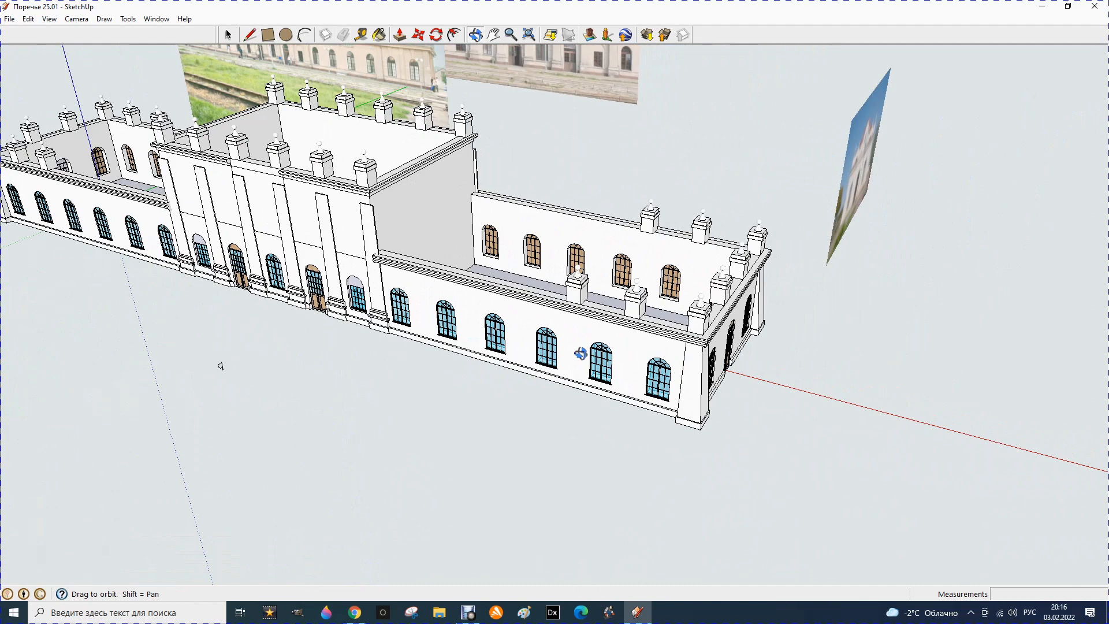
drag(581, 354, 609, 348)
scroll(609, 349, down, 1)
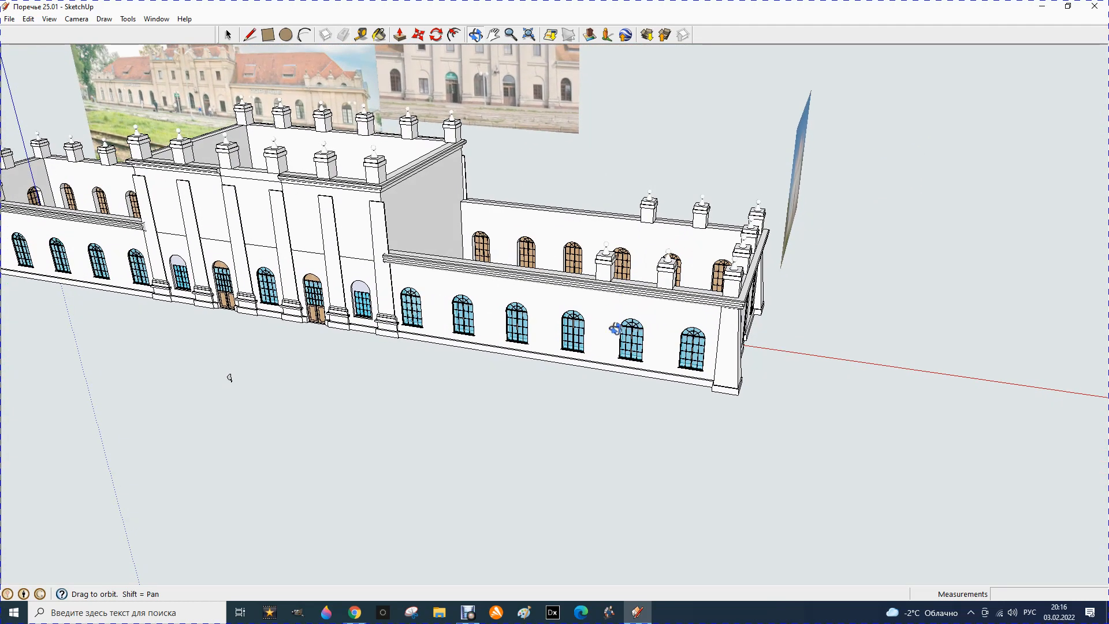
scroll(612, 309, down, 1)
Examine the central block's parapet between the posts in the trackside reference photo of the station.
scroll(225, 93, up, 3)
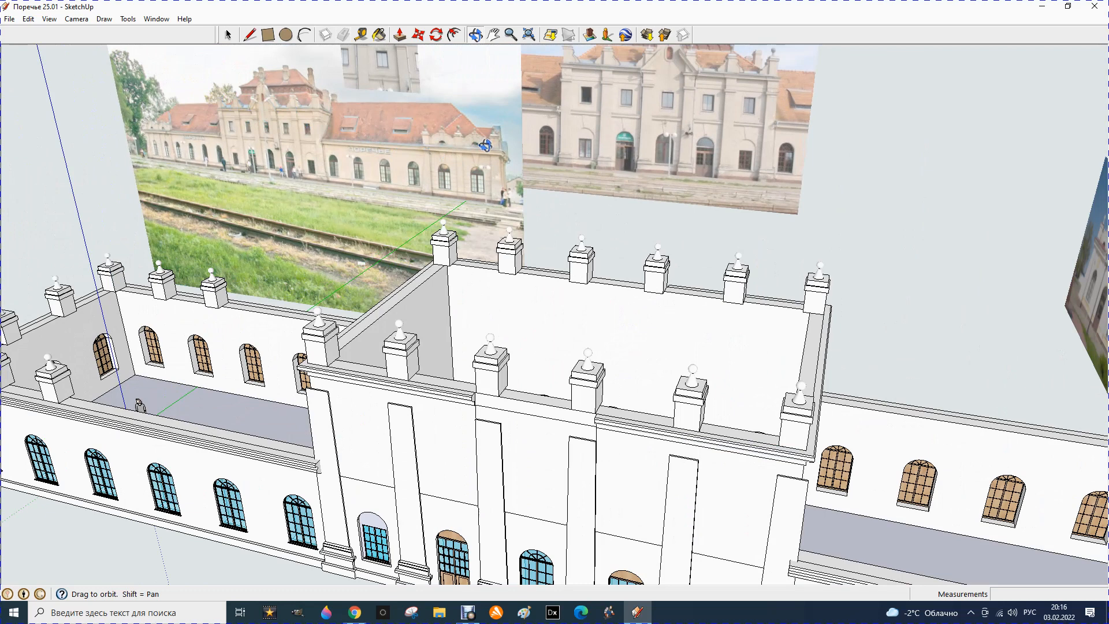
scroll(196, 75, up, 2)
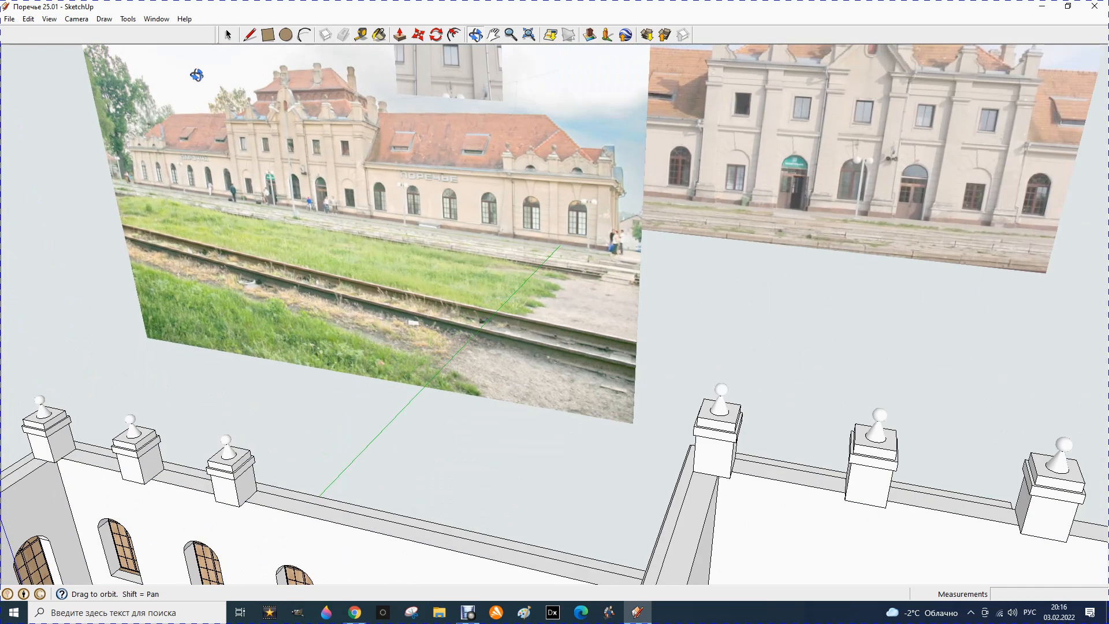
scroll(226, 100, up, 2)
scroll(231, 104, up, 3)
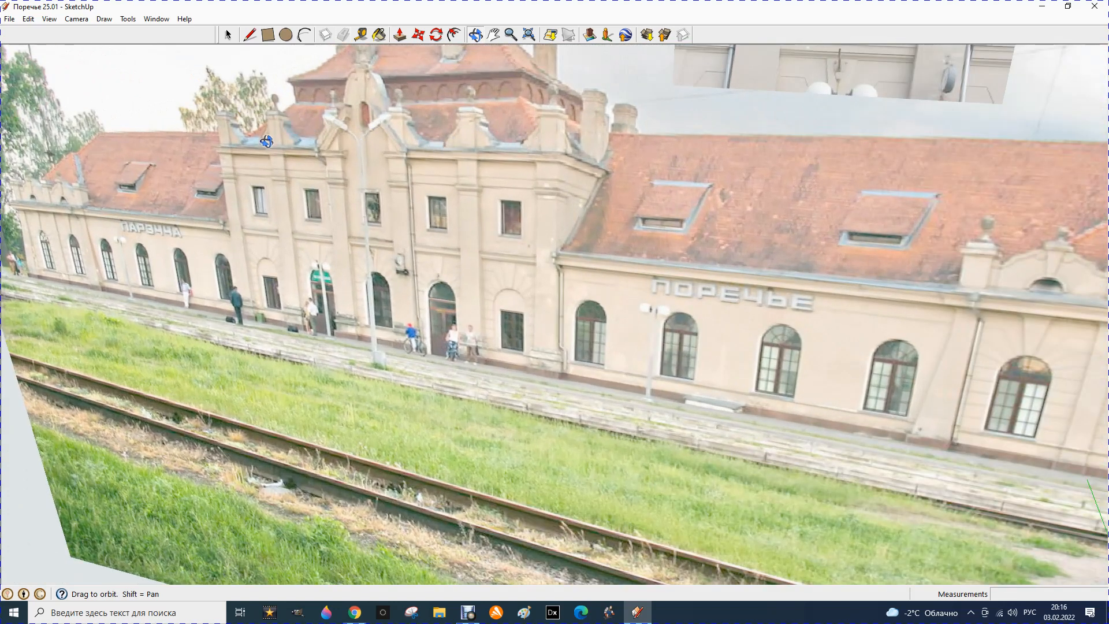
scroll(266, 142, down, 3)
scroll(274, 139, up, 3)
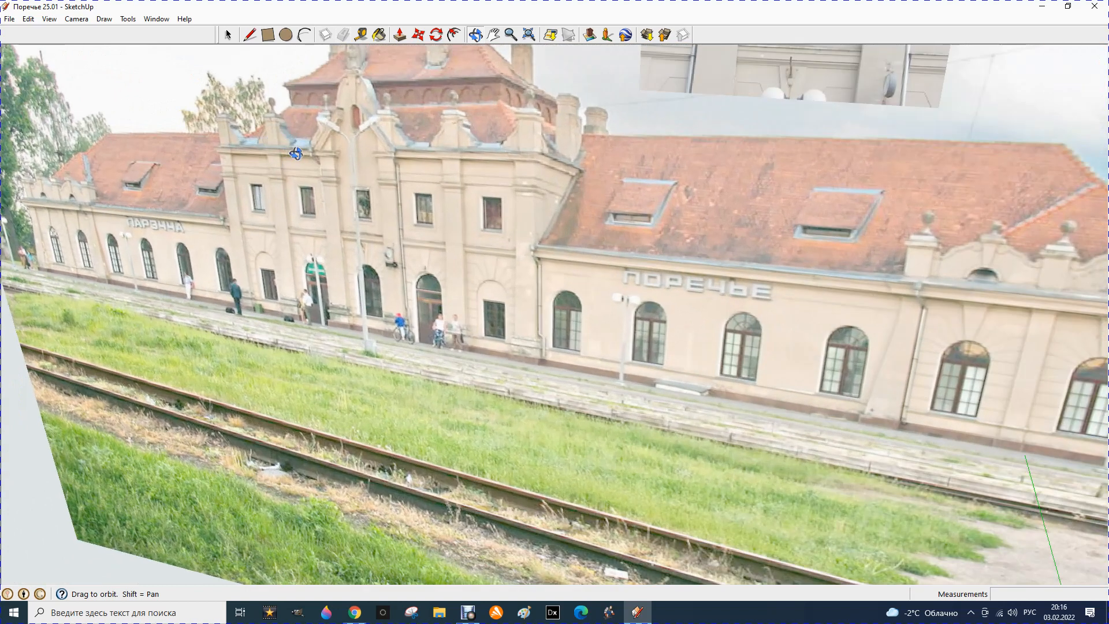
scroll(282, 132, up, 2)
scroll(281, 132, up, 1)
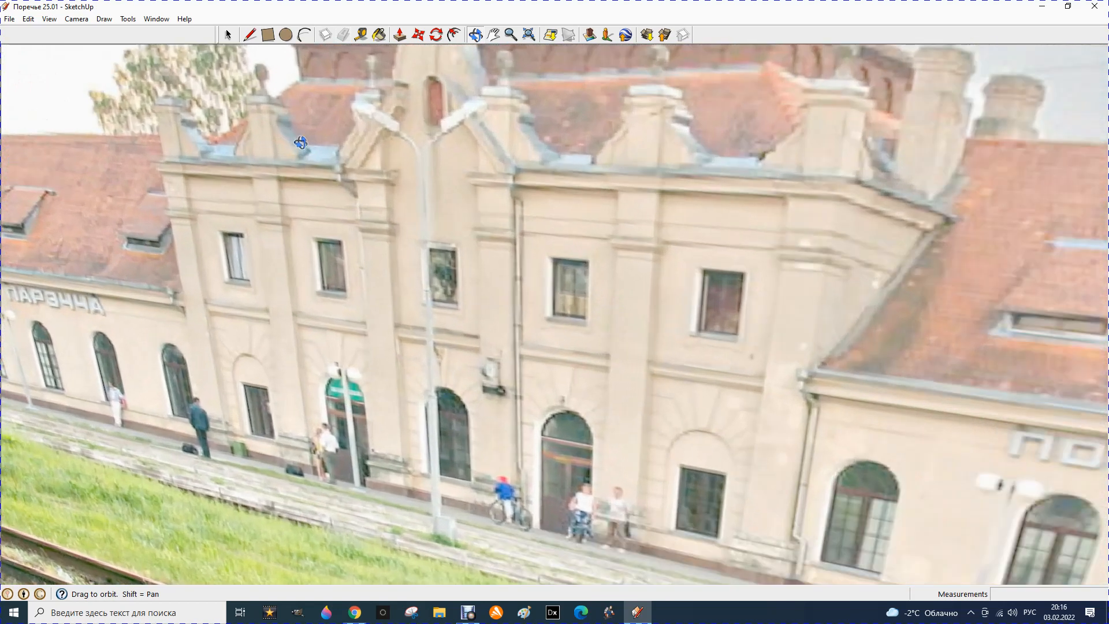
scroll(301, 157, up, 1)
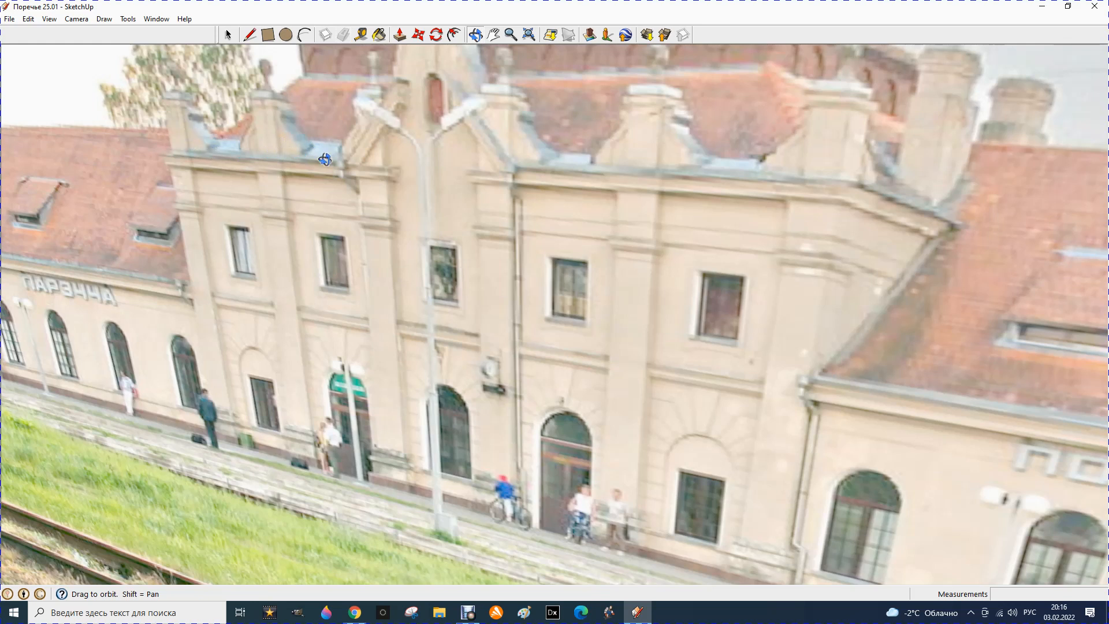
Draw a closed rectangular outline 500 mm deep on the ground in front of the station facade with the Line tool.
scroll(363, 170, down, 2)
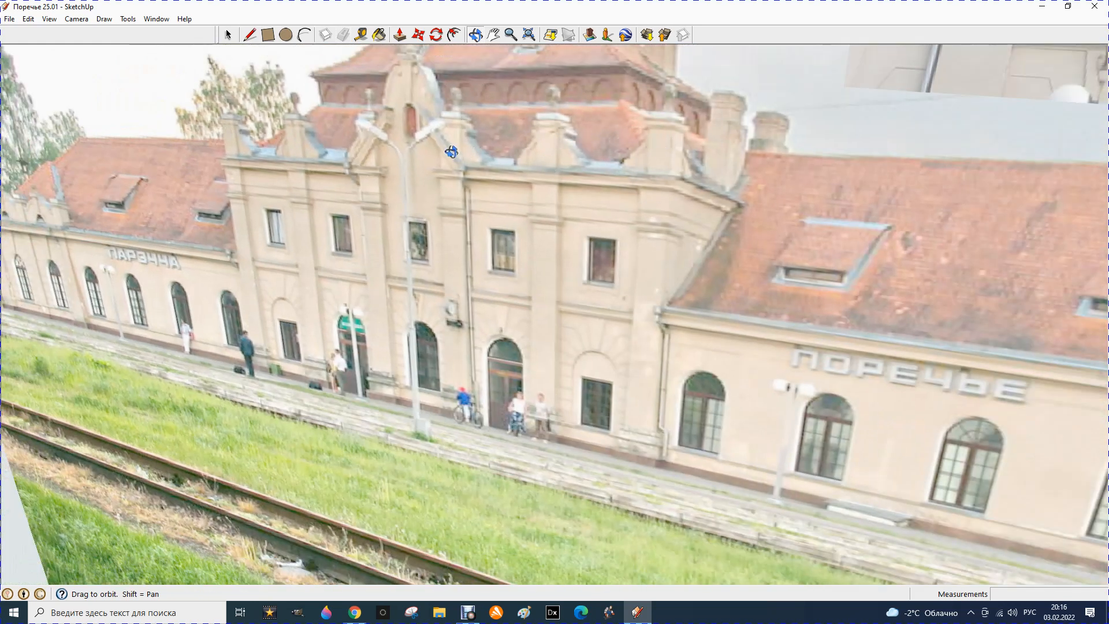
scroll(370, 145, down, 2)
scroll(392, 148, down, 6)
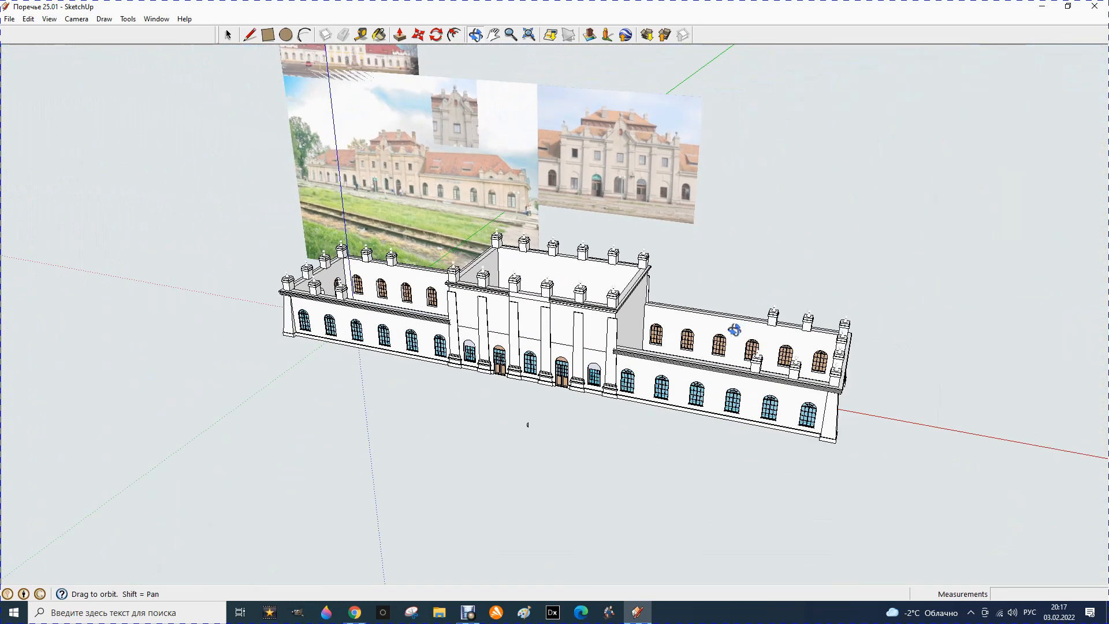
scroll(649, 465, up, 3)
scroll(667, 473, up, 1)
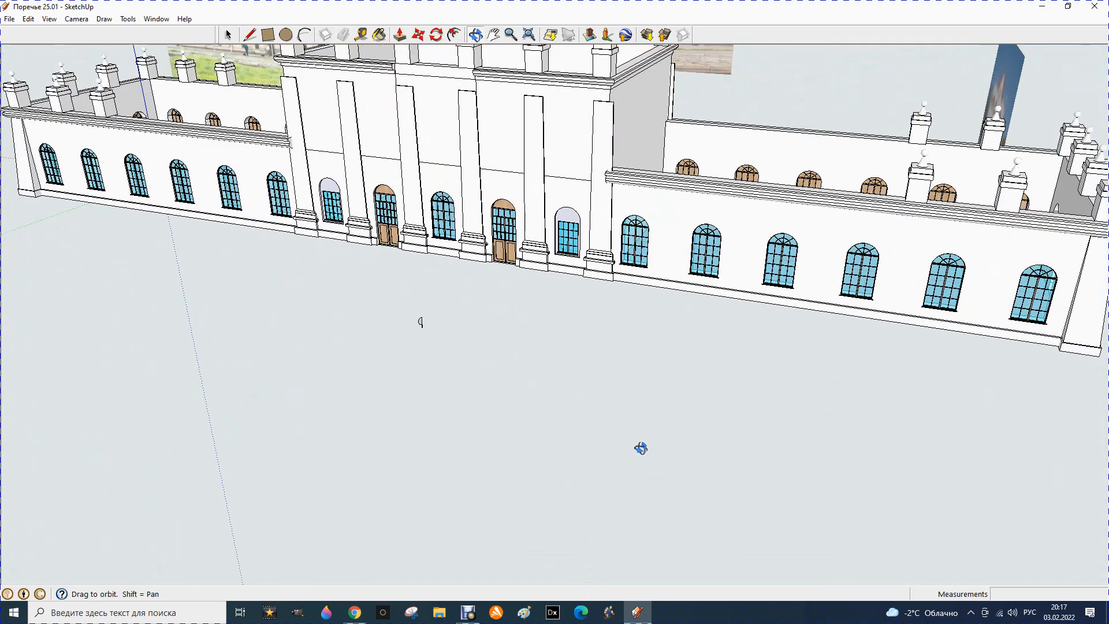
scroll(599, 507, up, 1)
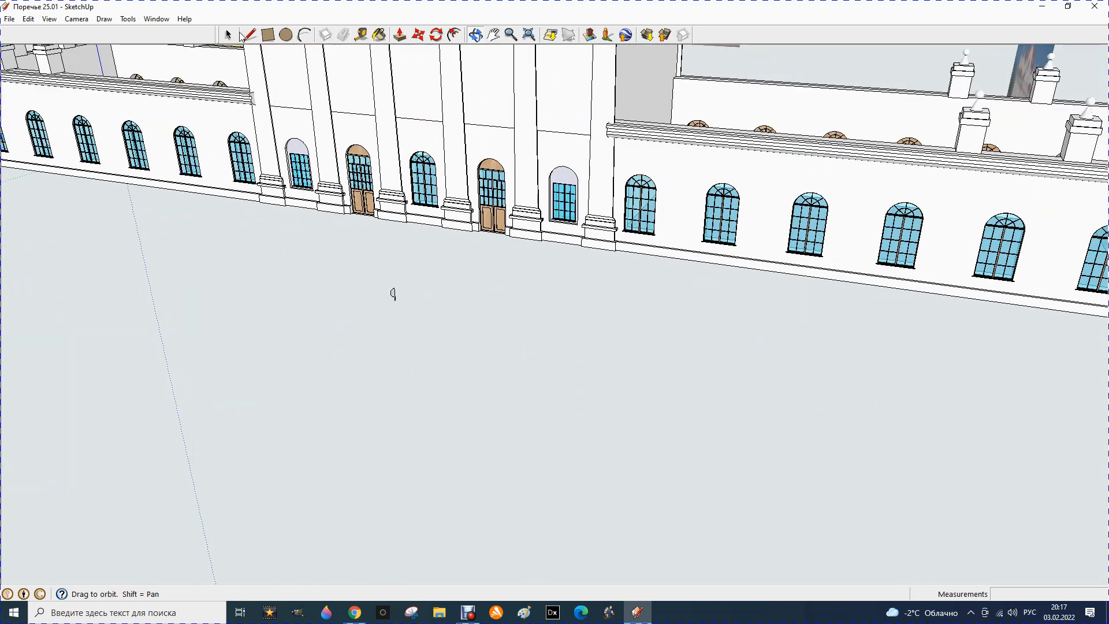
click(249, 35)
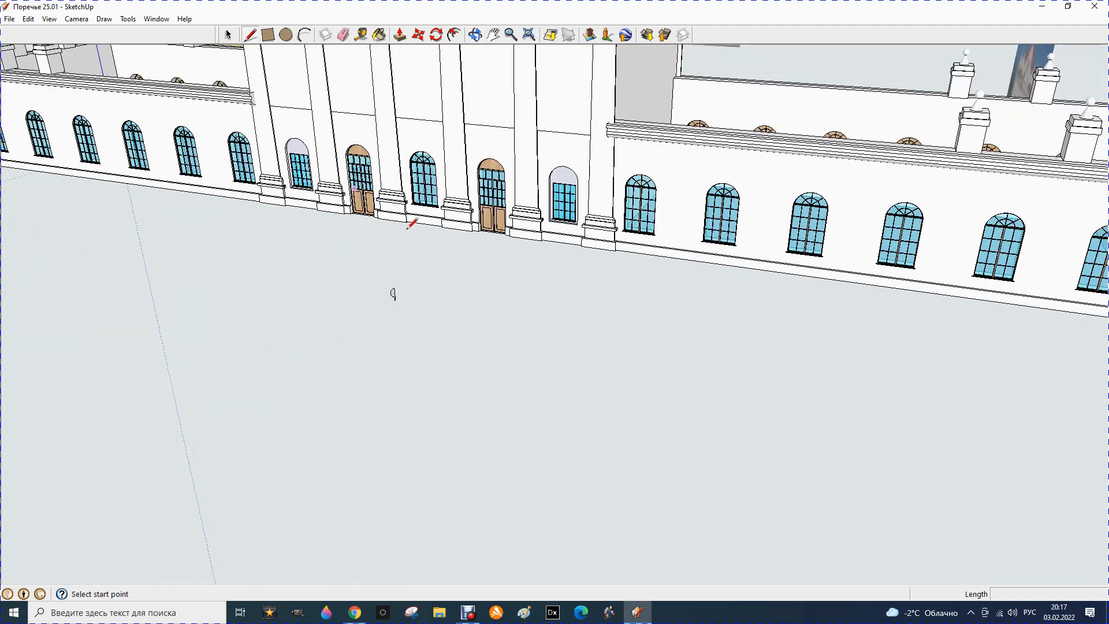
click(587, 423)
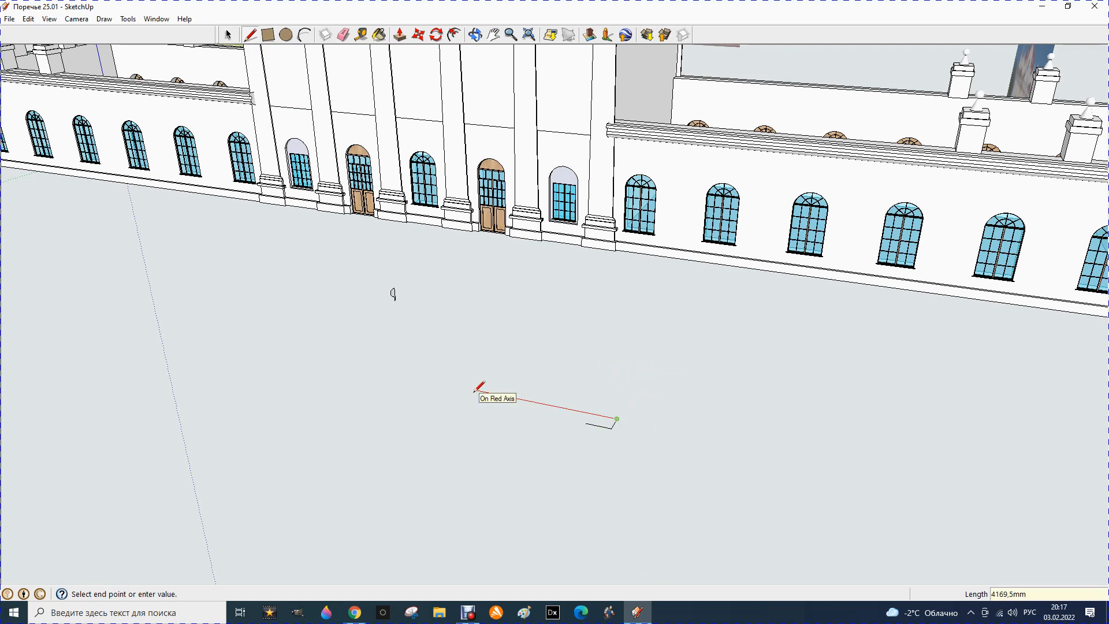
key(Return)
click(586, 423)
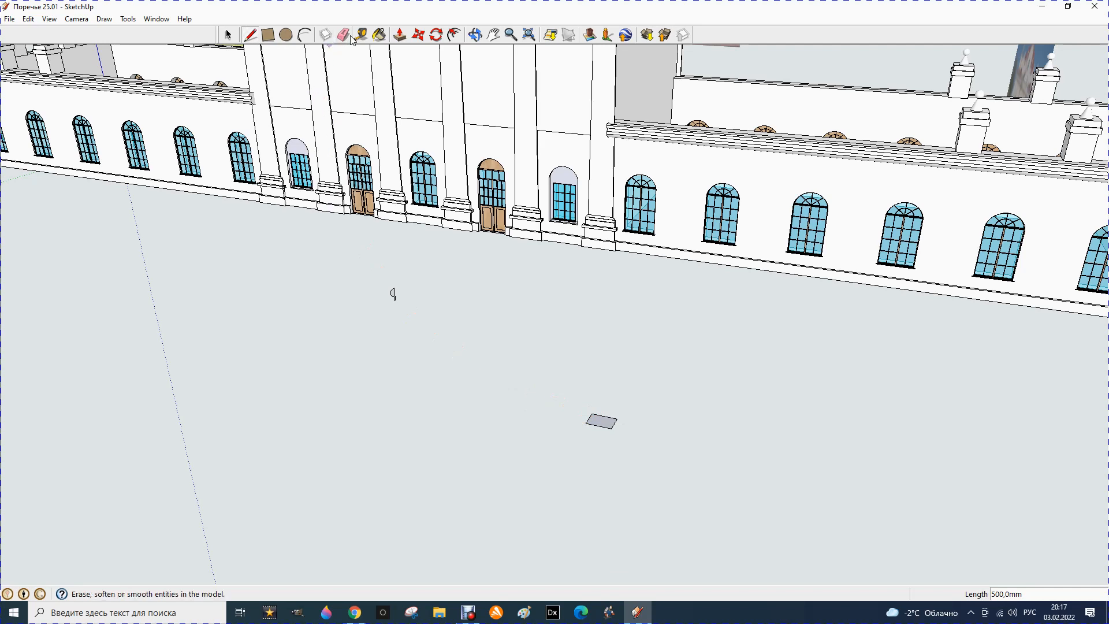
Push/Pull the new rectangle up 950 mm into a block.
click(402, 39)
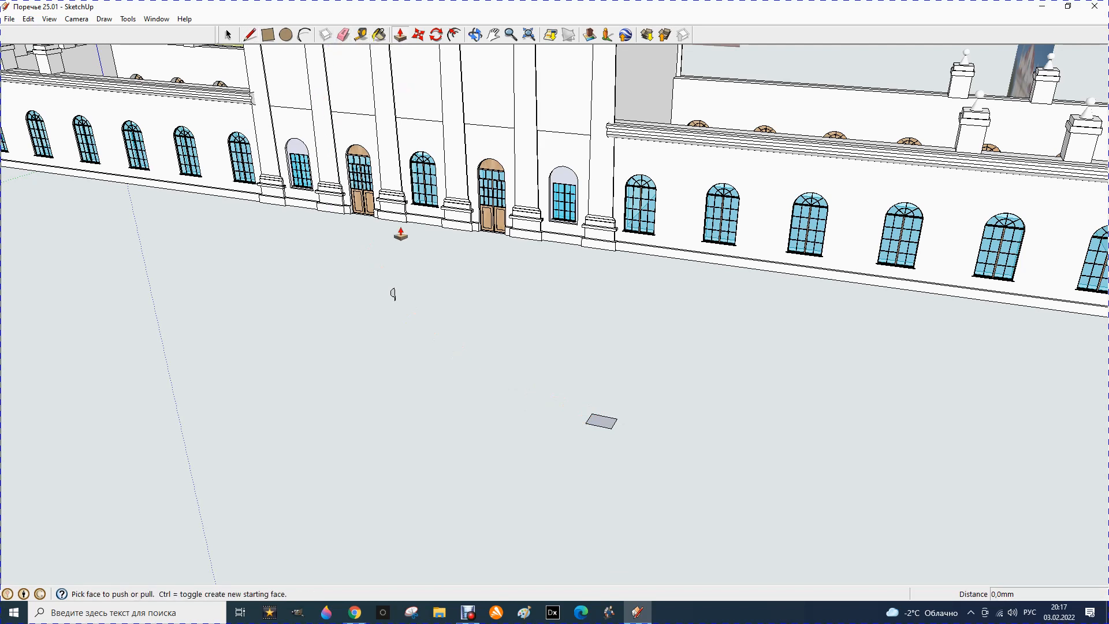
click(600, 420)
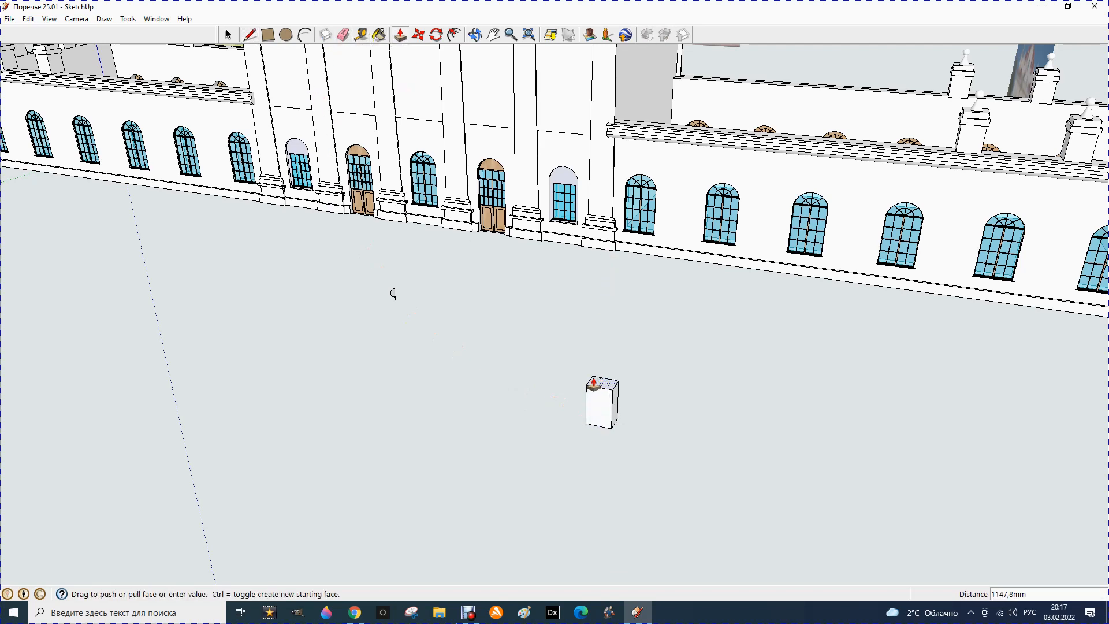
key(Return)
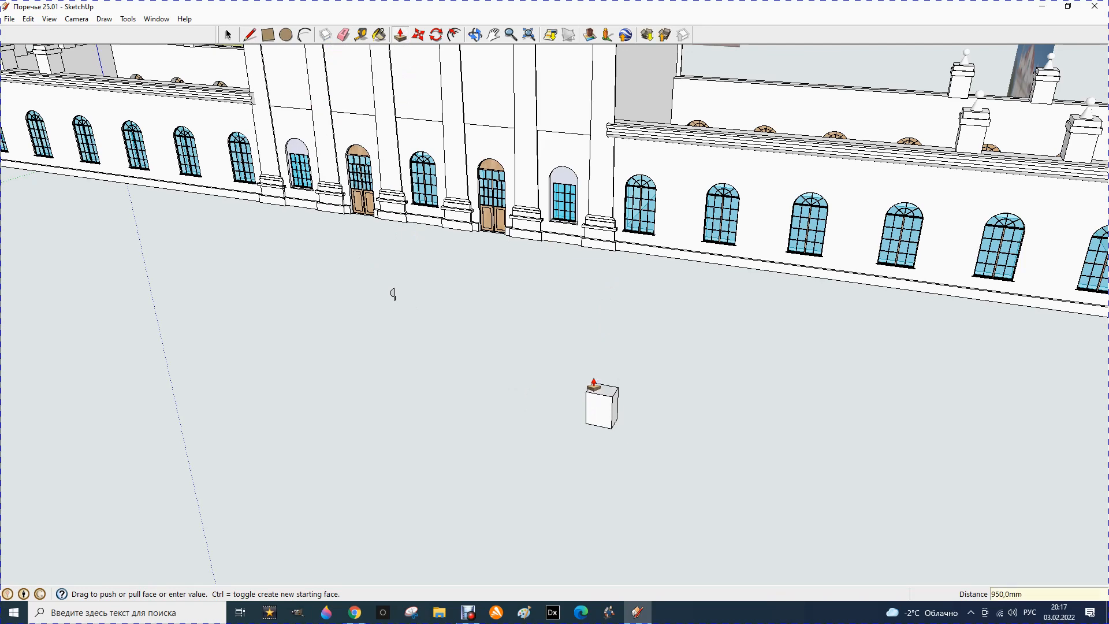
Place horizontal guides on the block's front face, 150 mm below its top edge and 250 mm above its bottom edge.
click(478, 37)
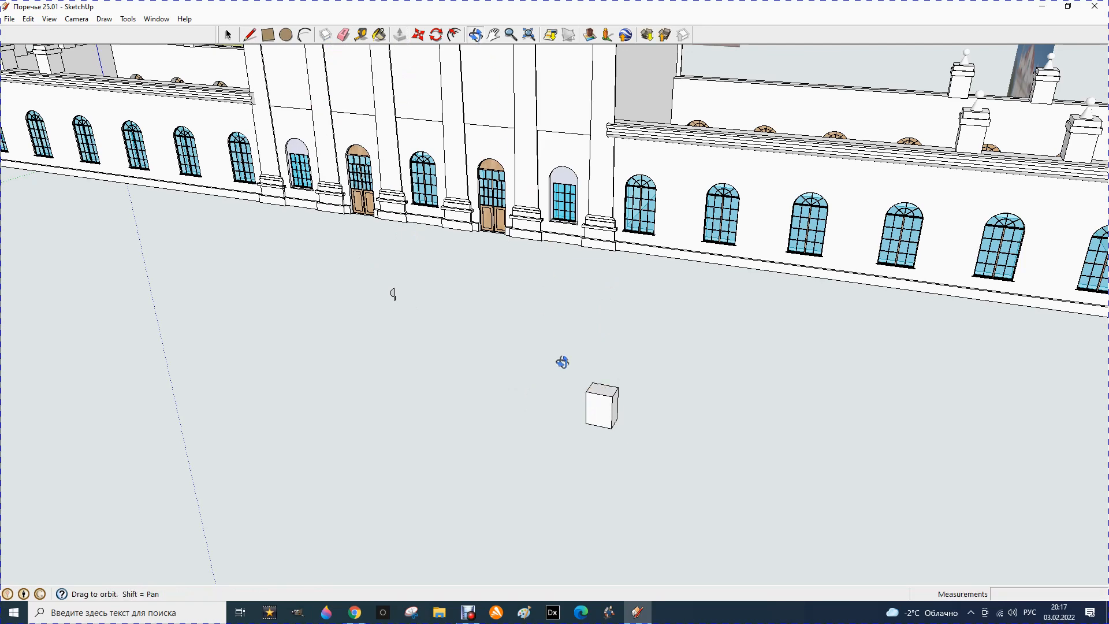
drag(601, 421, 653, 358)
scroll(653, 358, up, 4)
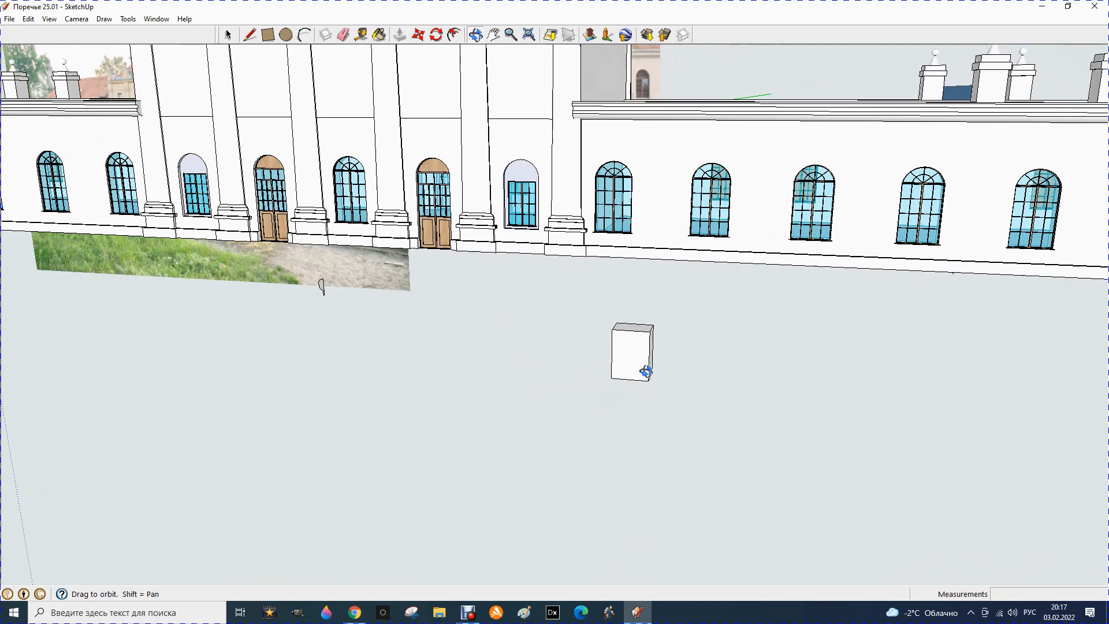
scroll(647, 347, up, 2)
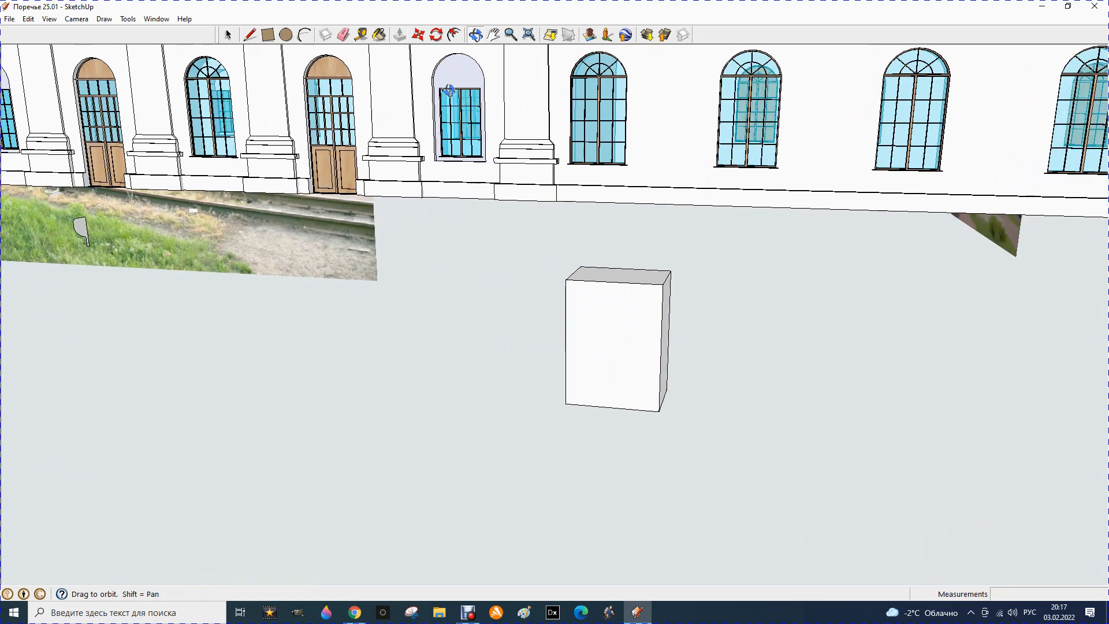
click(361, 35)
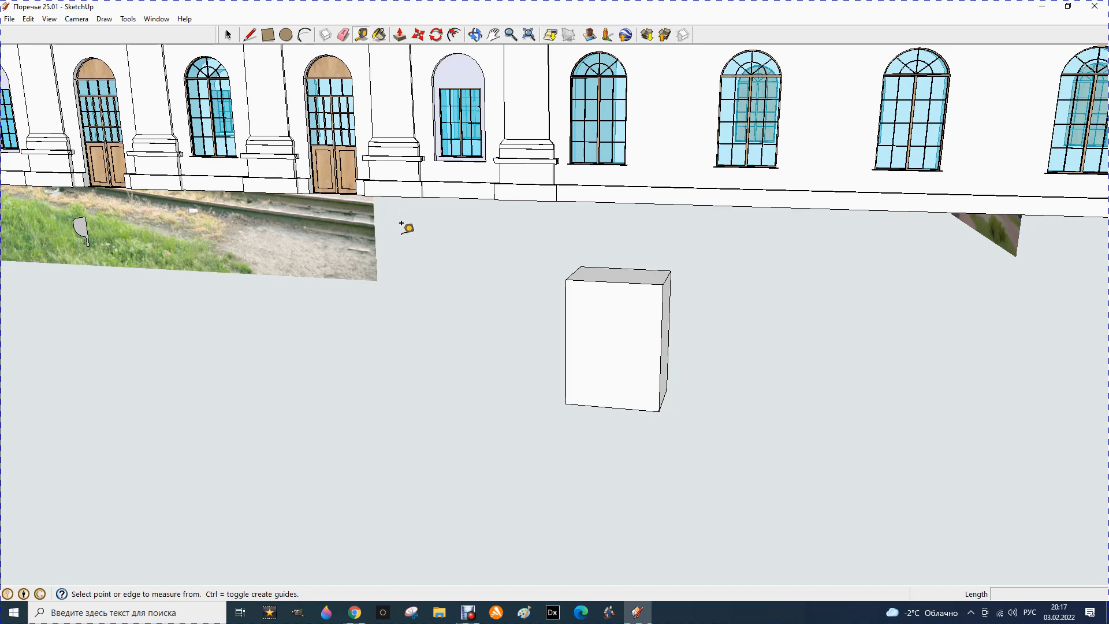
click(610, 272)
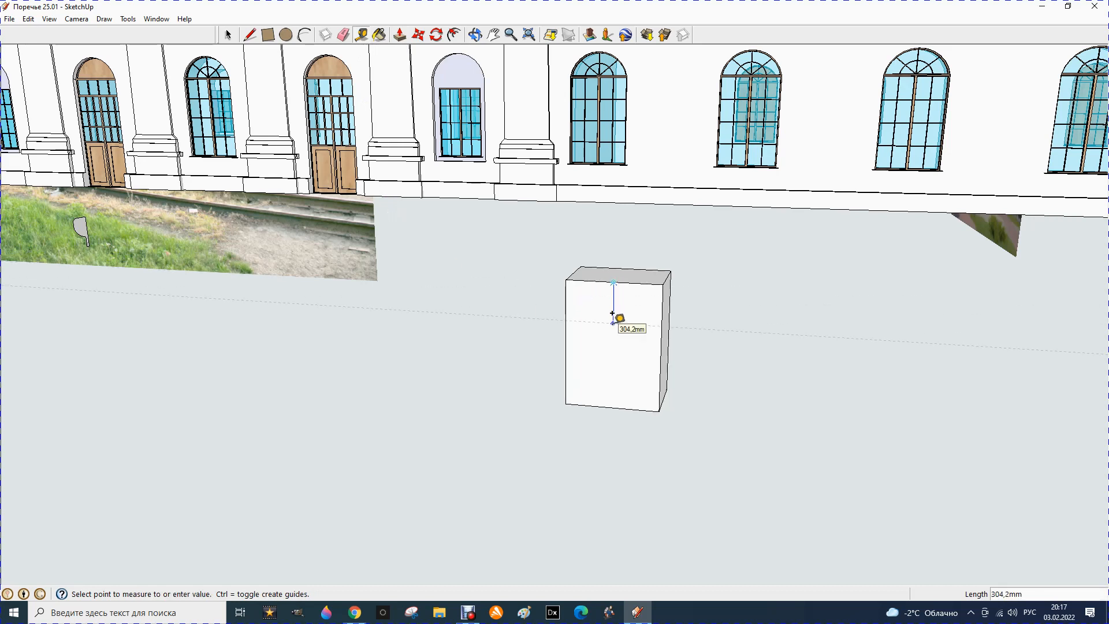
key(Return)
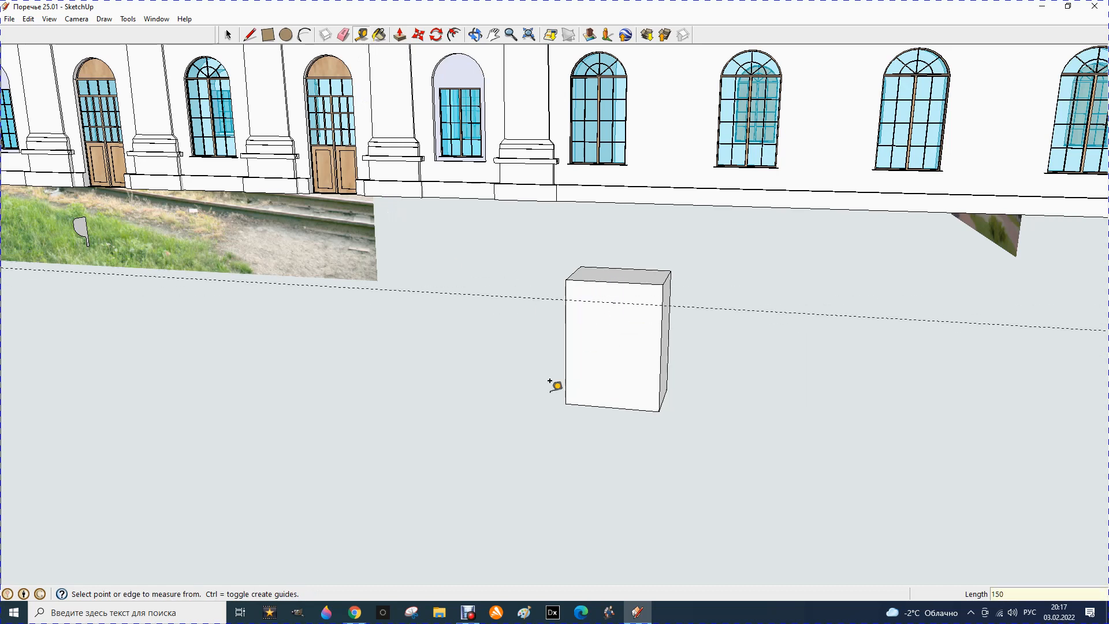
click(599, 405)
text(250)
key(Return)
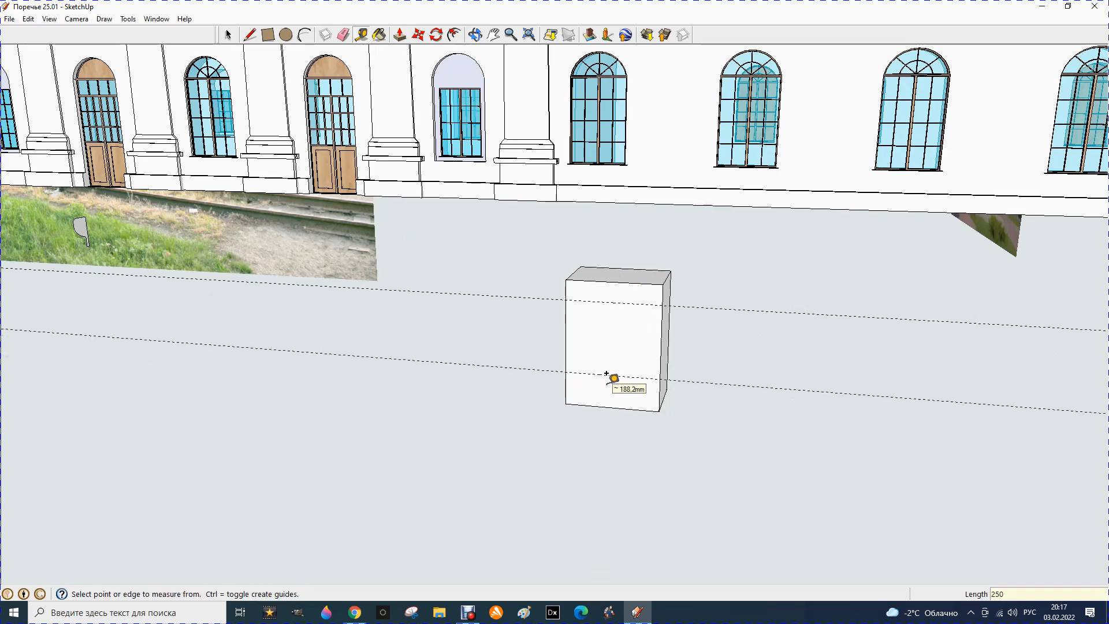
Draw a short line from the front face's left edge along the lower guide, followed by a 150 mm vertical line upward.
click(250, 36)
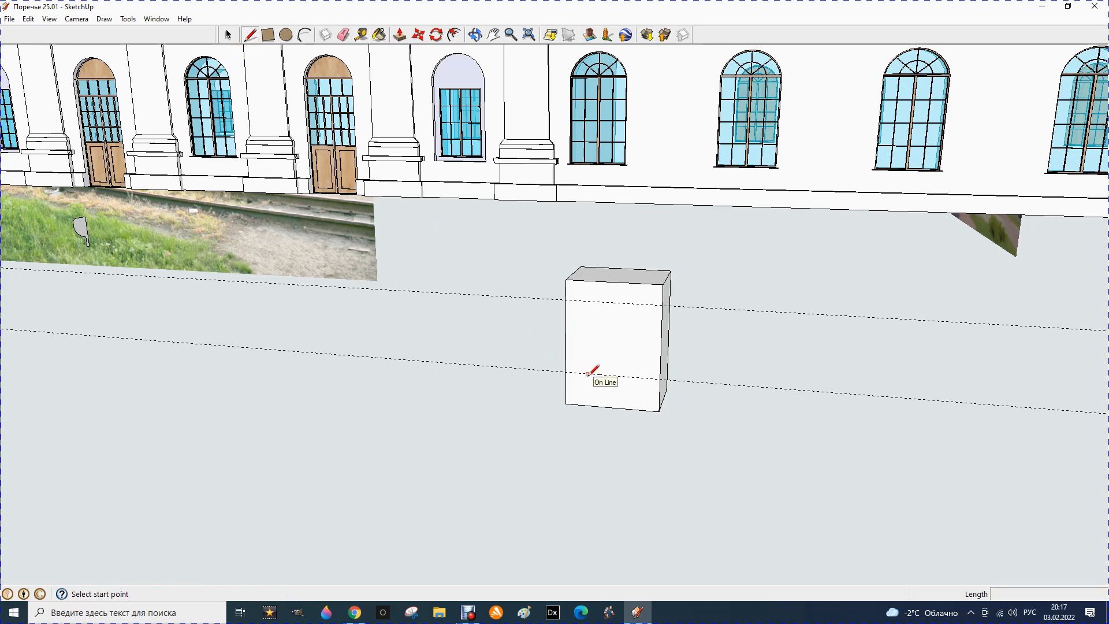
click(567, 371)
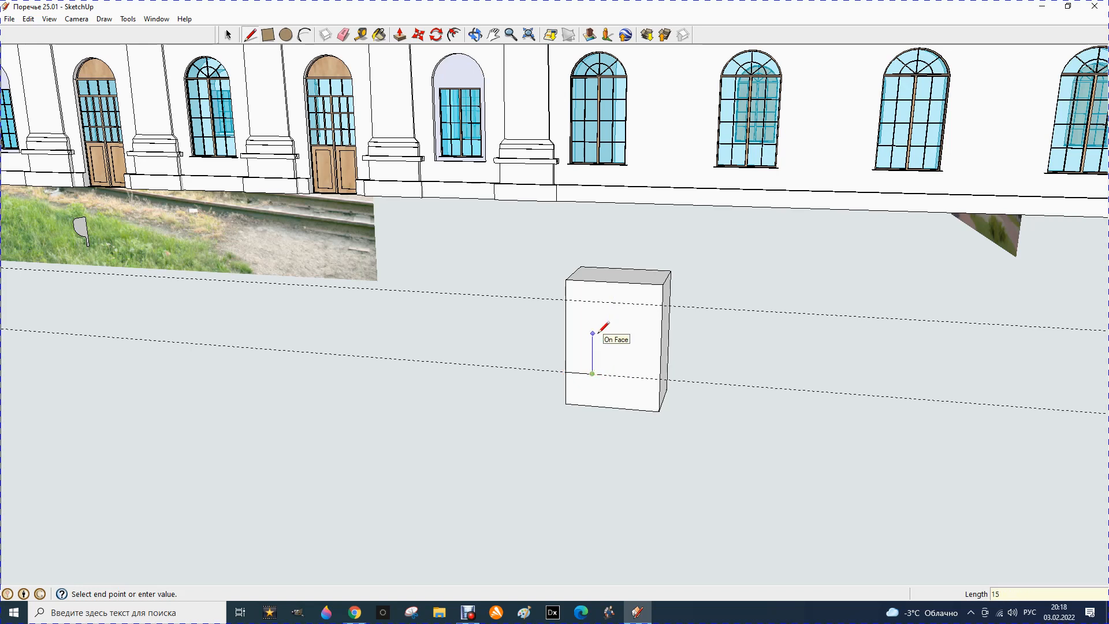
key(Escape)
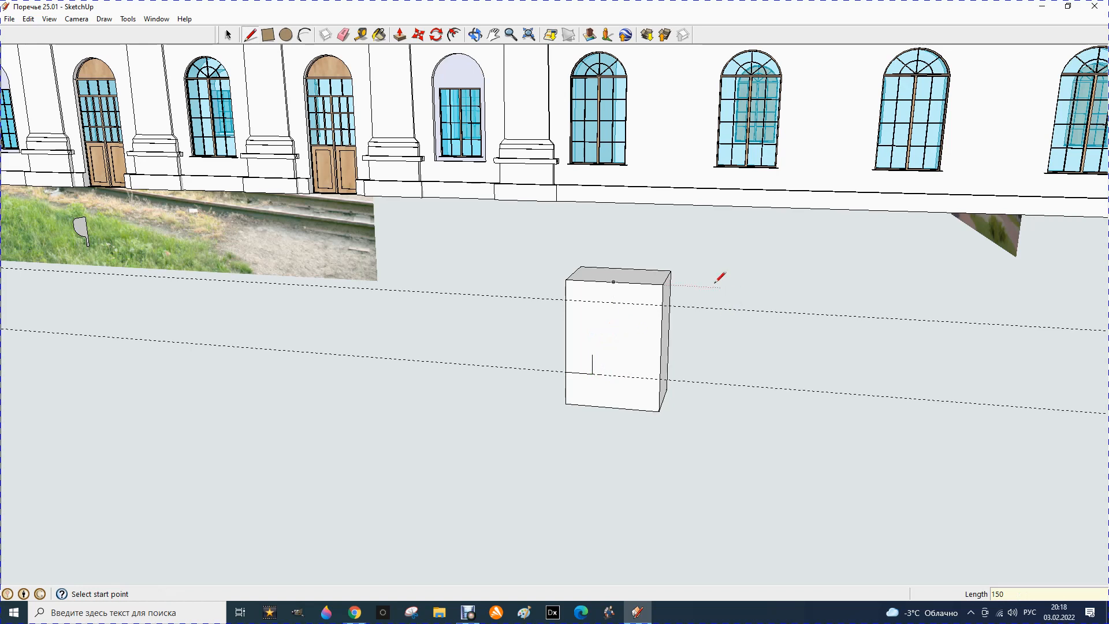
Place a vertical guide 250 mm in from the right edge of the block's front face.
click(361, 34)
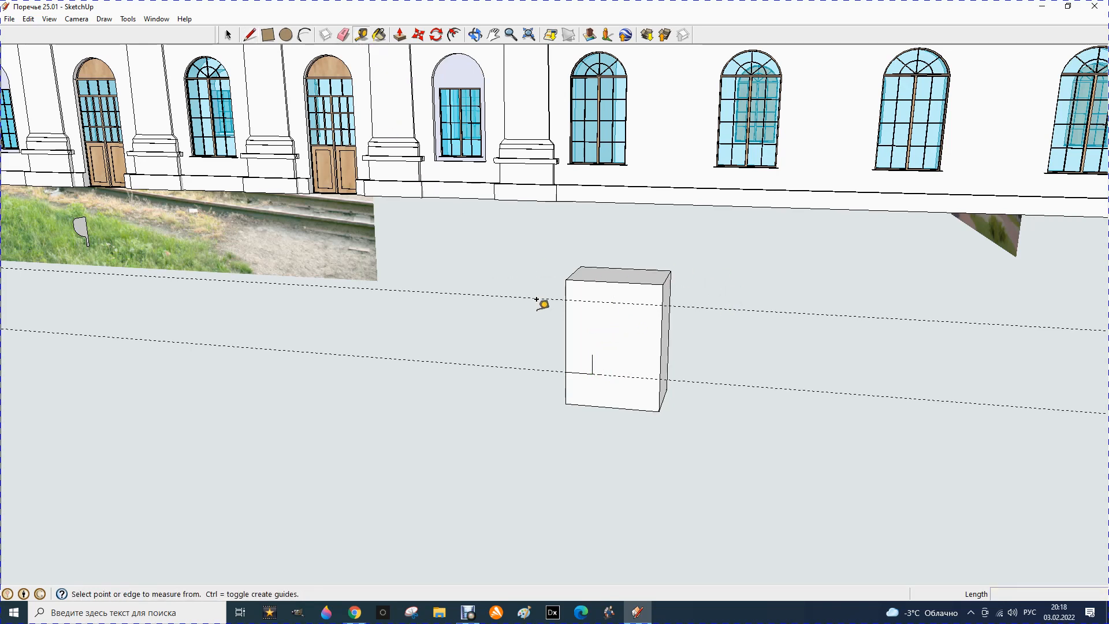
click(661, 342)
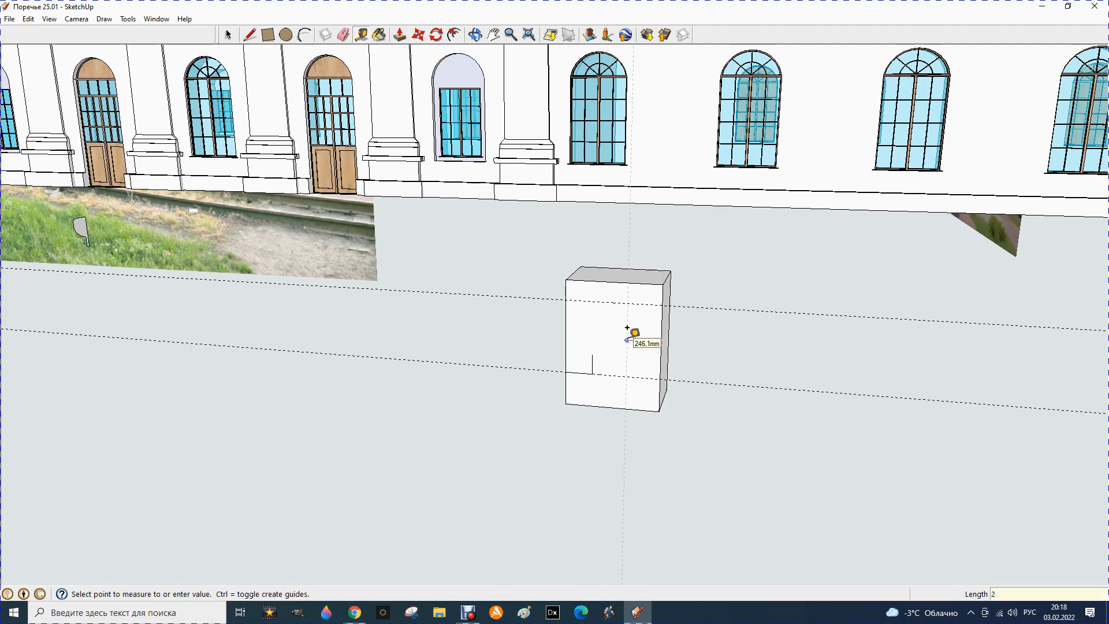
click(627, 328)
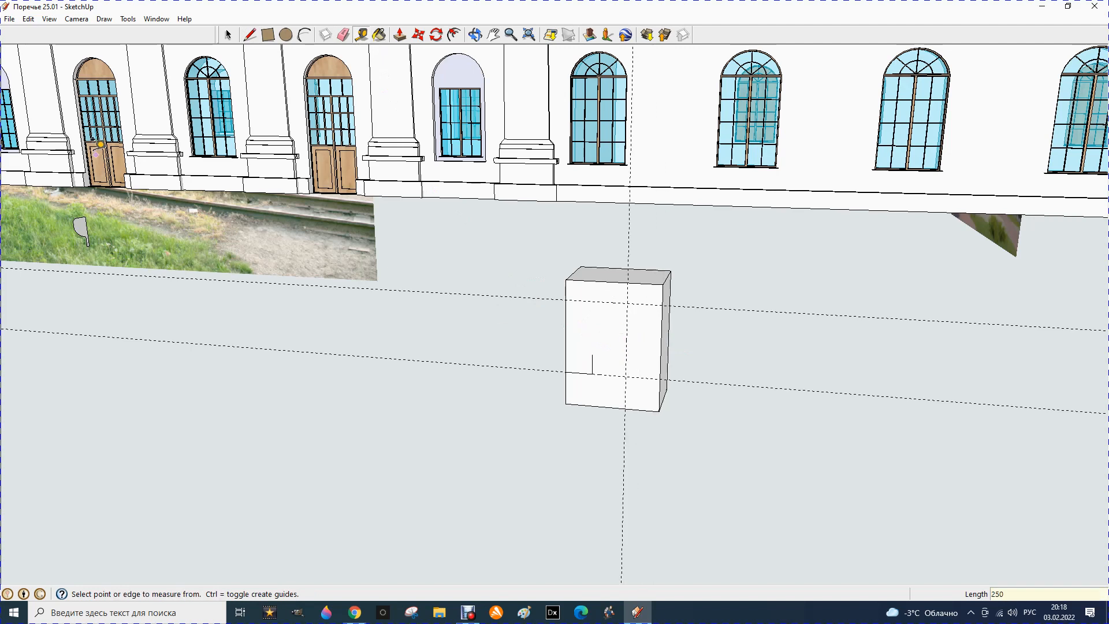
Draw a line from the front face's top edge down to the guide intersection, a short jog right, and a 50 mm line down.
click(250, 36)
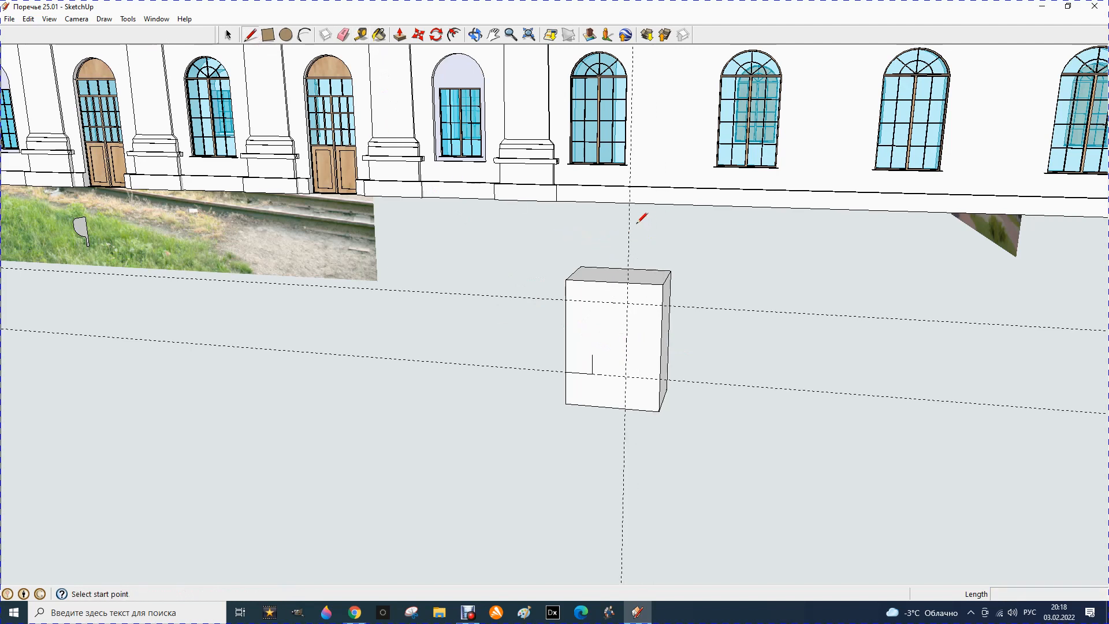
click(629, 281)
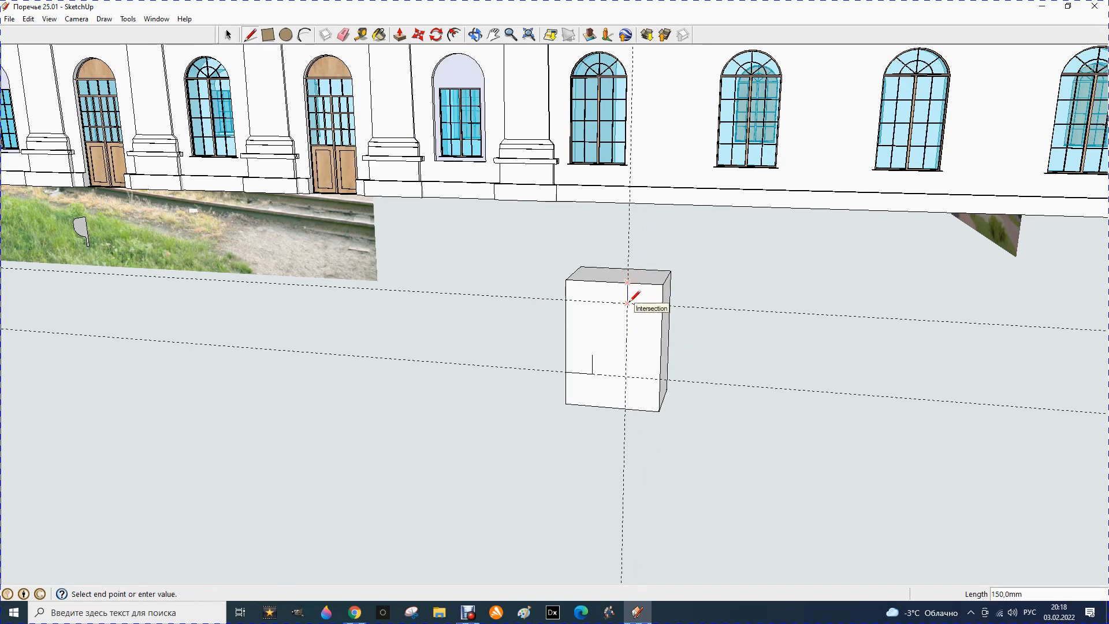
click(627, 302)
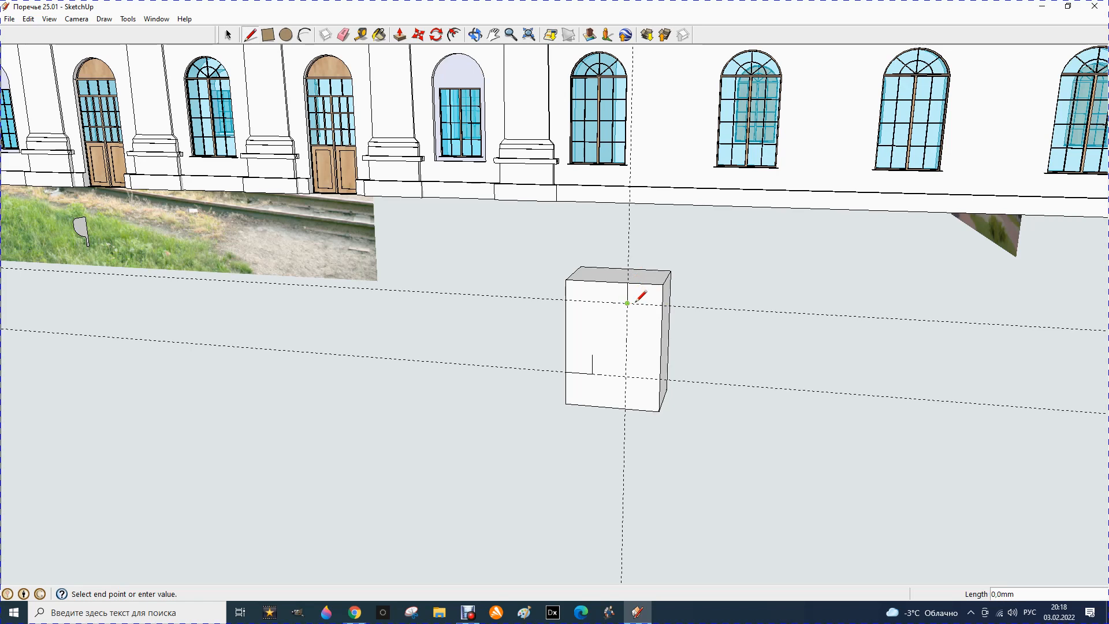
scroll(644, 306, up, 1)
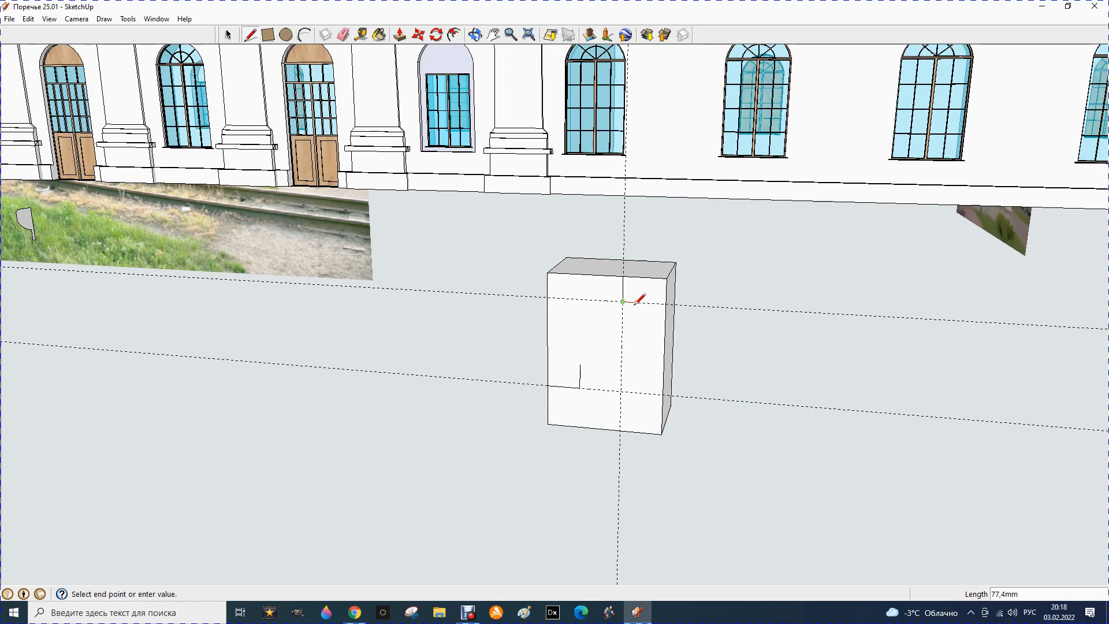
scroll(652, 304, up, 1)
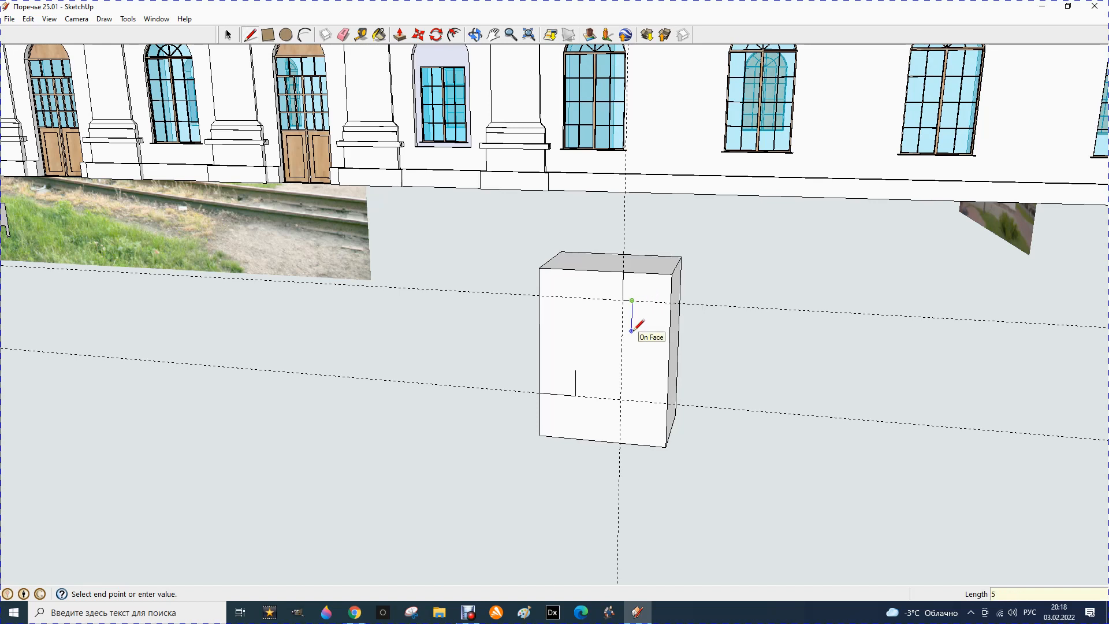
key(Return)
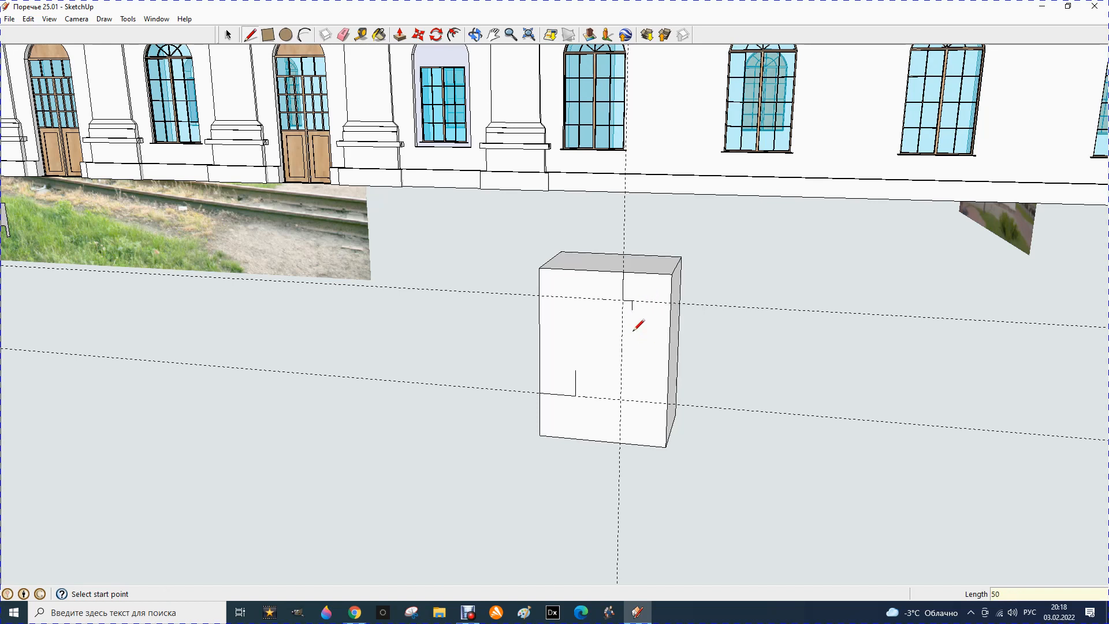
Draw a staircase outline of 50 mm treads and risers up the block's front face, joining it vertically to the short upper line.
click(576, 370)
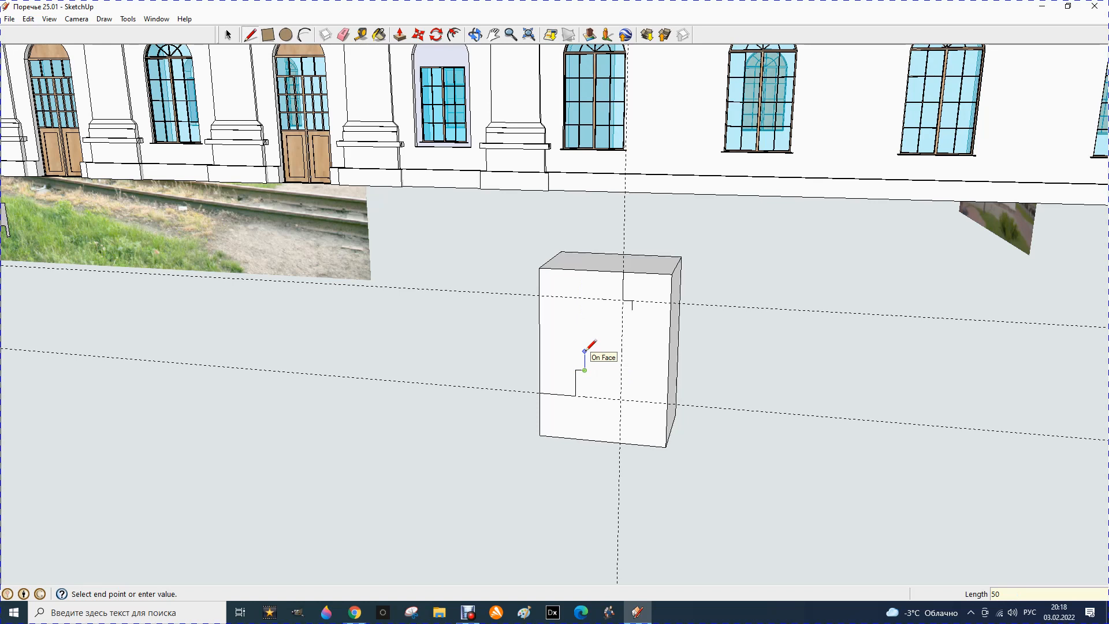
key(Return)
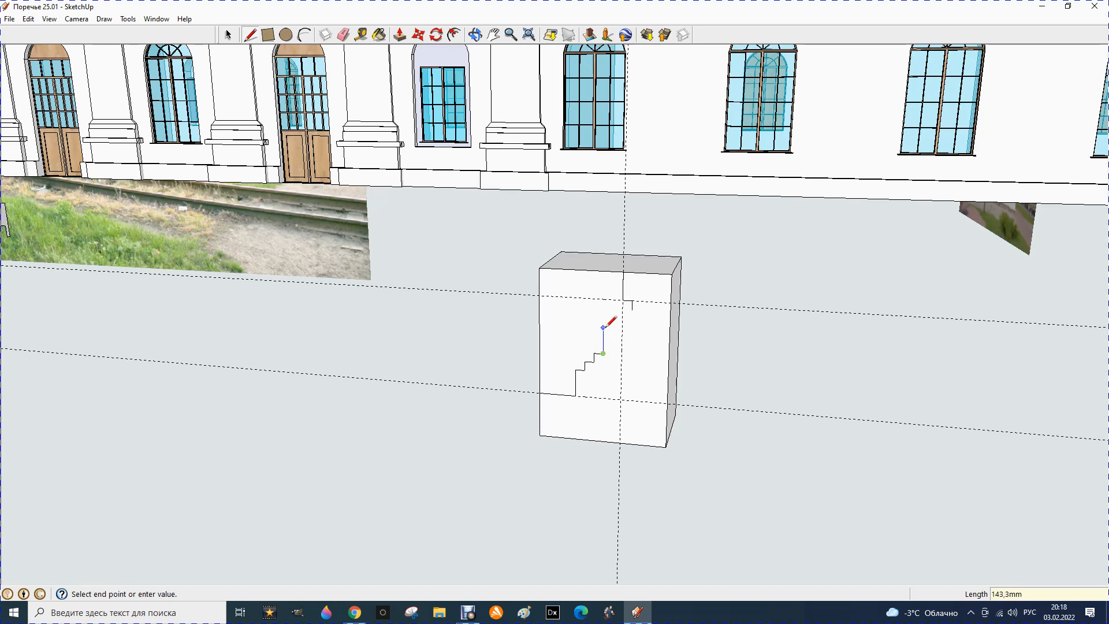
key(Return)
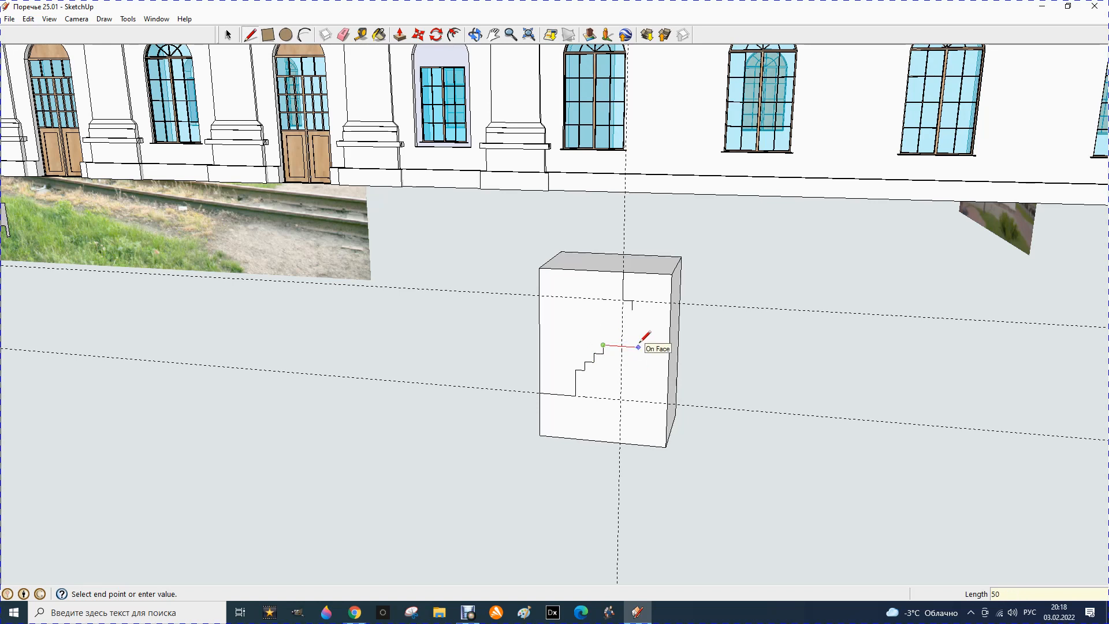
scroll(642, 341, up, 1)
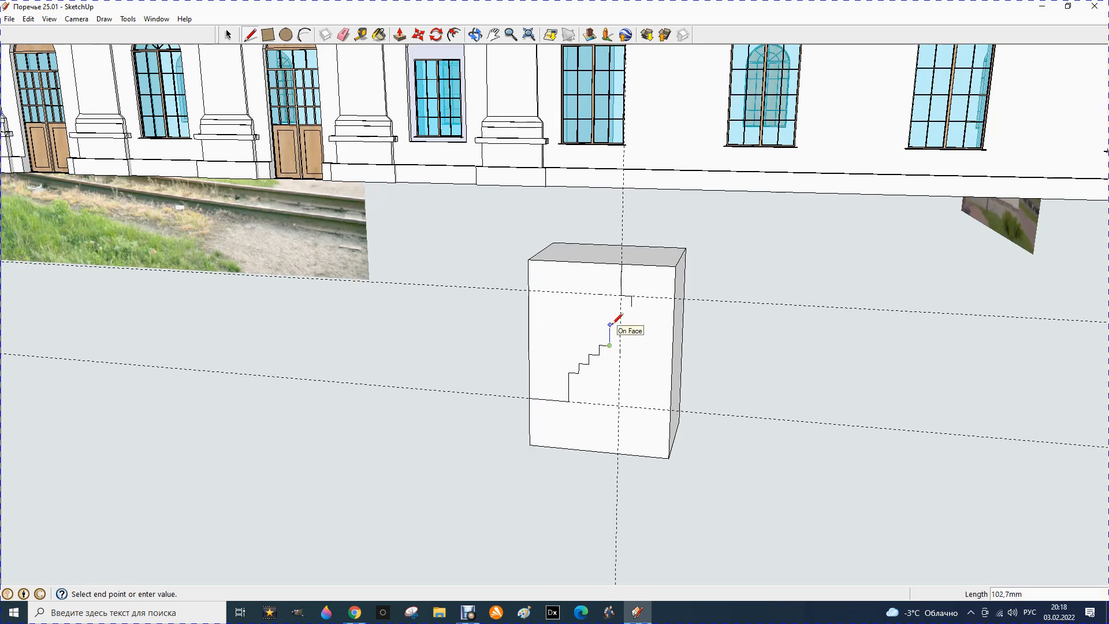
key(Return)
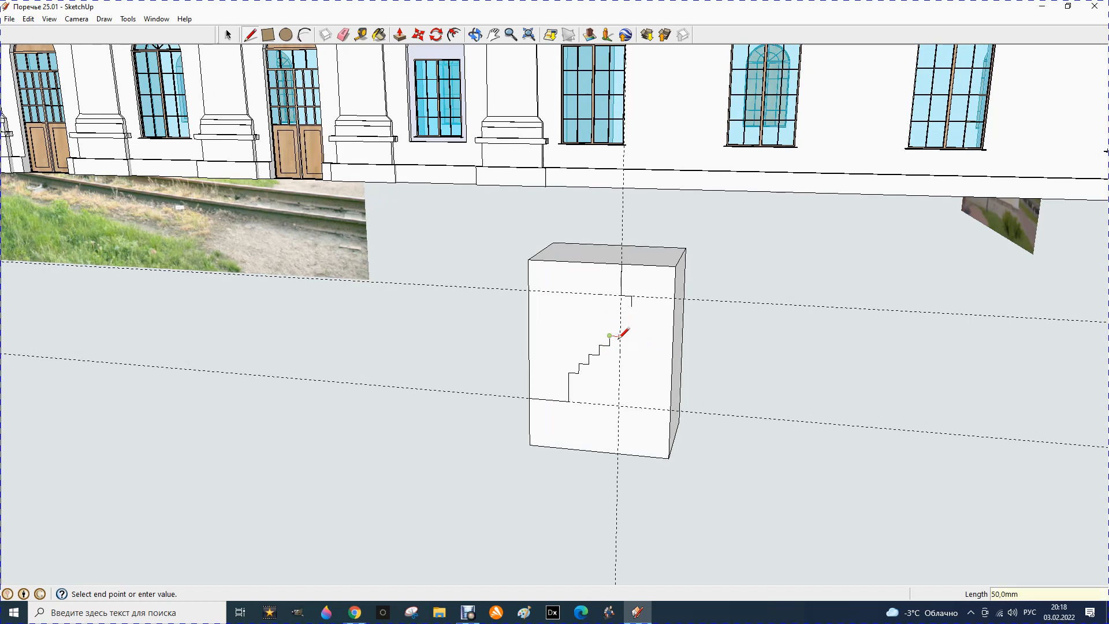
text(50)
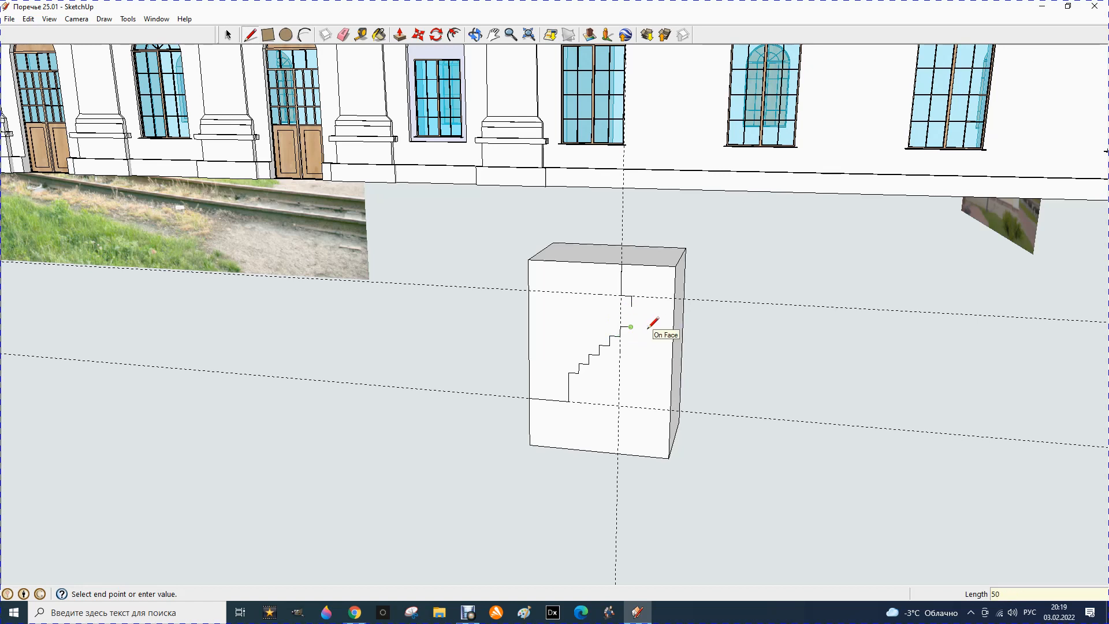
click(631, 299)
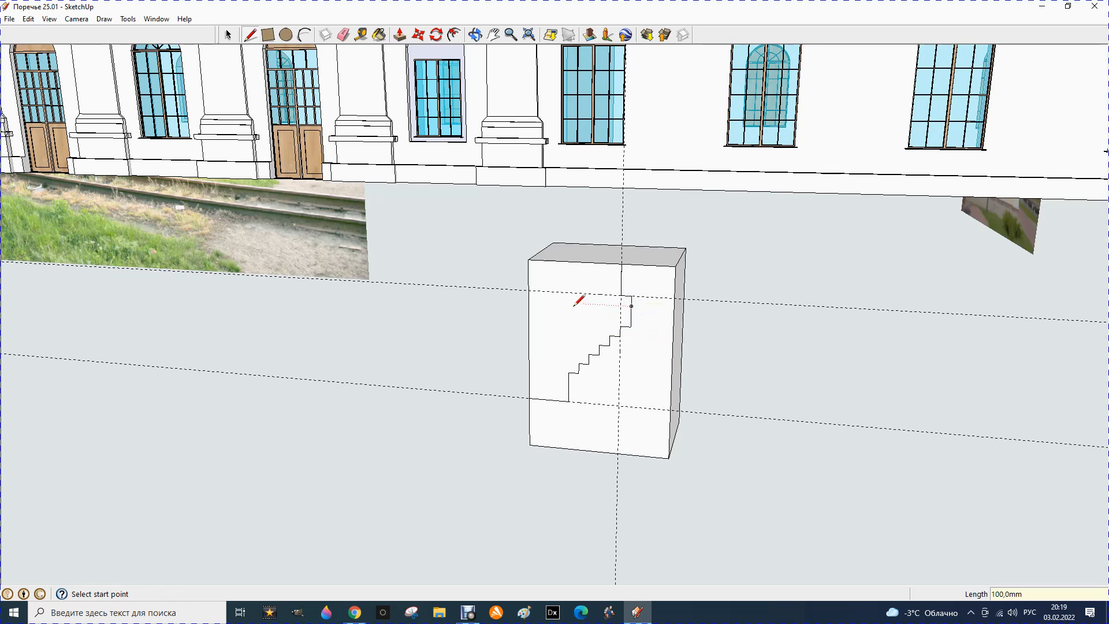
Push the face area above the stepped outline 500 mm through the block and erase the three guides.
click(400, 34)
click(539, 341)
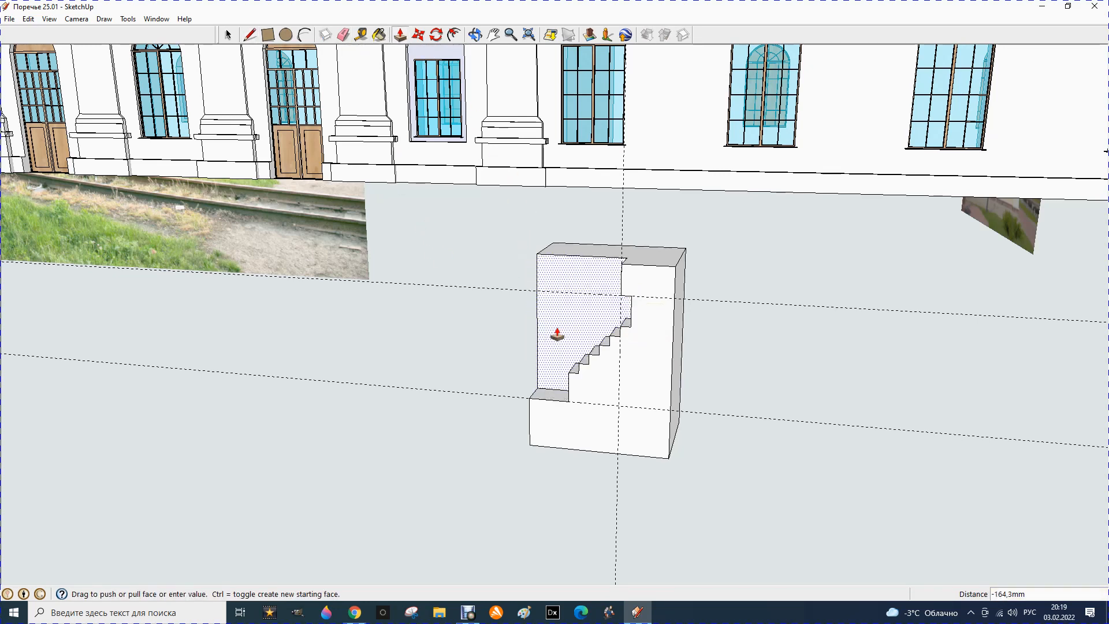
click(574, 306)
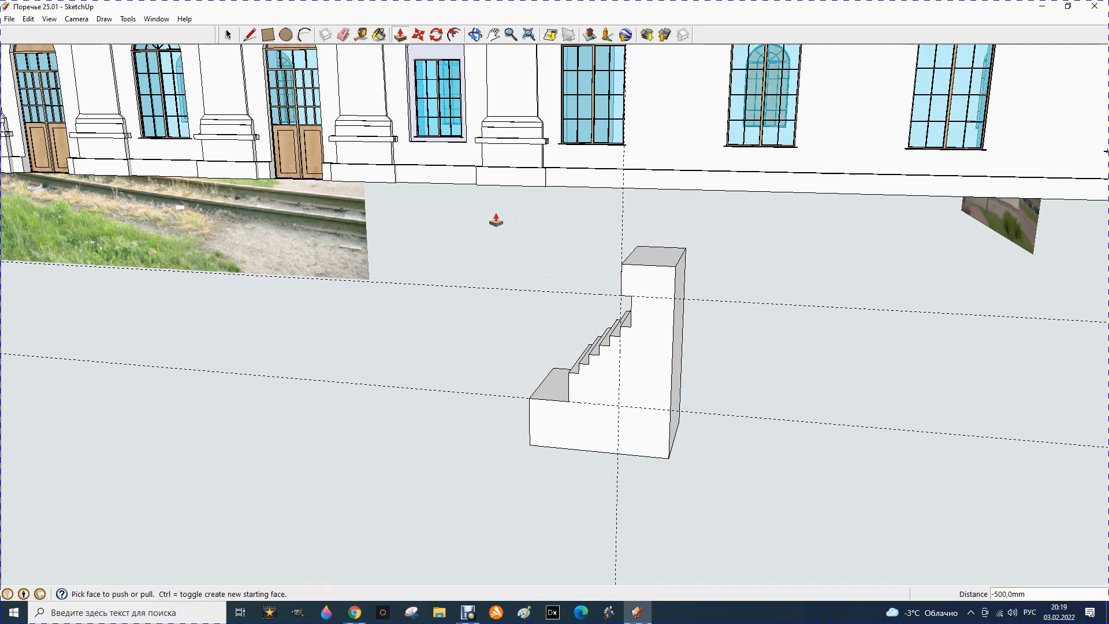
click(345, 36)
mouse_move(535, 248)
mouse_down()
mouse_move(531, 307)
mouse_move(488, 381)
mouse_move(609, 519)
mouse_up()
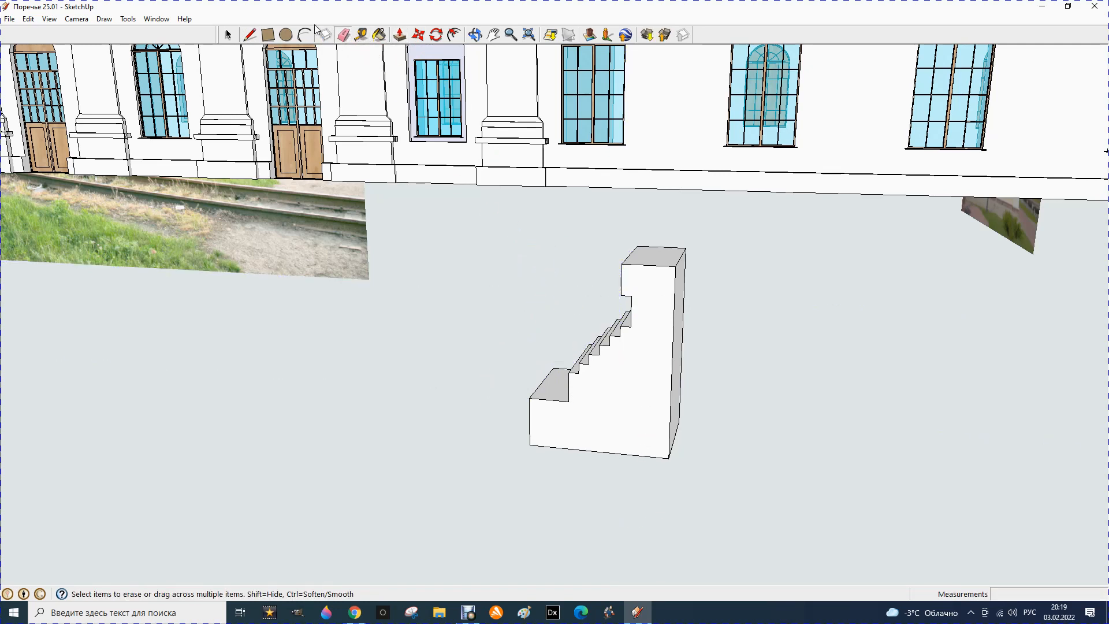
Turn the whole stepped block into a component with the default settings.
click(228, 35)
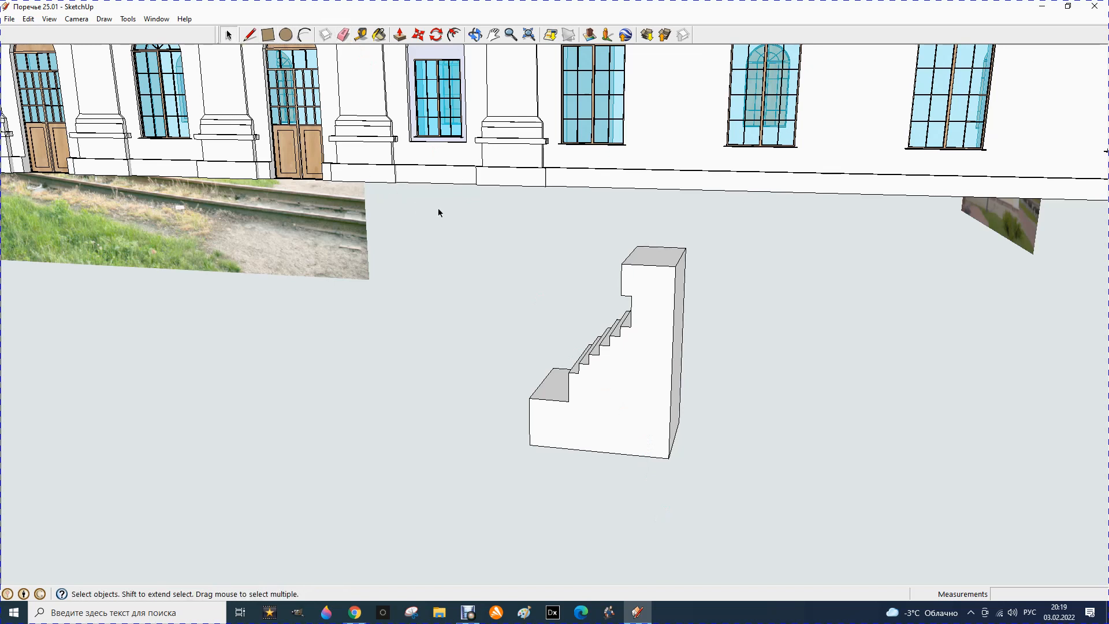
drag(468, 201, 780, 515)
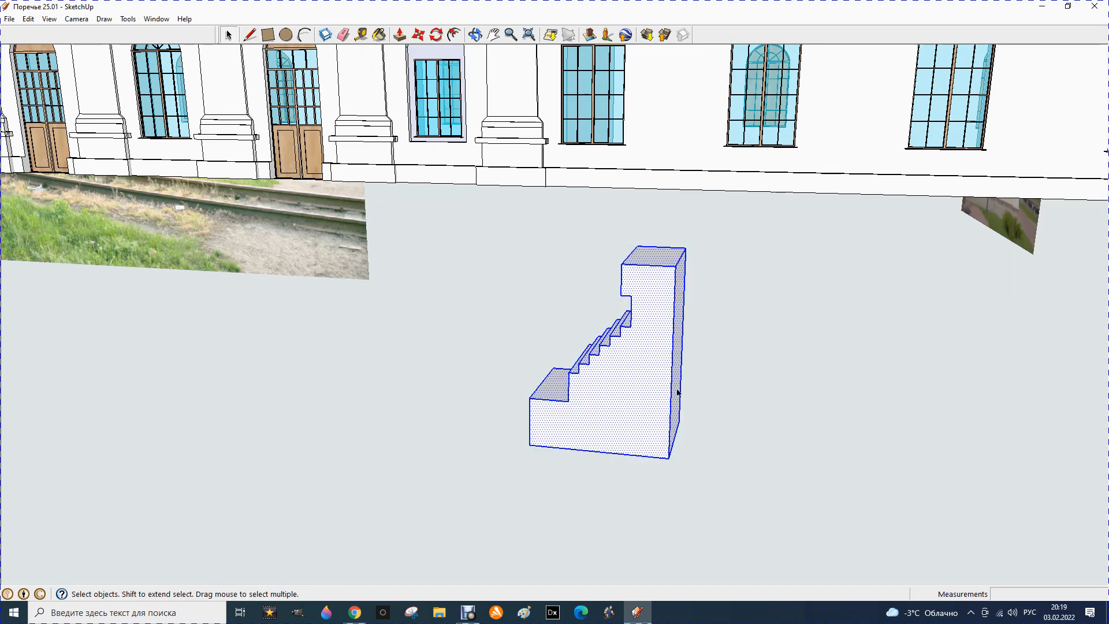
right_click(640, 372)
click(686, 455)
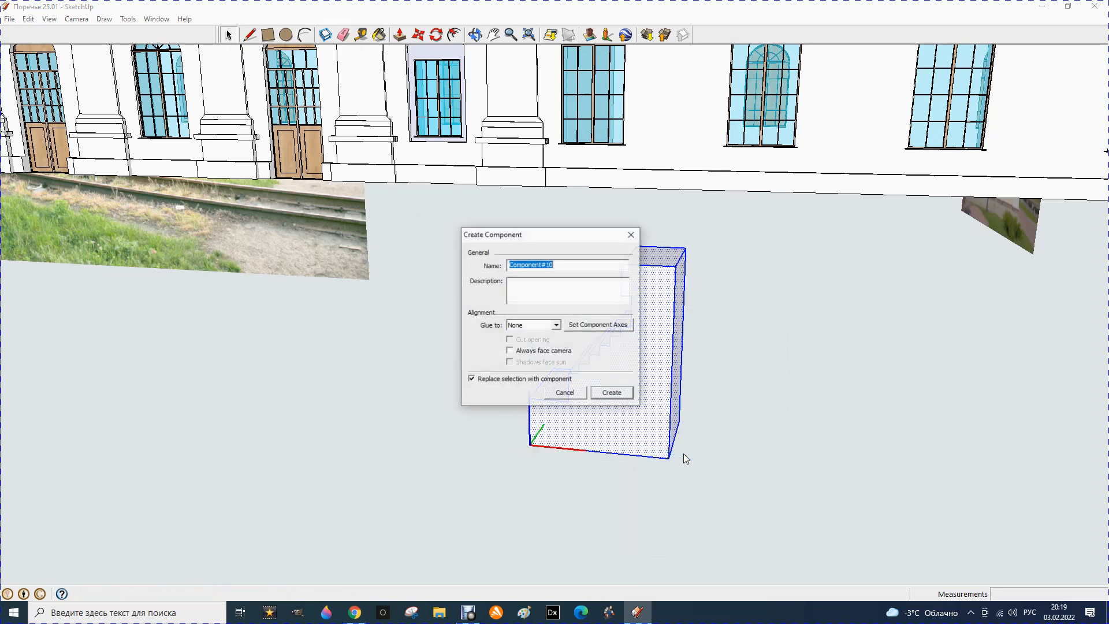
click(614, 393)
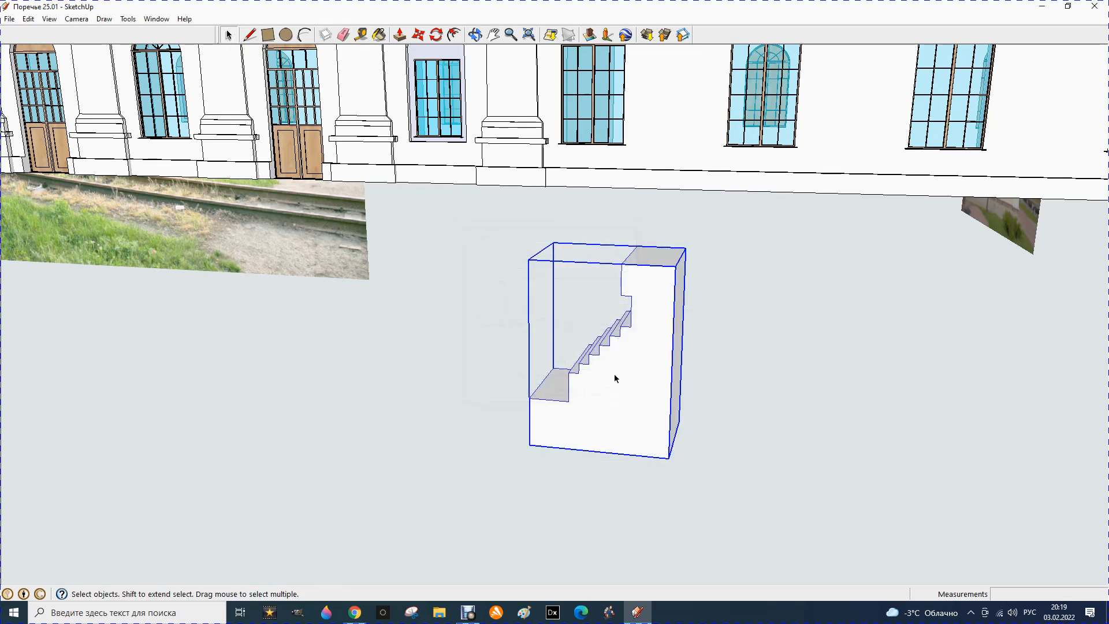
Place a copy of the stepped component beside the spare windows and doors away from the station.
scroll(598, 257, down, 6)
scroll(598, 257, down, 3)
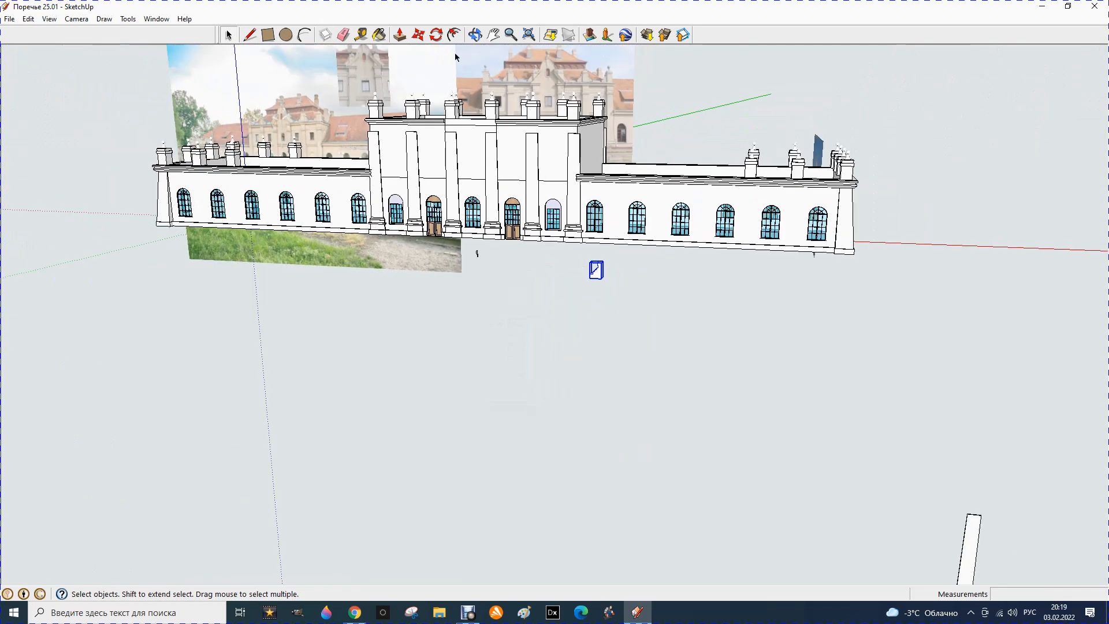
click(418, 35)
click(595, 272)
key(ctrl)
scroll(736, 386, down, 3)
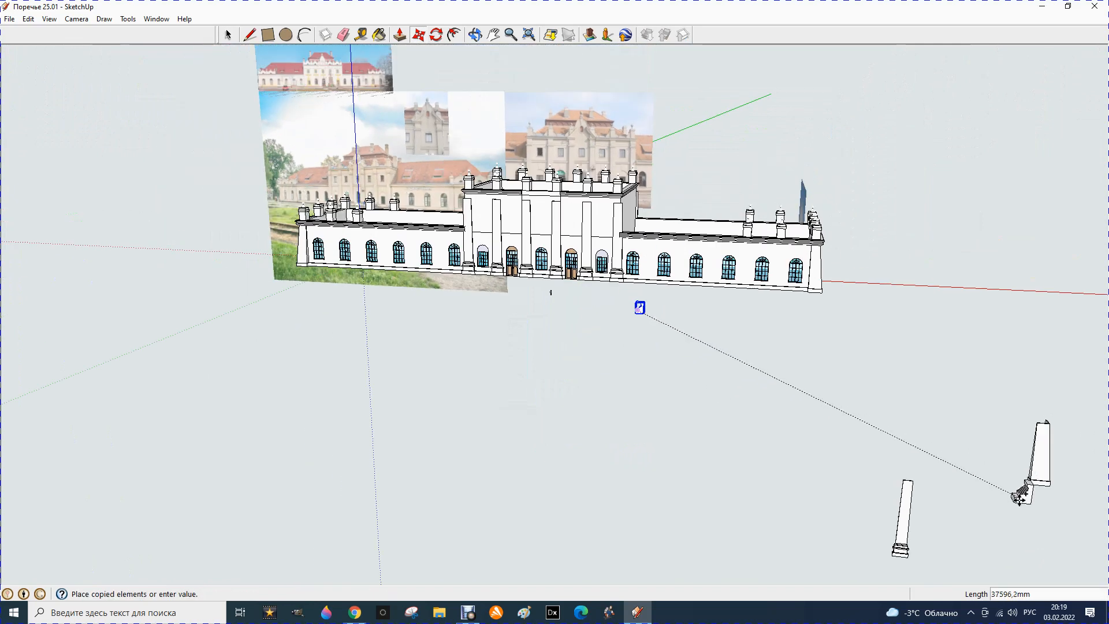
scroll(777, 369, down, 3)
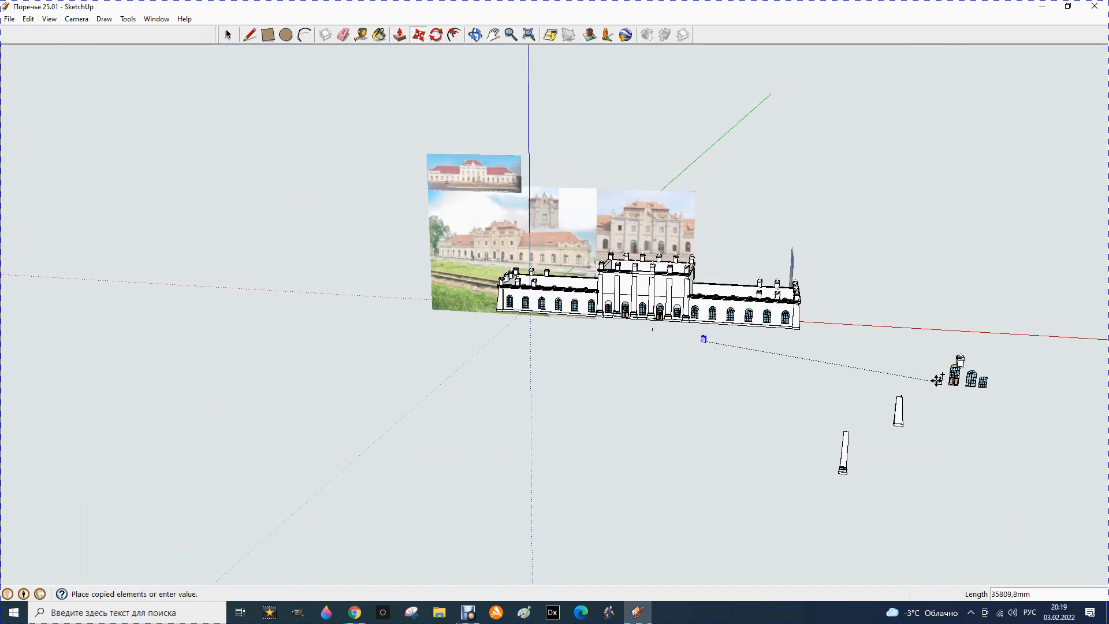
click(939, 371)
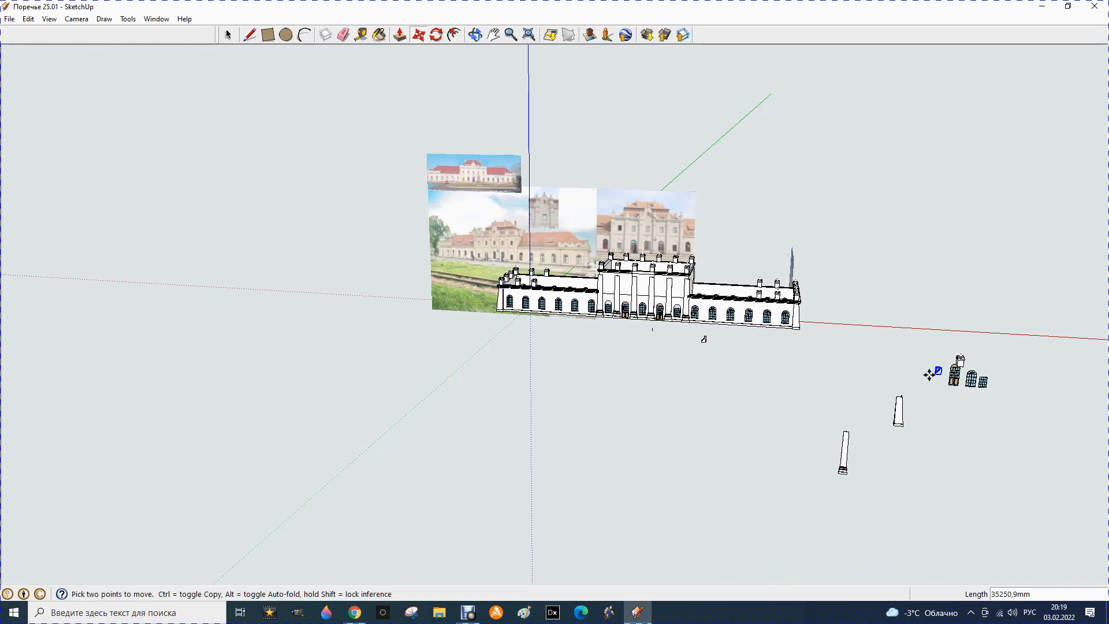
Move the original stepped component onto the central block's roof ledge, against the side of the front right corner post.
scroll(649, 325, up, 5)
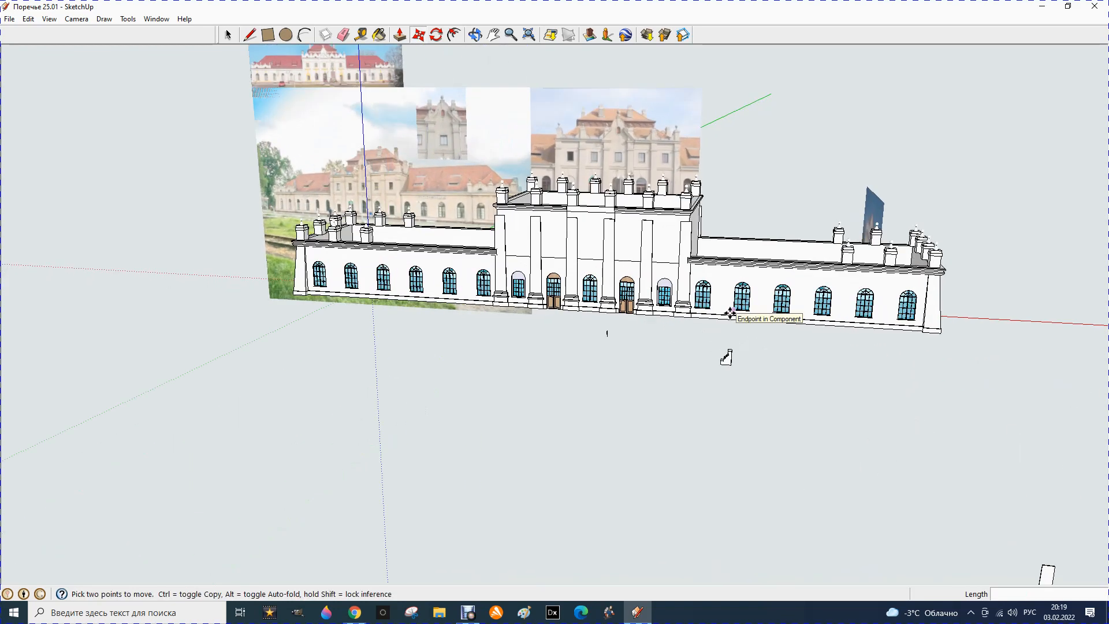
scroll(730, 314, up, 5)
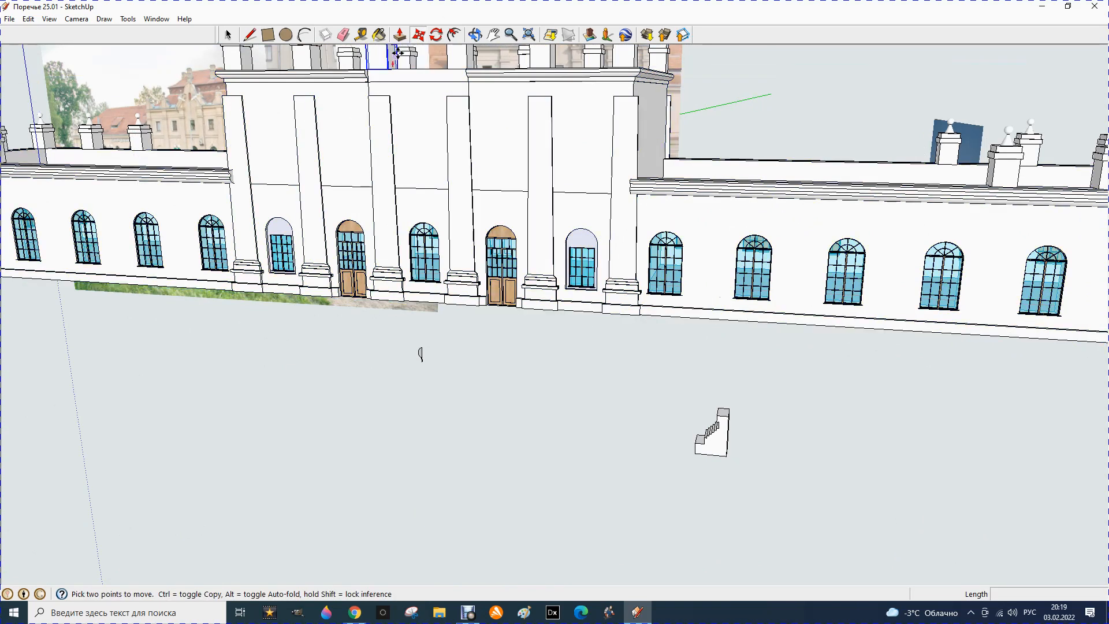
click(727, 418)
scroll(574, 385, up, 1)
scroll(598, 384, down, 1)
scroll(598, 384, down, 4)
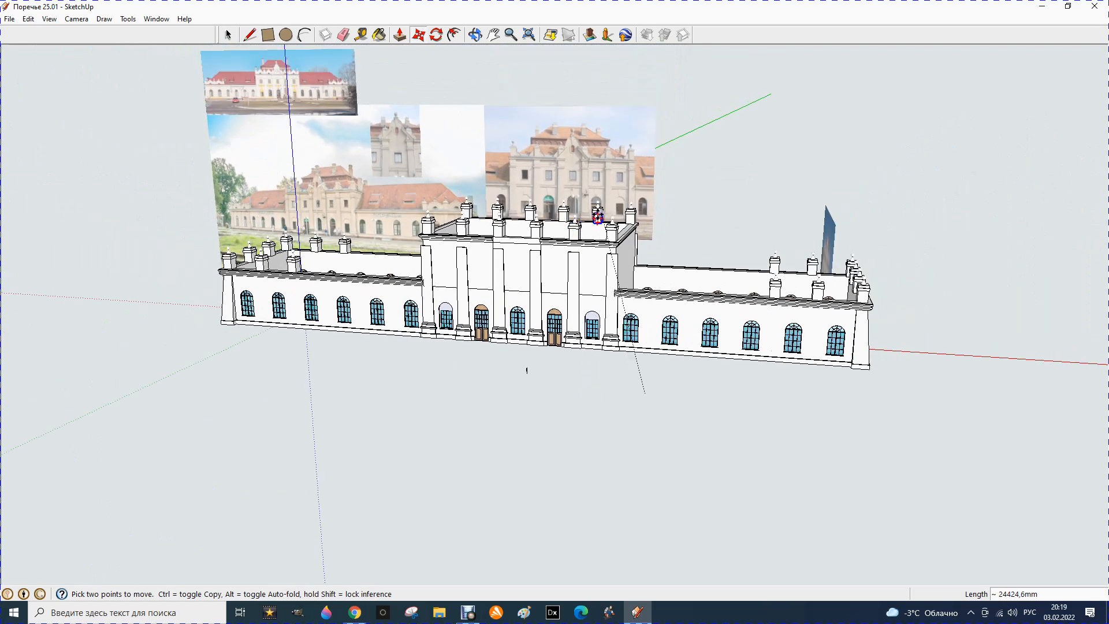
scroll(598, 219, up, 2)
scroll(598, 220, up, 5)
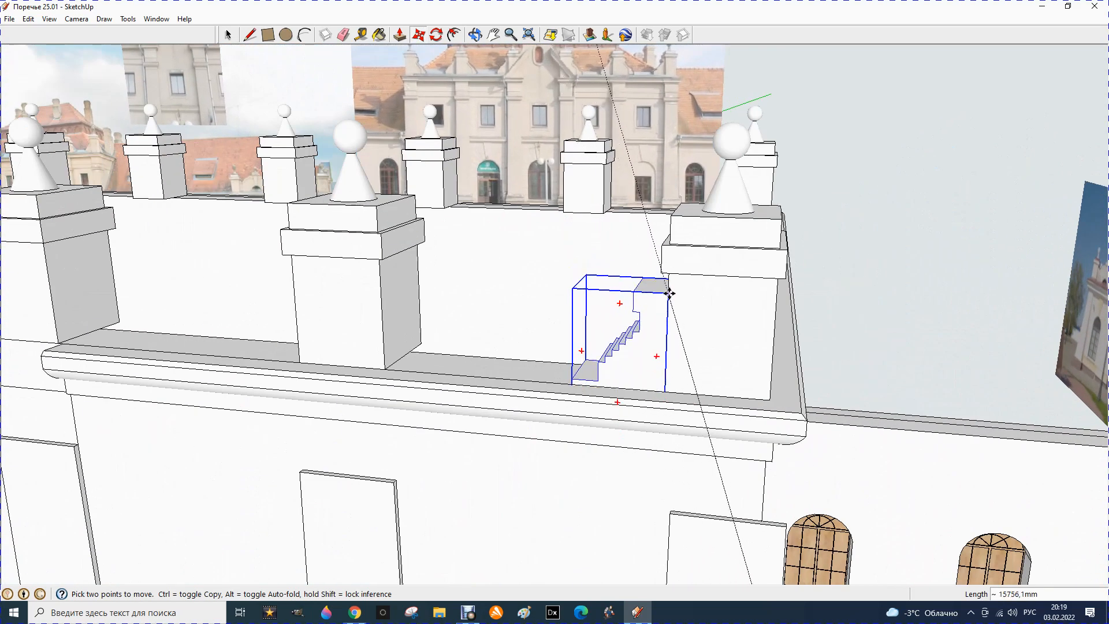
click(669, 293)
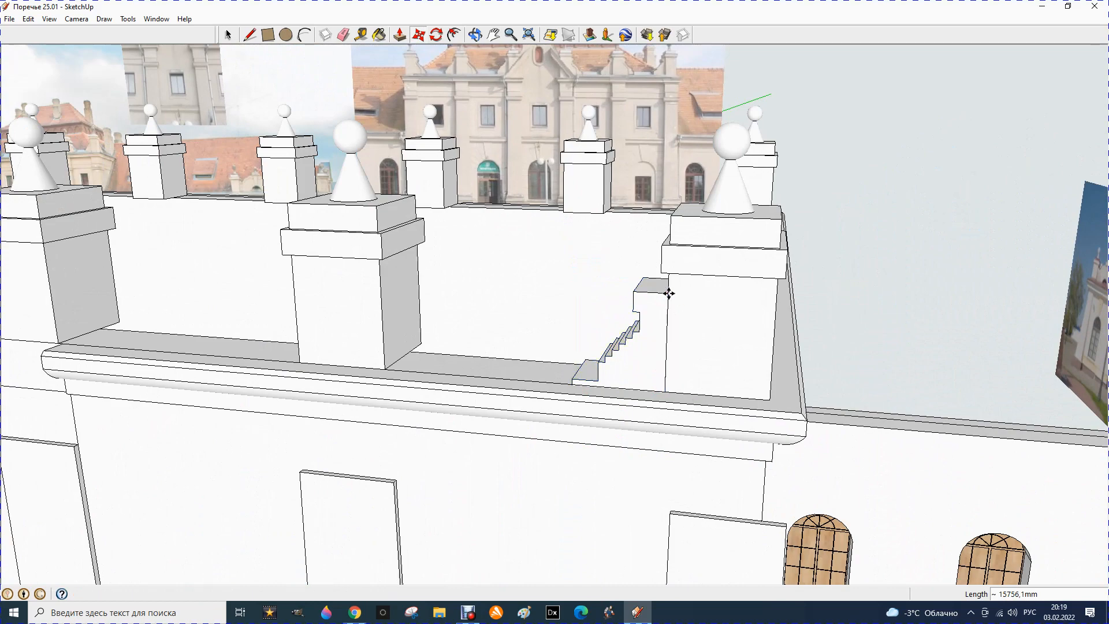
Raise the stepped component onto the ledge surface and set it back from the corner post's front, moving it about 184 mm.
click(476, 37)
drag(315, 235, 755, 389)
scroll(624, 240, up, 5)
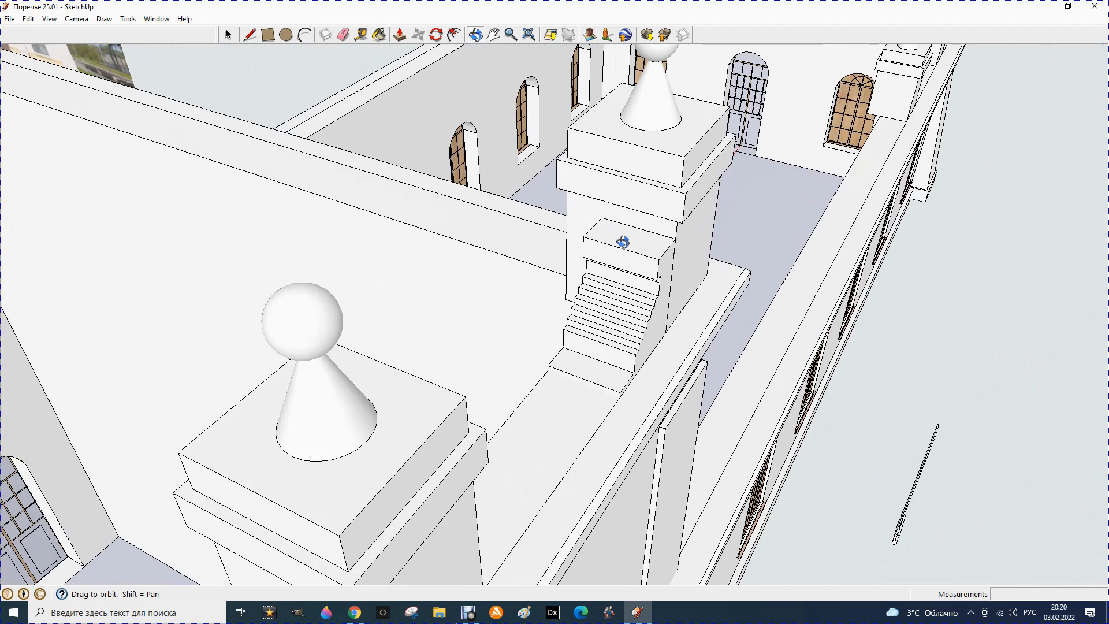
click(417, 36)
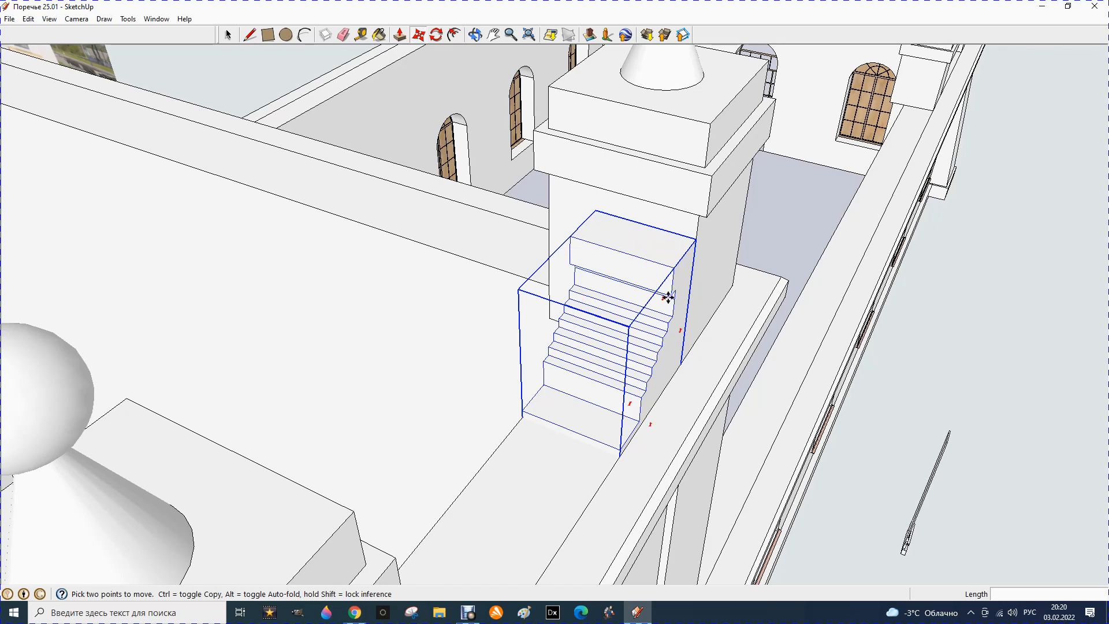
click(475, 36)
drag(641, 322, 550, 250)
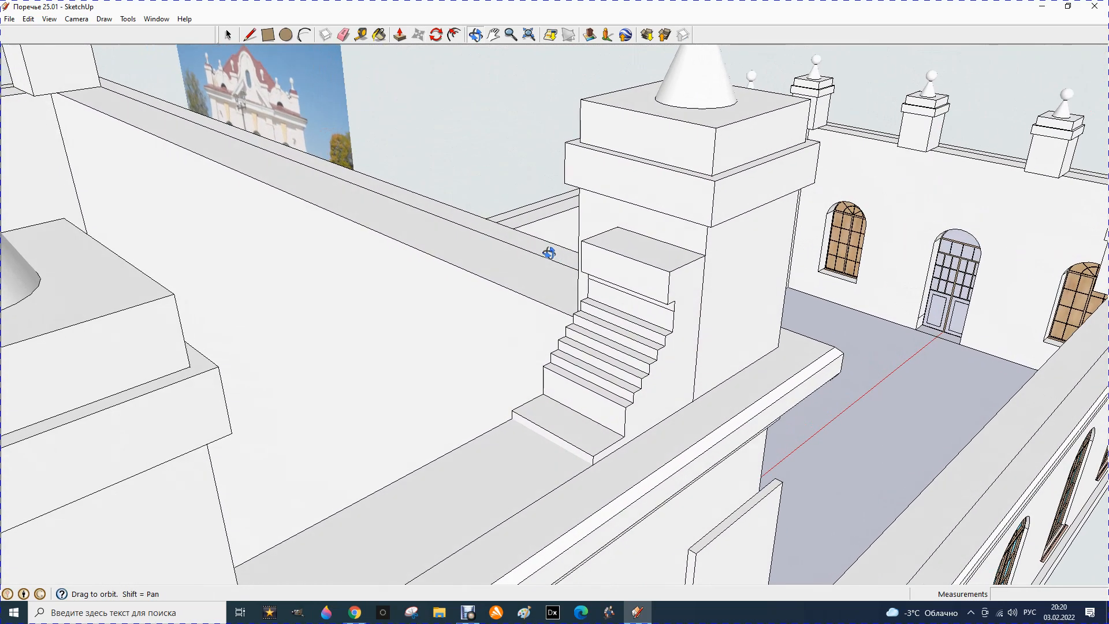
drag(688, 332, 522, 297)
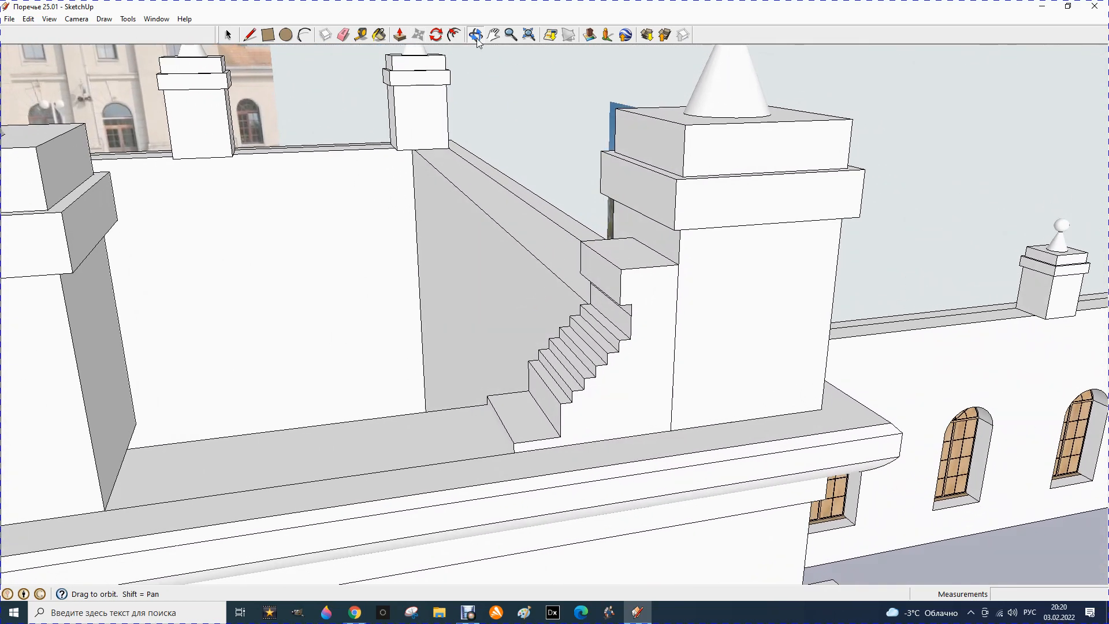
click(419, 36)
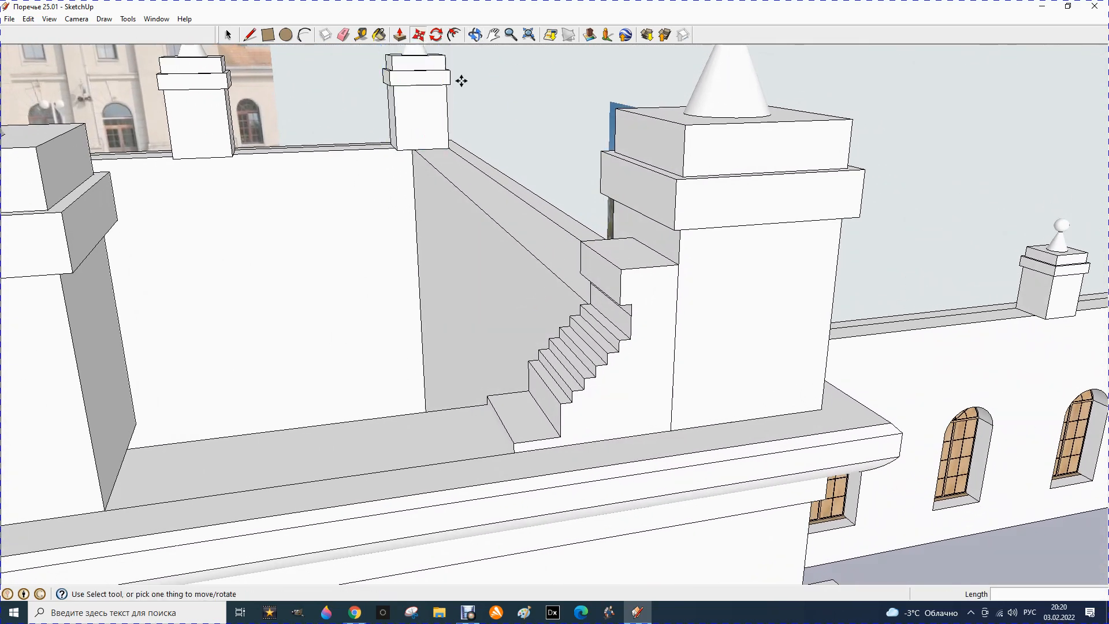
click(677, 266)
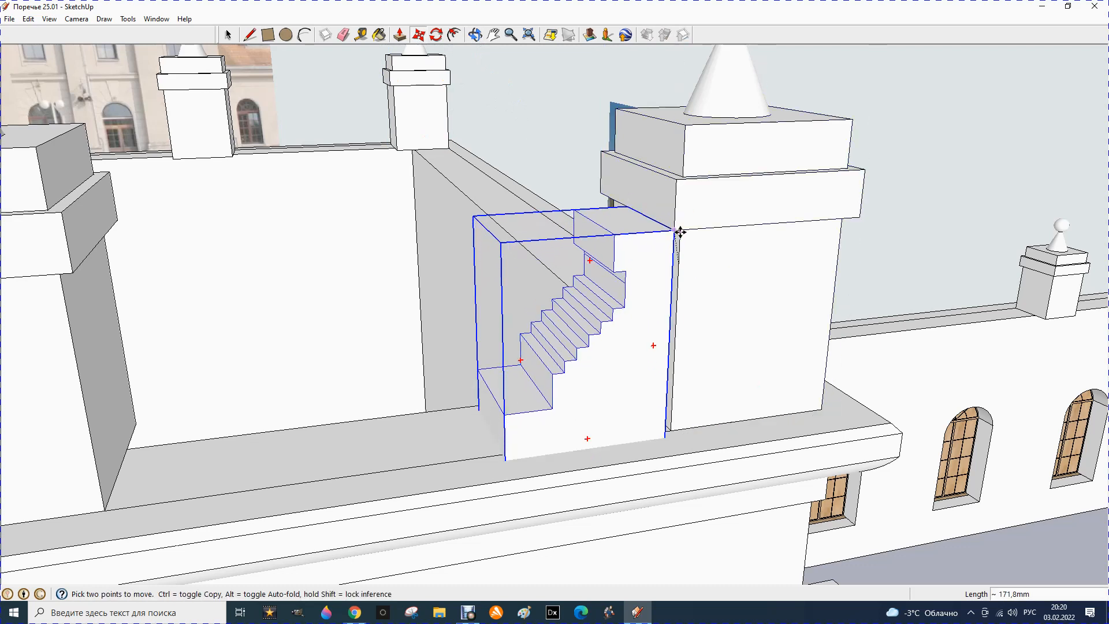
click(660, 223)
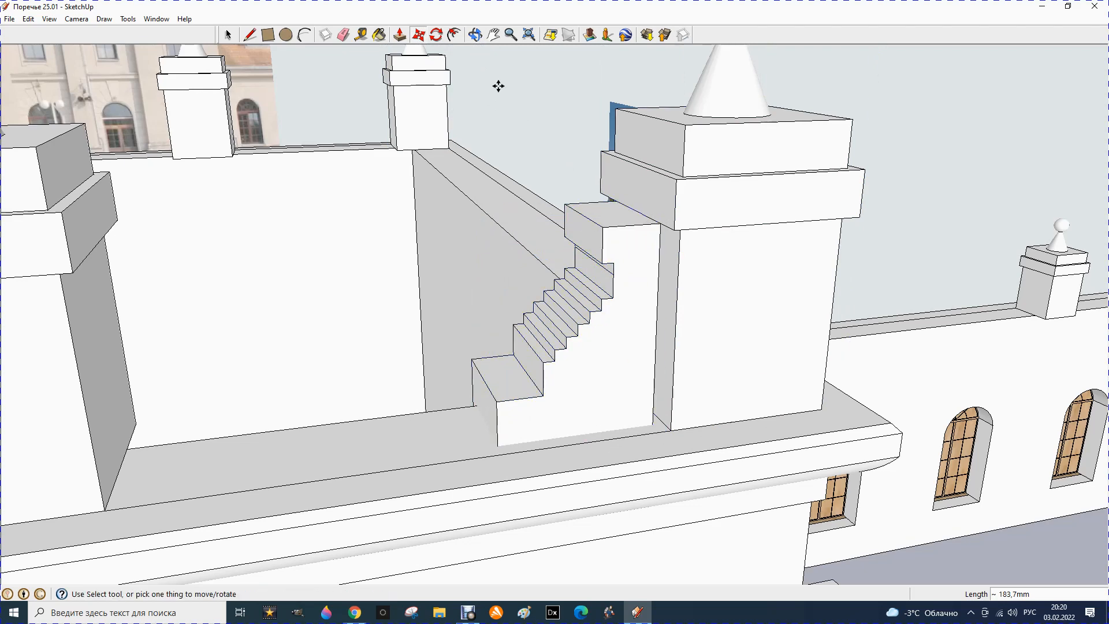
Measure the width of the front right corner post's side, just under its cap and behind the stepped component.
click(475, 35)
drag(480, 172, 502, 167)
scroll(503, 167, down, 3)
scroll(584, 188, down, 3)
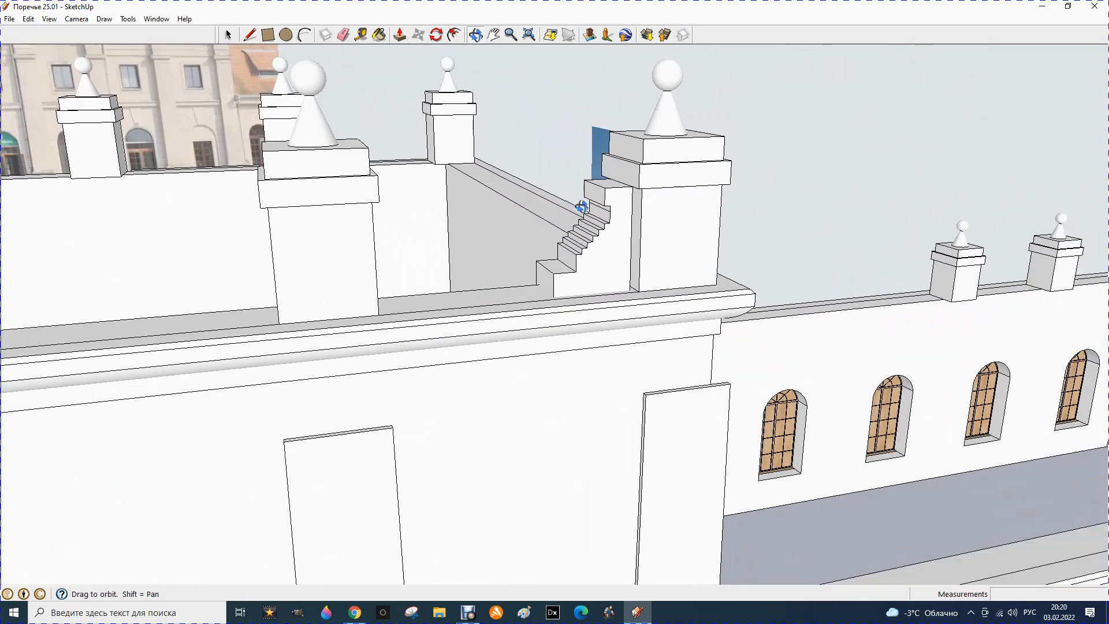
scroll(604, 219, up, 2)
scroll(605, 218, down, 3)
scroll(627, 228, up, 4)
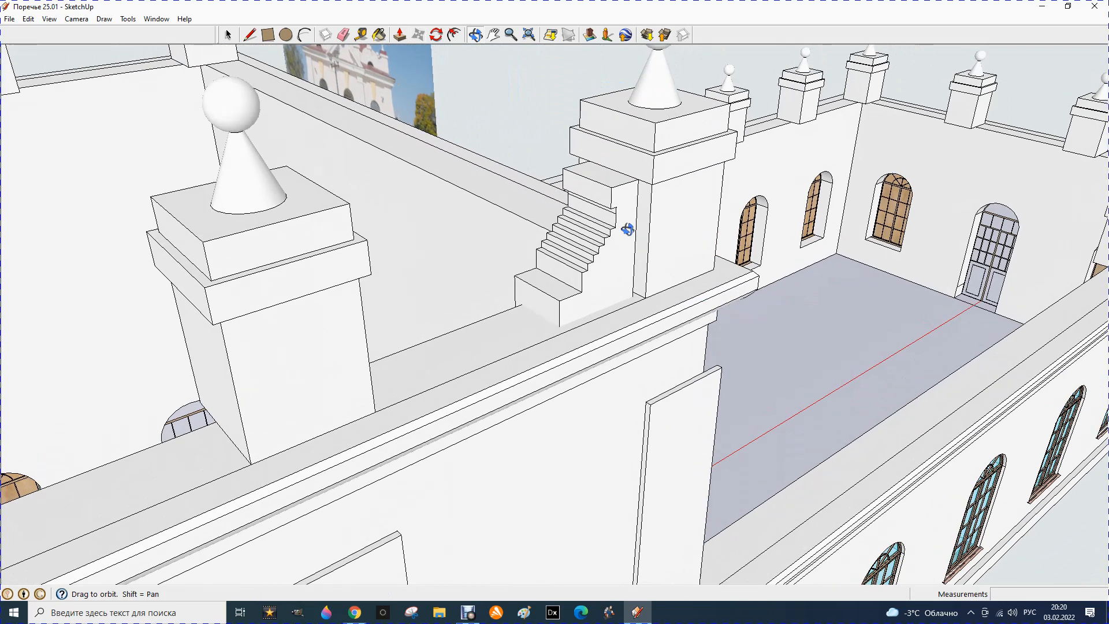
drag(569, 209, 657, 240)
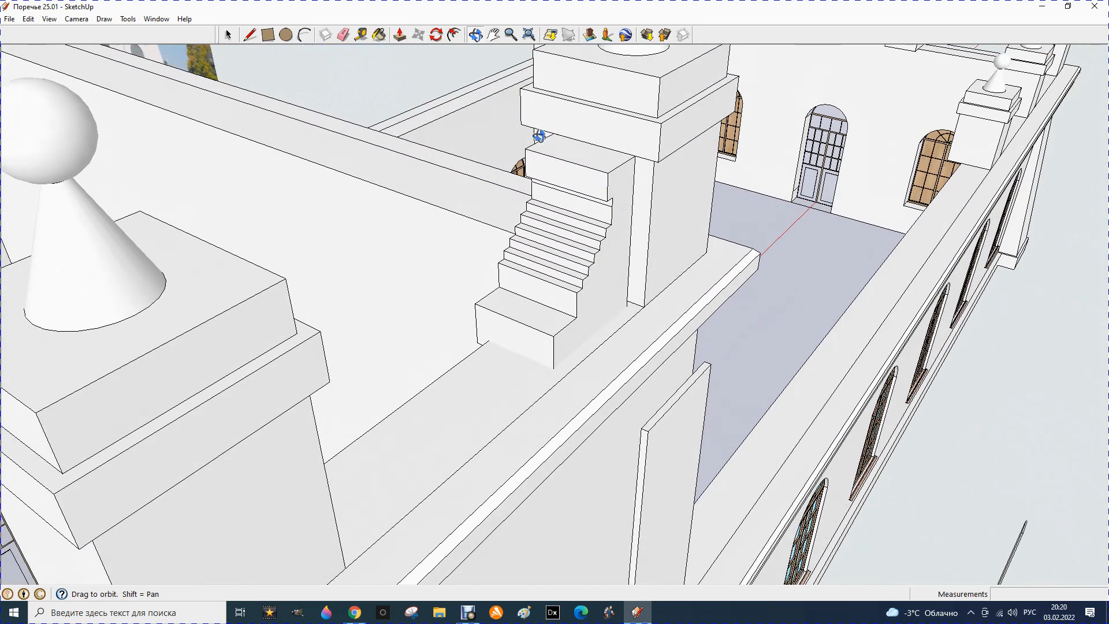
click(361, 35)
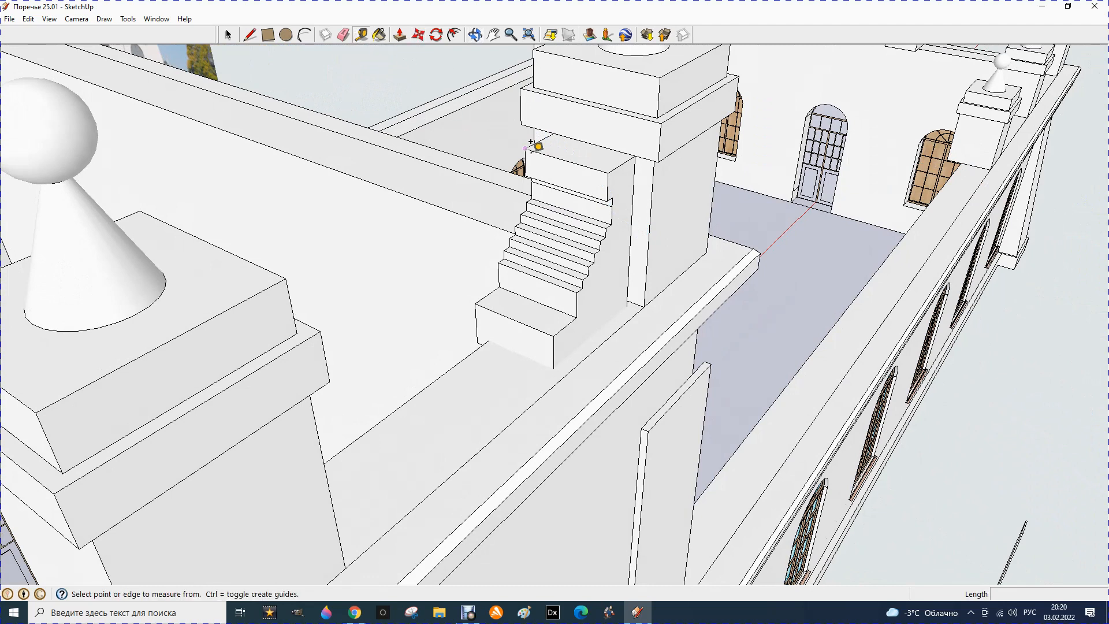
click(533, 130)
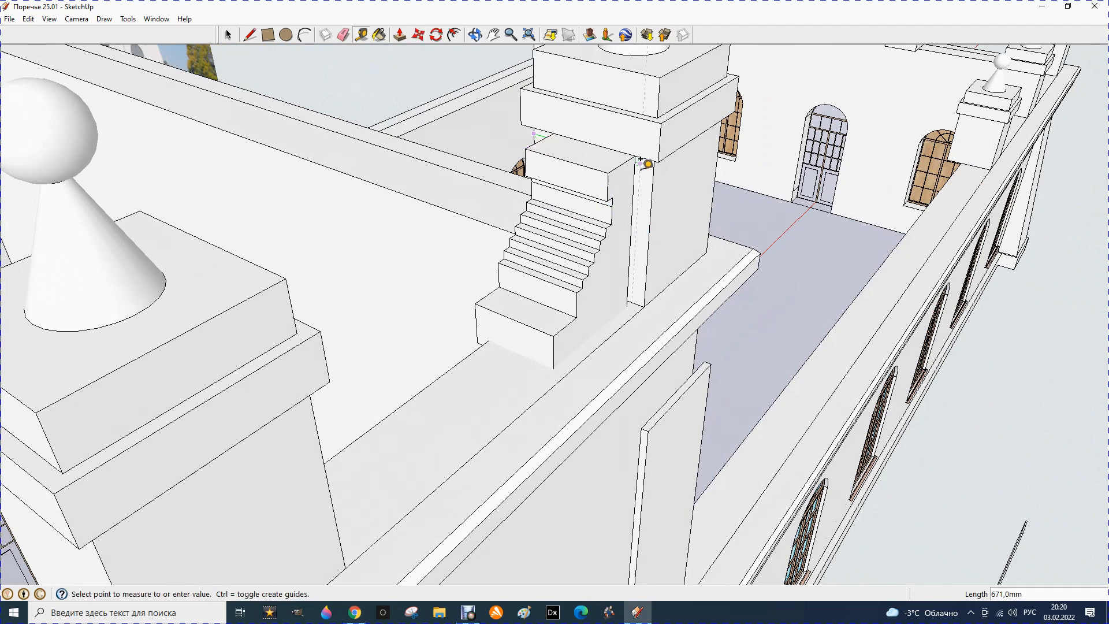
click(659, 164)
Place a copy of the roof's stepped component on the open ground in front of the station's side wing.
click(475, 34)
drag(563, 174, 703, 165)
scroll(703, 165, up, 2)
drag(656, 94, 587, 92)
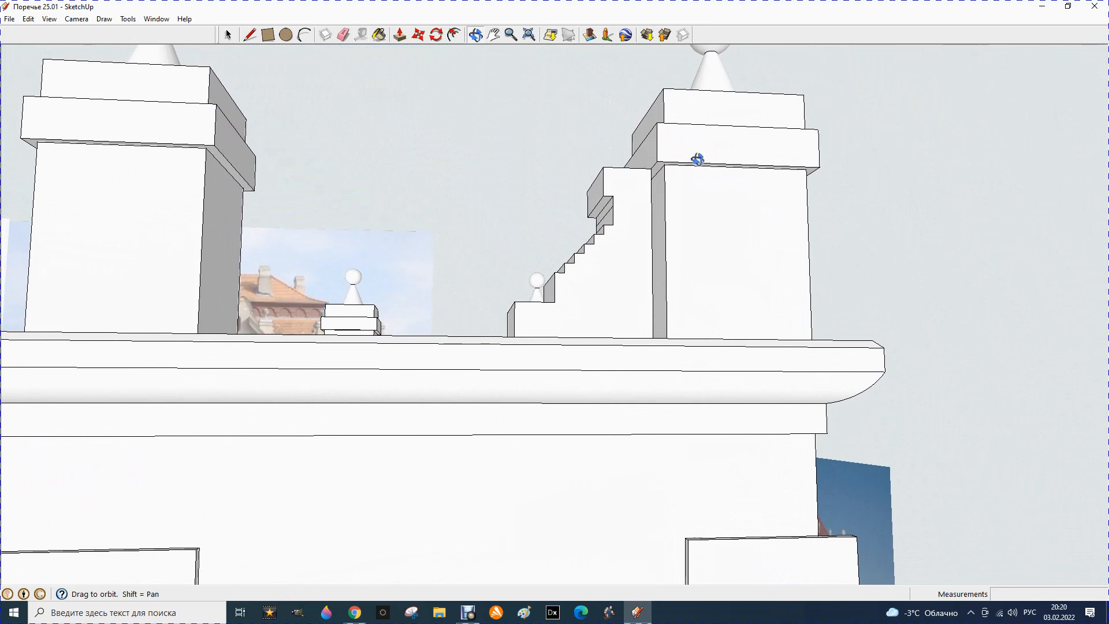
drag(631, 153, 695, 300)
drag(542, 168, 592, 218)
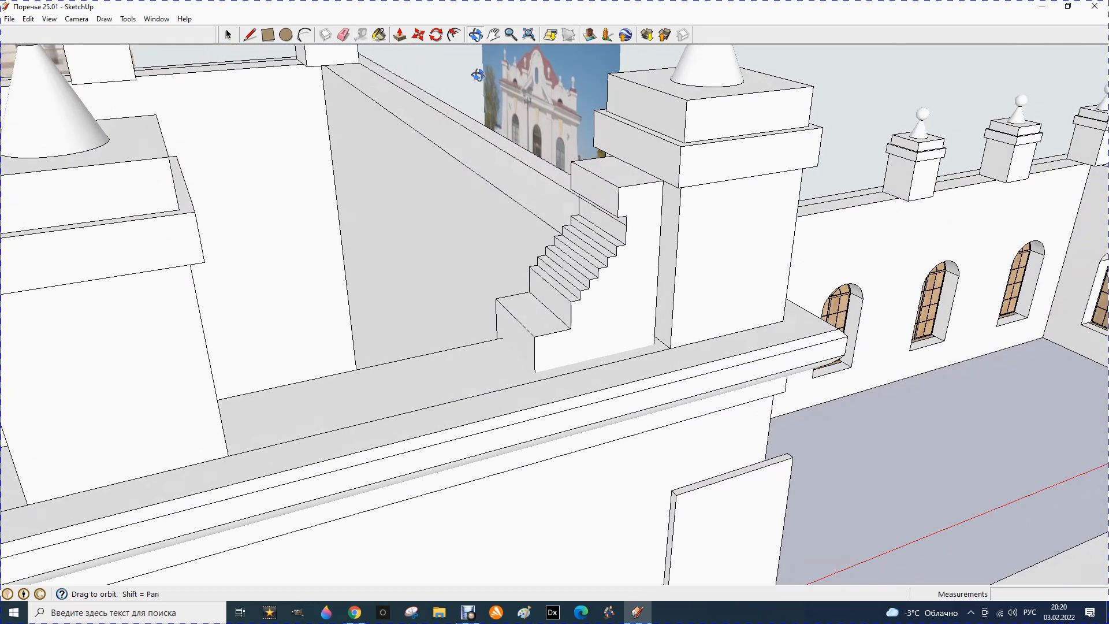
scroll(550, 186, down, 6)
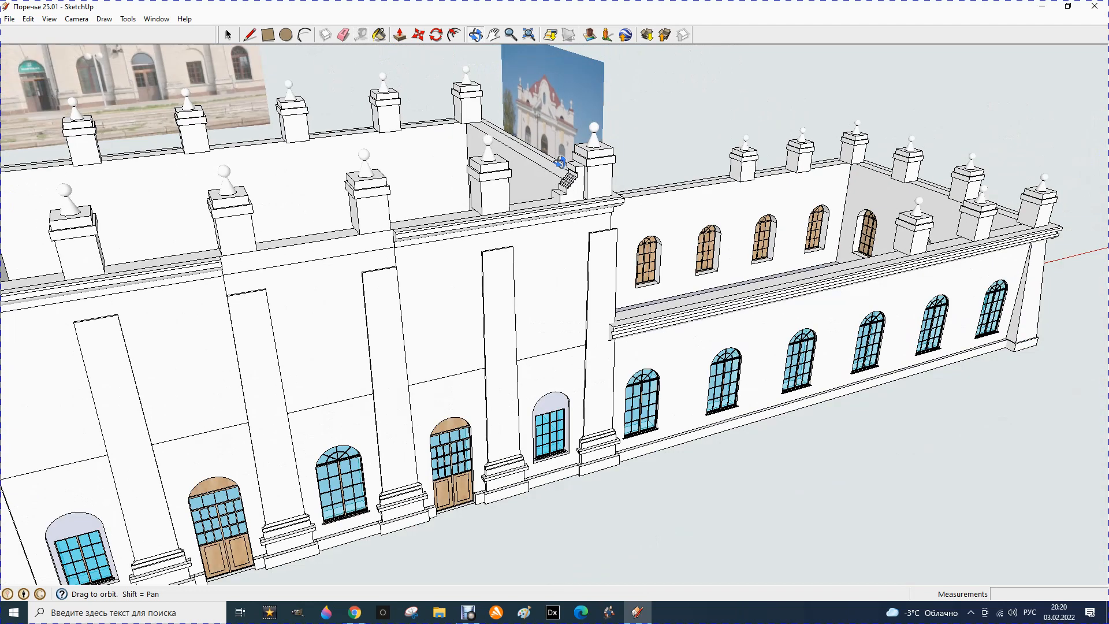
click(418, 36)
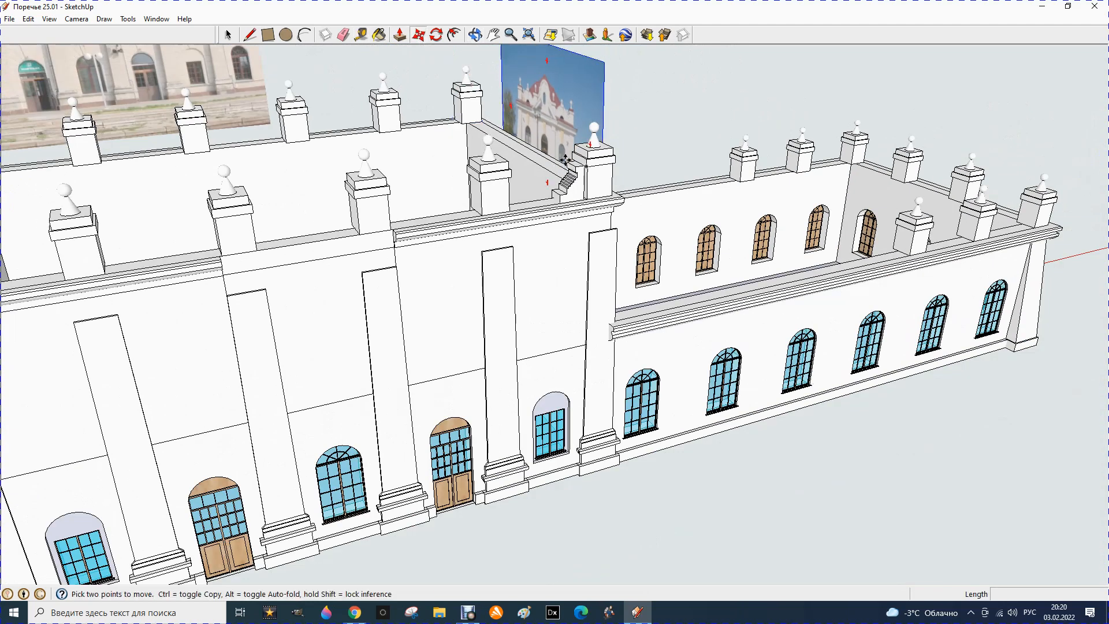
click(574, 188)
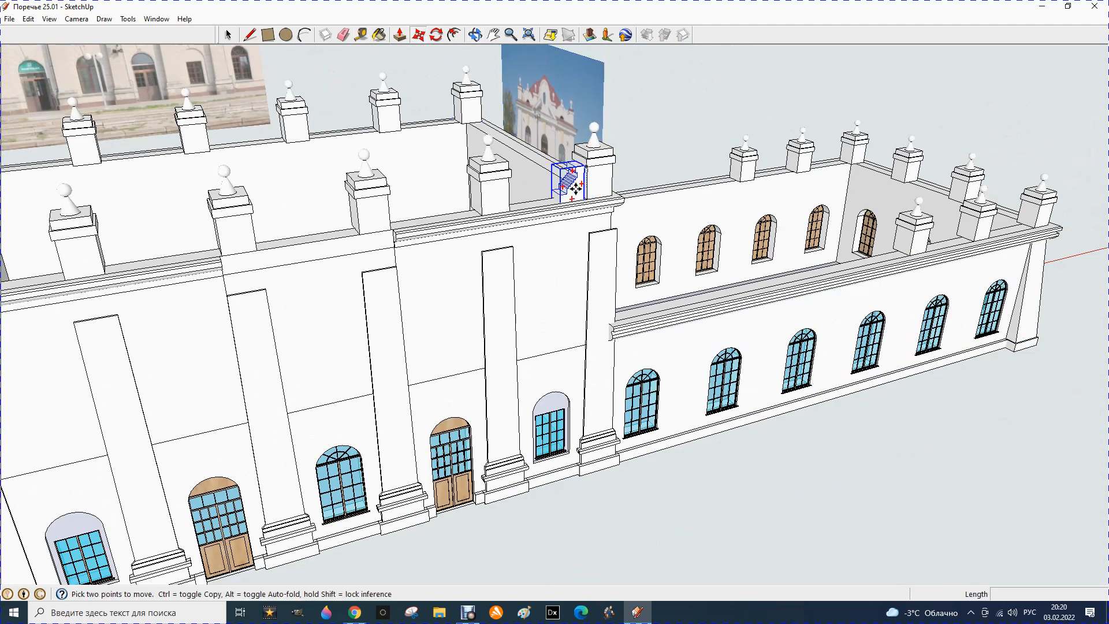
key(ctrl)
click(724, 505)
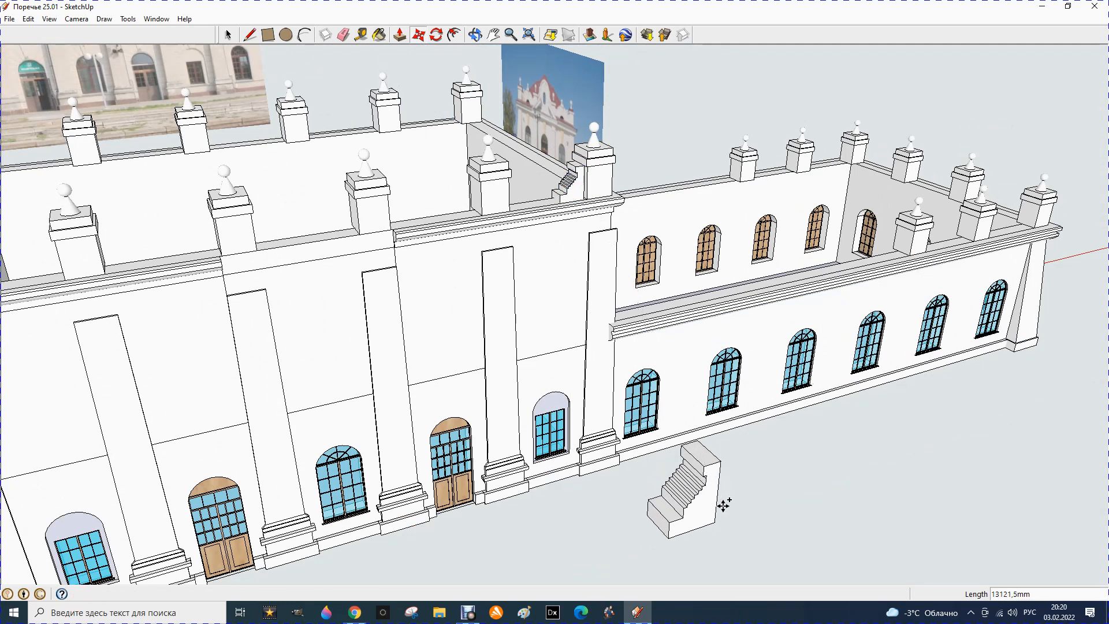
Open the ground copy of the stepped component for editing and add a guide 50 mm in from the top block's rear edge.
scroll(723, 507, up, 2)
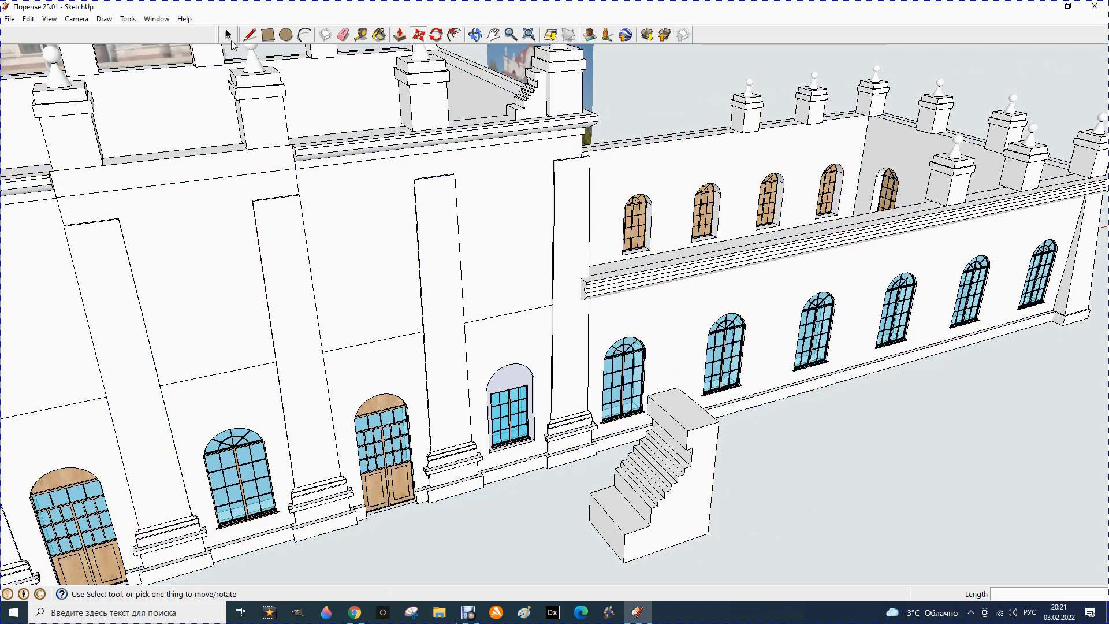
key(space)
double_click(673, 445)
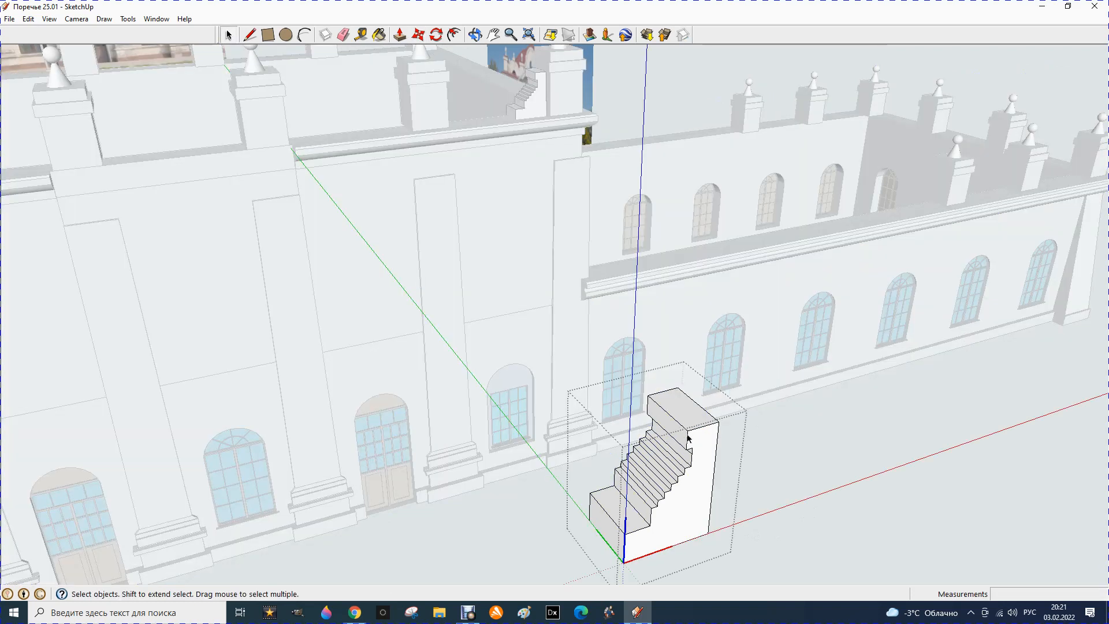
click(362, 36)
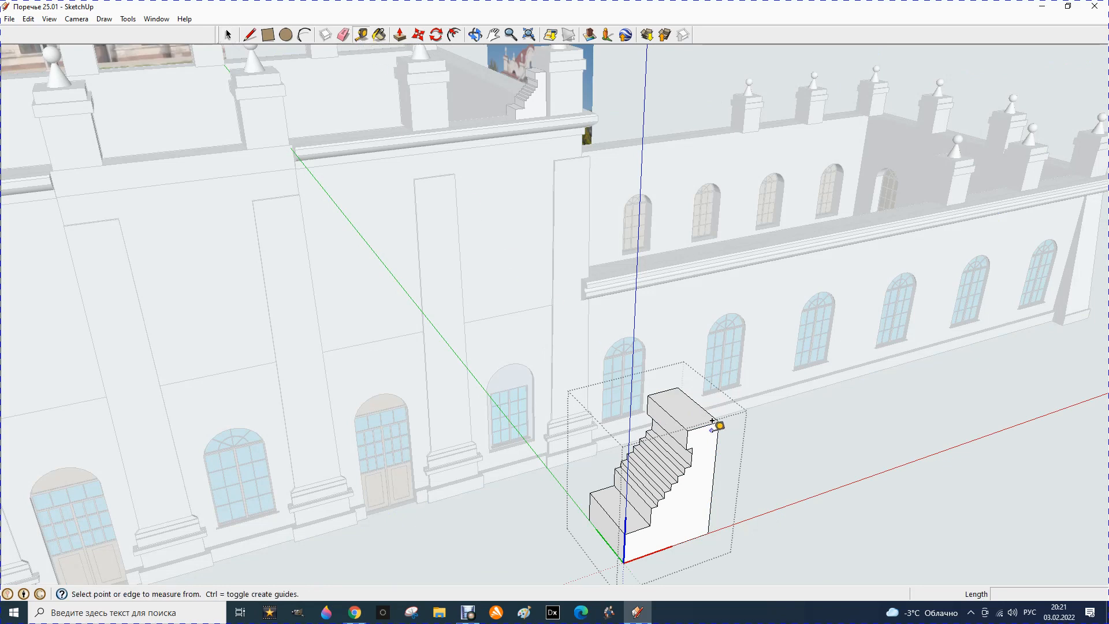
scroll(699, 425, up, 1)
scroll(696, 426, up, 2)
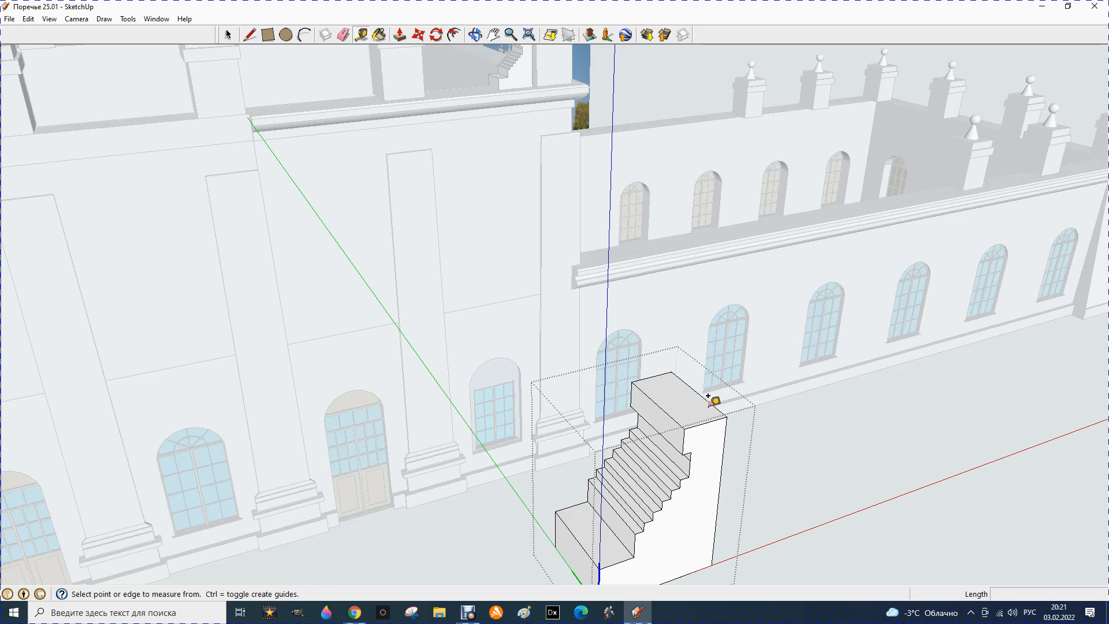
click(710, 403)
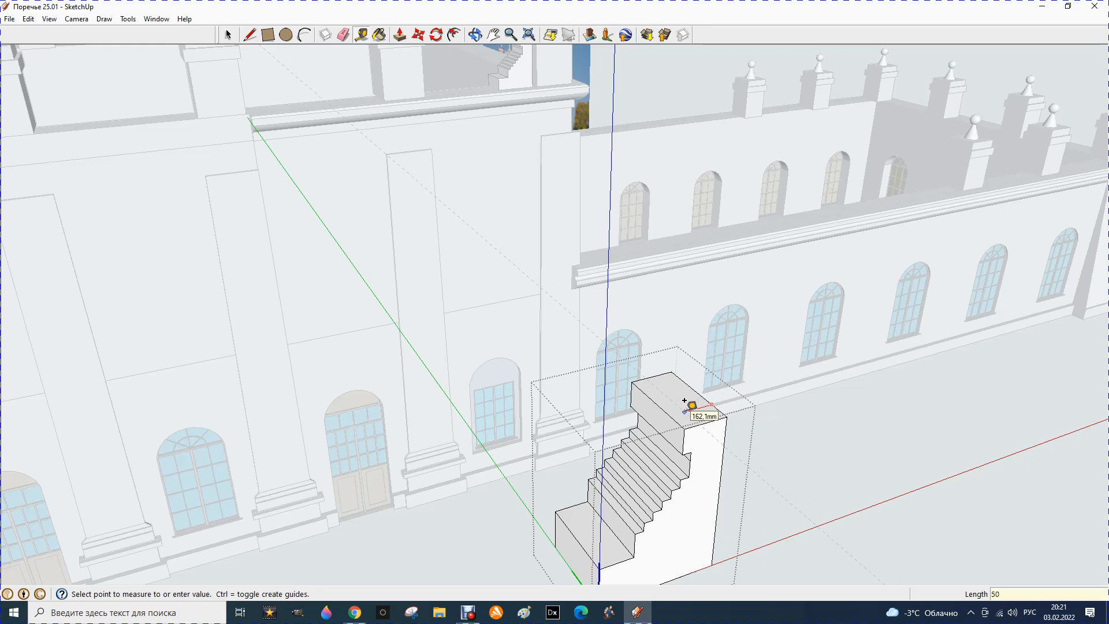
key(Return)
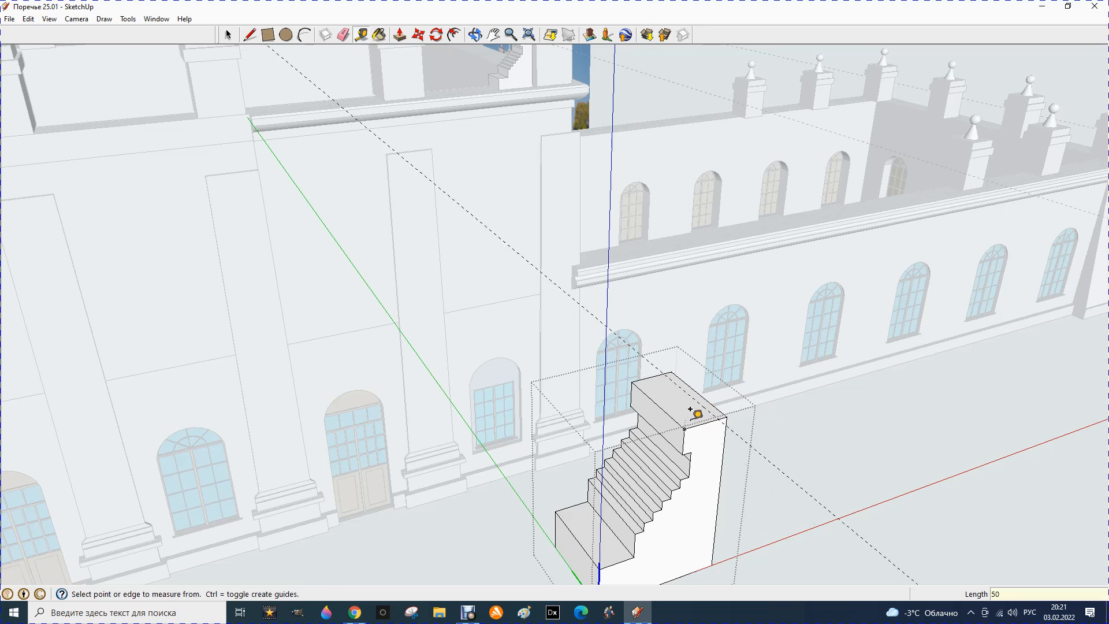
Draw a 125 mm line outward along the green axis from the guide on the top block's front edge, then erase the guide.
click(250, 36)
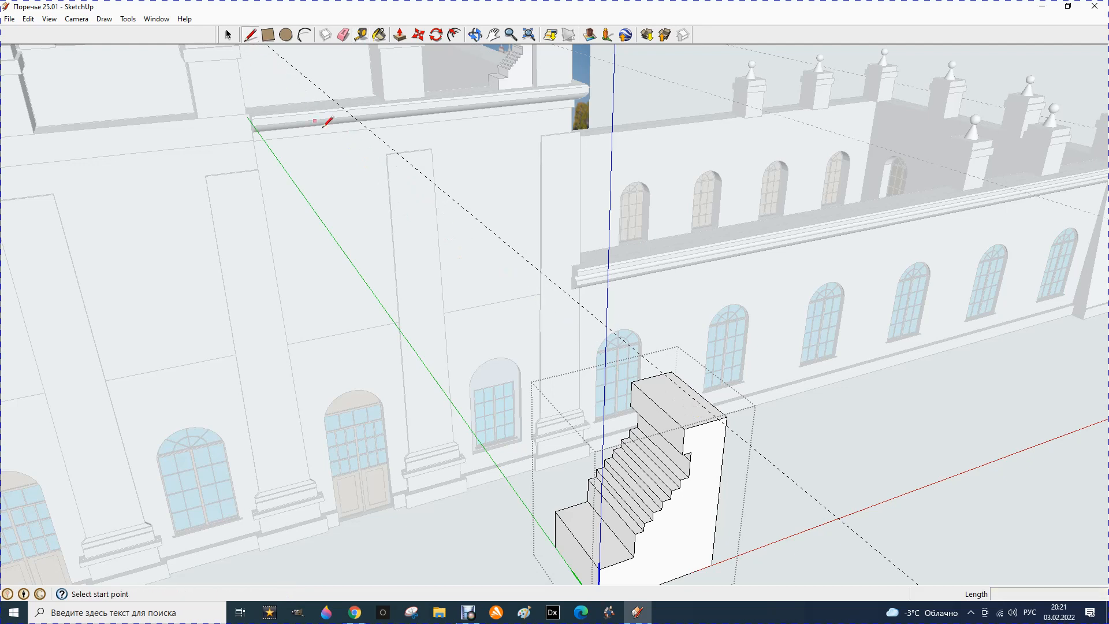
click(720, 417)
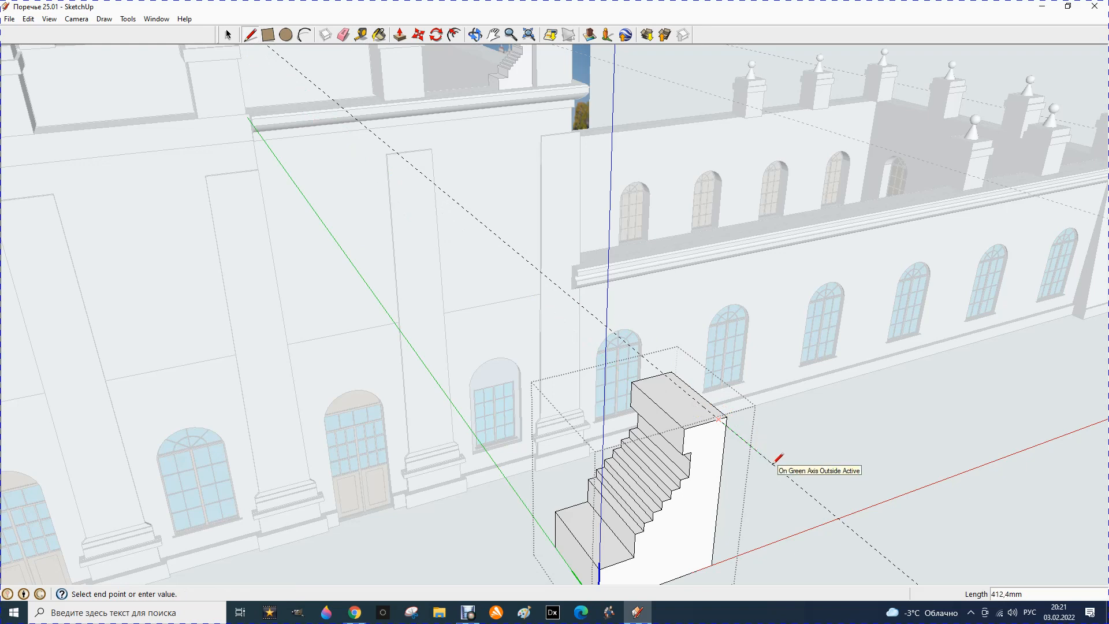
key(Return)
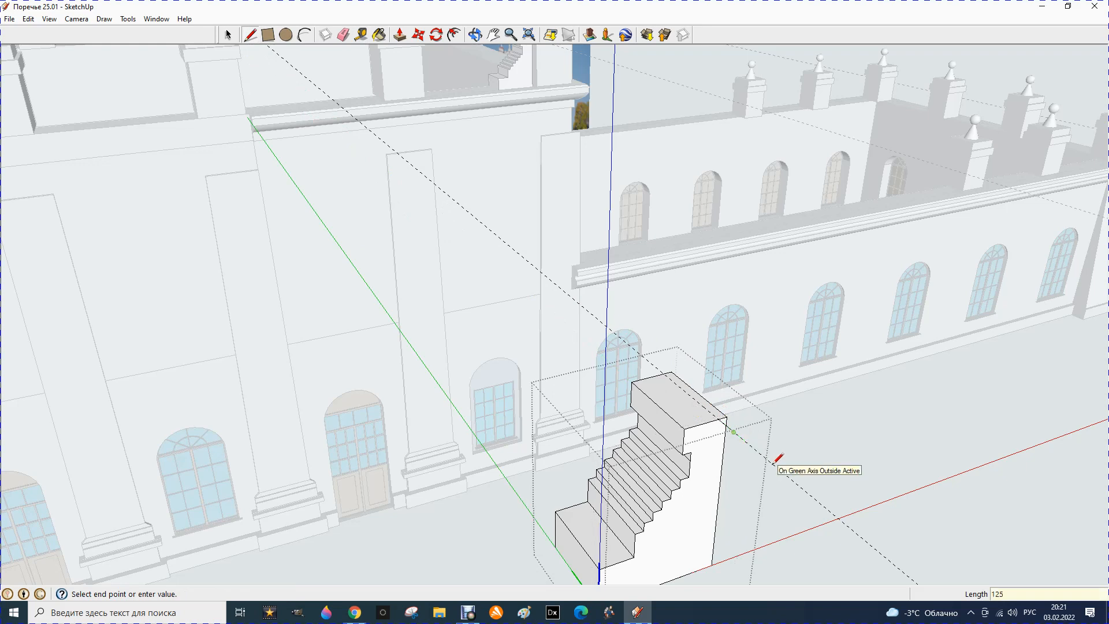
key(Escape)
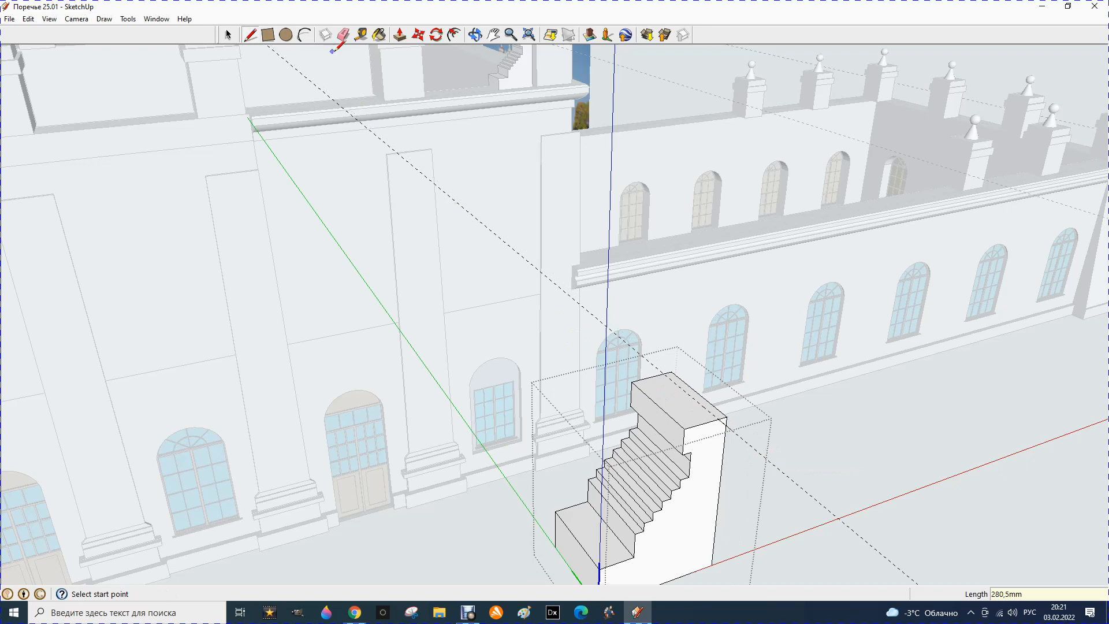
click(344, 33)
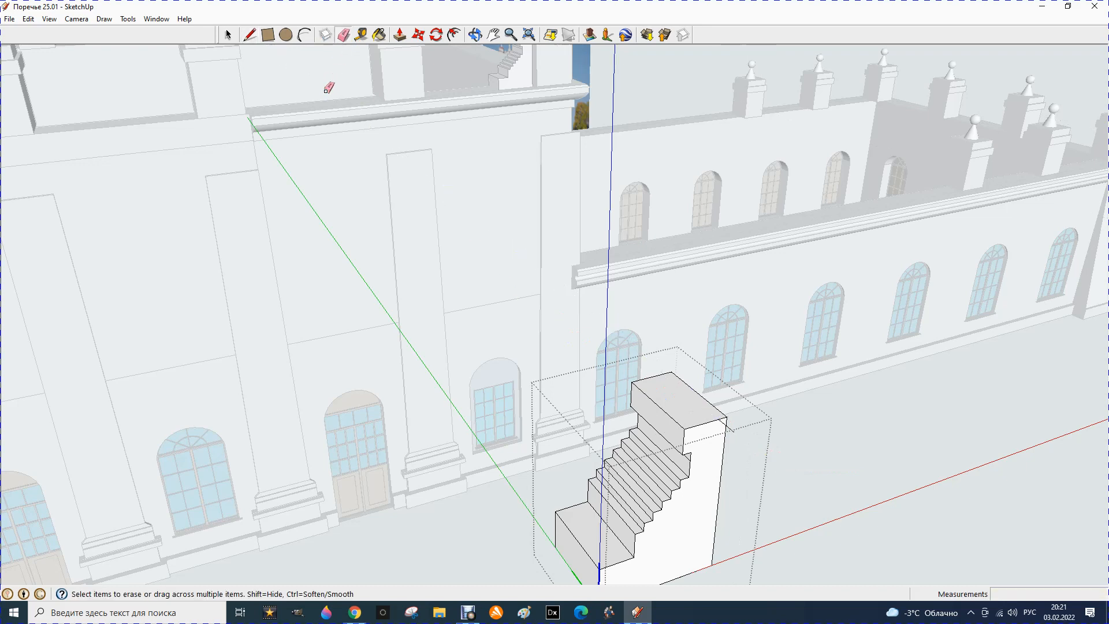
click(228, 34)
click(864, 455)
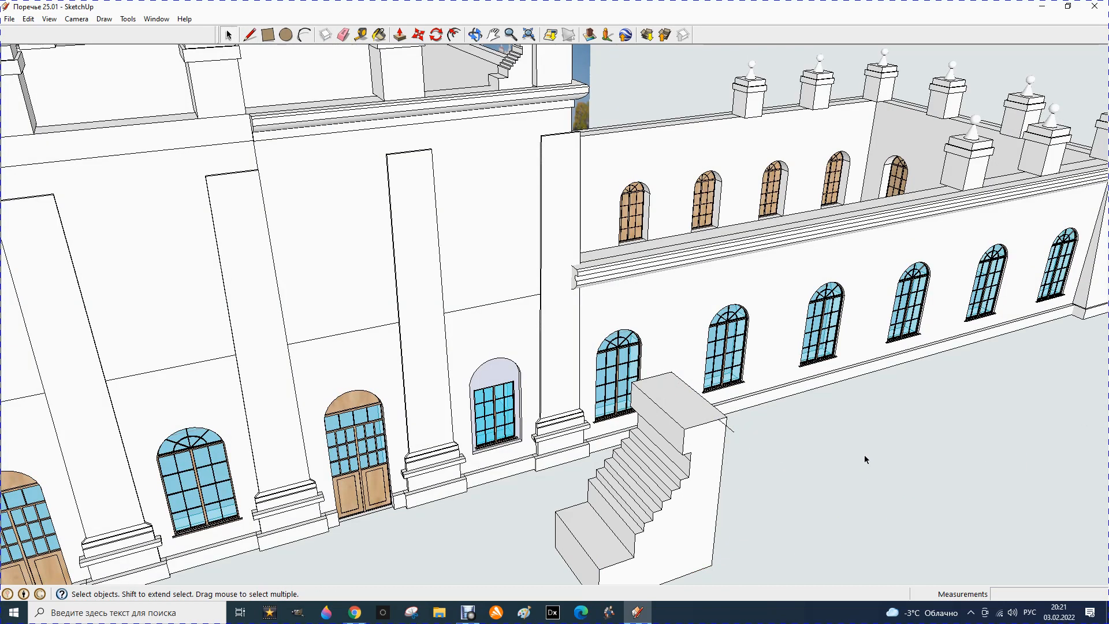
Move the stepped component on the roof about 50.5 mm toward the corner post, snapping its protruding line's end to the post's front edge.
middle_drag(811, 463, 707, 439)
scroll(708, 439, down, 2)
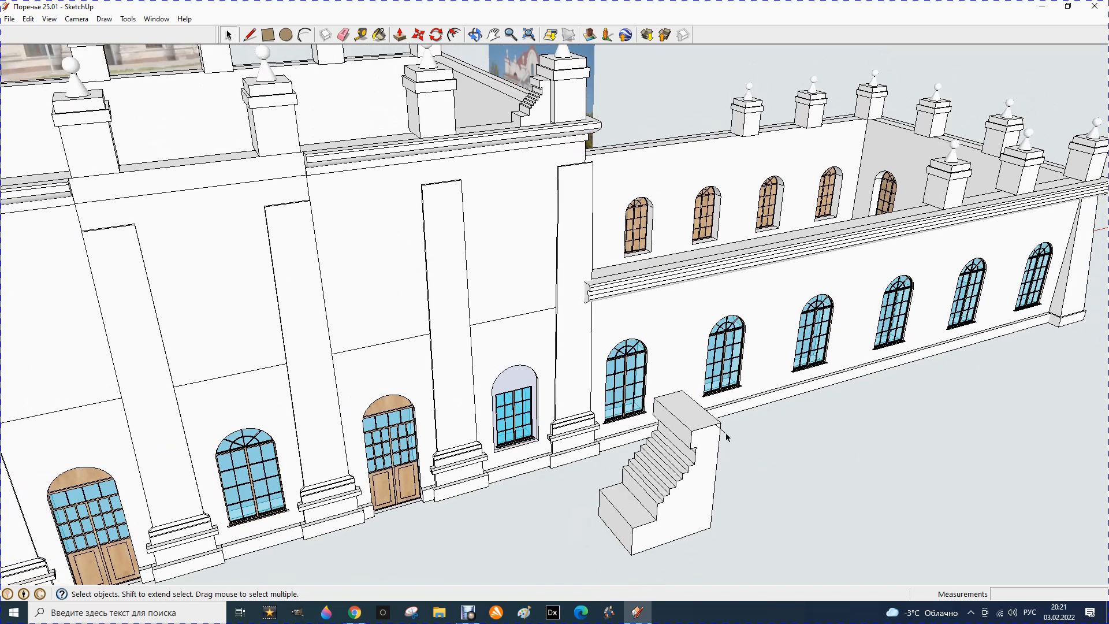
scroll(736, 438, down, 3)
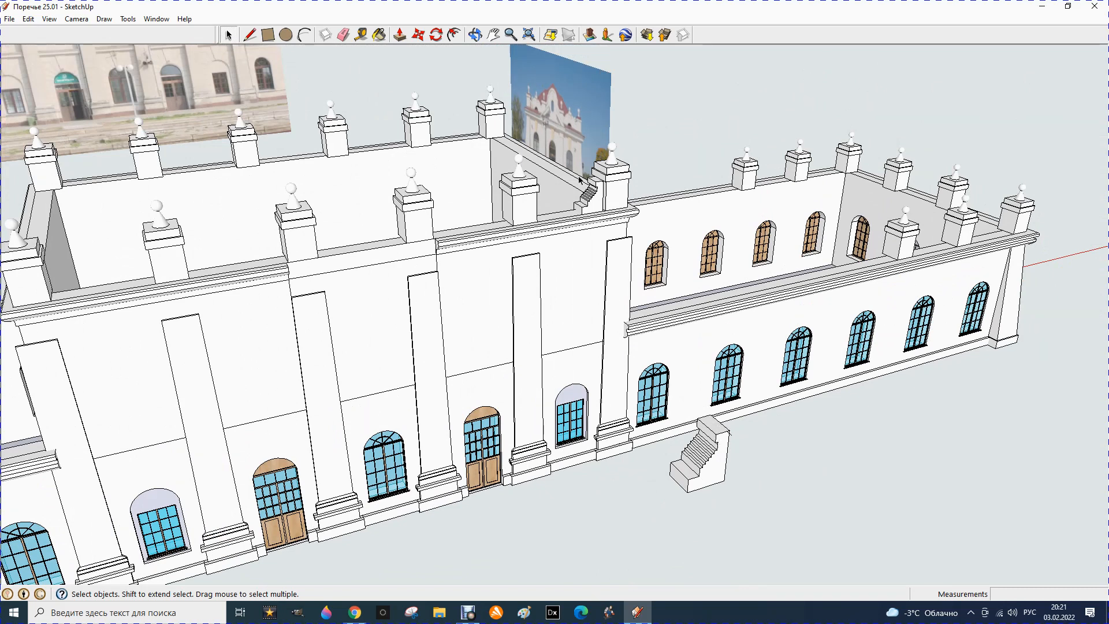
scroll(576, 173, up, 6)
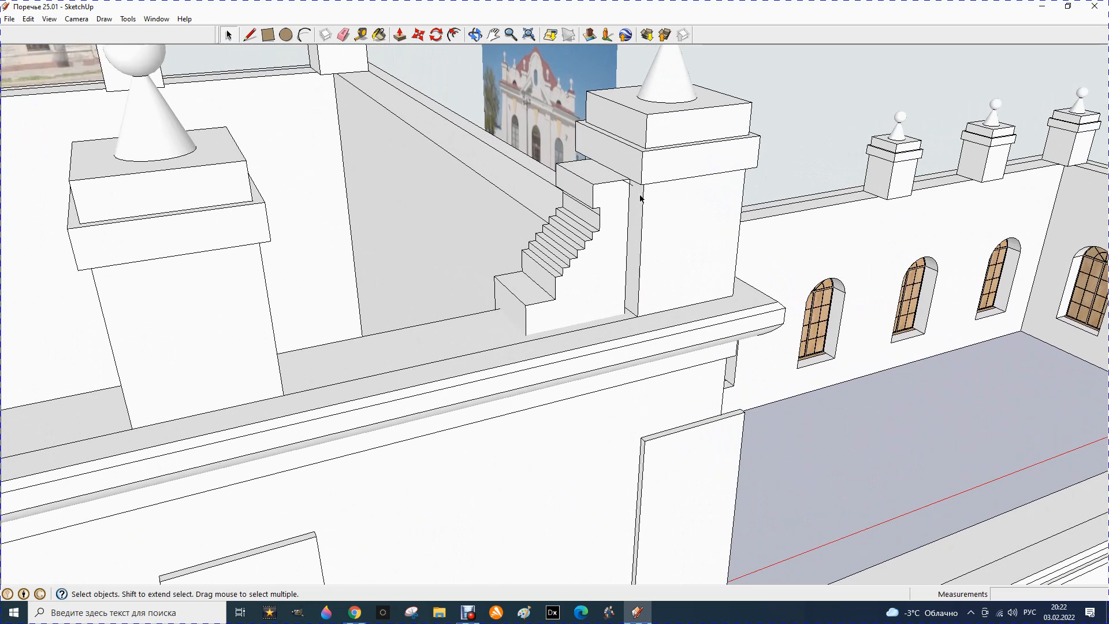
scroll(651, 186, up, 2)
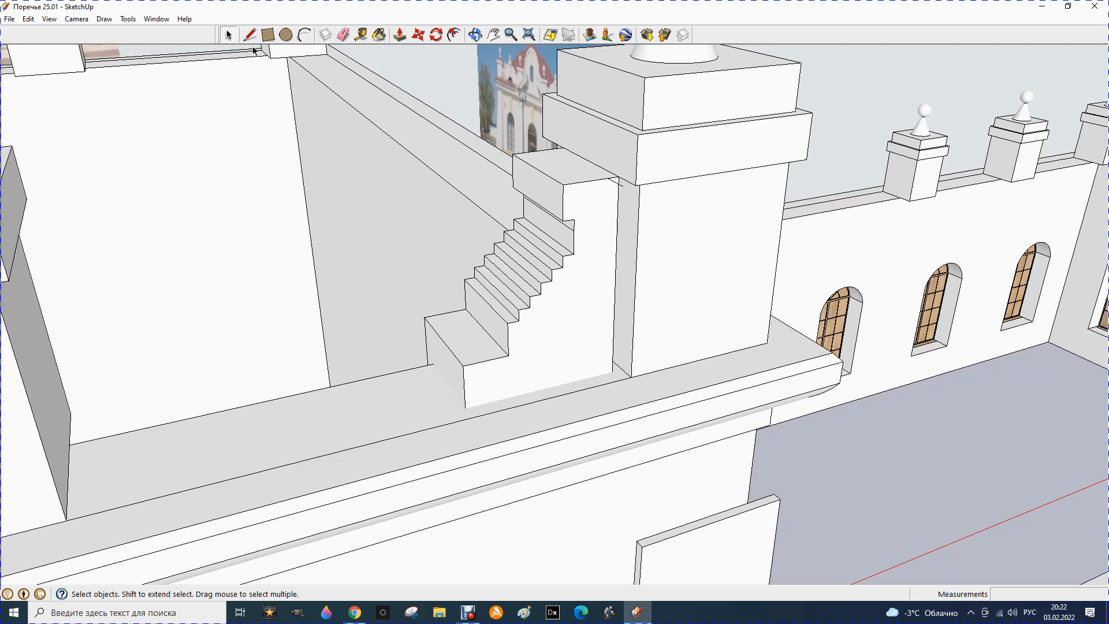
click(419, 35)
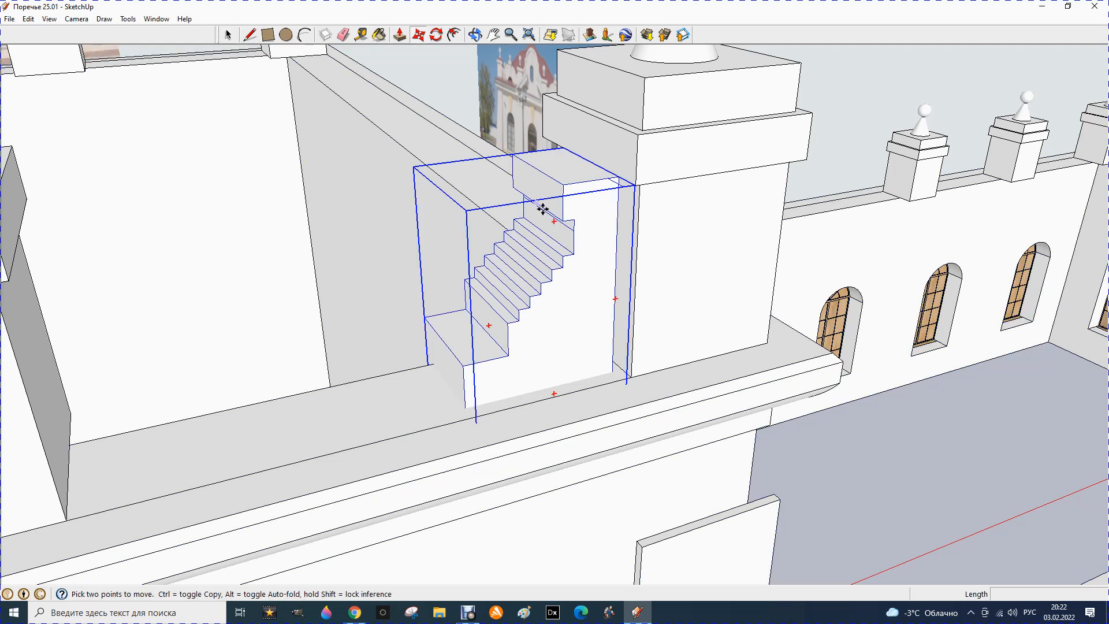
click(623, 185)
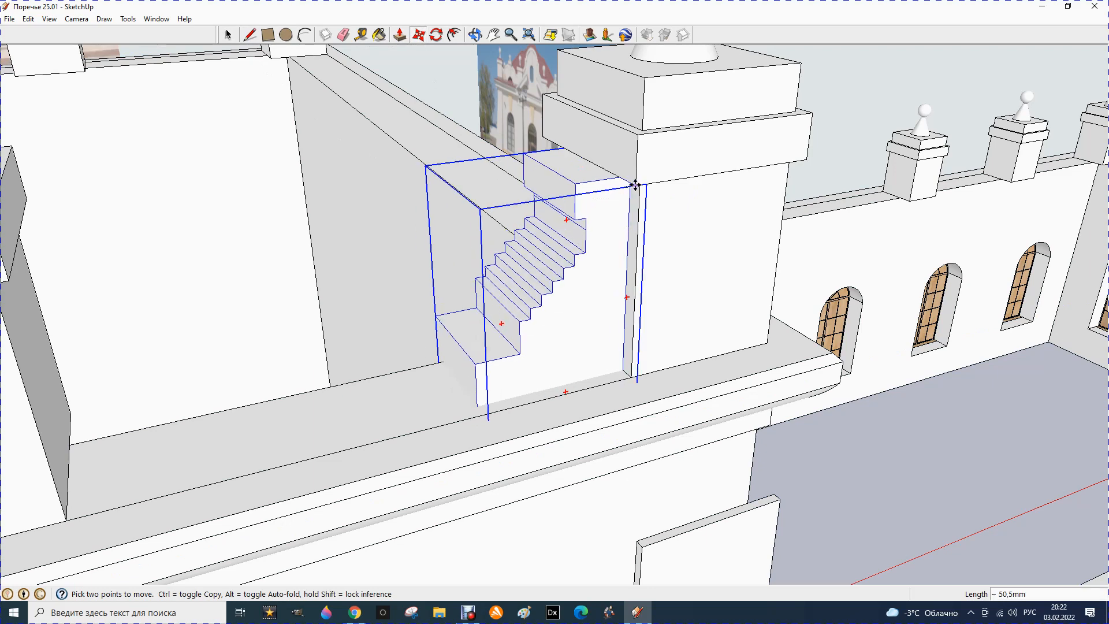
click(635, 185)
Measure the widths of the corner post and the stepped component's top block, viewed from the stepped side.
click(475, 35)
drag(587, 317, 493, 207)
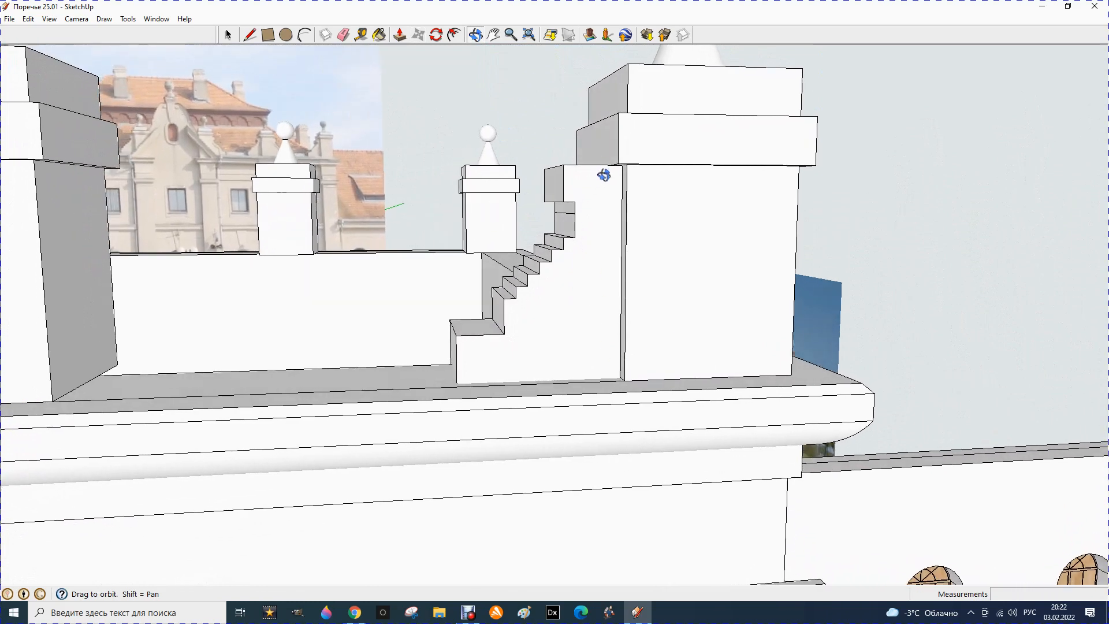
drag(572, 238, 675, 305)
scroll(519, 200, up, 1)
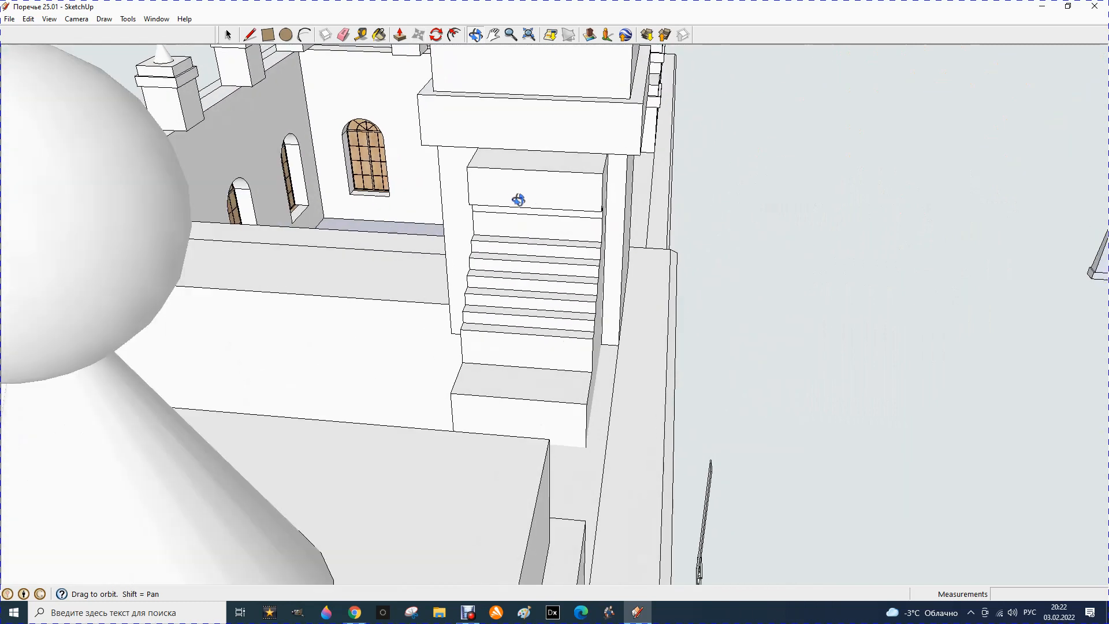
click(361, 35)
click(440, 171)
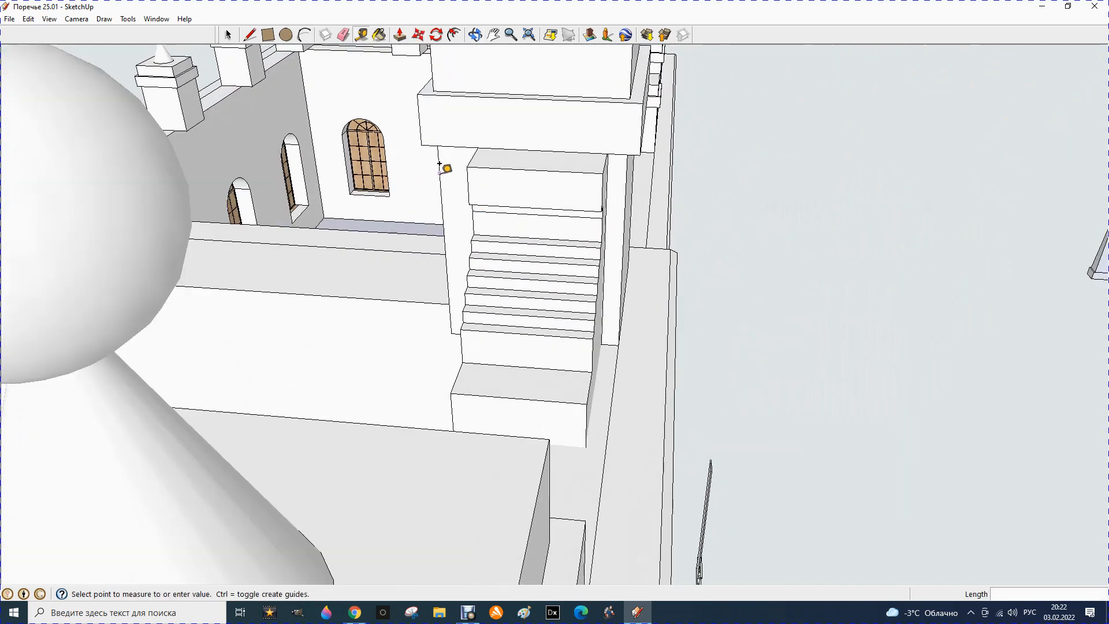
click(625, 163)
click(469, 185)
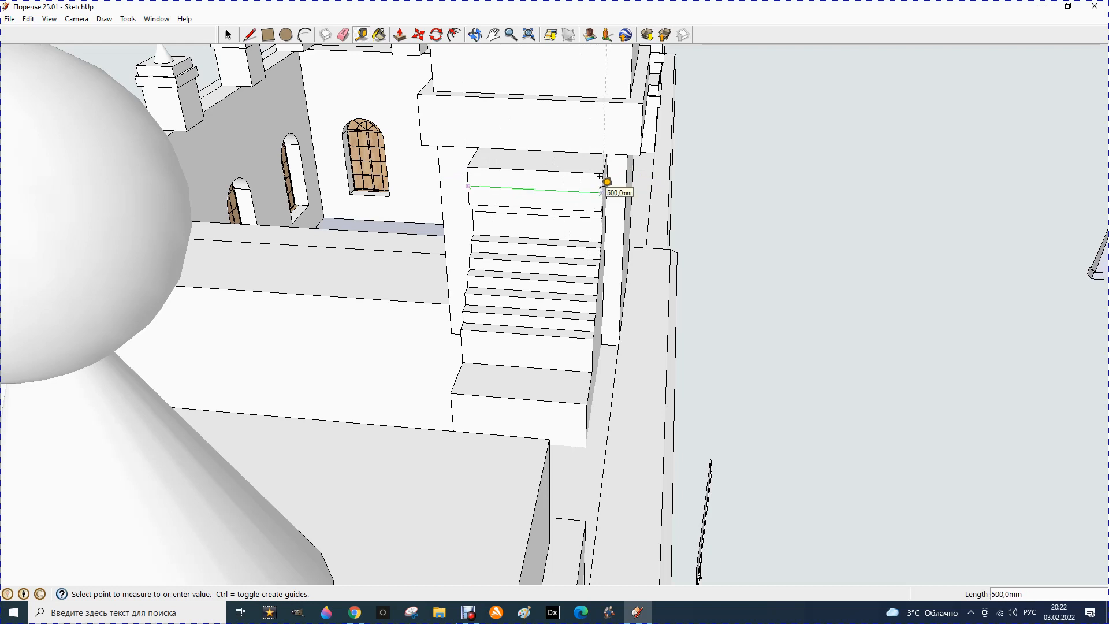
click(599, 177)
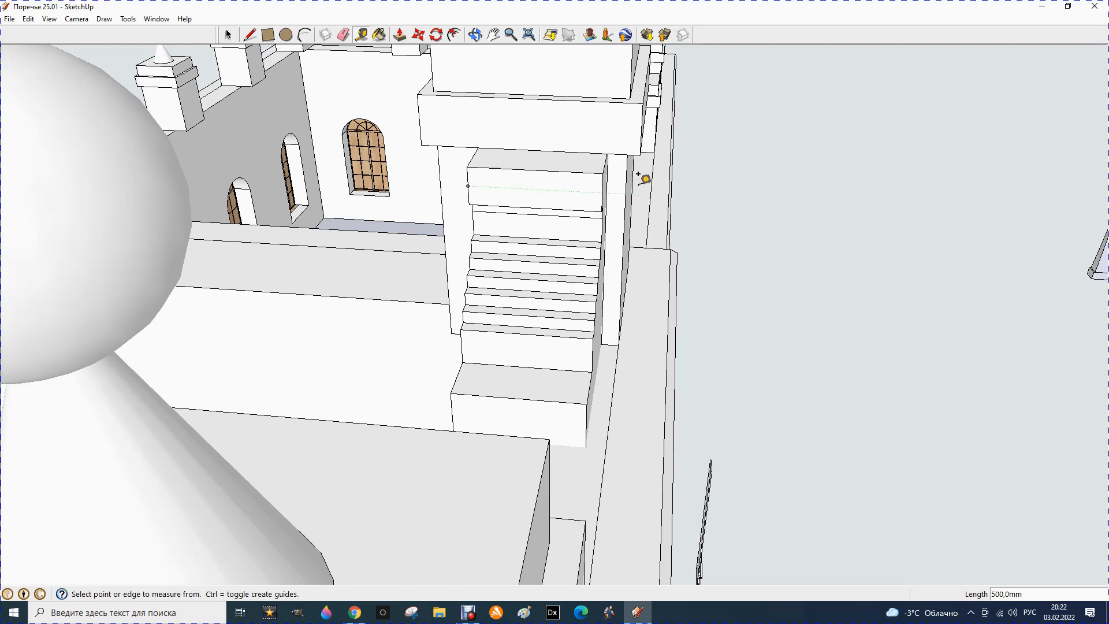
scroll(635, 162, up, 5)
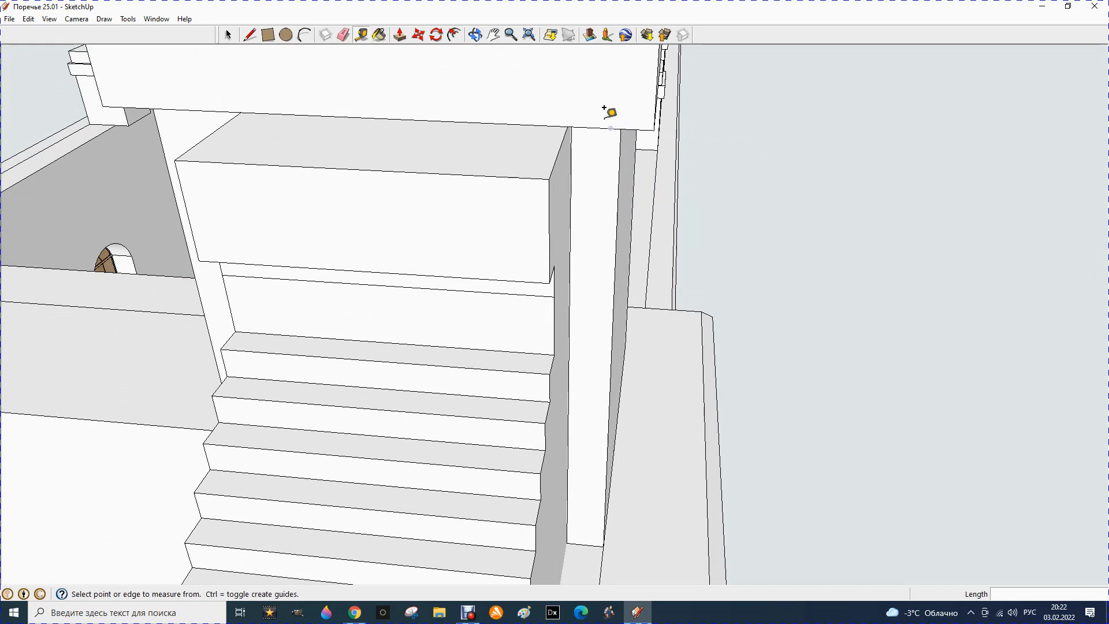
Open the ground copy of the stepped component for editing again.
click(478, 35)
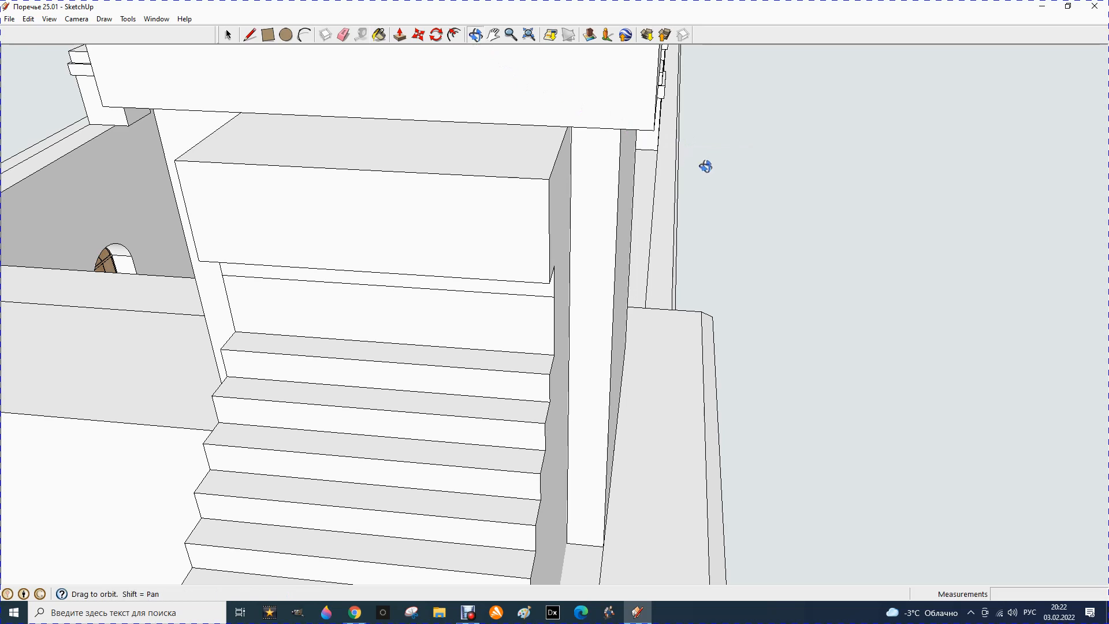
drag(705, 167, 604, 144)
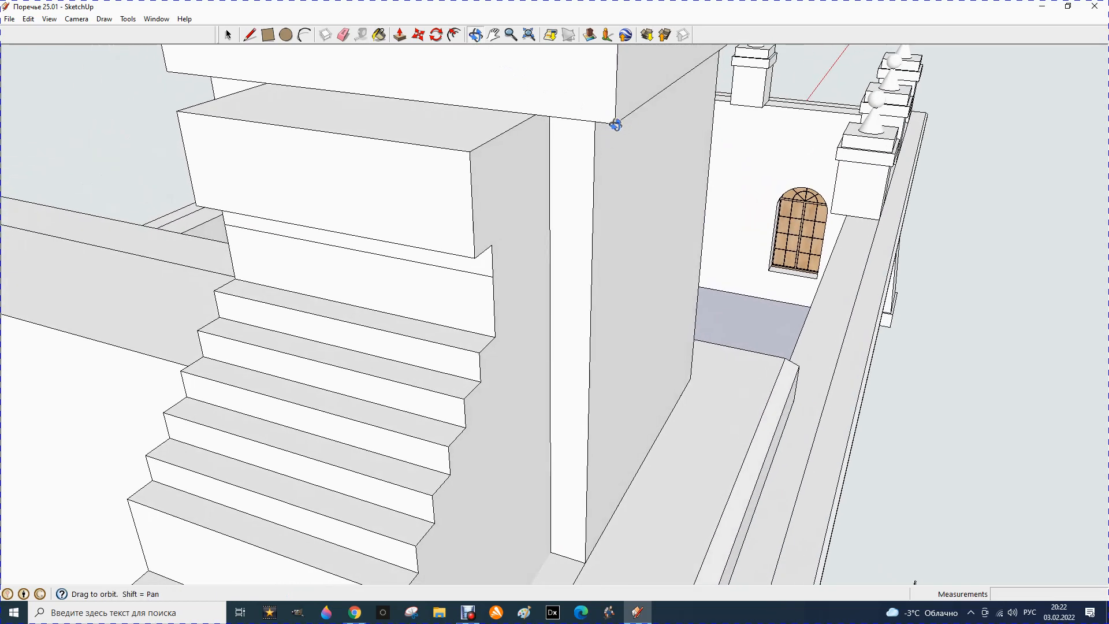
mouse_move(505, 156)
mouse_down()
mouse_move(493, 177)
mouse_move(357, 141)
mouse_move(376, 179)
mouse_up()
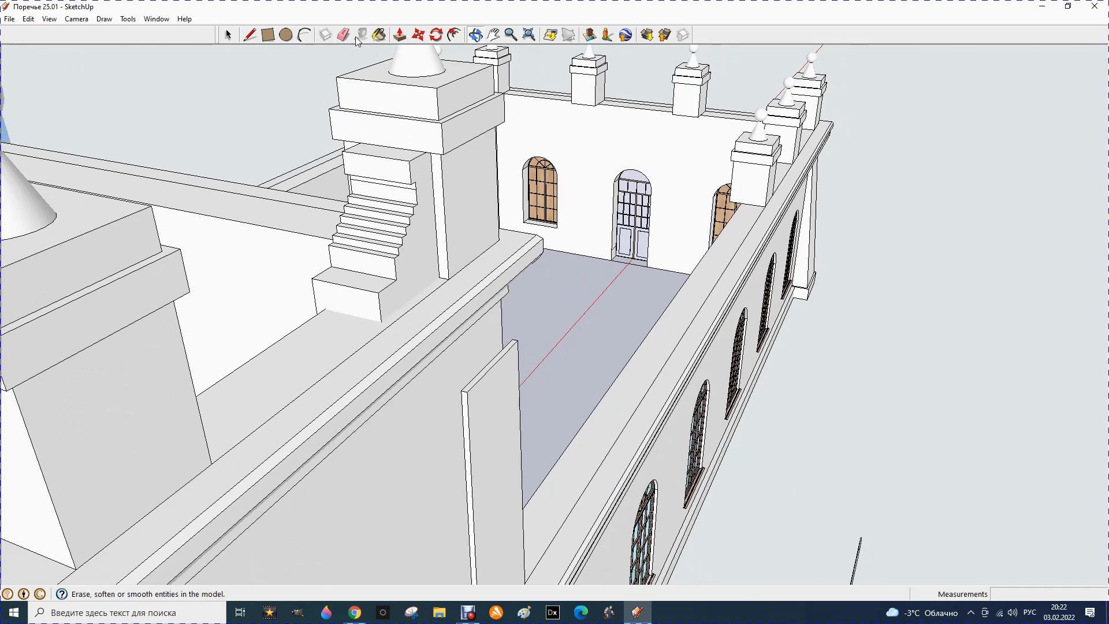
scroll(384, 106, down, 6)
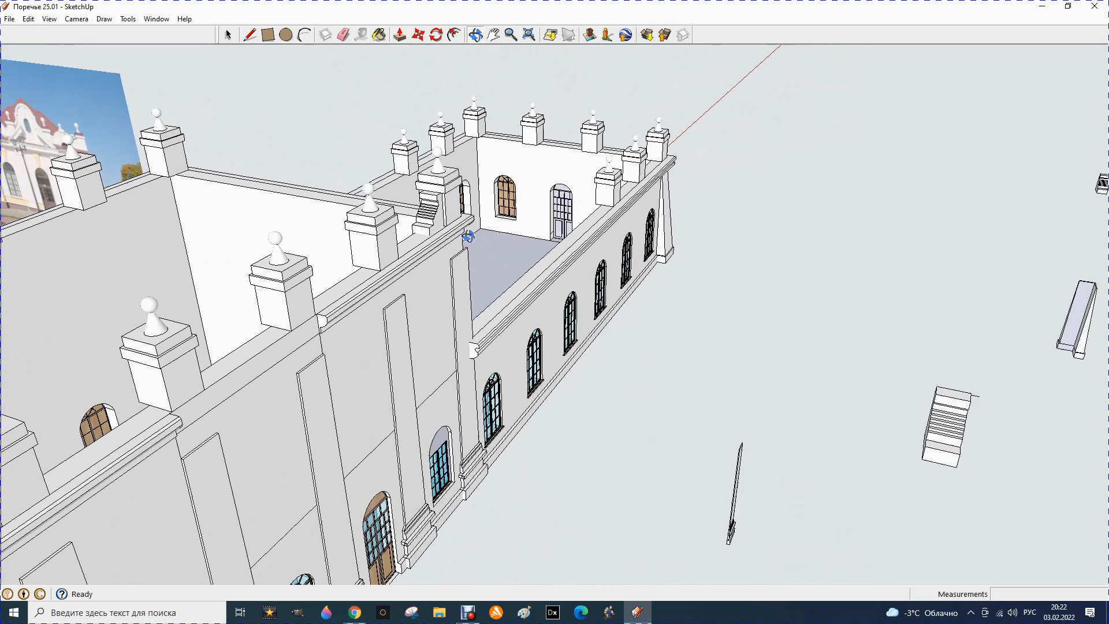
scroll(599, 288, down, 4)
drag(839, 362, 723, 384)
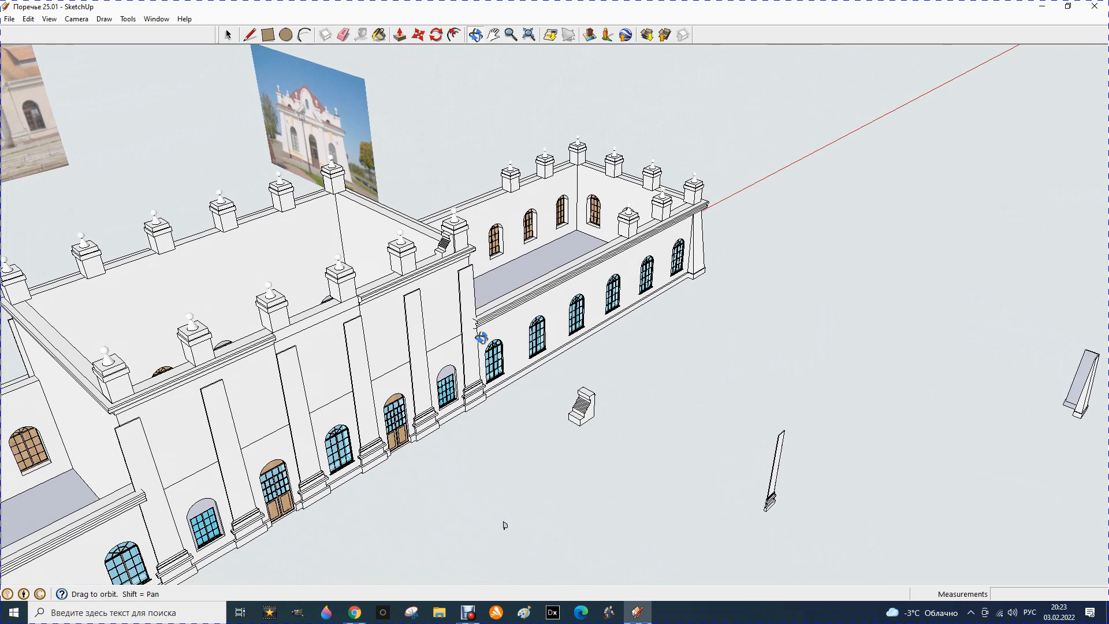
drag(509, 369, 498, 282)
key(space)
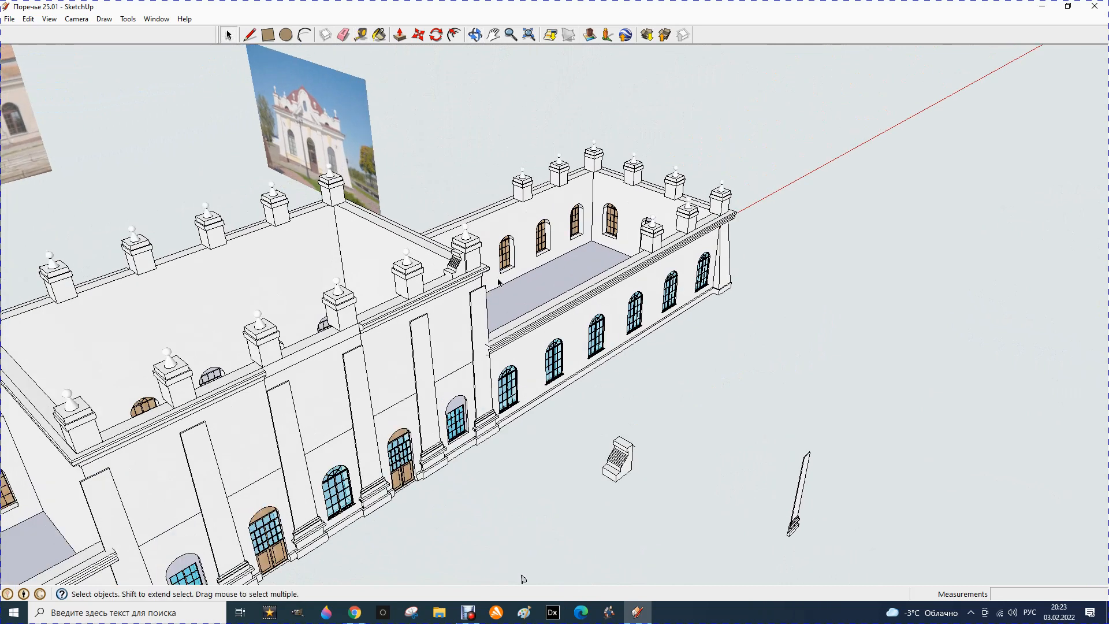
double_click(633, 473)
scroll(633, 472, up, 8)
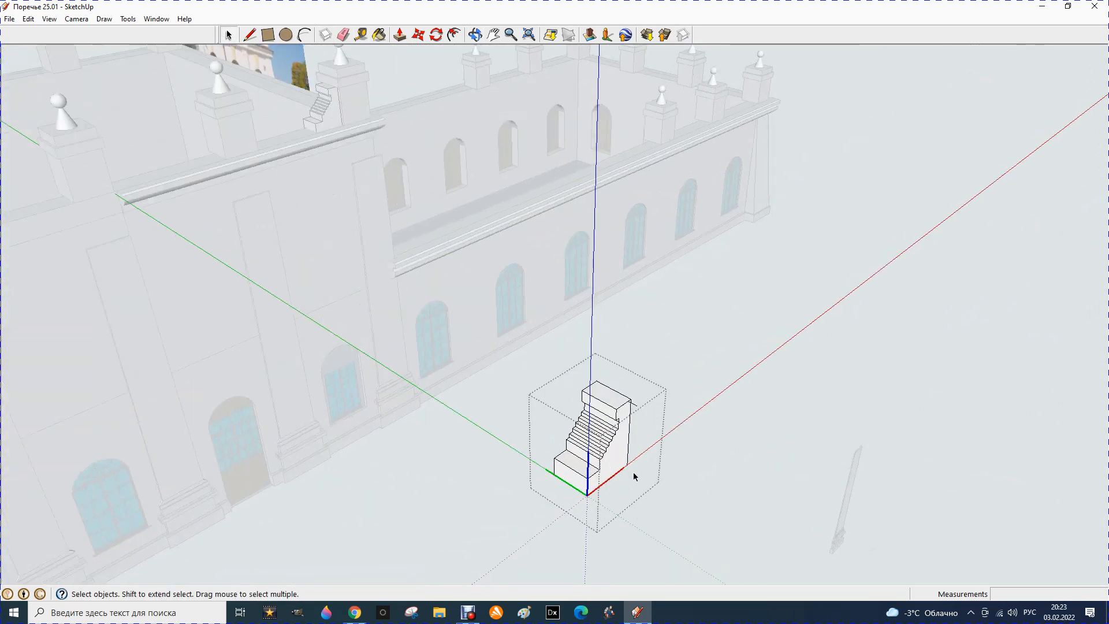
scroll(631, 437, down, 3)
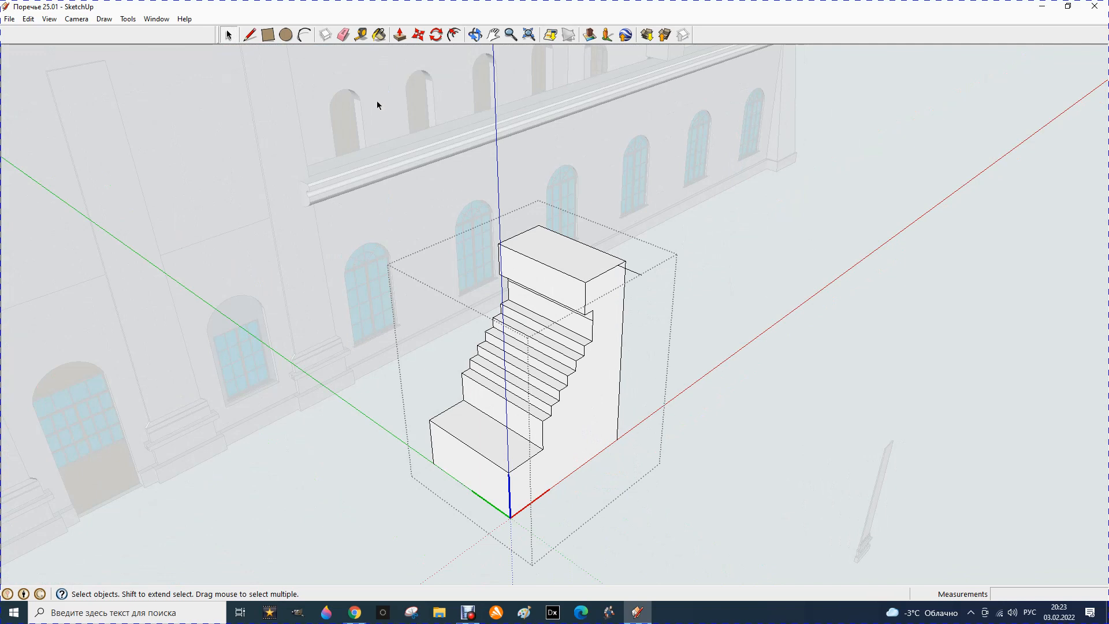
Extend the line protruding from the top block by 50 mm along the green axis and close the component.
key(l)
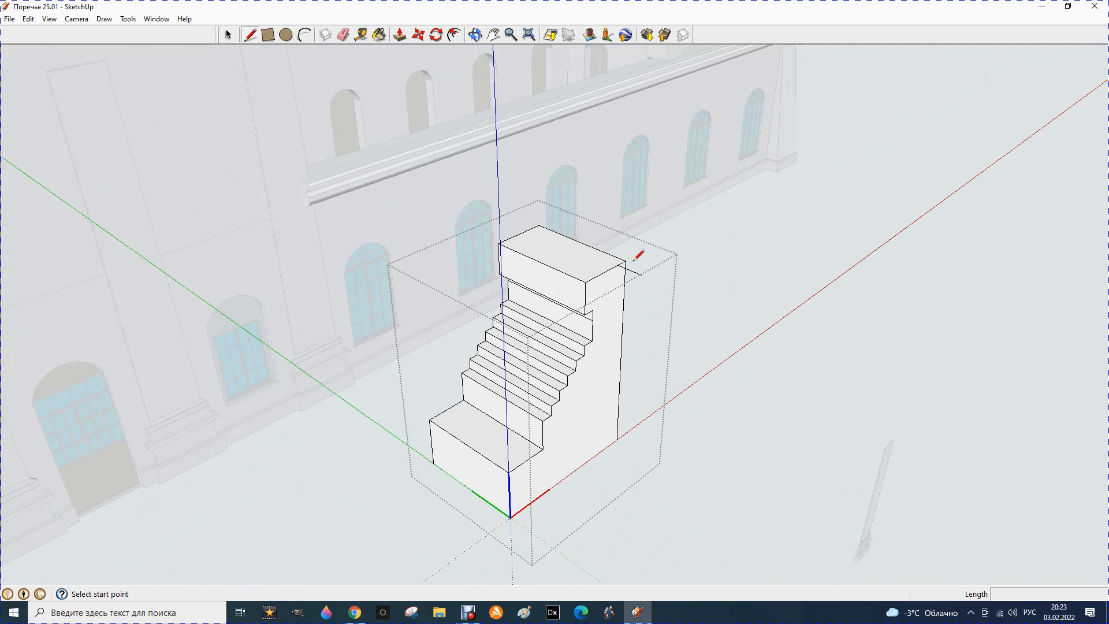
click(642, 275)
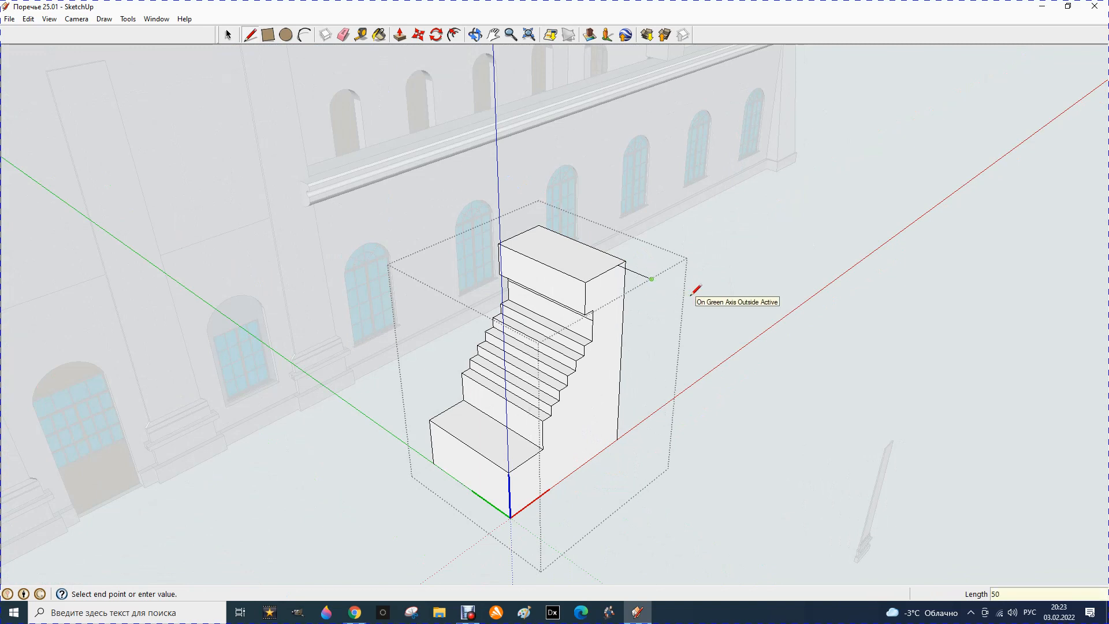
key(Return)
key(Escape)
click(228, 35)
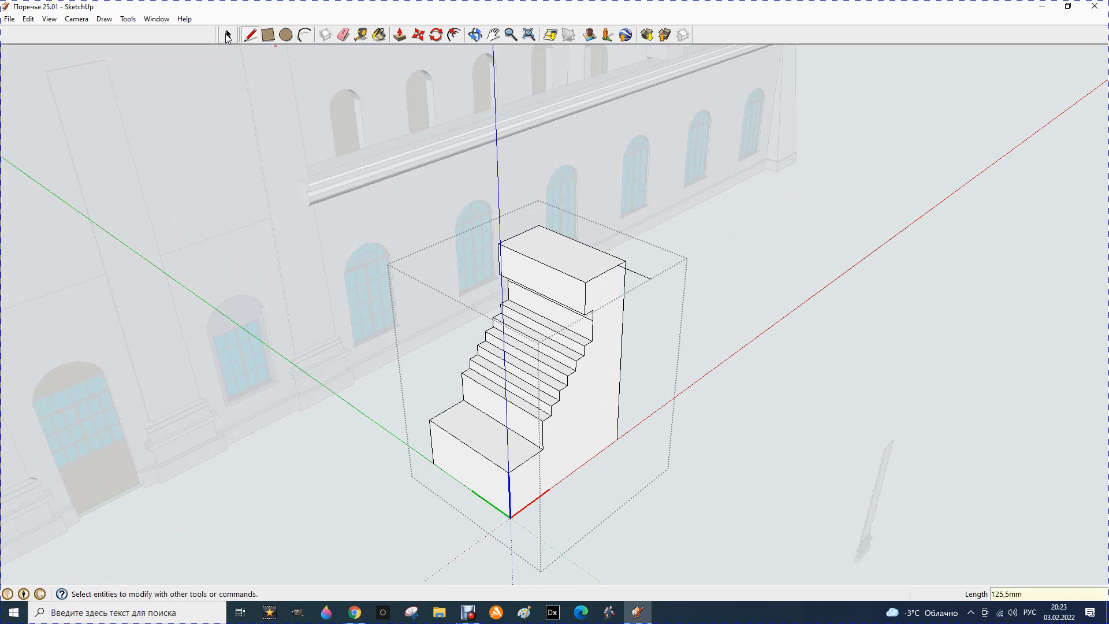
click(351, 433)
scroll(357, 438, down, 10)
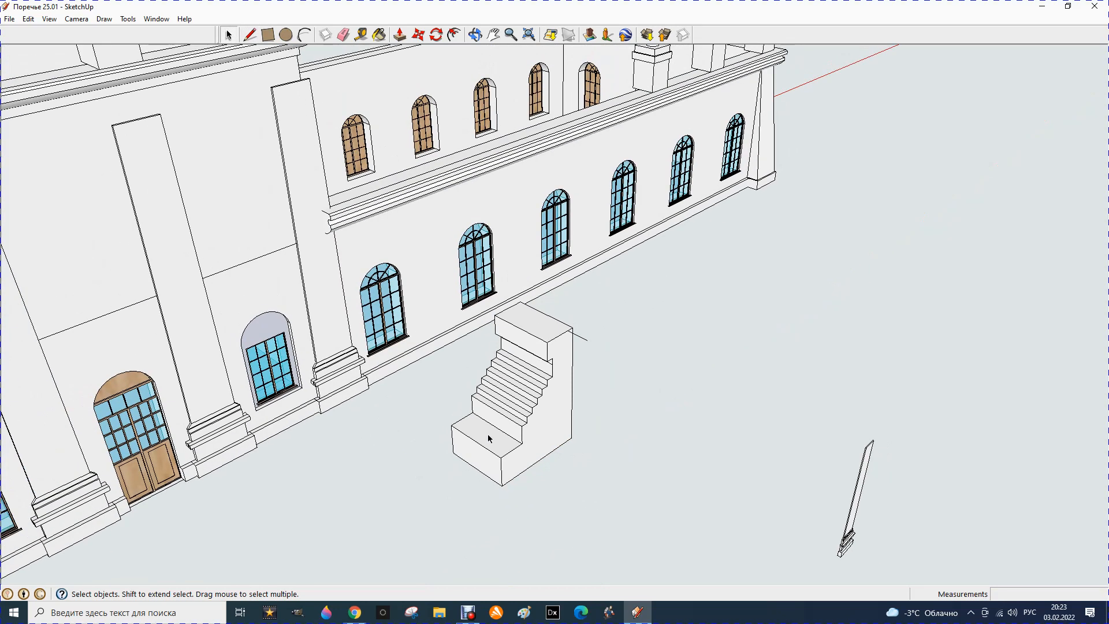
Move the stepped component on the roof 50 mm sideways, snapping its protruding line's end to the corner post's front edge.
scroll(365, 198, up, 10)
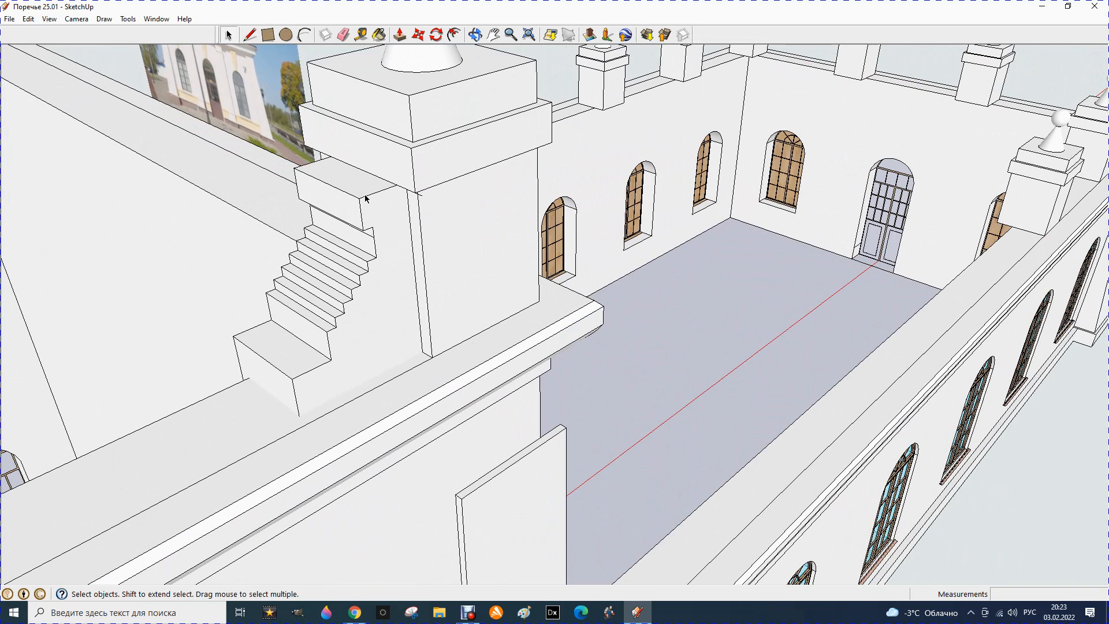
click(365, 198)
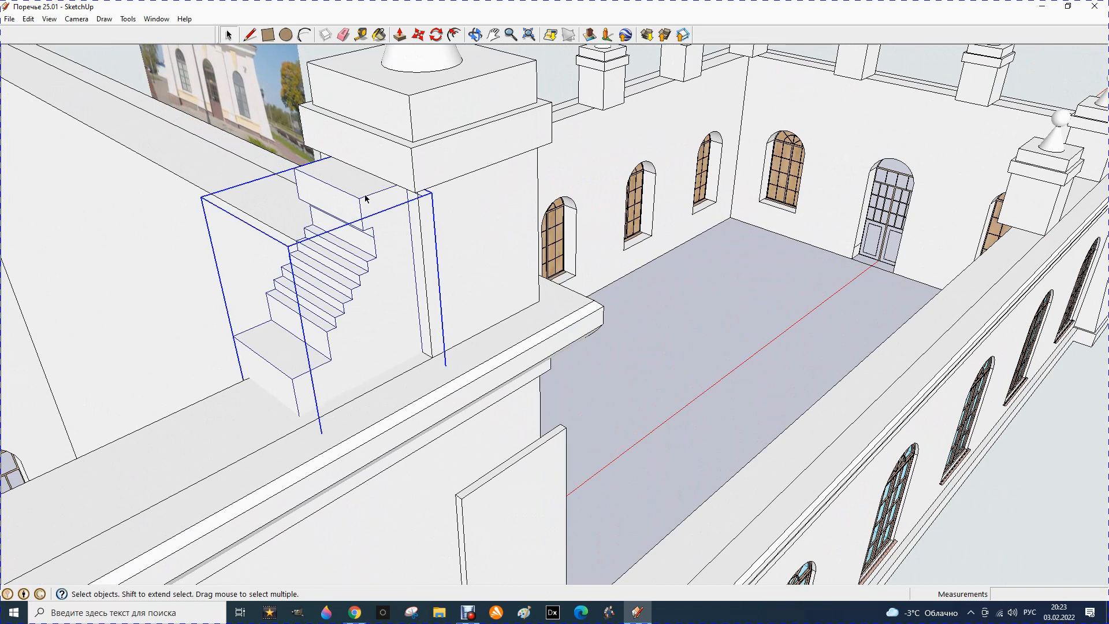
click(418, 35)
click(424, 198)
click(417, 194)
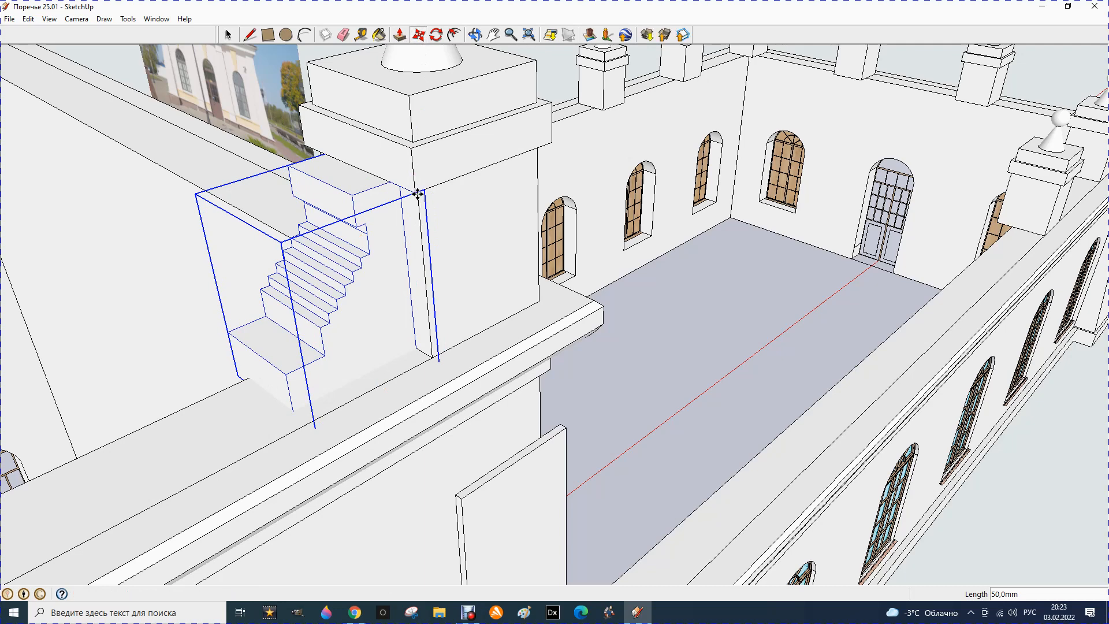
click(475, 34)
drag(202, 276, 431, 315)
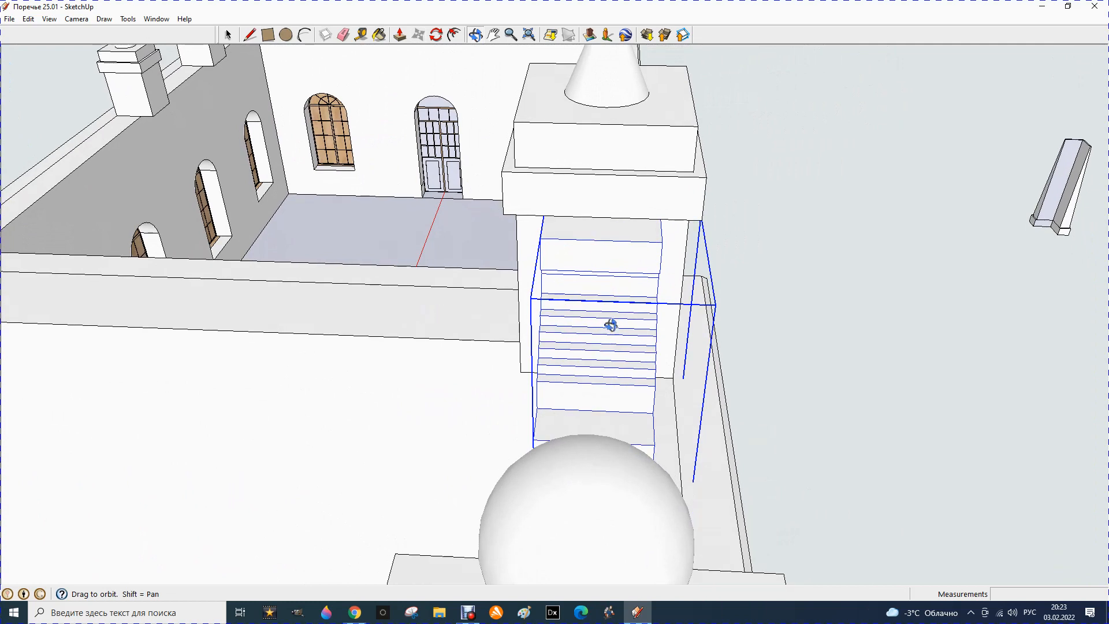
key(m)
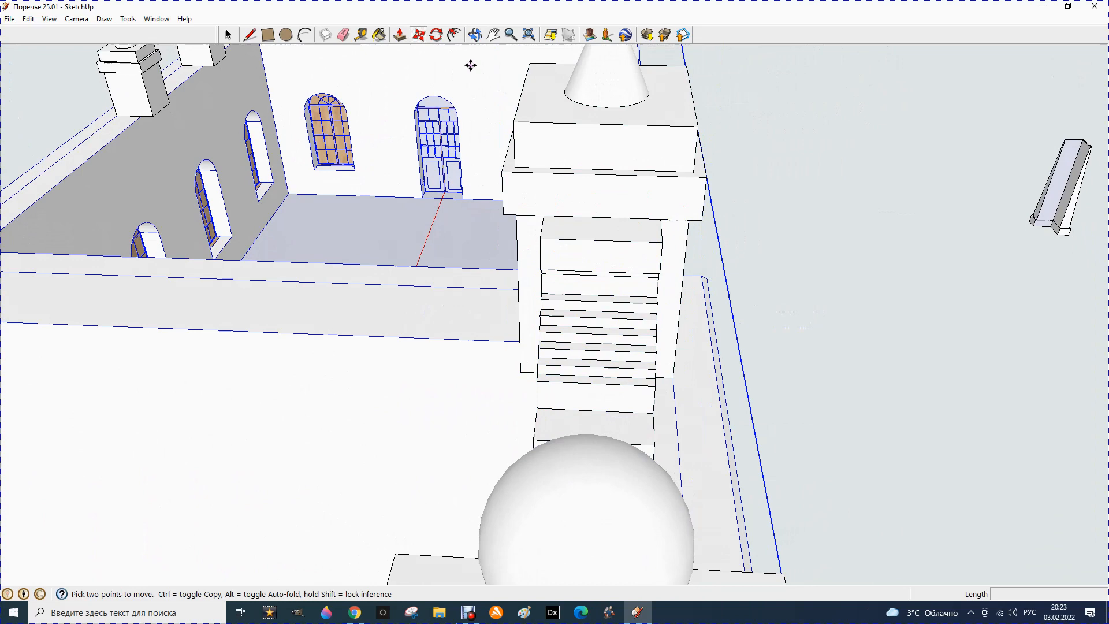
Measure the height offset between the stepped component's bottom edge and the corner post's base, viewed from the side.
click(474, 35)
drag(445, 293, 582, 454)
drag(550, 388, 522, 384)
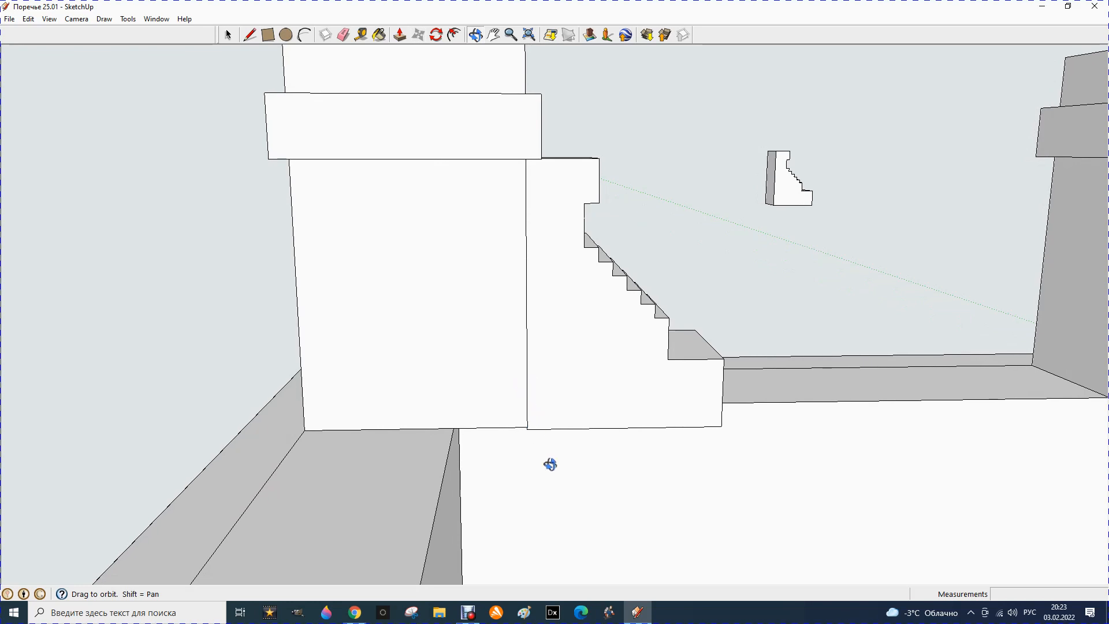
scroll(549, 463, up, 2)
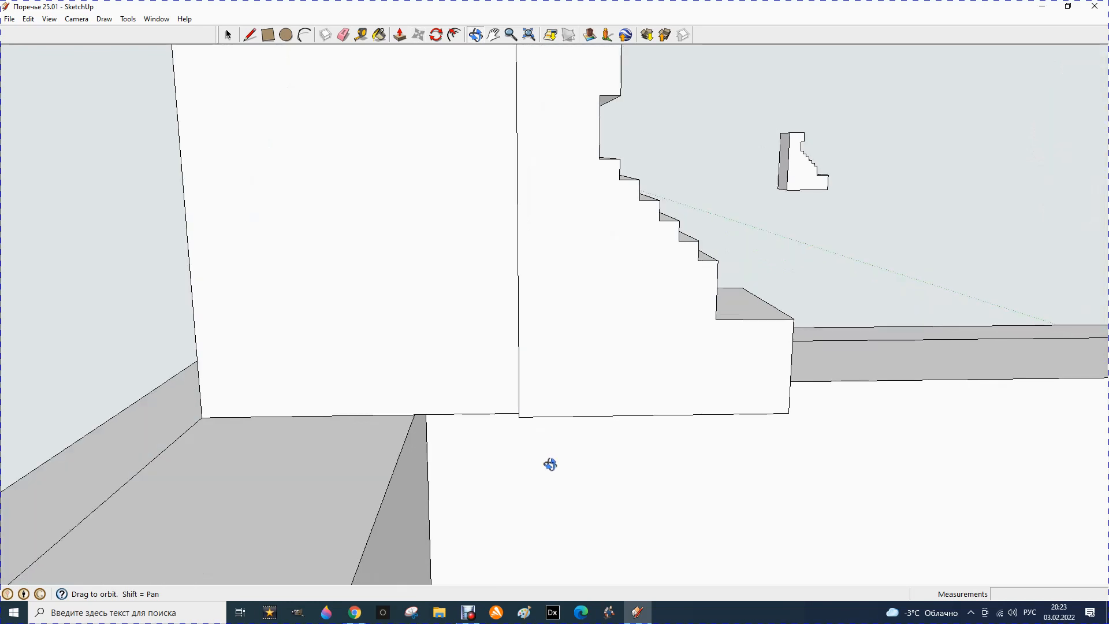
click(358, 36)
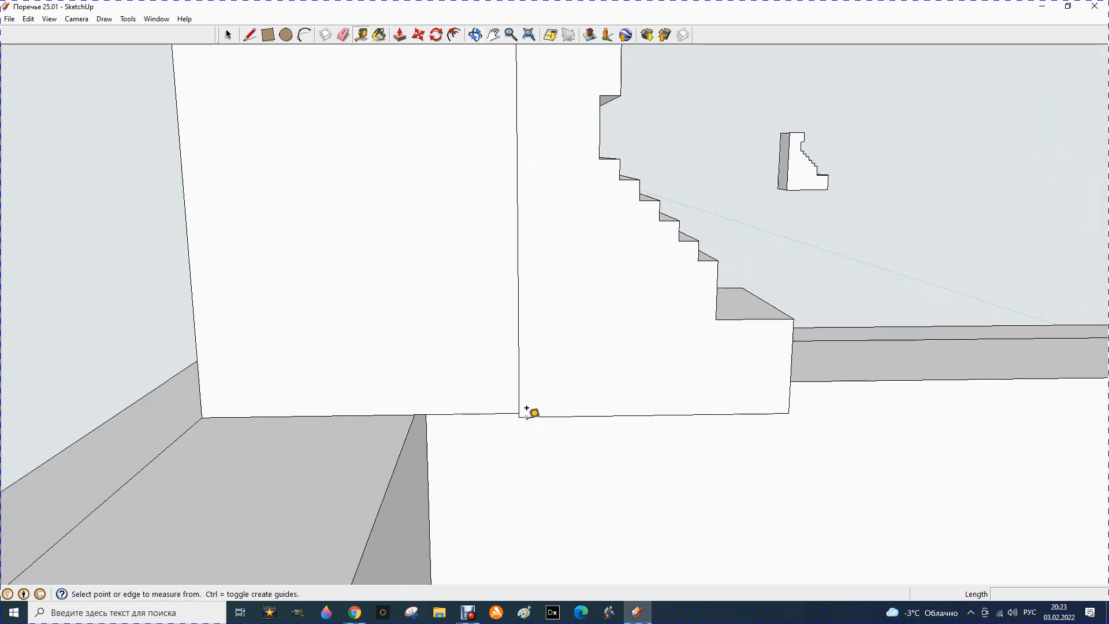
scroll(526, 408, up, 3)
click(528, 406)
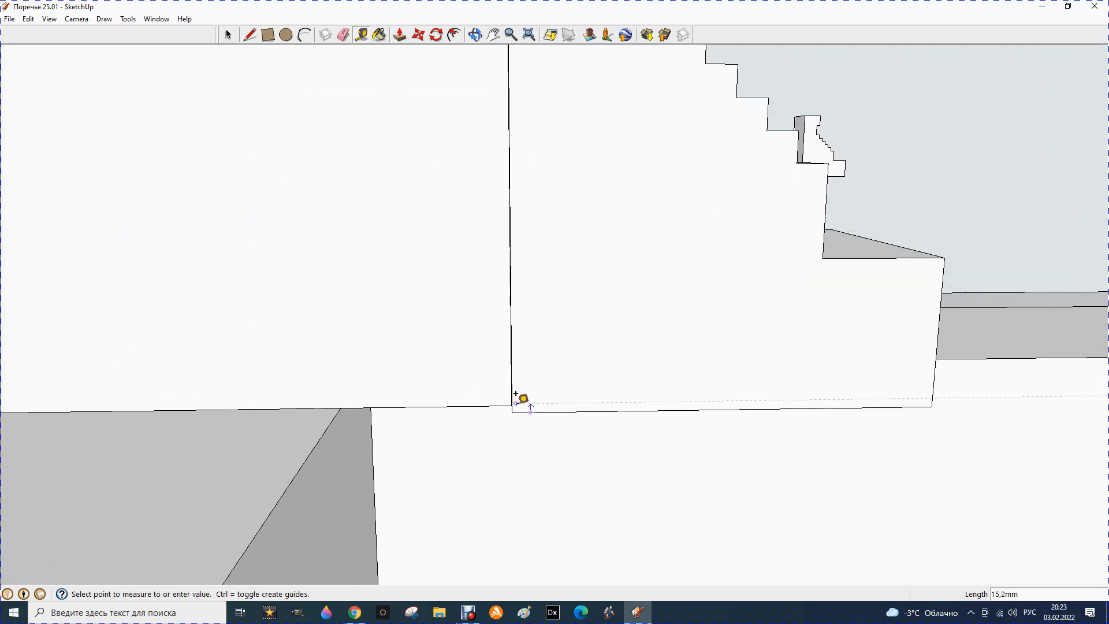
click(483, 397)
scroll(512, 405, up, 3)
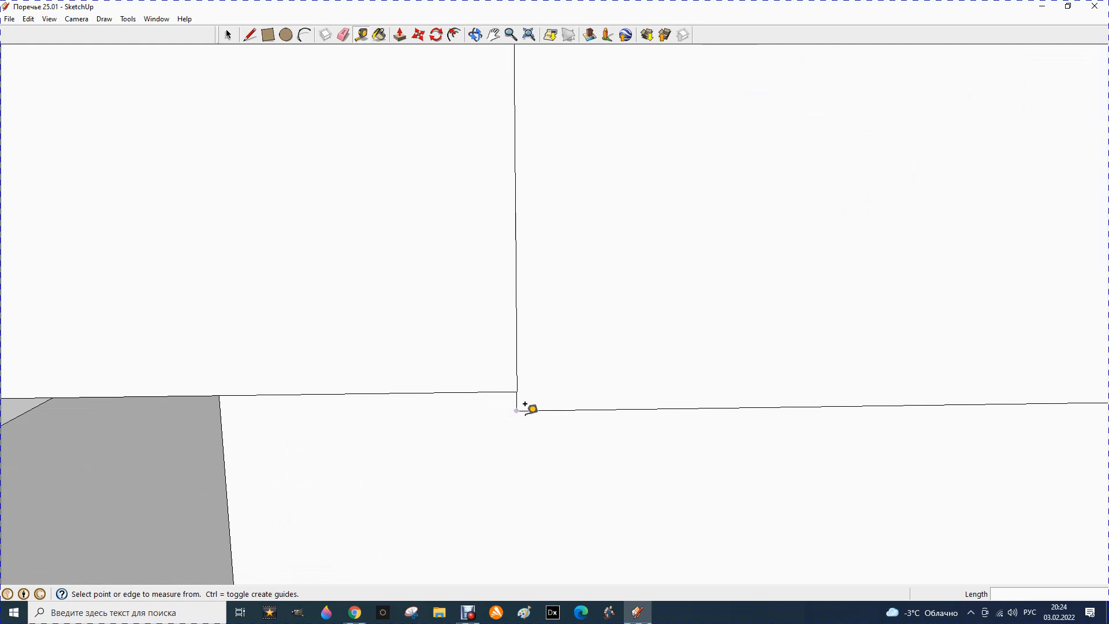
click(528, 411)
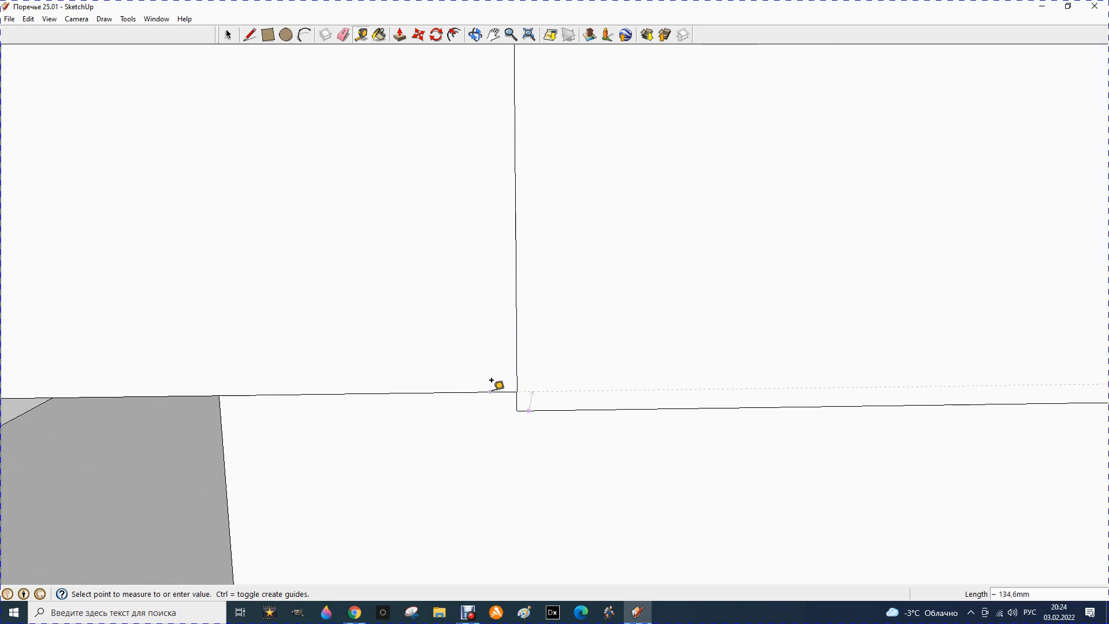
click(517, 391)
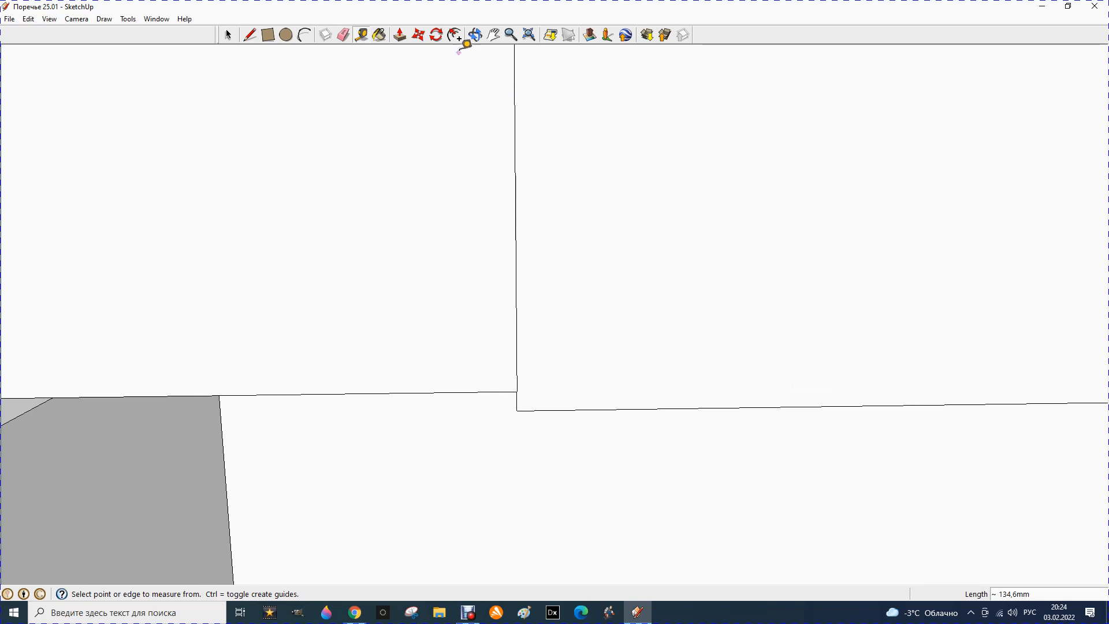
Open the stepped component on the roof, push its underside up level with the corner post's base, and close the component.
click(476, 35)
drag(487, 388, 597, 231)
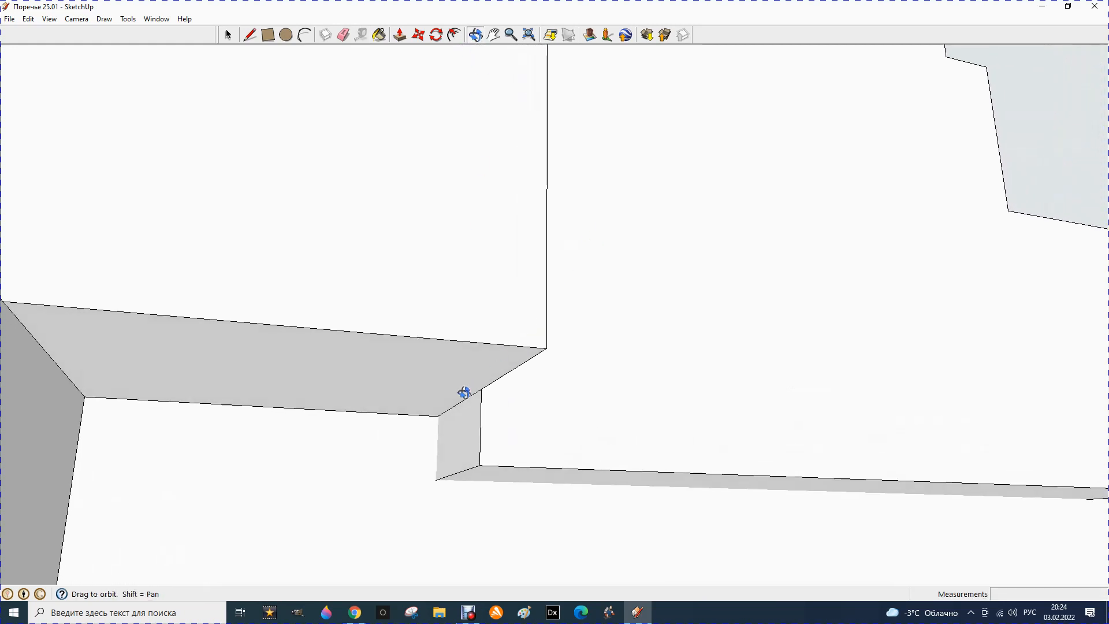
click(228, 35)
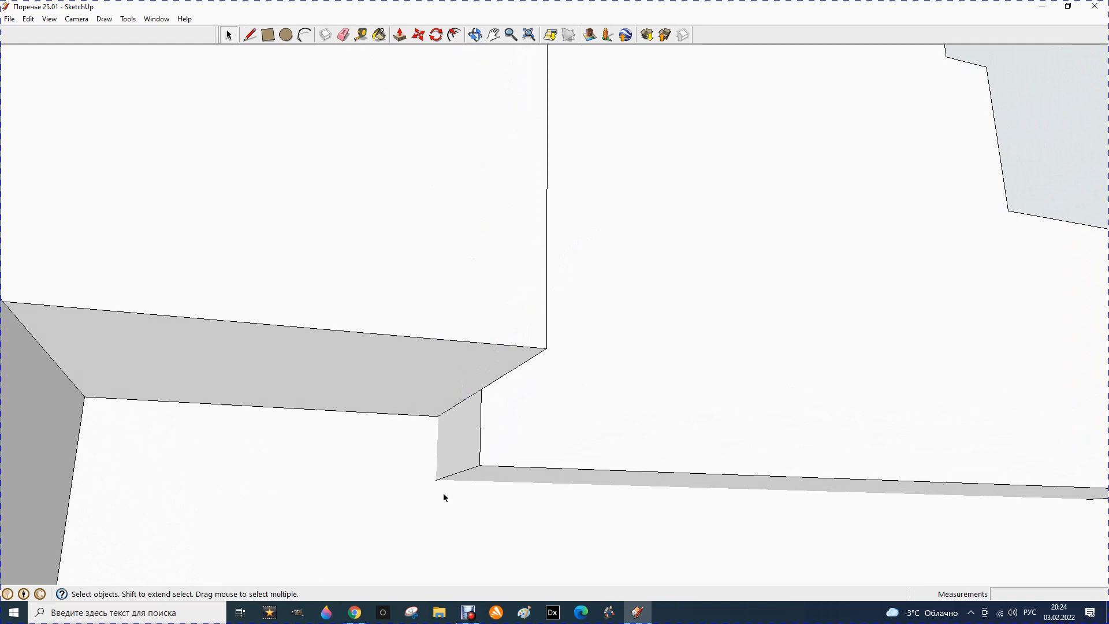
click(494, 472)
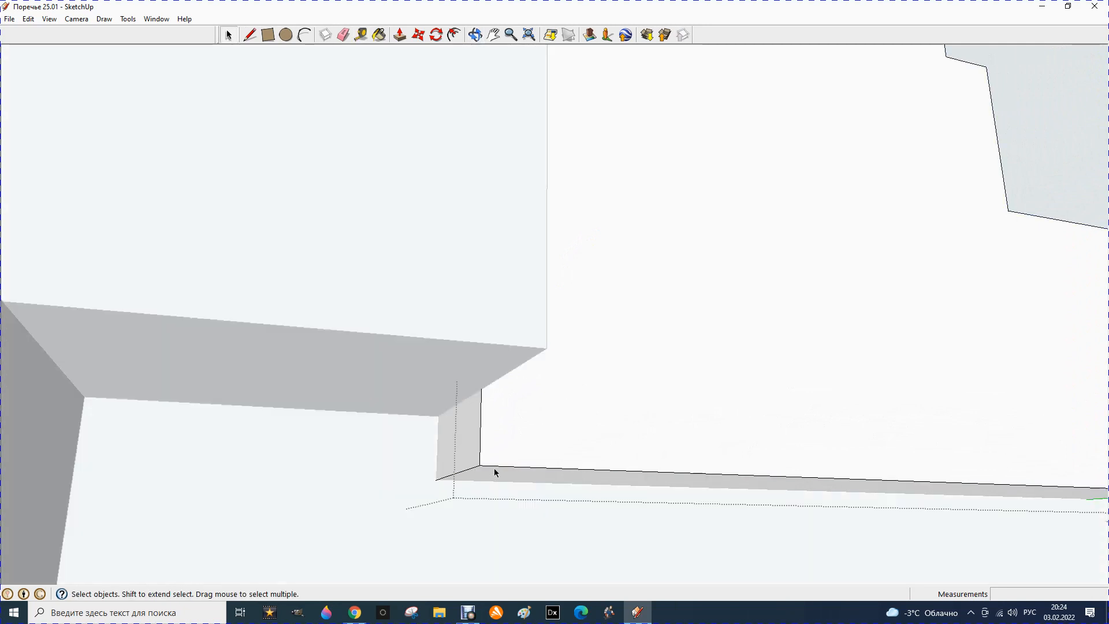
click(402, 37)
drag(478, 475, 451, 395)
click(229, 35)
click(271, 145)
Inspect the stepped component's fit against the corner post and compare it with the parapet in the station's reference photo.
click(475, 34)
drag(498, 115, 361, 389)
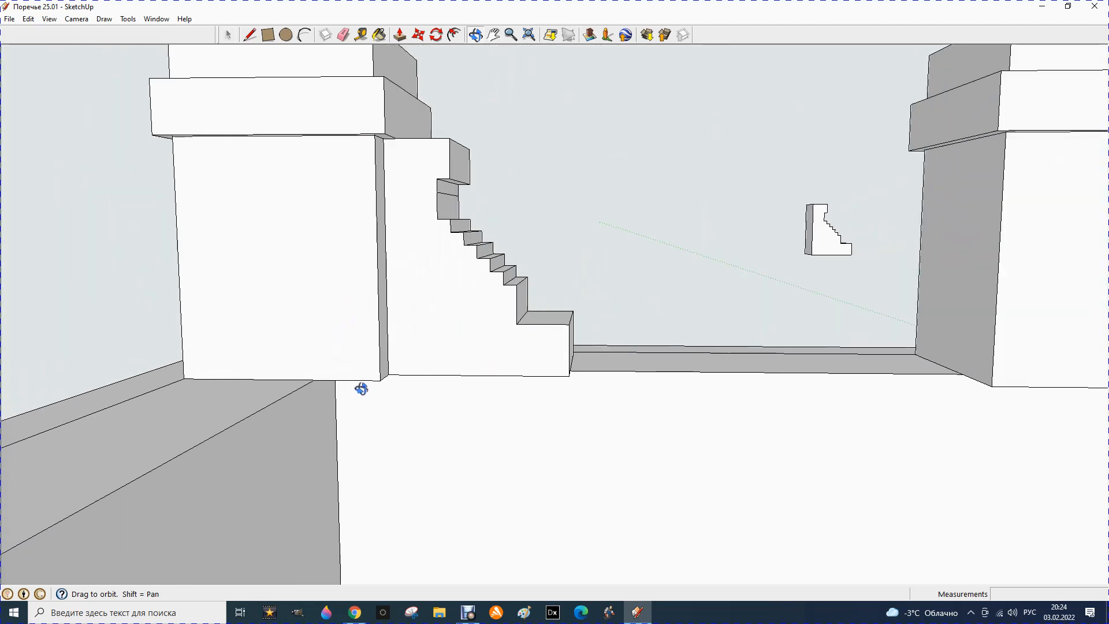
scroll(373, 124, up, 6)
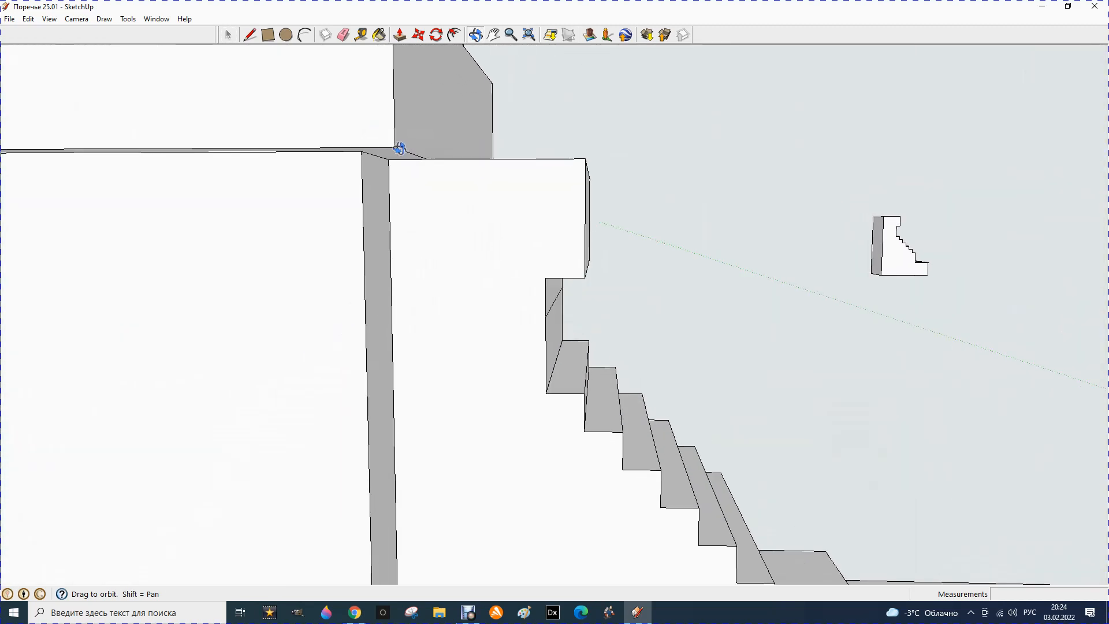
drag(476, 189, 354, 277)
drag(334, 323, 315, 315)
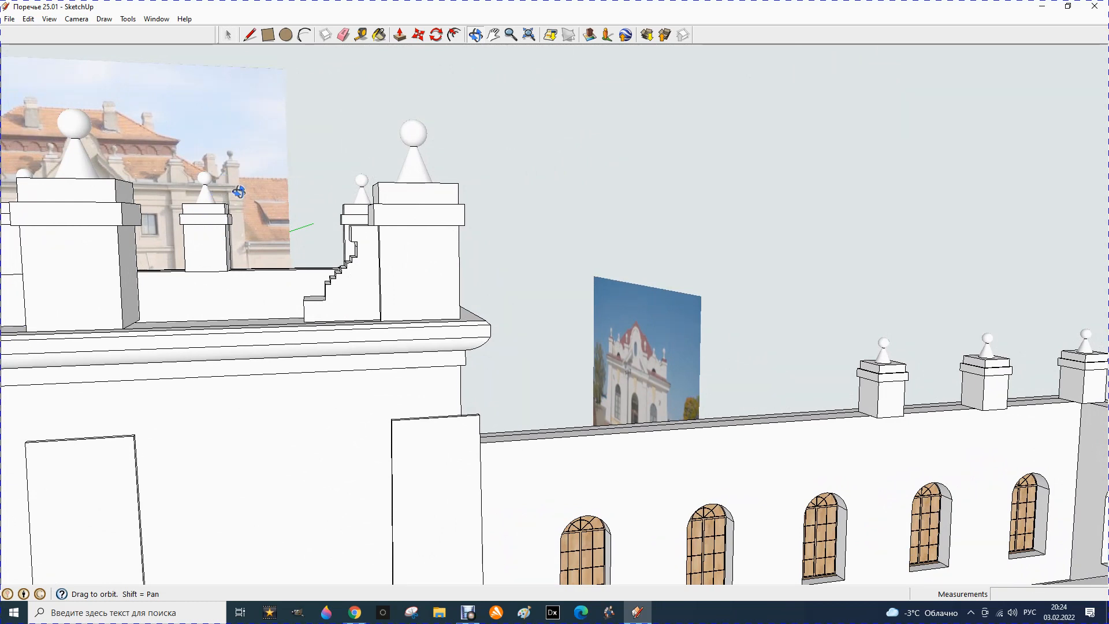
scroll(238, 200, up, 8)
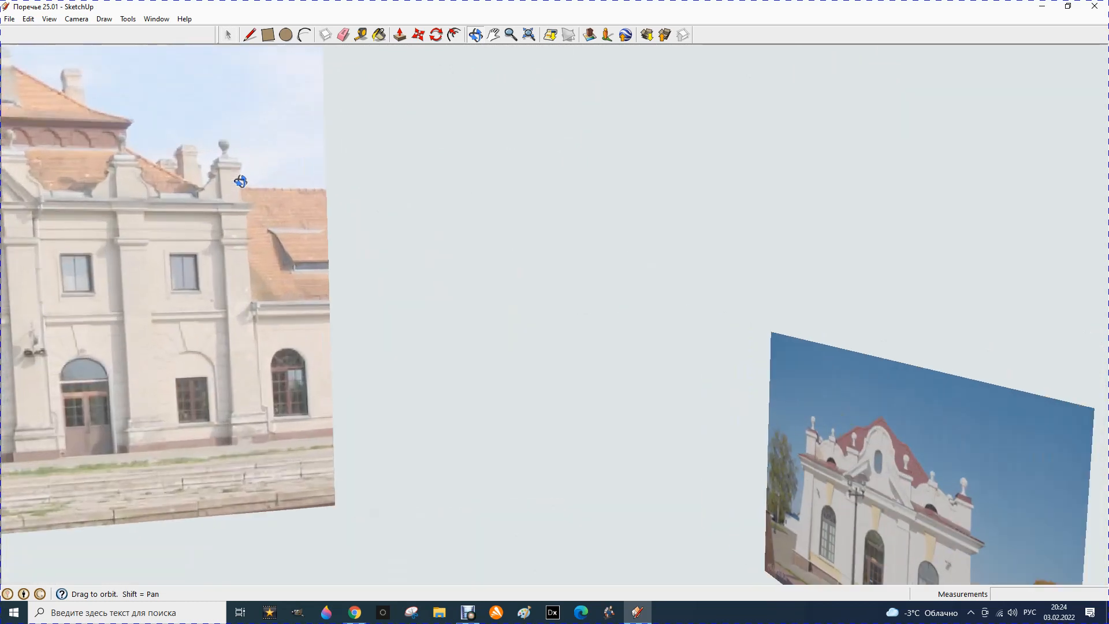
scroll(241, 181, down, 2)
scroll(194, 189, up, 6)
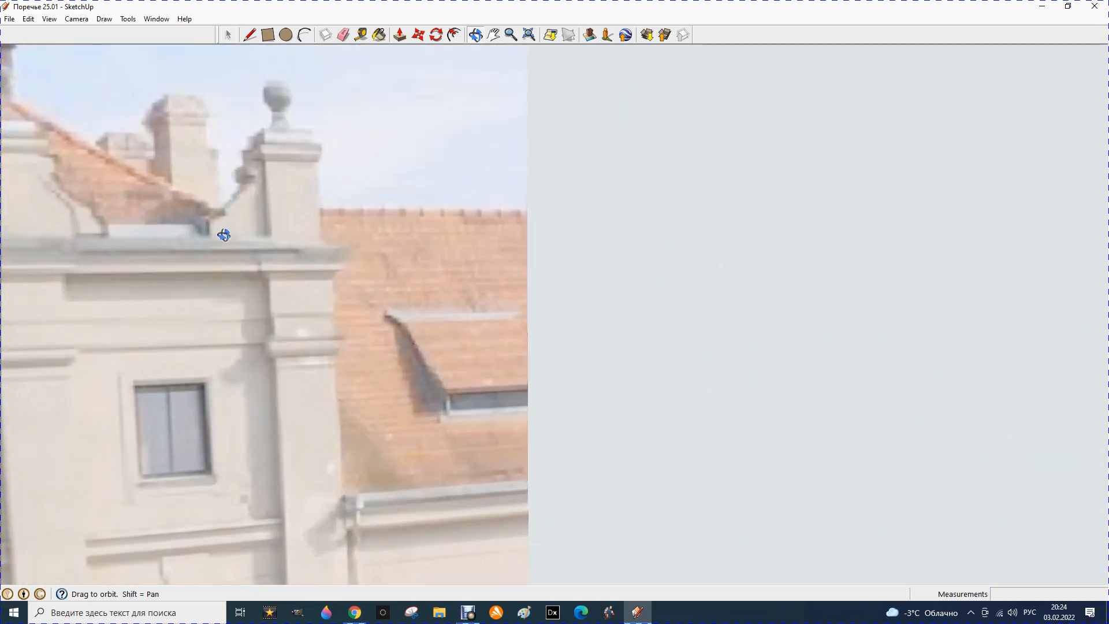
scroll(258, 226, down, 2)
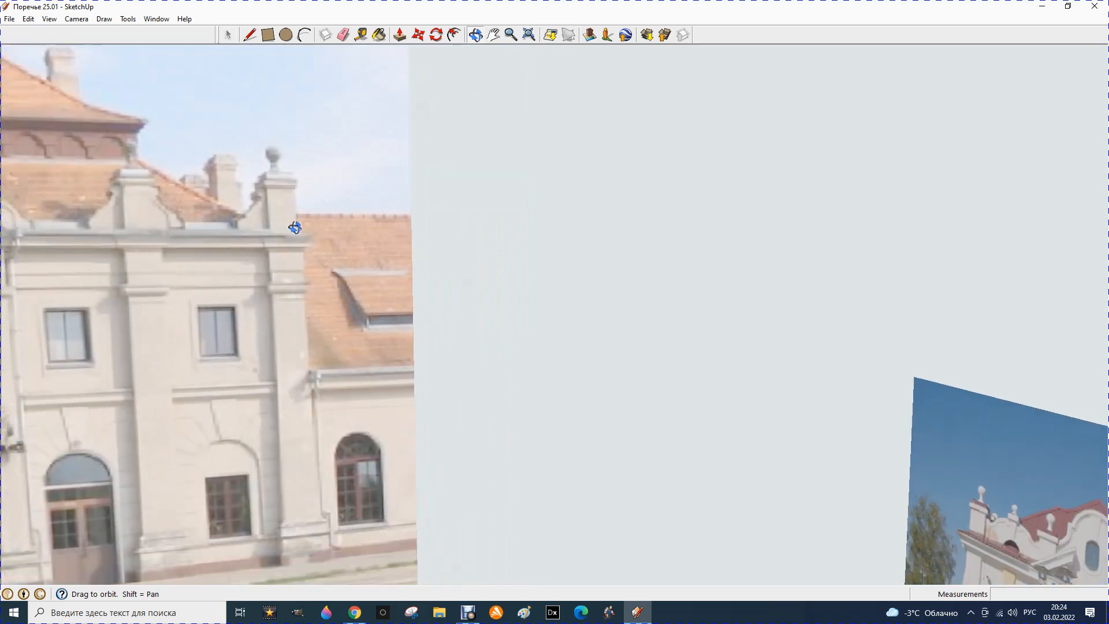
scroll(294, 227, down, 5)
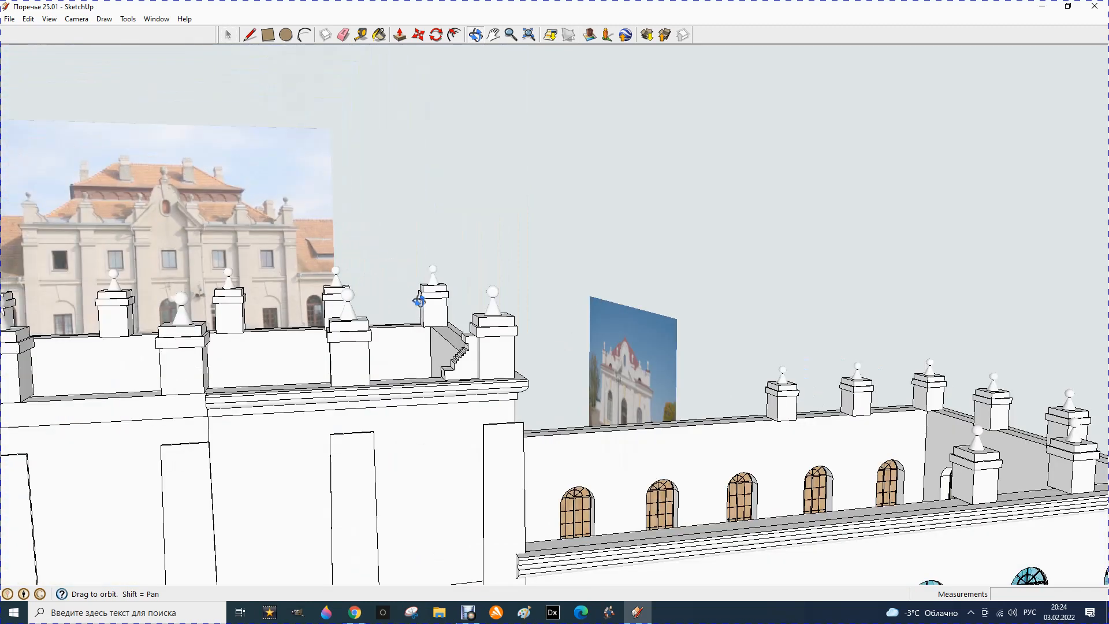
scroll(459, 370, up, 5)
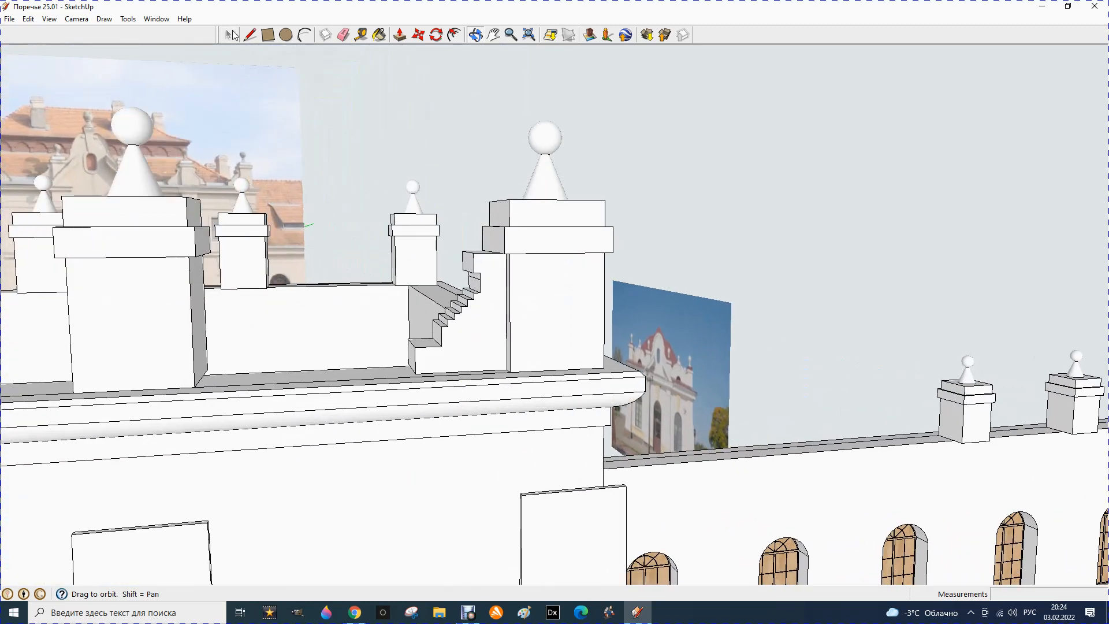
Open the stepped component on the roof and offset its front face's outline inward by 100 mm.
click(231, 35)
double_click(468, 328)
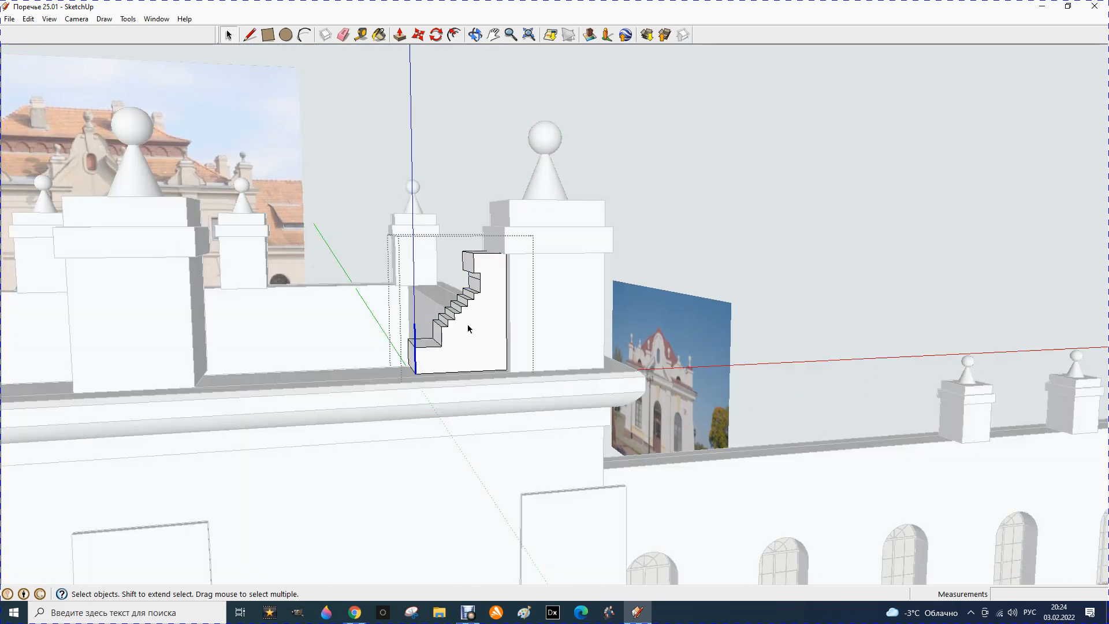
click(456, 36)
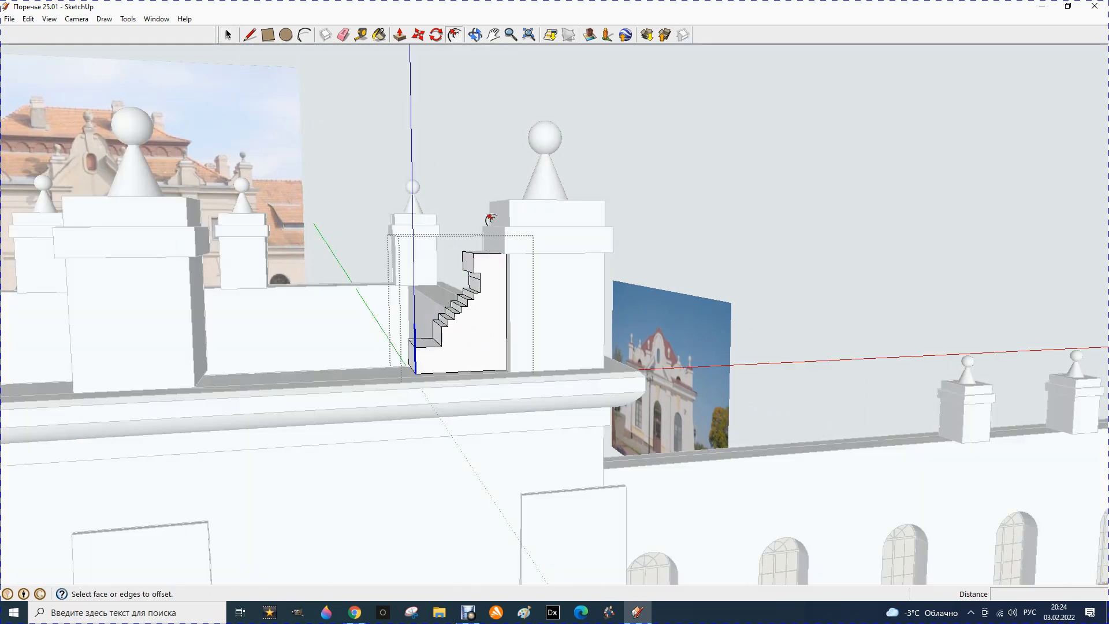
click(490, 322)
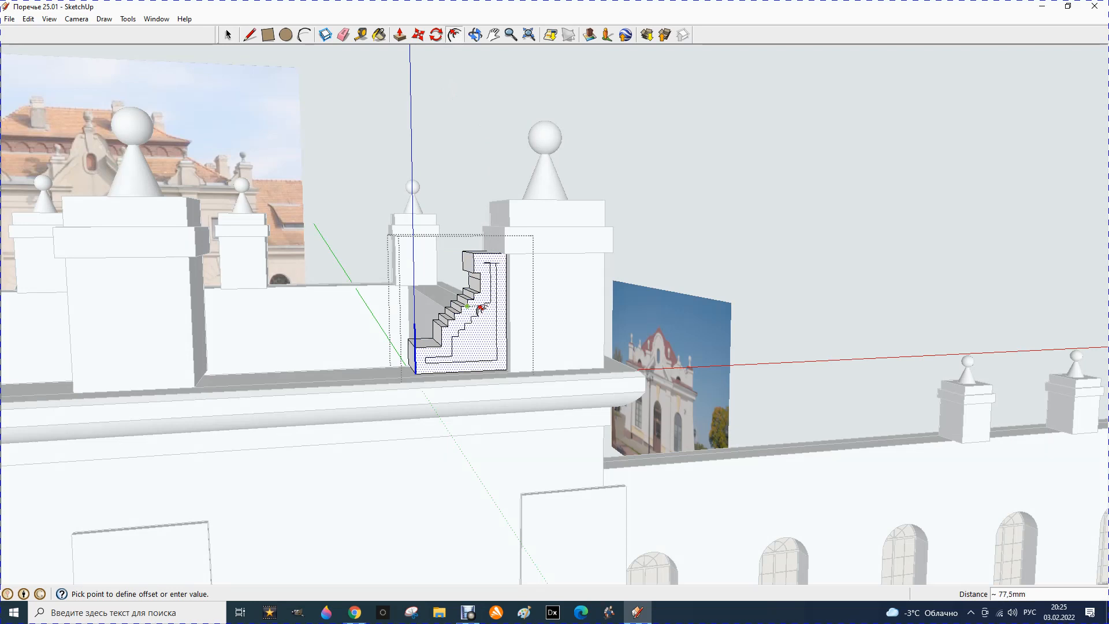
key(Return)
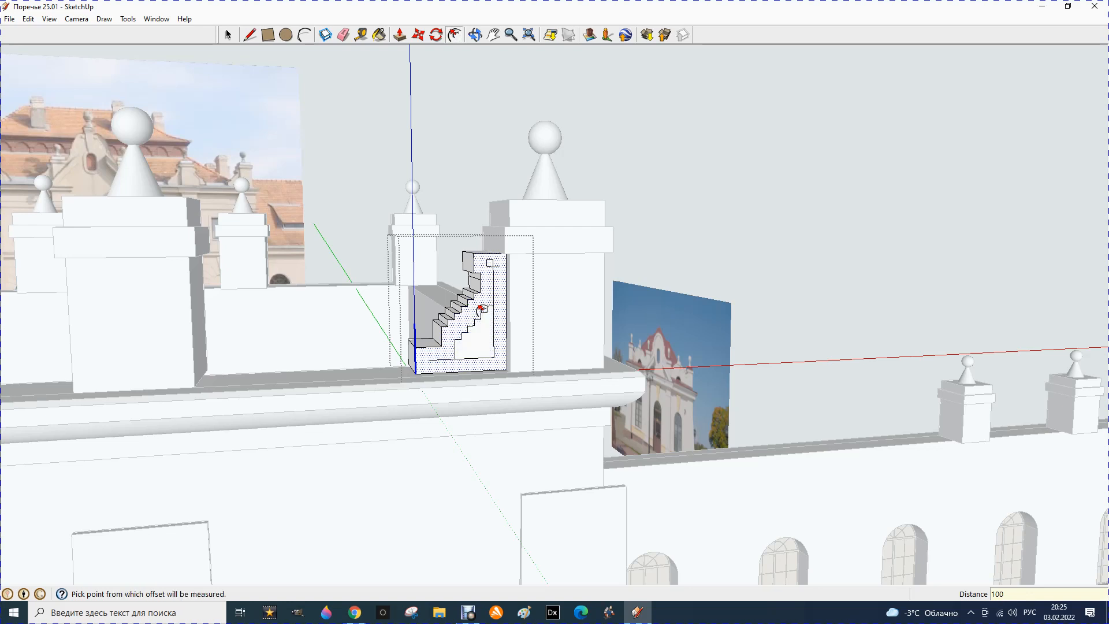
Erase the offset outline's stray small square, upper vertical line and protruding base segment from the component's front face.
scroll(479, 349, up, 5)
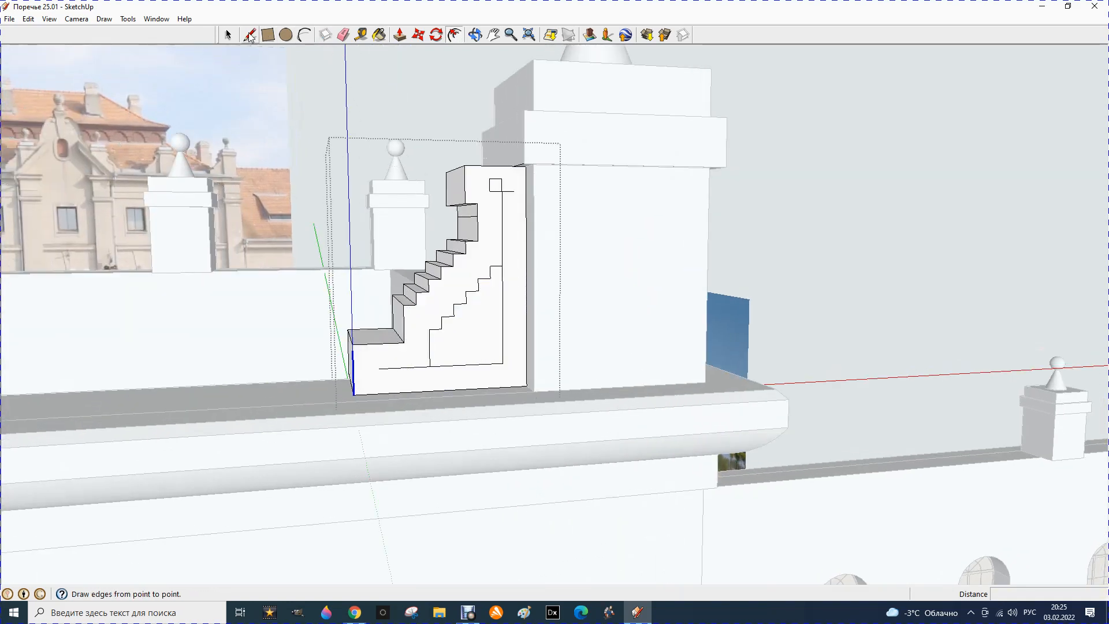
click(343, 35)
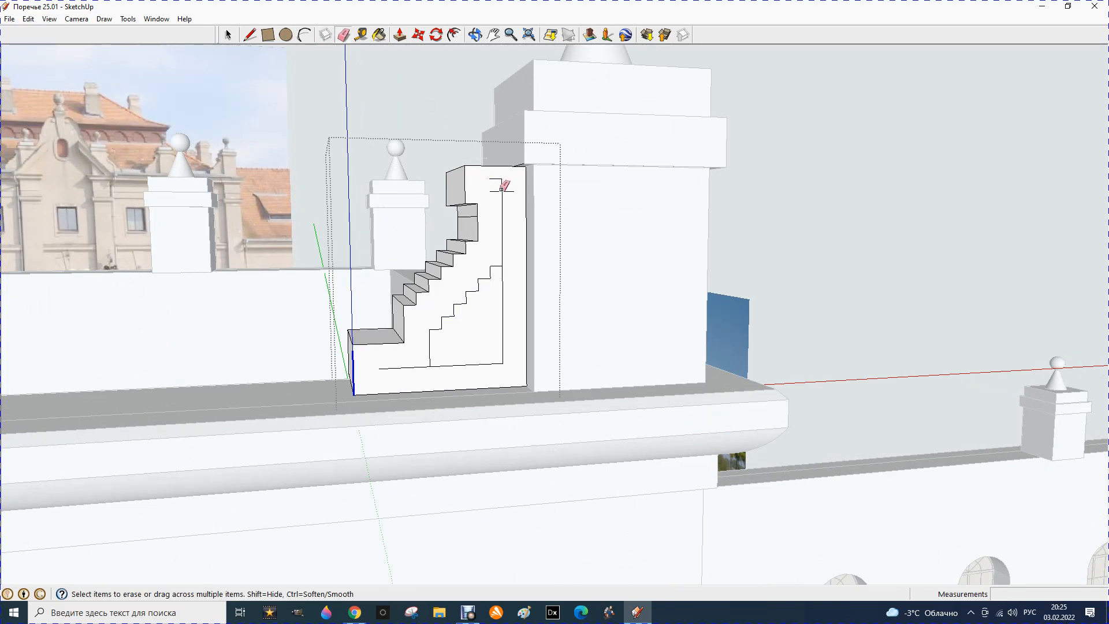
drag(503, 190, 490, 183)
click(501, 222)
click(393, 367)
Draw a diagonal about 354 mm long across the inner outline's steps and erase the stepped edges beneath it.
click(248, 36)
click(431, 328)
click(493, 266)
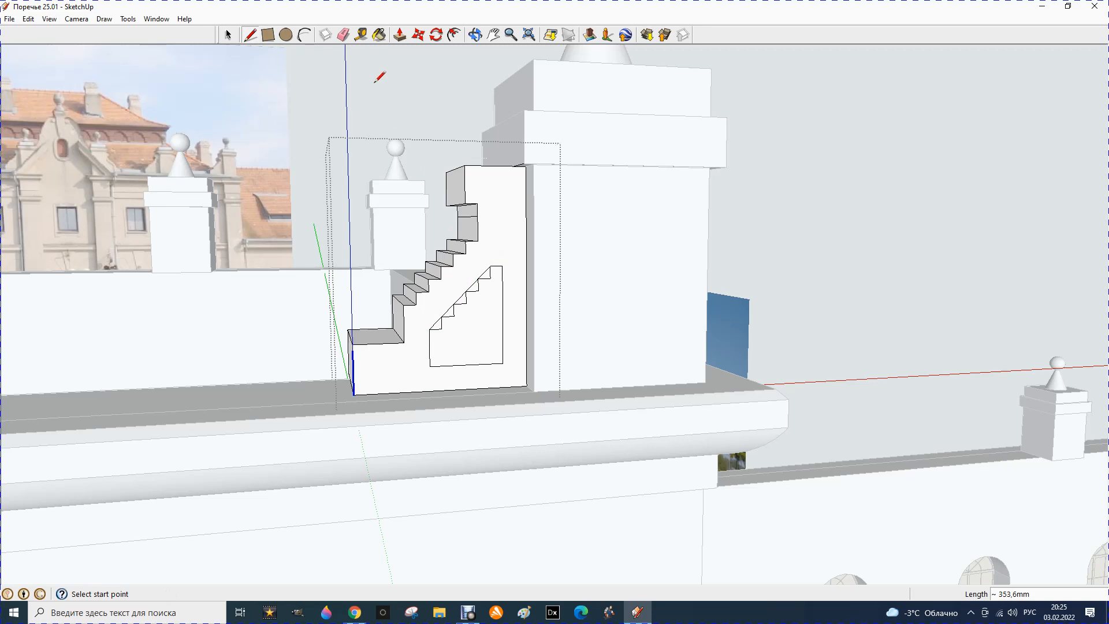
click(343, 35)
scroll(494, 294, up, 4)
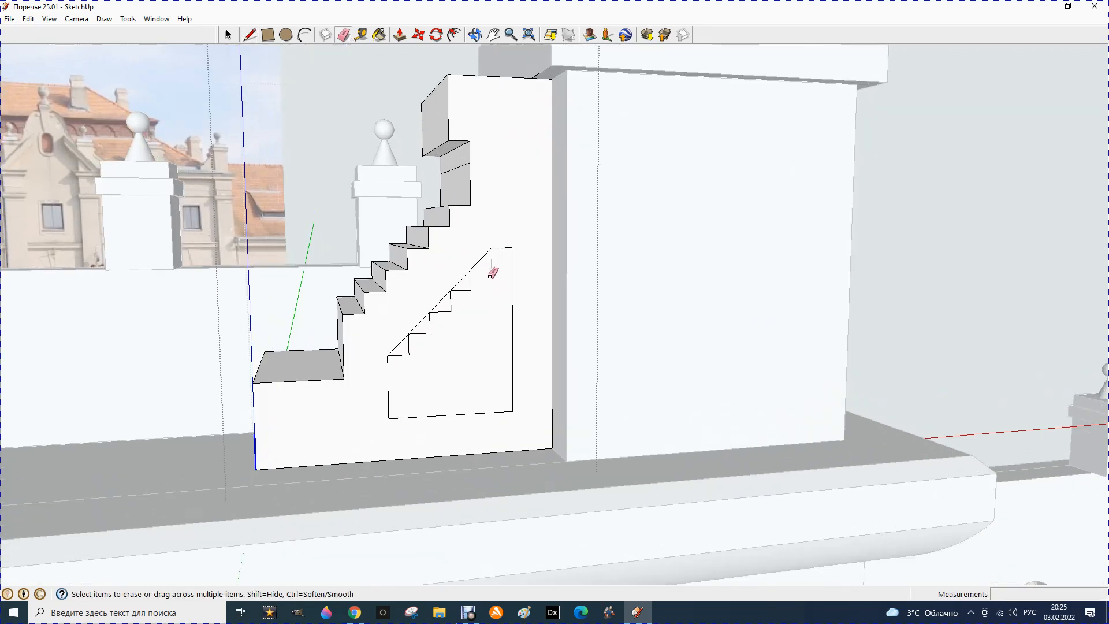
mouse_move(492, 268)
mouse_down()
mouse_move(409, 348)
mouse_move(403, 336)
mouse_up()
Push the inner slanted panel 20 mm into the component's front face as a recess.
click(405, 35)
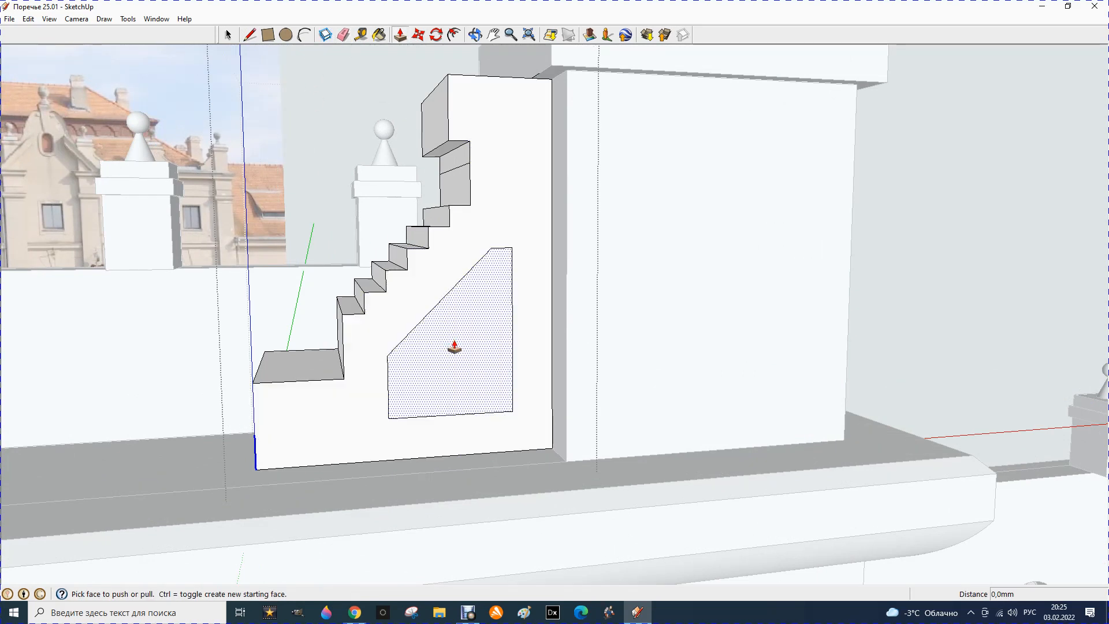
click(449, 346)
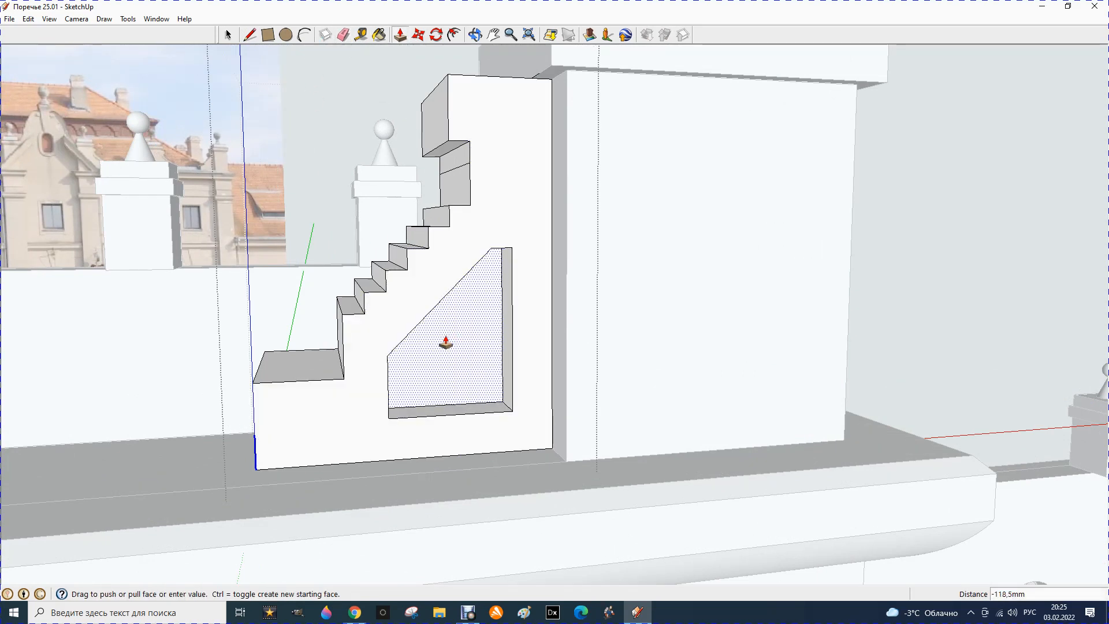
key(Return)
scroll(446, 343, down, 4)
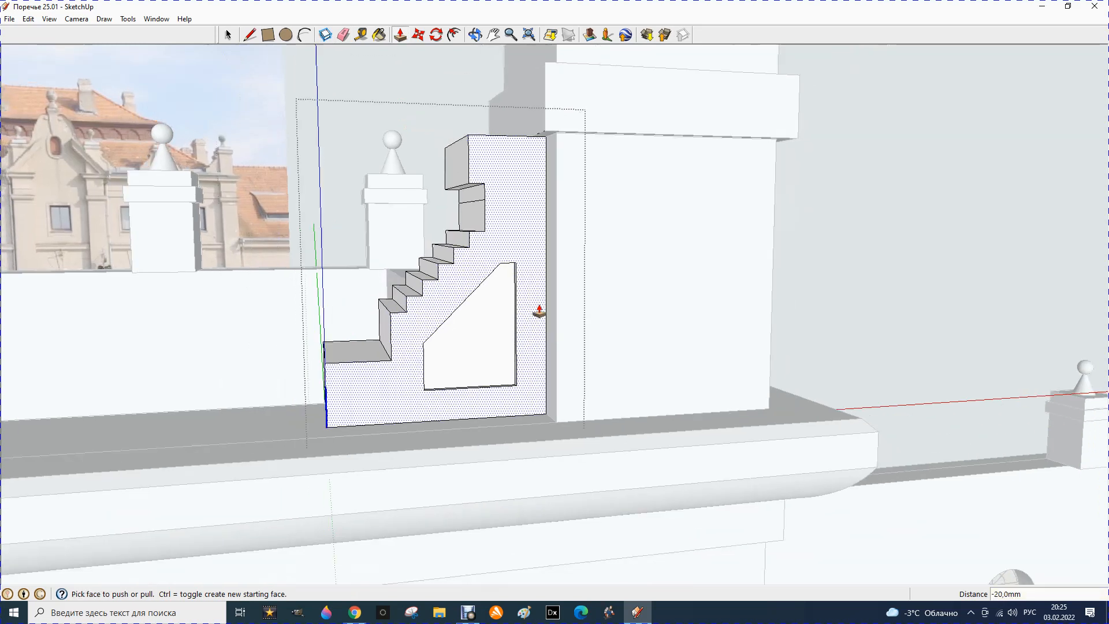
Close the component and compare its recessed panel with the parapet in the station's reference photo.
click(228, 35)
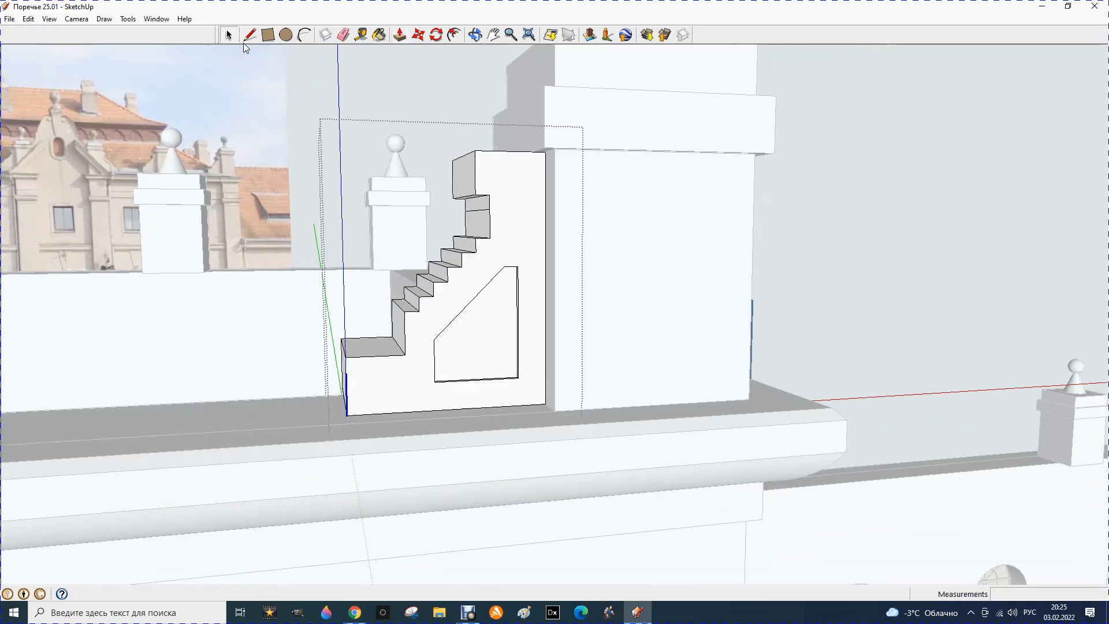
middle_drag(297, 68, 508, 254)
scroll(508, 254, down, 5)
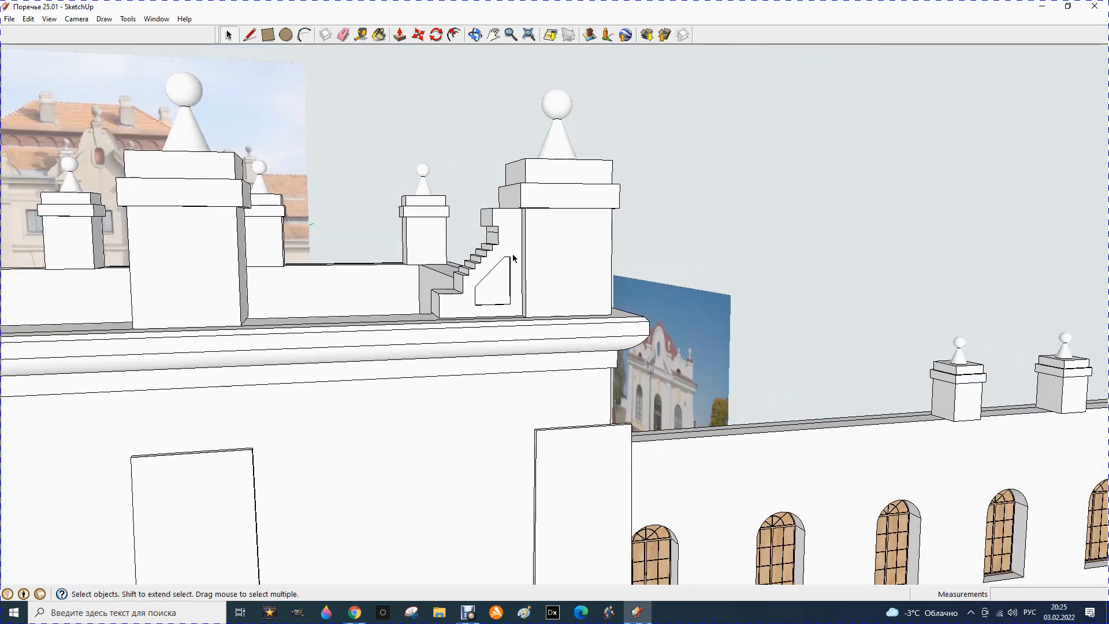
scroll(514, 254, down, 3)
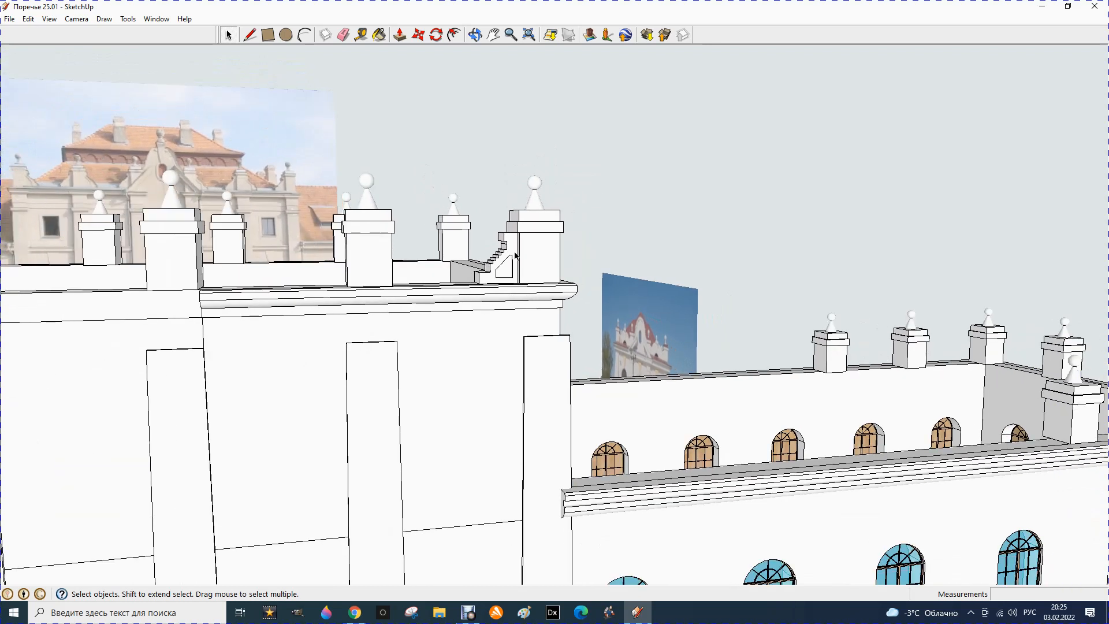
scroll(299, 207, up, 5)
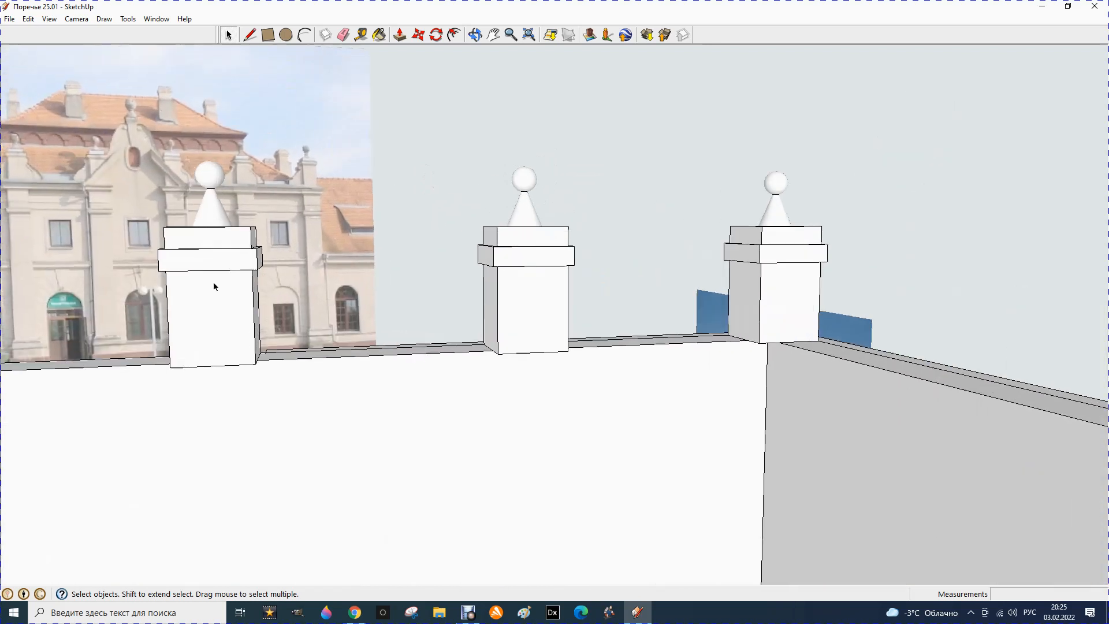
scroll(262, 161, up, 6)
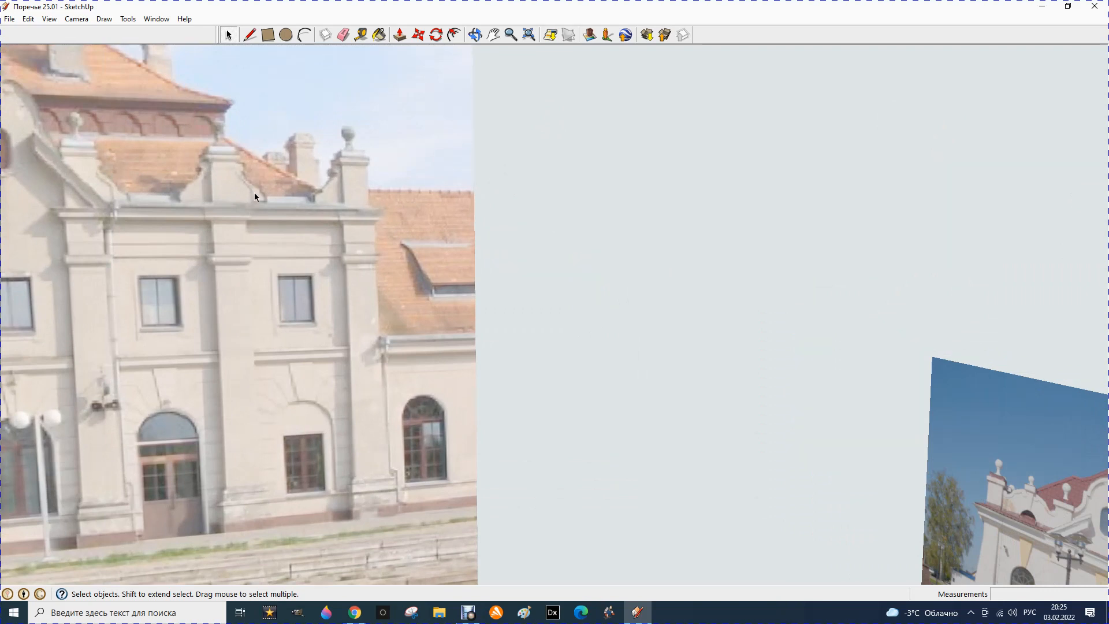
scroll(228, 167, down, 7)
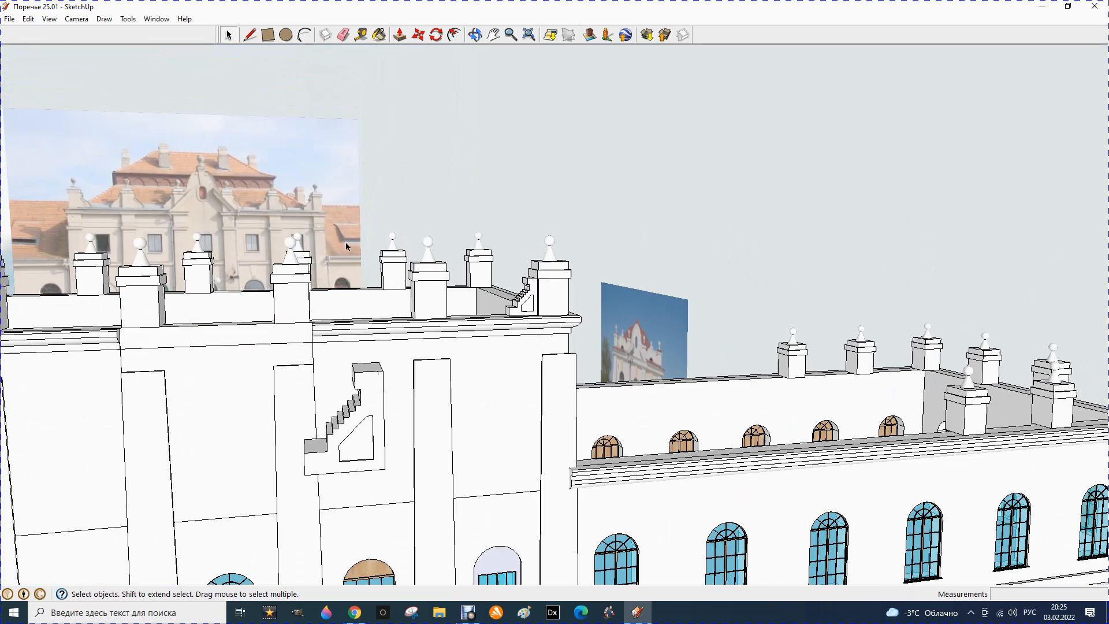
scroll(537, 306, up, 8)
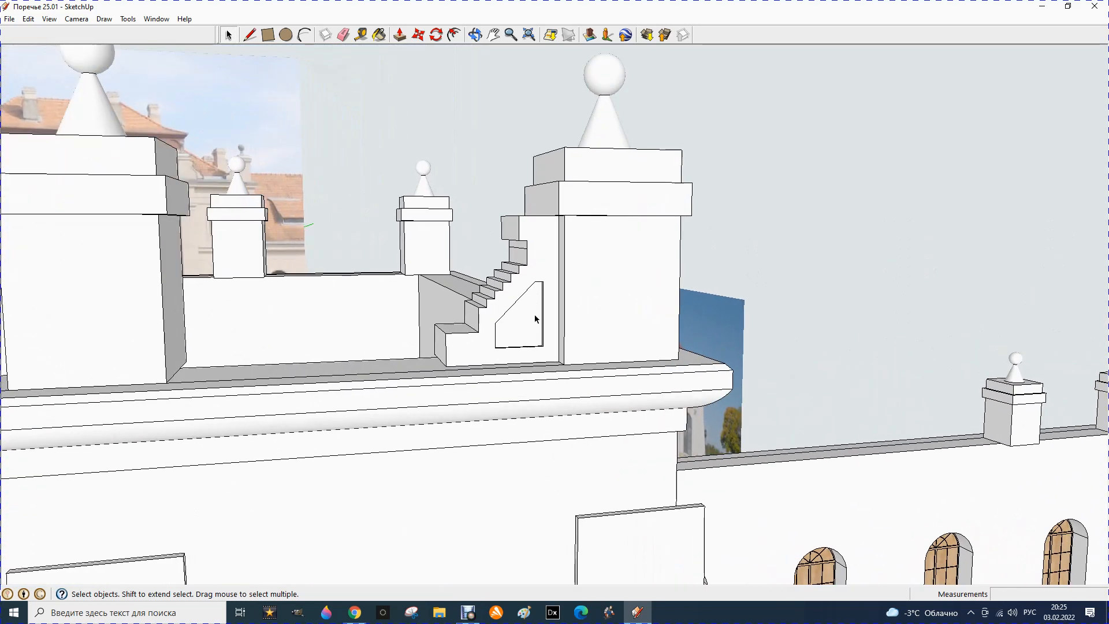
Reopen the stepped component and cover its recess with a flush face by drawing a diagonal across the opening and erasing that line.
double_click(542, 308)
click(552, 317)
click(476, 36)
drag(526, 371, 412, 347)
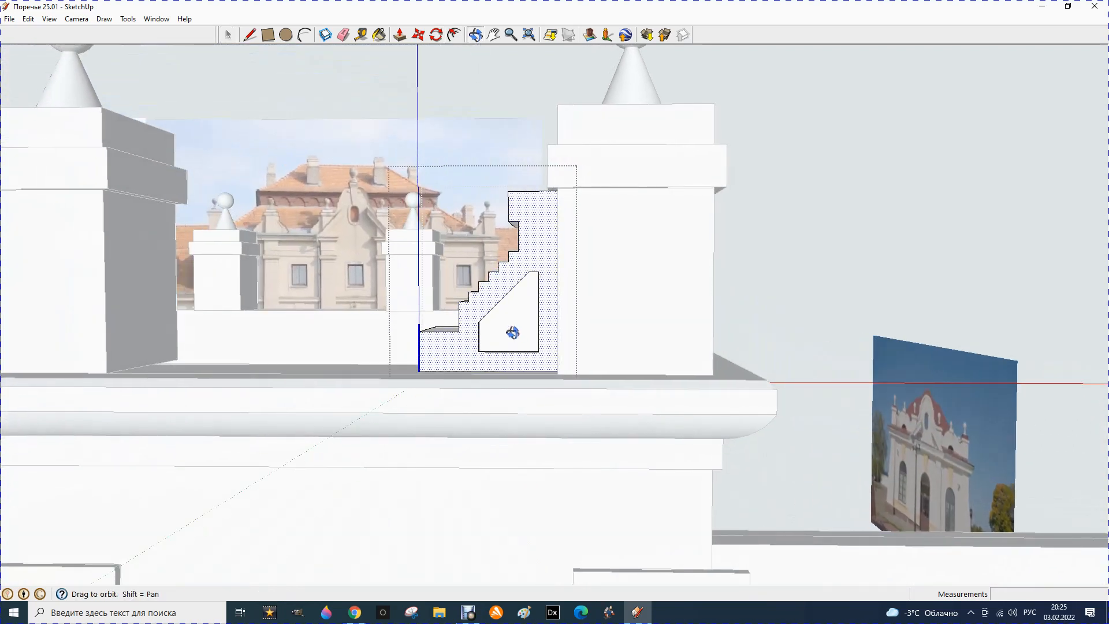
scroll(500, 324, up, 5)
drag(454, 324, 470, 342)
scroll(471, 340, up, 2)
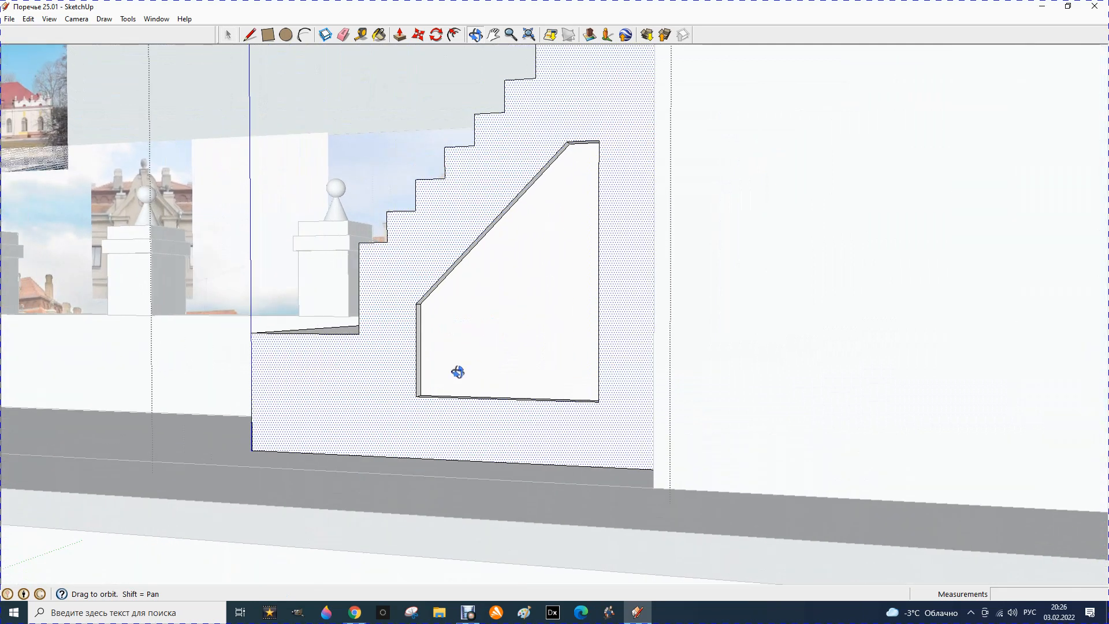
scroll(458, 372, down, 2)
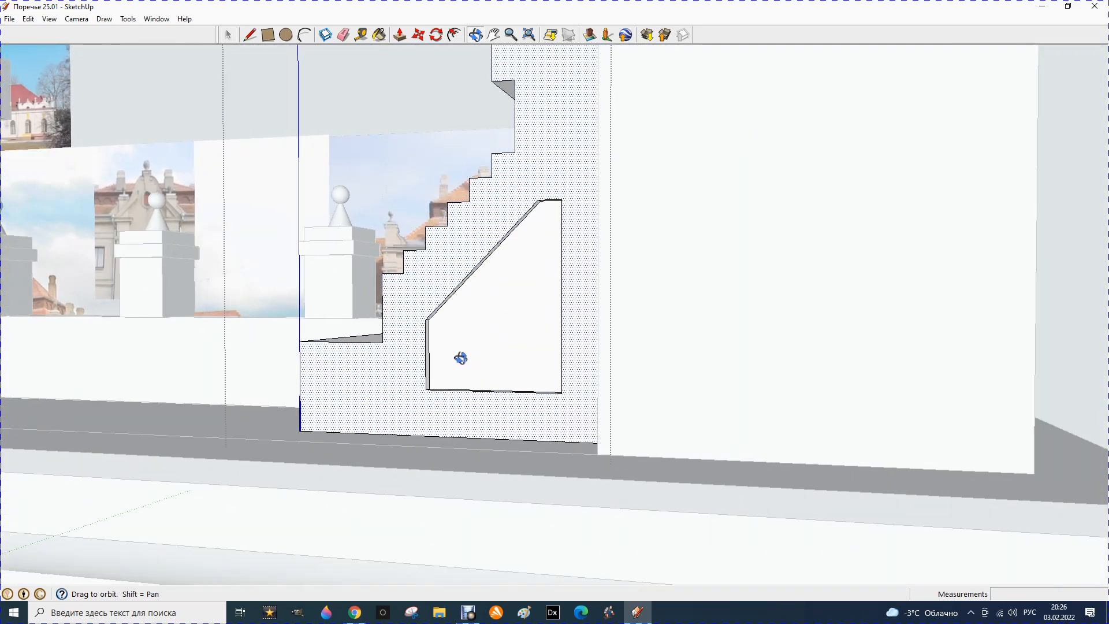
click(249, 35)
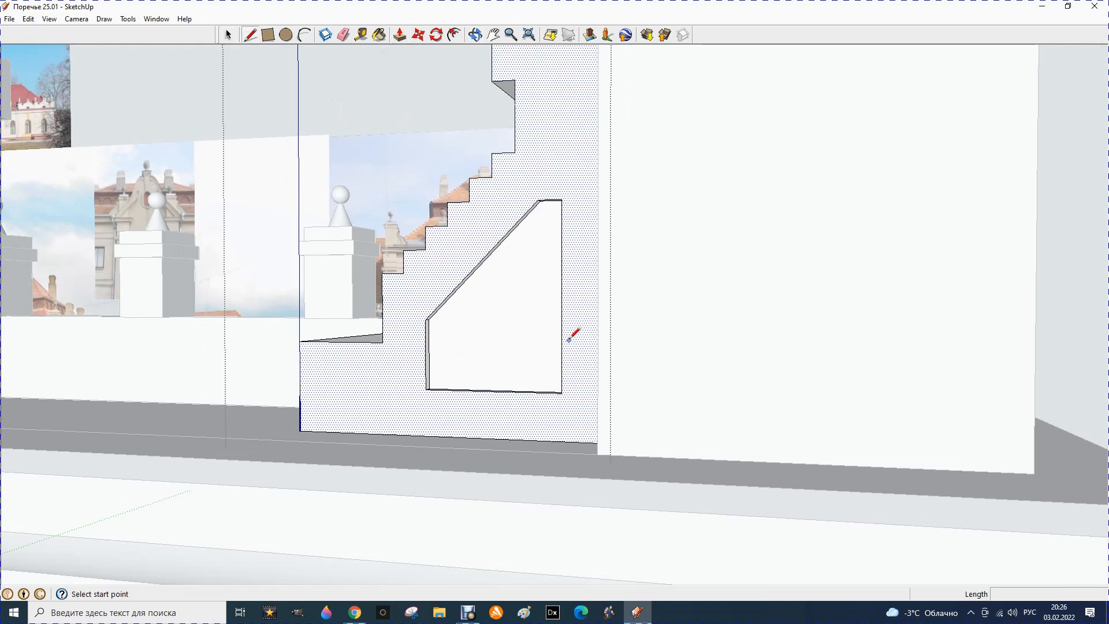
click(455, 35)
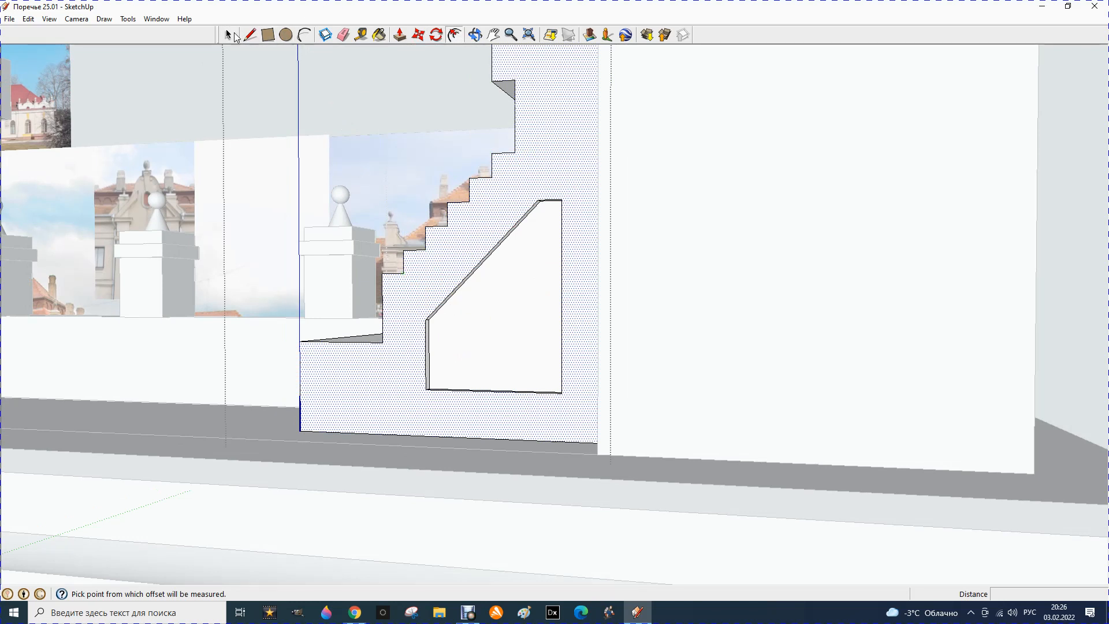
click(249, 35)
click(428, 389)
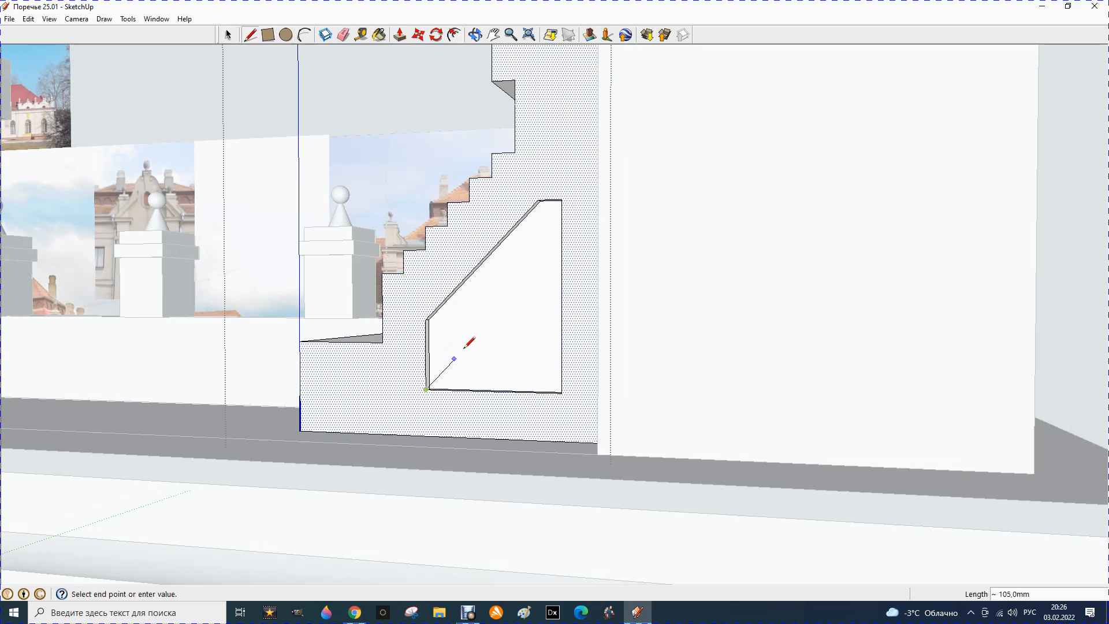
click(563, 200)
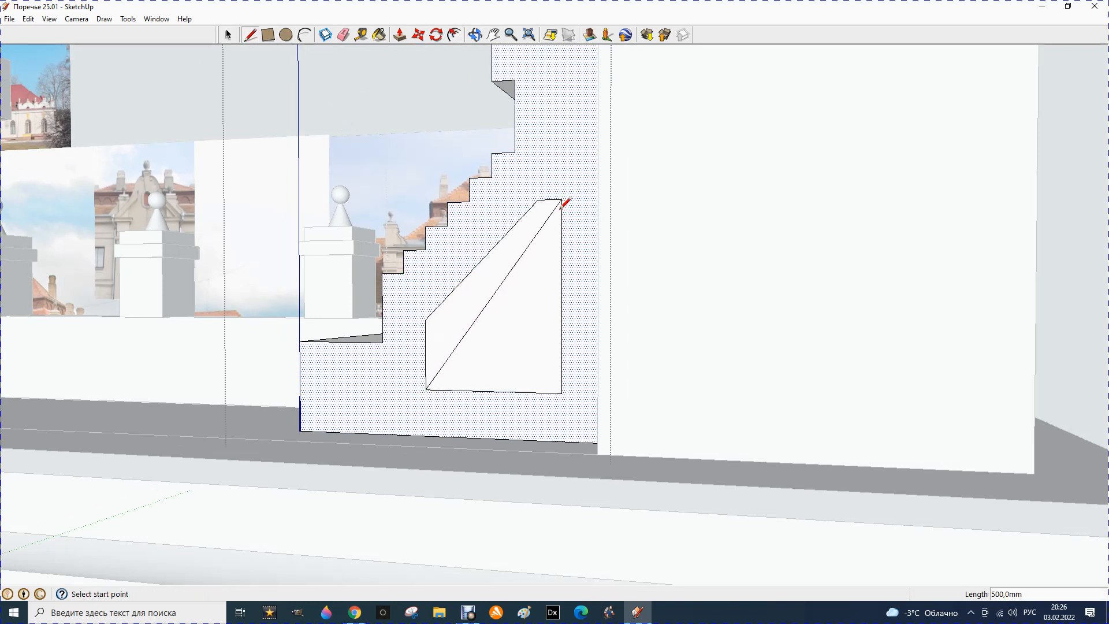
click(343, 35)
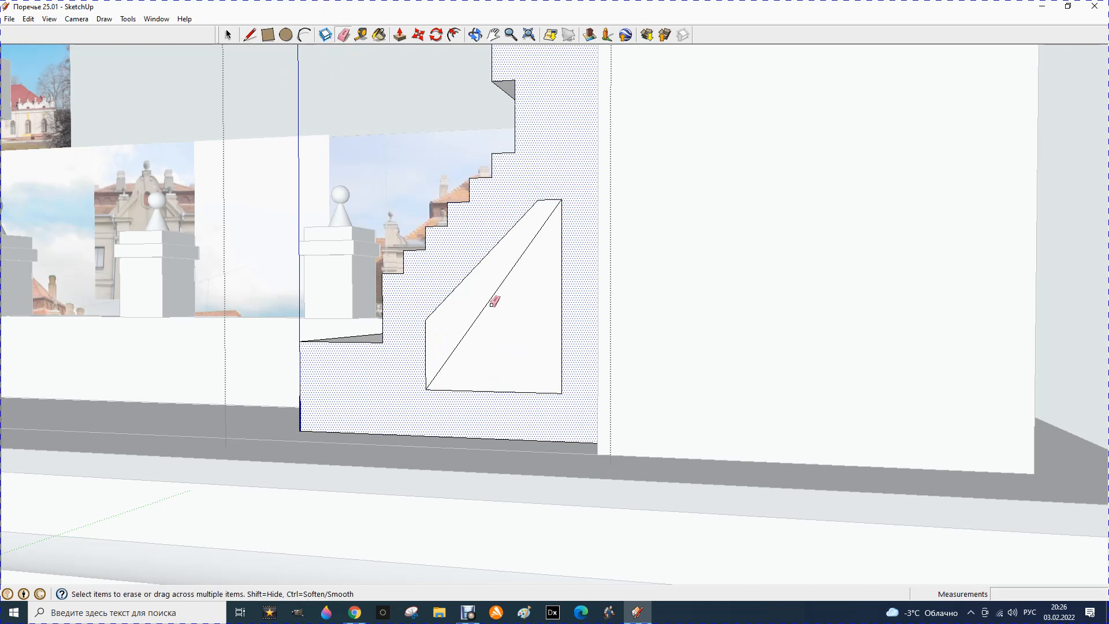
click(489, 301)
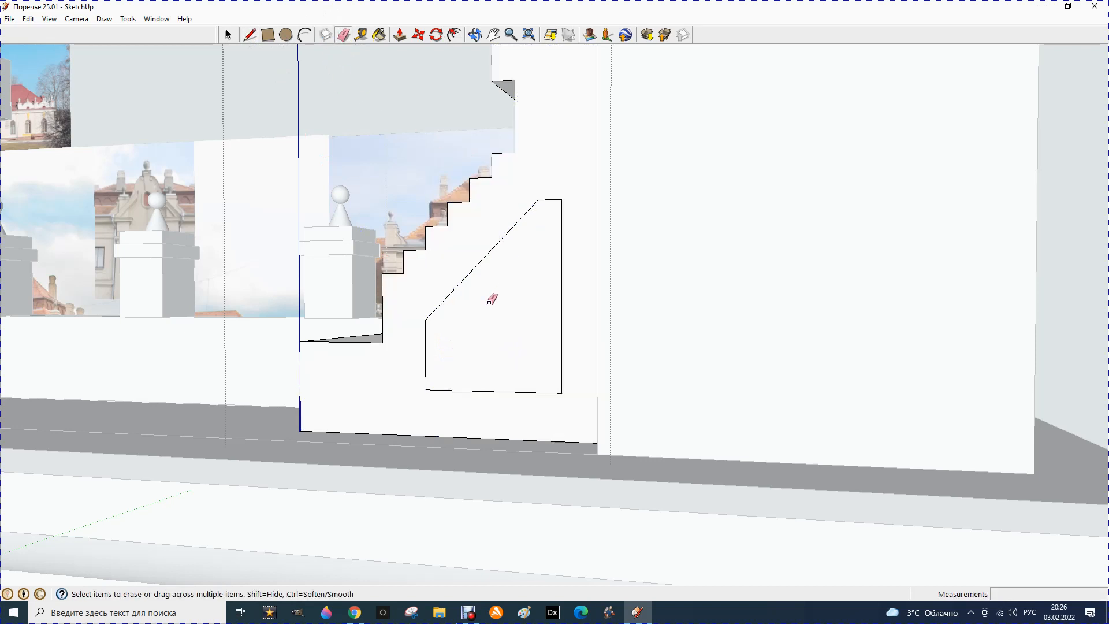
Offset the covering face's outline outward by about 40 mm and delete the inner covering face to reopen the recess.
click(455, 35)
click(458, 329)
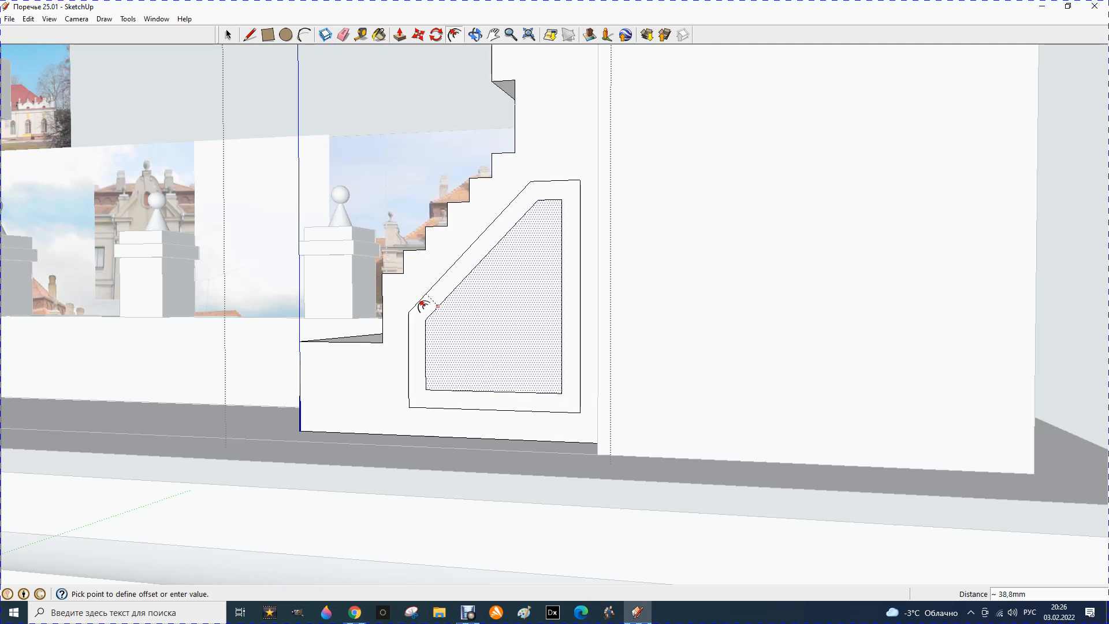
key(Return)
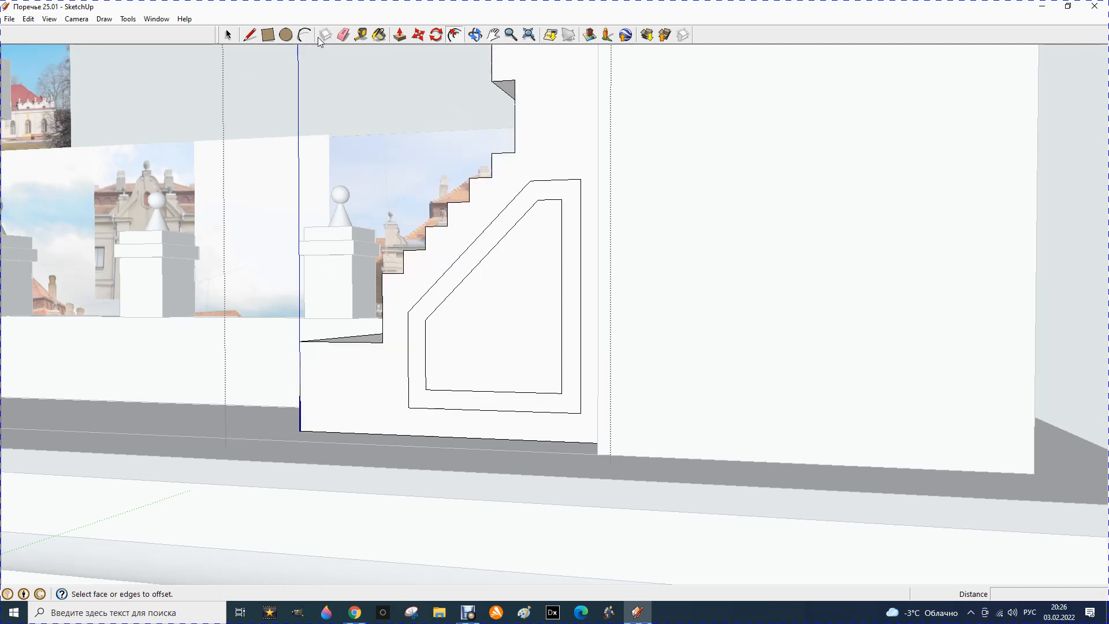
click(343, 36)
click(227, 35)
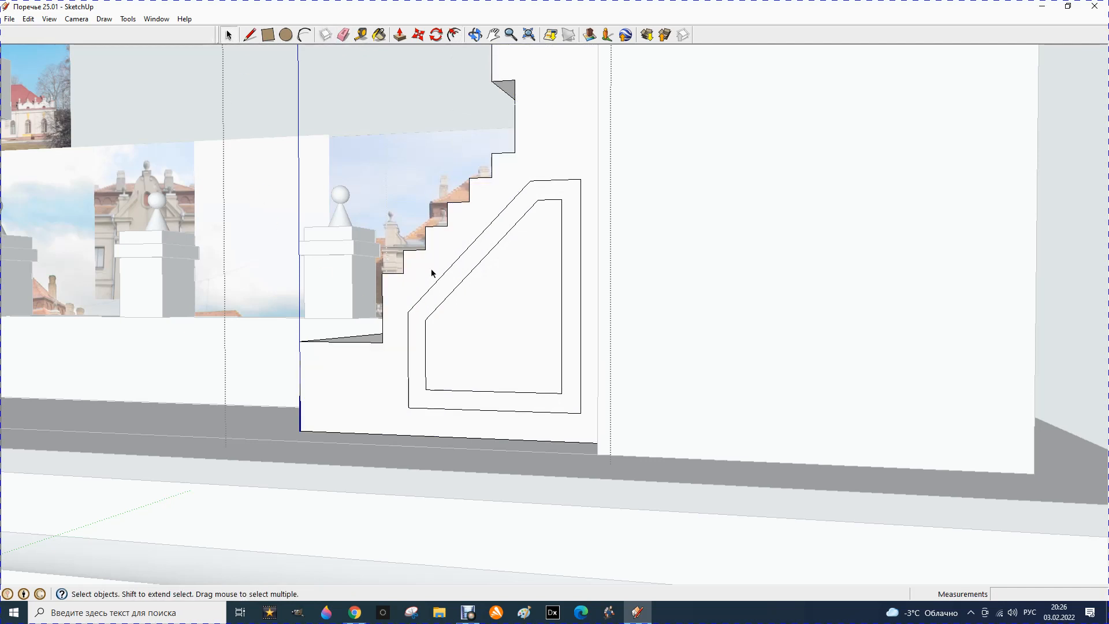
click(479, 316)
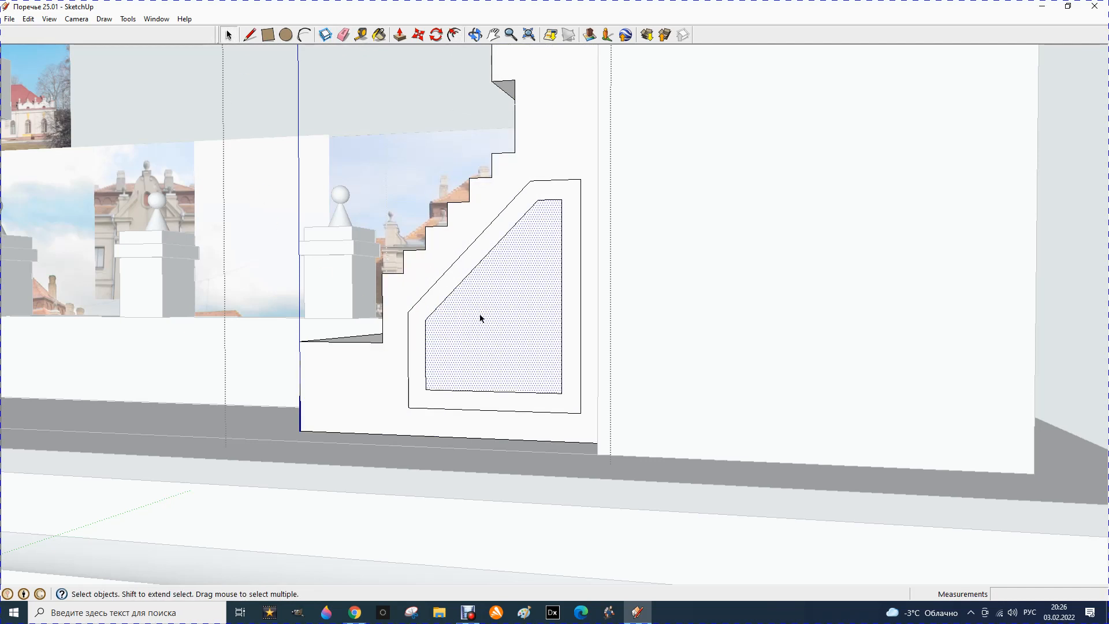
key(Delete)
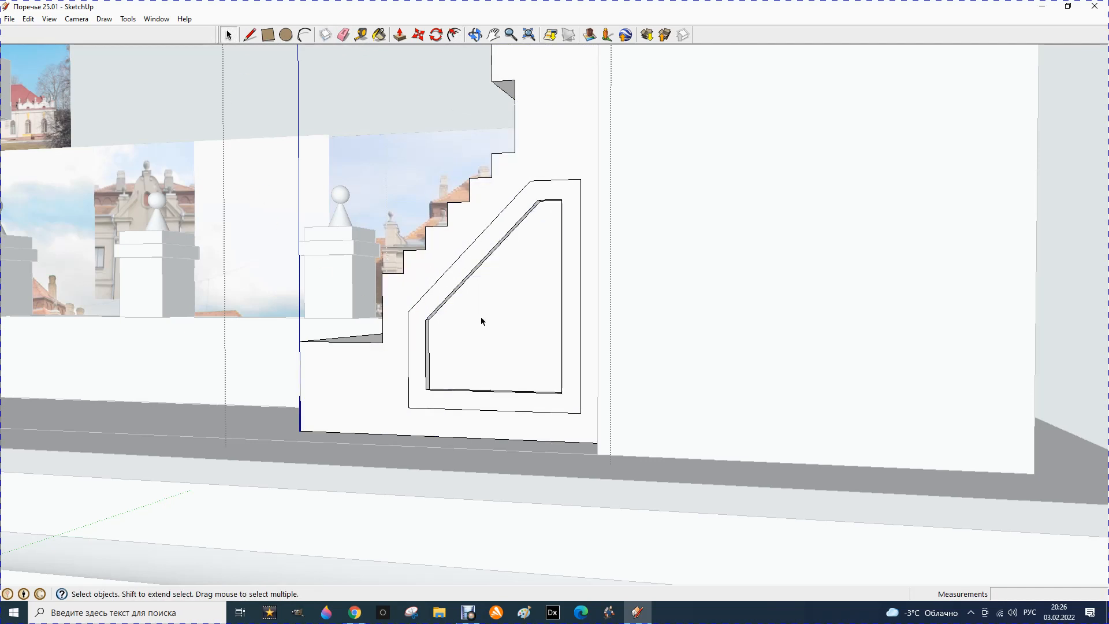
Push the border around the recess in 20 mm, level with the recess floor.
click(400, 35)
click(453, 277)
click(459, 292)
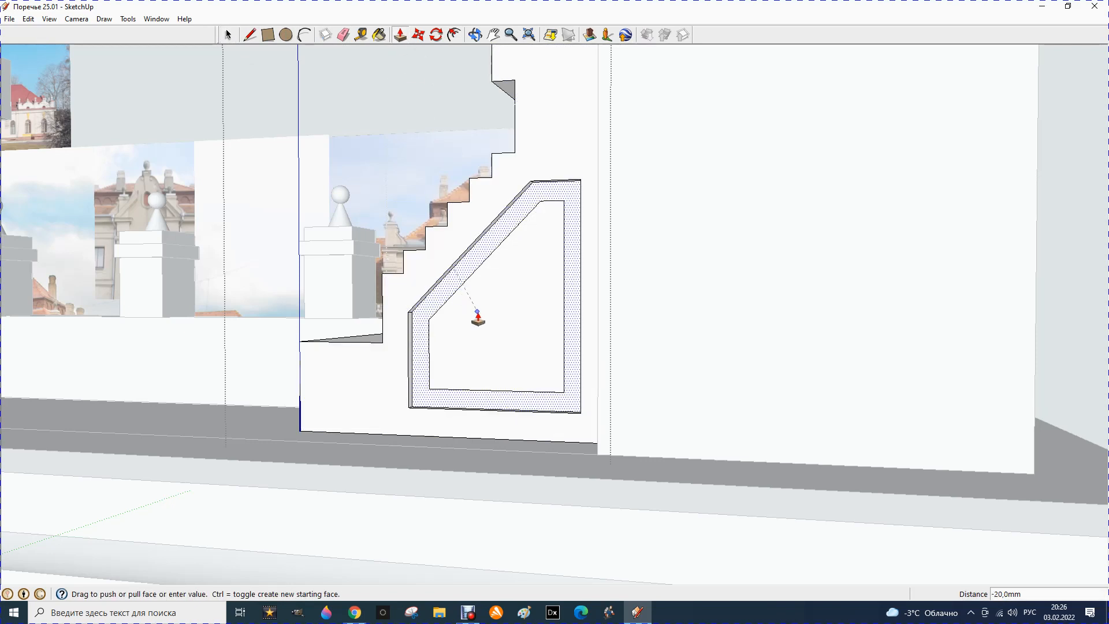
Erase the former recess outline's edges so the enlarged recess has a single floor face.
click(342, 35)
click(566, 200)
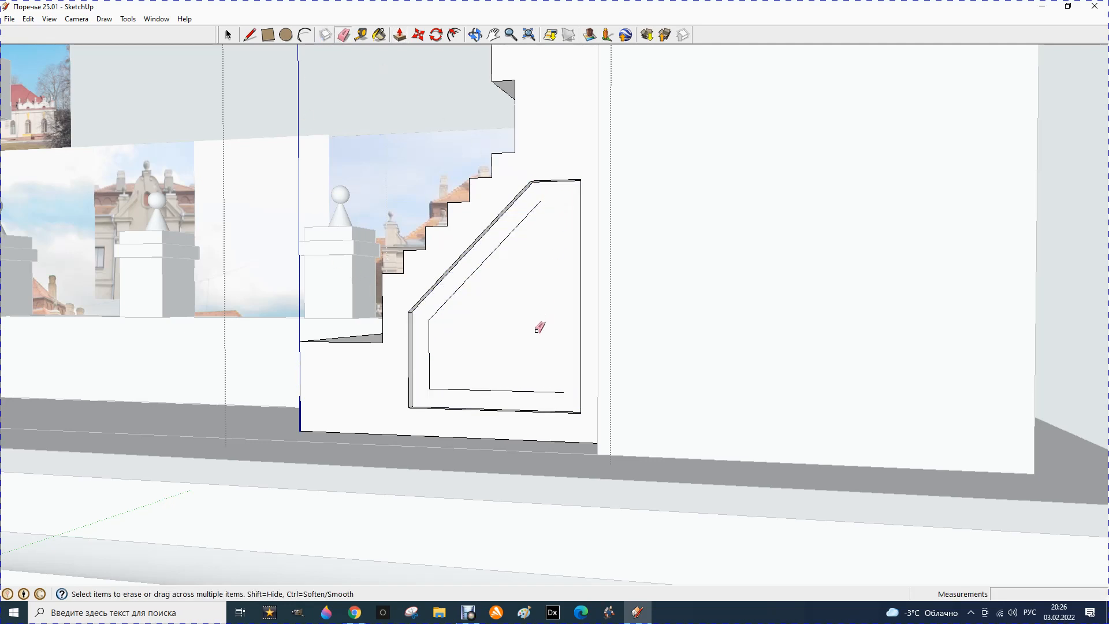
click(528, 393)
click(427, 359)
click(466, 281)
click(227, 33)
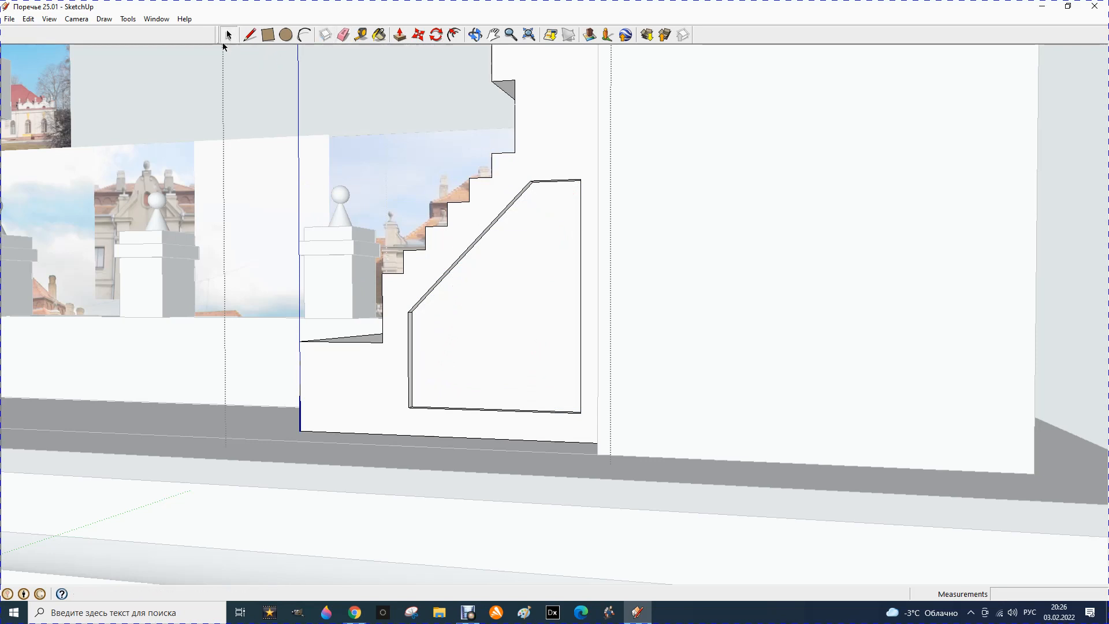
Inspect the station's front facade and the stepped component beside the roof's corner post against the reference photos.
click(474, 35)
drag(354, 173, 400, 197)
scroll(399, 198, down, 8)
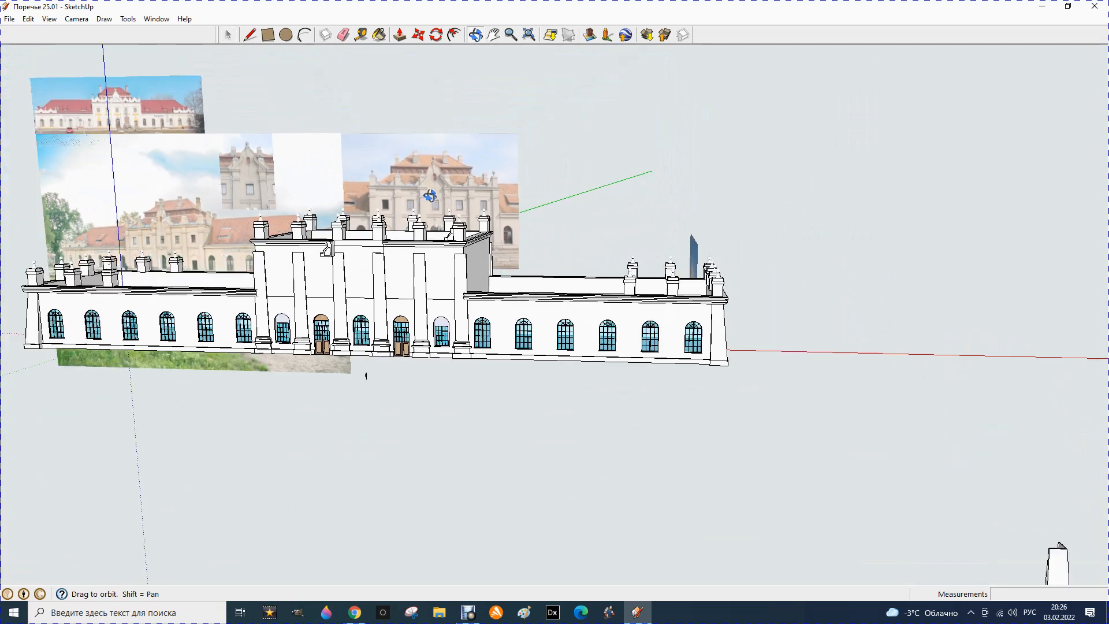
scroll(417, 274, up, 3)
scroll(438, 246, up, 3)
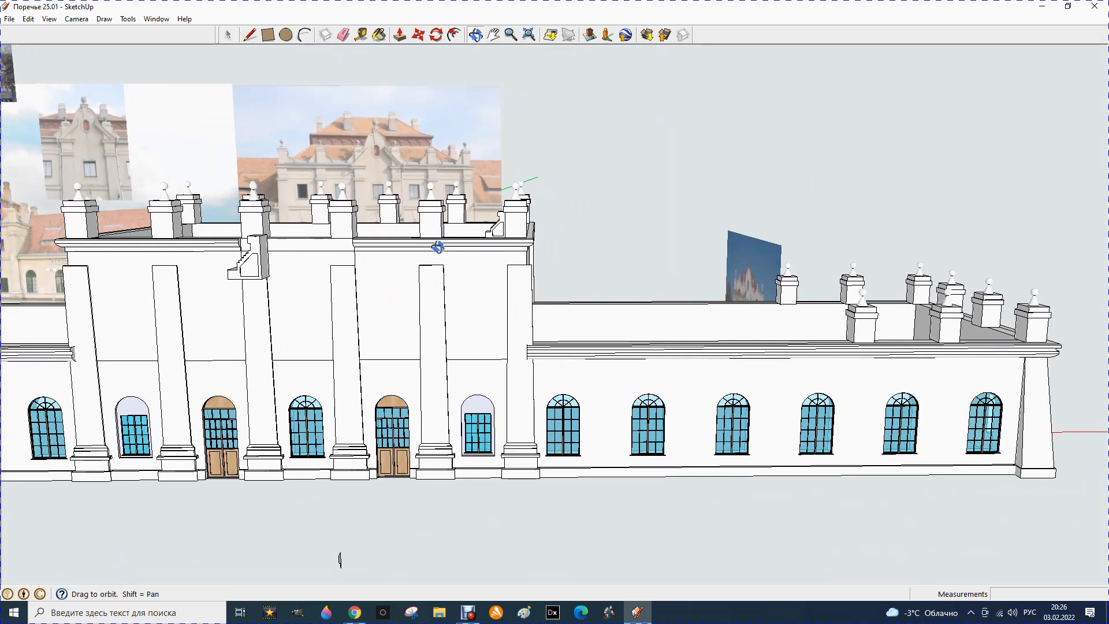
scroll(438, 247, down, 1)
scroll(373, 240, up, 8)
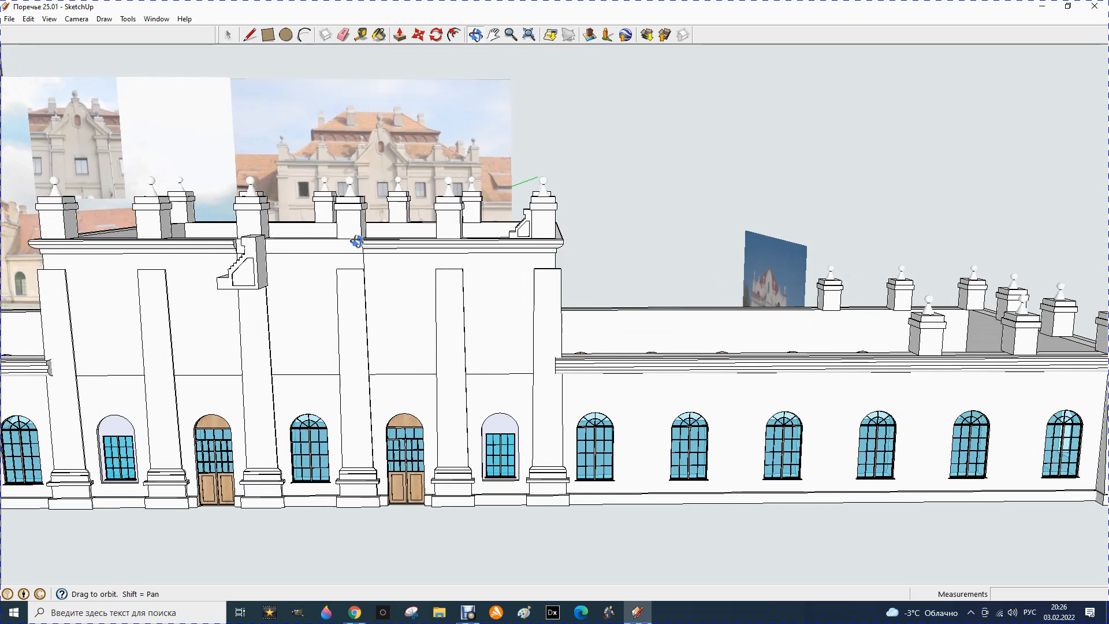
drag(352, 248, 438, 314)
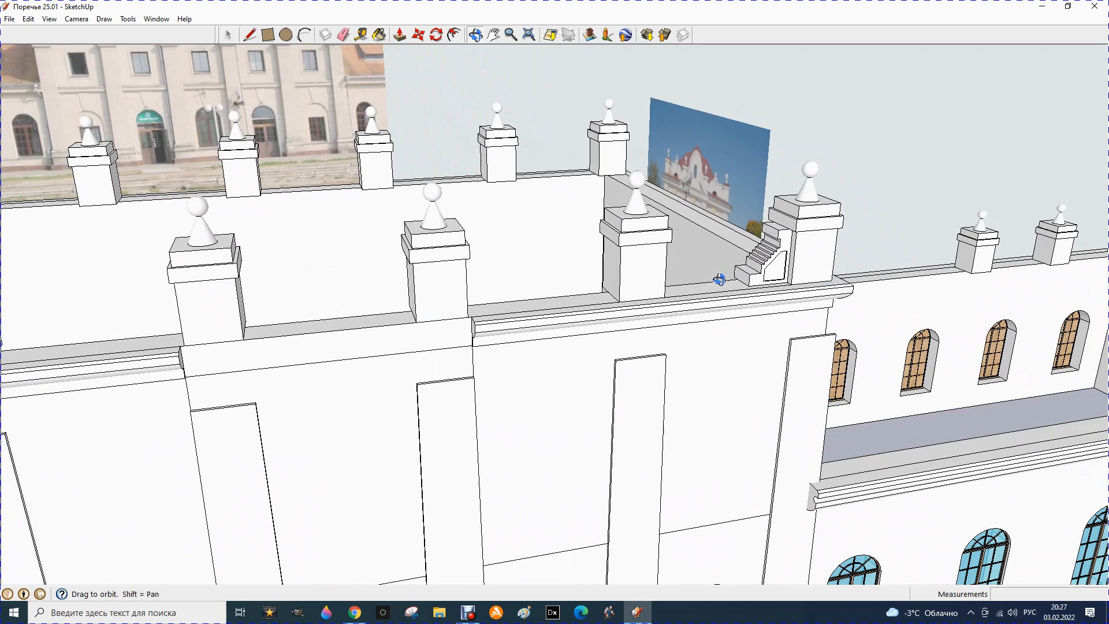
scroll(720, 279, up, 4)
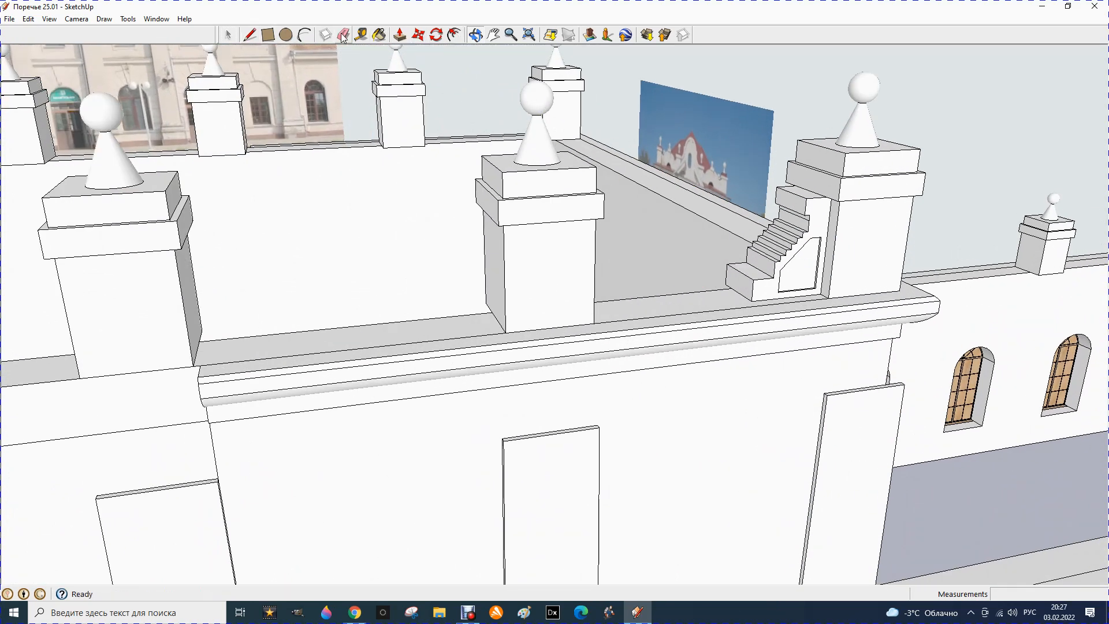
Copy the stepped component beside the roof's corner post 356.5 mm along the front parapet, toward the neighbouring post.
click(229, 35)
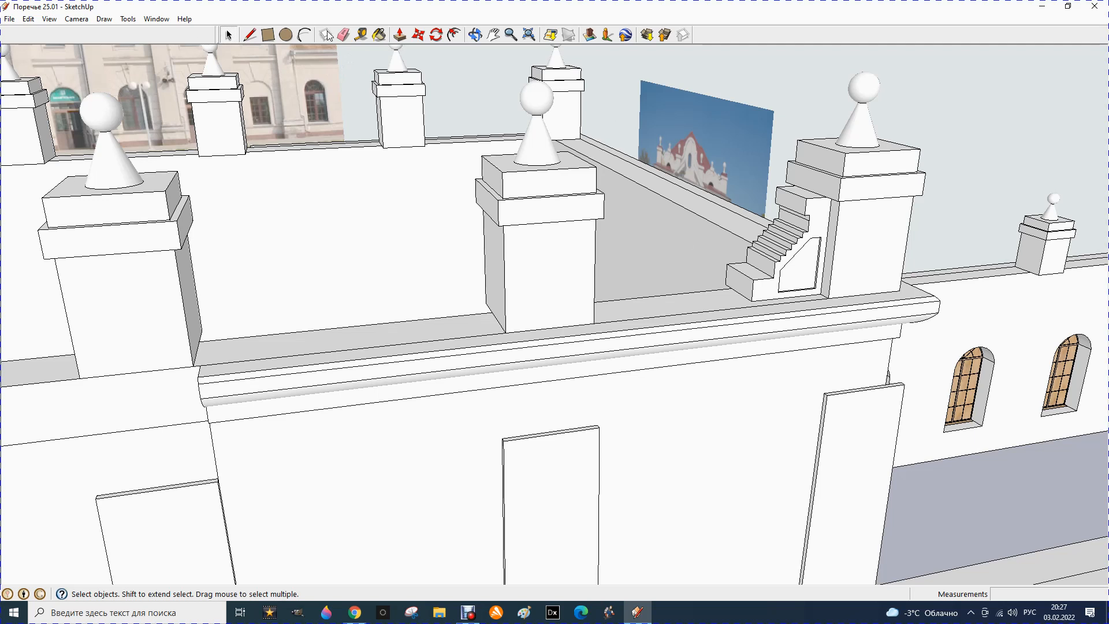
click(794, 295)
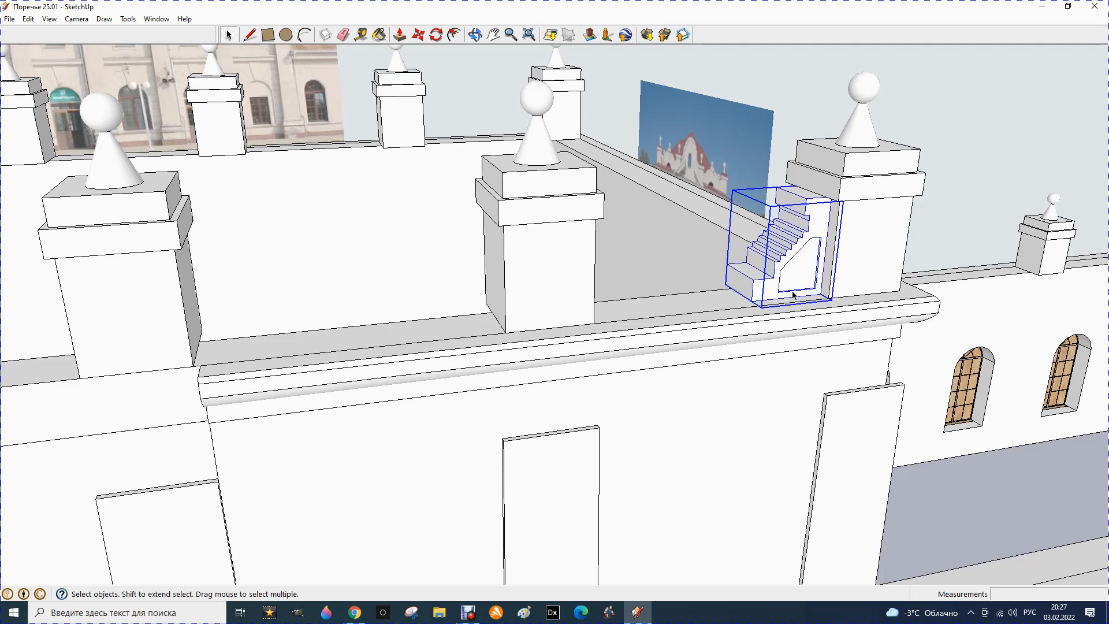
scroll(817, 201, up, 2)
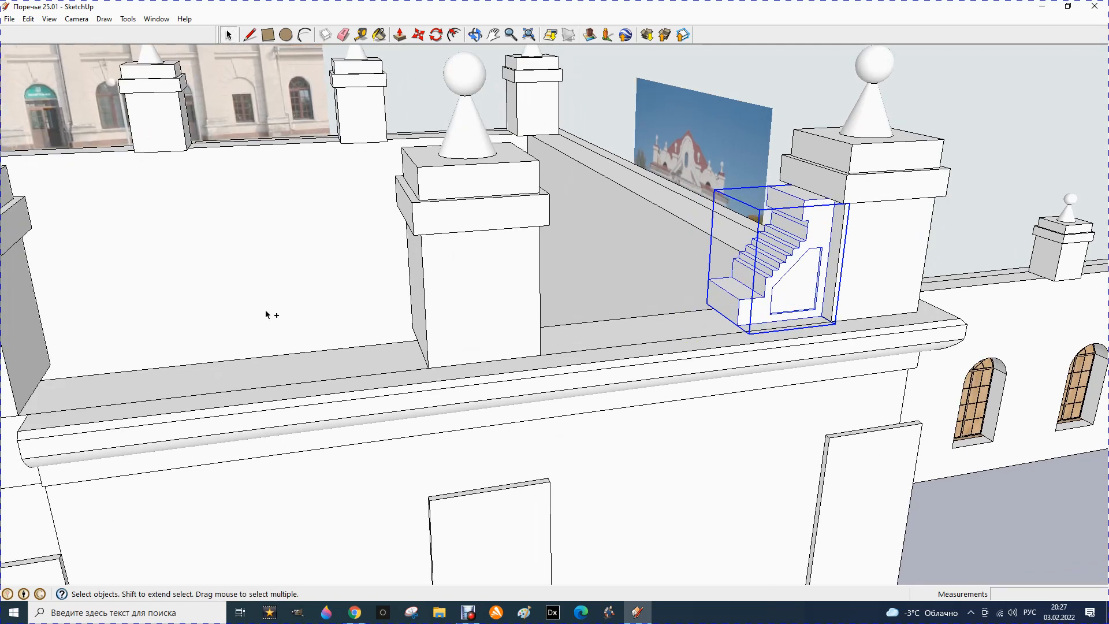
scroll(722, 260, down, 5)
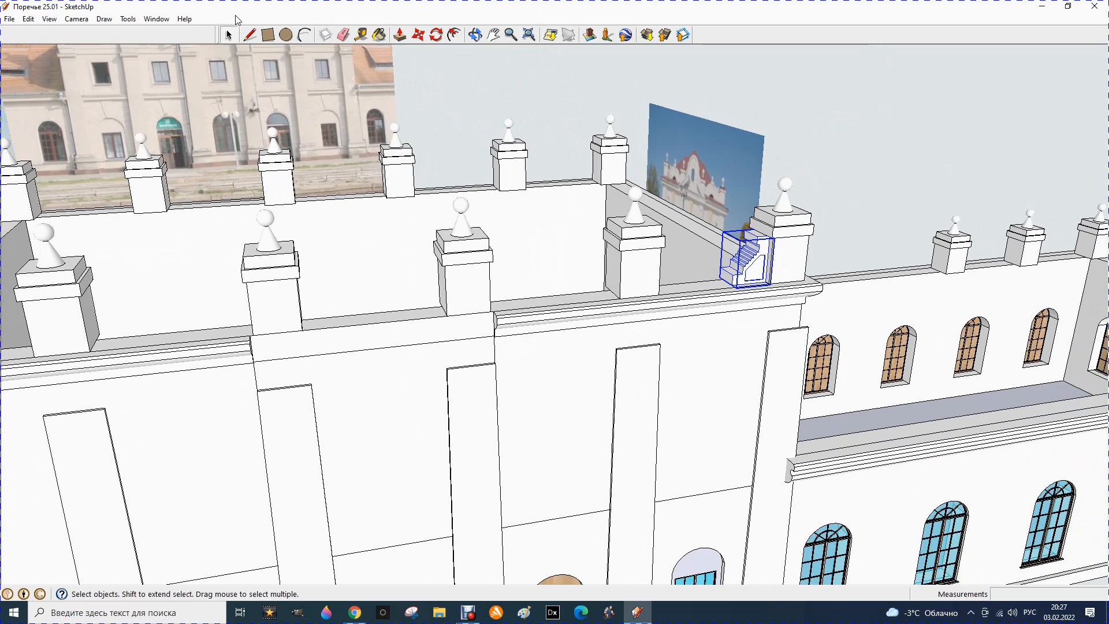
click(418, 34)
scroll(780, 235, up, 2)
scroll(780, 236, up, 5)
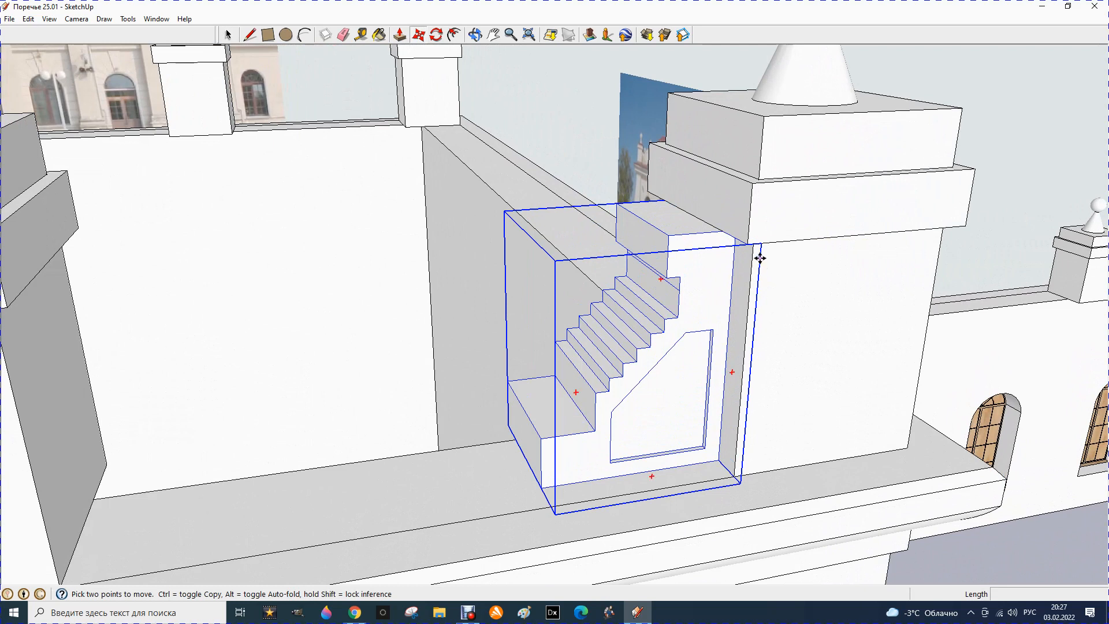
key(ctrl)
click(760, 244)
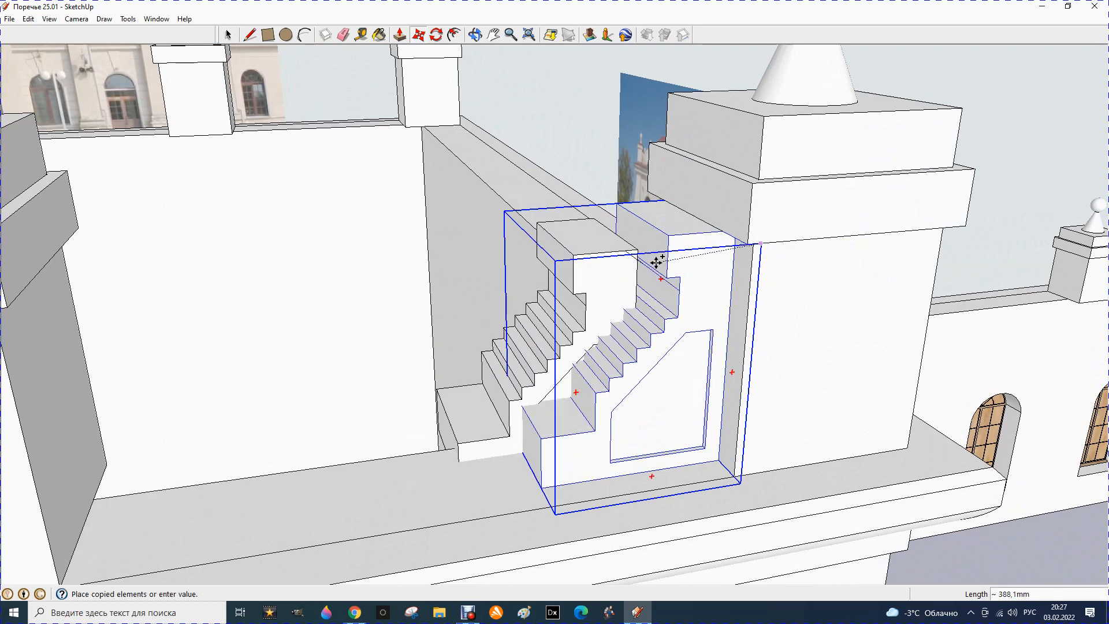
click(659, 253)
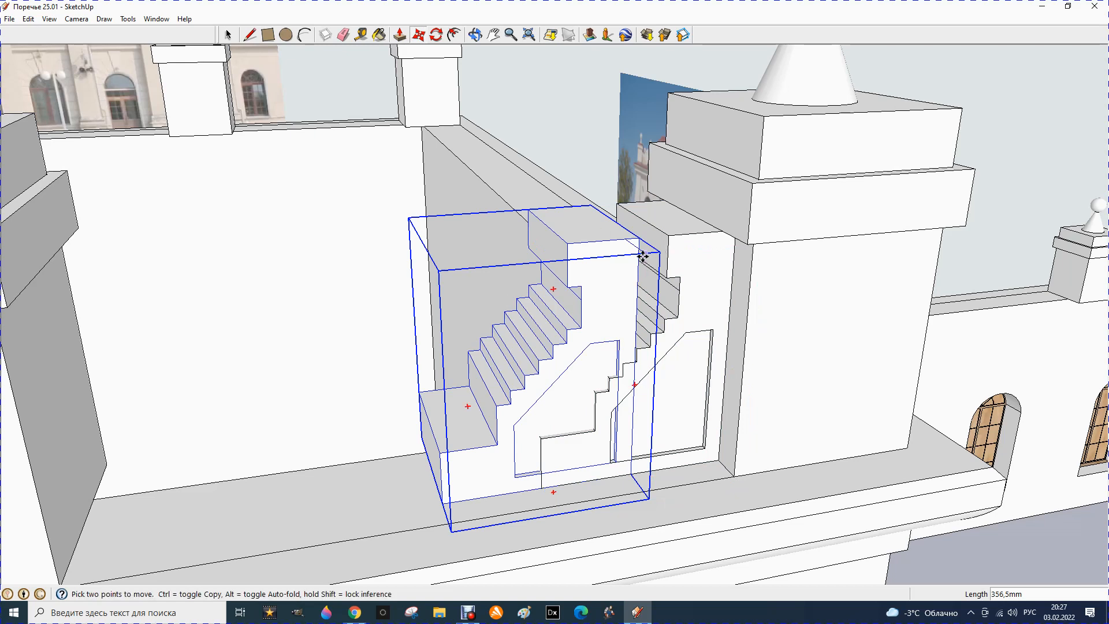
Move the new copy along the parapet to the same side of the neighbouring front post, aligned under its cap.
click(643, 253)
scroll(647, 250, down, 3)
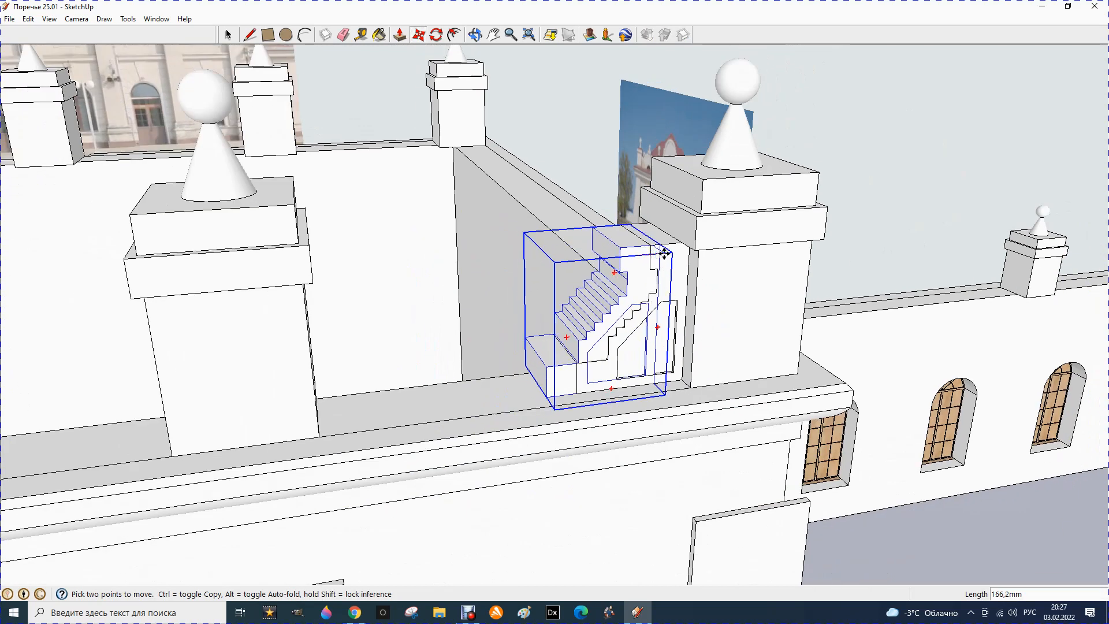
click(240, 287)
Copy the stepped component 6200 mm along the front parapet to the third post from the facade's left end.
scroll(549, 300, down, 6)
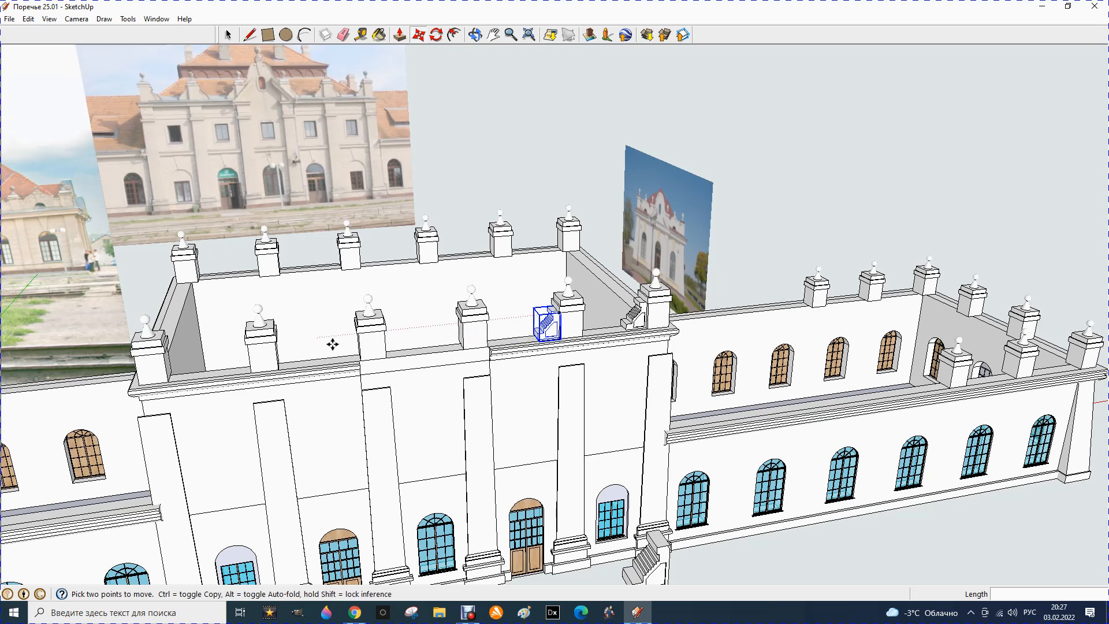
scroll(513, 309, up, 5)
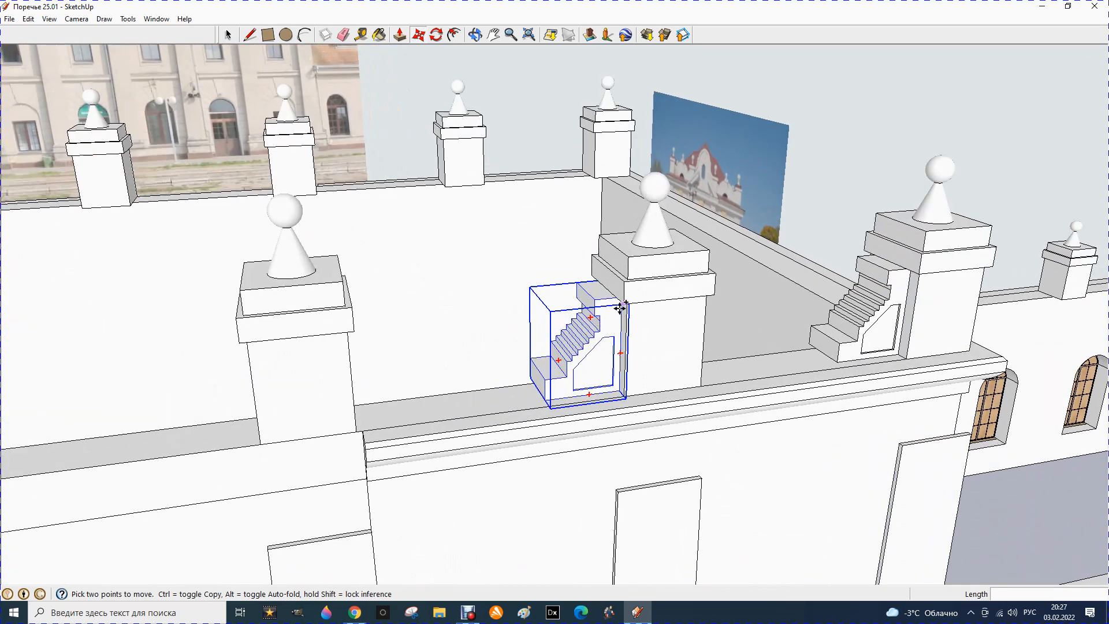
click(624, 305)
key(ctrl)
scroll(618, 309, down, 4)
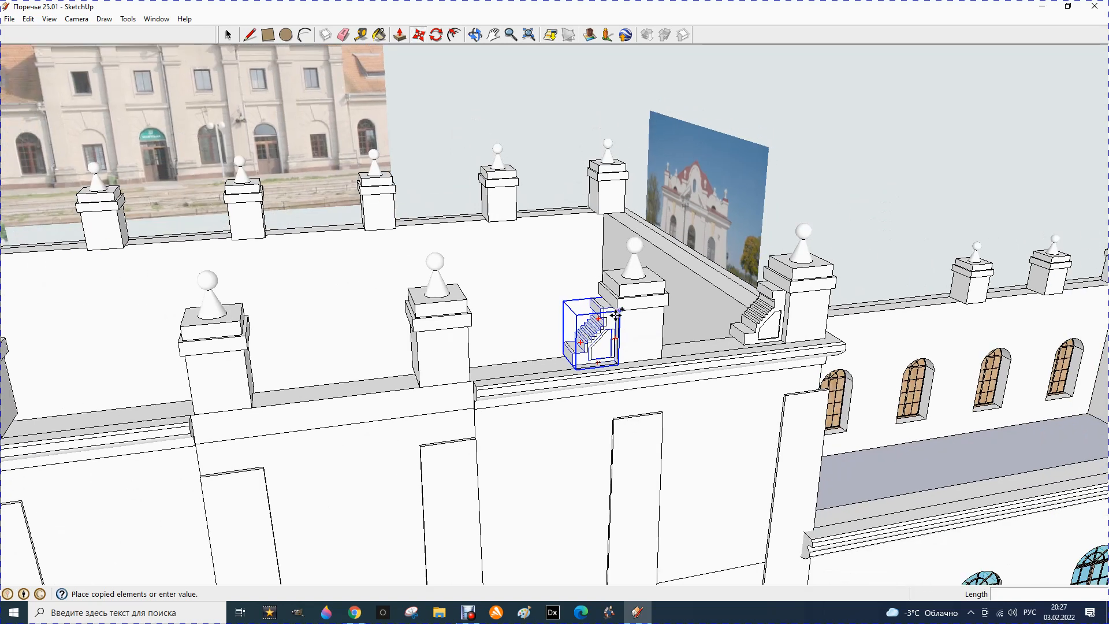
scroll(616, 312, down, 3)
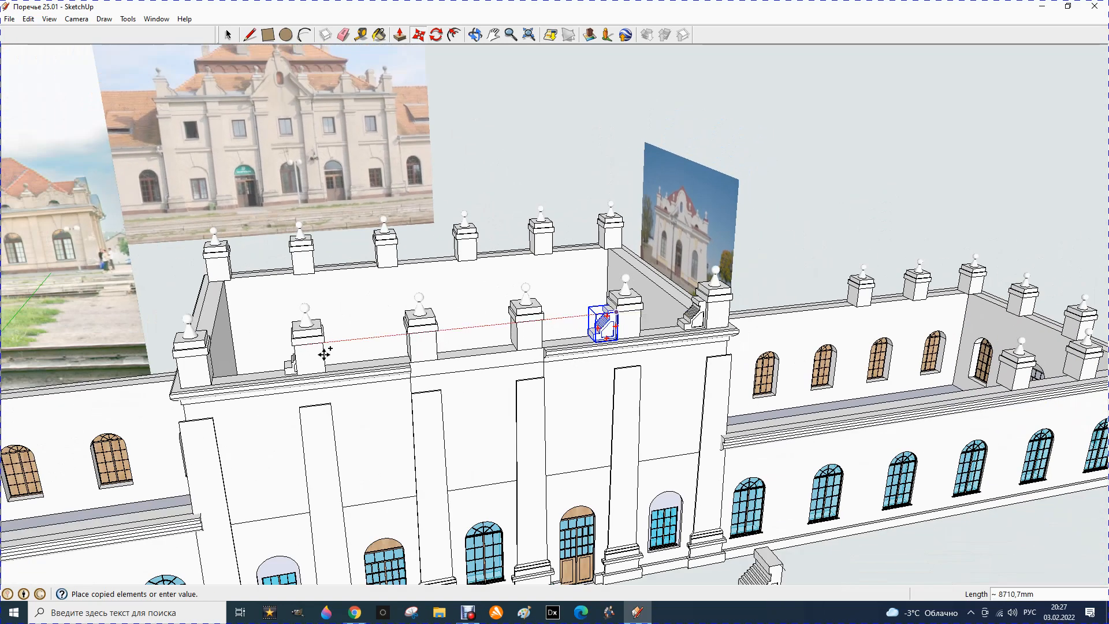
scroll(359, 347, up, 4)
scroll(424, 326, up, 5)
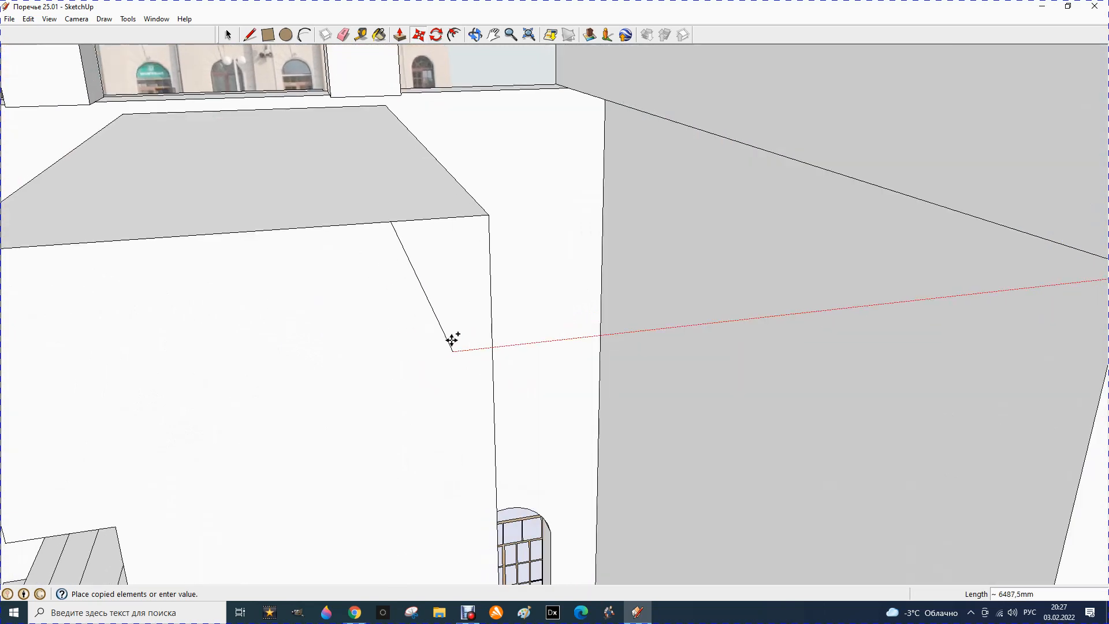
scroll(457, 338, down, 3)
click(516, 334)
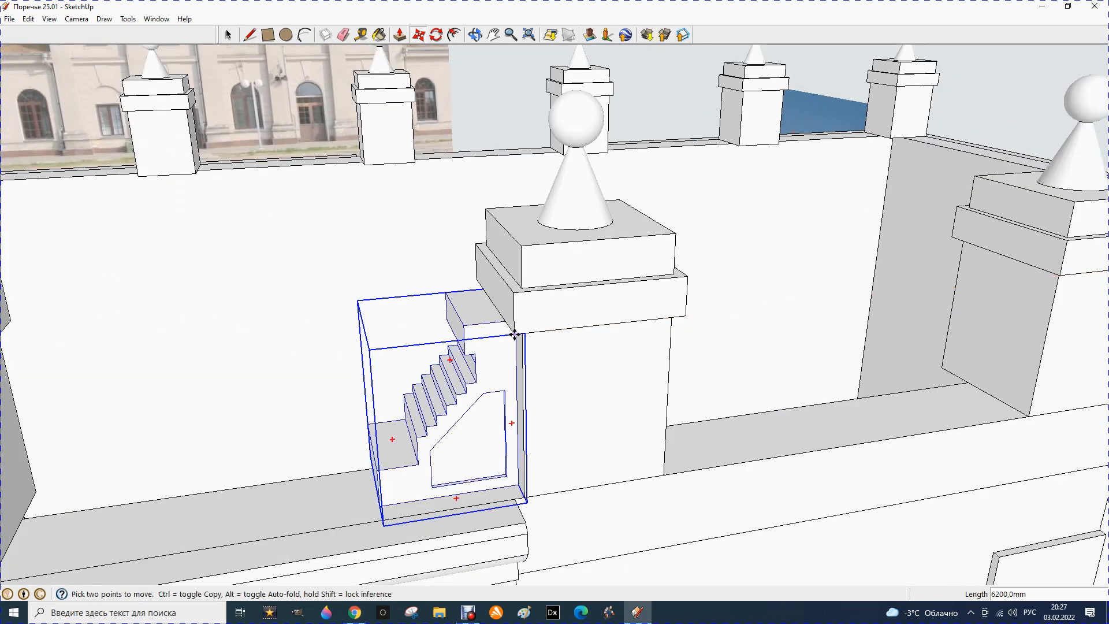
Copy the stepped component from that post to the second front post from the left end, matching the cap corner.
click(515, 331)
scroll(468, 343, down, 2)
scroll(468, 343, down, 3)
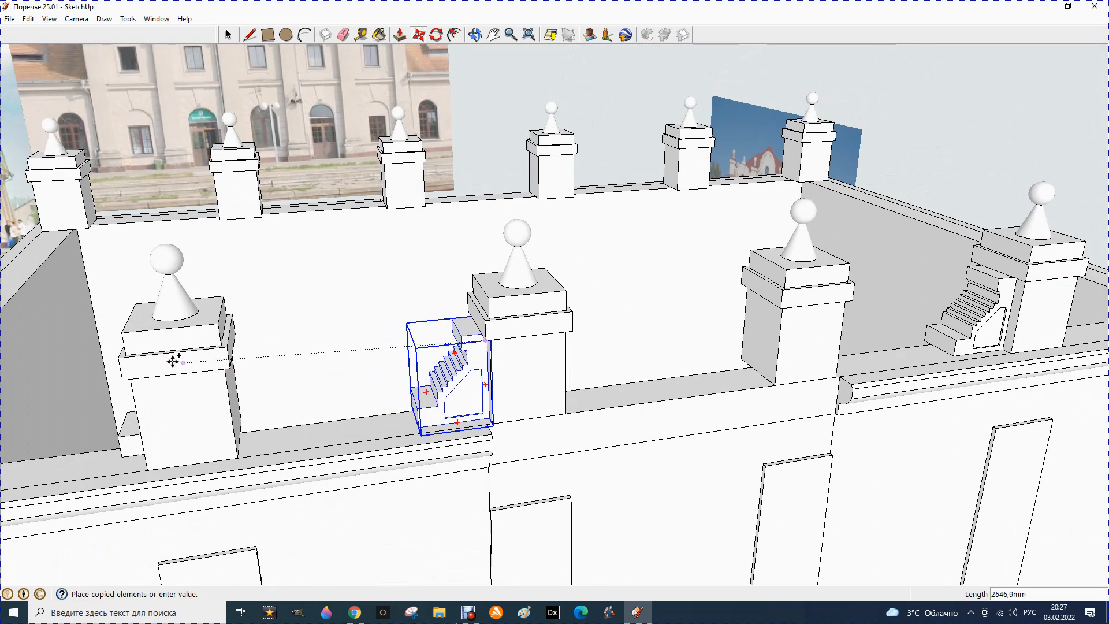
scroll(87, 381, up, 5)
scroll(230, 373, up, 3)
scroll(330, 359, down, 4)
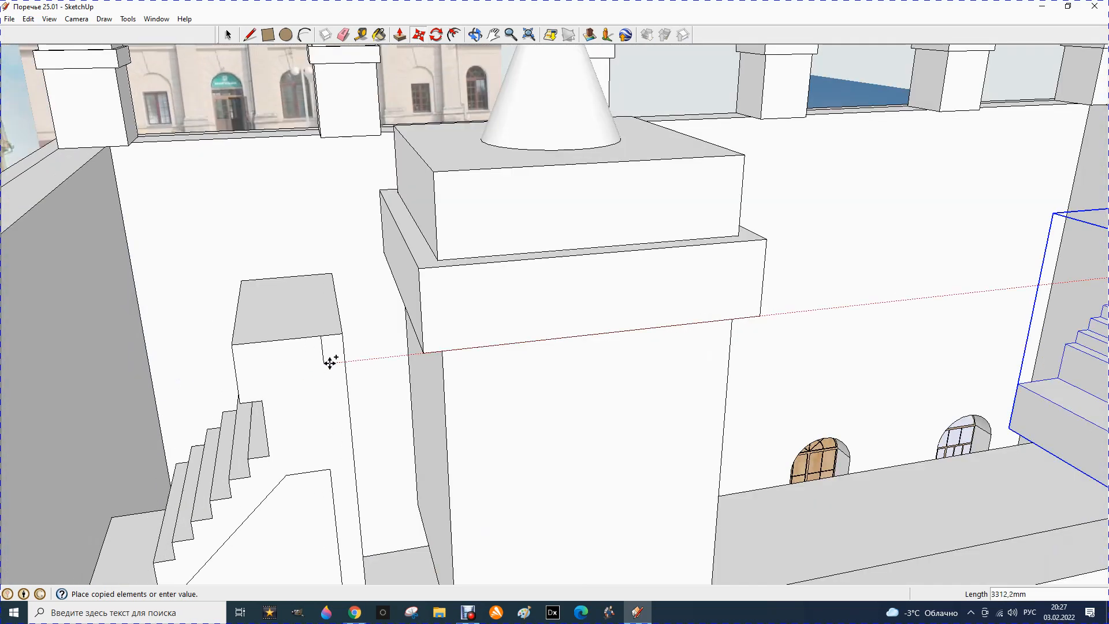
key(Escape)
scroll(423, 349, down, 5)
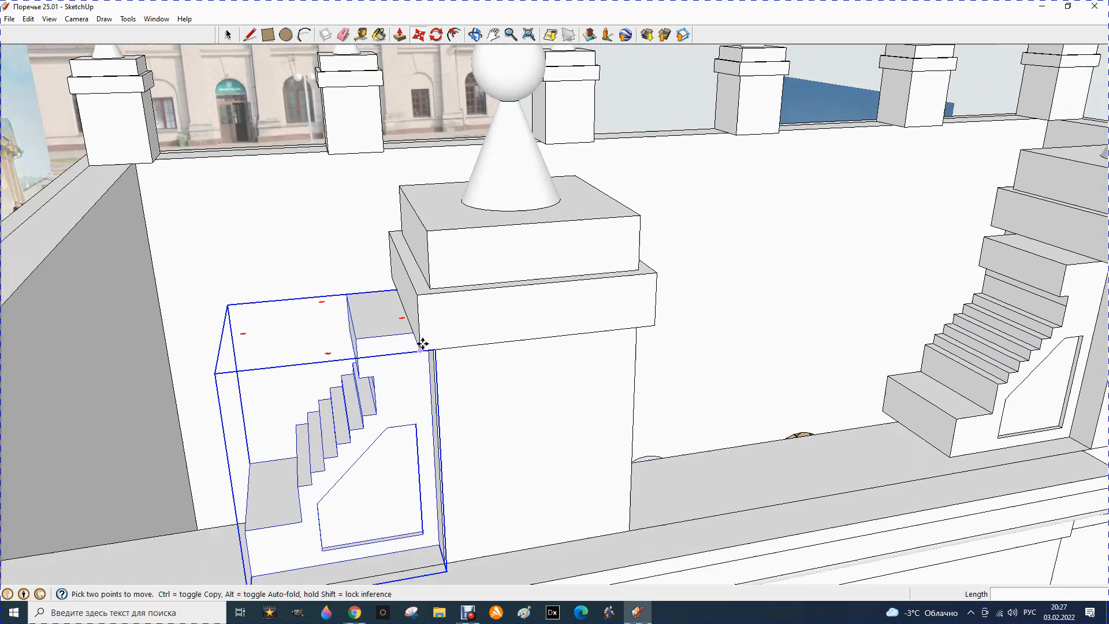
Inspect the placement of the stepped components beside the front roof posts across the whole facade.
scroll(423, 349, down, 2)
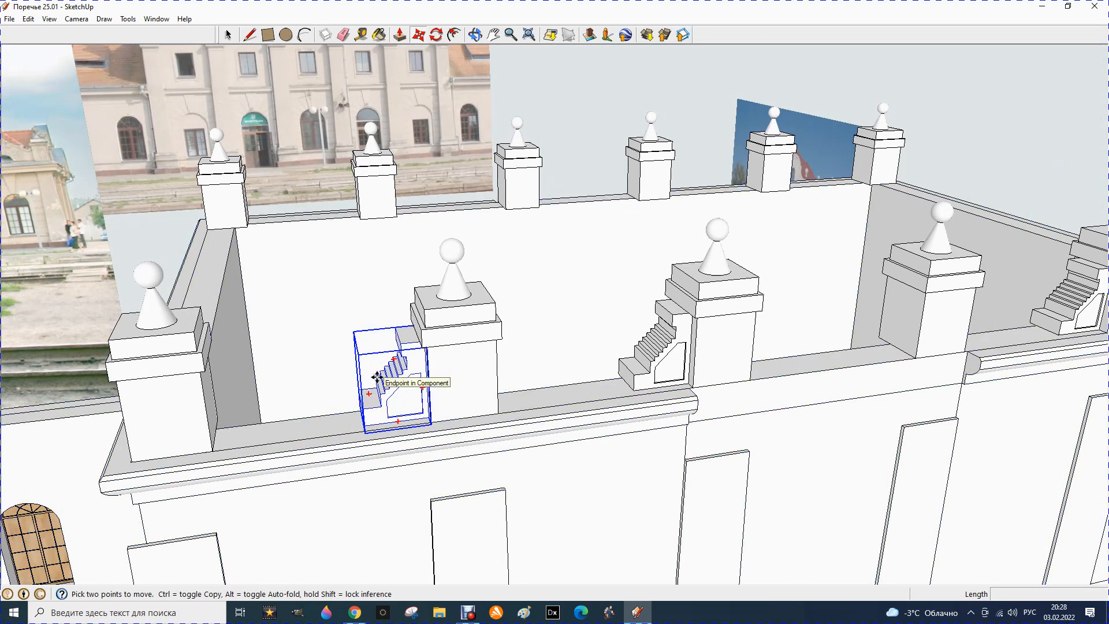
scroll(407, 373, down, 3)
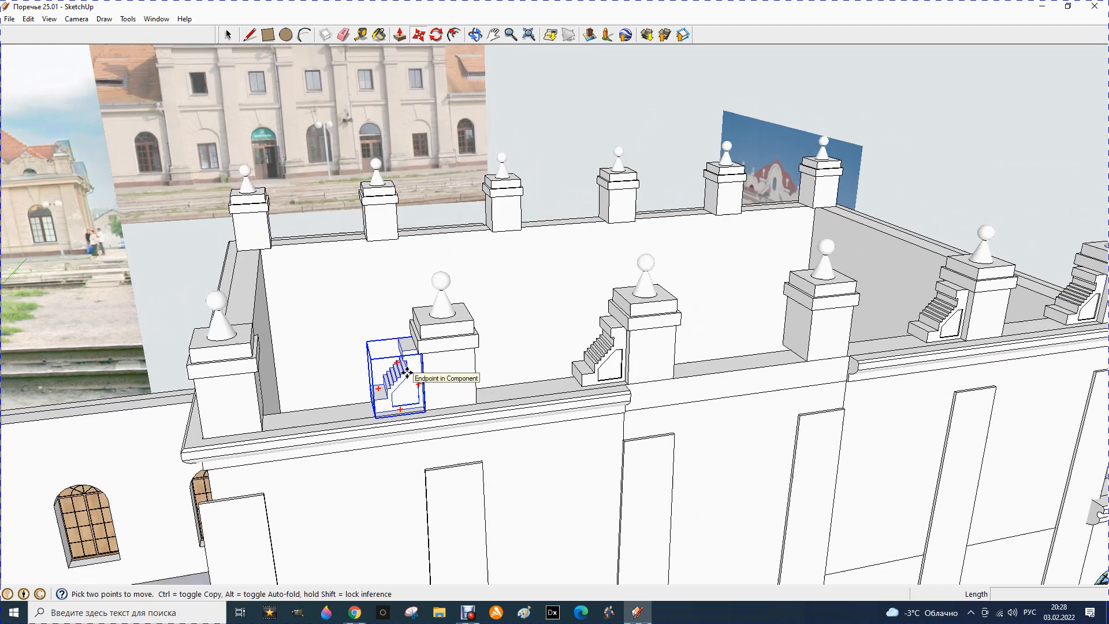
click(408, 373)
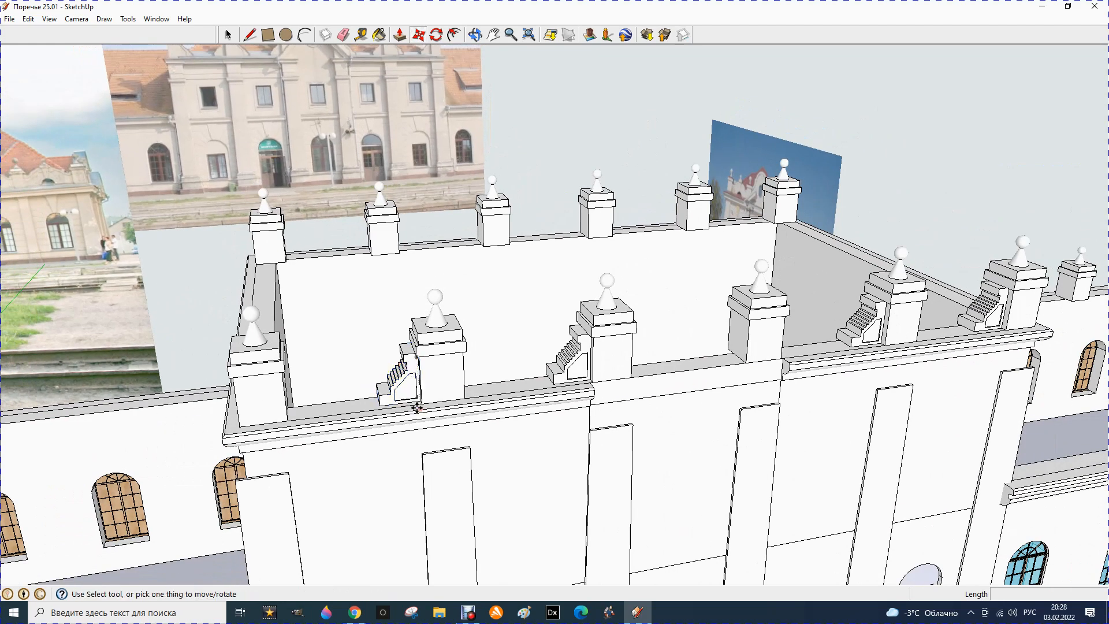
click(408, 372)
scroll(408, 369, down, 3)
scroll(411, 351, down, 1)
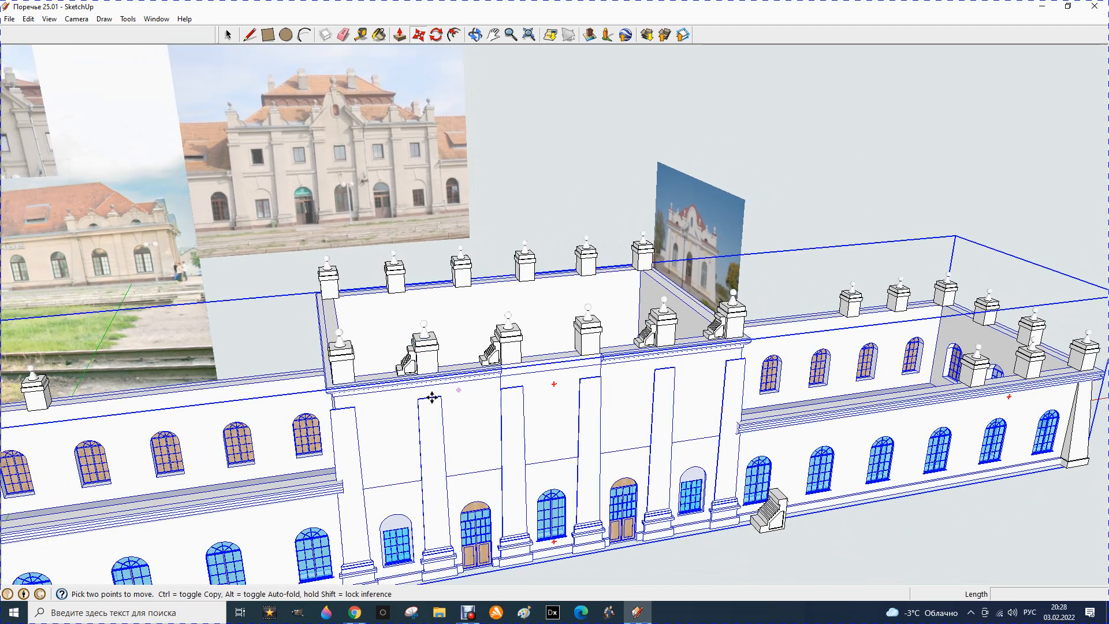
scroll(540, 438, down, 2)
scroll(820, 542, down, 1)
scroll(706, 502, up, 2)
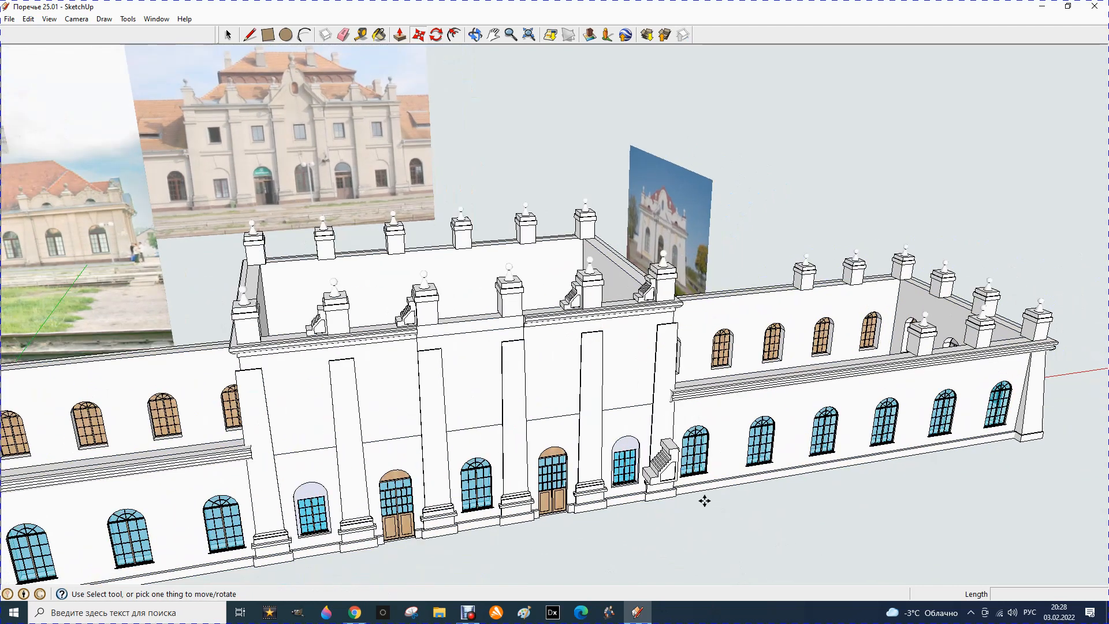
Open the stepped component standing in front of the facade for editing and draw a 500 mm line across its top face, front to rear.
click(659, 481)
scroll(716, 558, up, 4)
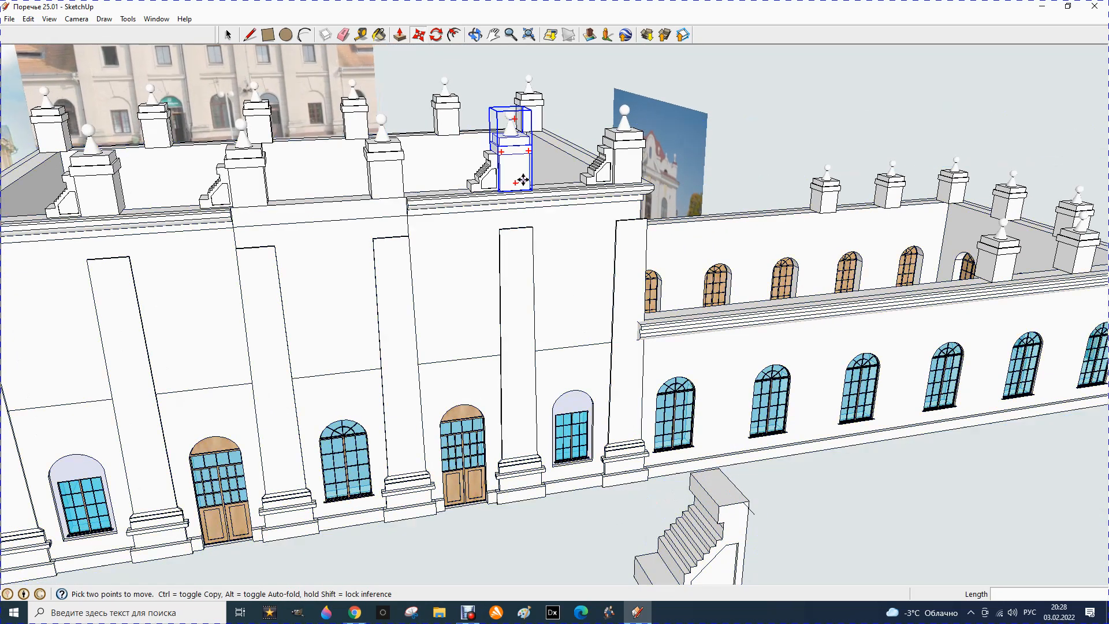
click(476, 35)
click(228, 35)
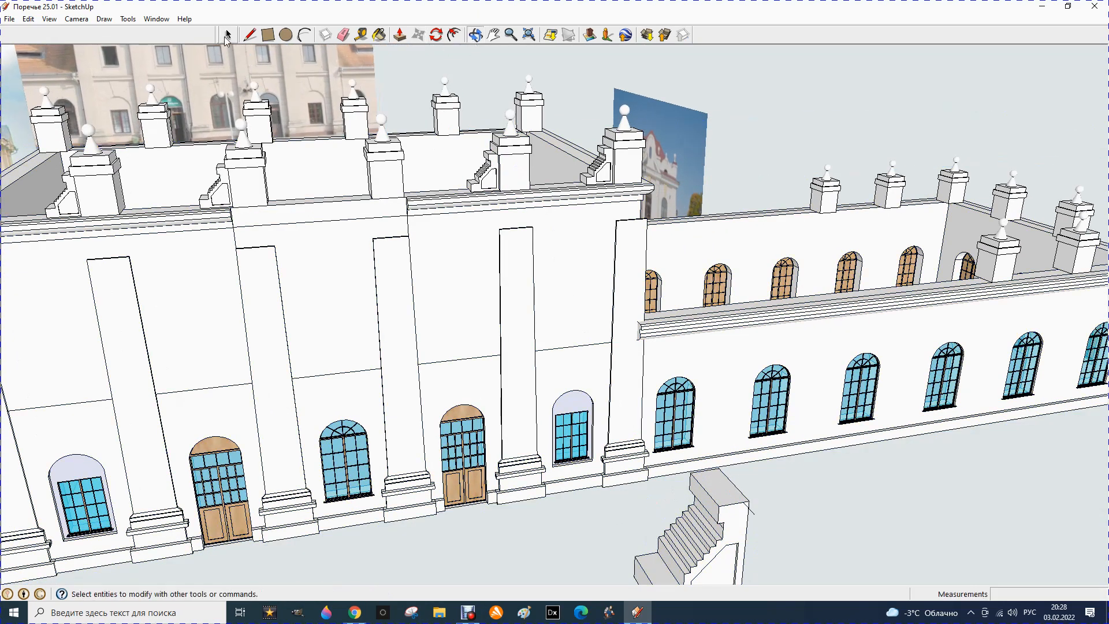
double_click(732, 507)
scroll(664, 446, up, 3)
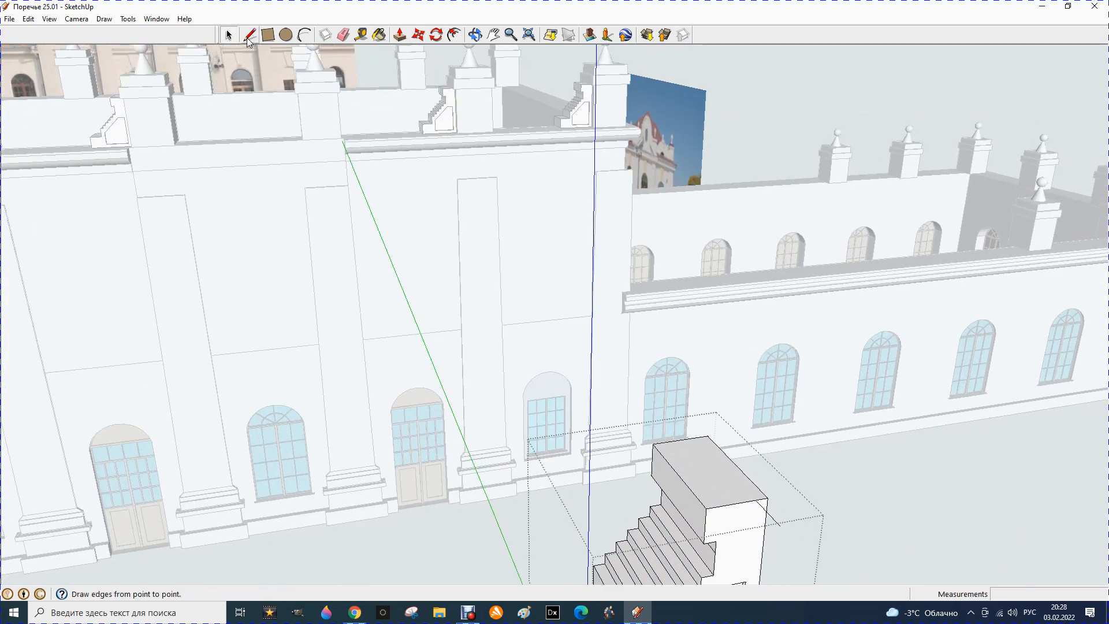
click(249, 36)
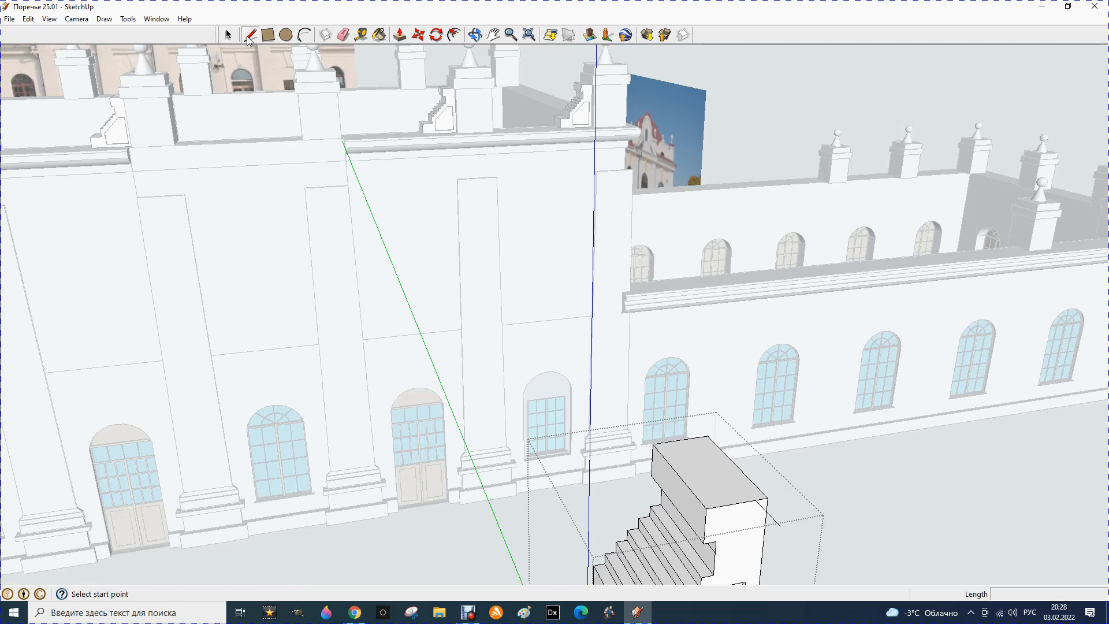
click(756, 500)
click(698, 437)
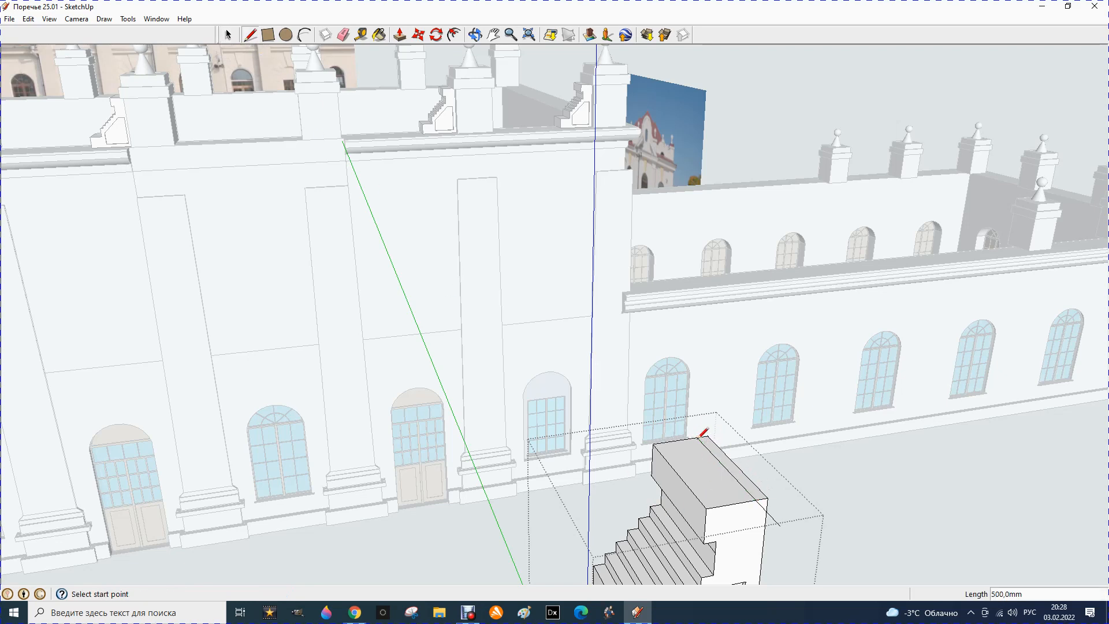
Extend the line 175 mm past the rear edge of the stepped component's top face and erase its portion crossing that face.
click(698, 437)
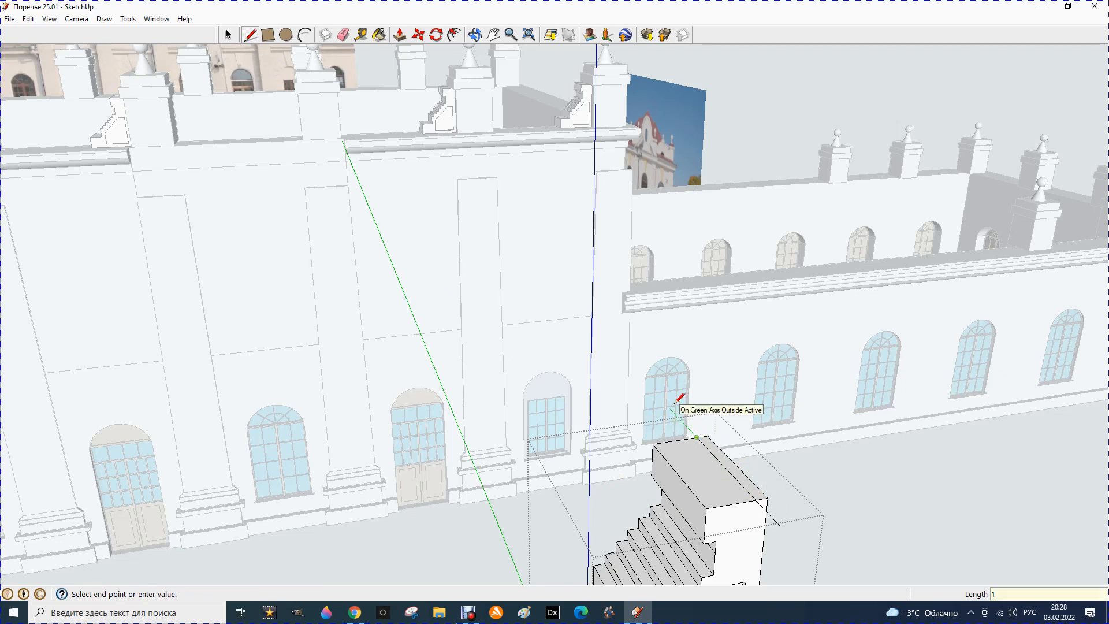
key(Return)
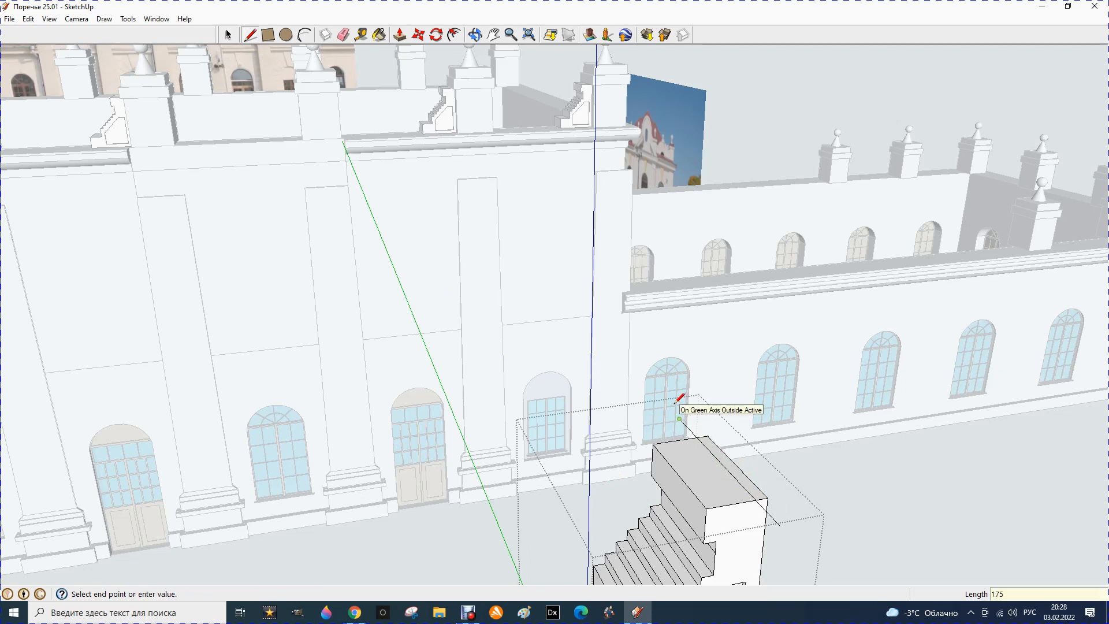
key(Escape)
click(344, 35)
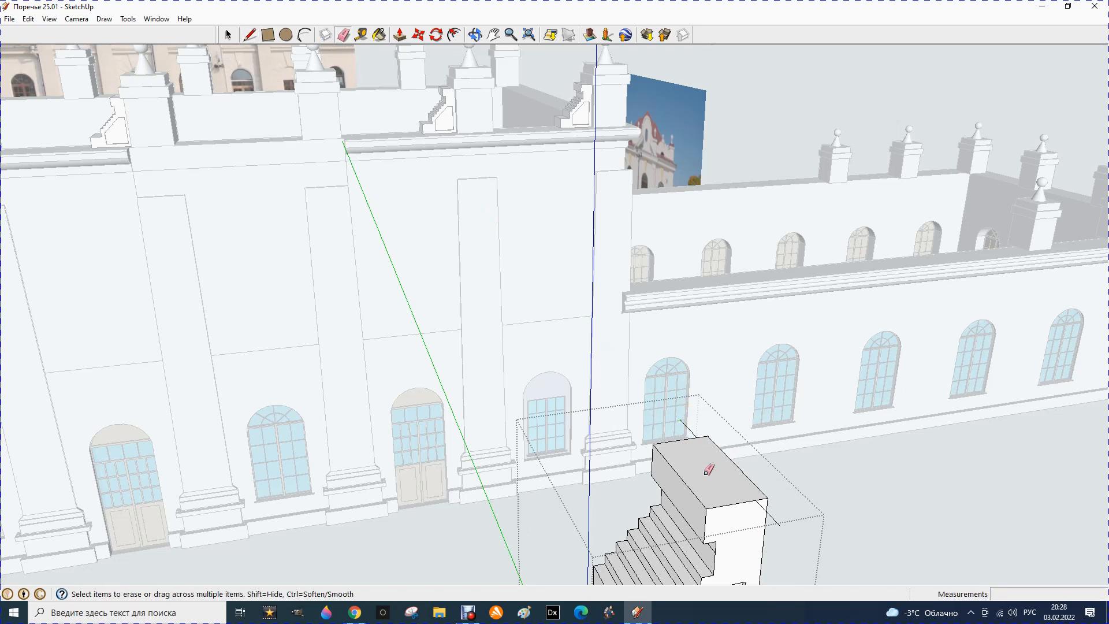
Close the stepped component in front of the facade and rotate it 180° about the vertical axis at its base corner.
click(232, 35)
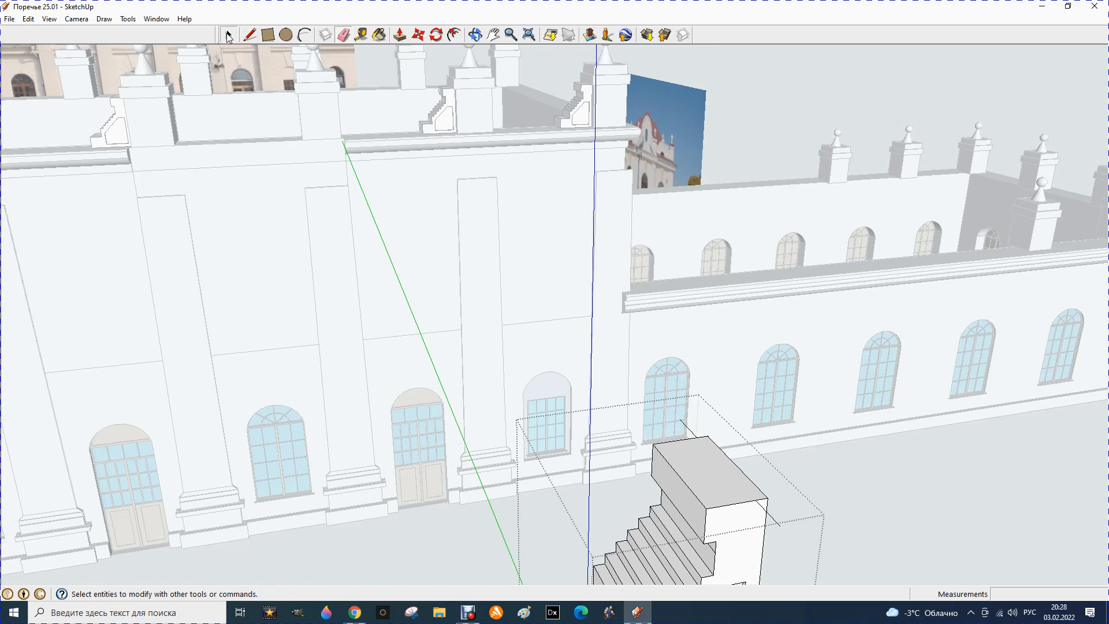
scroll(468, 548, down, 5)
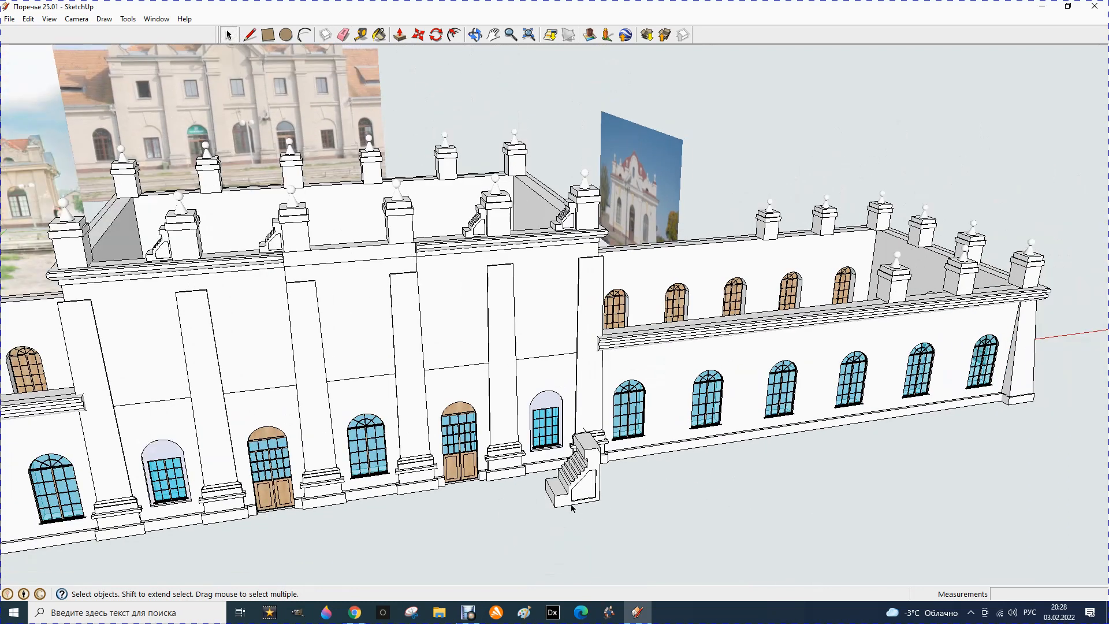
click(572, 506)
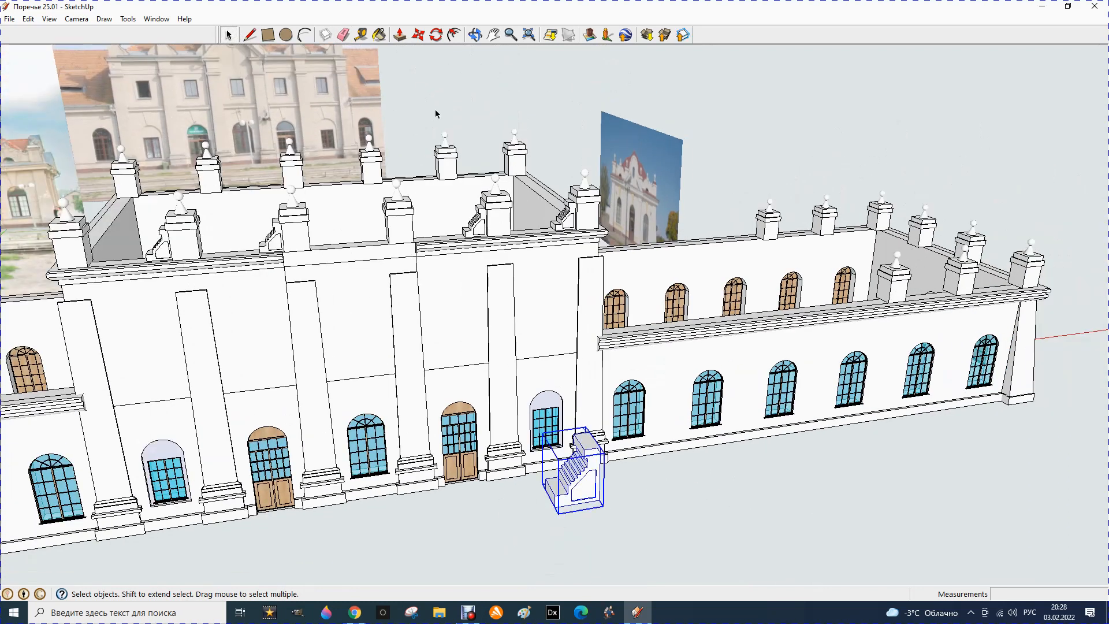
click(437, 34)
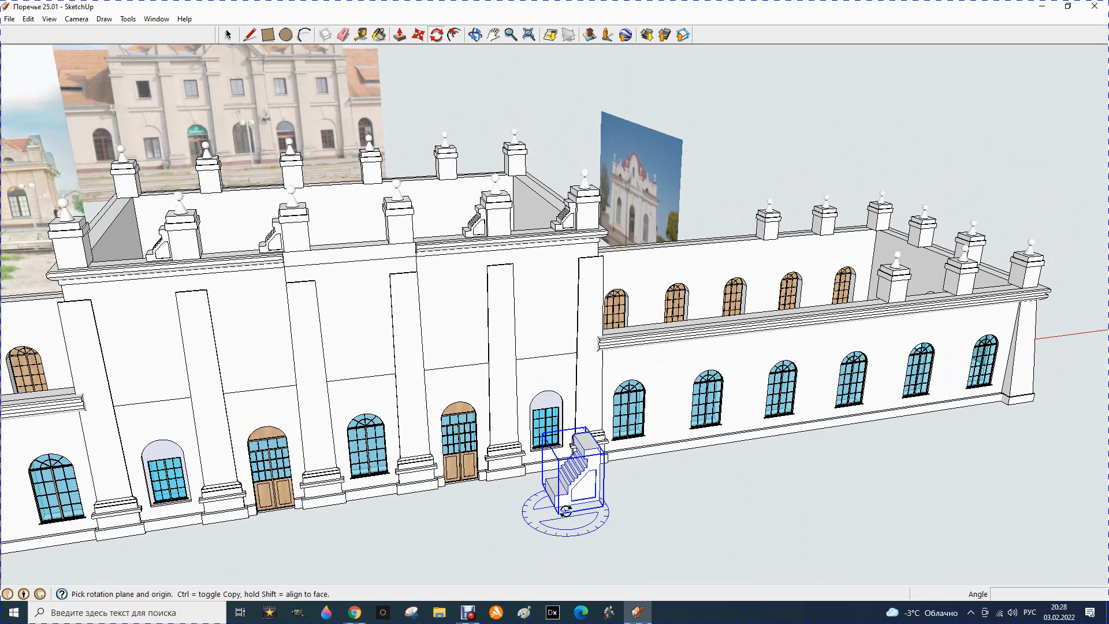
click(595, 498)
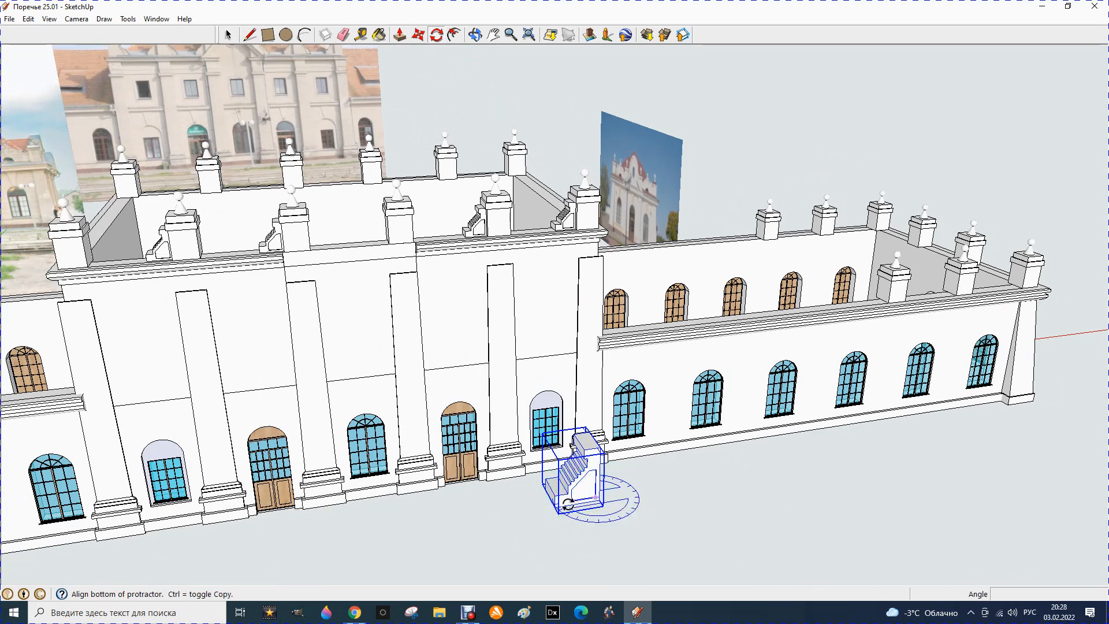
click(506, 514)
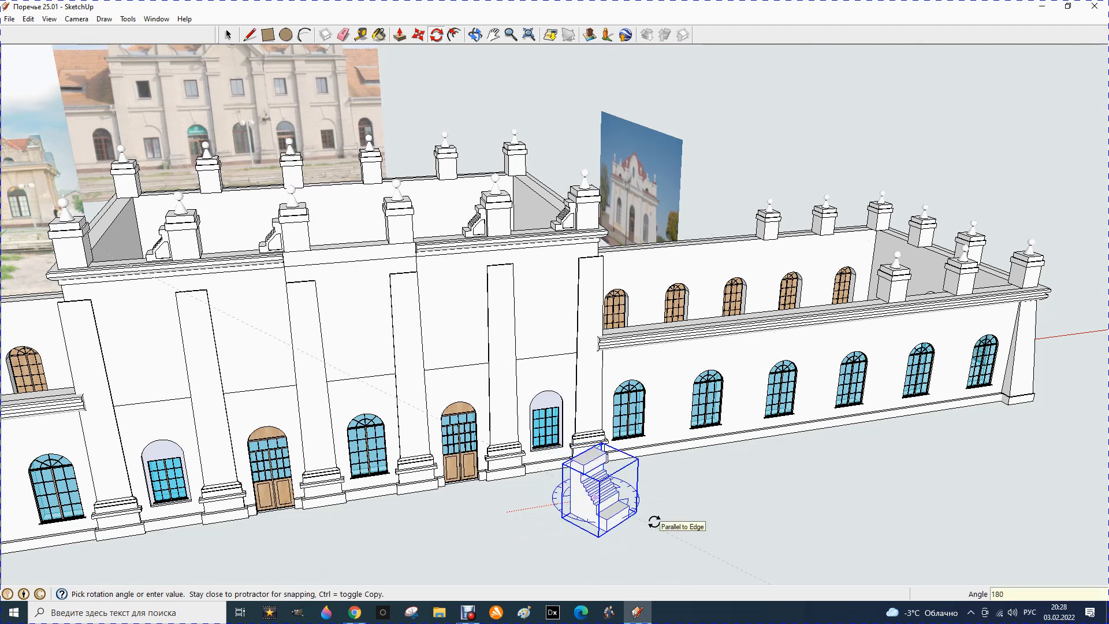
click(654, 521)
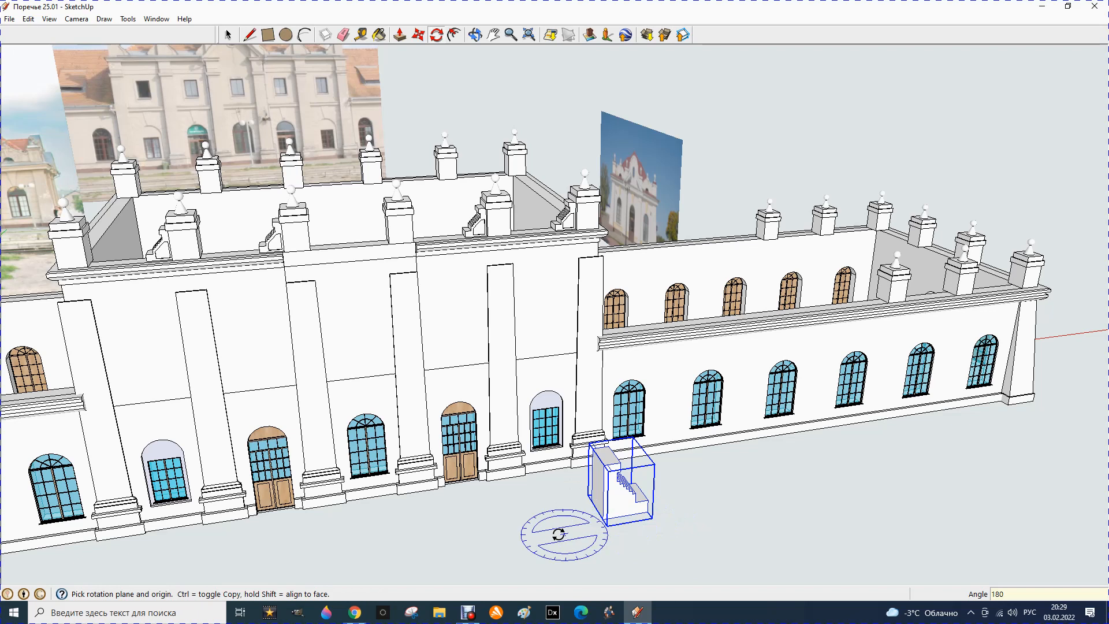
Copy the rotated stepped component onto the parapet, on the free side of the second front post from the facade's right end, matching the cap corner.
scroll(568, 472, up, 3)
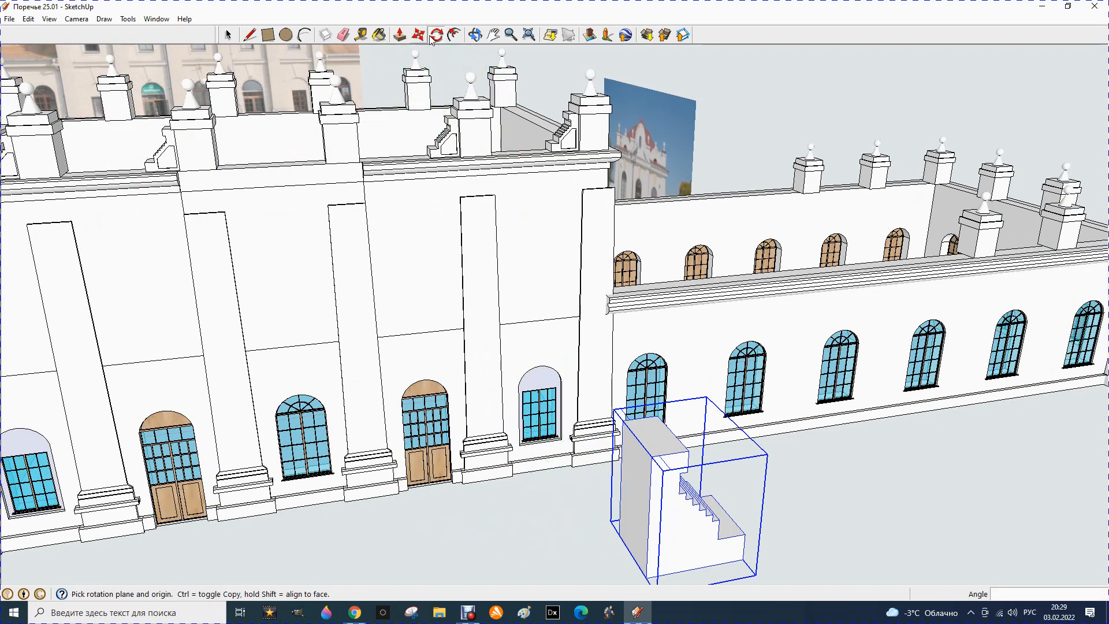
scroll(459, 87, down, 2)
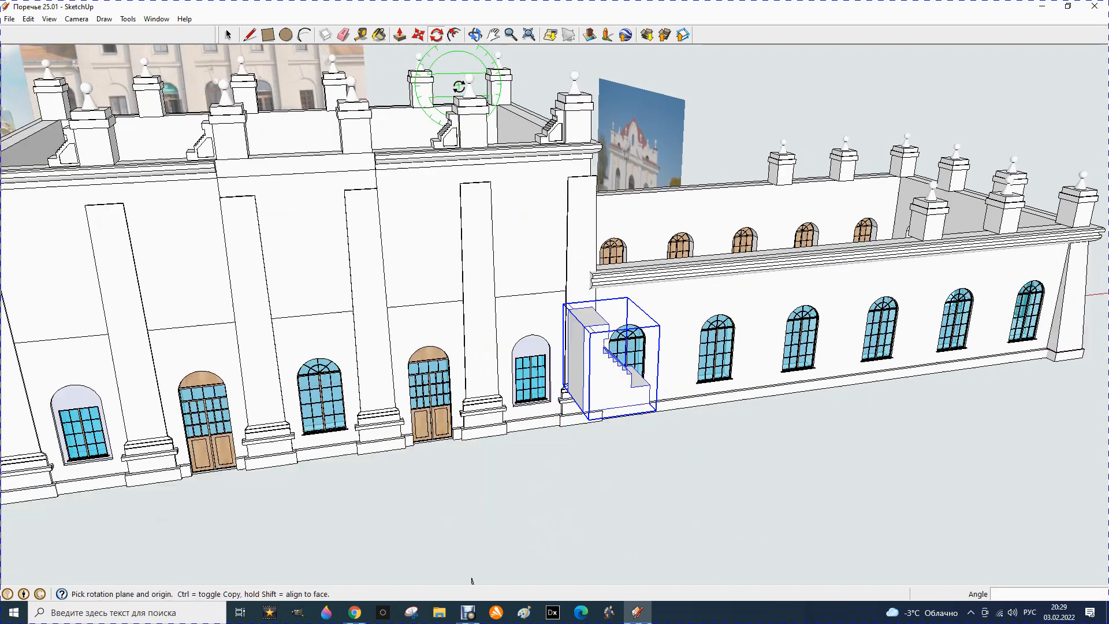
scroll(459, 86, down, 1)
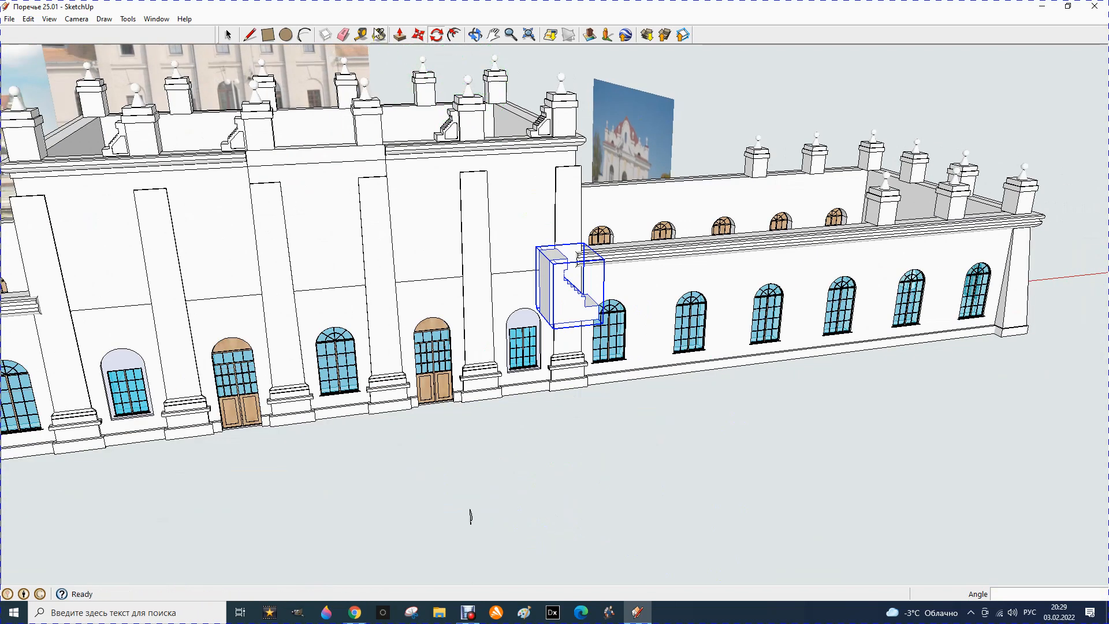
click(421, 36)
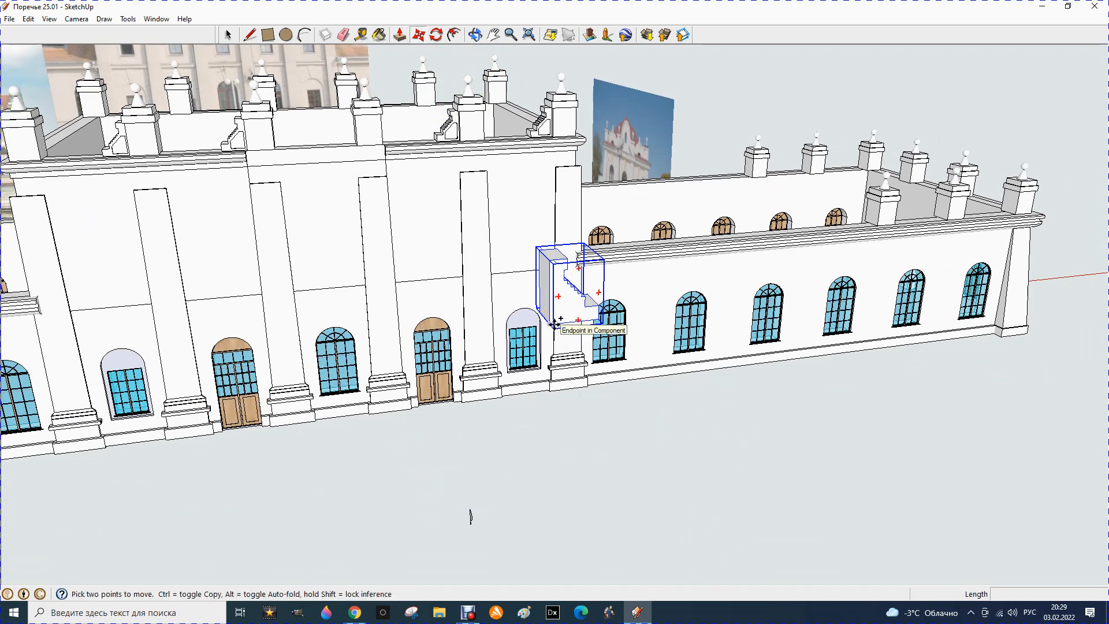
scroll(536, 242, up, 3)
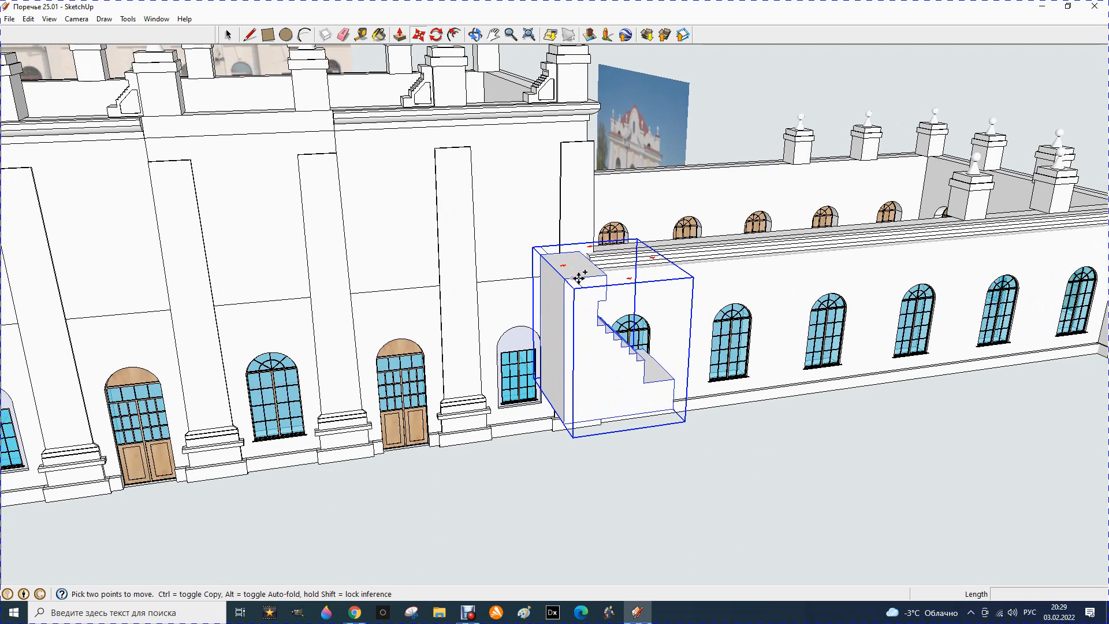
click(584, 284)
key(ctrl)
scroll(546, 306, down, 3)
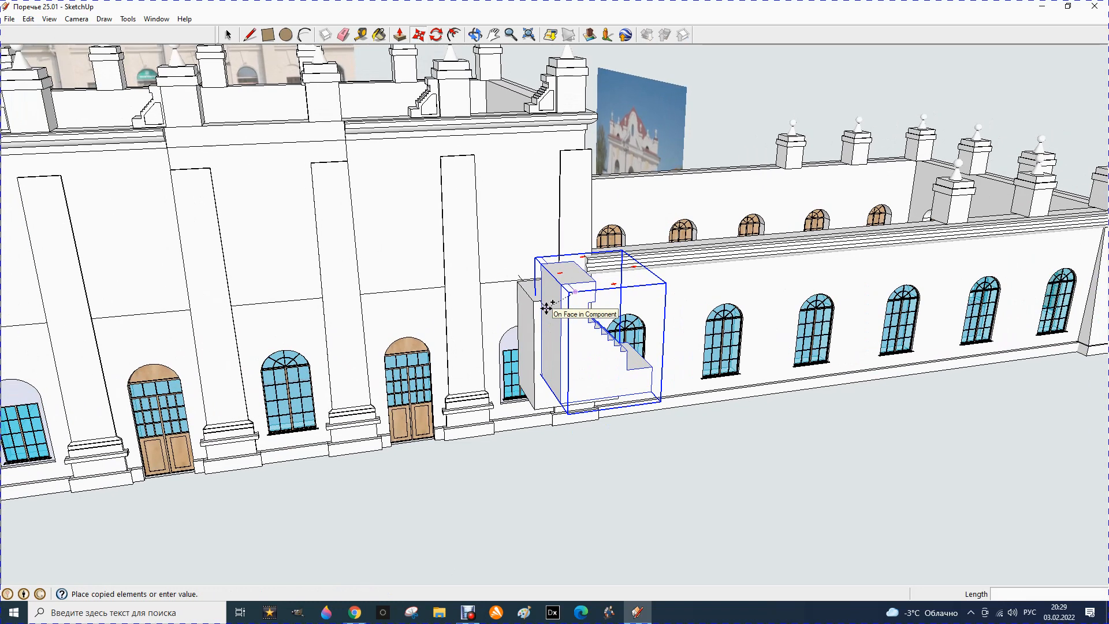
scroll(479, 101, up, 4)
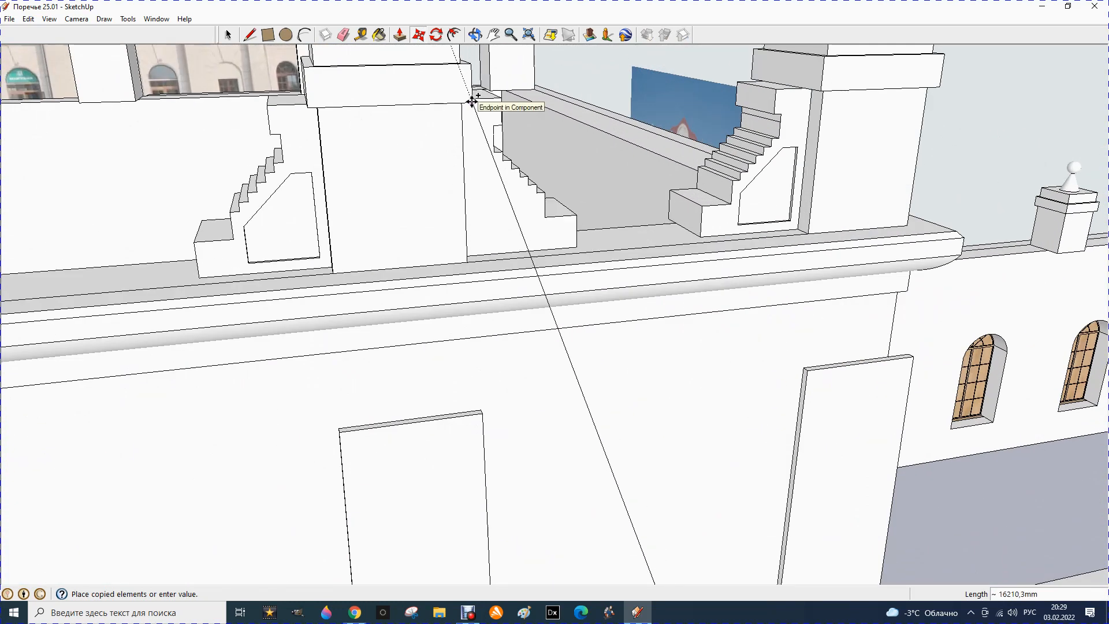
click(477, 97)
Copy the rotated stepped component along the front parapet to the right side of the neighbouring post, the third from the facade's right end.
scroll(651, 257, down, 5)
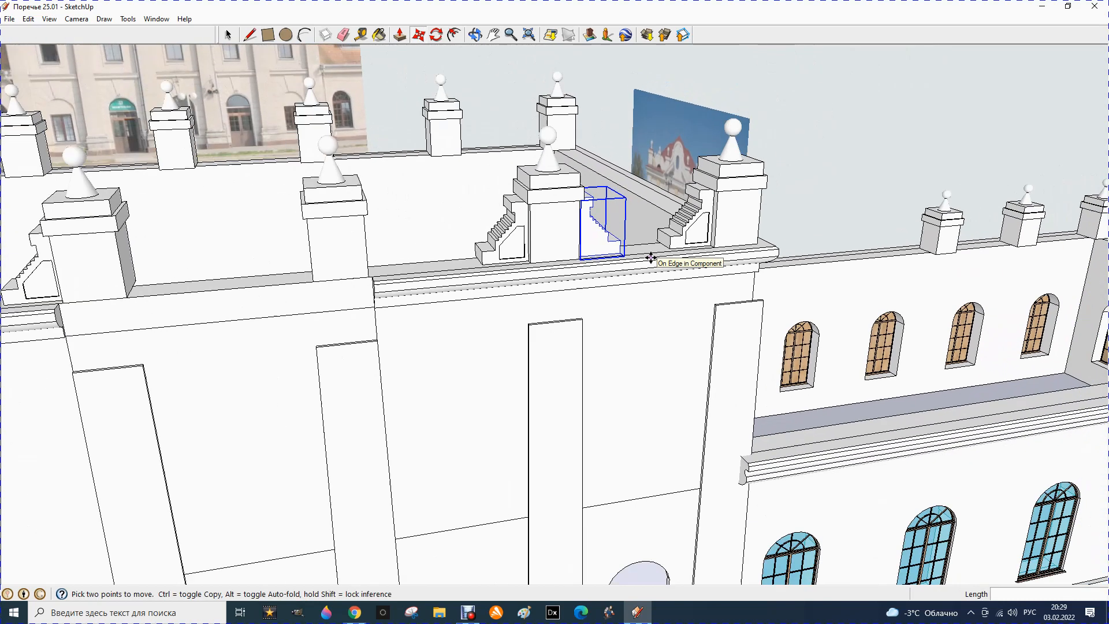
scroll(559, 190, up, 6)
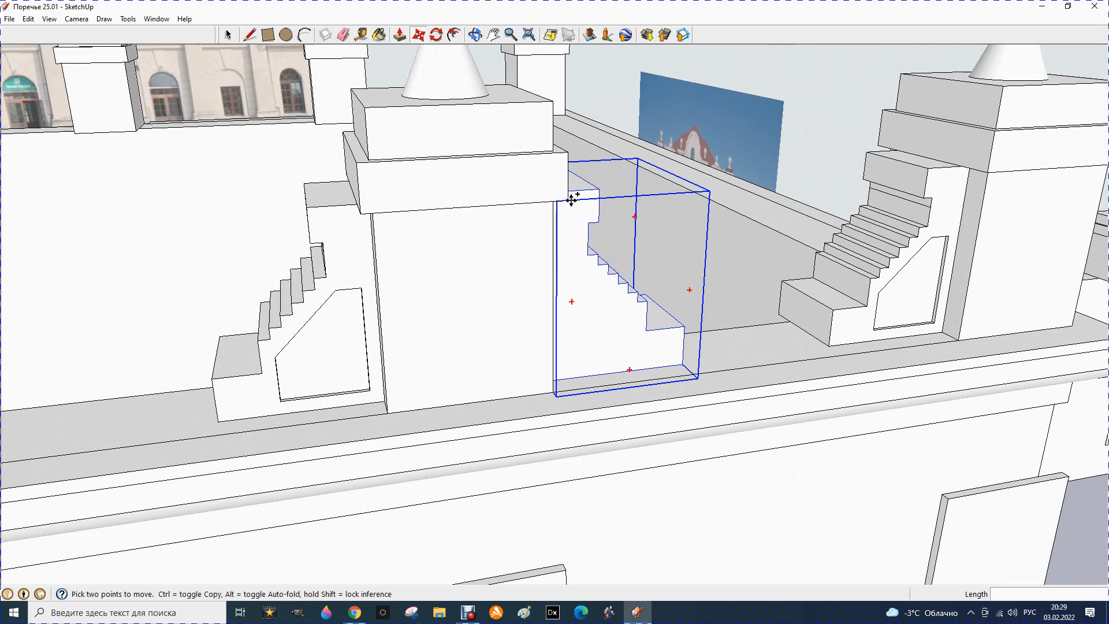
click(571, 200)
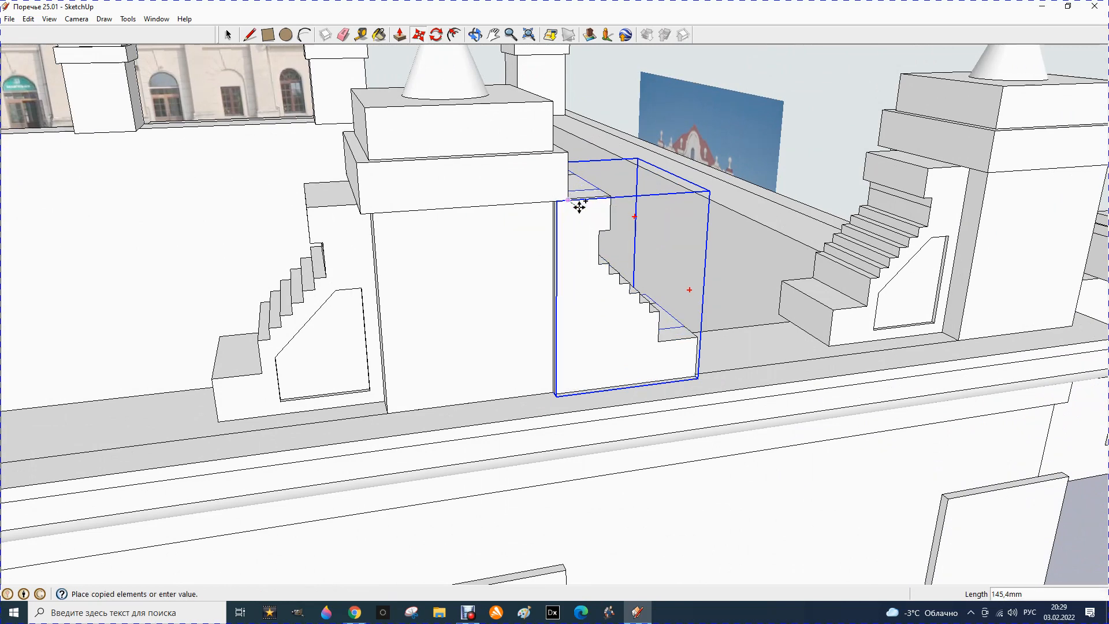
scroll(578, 206, down, 2)
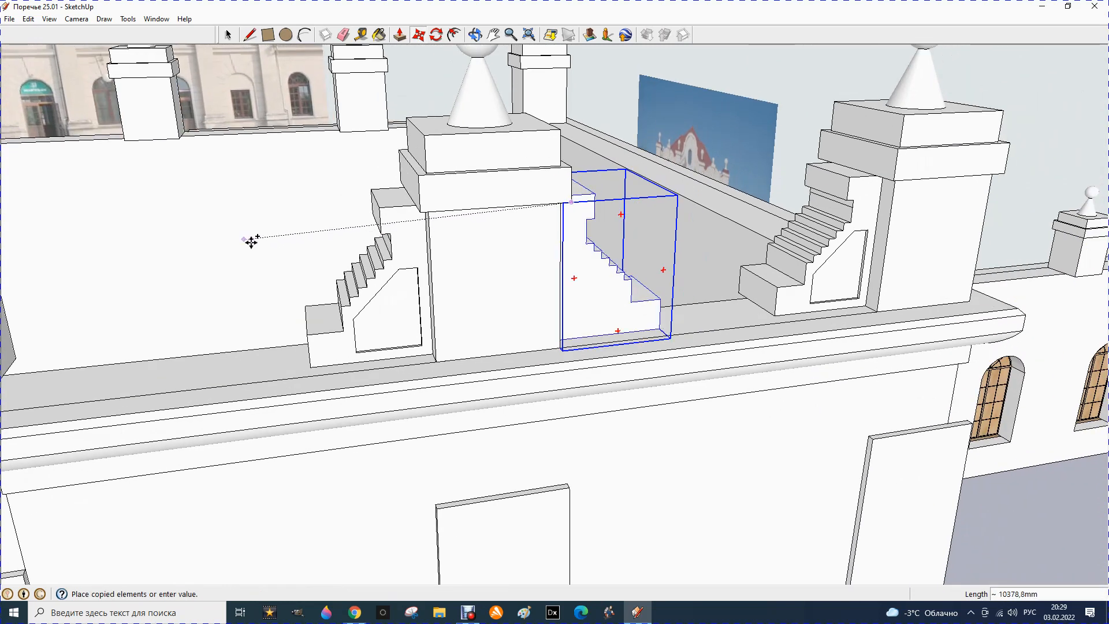
scroll(301, 249, down, 3)
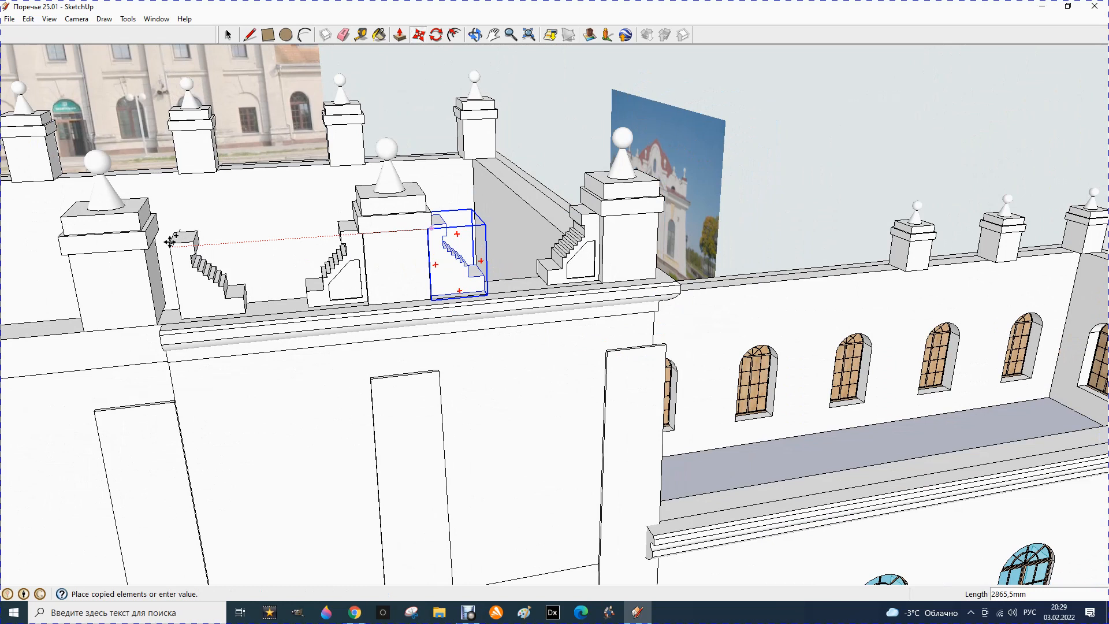
click(171, 242)
scroll(173, 243, up, 2)
key(ctrl+t)
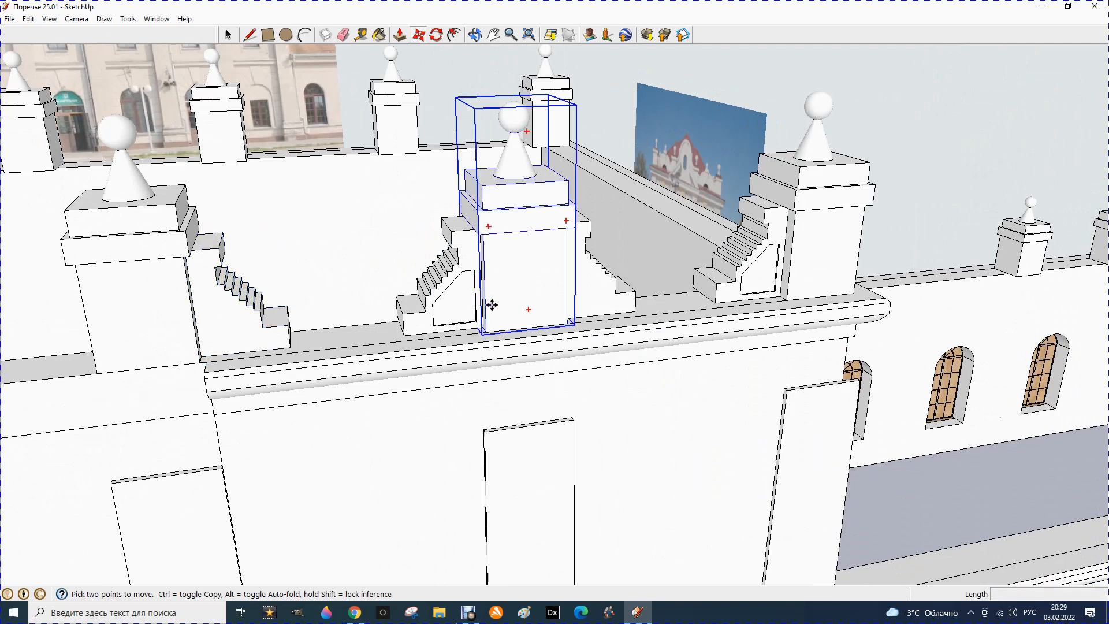
Open the rotated component beside the second front post from the right for editing and offset its front face outline 100 mm inward.
scroll(621, 307, up, 3)
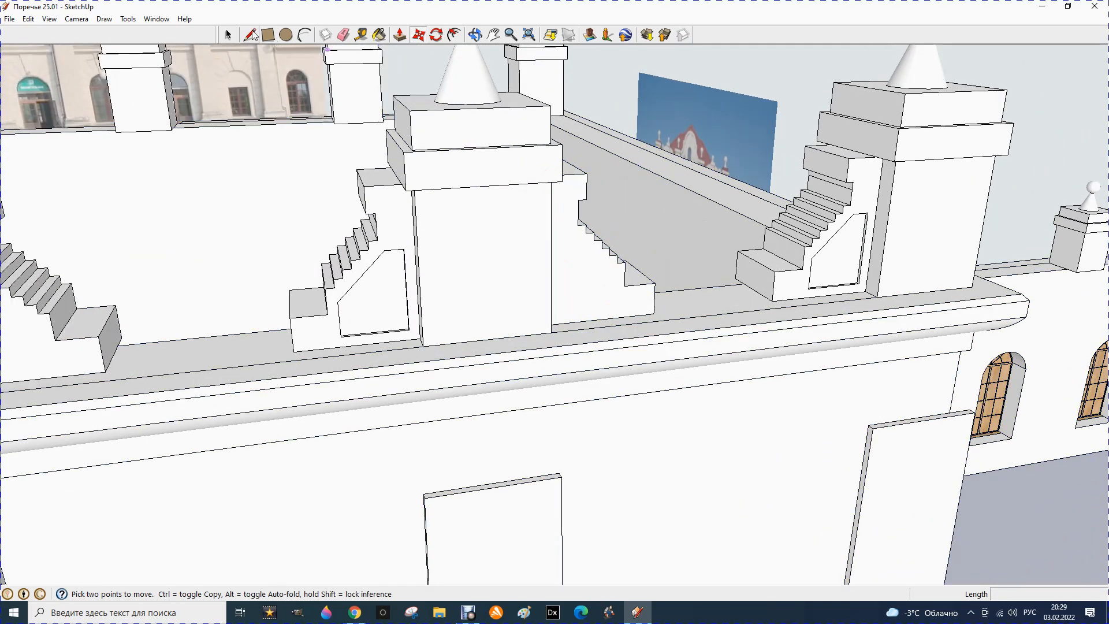
click(228, 35)
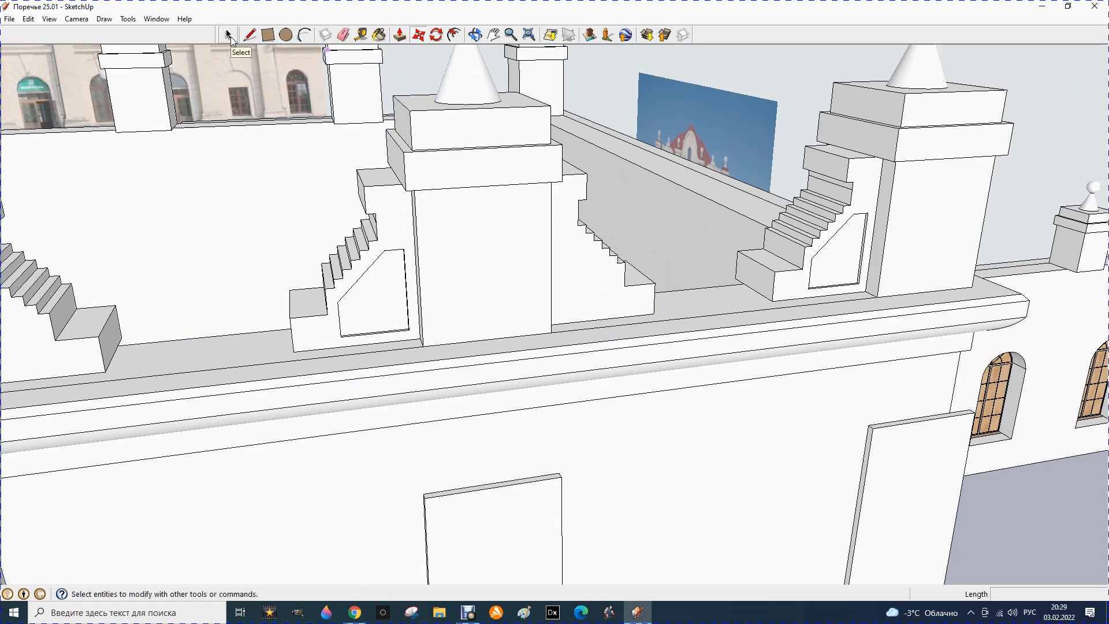
click(584, 298)
double_click(584, 300)
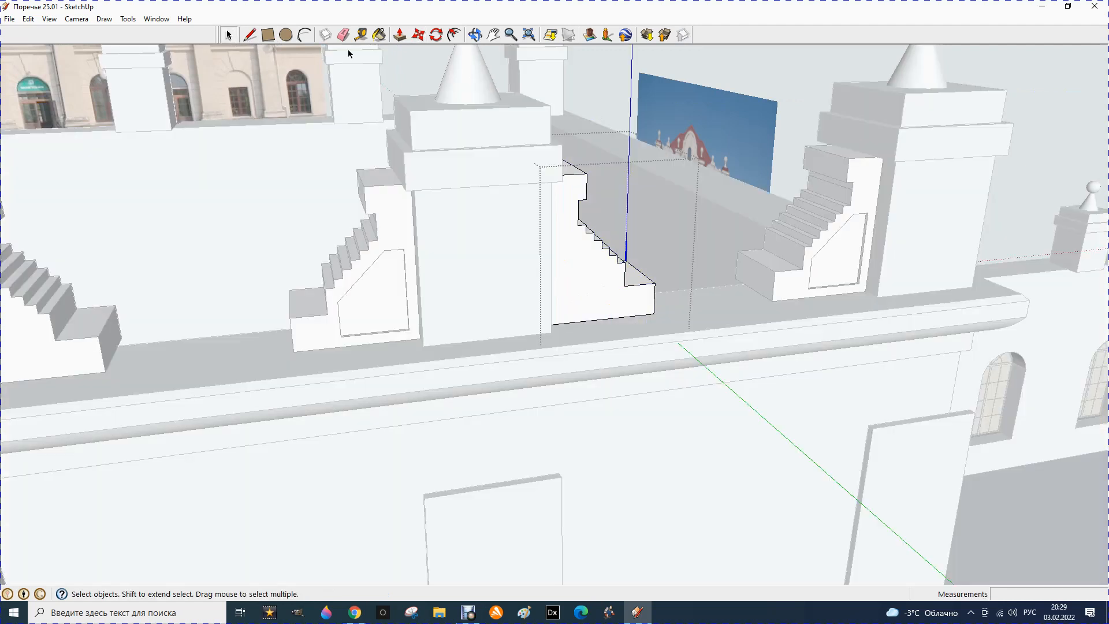
click(454, 36)
click(572, 258)
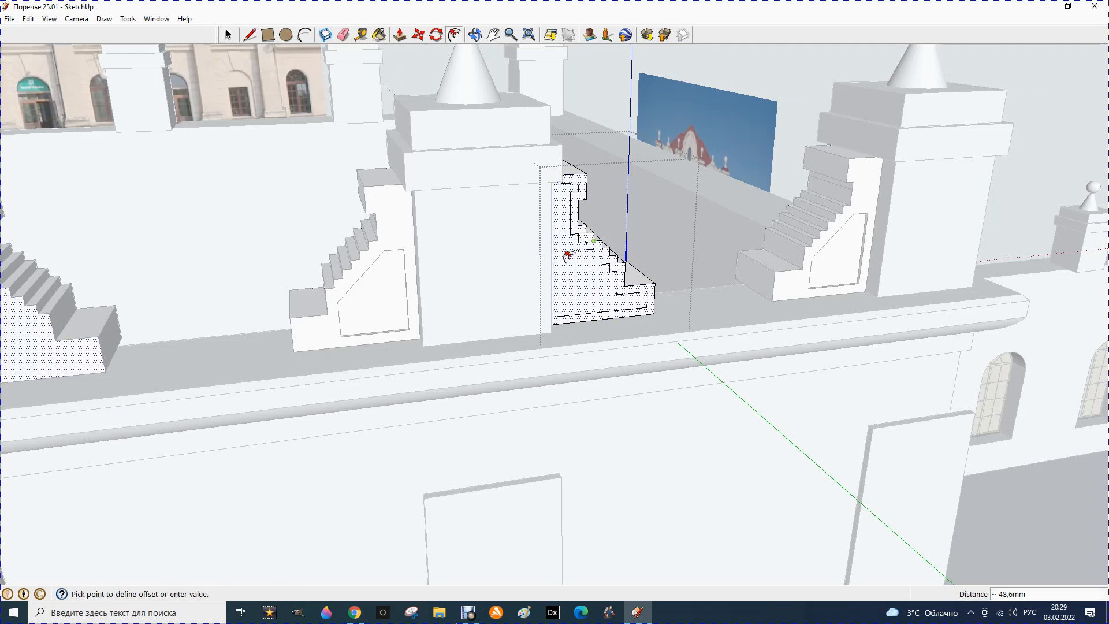
key(Return)
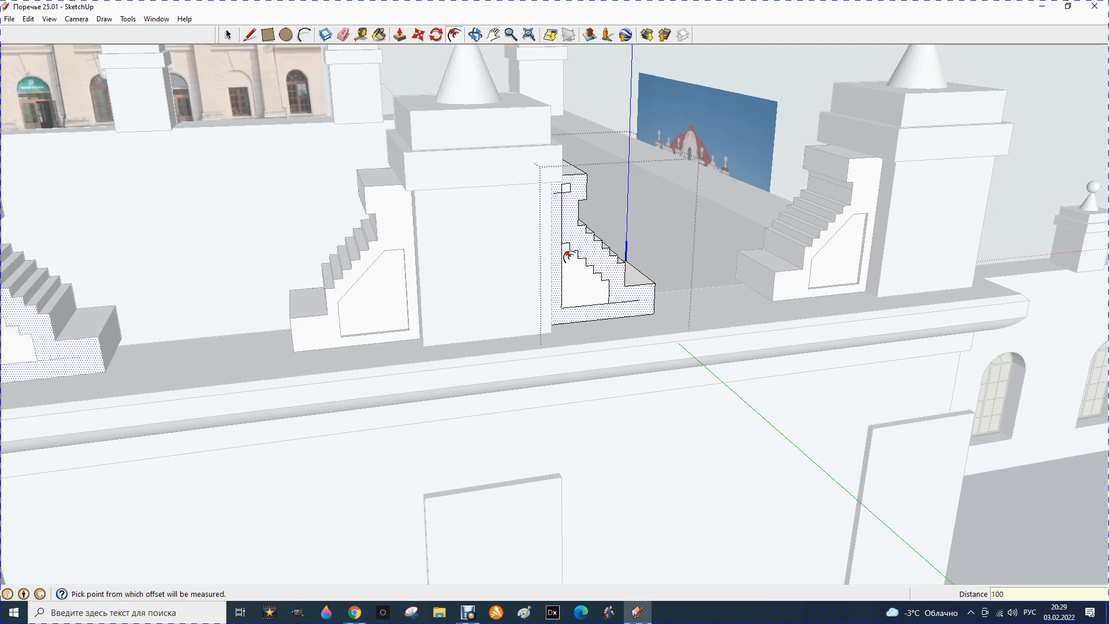
key(Escape)
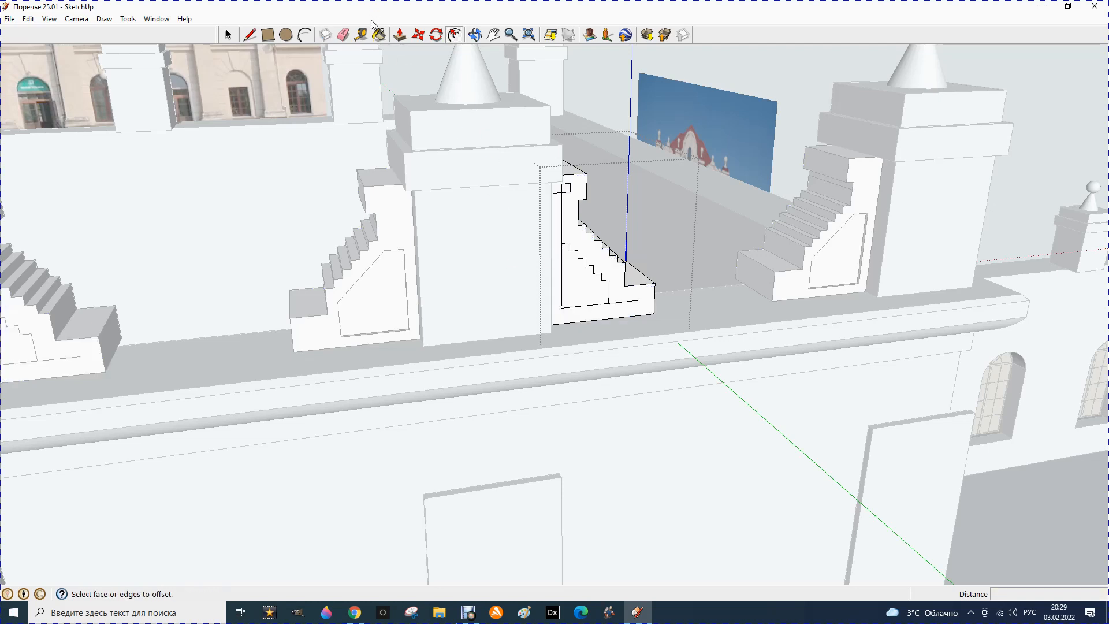
Erase the small loop and stray segments left by the offset, keeping only the closed stepped outline on the front face.
click(250, 36)
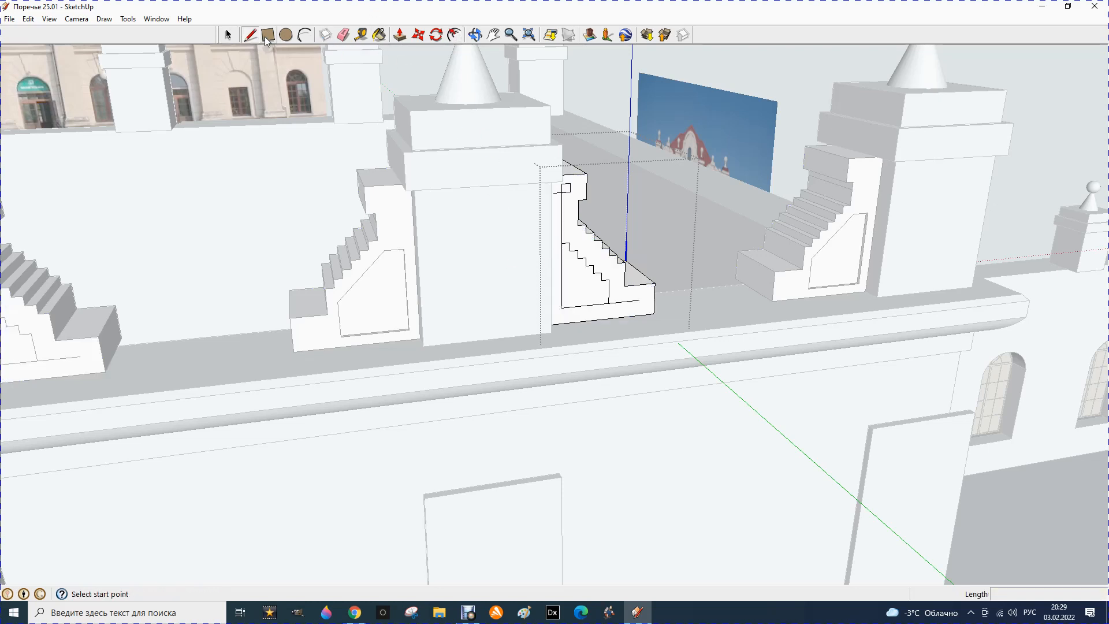
click(345, 36)
scroll(569, 184, up, 2)
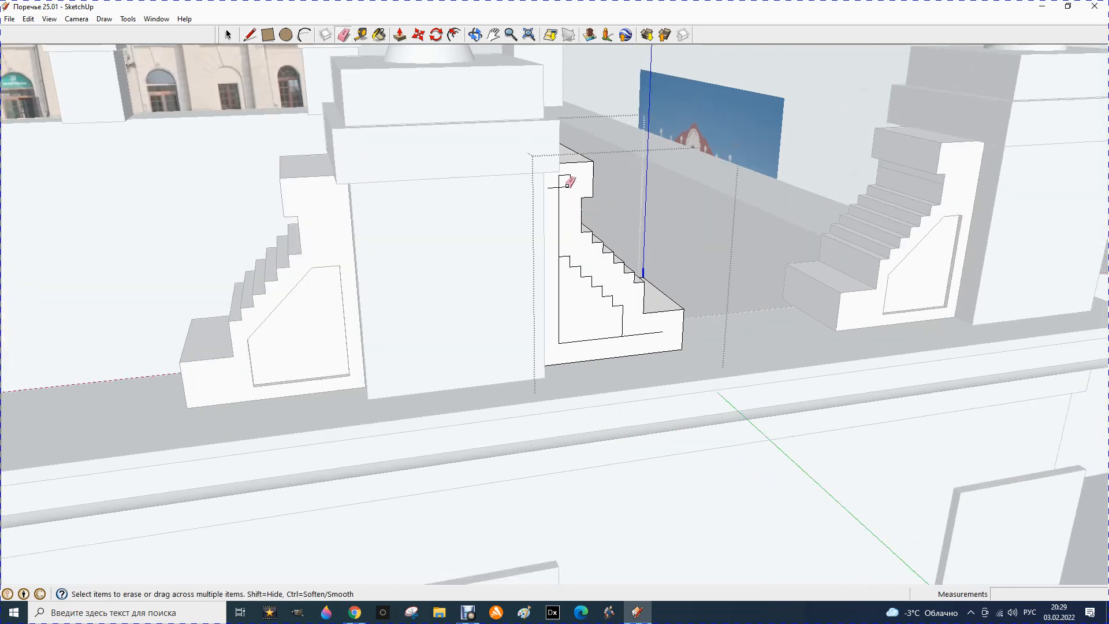
drag(562, 185, 560, 190)
click(564, 175)
drag(639, 329, 633, 326)
Draw a sloping line joining the end corners of the inner outline's steps and erase the stepped edges beneath it.
click(250, 35)
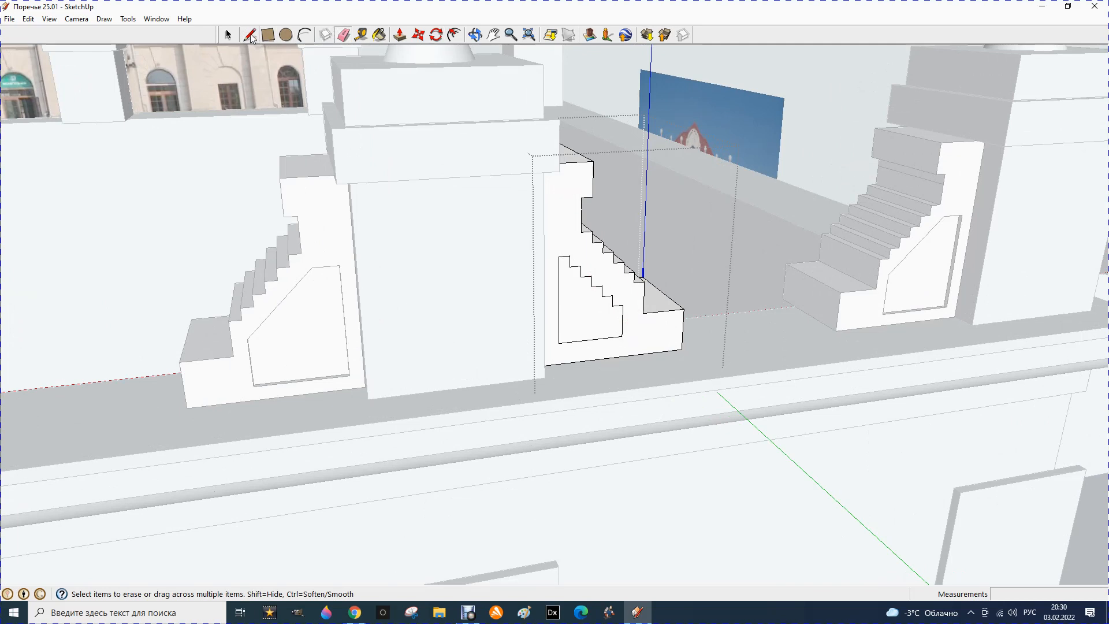
click(623, 304)
click(571, 257)
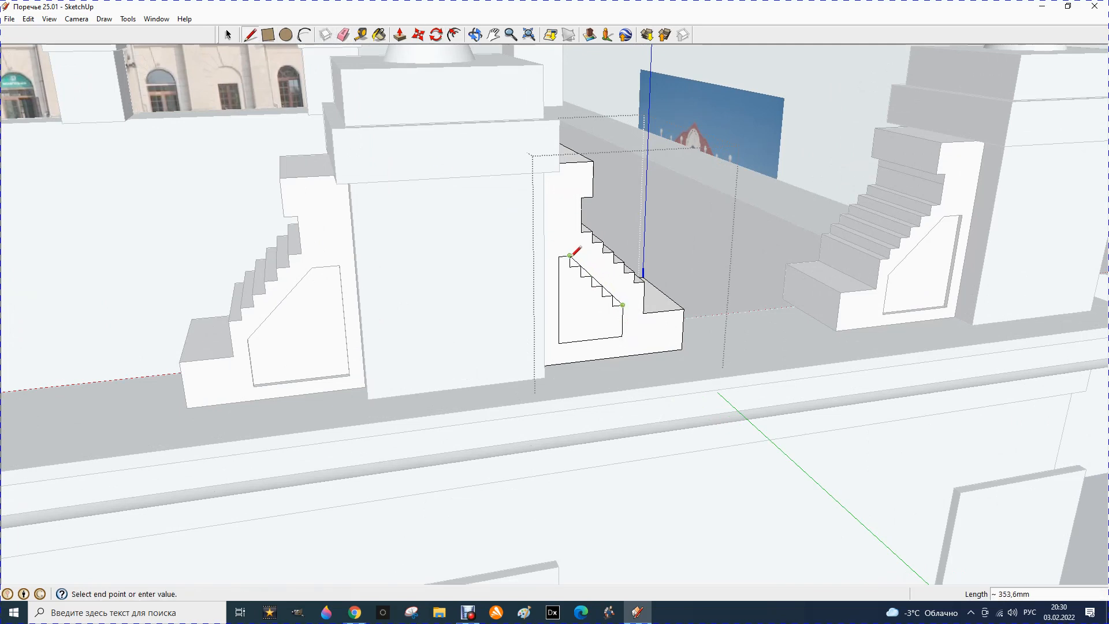
click(344, 35)
drag(571, 263, 605, 298)
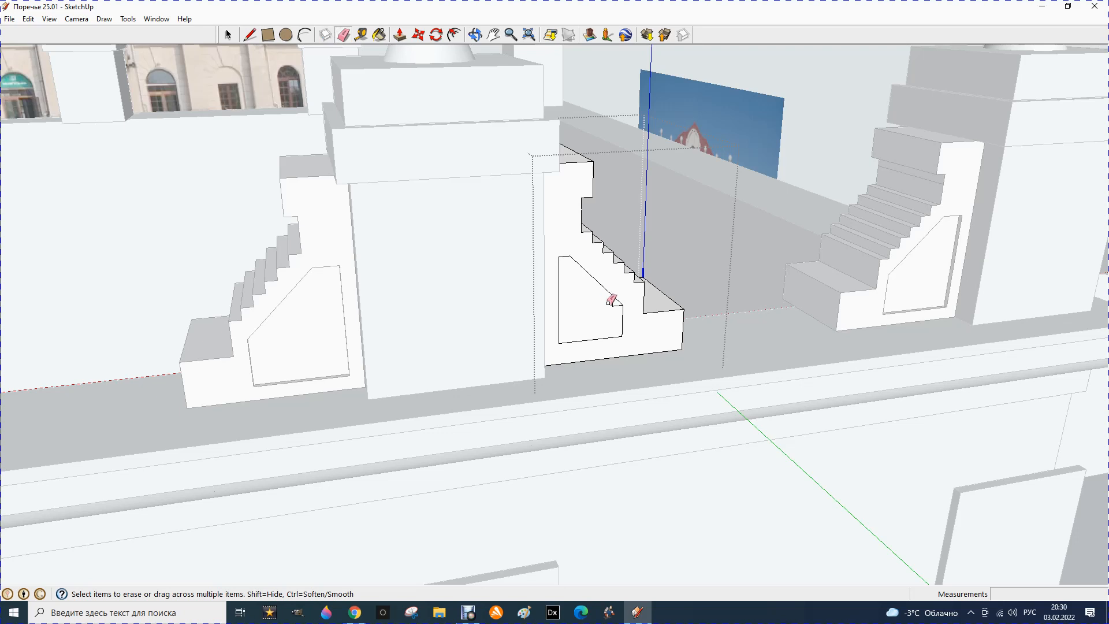
click(617, 300)
click(454, 36)
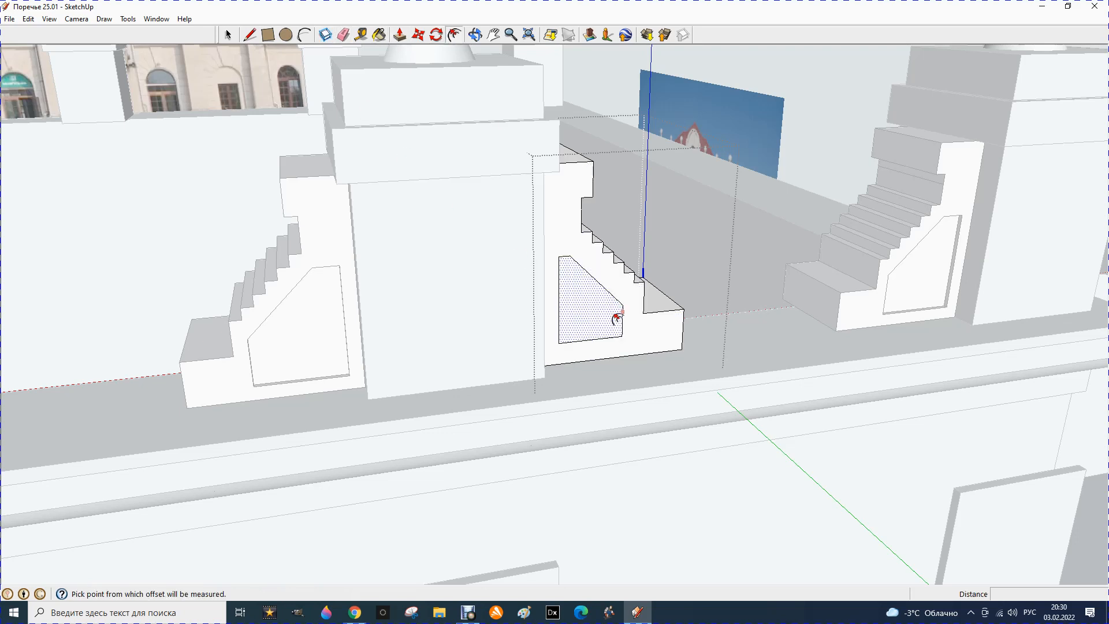
Offset the sloped panel outline on the stepped component's front face slightly outward, then erase the original inner outline.
click(589, 312)
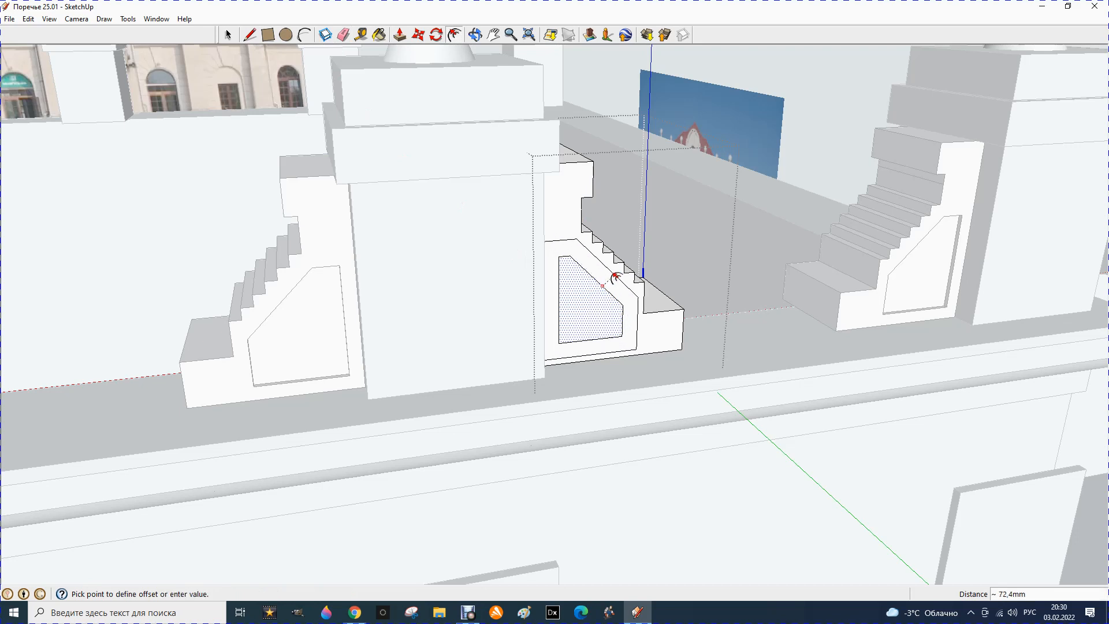
text(4)
key(Return)
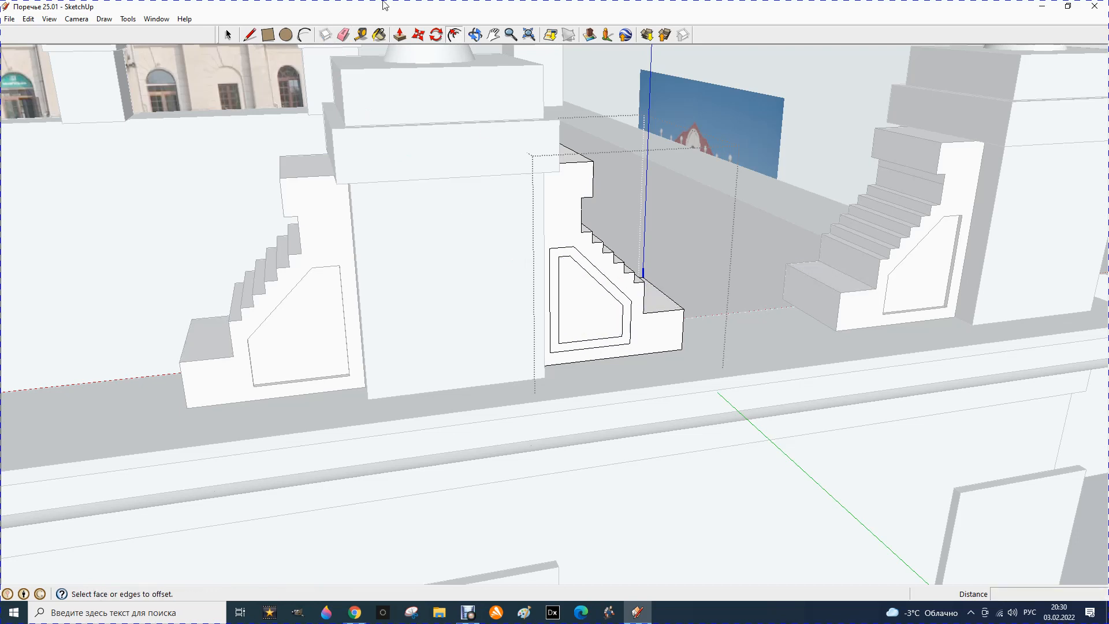
click(343, 35)
click(560, 266)
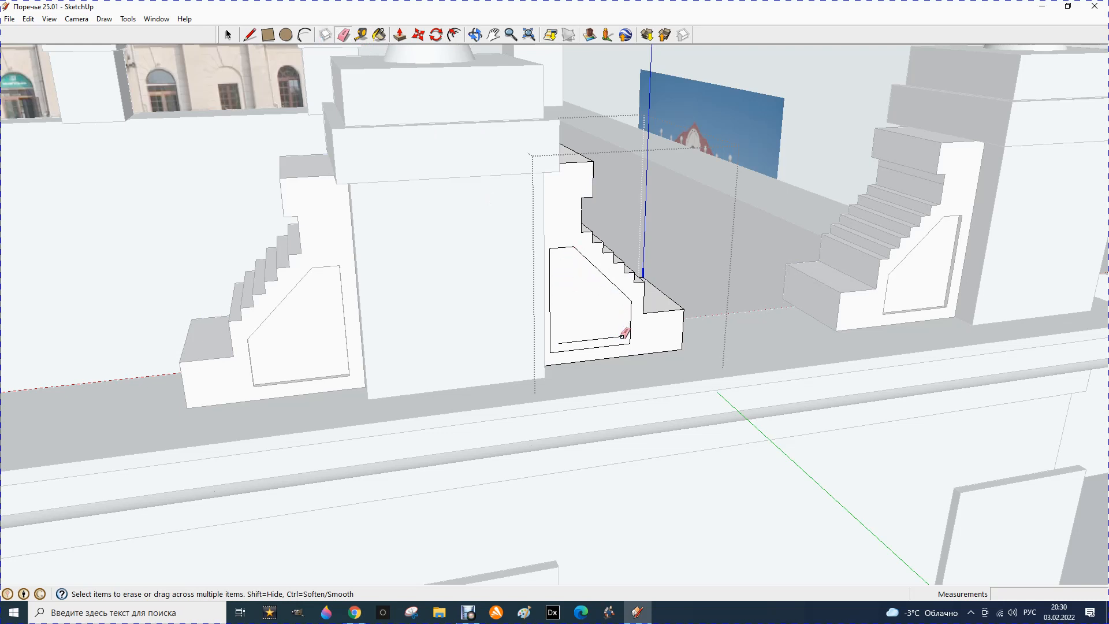
Recess the enlarged sloped panel 20 mm into the stepped component's front face and close the component.
click(400, 35)
click(577, 304)
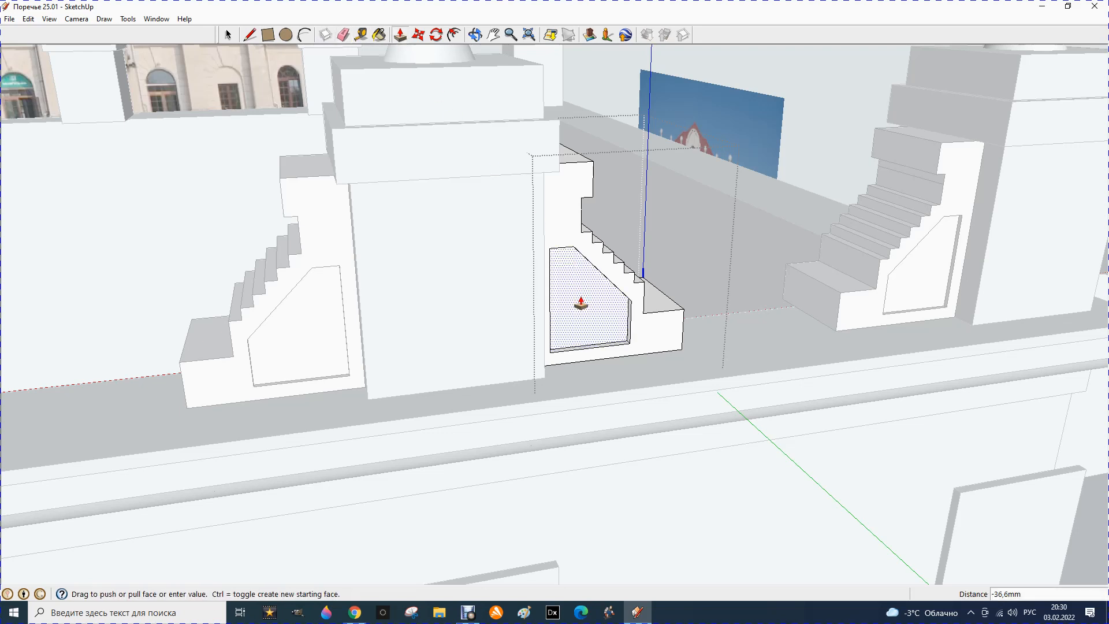
text(20)
key(Return)
scroll(557, 303, up, 1)
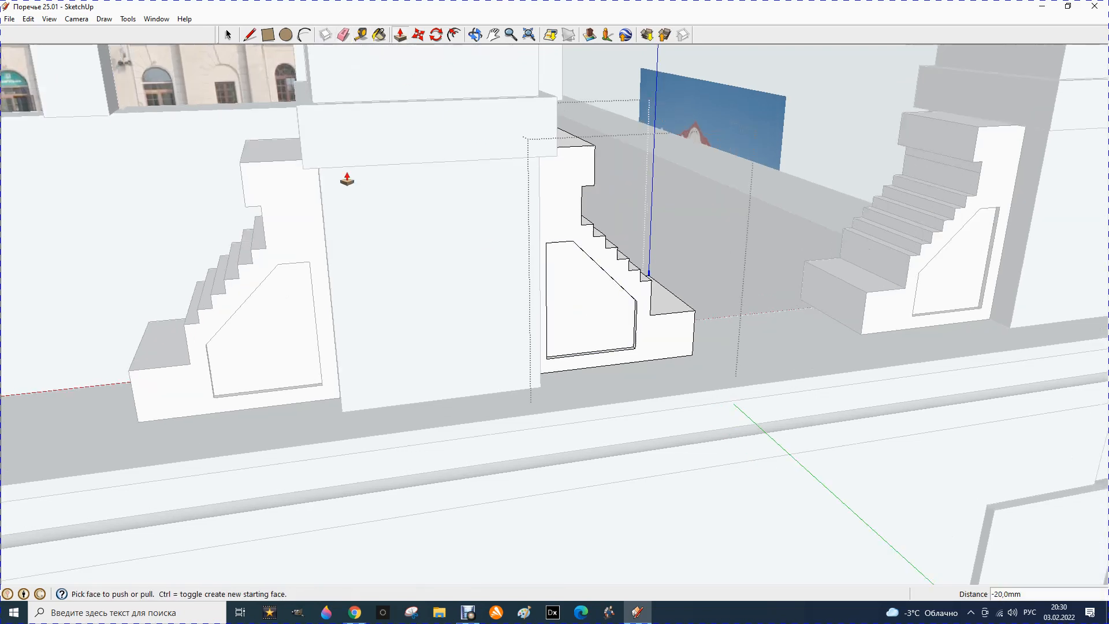
click(228, 35)
middle_drag(162, 133, 705, 302)
scroll(673, 303, up, 2)
scroll(607, 274, down, 1)
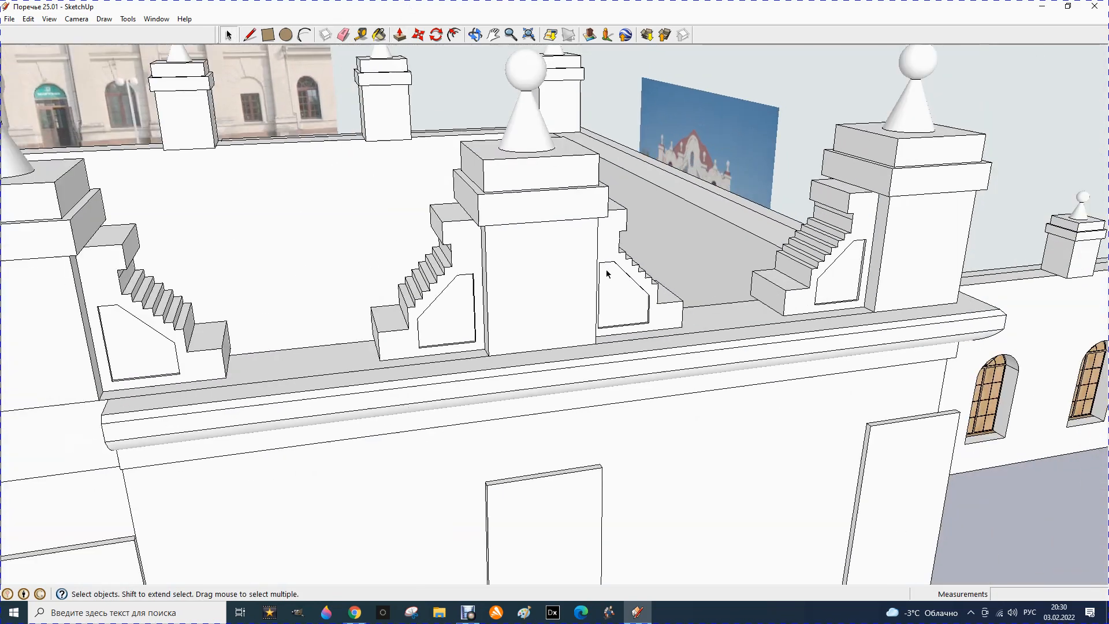
Copy the stepped component beside the third front post from the right to the right side of the facade's second post from the left.
scroll(607, 274, down, 1)
scroll(623, 259, down, 2)
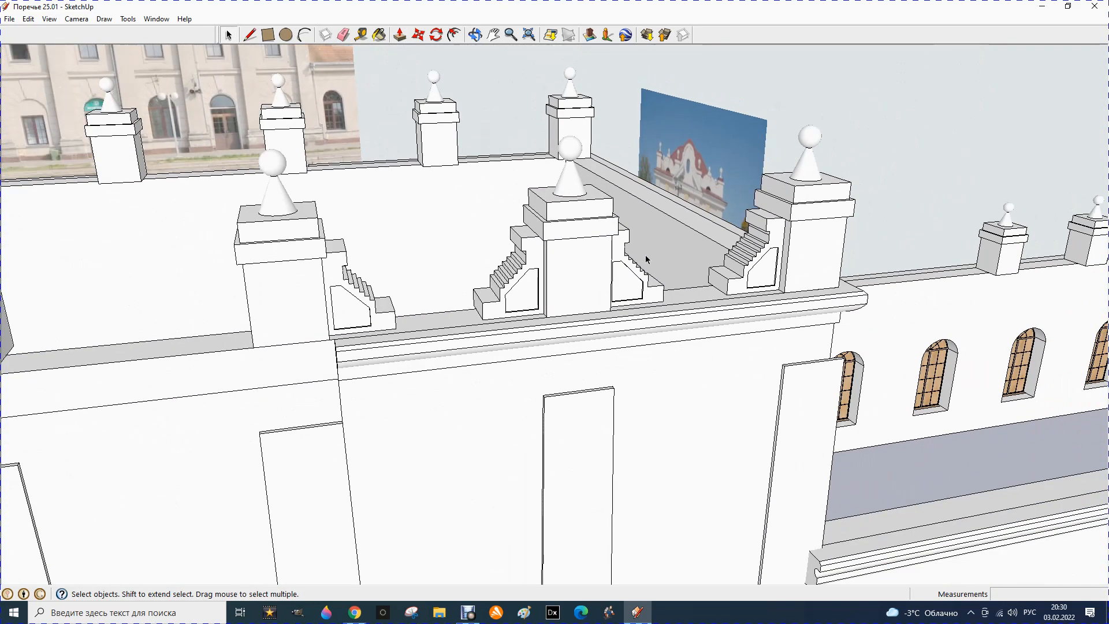
scroll(597, 282, down, 2)
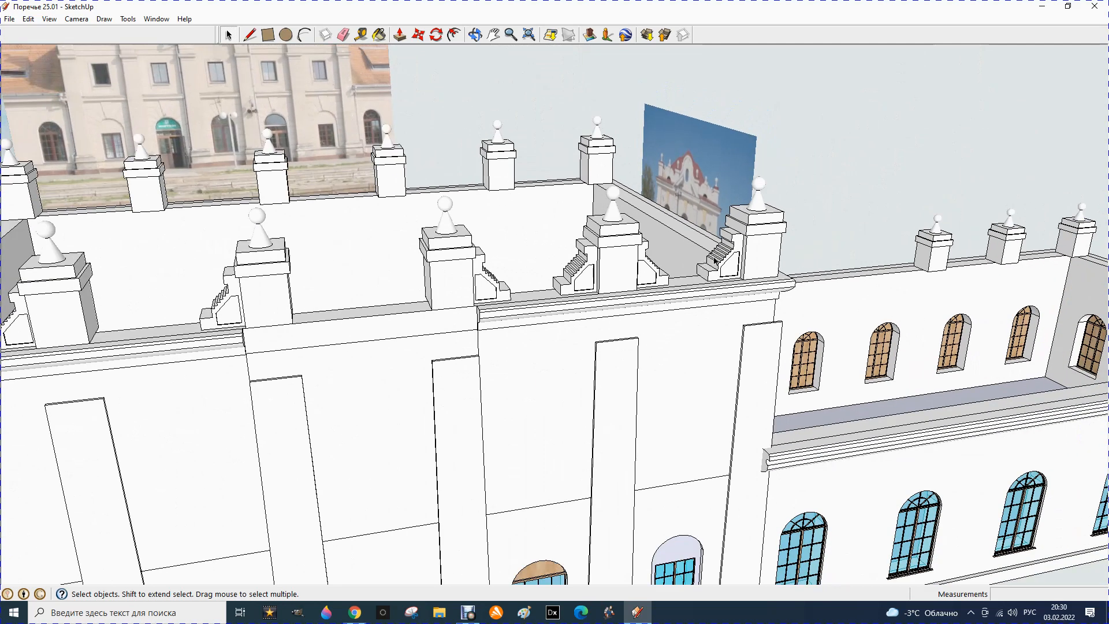
scroll(725, 258, down, 1)
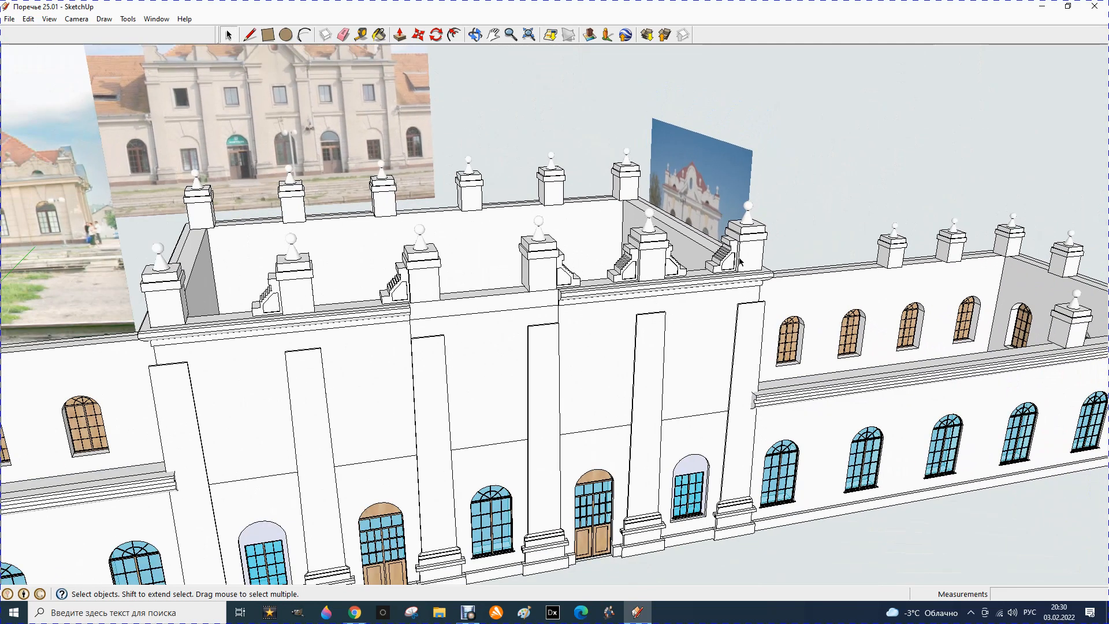
middle_drag(370, 297, 561, 279)
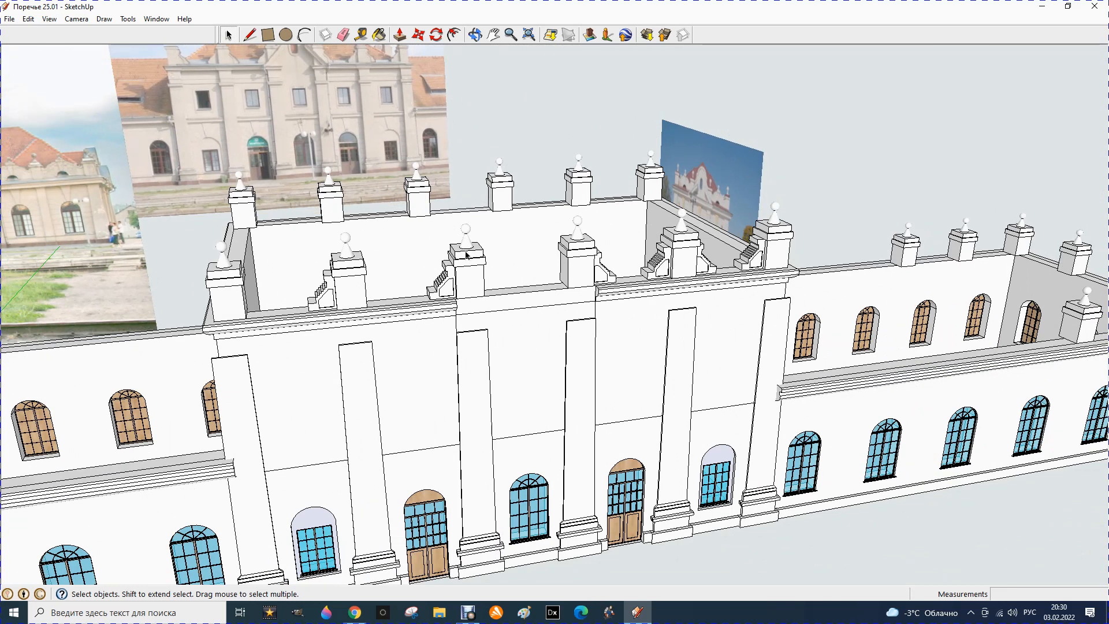
scroll(469, 261, up, 2)
scroll(528, 268, up, 3)
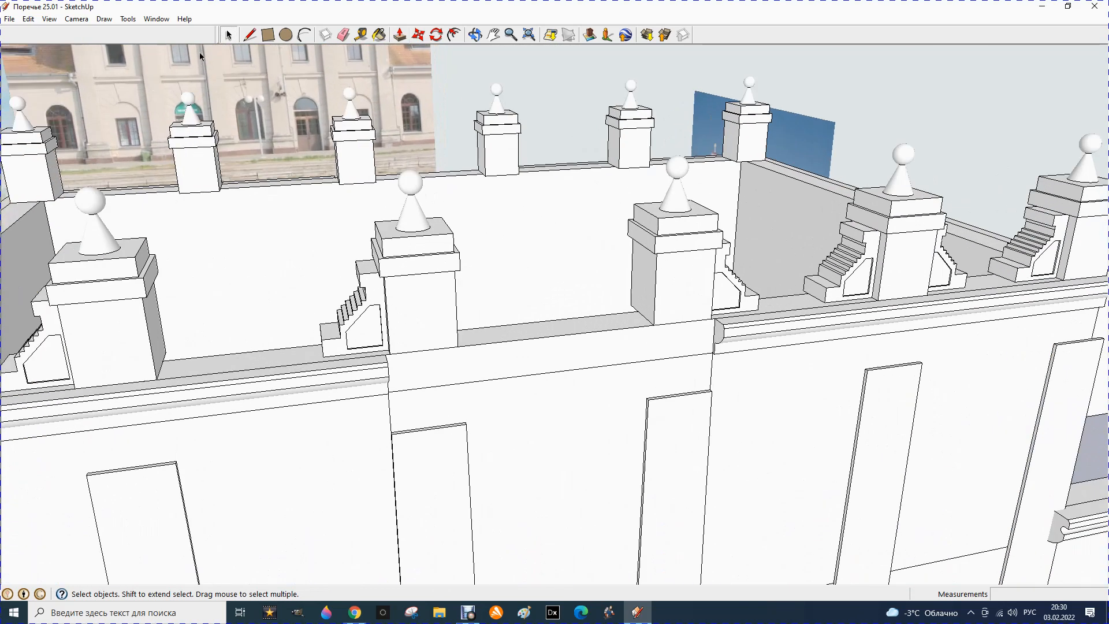
click(740, 280)
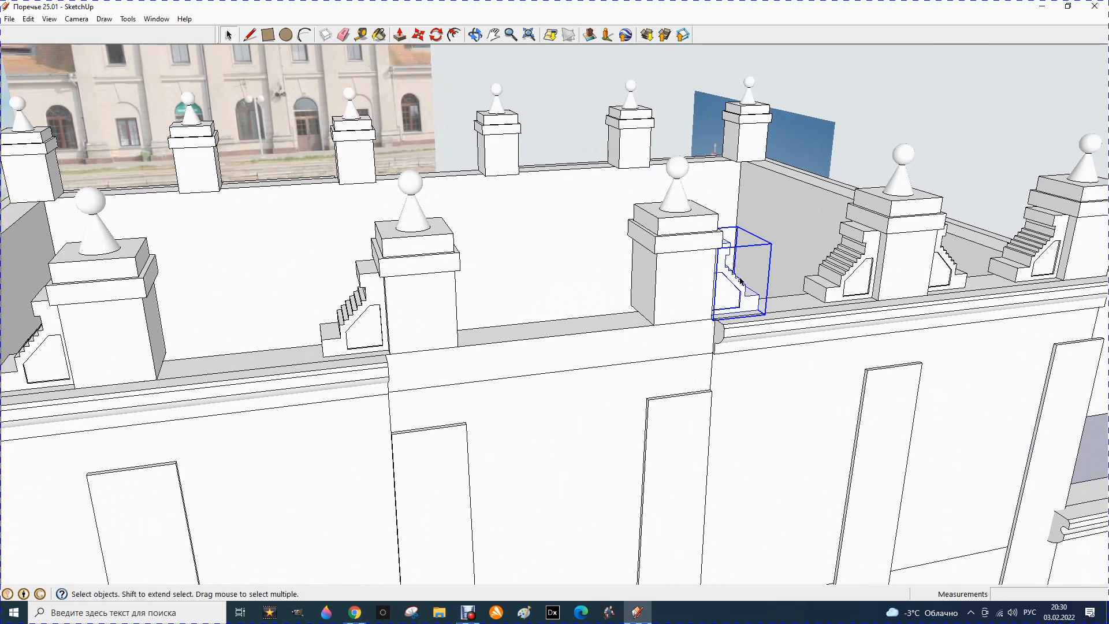
click(418, 35)
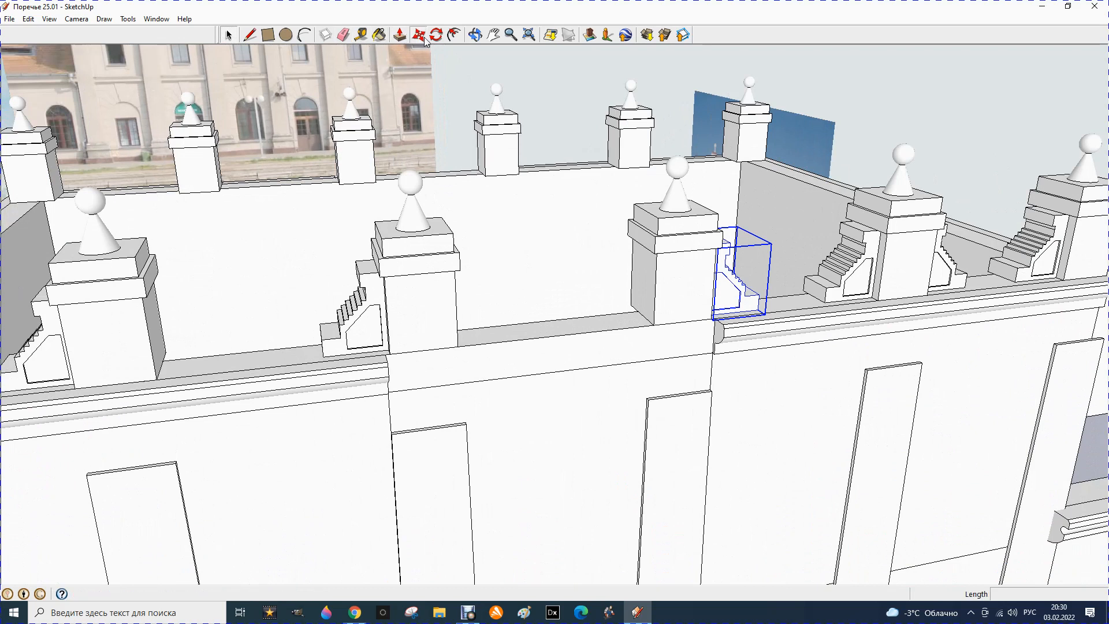
key(ctrl)
click(722, 248)
scroll(526, 283, down, 3)
scroll(311, 295, up, 2)
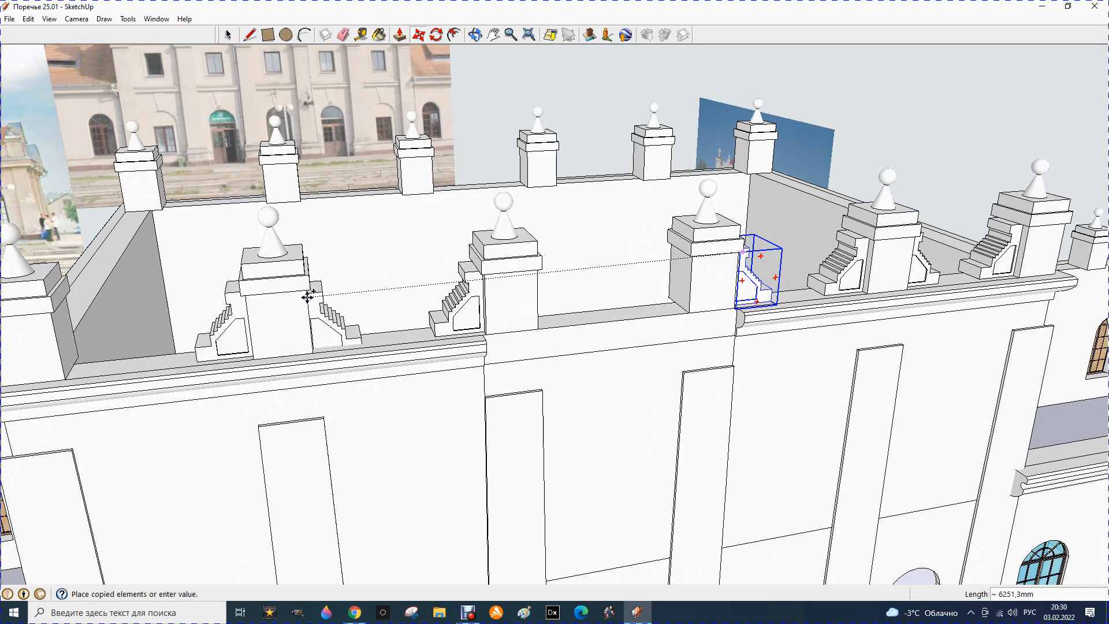
click(315, 292)
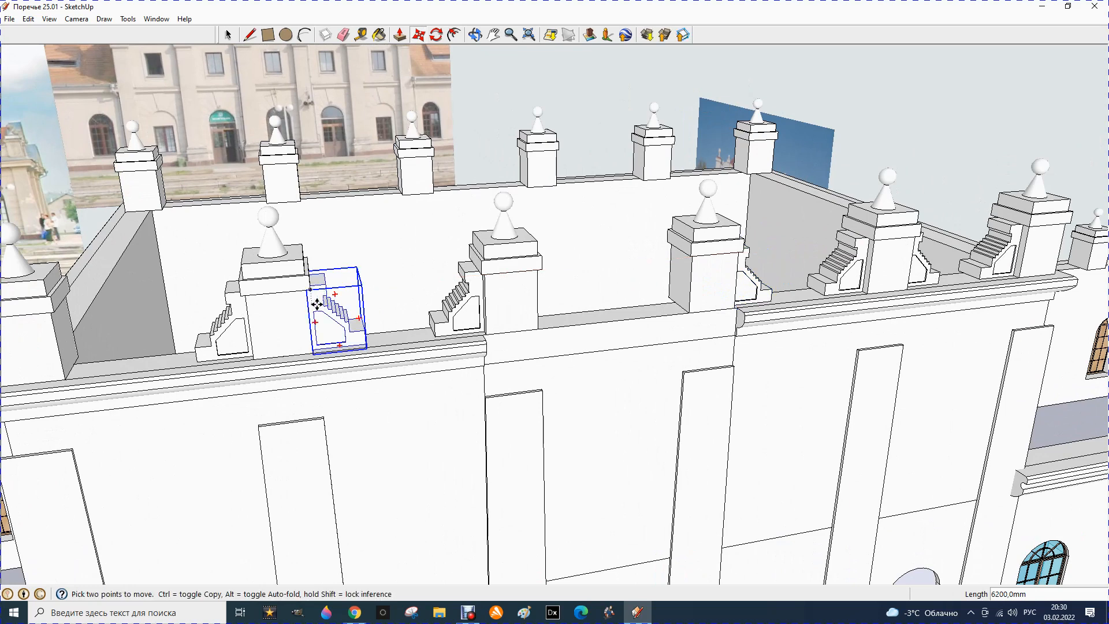
Copy the newly placed stepped component along the front parapet to the right side of the facade's left corner post.
scroll(322, 296, up, 2)
scroll(416, 280, down, 3)
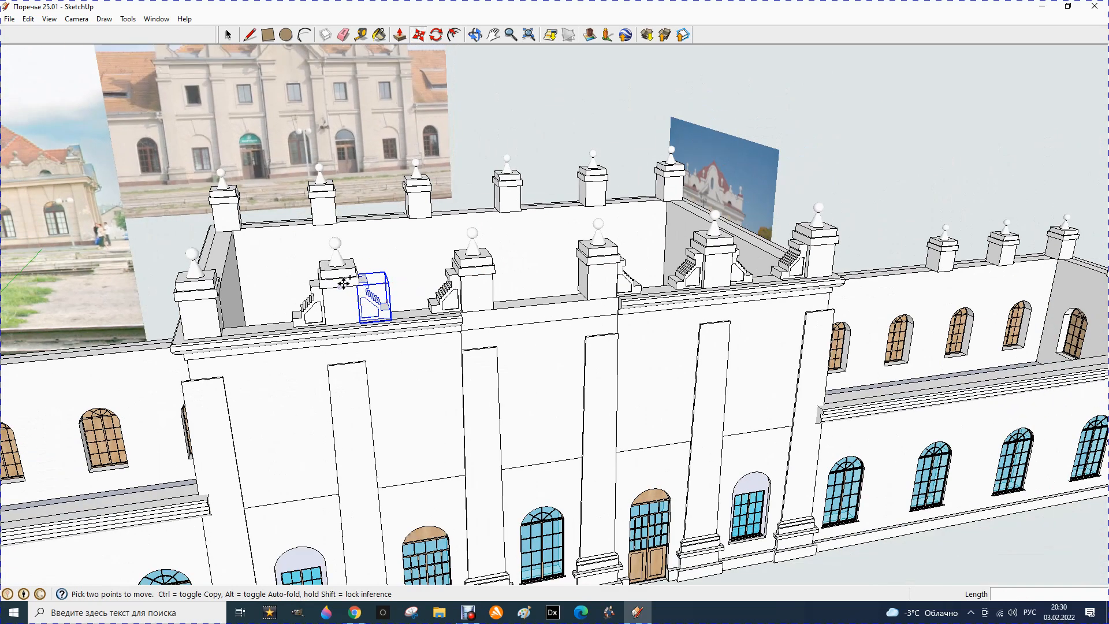
scroll(345, 283, up, 2)
scroll(345, 283, up, 2)
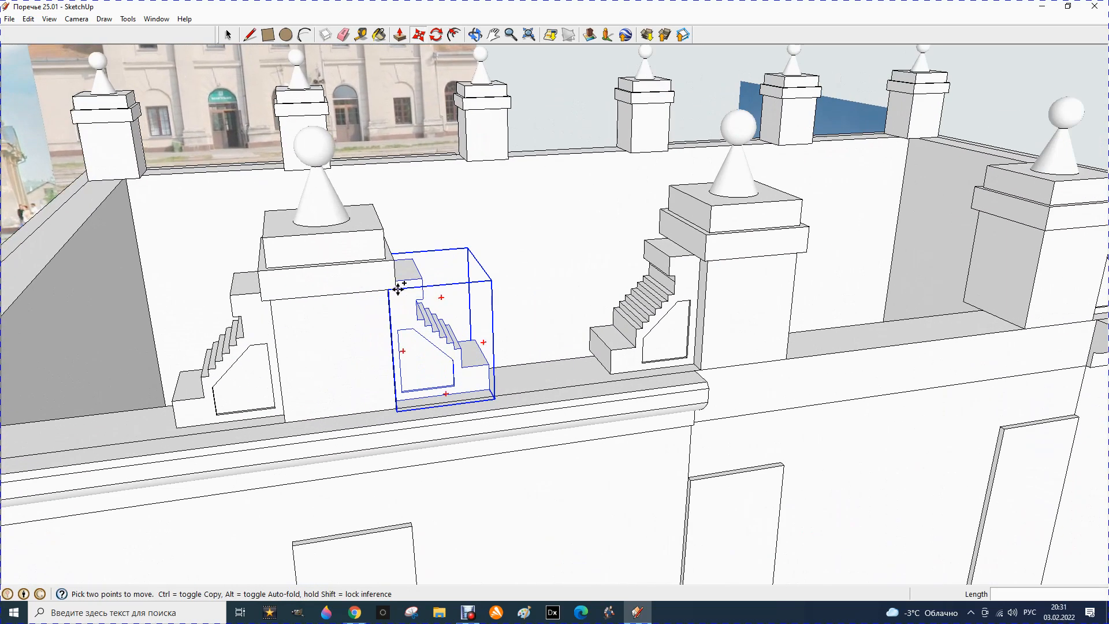
click(397, 287)
scroll(416, 289, down, 3)
scroll(323, 292, down, 3)
scroll(319, 292, up, 3)
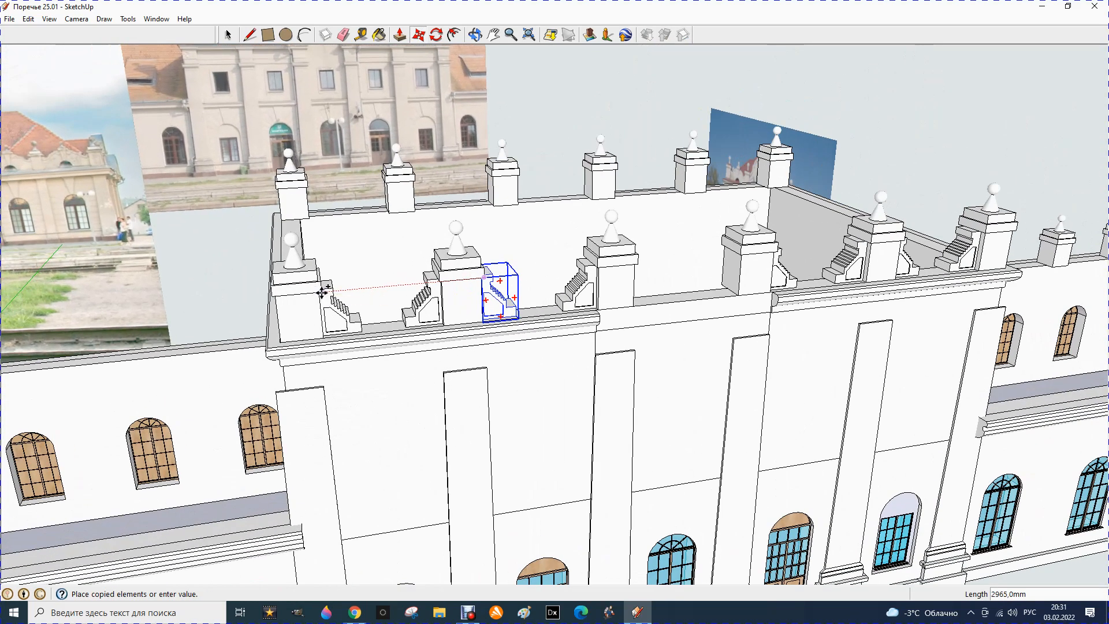
click(322, 292)
scroll(402, 307, down, 1)
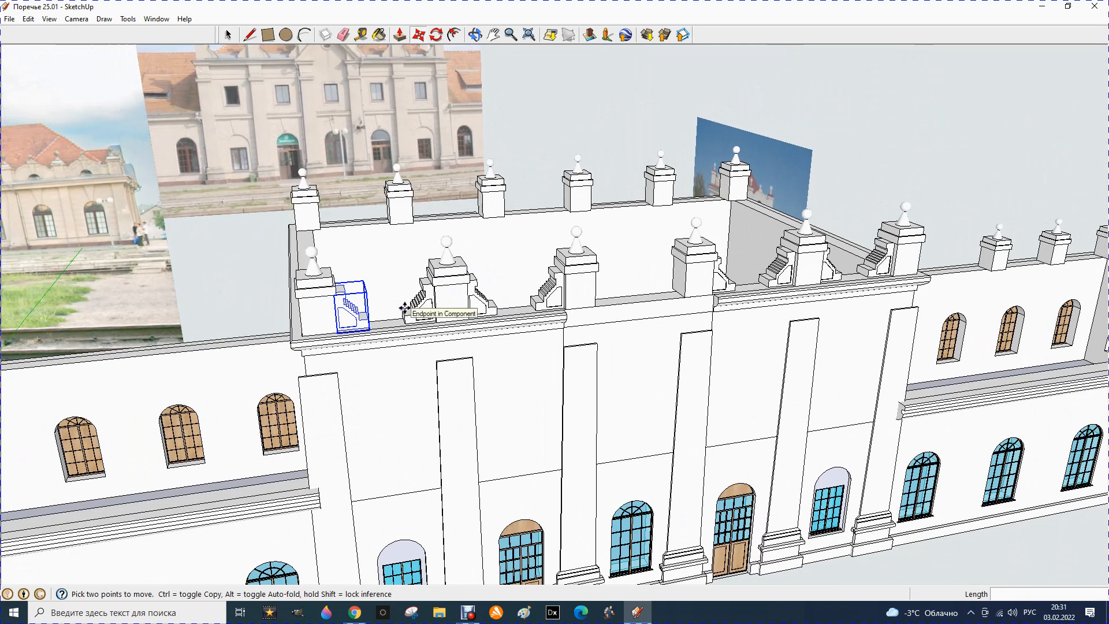
key(q)
scroll(406, 307, down, 2)
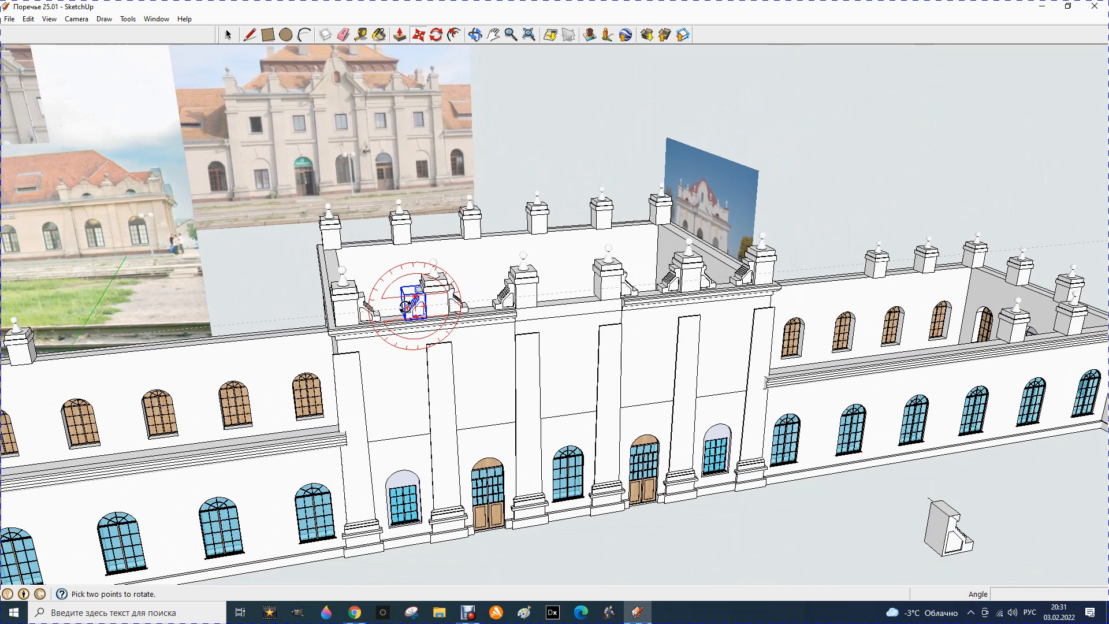
key(m)
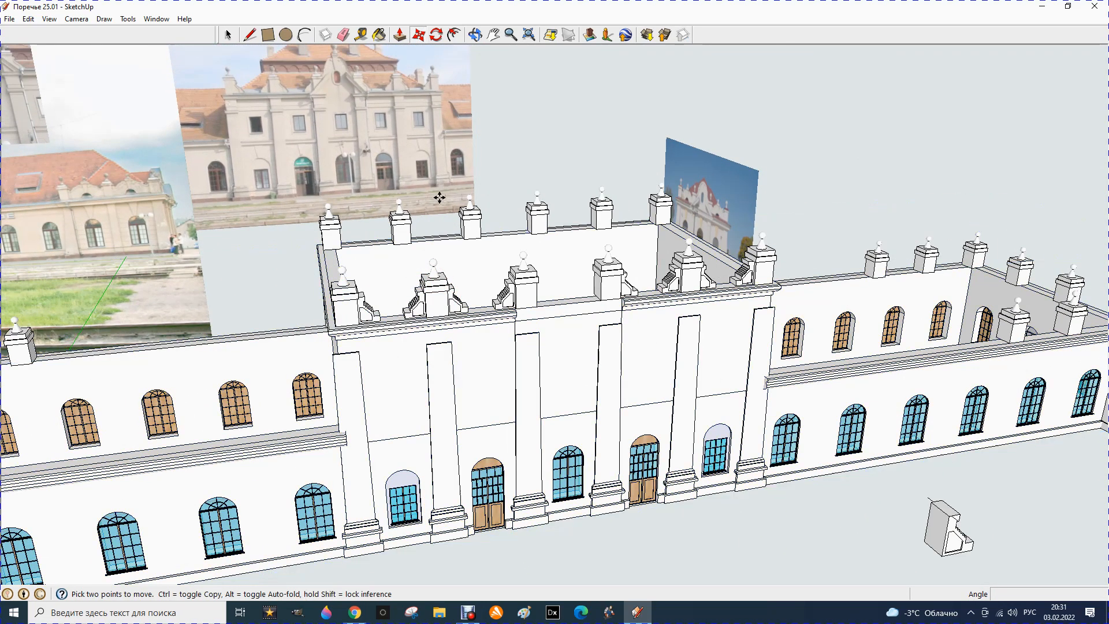
Copy the stepped component beside the facade's left corner post about 6119 mm out to the open space in front of the building.
click(476, 35)
drag(317, 270, 542, 431)
scroll(480, 404, up, 3)
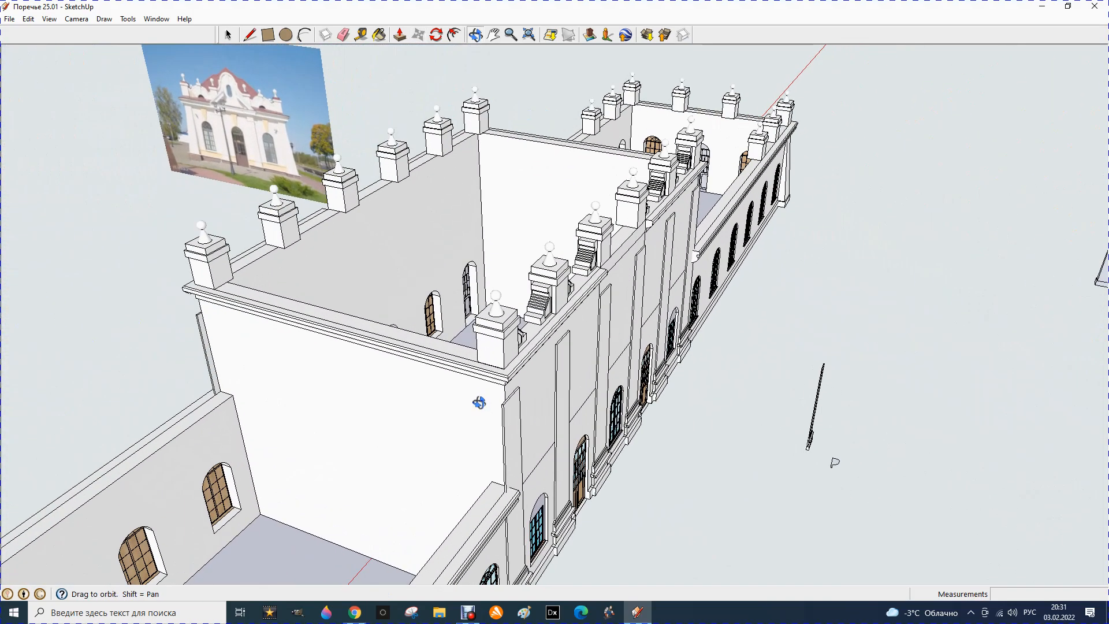
click(228, 35)
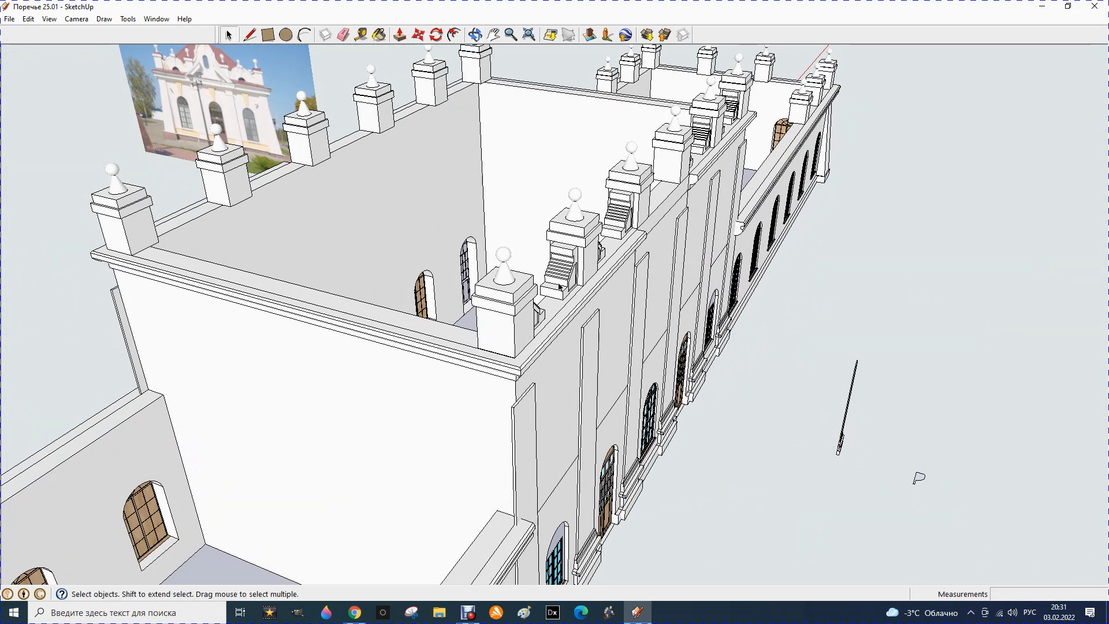
click(539, 317)
click(424, 35)
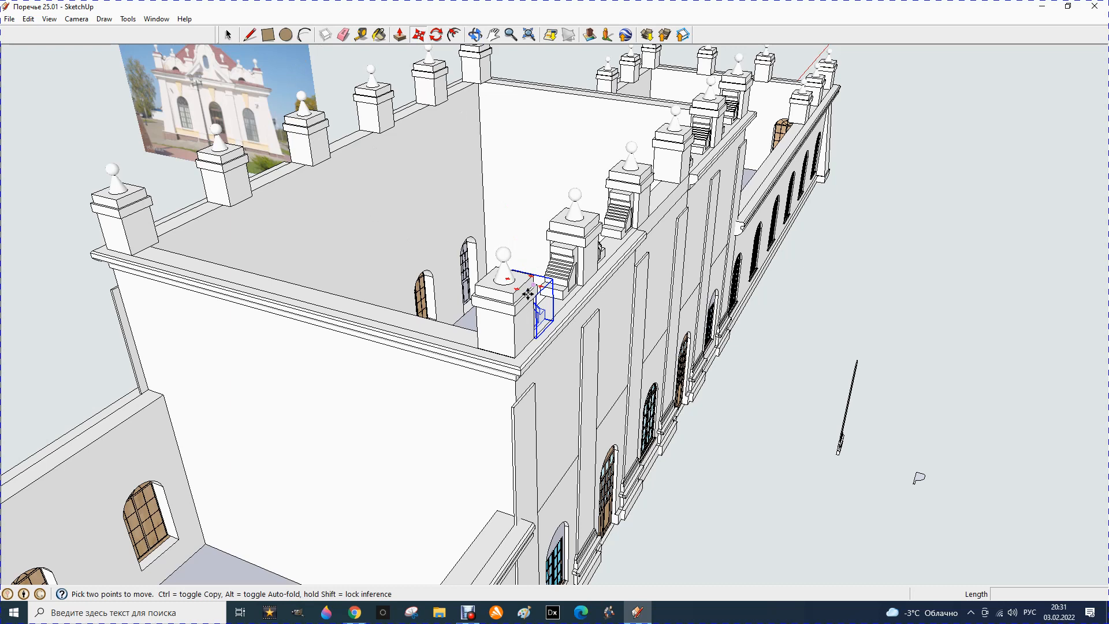
drag(536, 326, 779, 514)
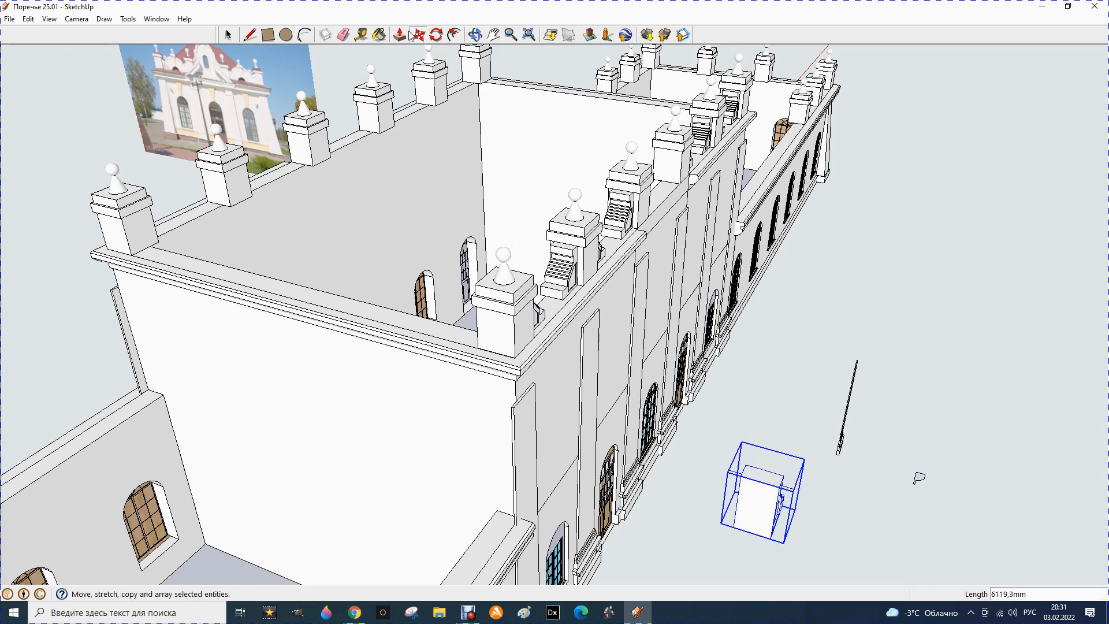
Rotate the loose stepped copy in front of the building 90 degrees about the vertical axis through its lower corner.
click(437, 35)
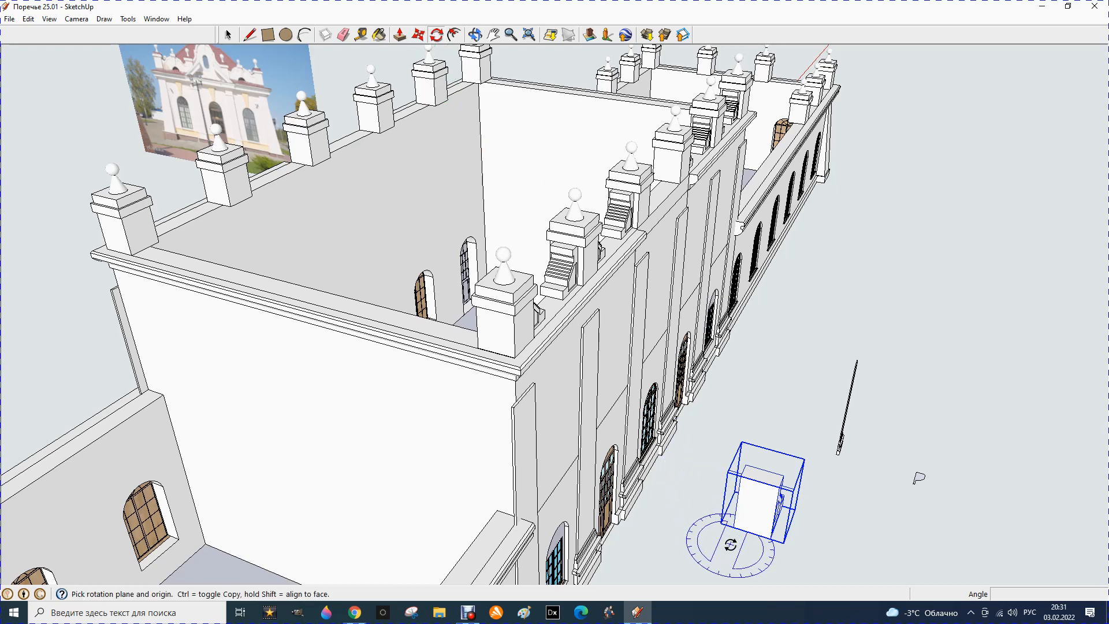
click(735, 526)
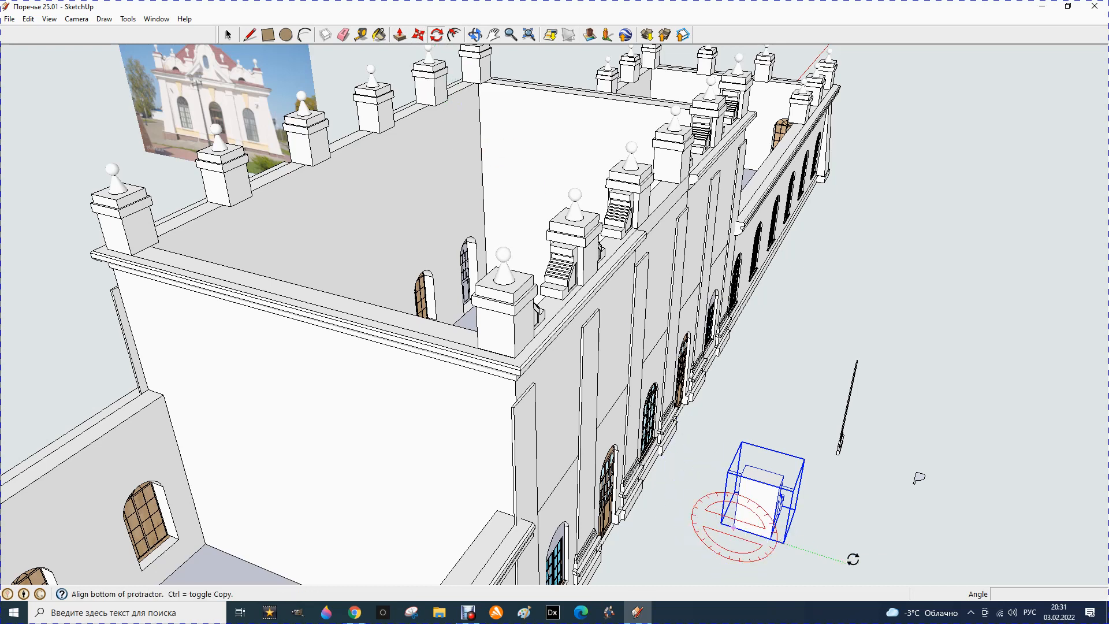
click(854, 559)
key(Escape)
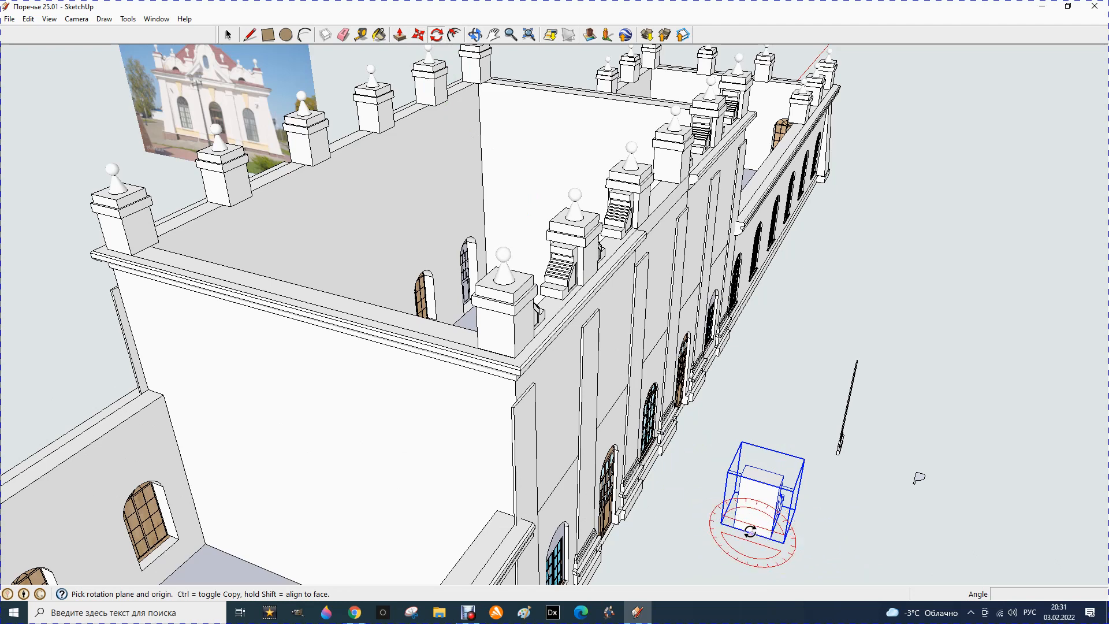
click(734, 527)
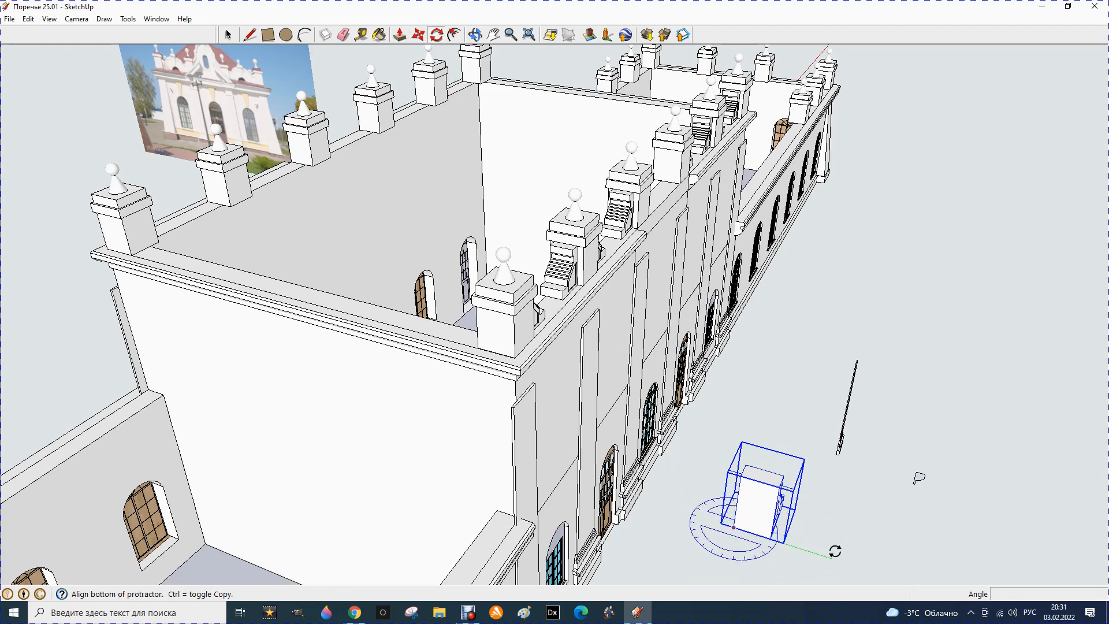
click(836, 551)
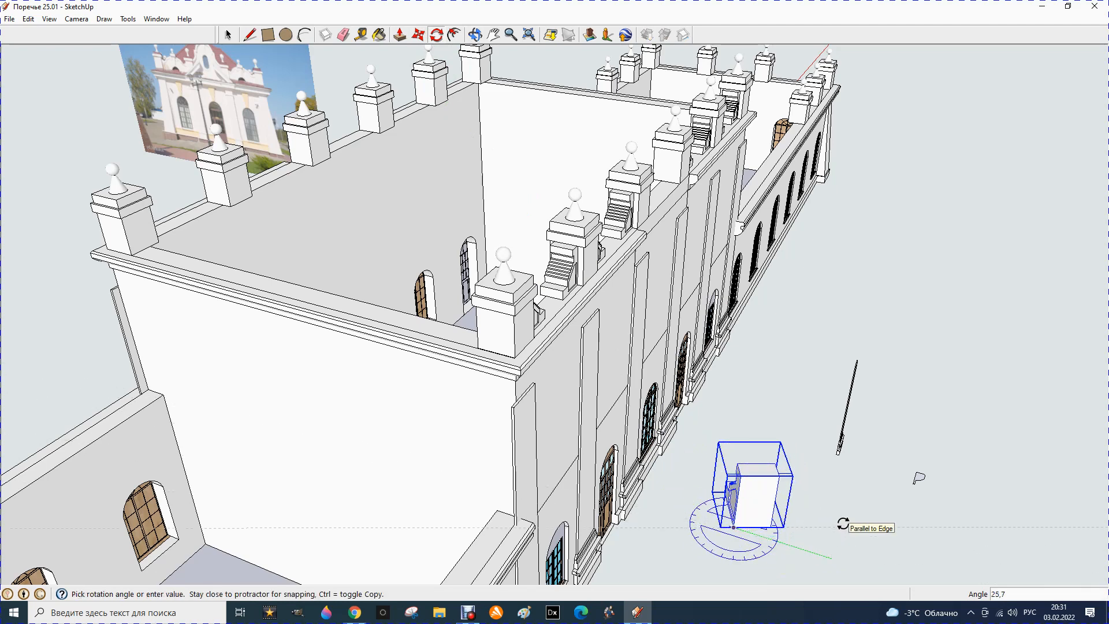
click(843, 523)
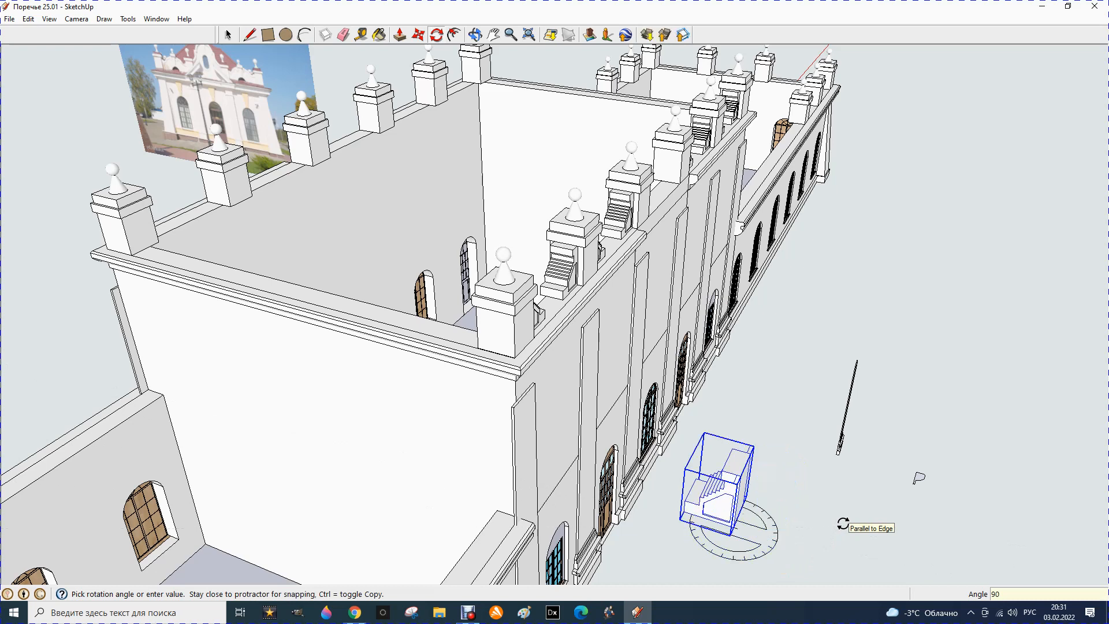
Move the rotated stepped copy onto the side parapet, fitting it under the cap against the left corner post's inner side.
click(419, 35)
click(728, 487)
scroll(456, 326, up, 2)
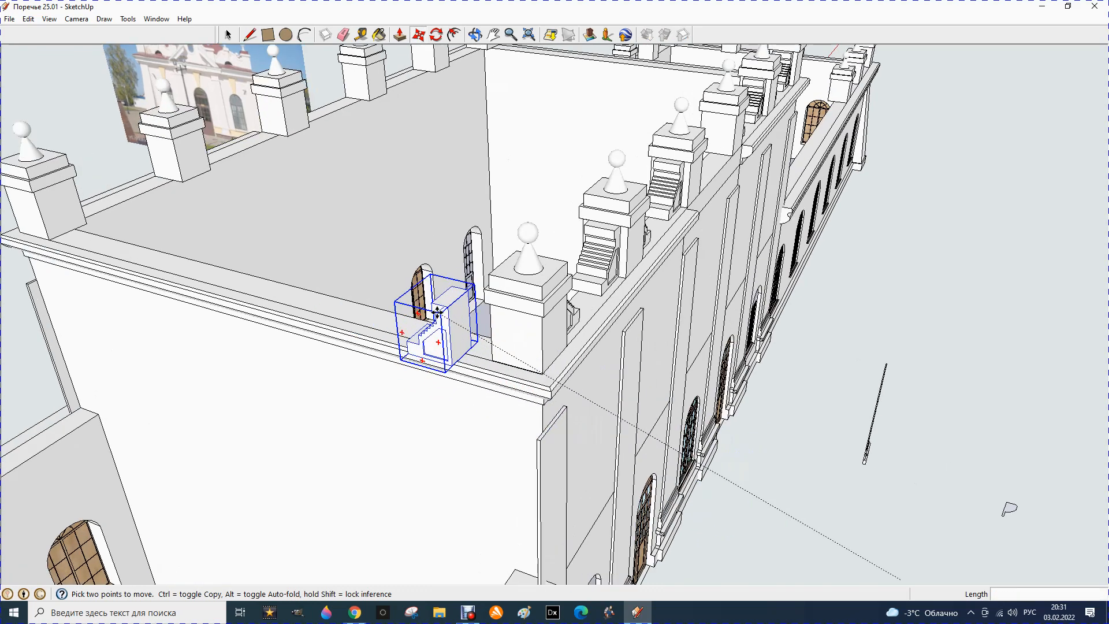
scroll(437, 312, up, 3)
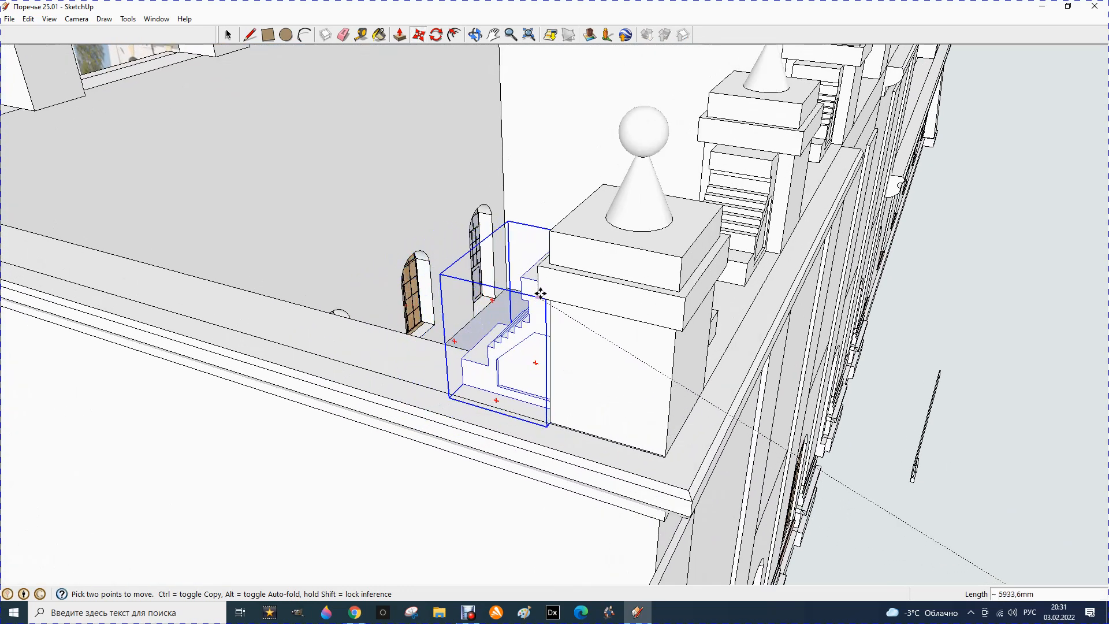
click(540, 293)
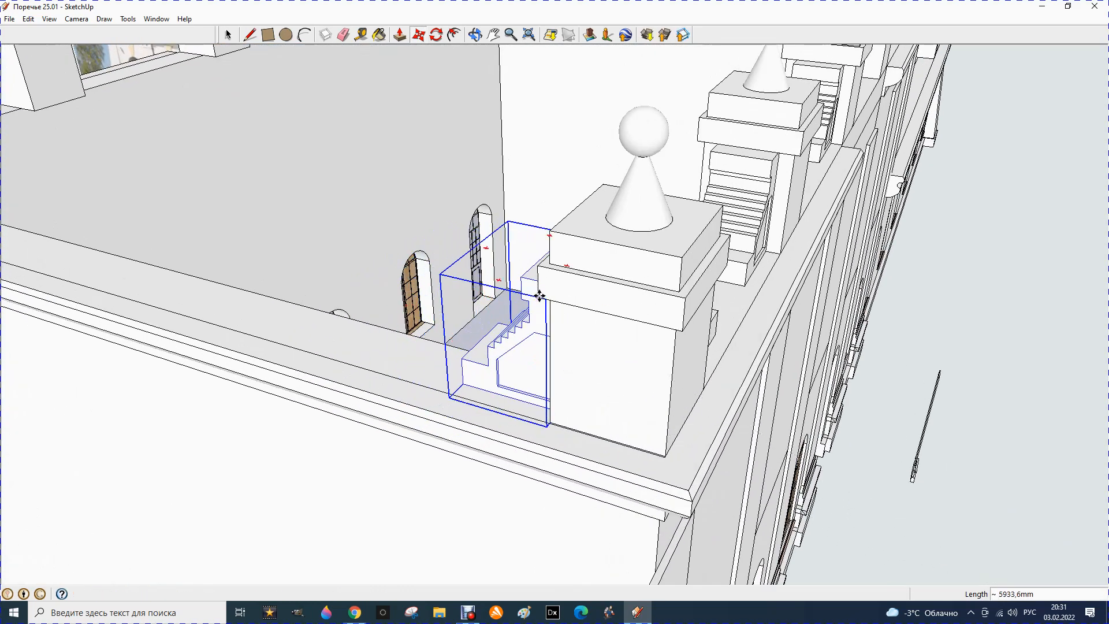
scroll(449, 288, down, 3)
click(231, 35)
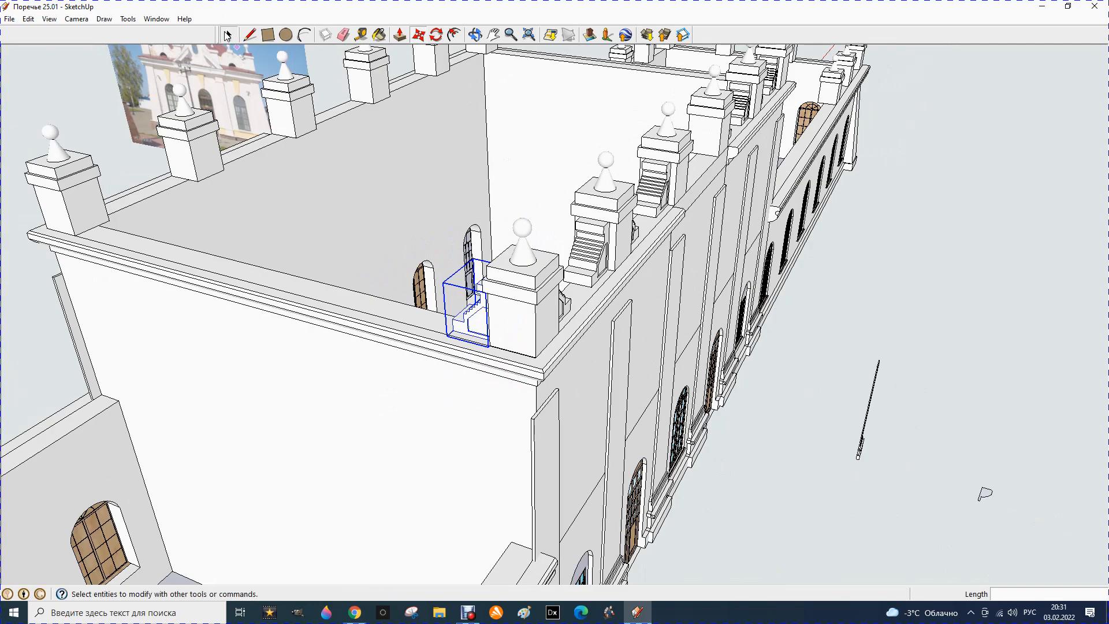
Copy the rotated stepped component from the left side parapet across the central block to beside the right corner post.
click(784, 383)
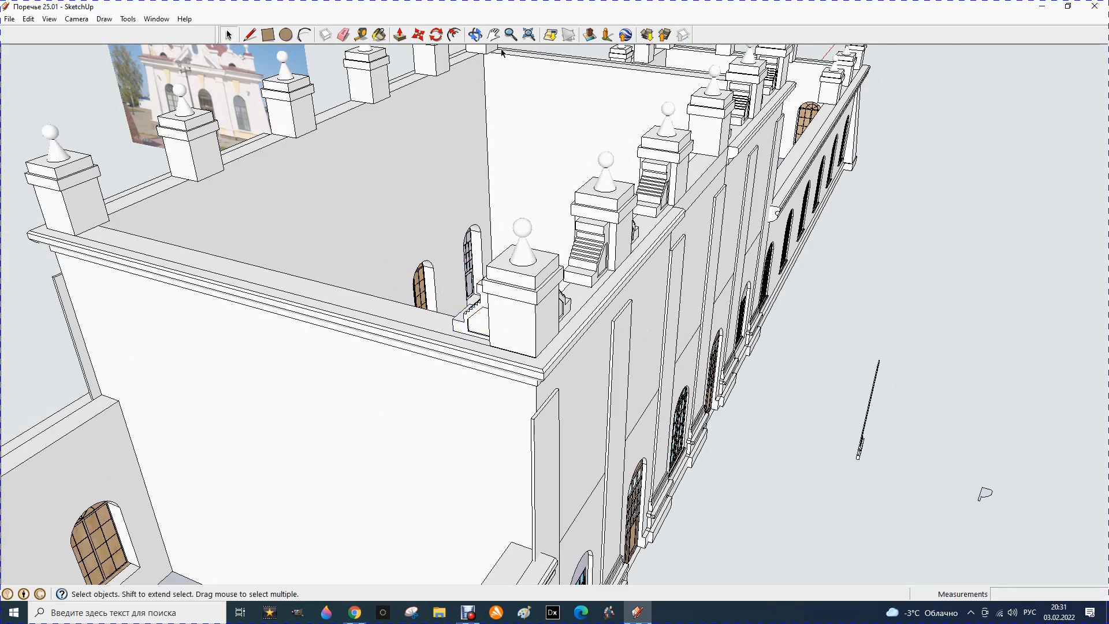
click(474, 35)
drag(777, 434, 722, 612)
drag(489, 463, 272, 405)
drag(824, 355, 501, 365)
drag(730, 436, 589, 466)
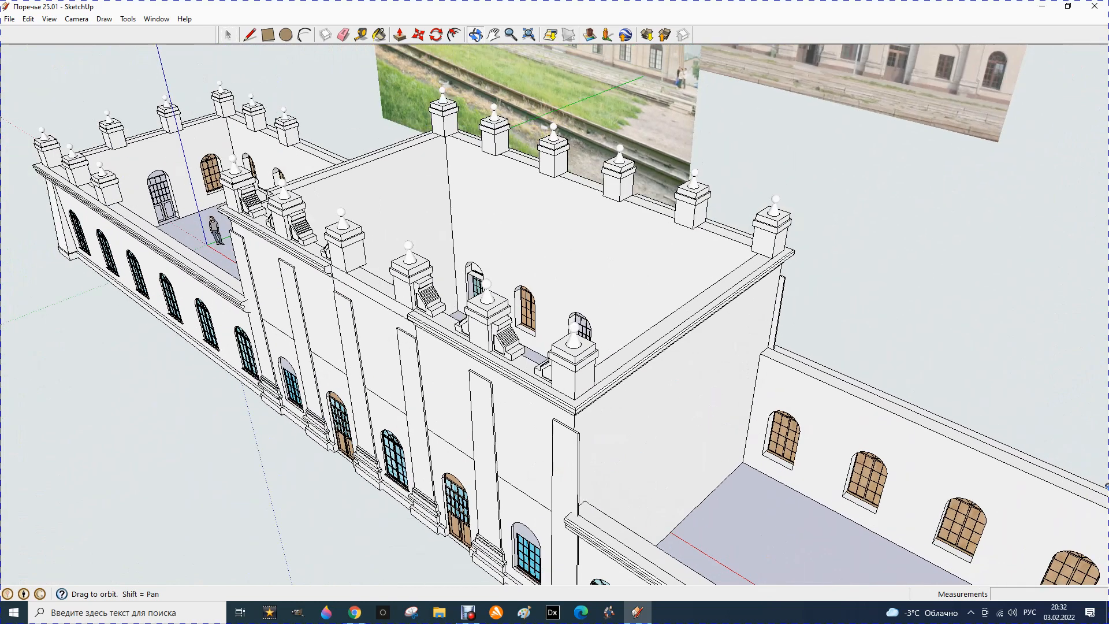
scroll(261, 220, up, 6)
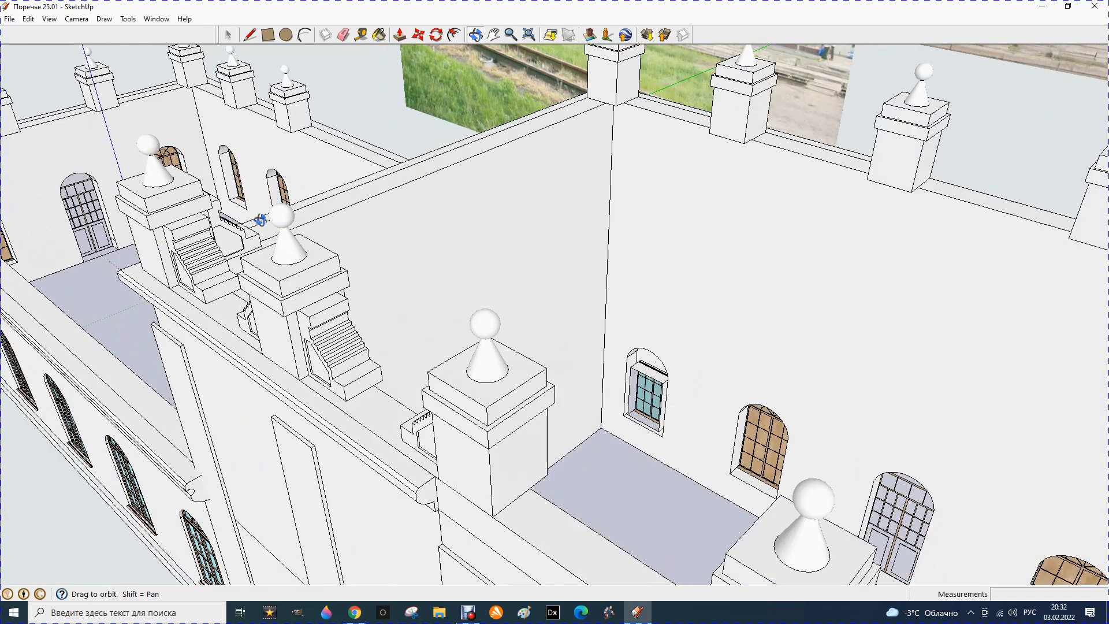
click(227, 36)
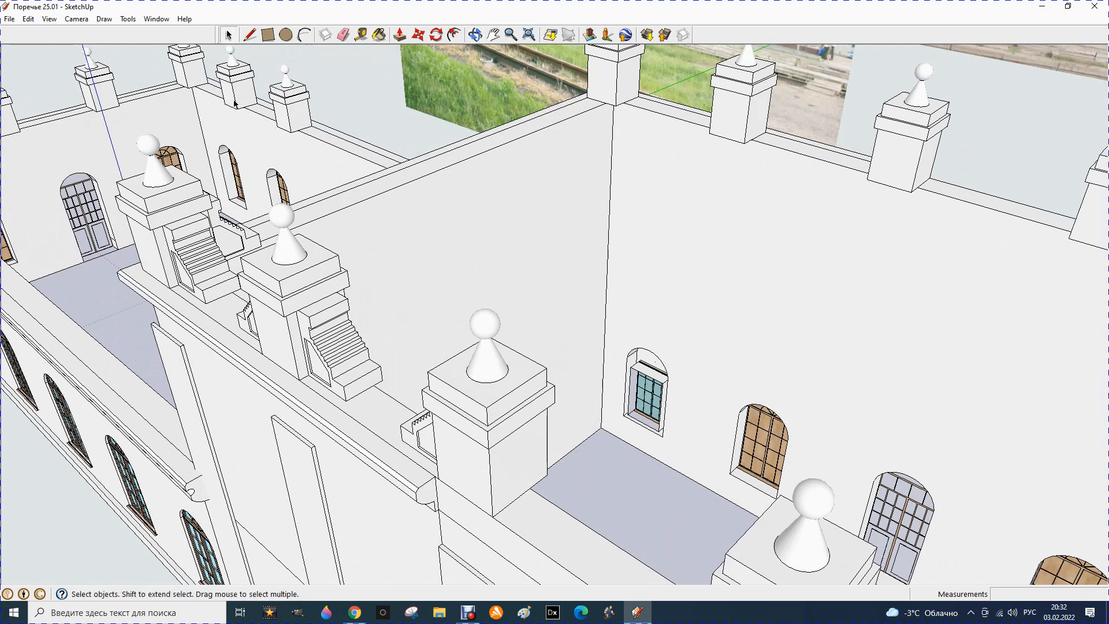
click(240, 237)
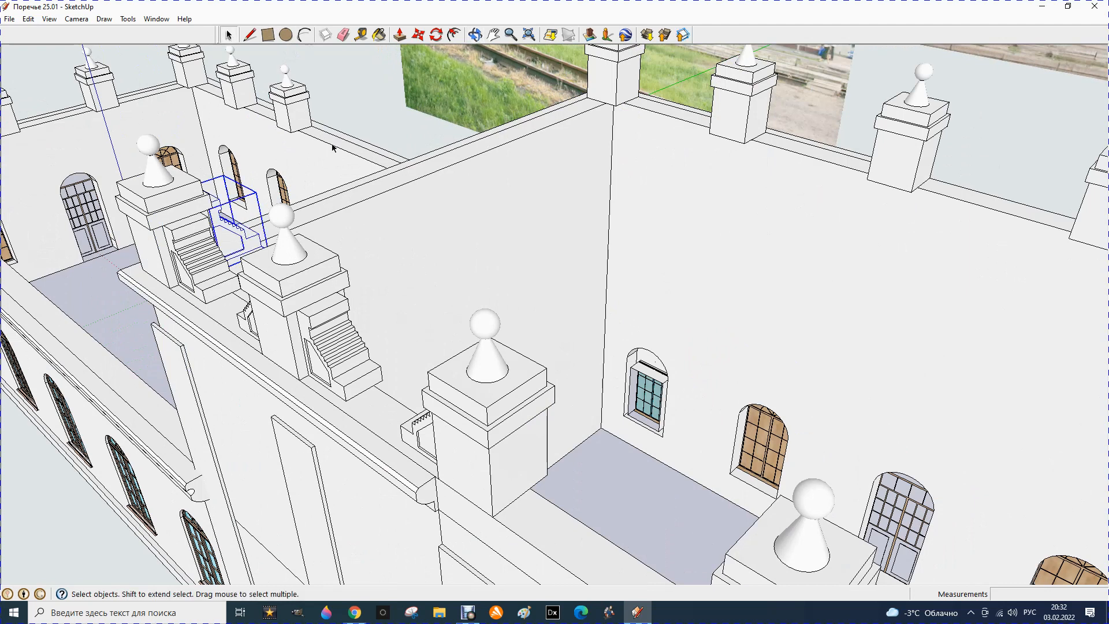
click(419, 35)
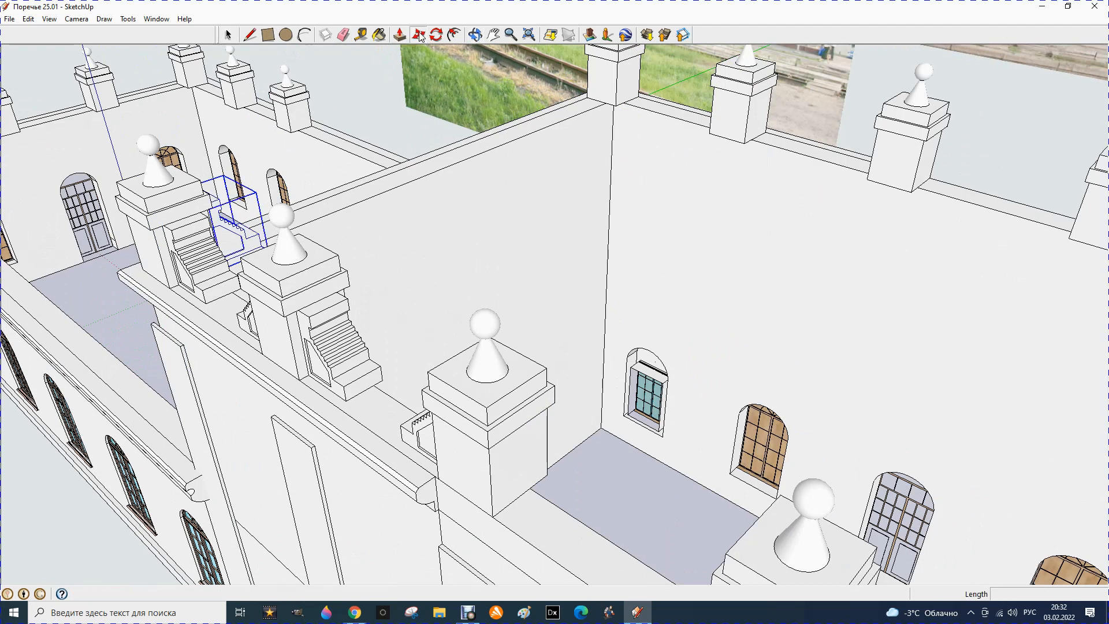
key(ctrl)
click(248, 242)
scroll(248, 241, down, 5)
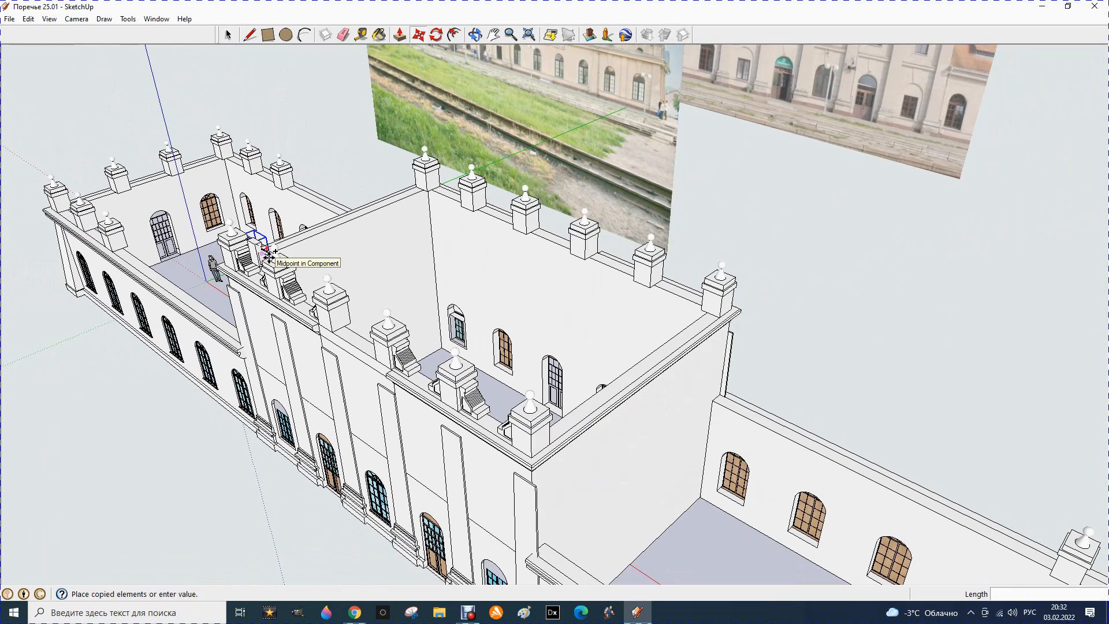
click(585, 430)
scroll(585, 431, up, 8)
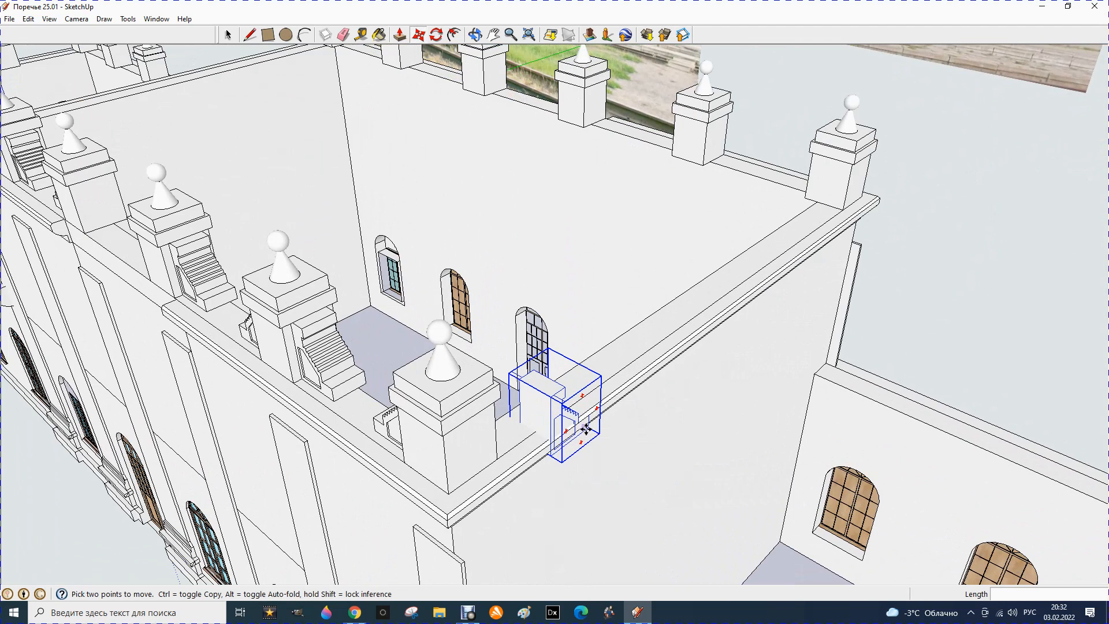
Move the copied stepped component onto the right side parapet, fitting it against the right corner post's inner side.
click(539, 370)
click(376, 357)
click(228, 35)
click(216, 67)
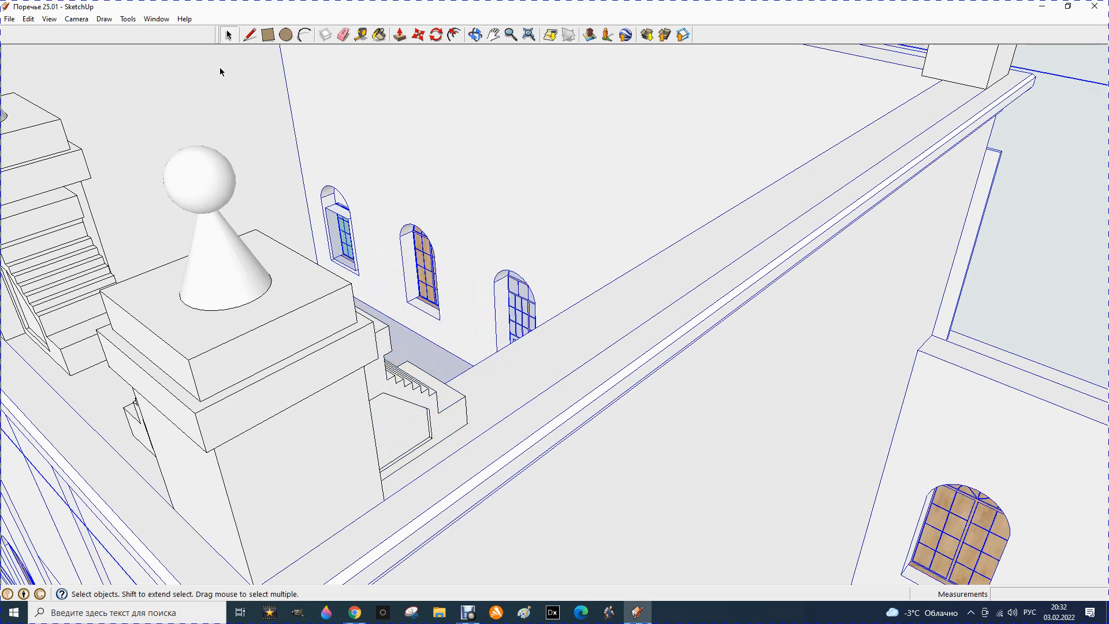
click(479, 34)
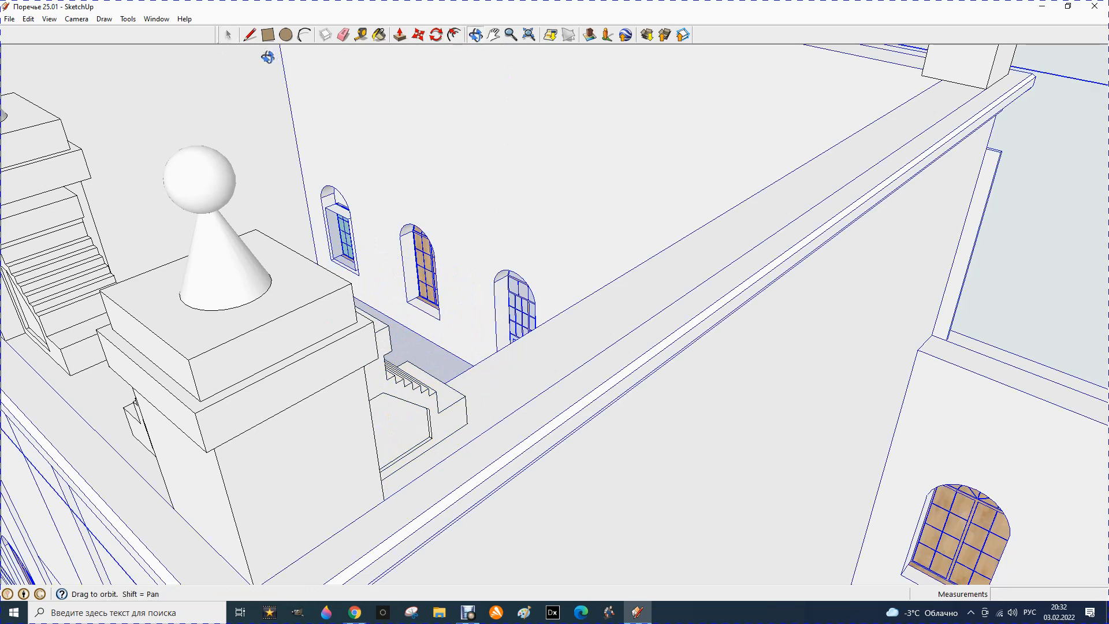
click(231, 36)
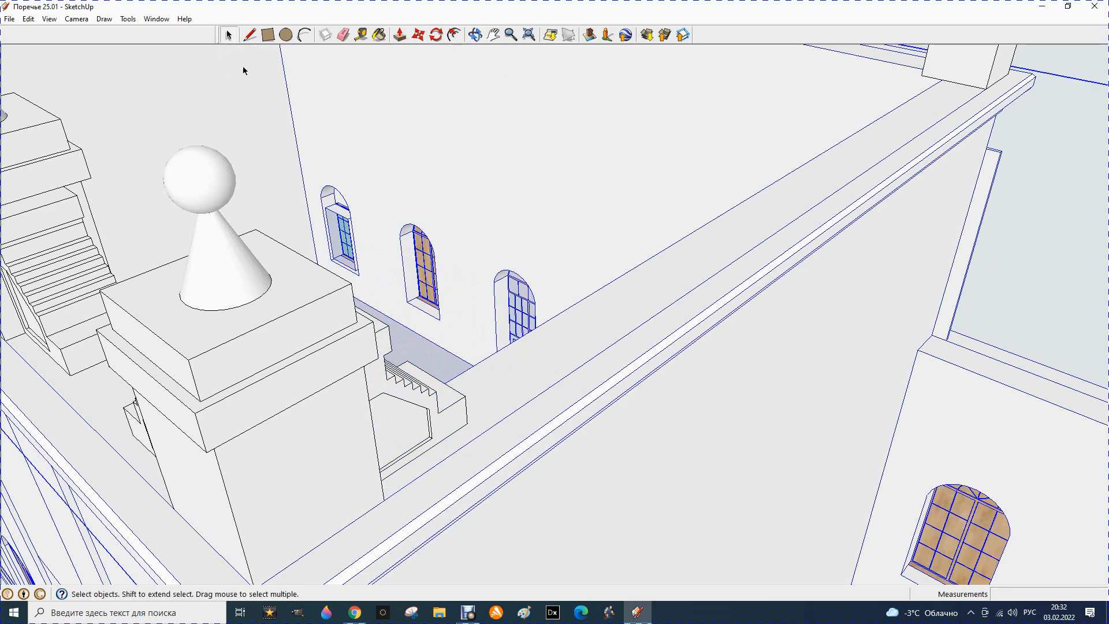
key(Page_Down)
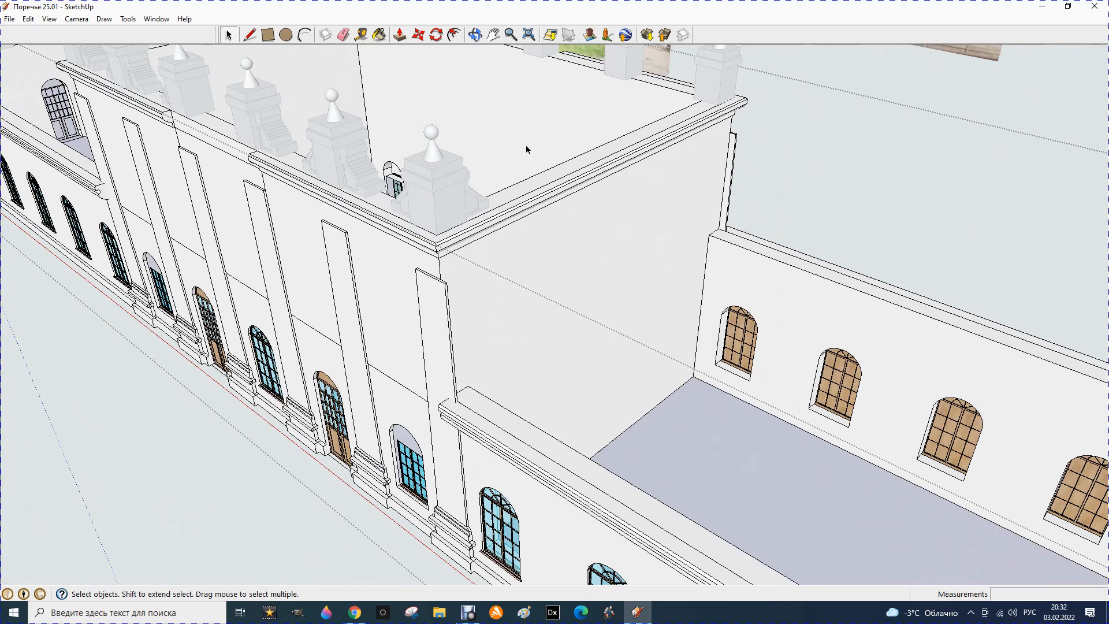
scroll(540, 165, down, 2)
scroll(193, 341, down, 1)
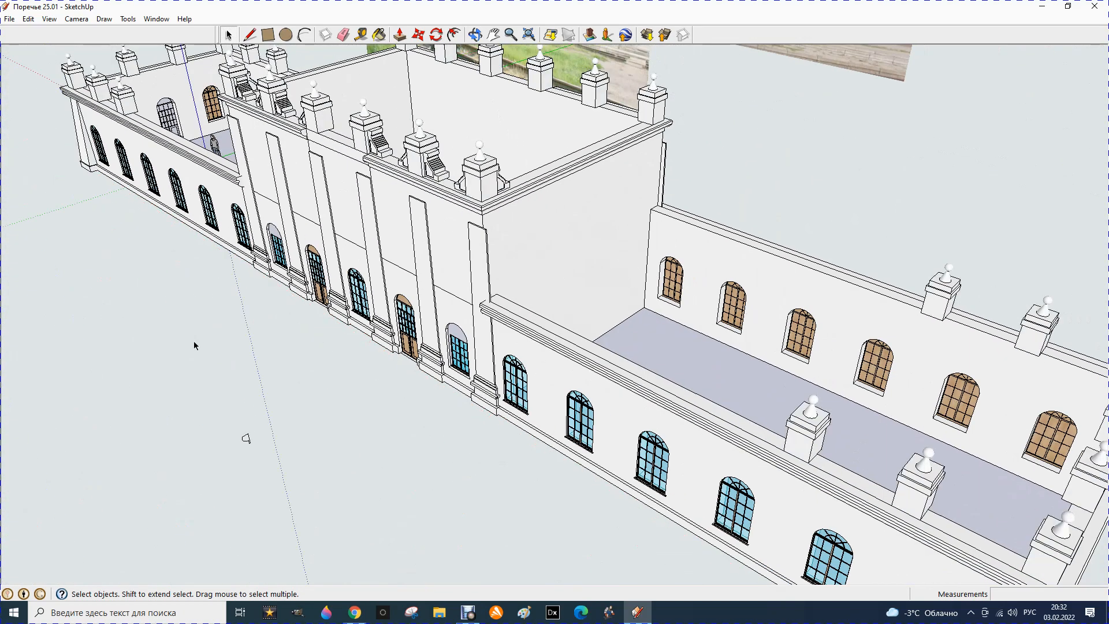
Move the loose stepped component in front of the facade about 37872 mm away, beside the spare parts in the open area.
scroll(193, 340, down, 3)
click(475, 34)
drag(255, 365, 272, 405)
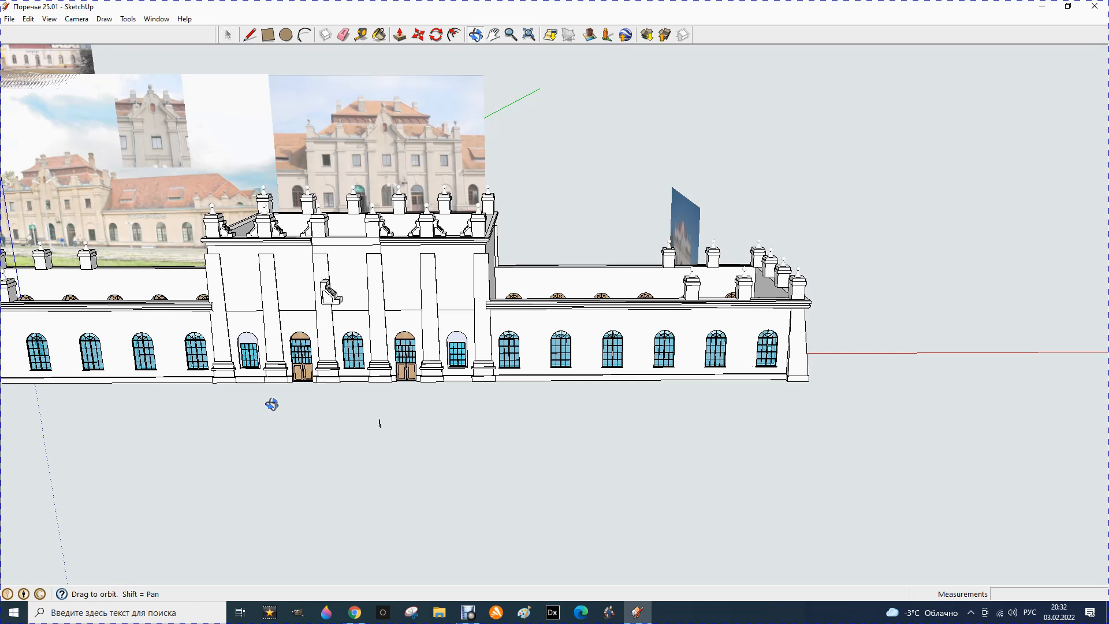
drag(273, 396, 301, 346)
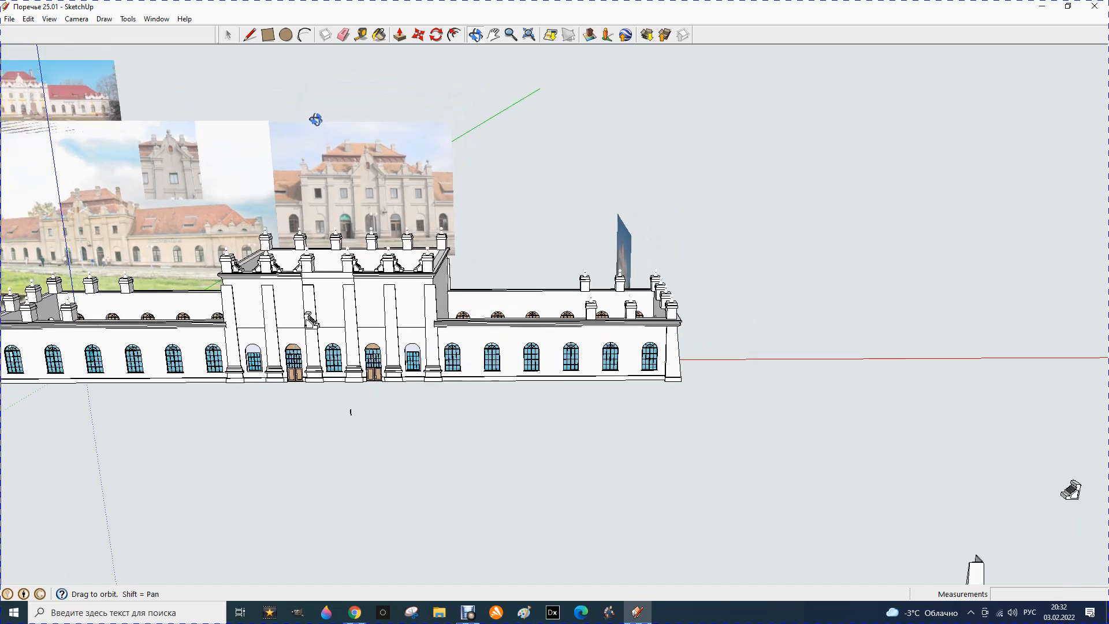
click(233, 35)
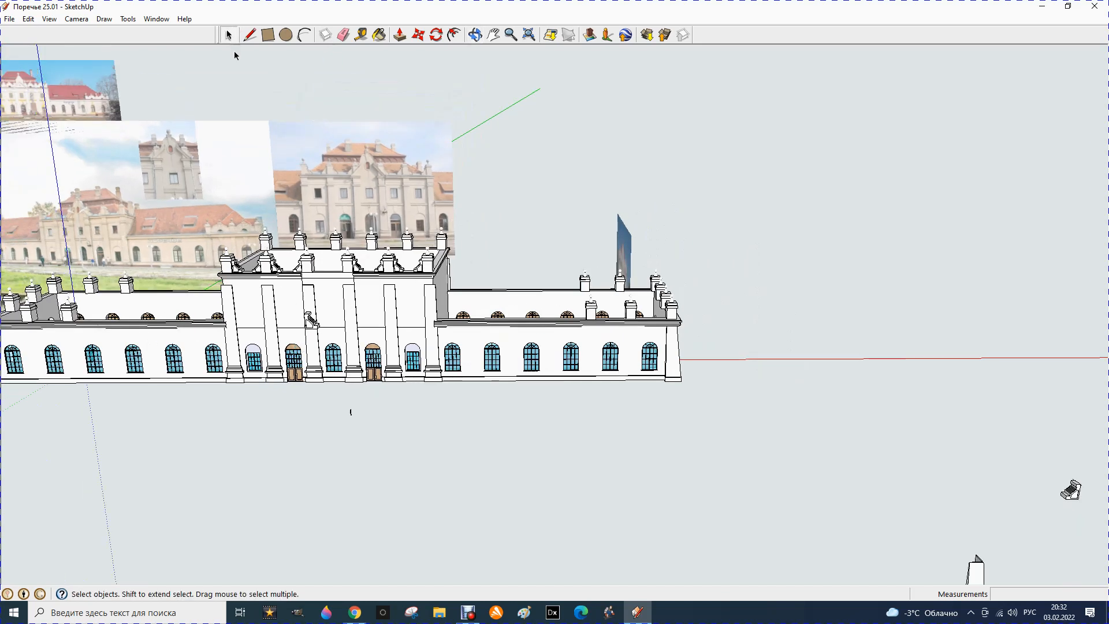
click(418, 34)
click(313, 327)
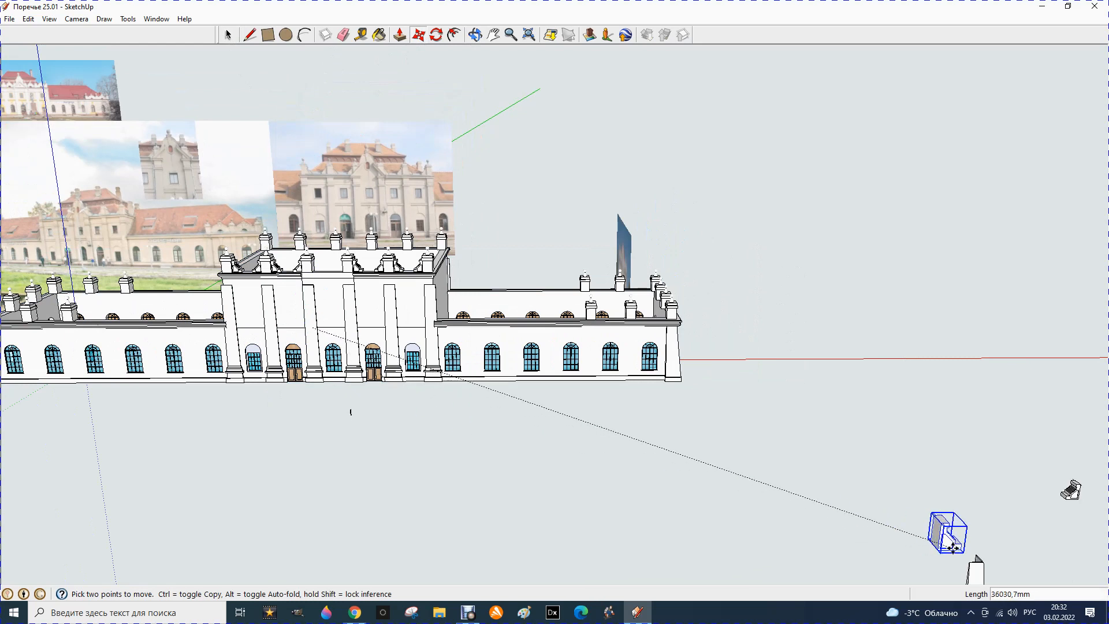
click(1019, 540)
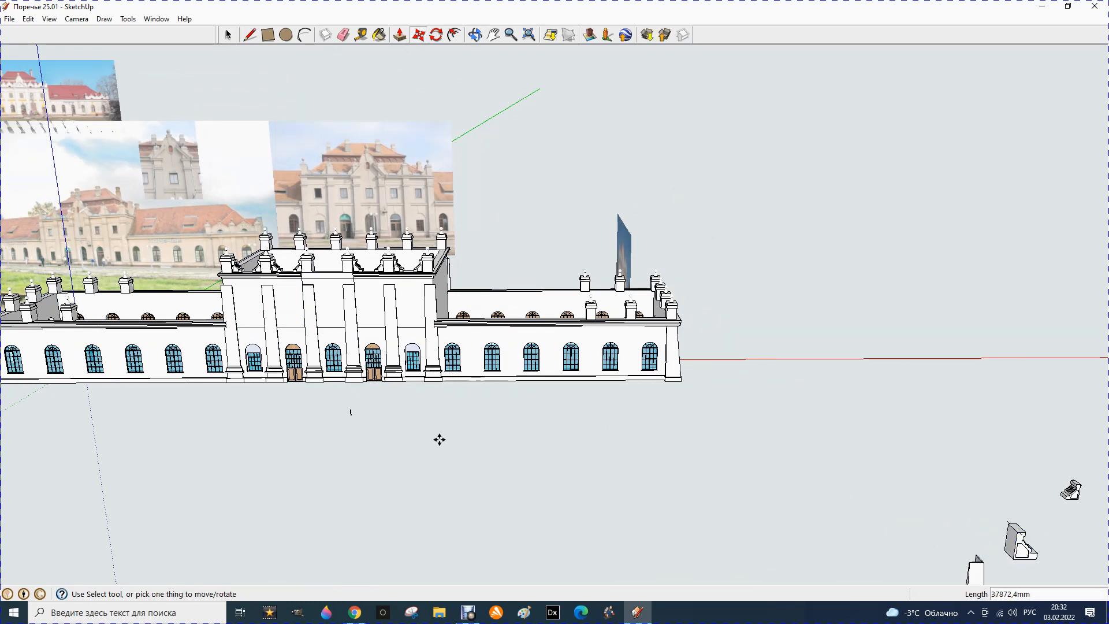
Compare the modeled facade, its parapet posts and side wings with the reference photos behind the building.
scroll(349, 426, up, 1)
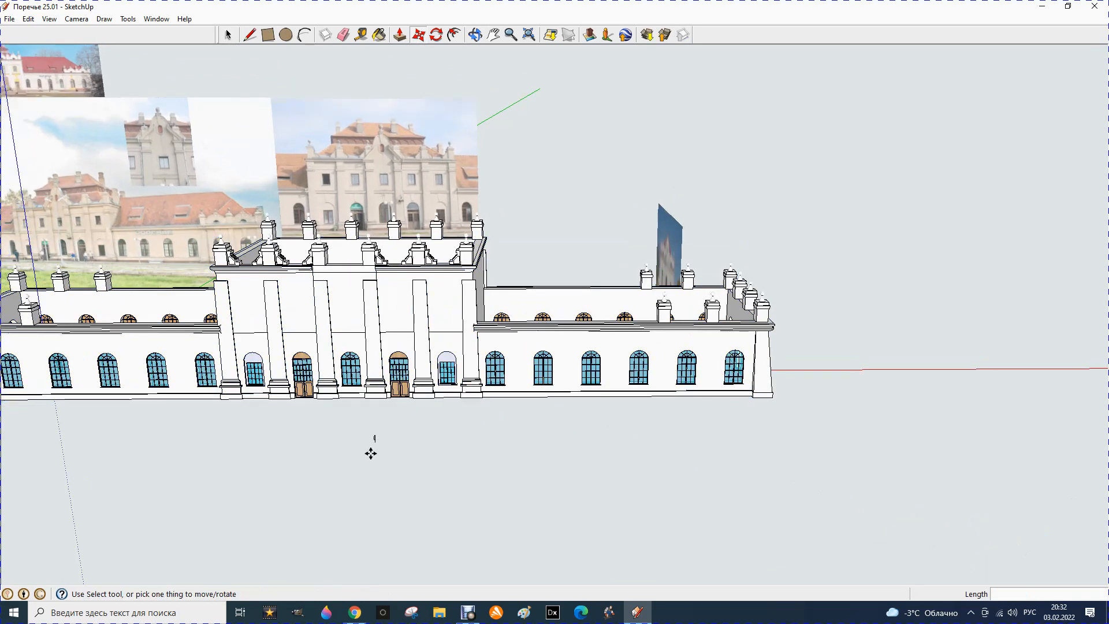
scroll(358, 441, down, 2)
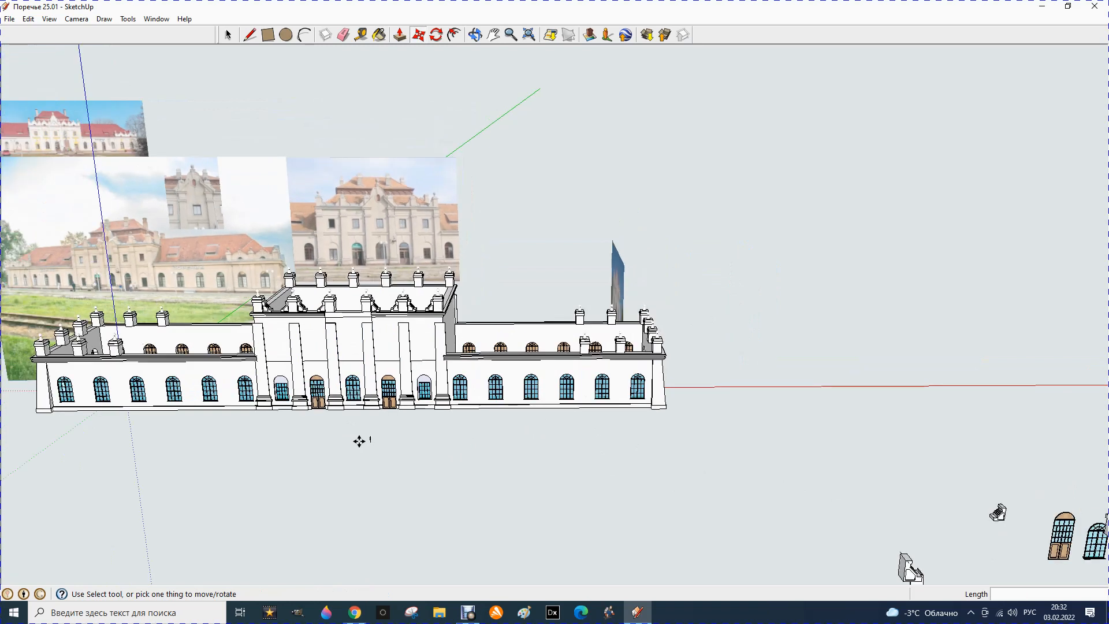
click(475, 34)
mouse_move(707, 261)
mouse_down()
mouse_move(719, 275)
mouse_move(693, 275)
mouse_up()
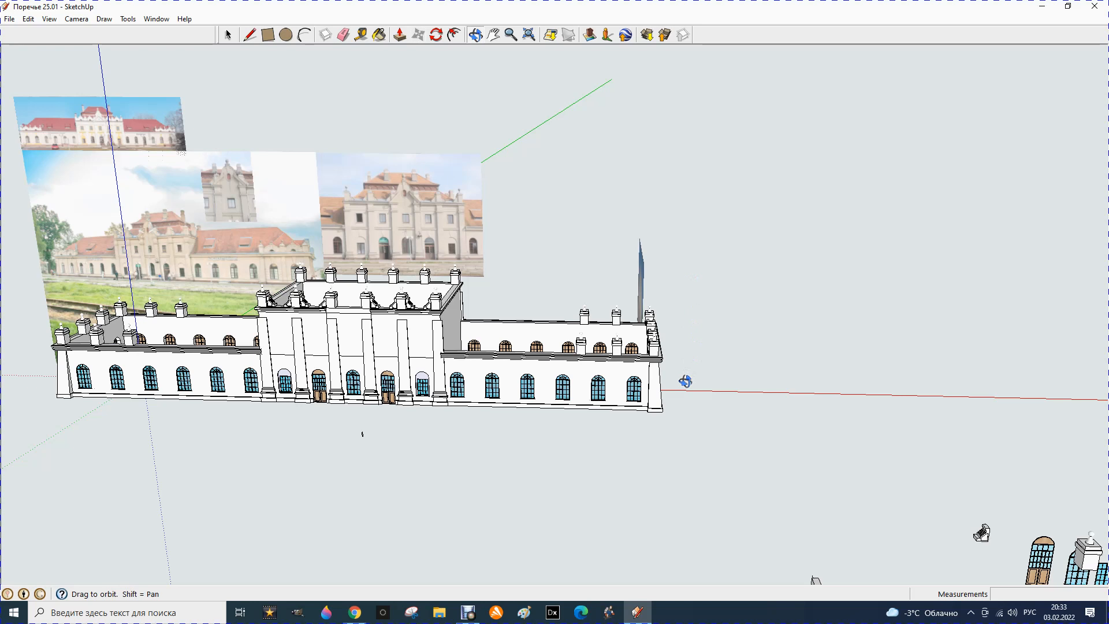
scroll(599, 419, up, 2)
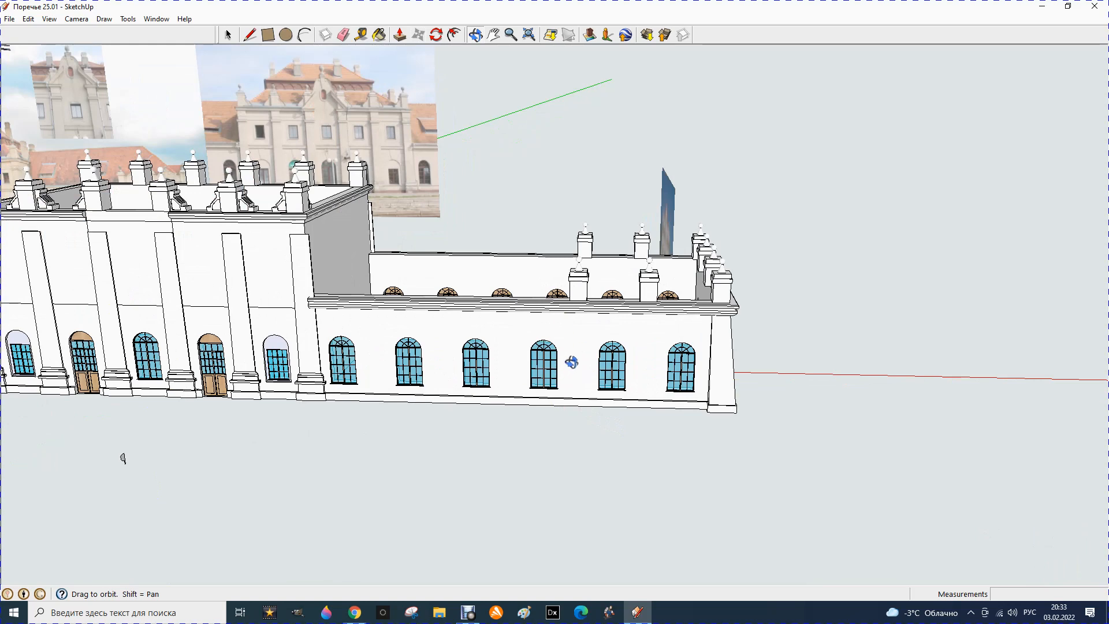
scroll(607, 372, down, 3)
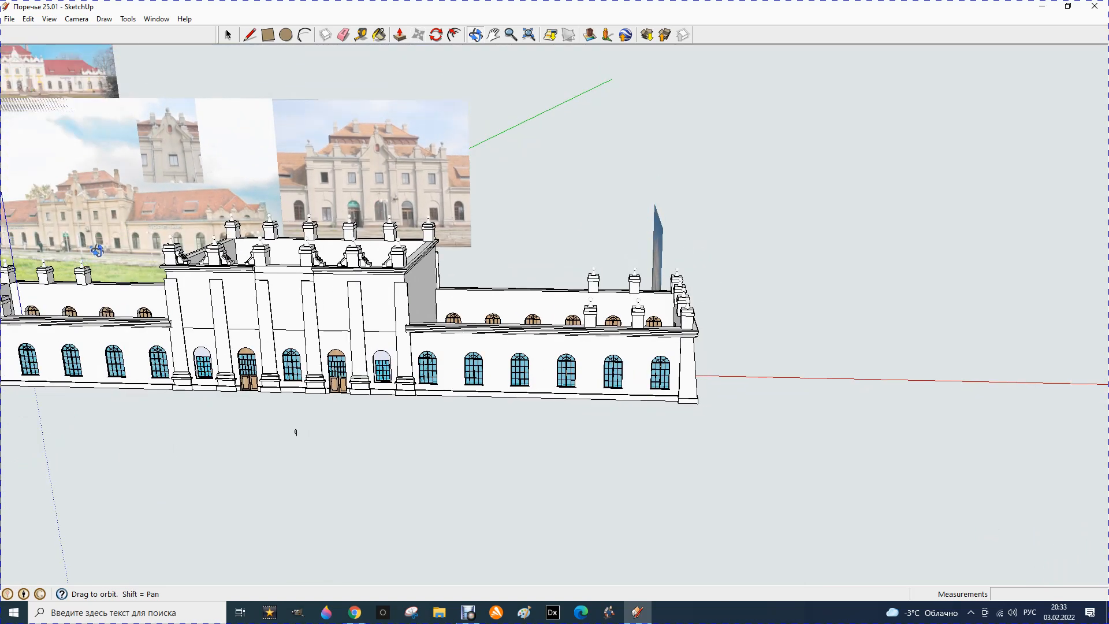
scroll(98, 250, up, 5)
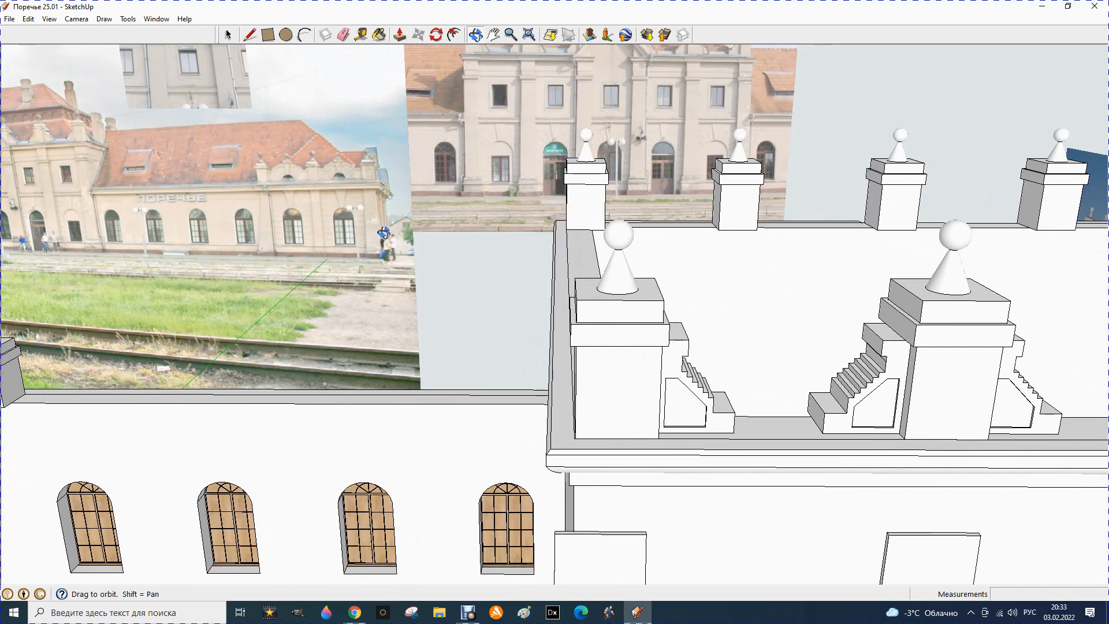
scroll(307, 225, down, 5)
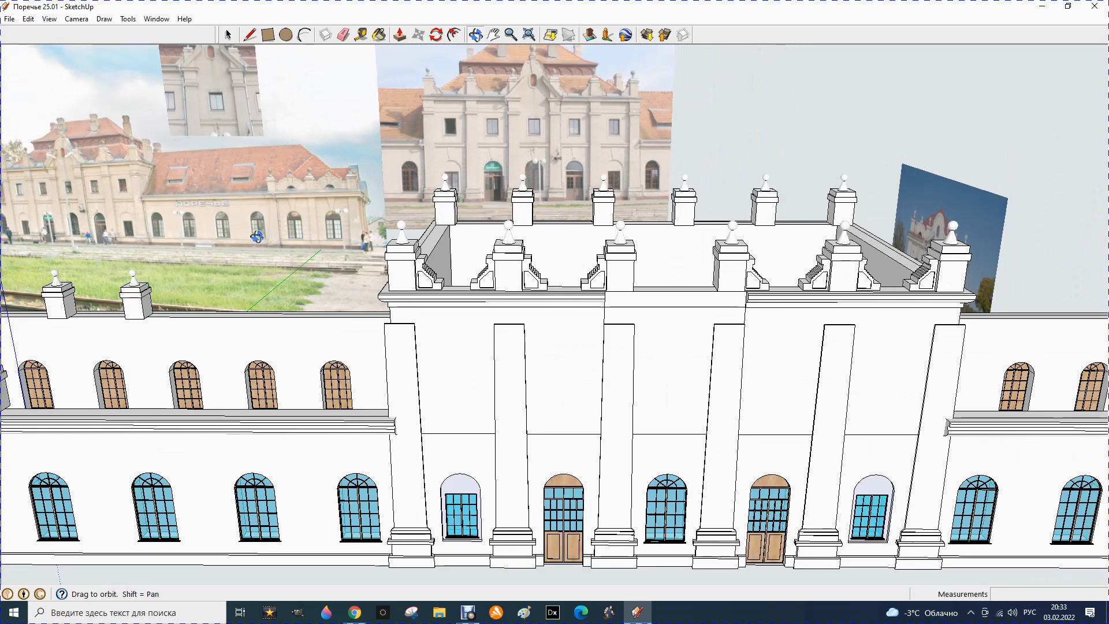
scroll(263, 233, down, 6)
scroll(797, 352, up, 2)
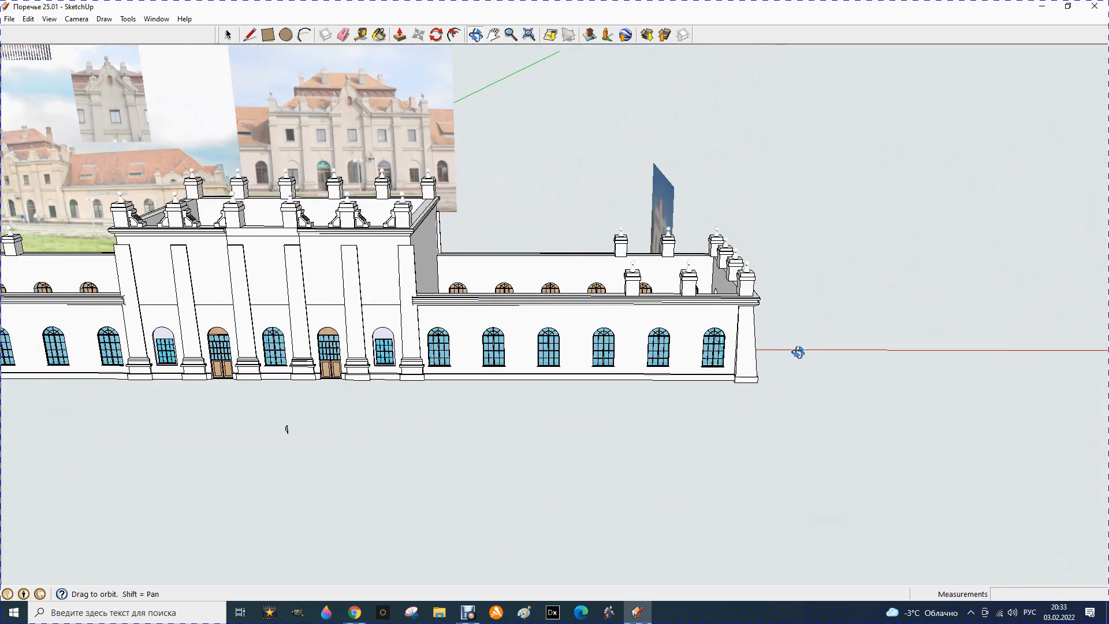
Place a vertical guide 1900 mm from the right edge of the right wing's fourth window, at the fifth window's left edge.
scroll(779, 367, up, 1)
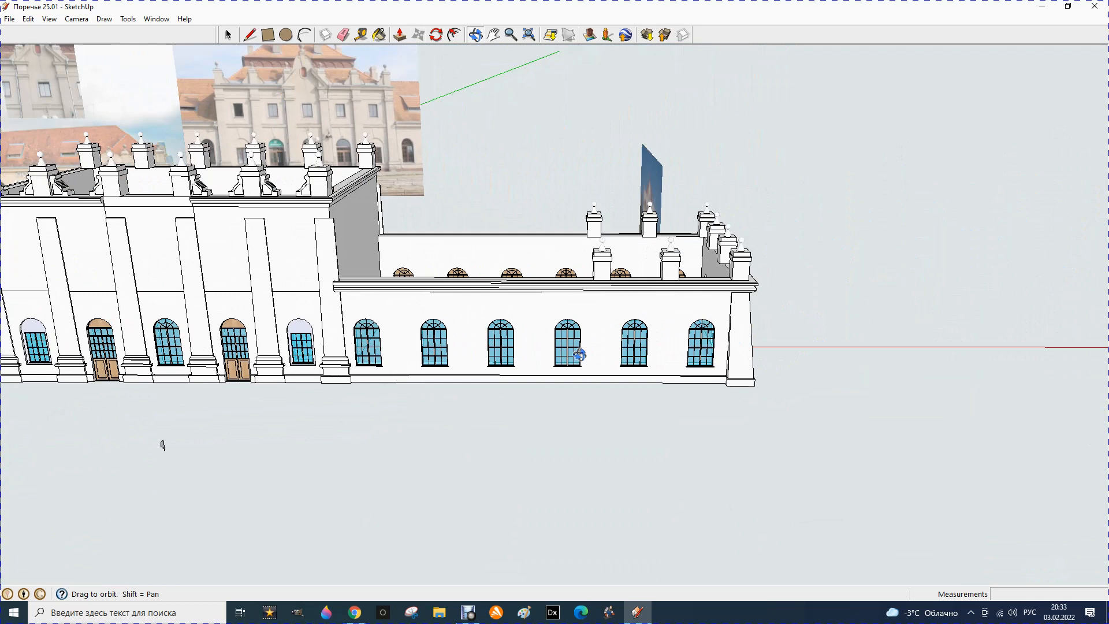
scroll(621, 368, up, 3)
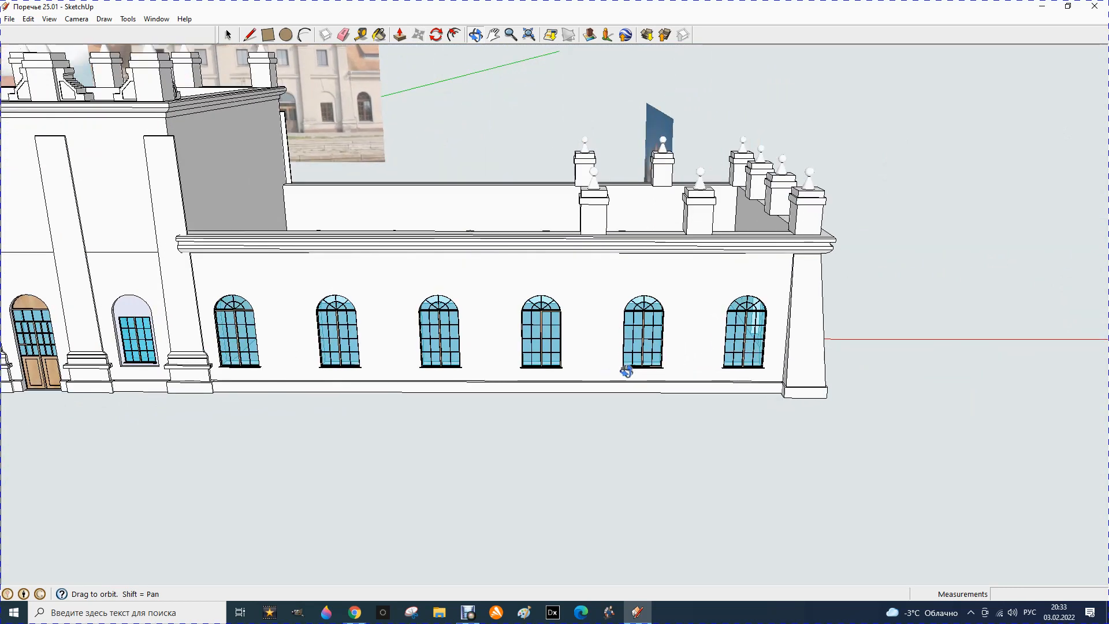
scroll(602, 382, up, 1)
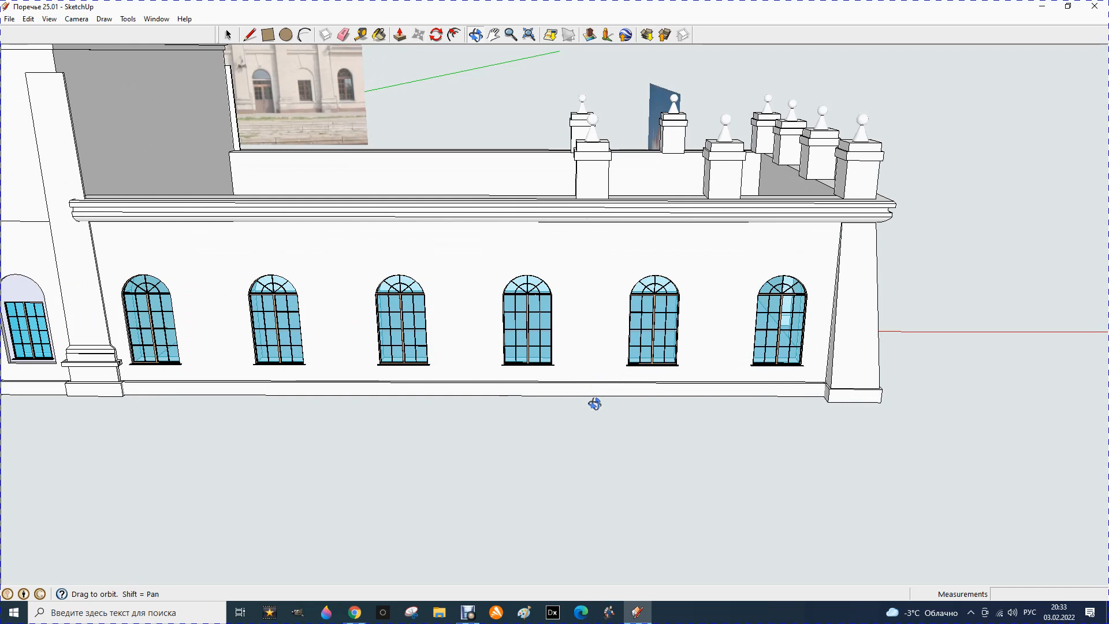
scroll(595, 403, up, 1)
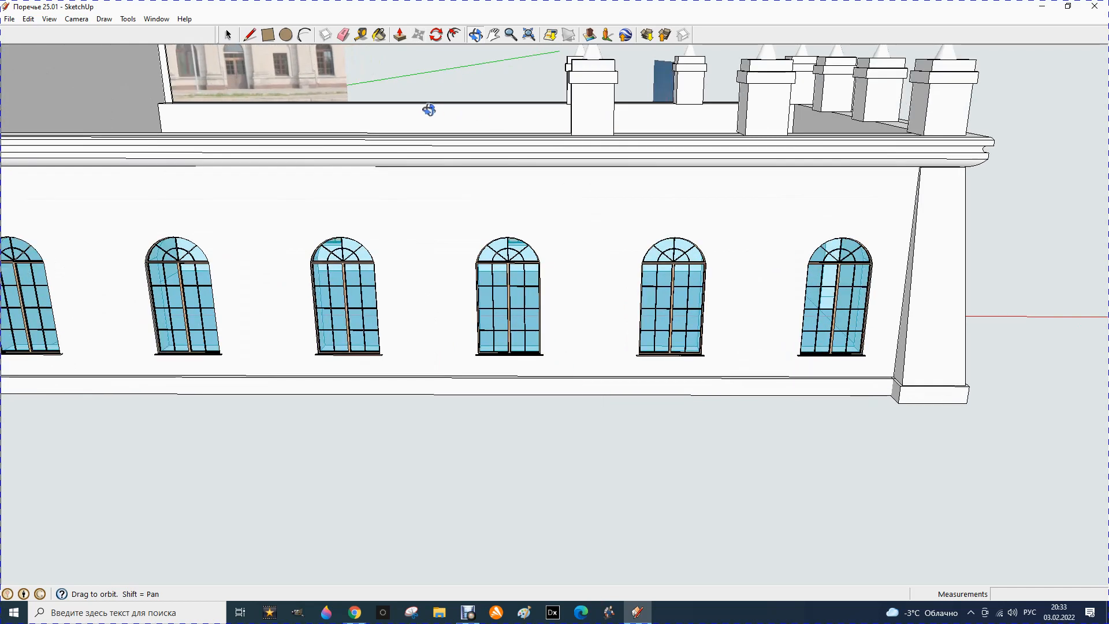
click(360, 35)
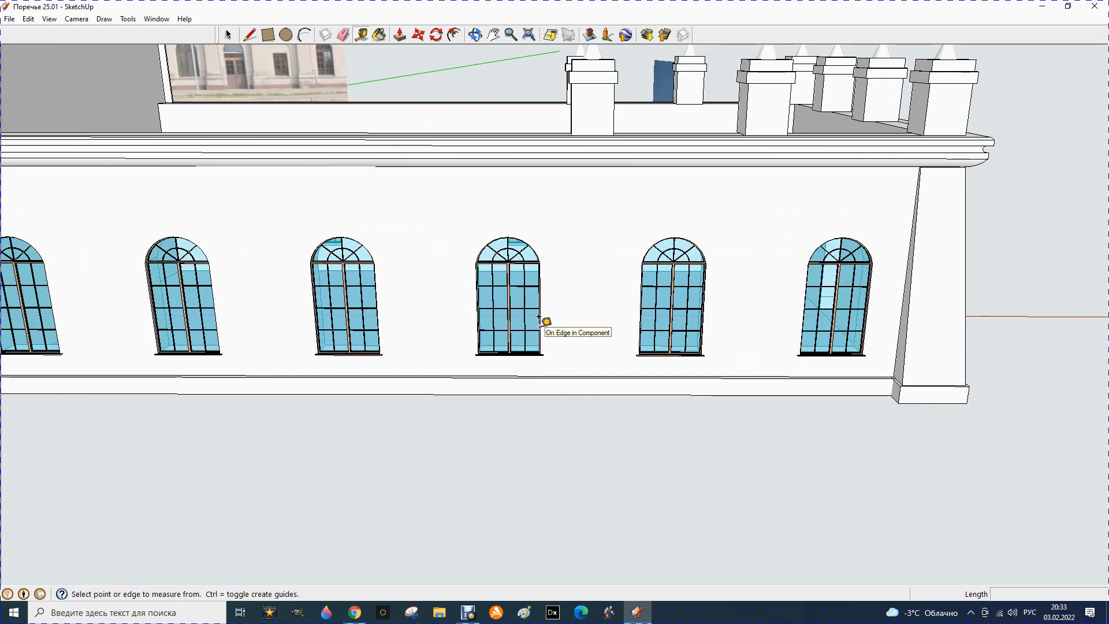
click(540, 324)
click(640, 319)
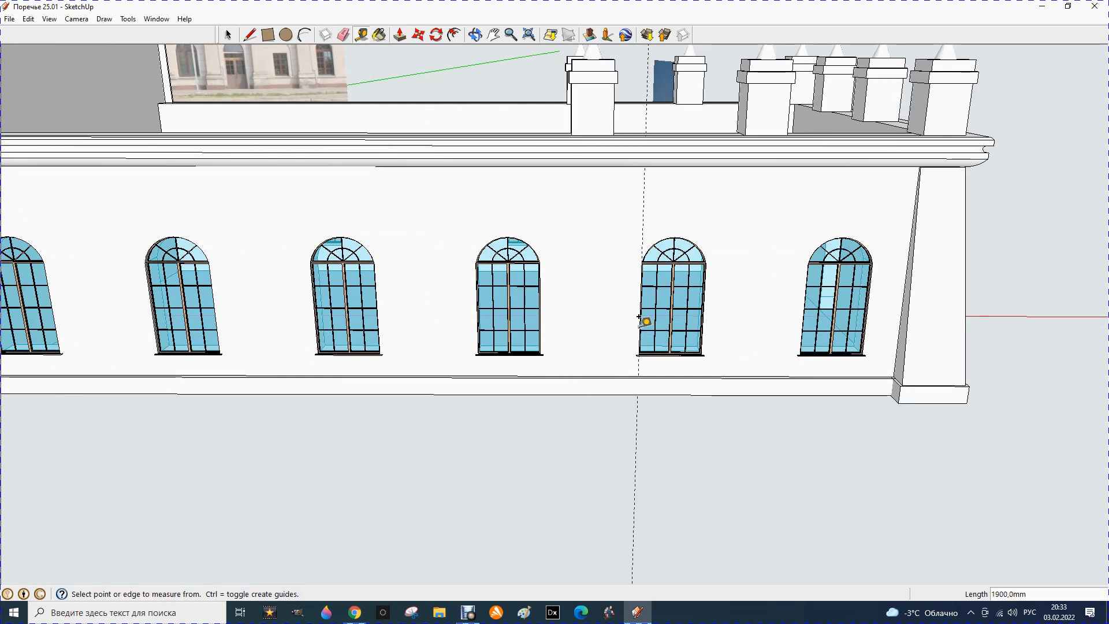
Place a vertical guide on the wall midway between the two neighbouring windows, offset from the existing guide at the windowsill's end.
click(637, 364)
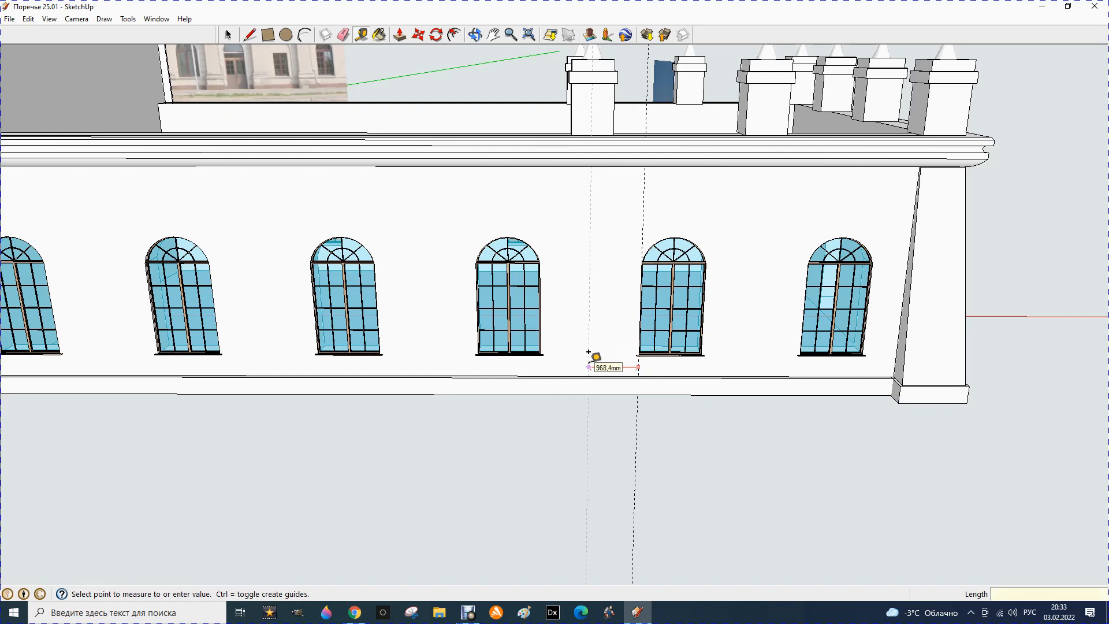
key(Return)
scroll(599, 394, up, 2)
scroll(599, 394, up, 2)
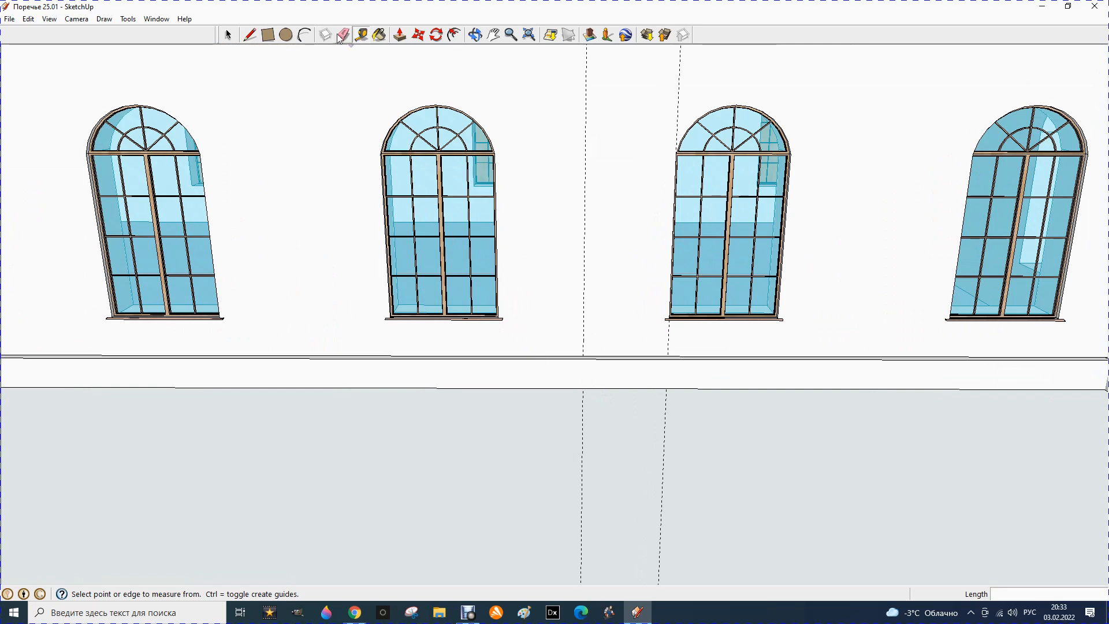
Draw a centre line along the new guide, 100 mm across the plinth's top and 350 mm down its front face.
click(250, 35)
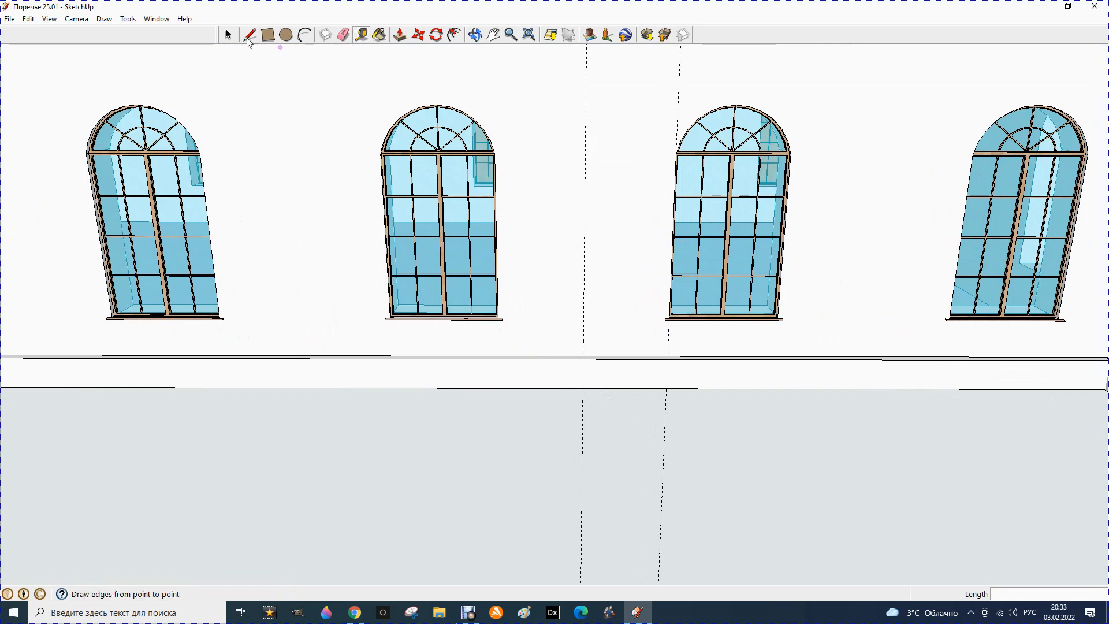
scroll(627, 379, up, 3)
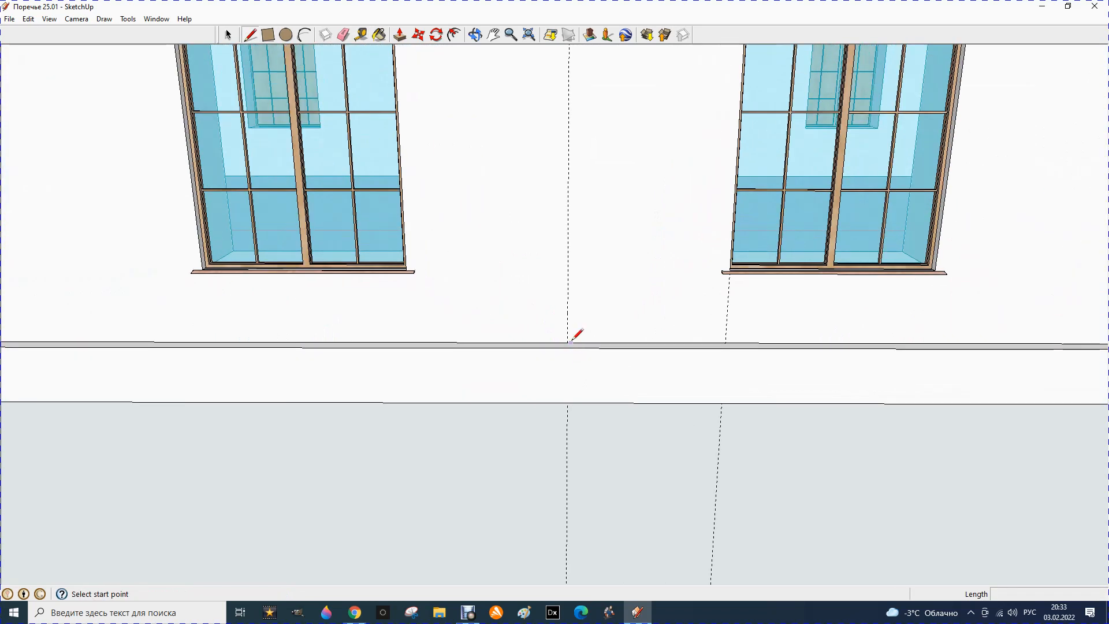
click(569, 342)
scroll(569, 344, up, 3)
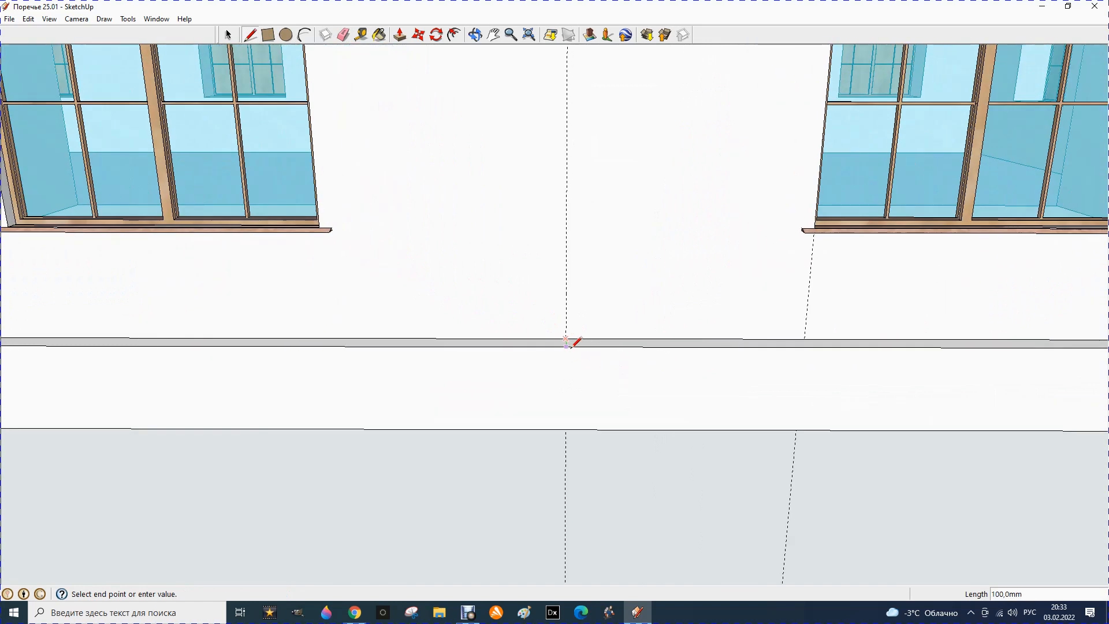
scroll(573, 345, down, 2)
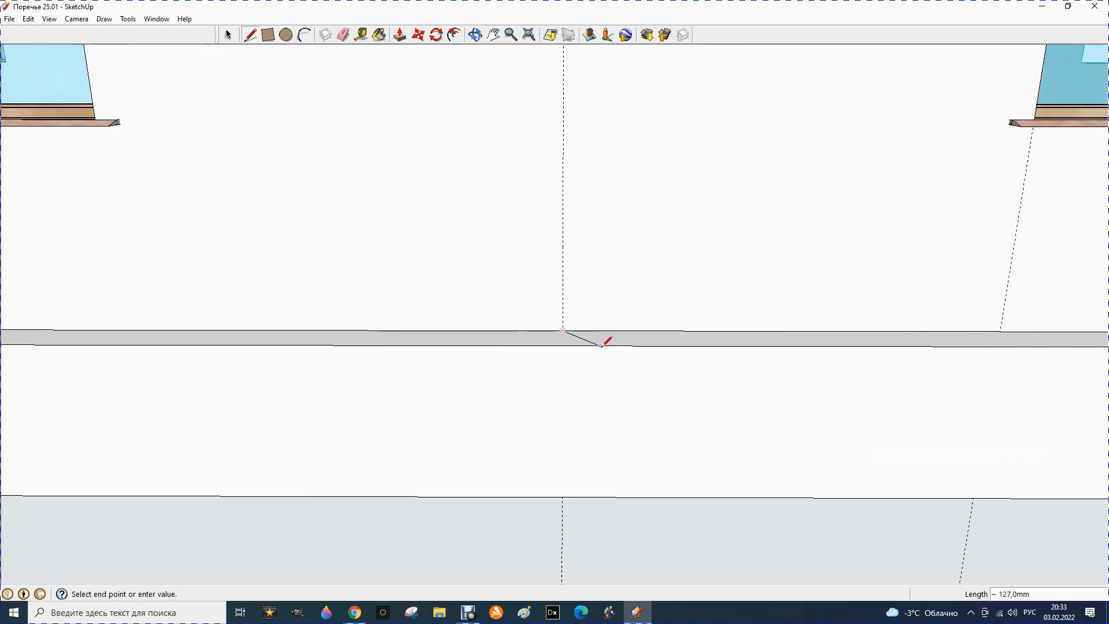
click(562, 346)
click(562, 497)
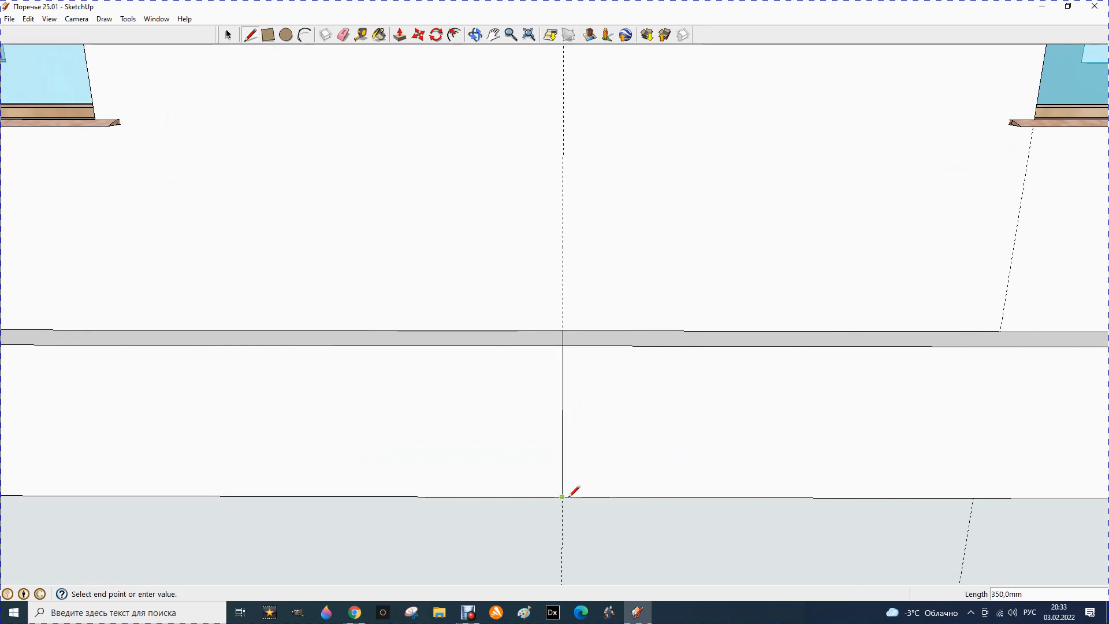
Erase both vertical guides from the wall, leaving the line drawn on the plinth.
click(344, 36)
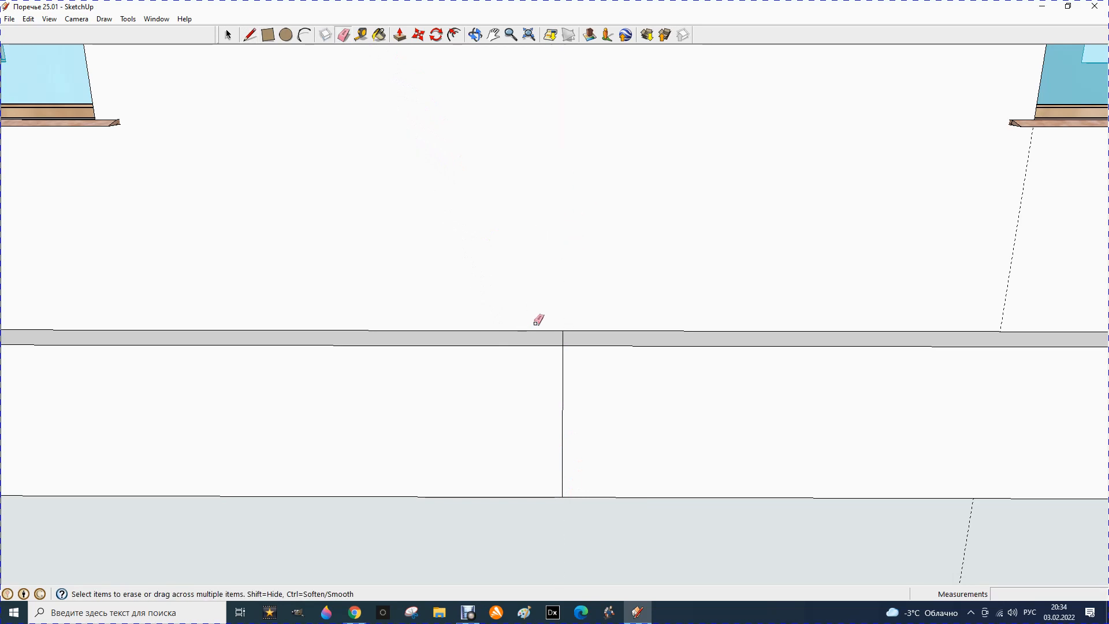
scroll(525, 323, down, 2)
click(475, 35)
drag(517, 266, 485, 193)
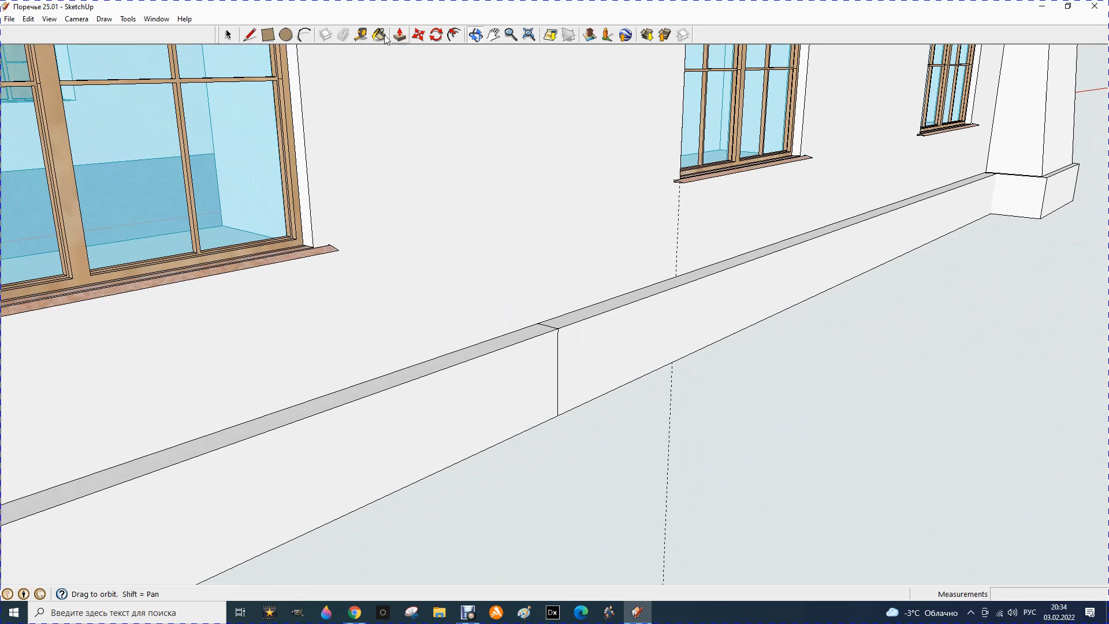
click(344, 35)
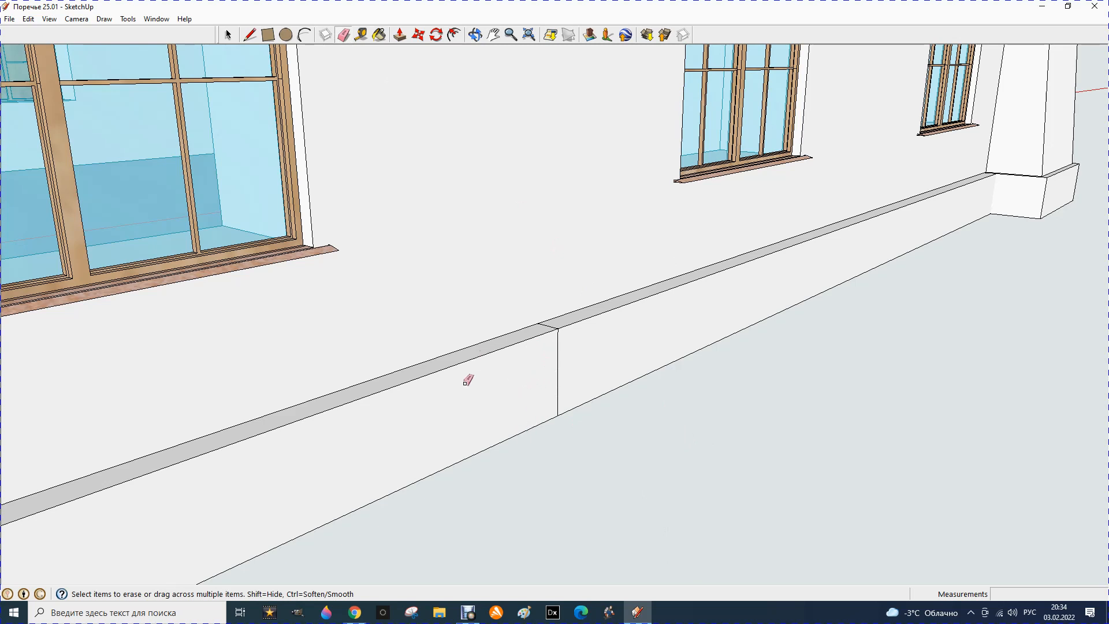
Place vertical guides on both sides of the plinth's centre line, with an offset of 650 mm.
click(360, 36)
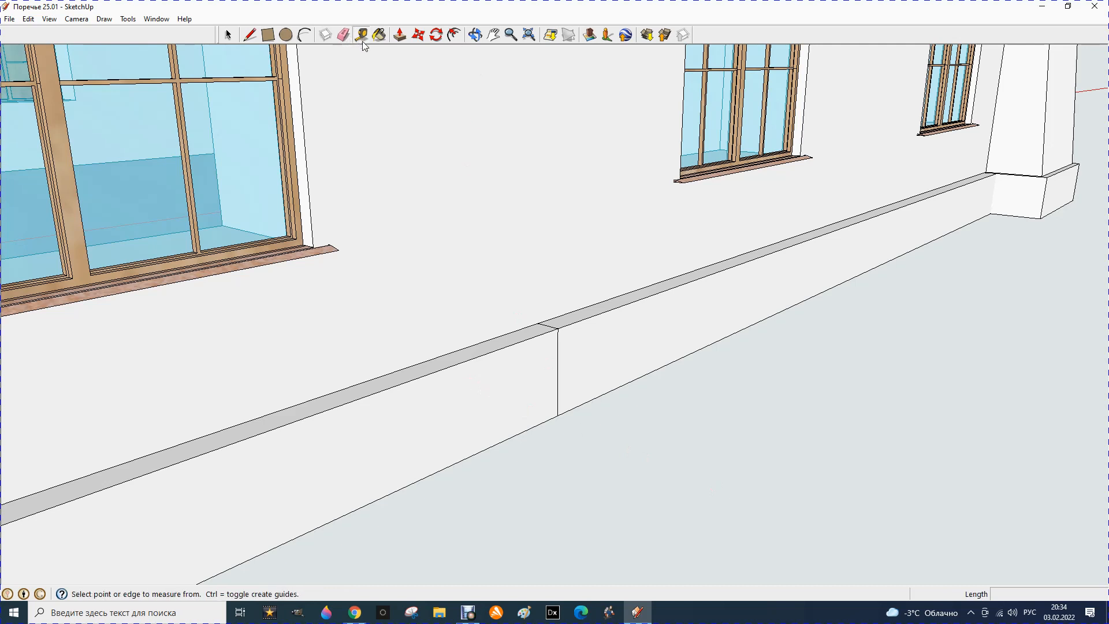
click(558, 372)
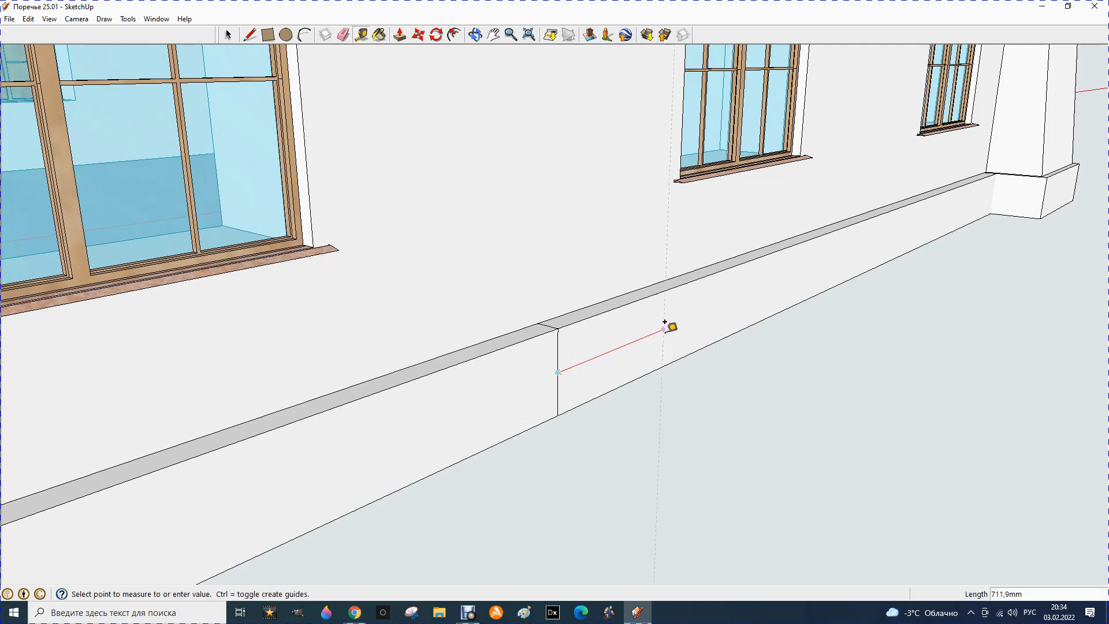
click(665, 327)
click(557, 370)
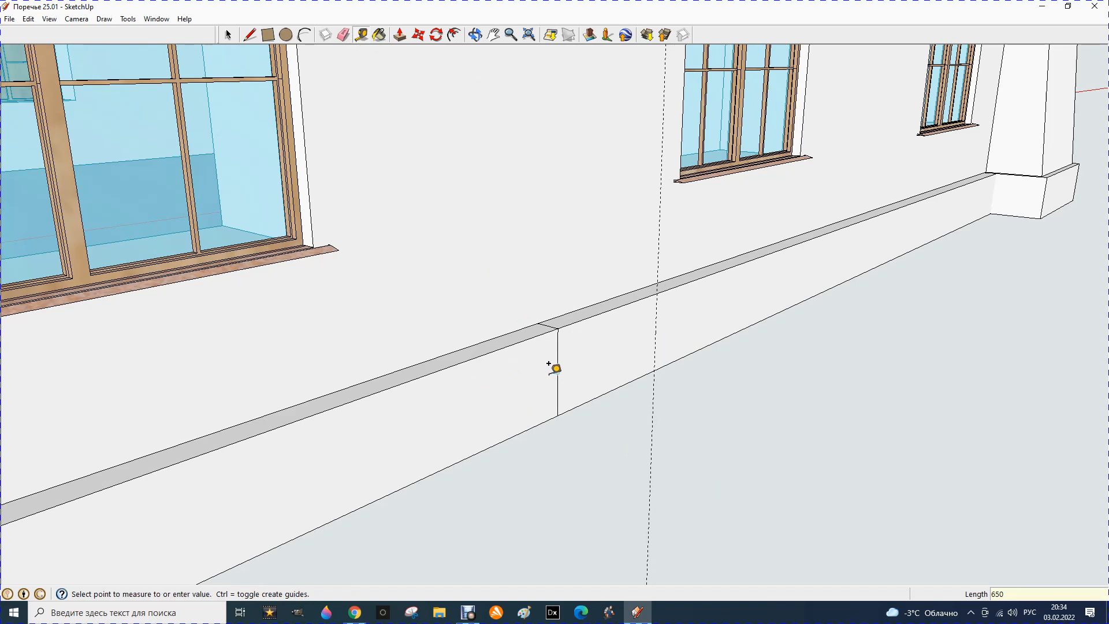
text(650)
key(Return)
Draw vertical lines down the plinth's front face along both side guides, from its top edge to its bottom edge.
click(250, 34)
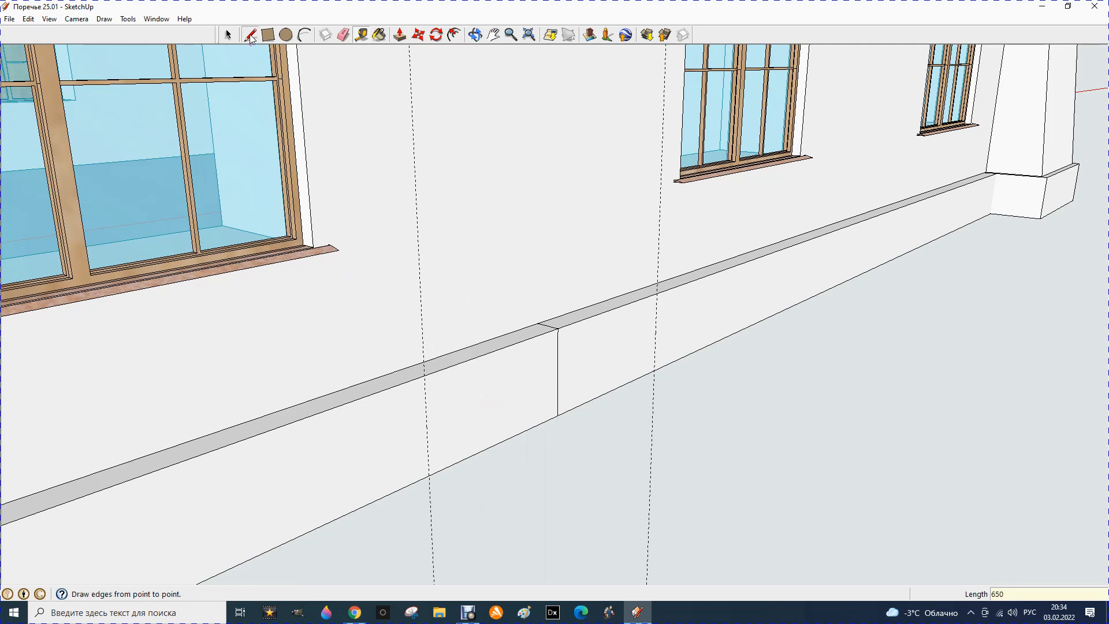
click(424, 375)
click(429, 474)
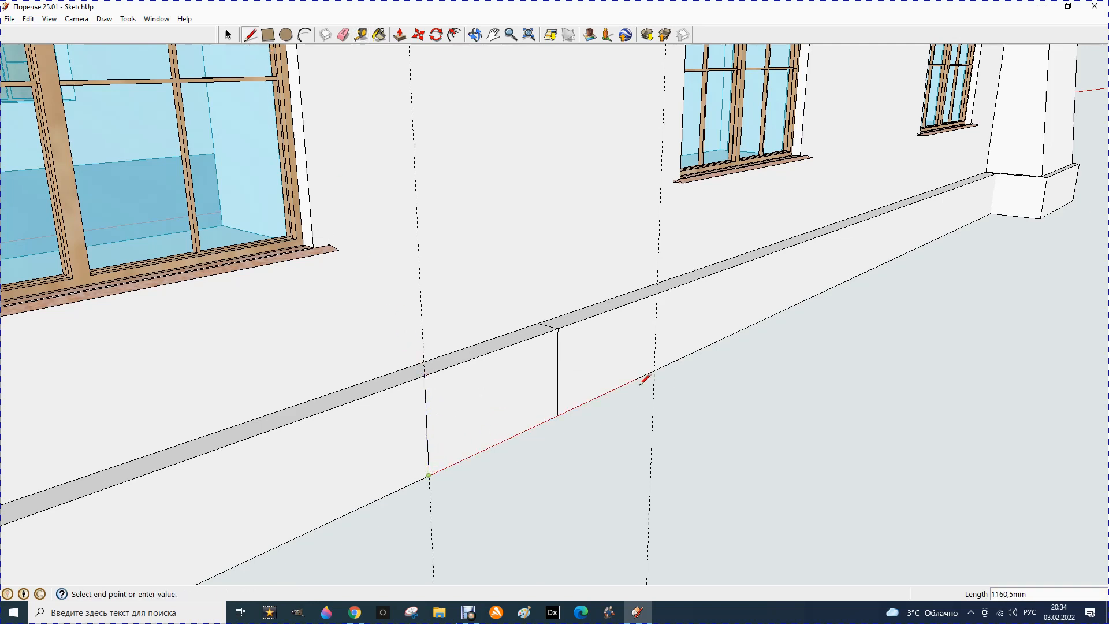
key(Escape)
click(657, 293)
click(655, 370)
scroll(515, 376, down, 5)
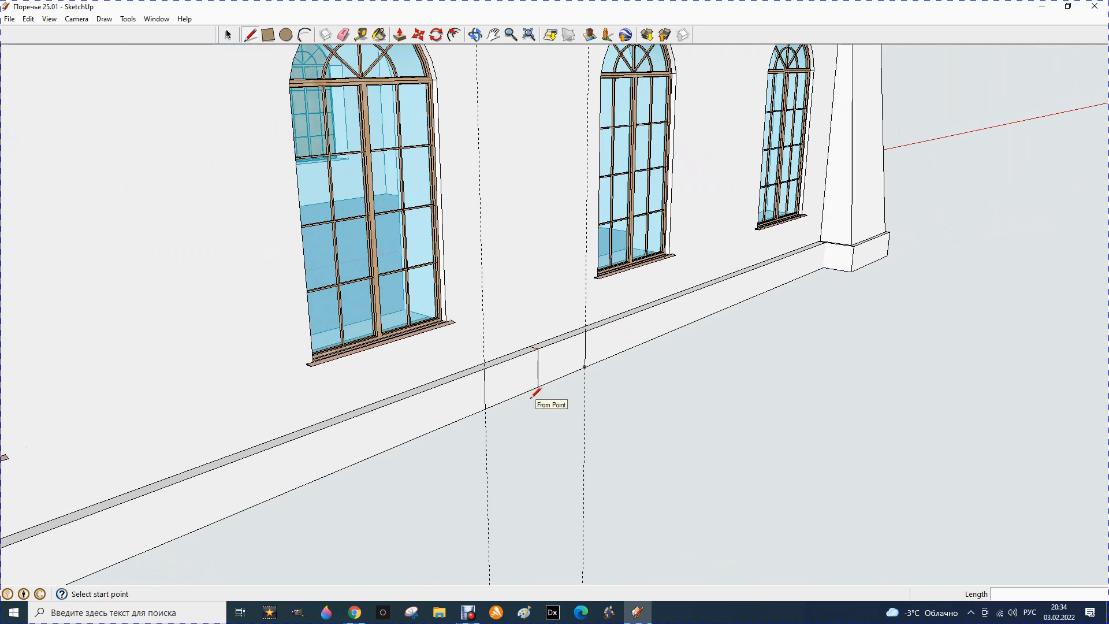
scroll(549, 386, down, 3)
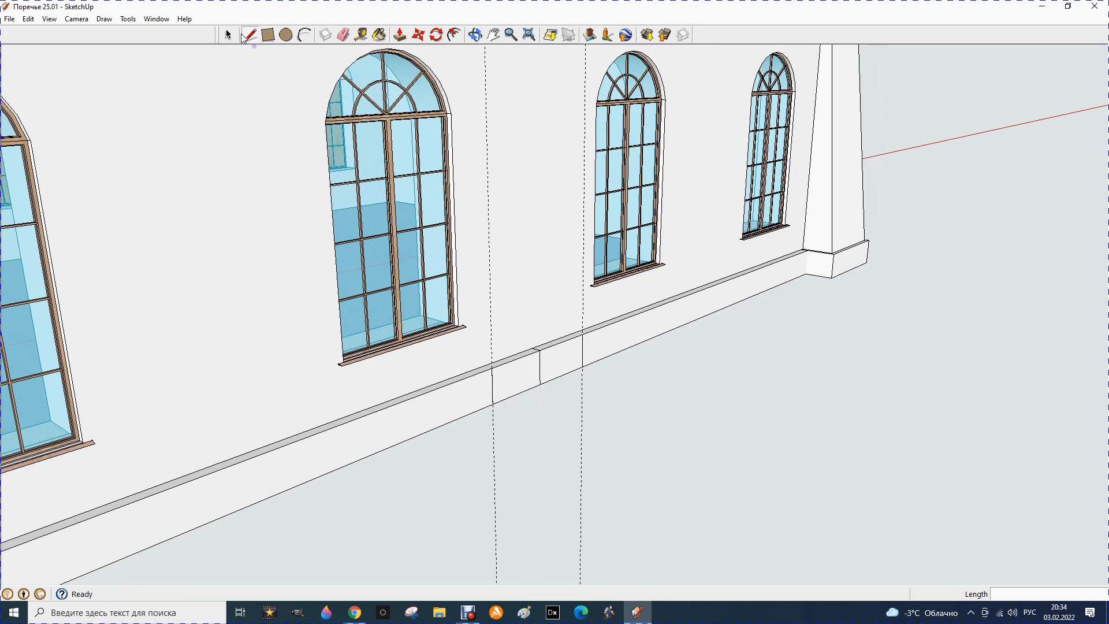
Erase the centre division lines from the plinth's front and top faces, undoing any accidental removal of the wall.
click(345, 36)
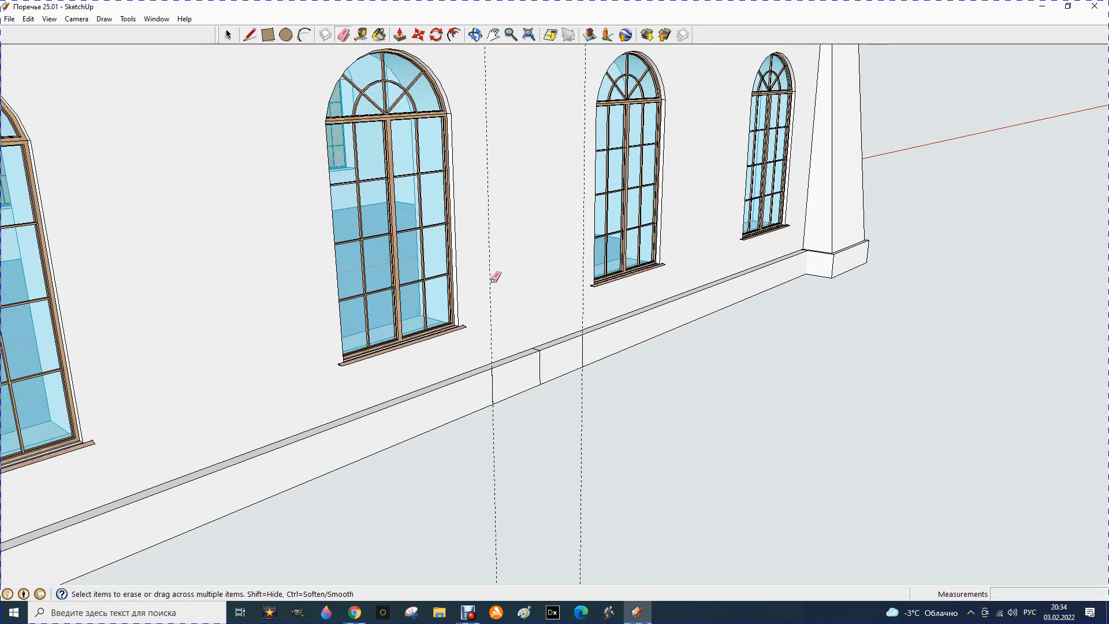
click(537, 353)
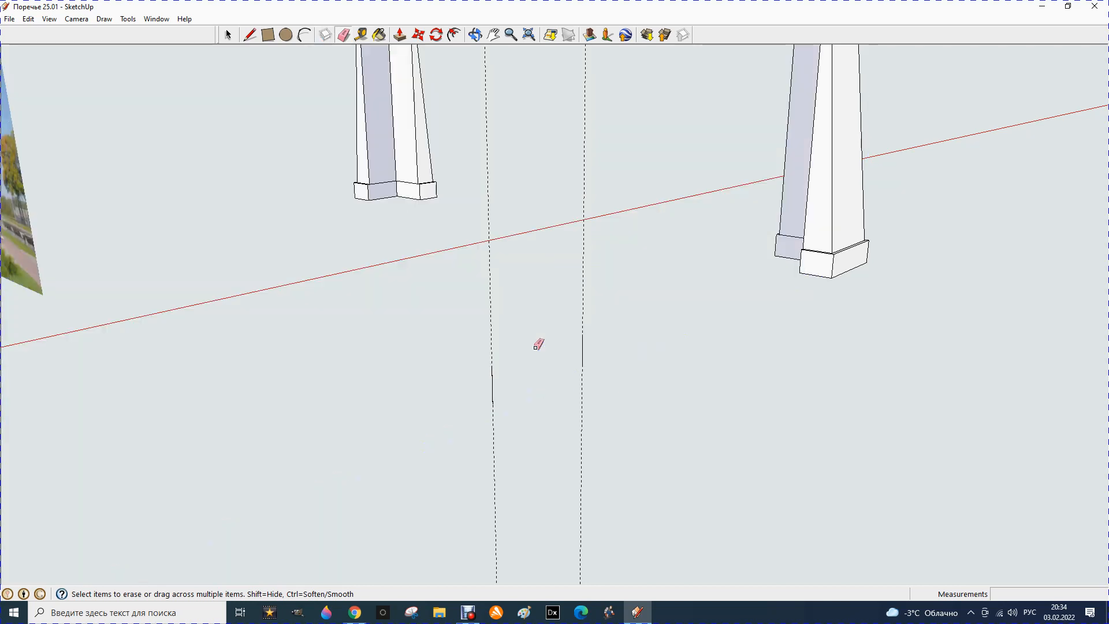
click(32, 18)
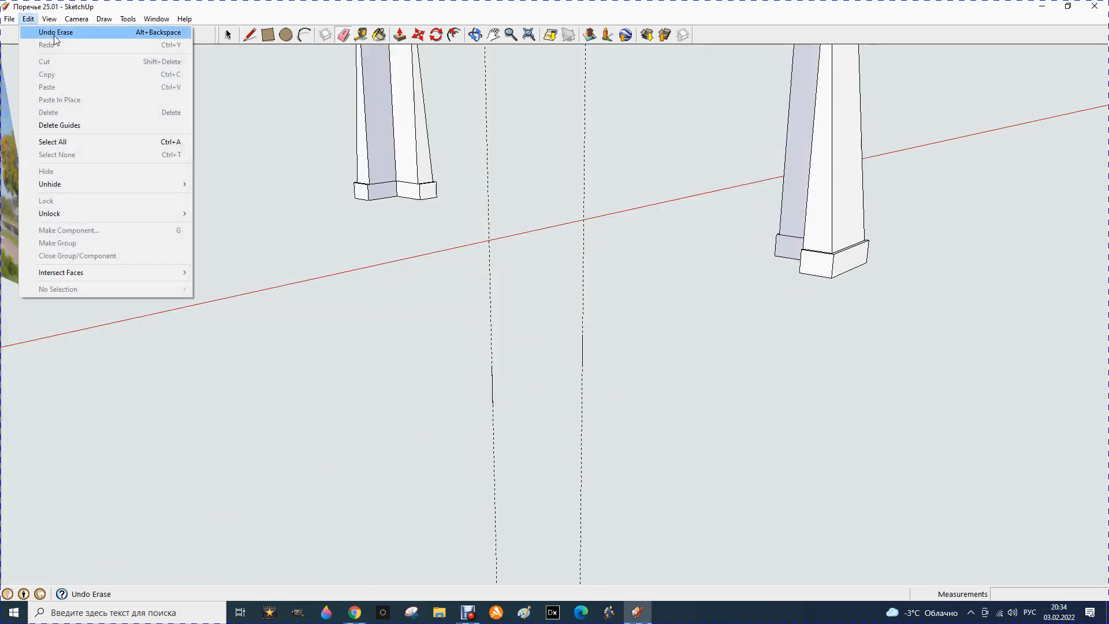
click(54, 36)
scroll(545, 349, up, 5)
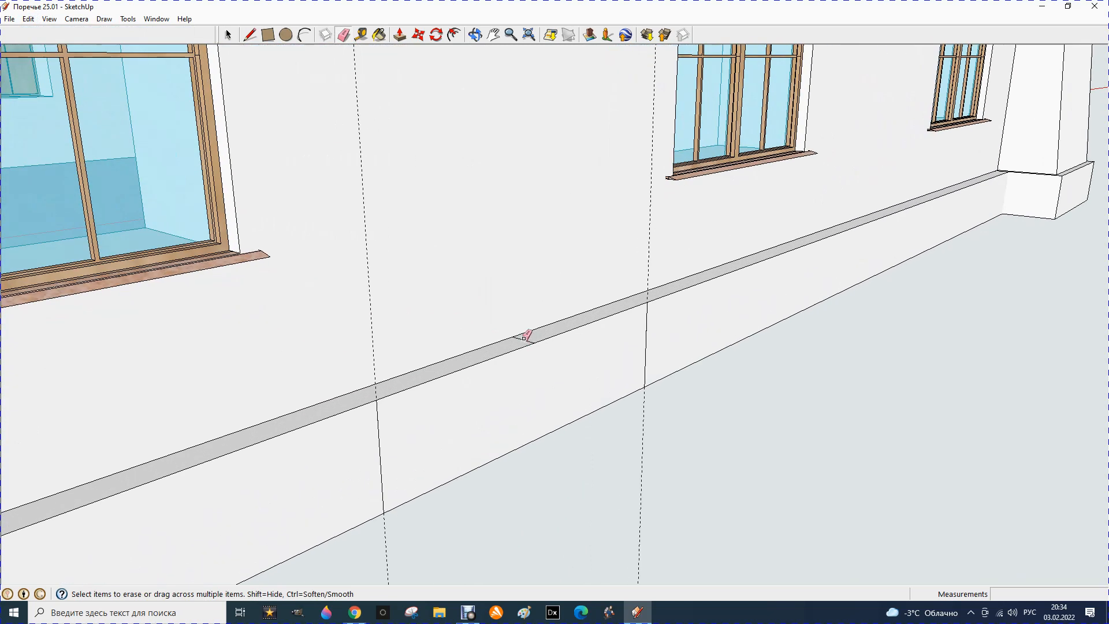
scroll(524, 338, down, 5)
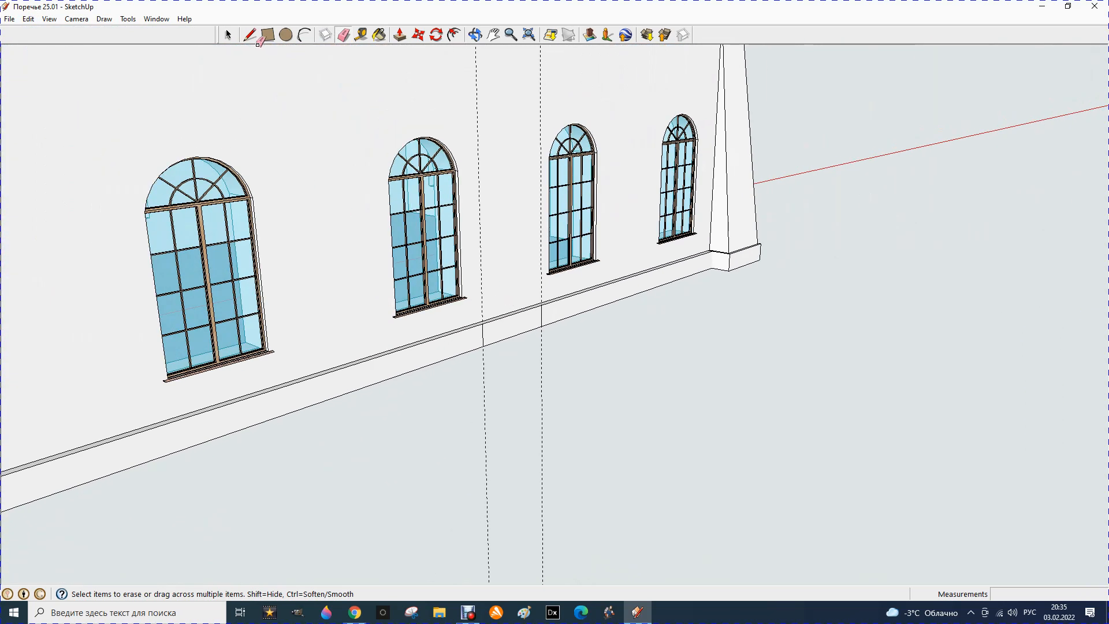
Draw a closed 1300 by 50 mm rectangle parallel to the red axis in the open space in front of the wall.
click(250, 35)
click(592, 439)
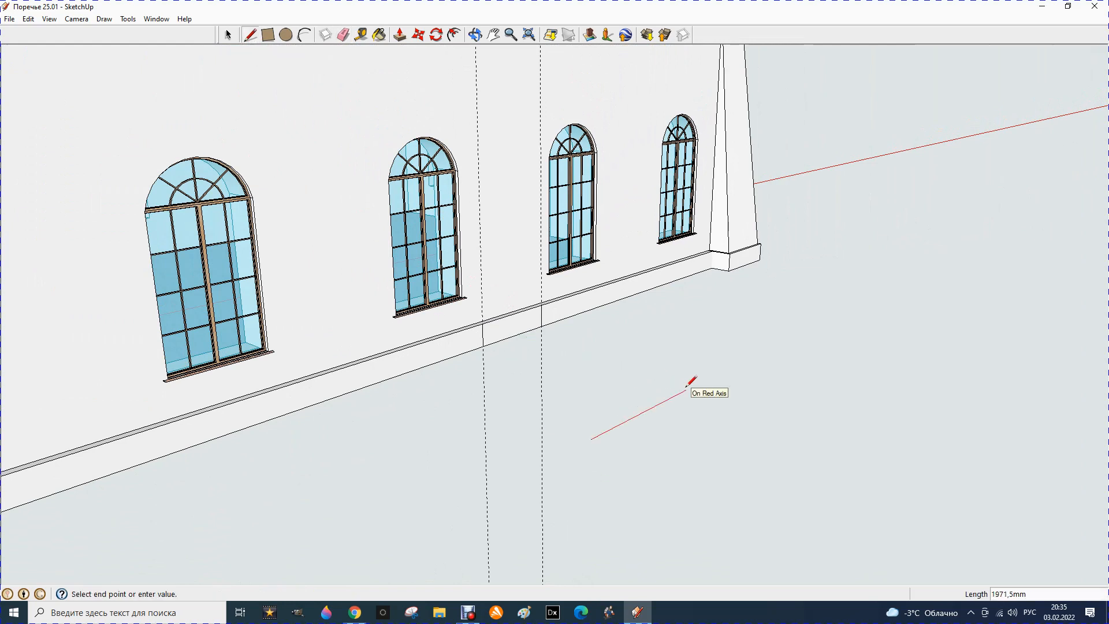
text(1300)
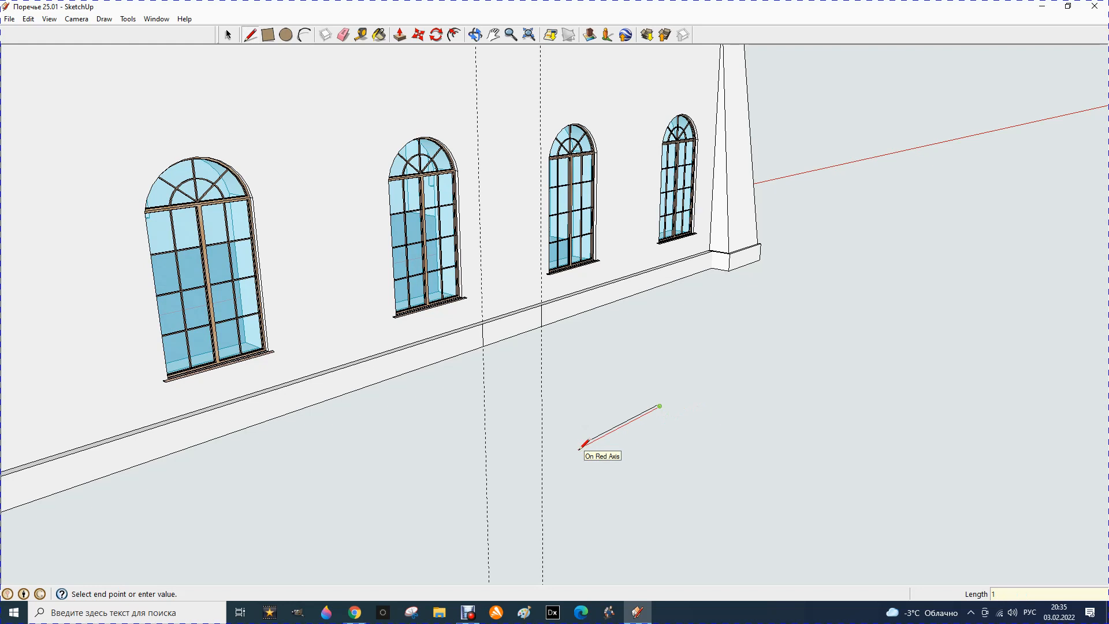
click(591, 440)
click(660, 406)
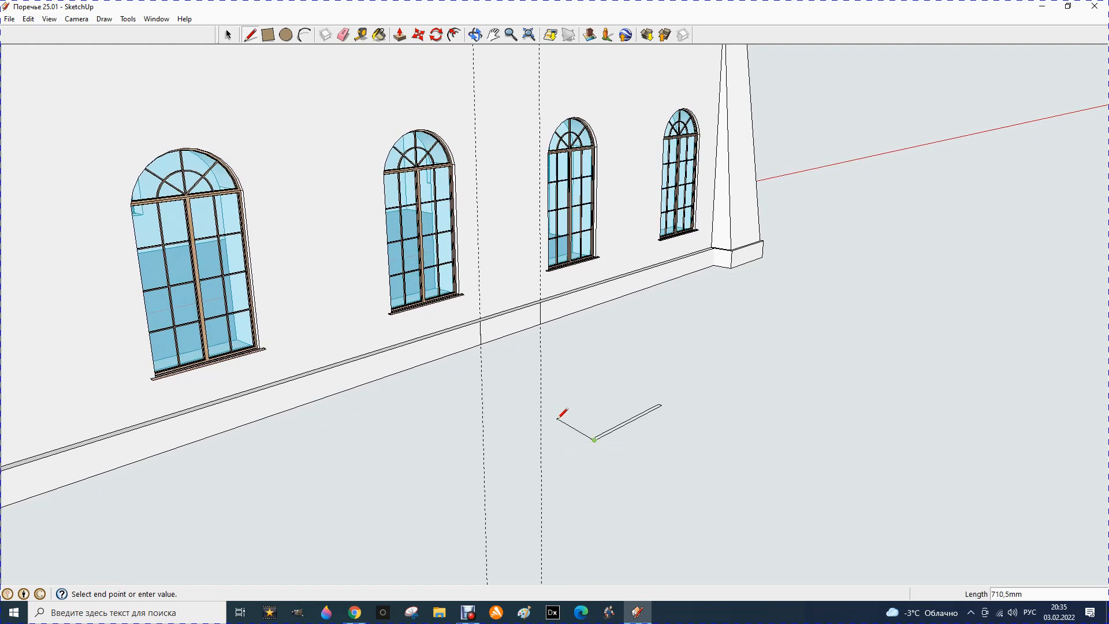
key(Escape)
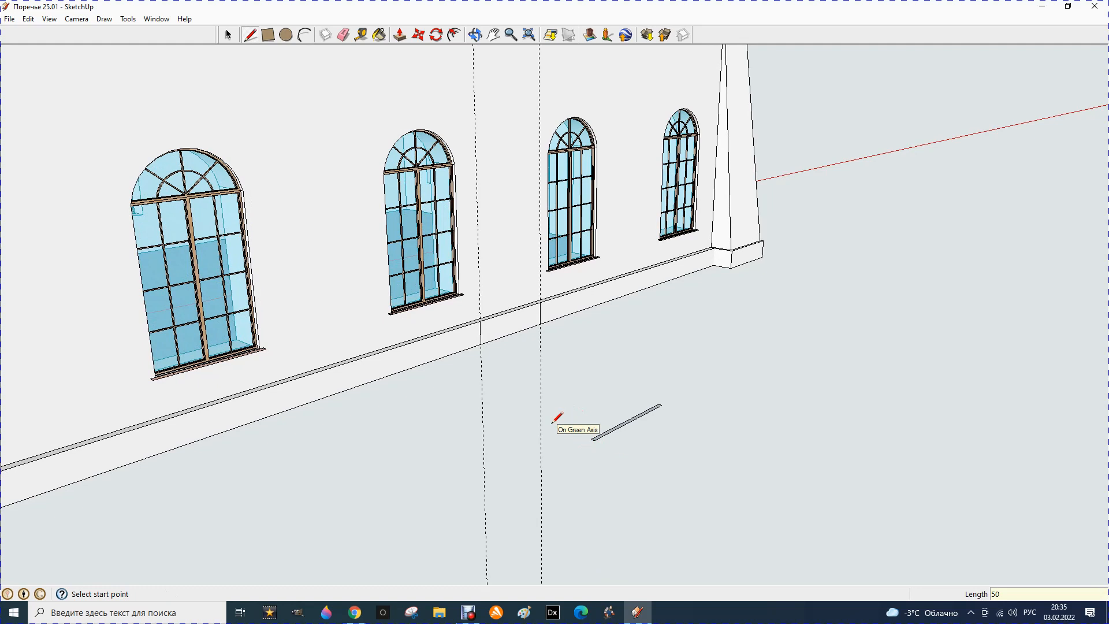
Push/Pull the narrow rectangle upward by 350 mm.
click(400, 38)
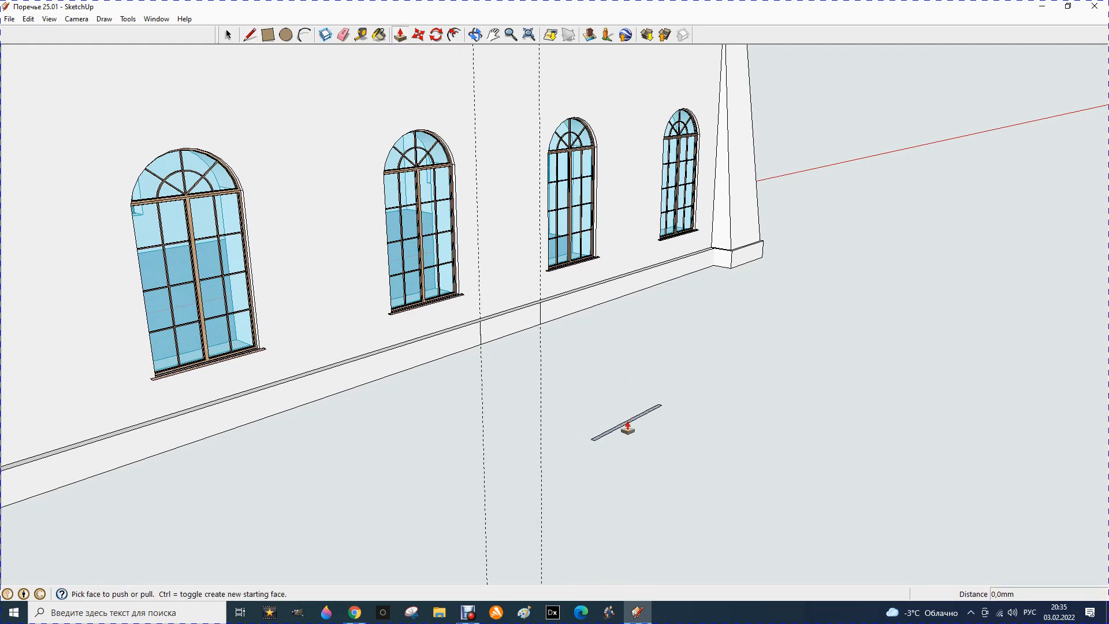
click(629, 426)
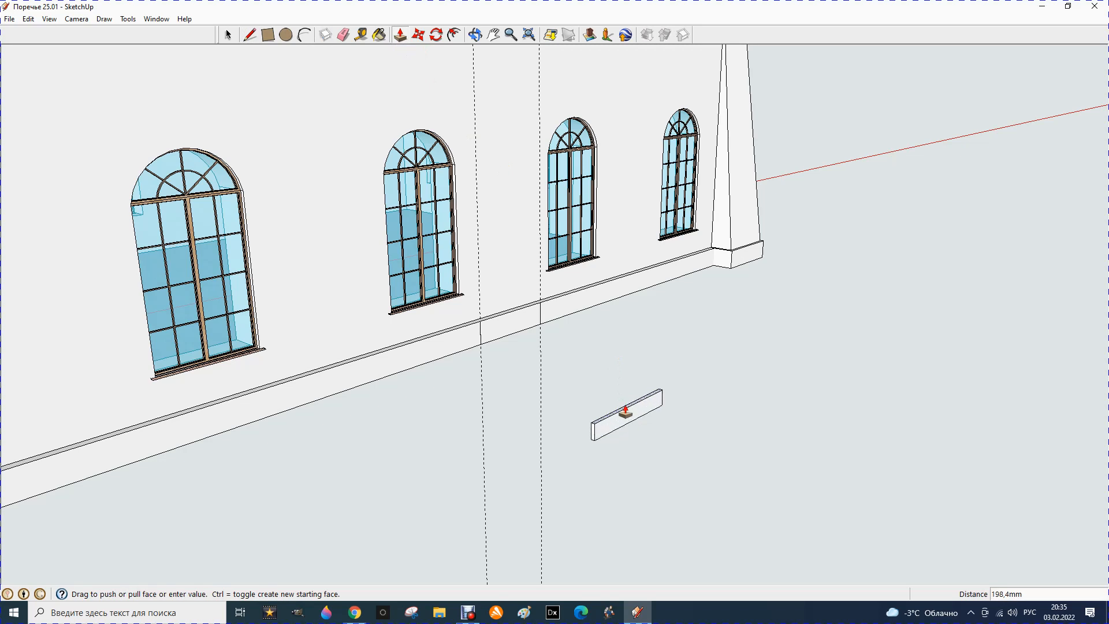
key(Return)
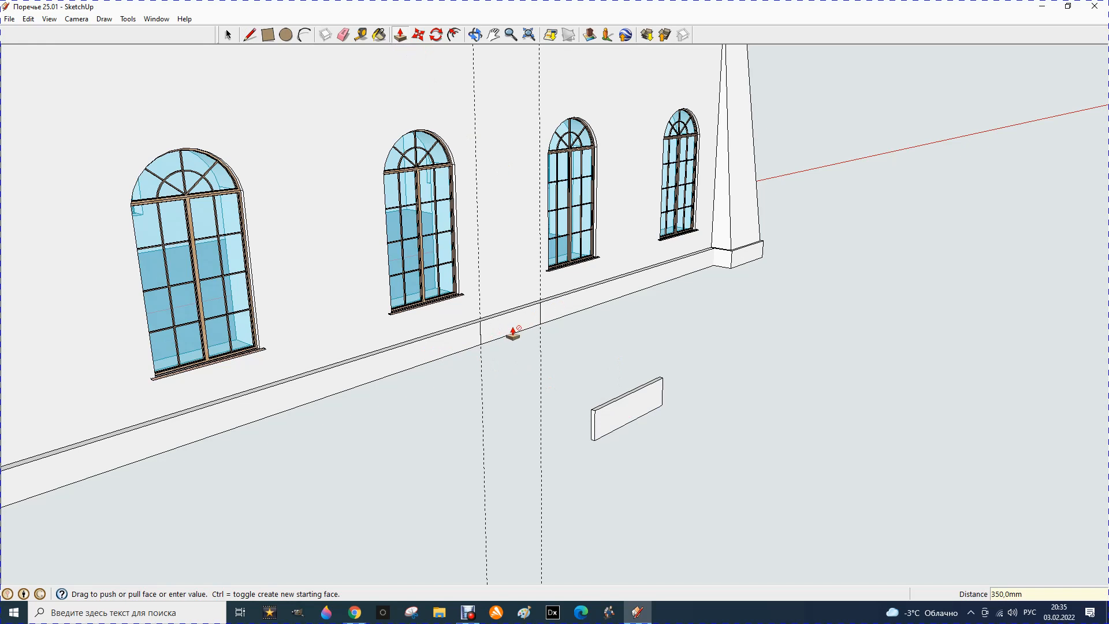
Place a guide across the block's top, parallel to its short edge at the end nearest the corner pillar.
scroll(633, 389, up, 2)
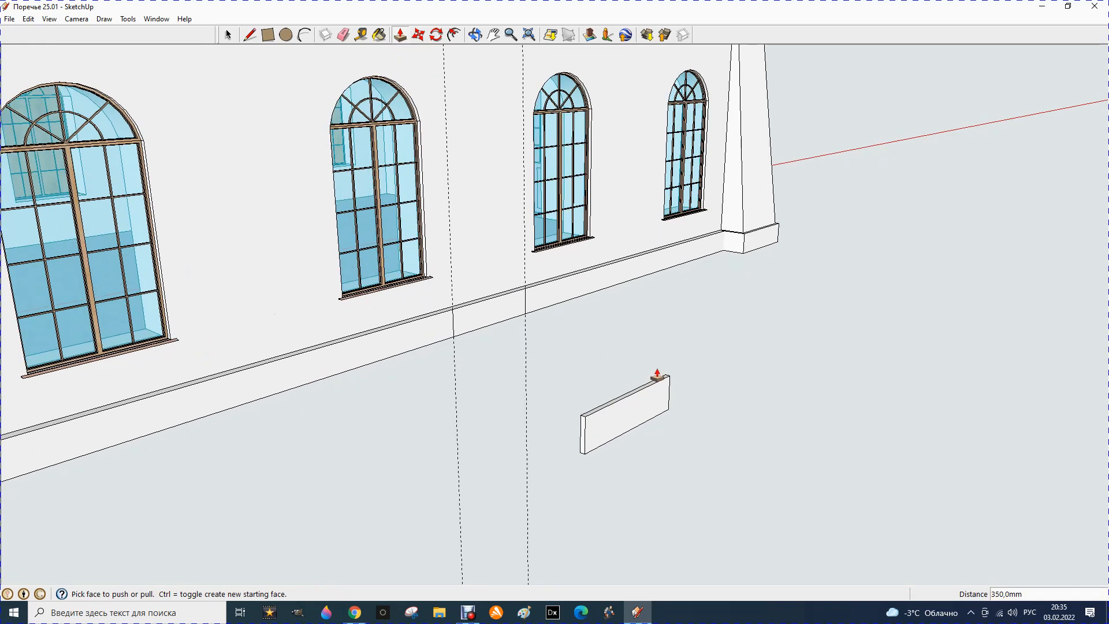
scroll(635, 335, up, 1)
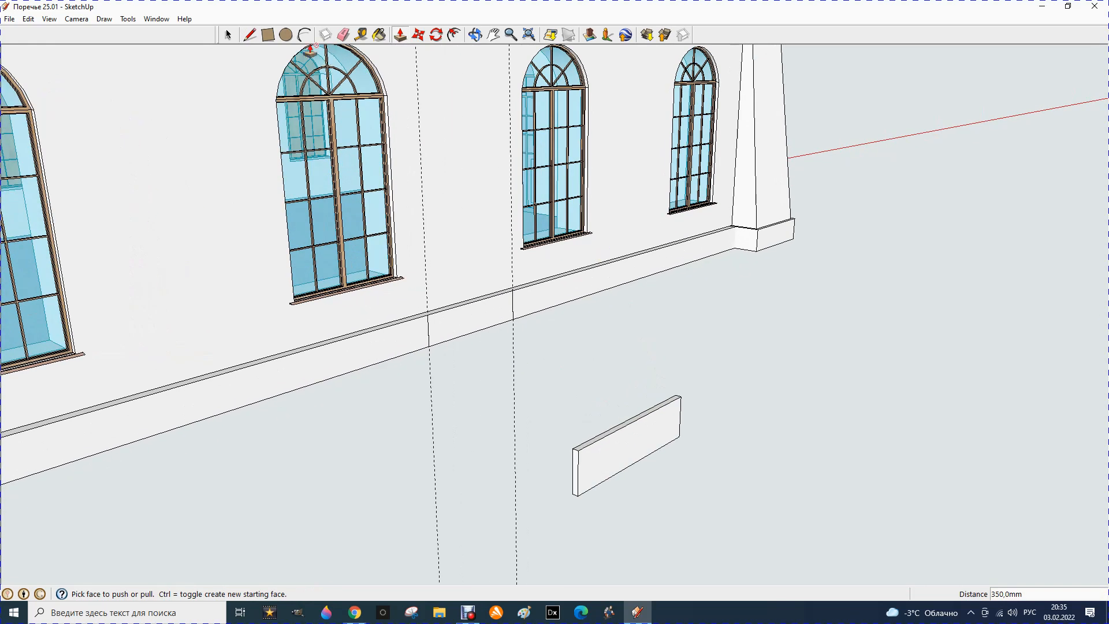
click(360, 35)
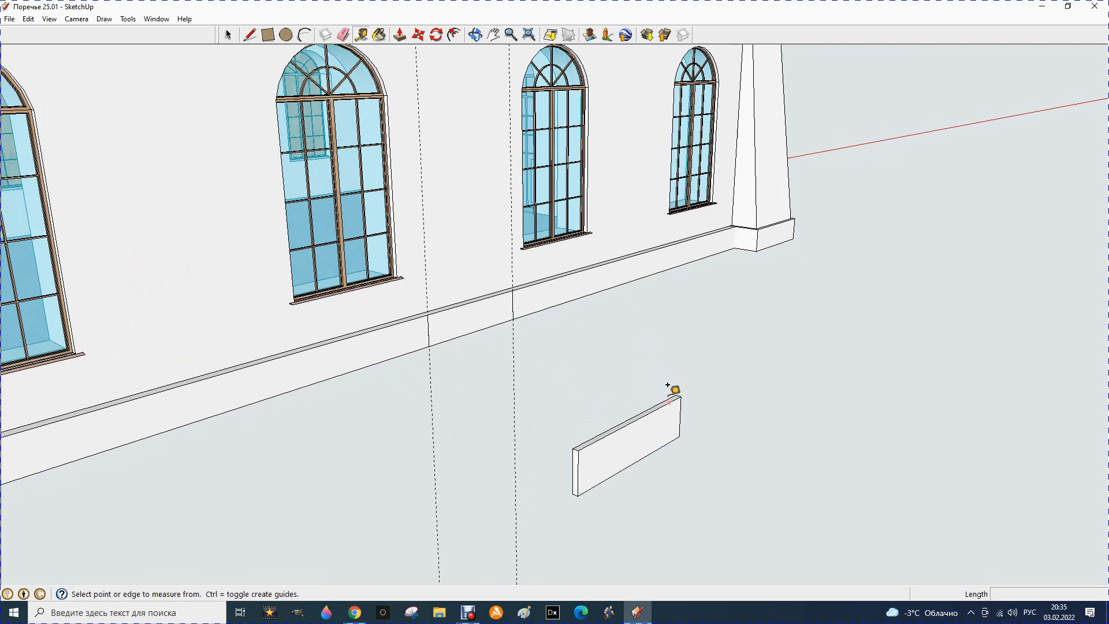
scroll(677, 391, up, 4)
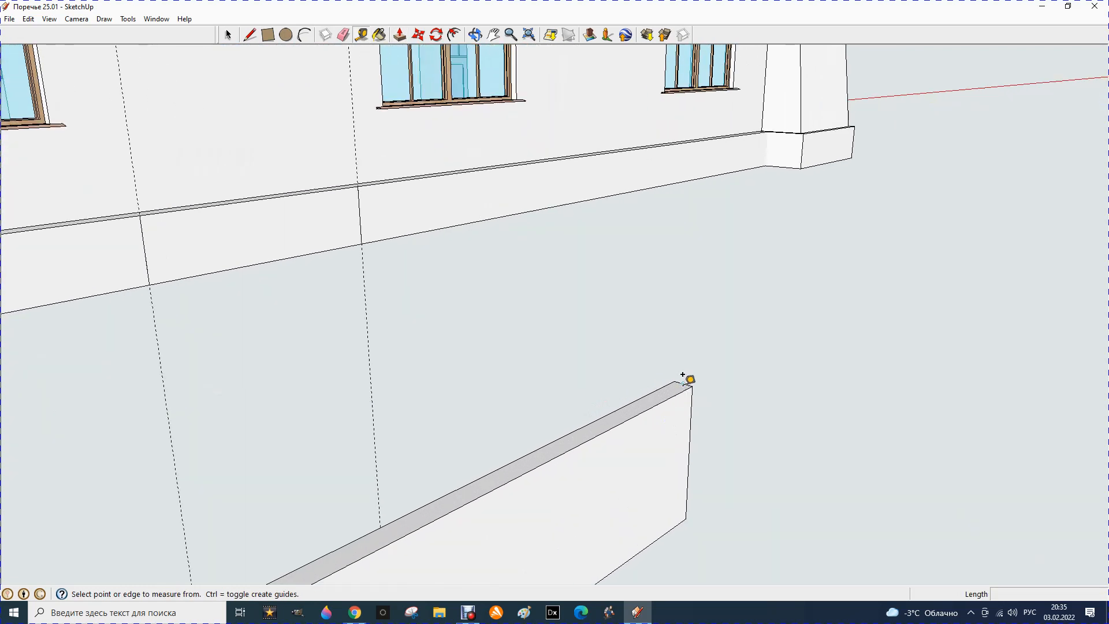
click(683, 376)
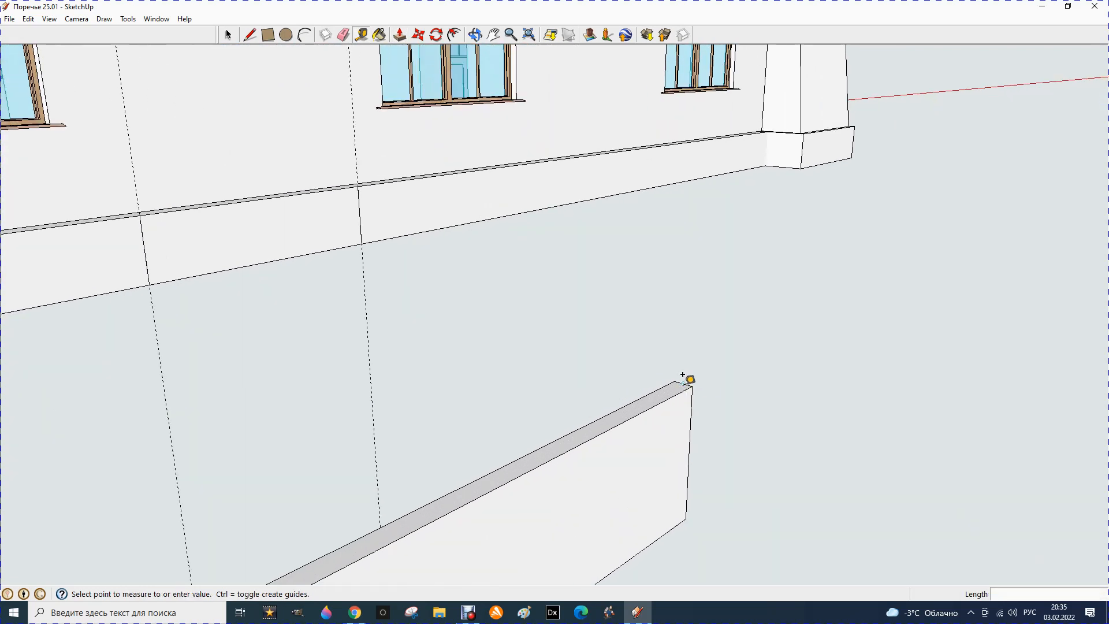
click(652, 392)
scroll(652, 392, down, 3)
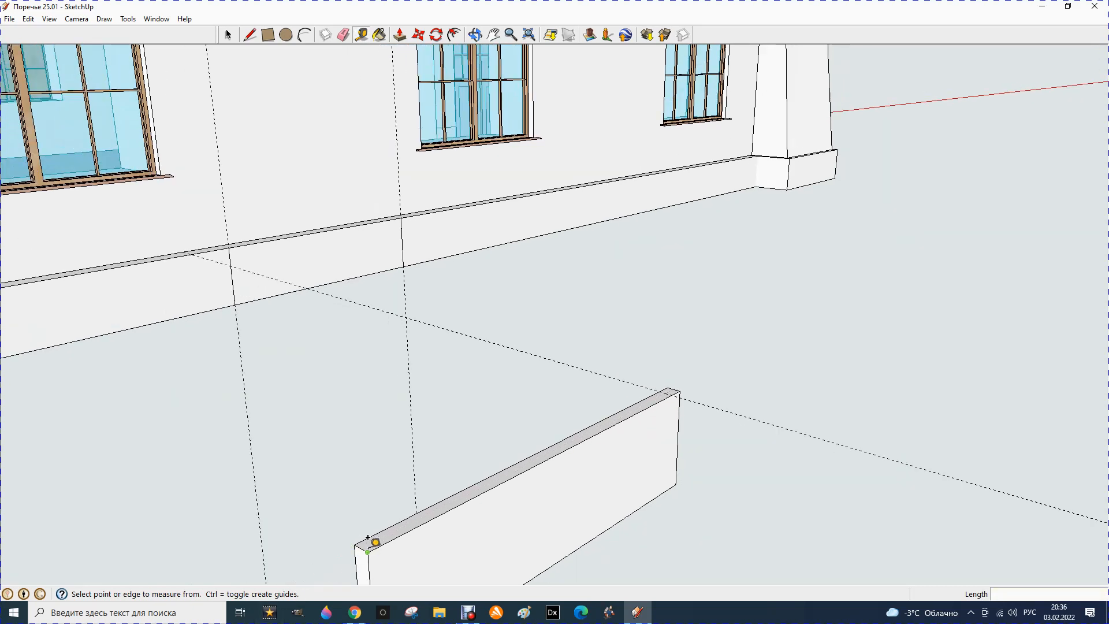
Place a guide across the block's top, 50 mm in from and parallel to the short edge farther from the corner pillar.
scroll(363, 540, up, 1)
scroll(366, 544, up, 1)
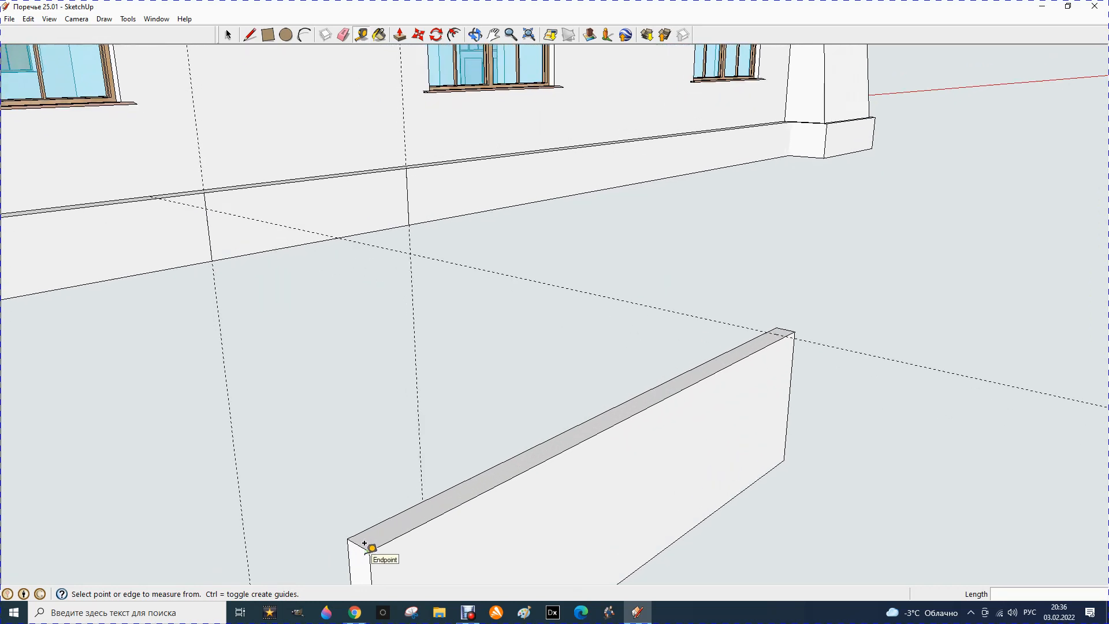
click(363, 542)
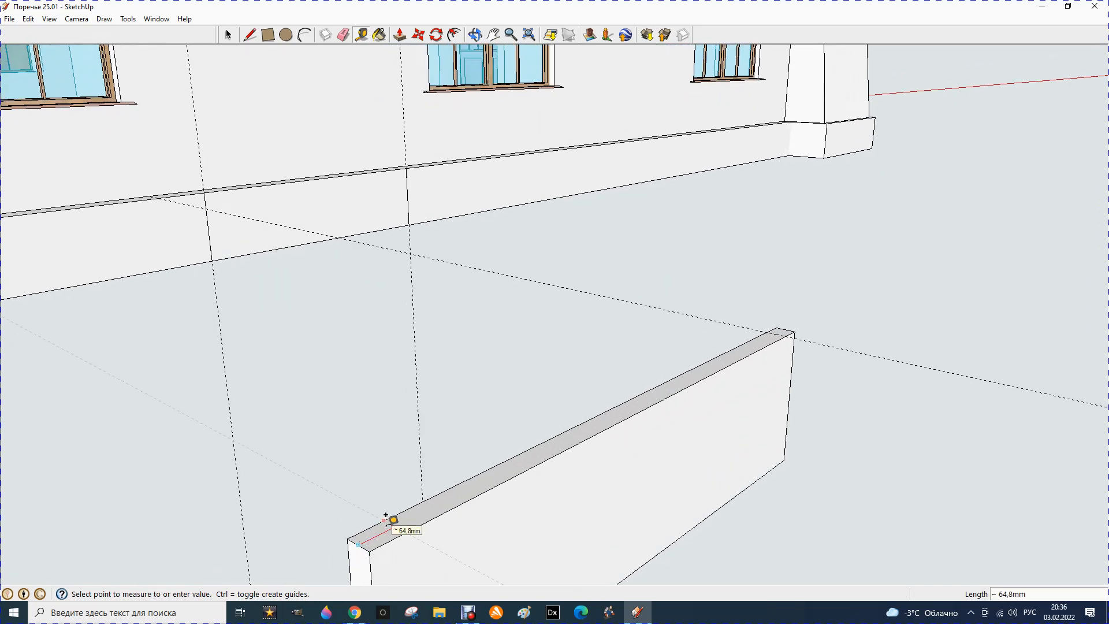
click(386, 515)
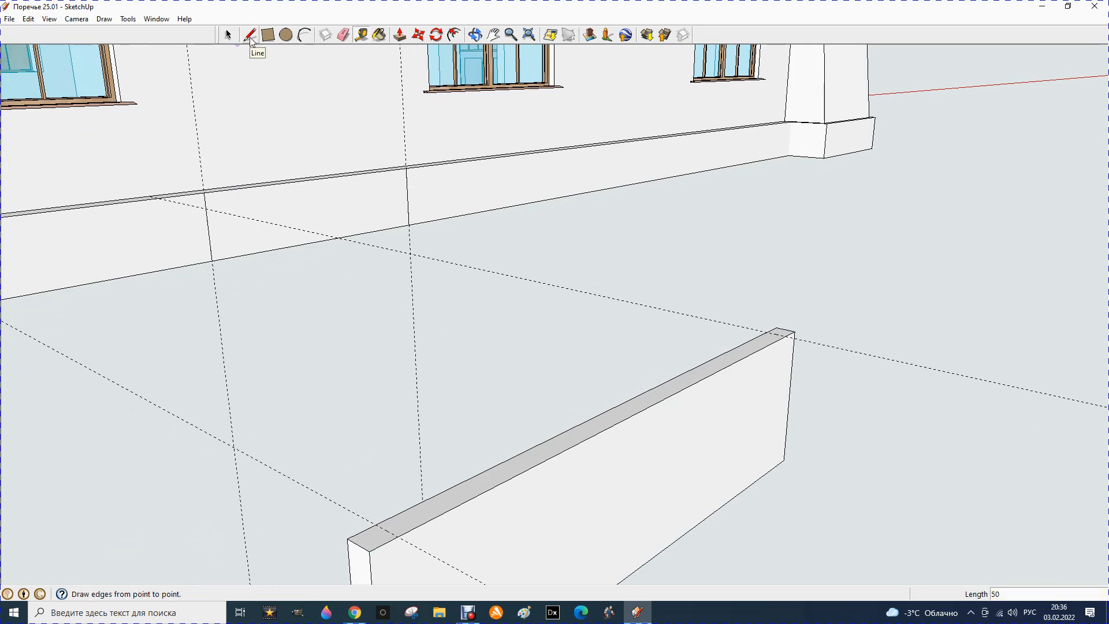
Draw an edge across the block's top face along each of the two end guides.
click(250, 36)
click(376, 523)
click(398, 536)
click(766, 332)
click(791, 335)
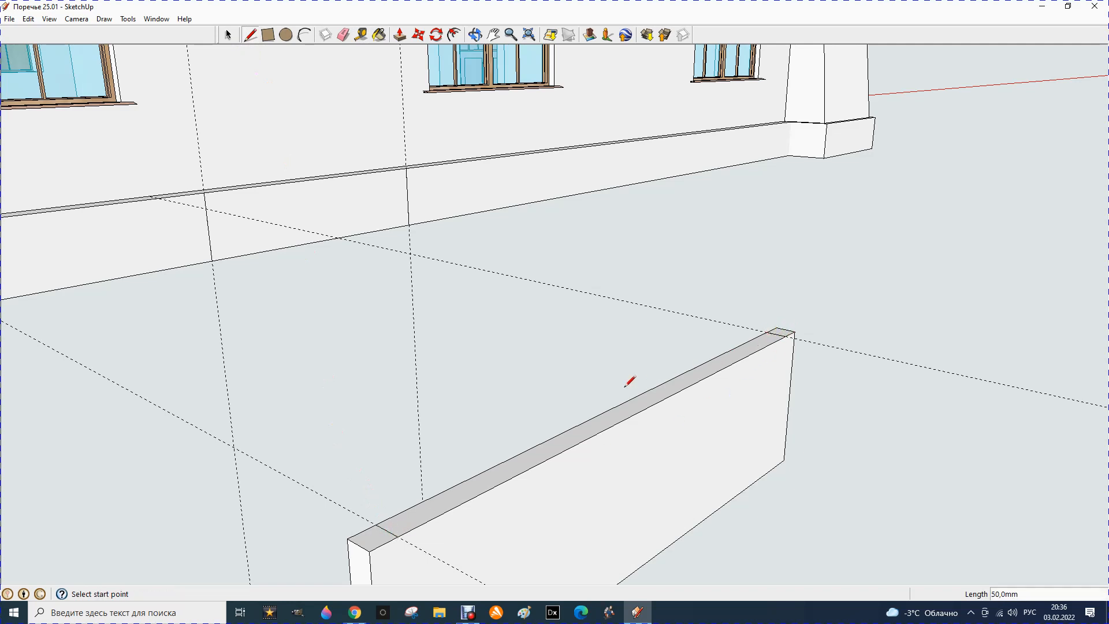
Erase the guides crossing the block and those marking the plinth section.
scroll(625, 387, down, 3)
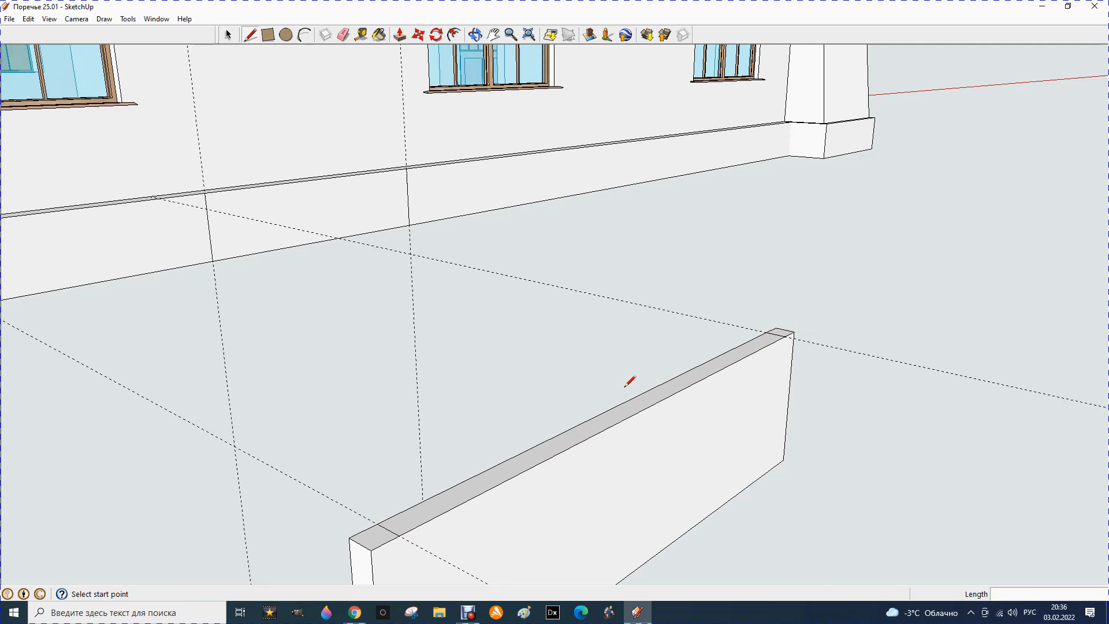
scroll(710, 376, down, 3)
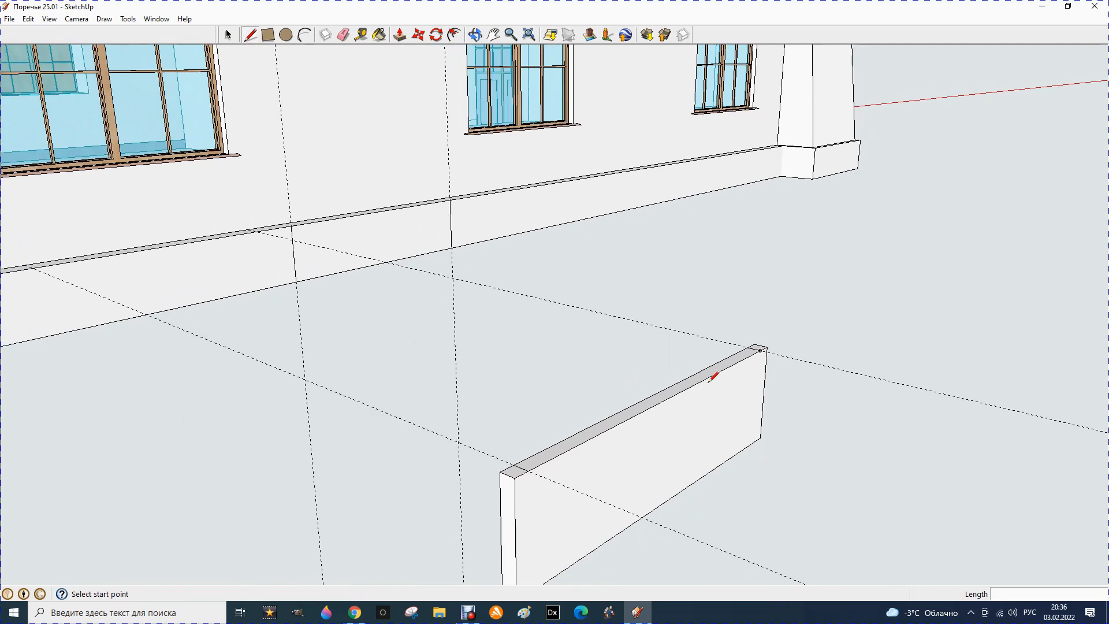
scroll(723, 345, down, 1)
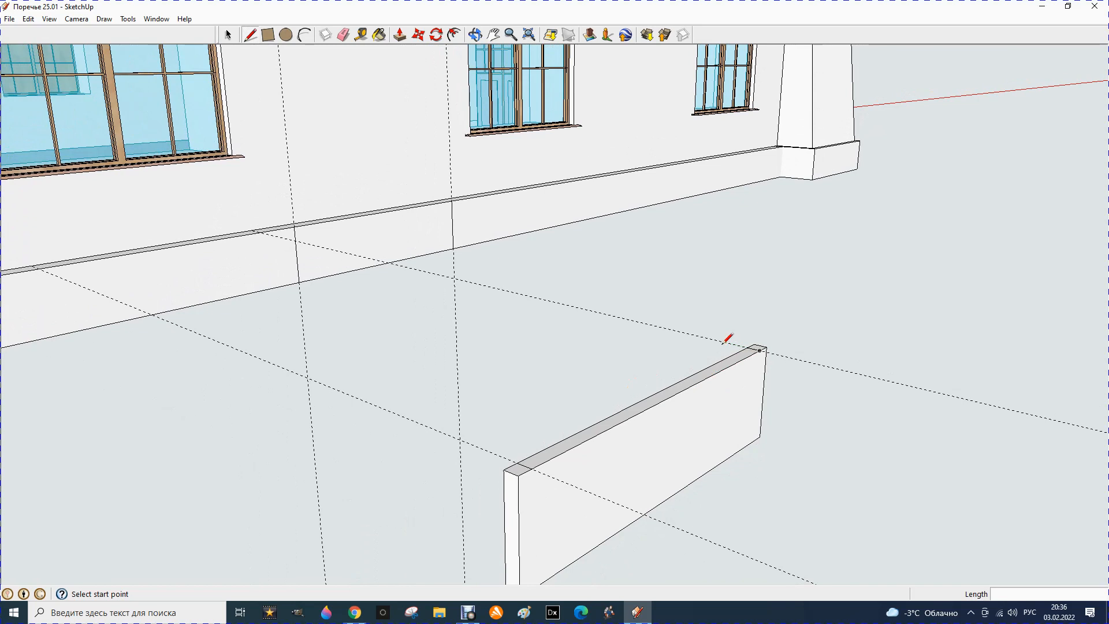
scroll(731, 309, down, 1)
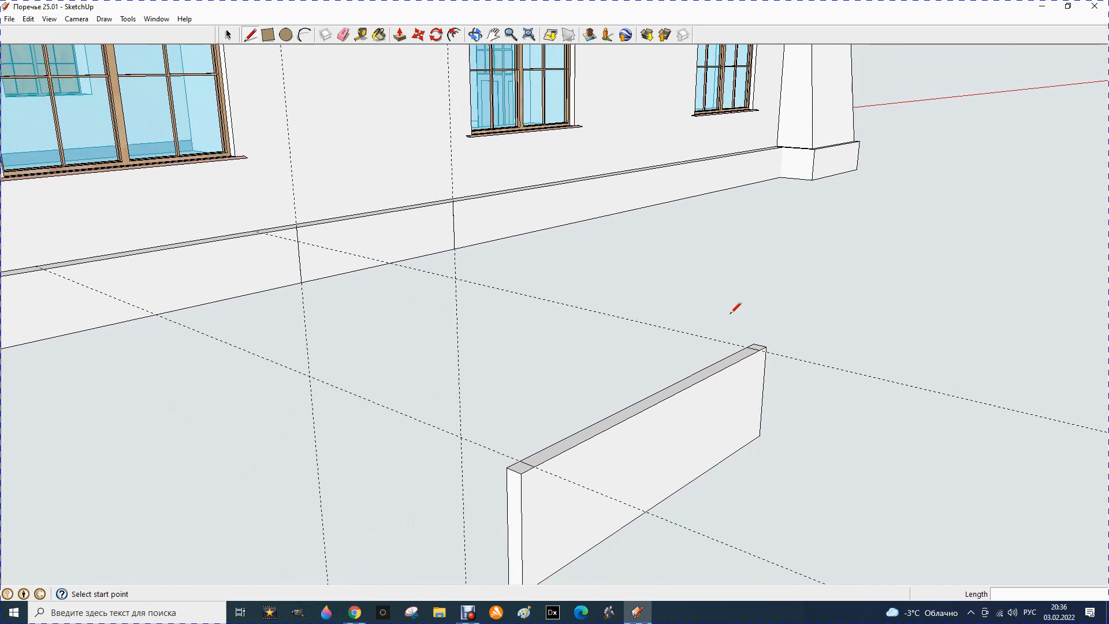
click(343, 35)
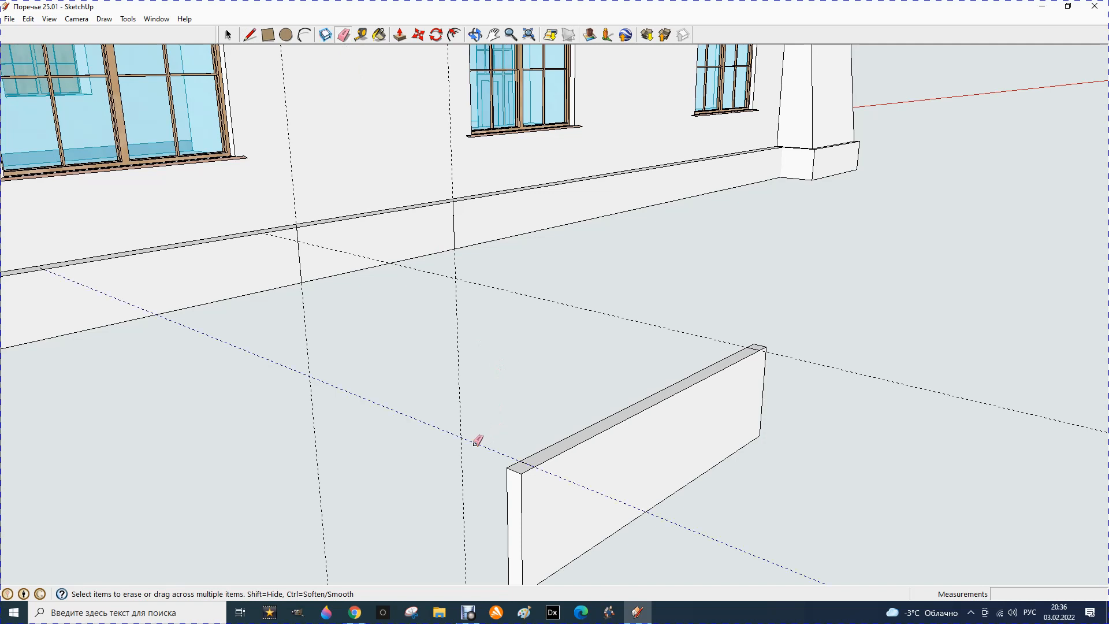
click(460, 443)
click(312, 390)
click(451, 272)
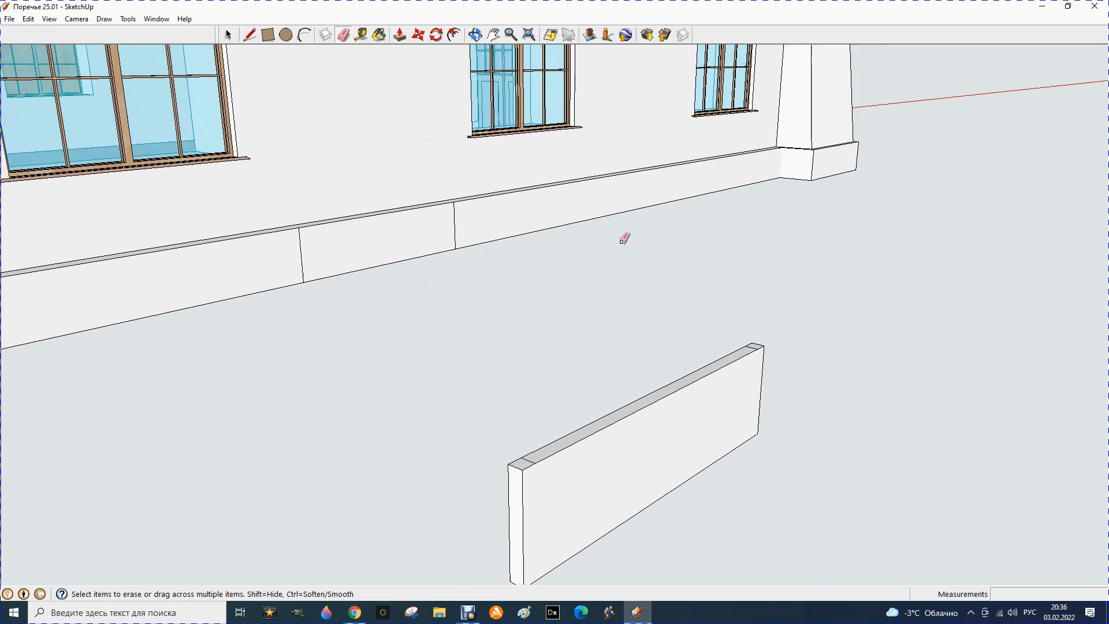
Select the whole free-standing block and make it a component with the default settings.
click(228, 36)
drag(398, 294, 745, 593)
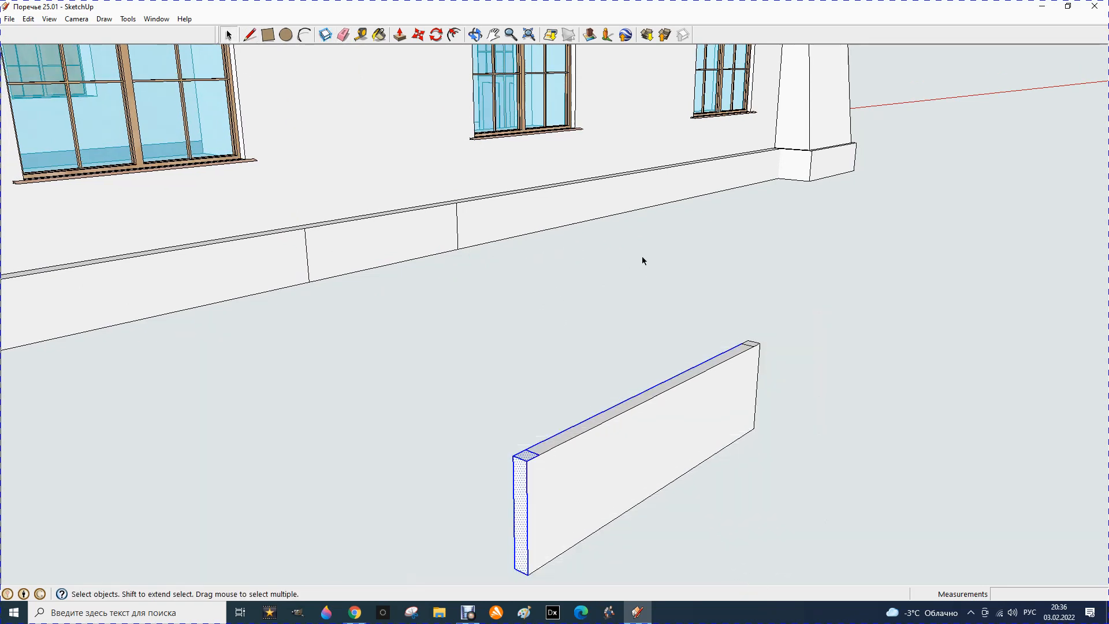
drag(453, 281, 789, 578)
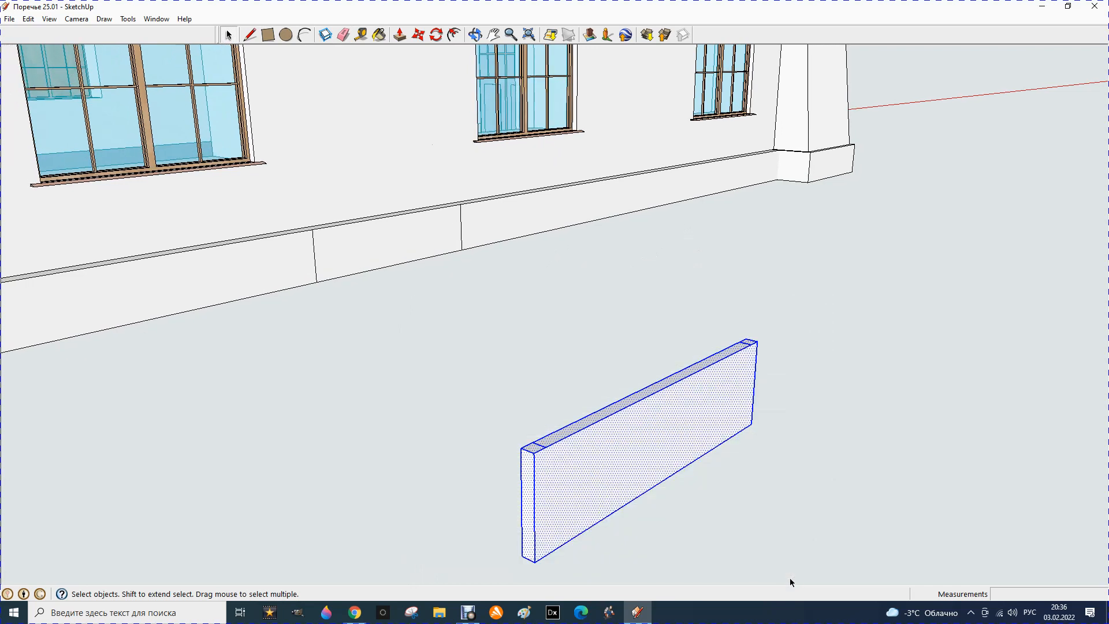
right_click(614, 445)
click(657, 341)
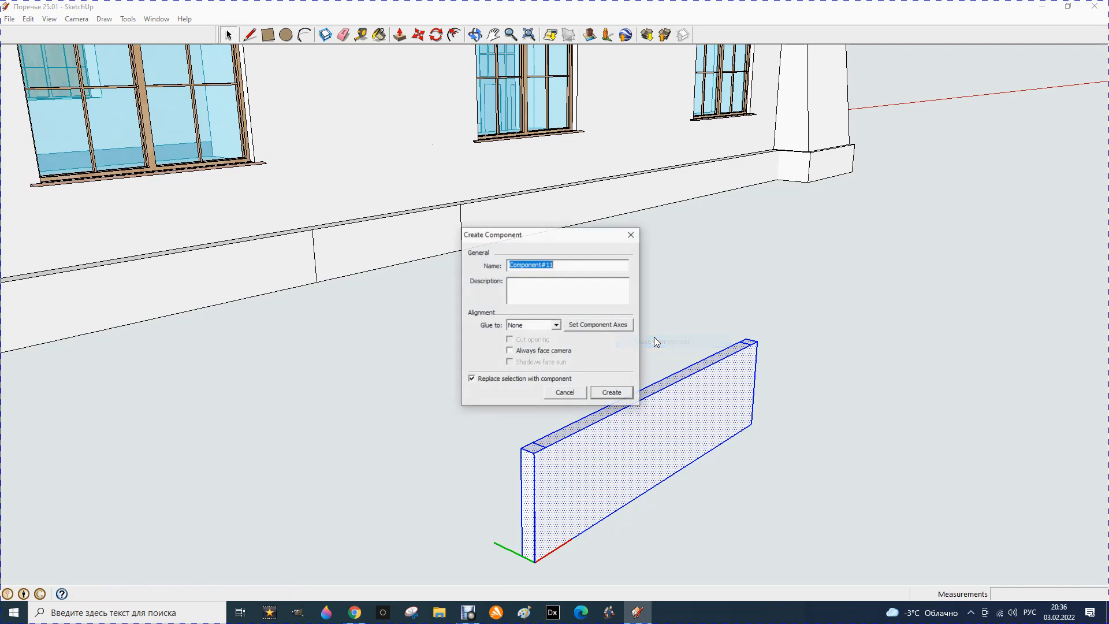
click(605, 389)
Copy the block component from its lower back corner onto the lower corner of the marked plinth section.
click(418, 34)
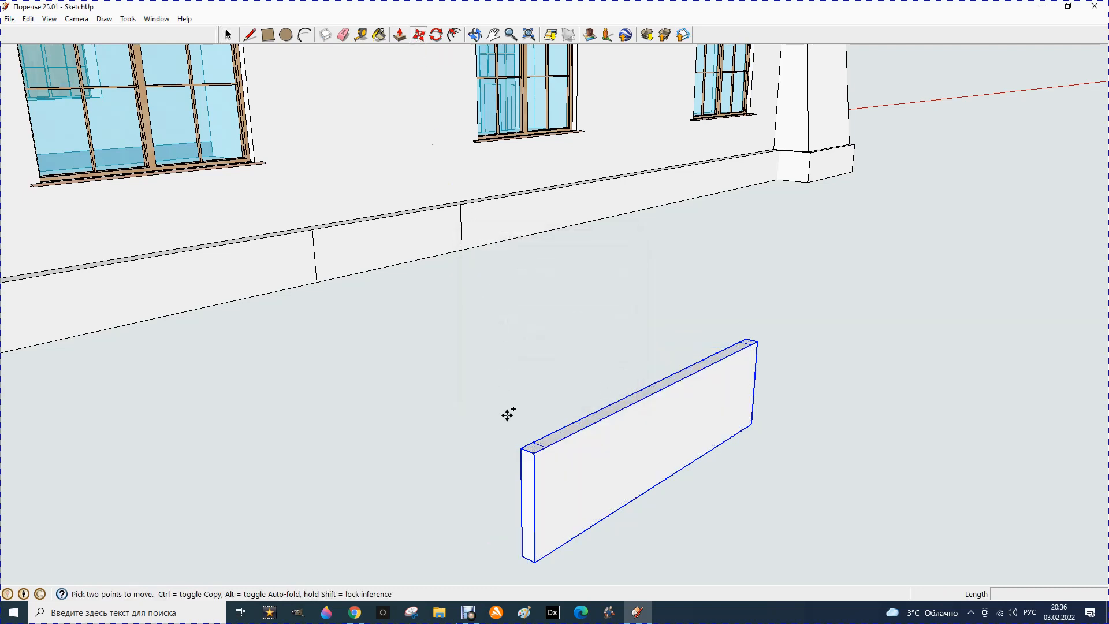
click(524, 556)
key(ctrl)
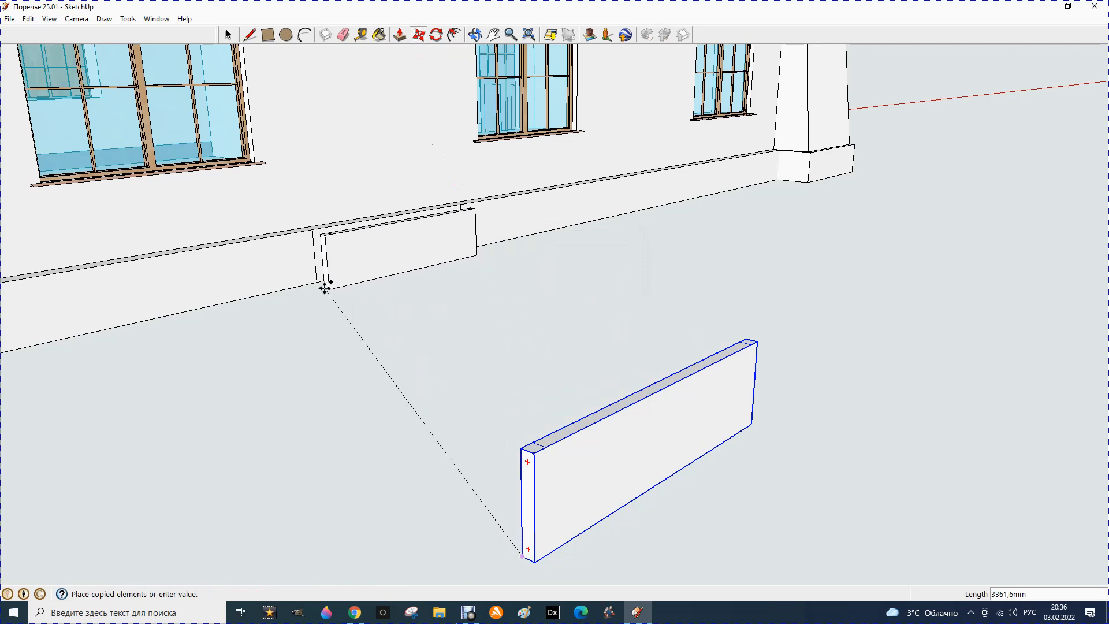
click(318, 282)
scroll(312, 218, up, 2)
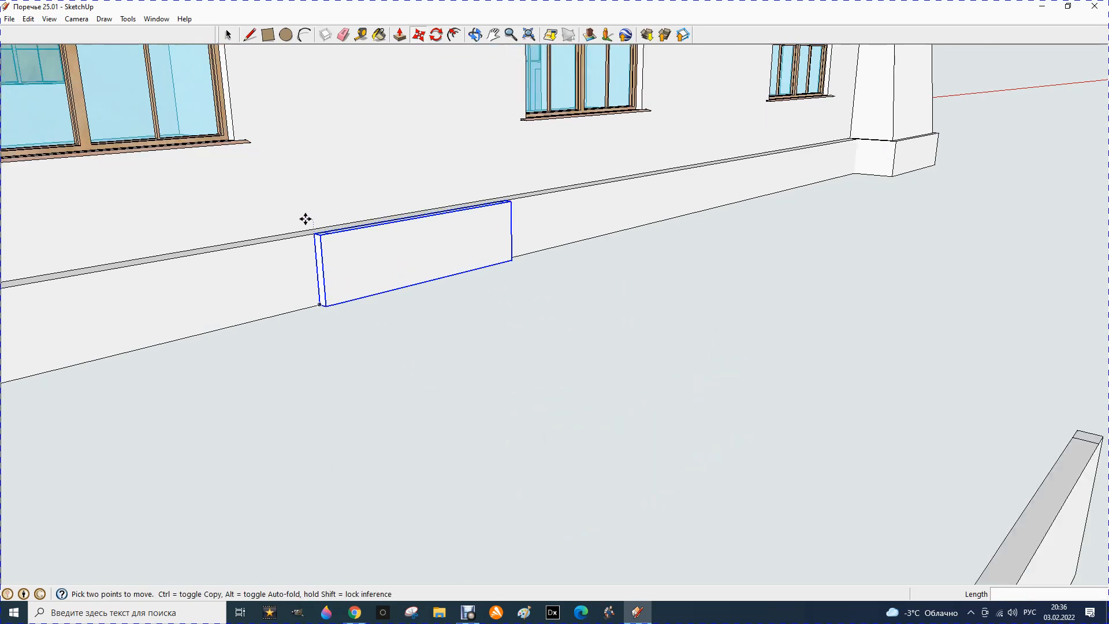
Open the free-standing block component in front of the facade for editing.
click(473, 33)
drag(451, 314, 458, 291)
drag(442, 266, 458, 272)
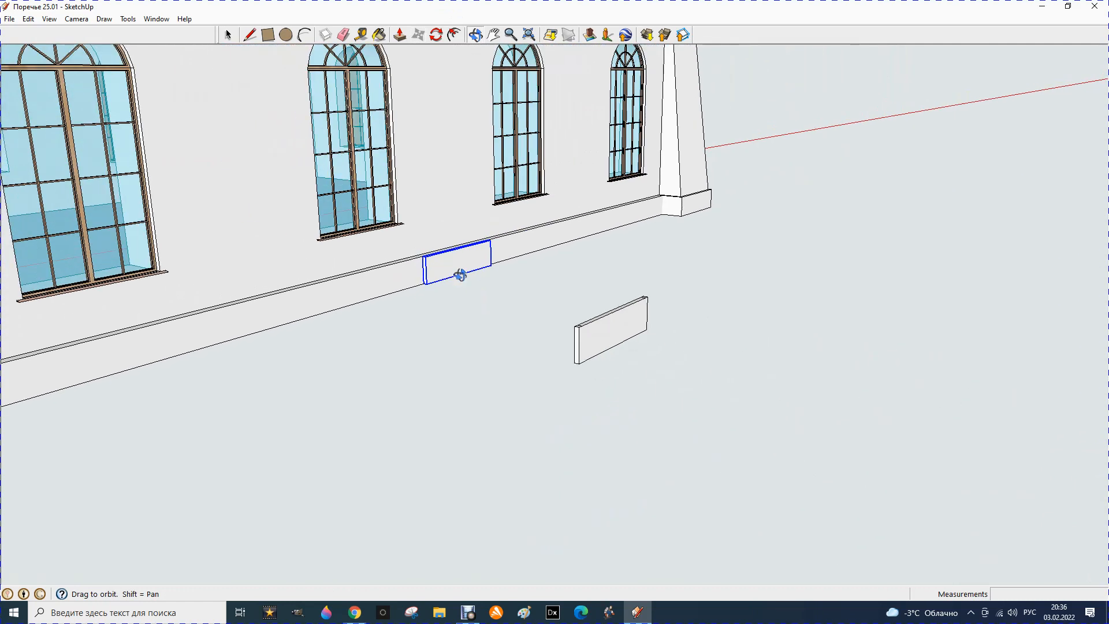
click(229, 36)
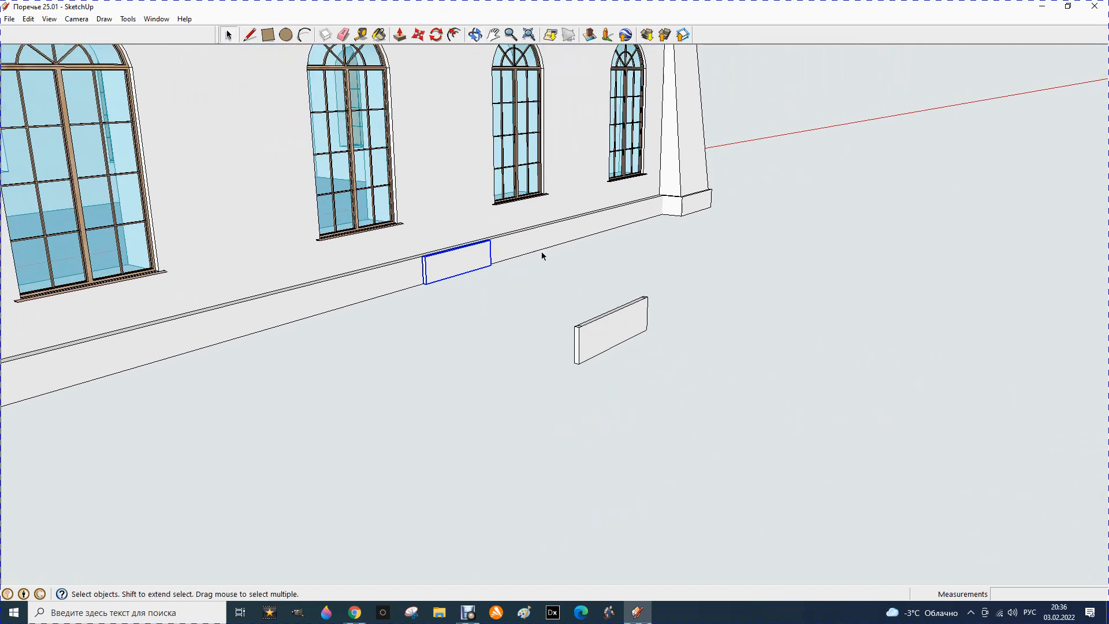
click(601, 314)
click(603, 323)
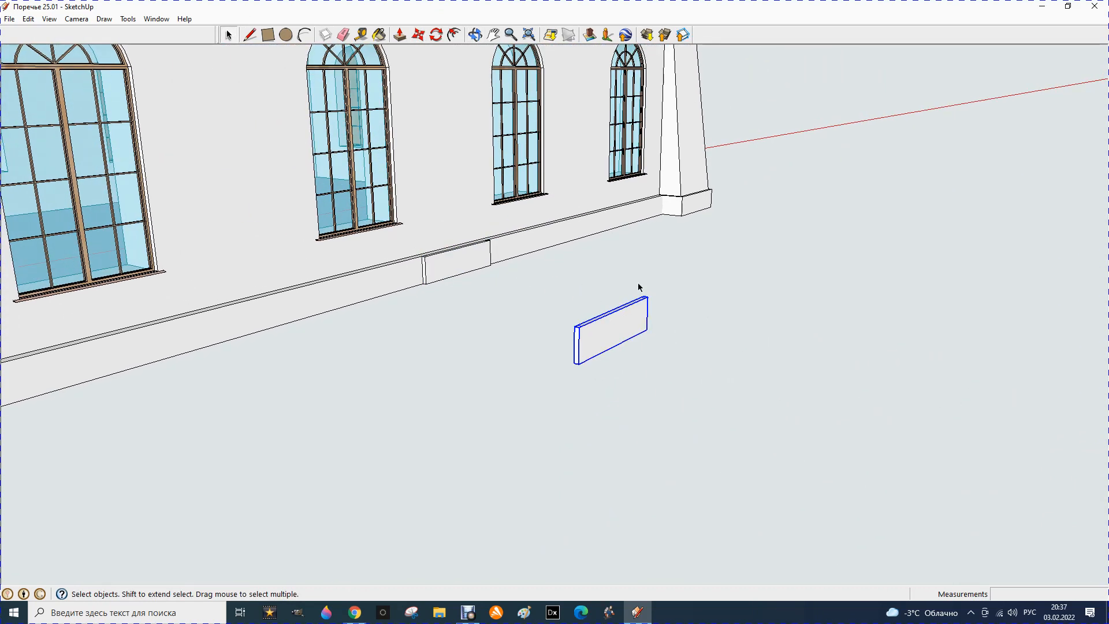
double_click(600, 323)
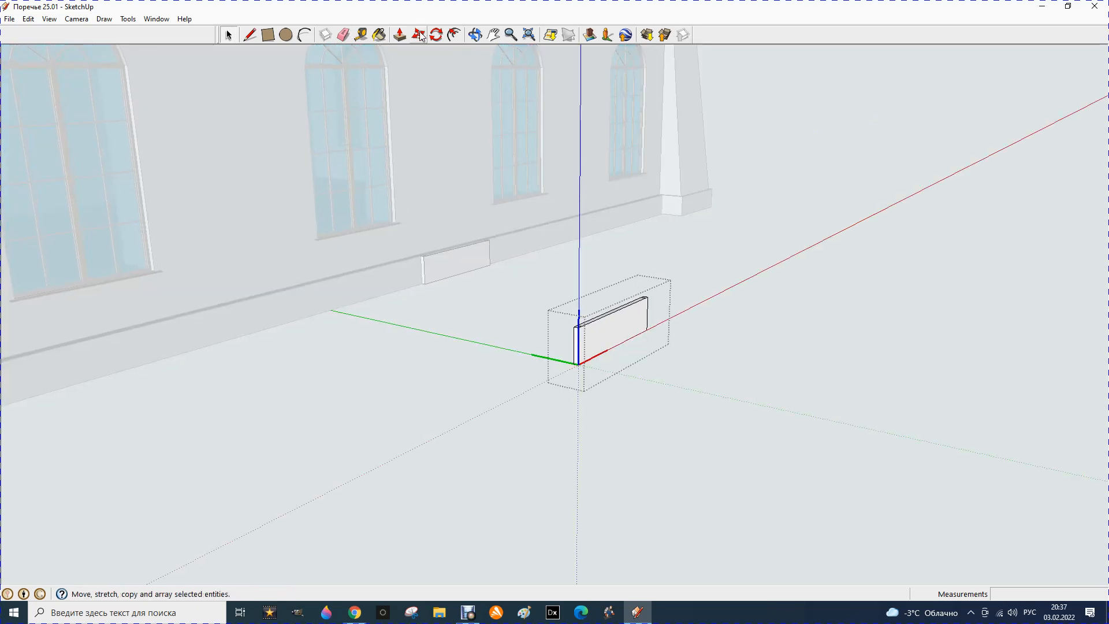
Push/Pull the middle part of the block's top face upward by 8000 mm.
click(399, 35)
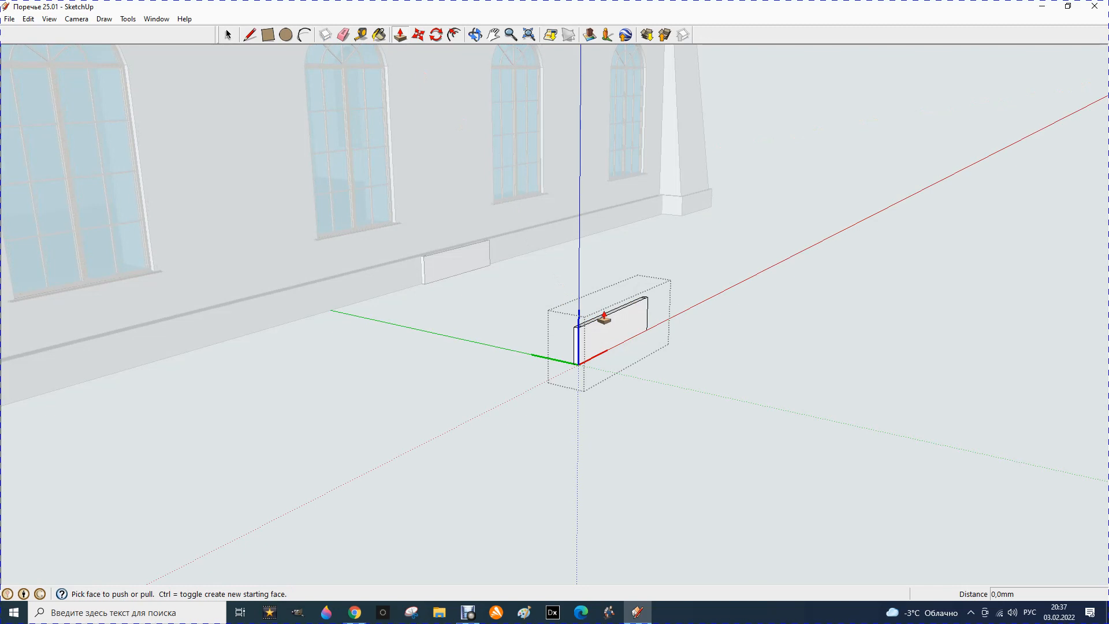
scroll(612, 302, up, 5)
scroll(607, 312, up, 4)
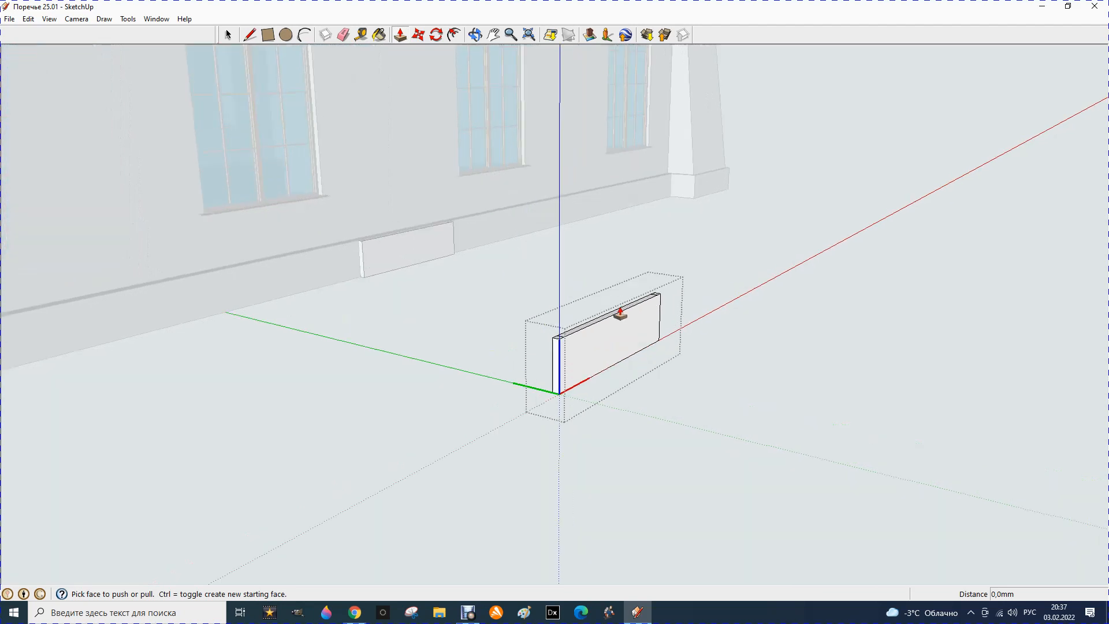
scroll(621, 315, up, 3)
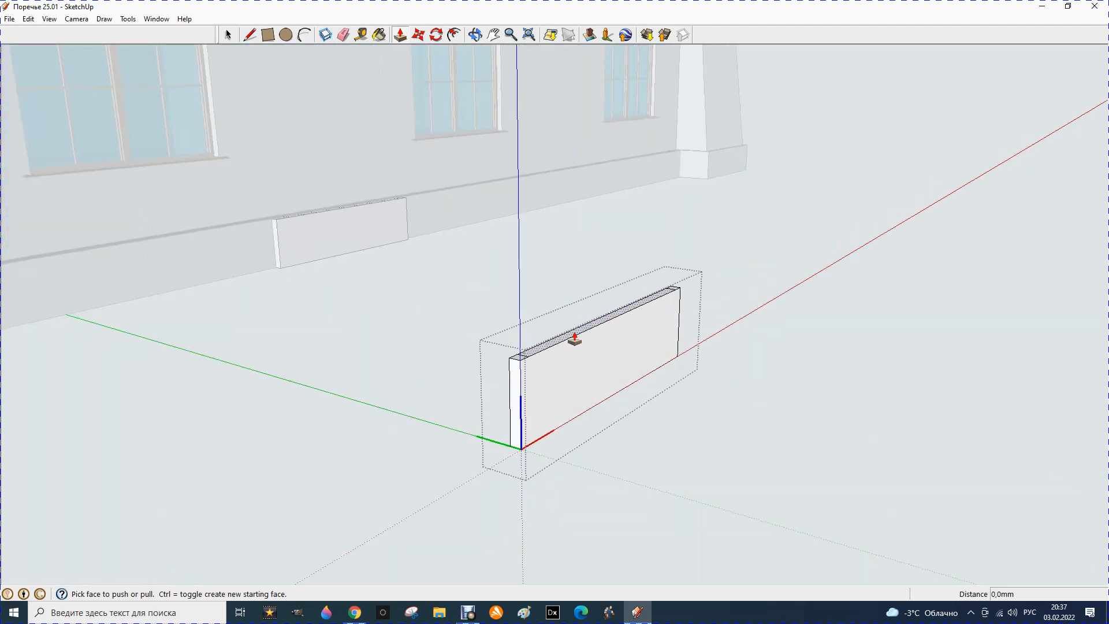
click(575, 338)
text(8000)
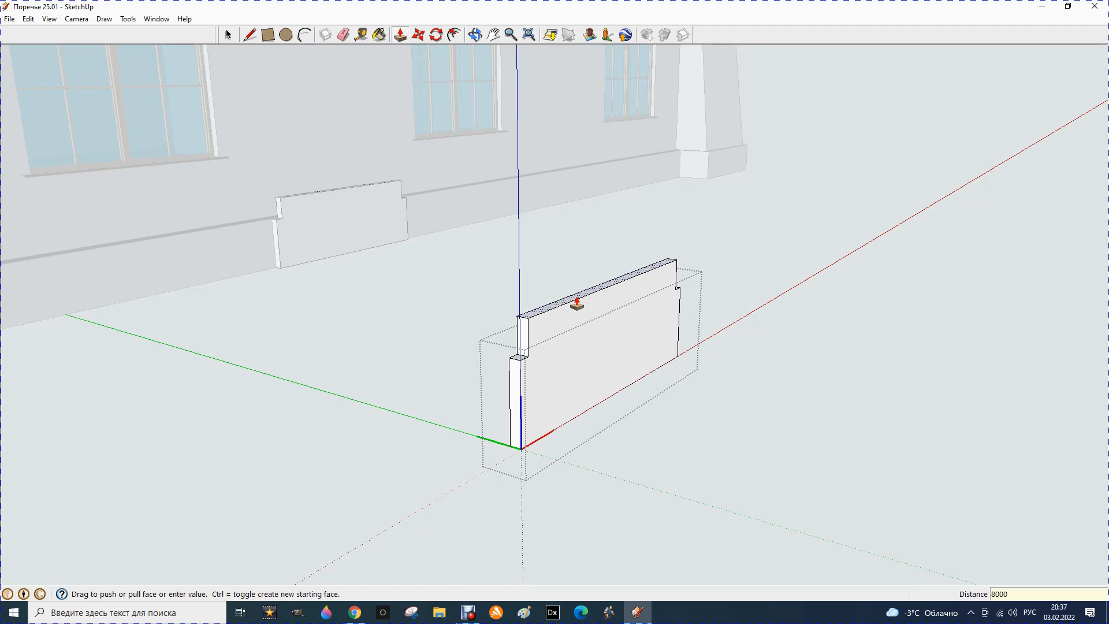
key(Return)
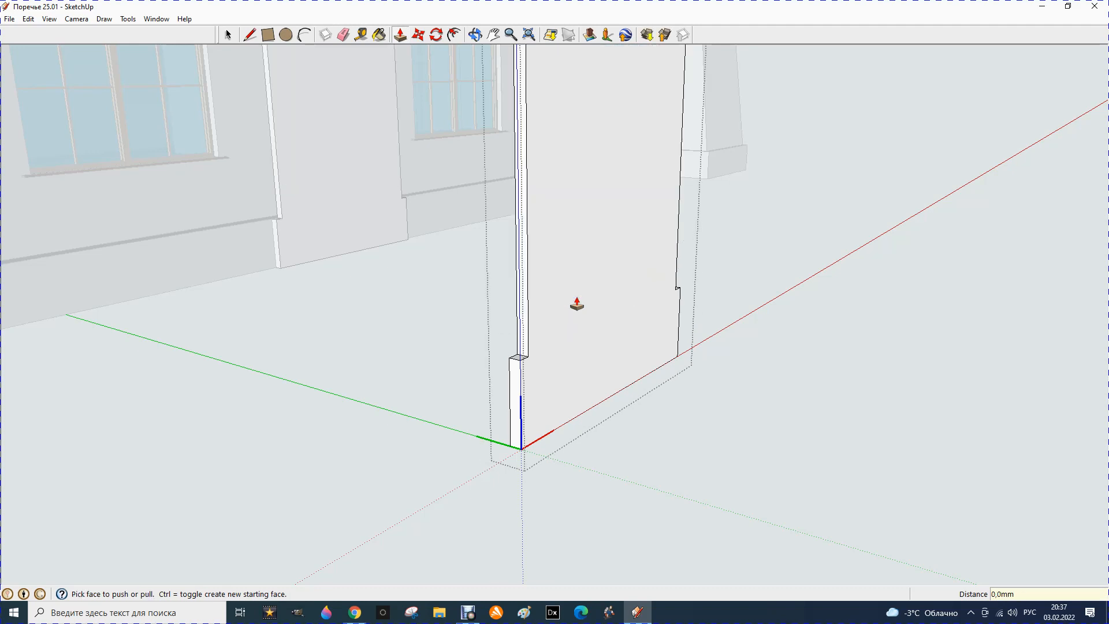
Draw a horizontal edge across the component's front face between the two inner corners of the base steps.
click(250, 36)
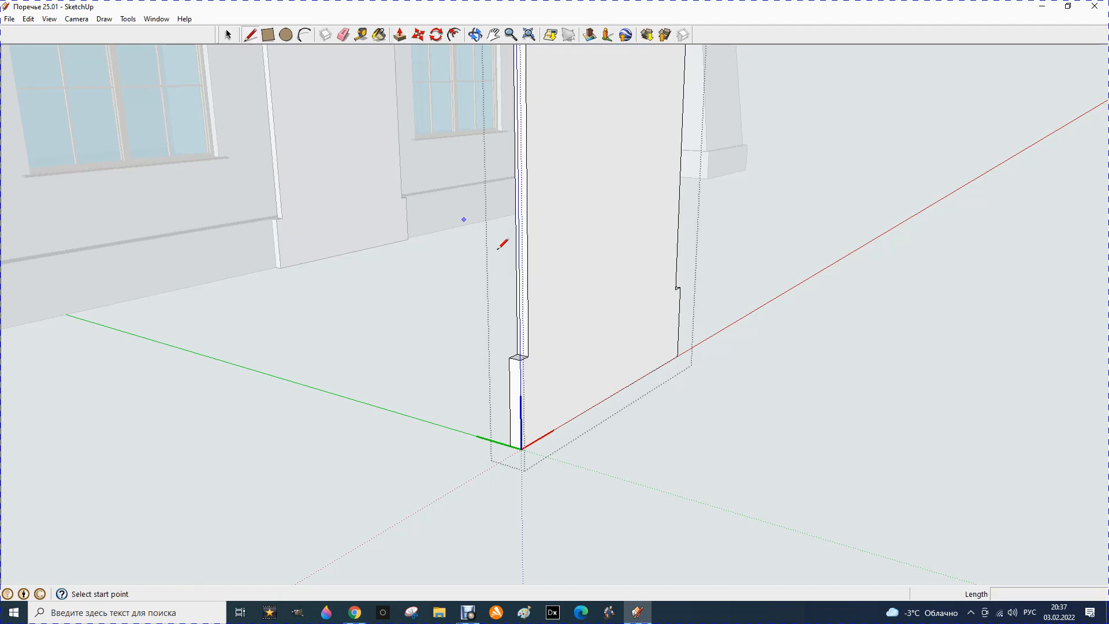
click(528, 356)
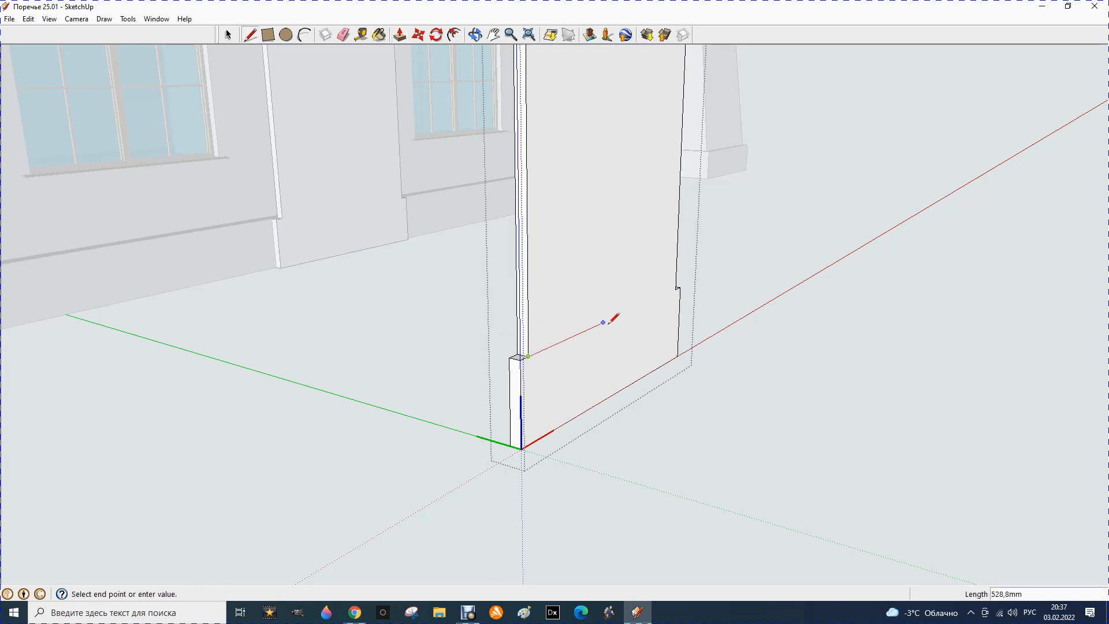
click(680, 289)
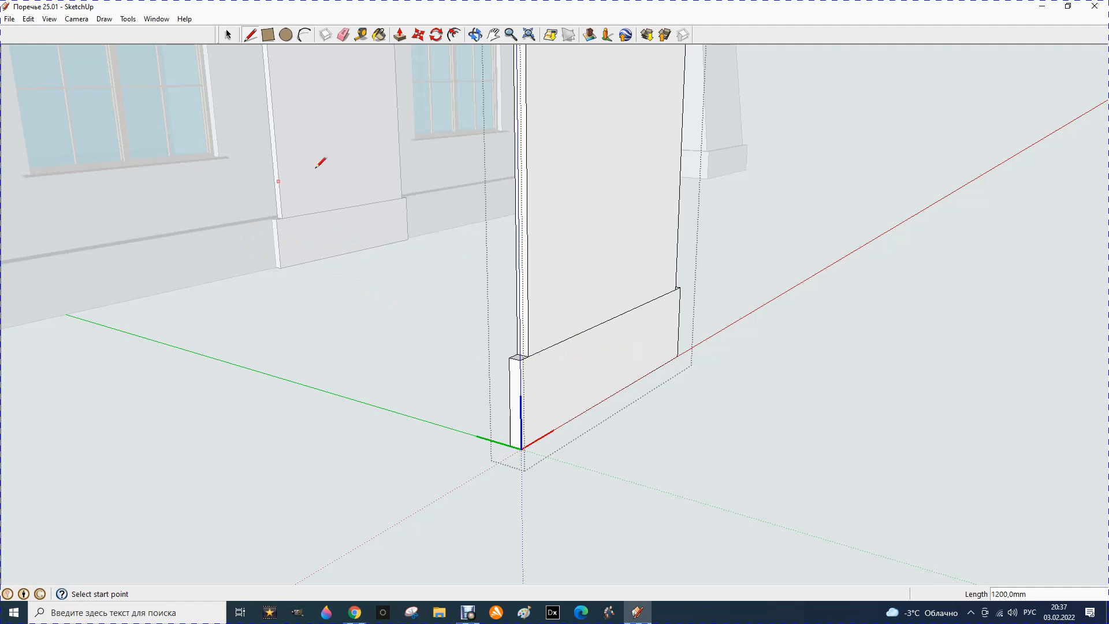
Draw a horizontal edge across the component's back face at the top of the base, joining the inner step corners.
click(475, 36)
drag(420, 219, 525, 319)
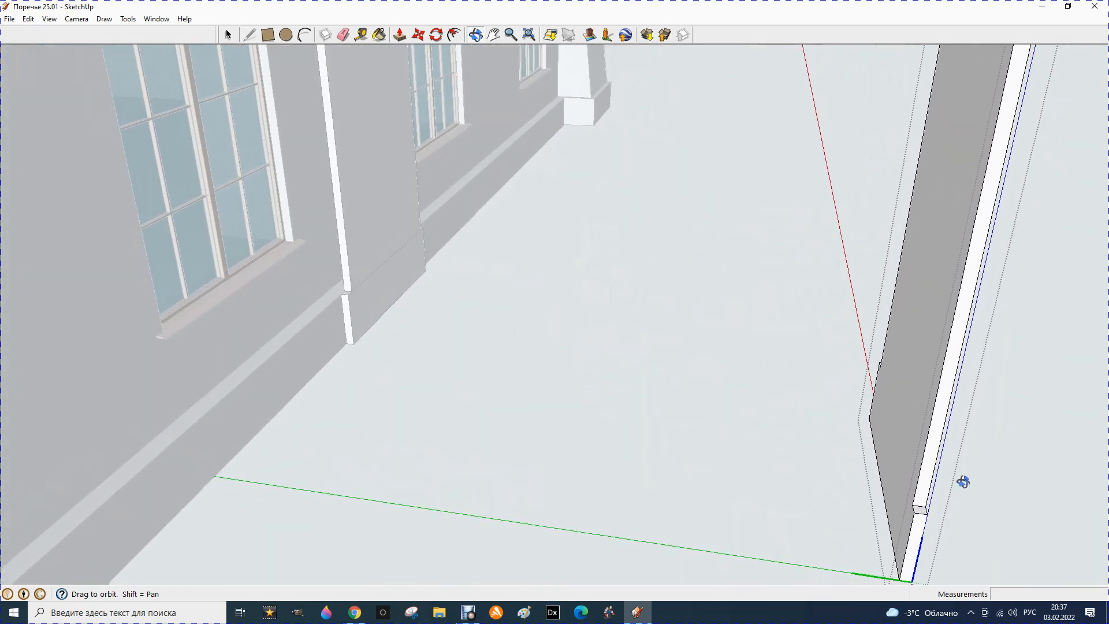
scroll(876, 376, up, 3)
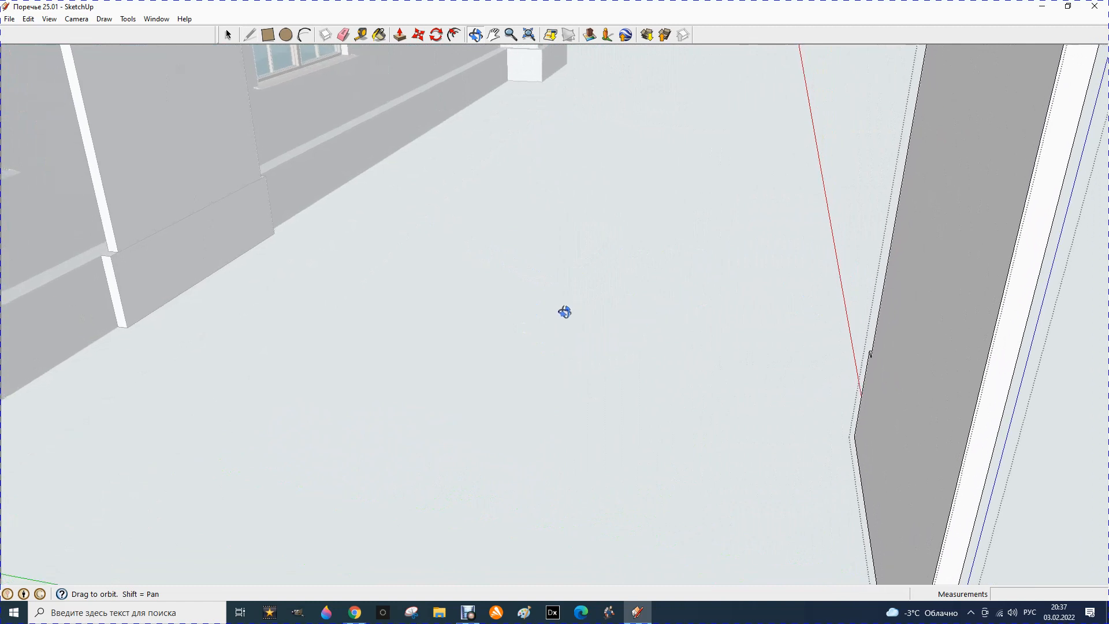
drag(703, 282, 786, 361)
scroll(905, 433, up, 1)
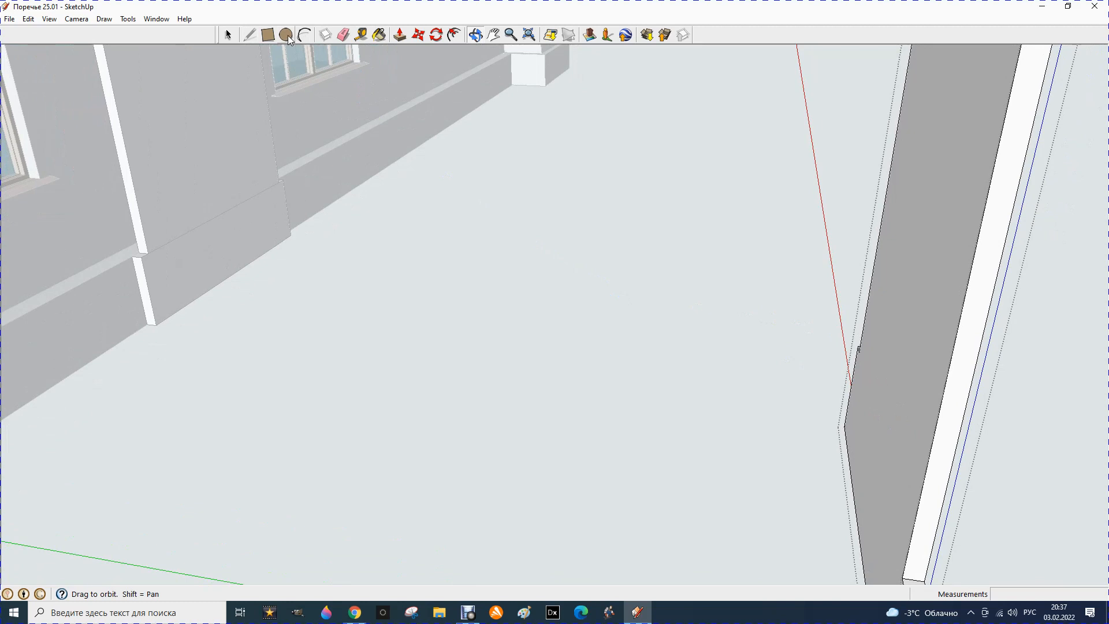
click(249, 35)
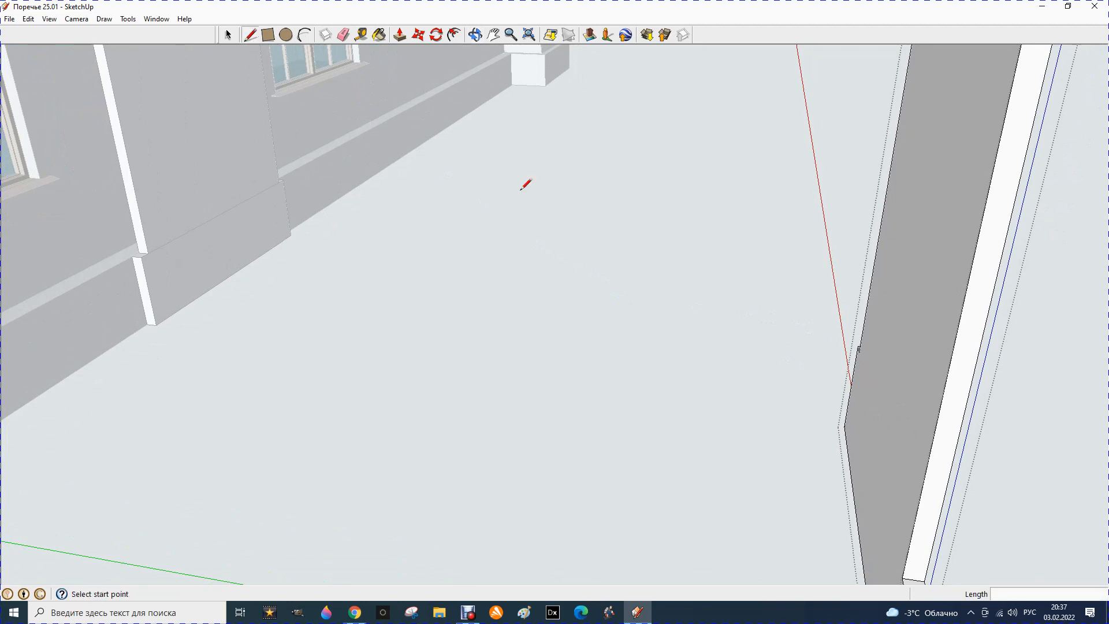
click(863, 354)
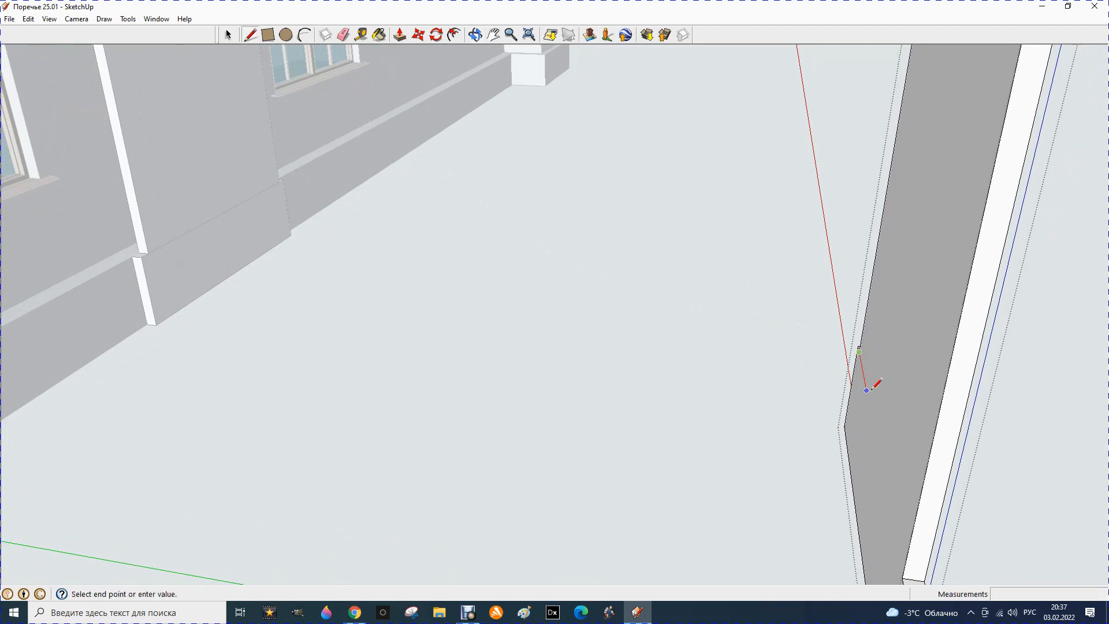
scroll(862, 370, up, 1)
click(896, 521)
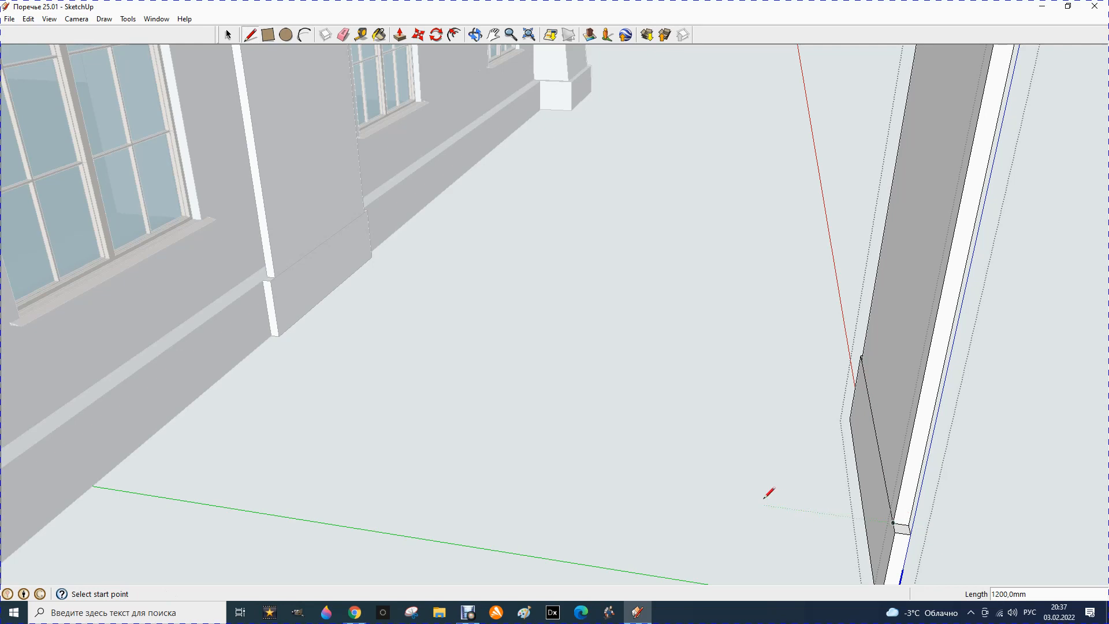
Push/Pull the back face of the pilaster's shaft 50 mm outward, above the base.
click(400, 37)
click(889, 293)
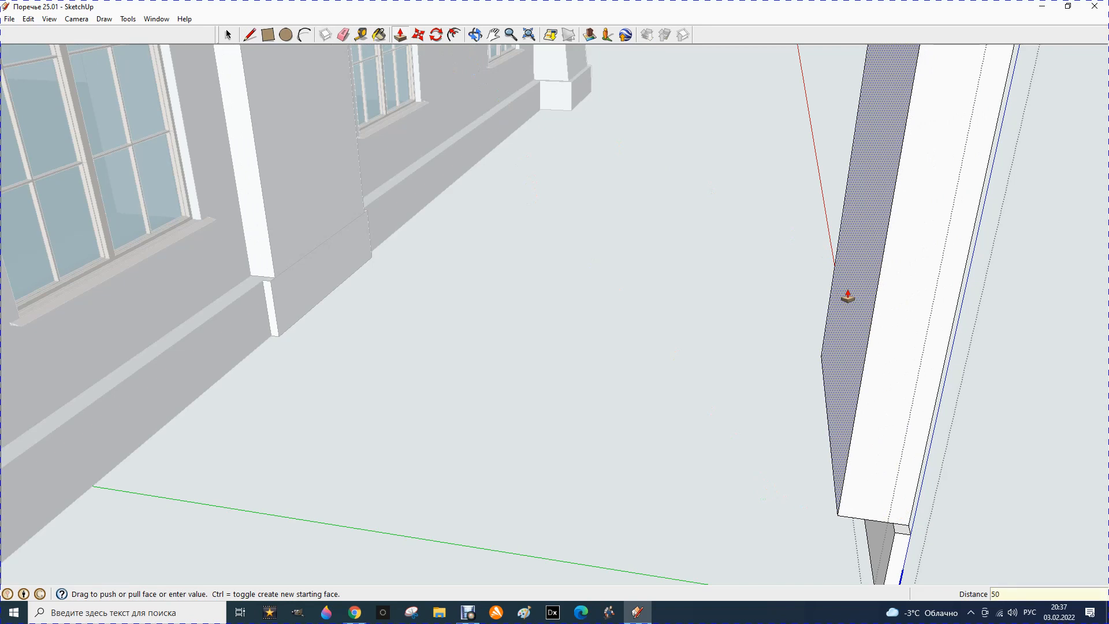
text(50)
key(Return)
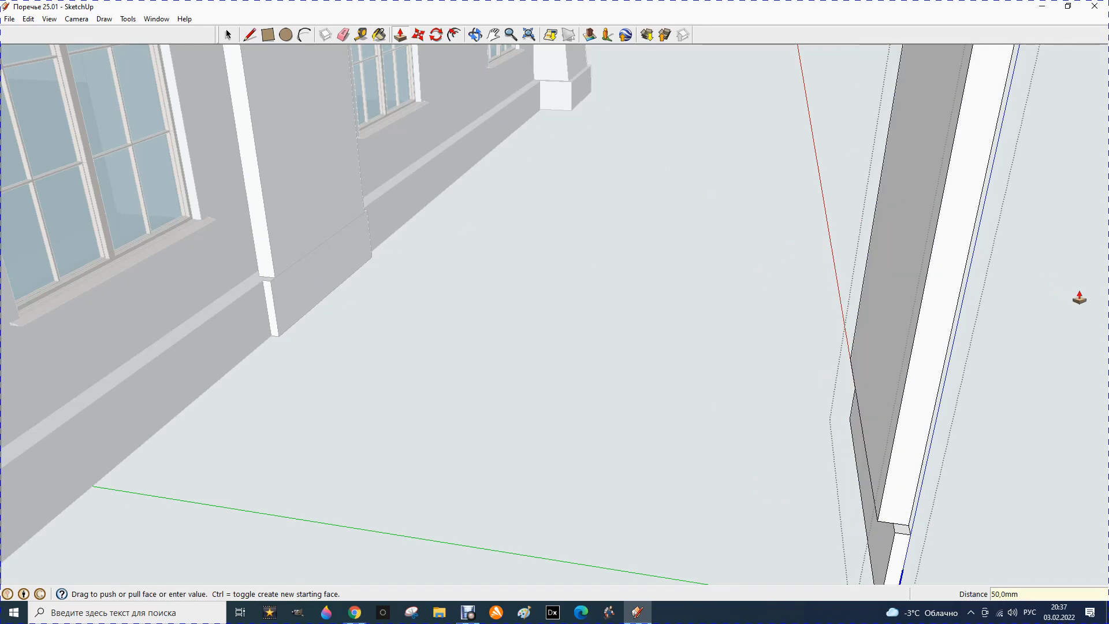
Push/Pull the front face of the shaft 50 mm inward to form a ledge on top of the base.
scroll(379, 259, down, 1)
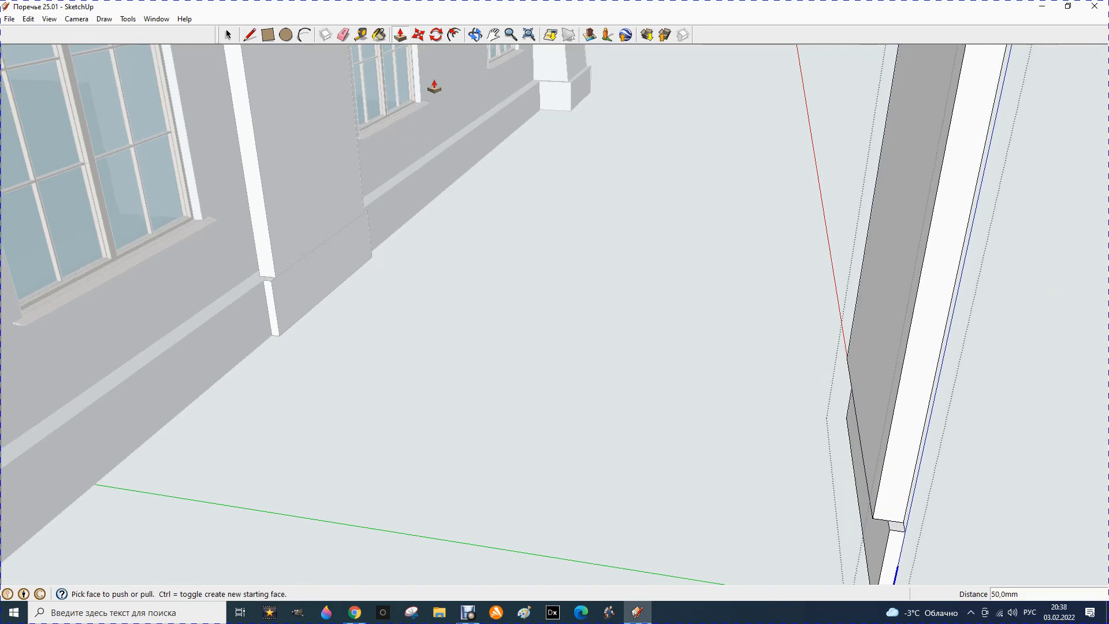
click(475, 35)
drag(745, 241, 639, 227)
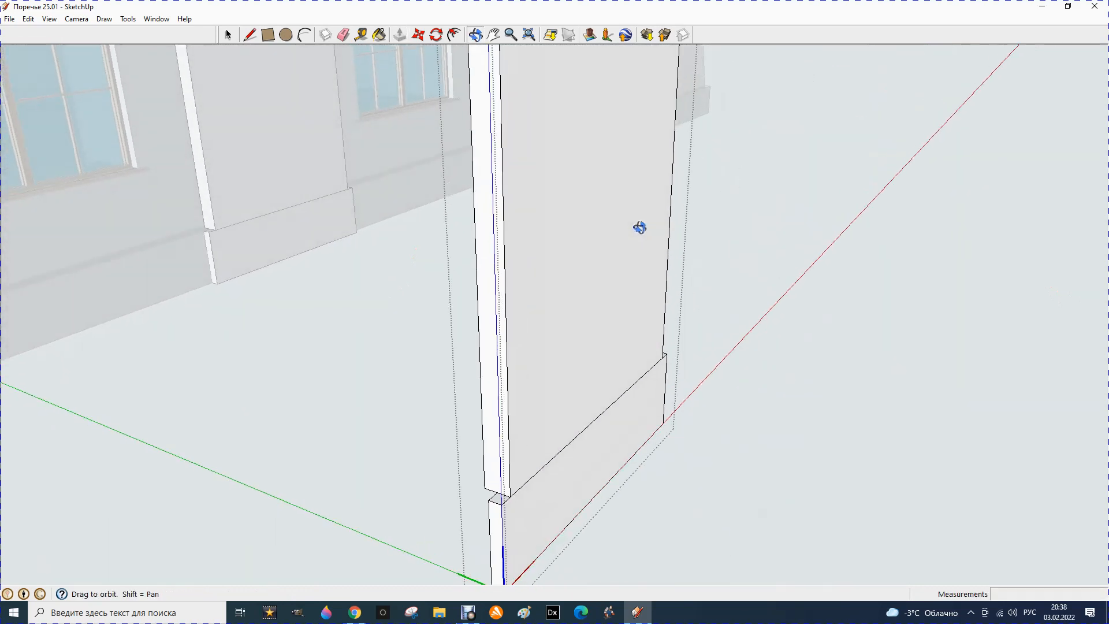
drag(521, 495, 651, 429)
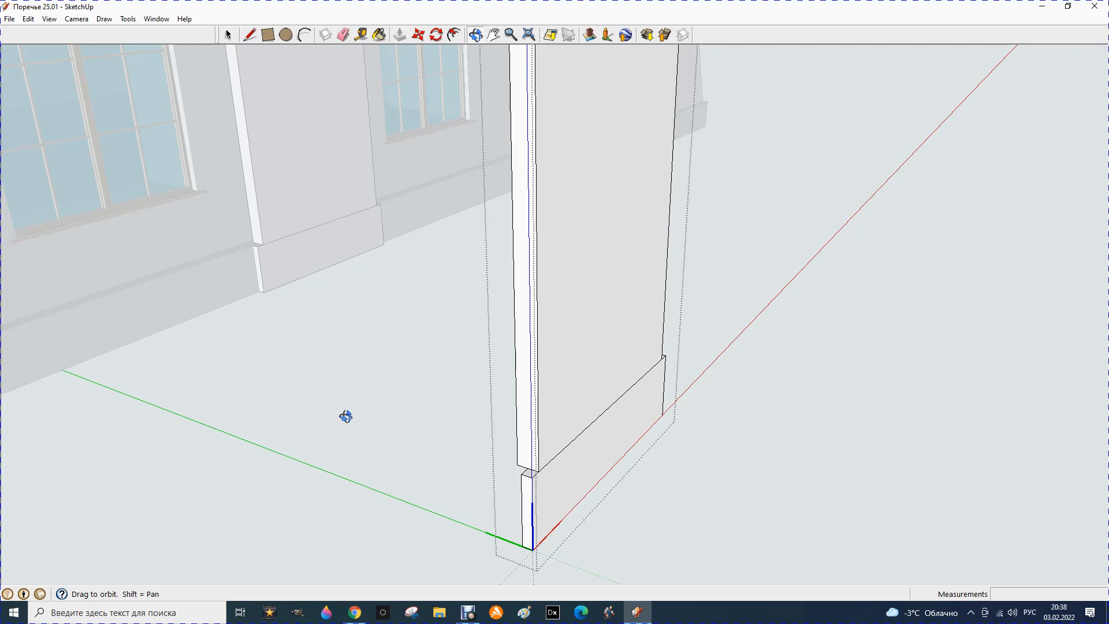
drag(522, 488, 539, 470)
click(399, 34)
click(537, 346)
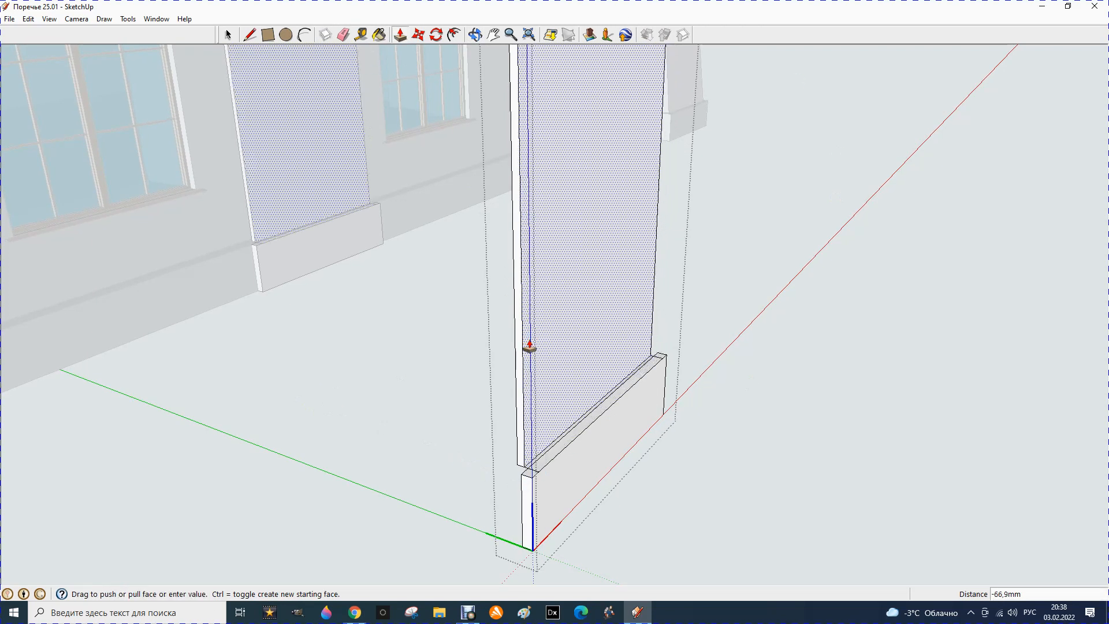
key(Return)
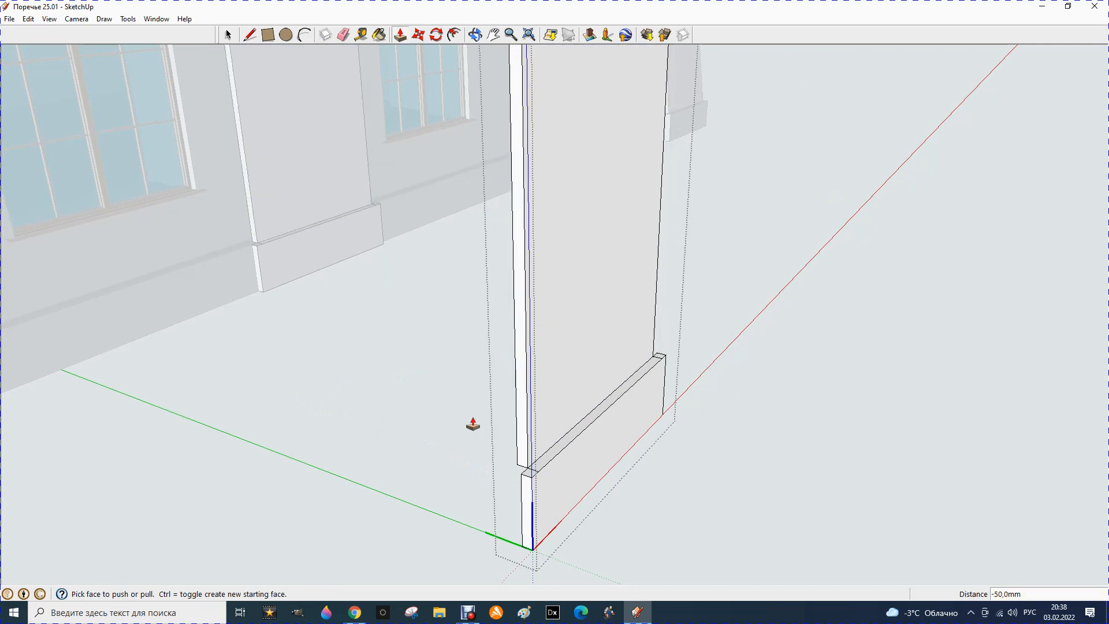
Erase the leftover short edges at both ends of the ledge on top of the base.
scroll(259, 258, up, 6)
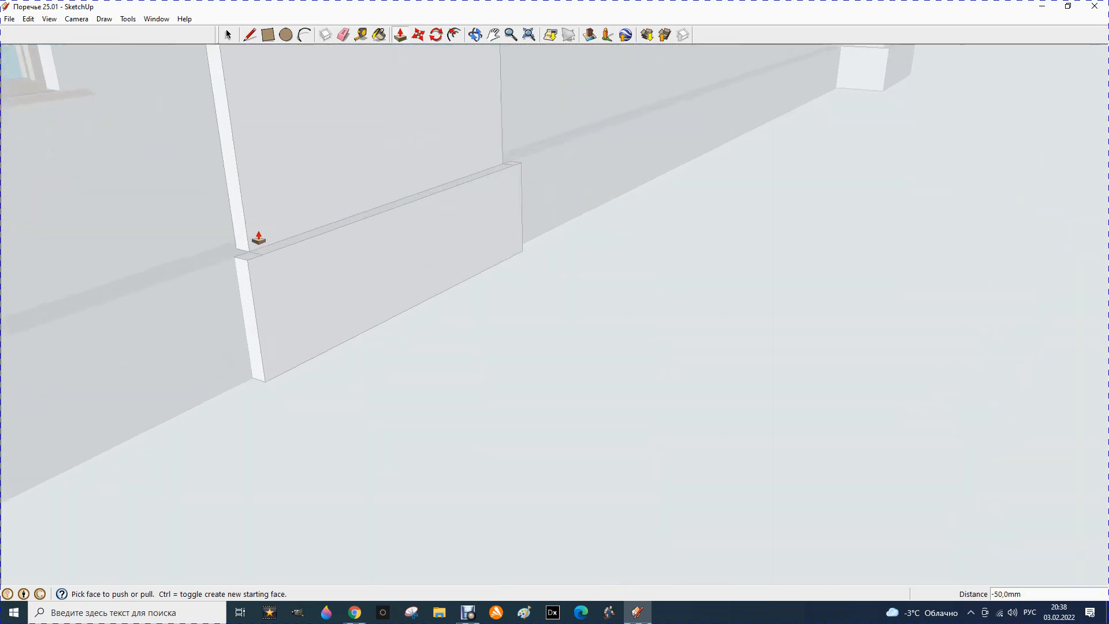
scroll(257, 248, down, 4)
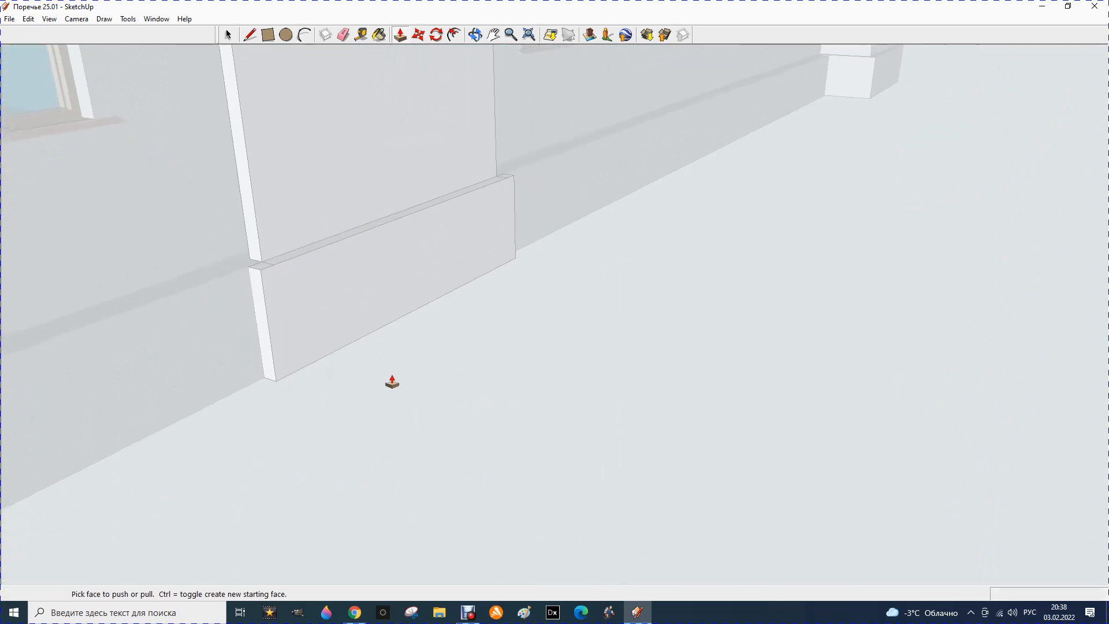
scroll(433, 386, down, 3)
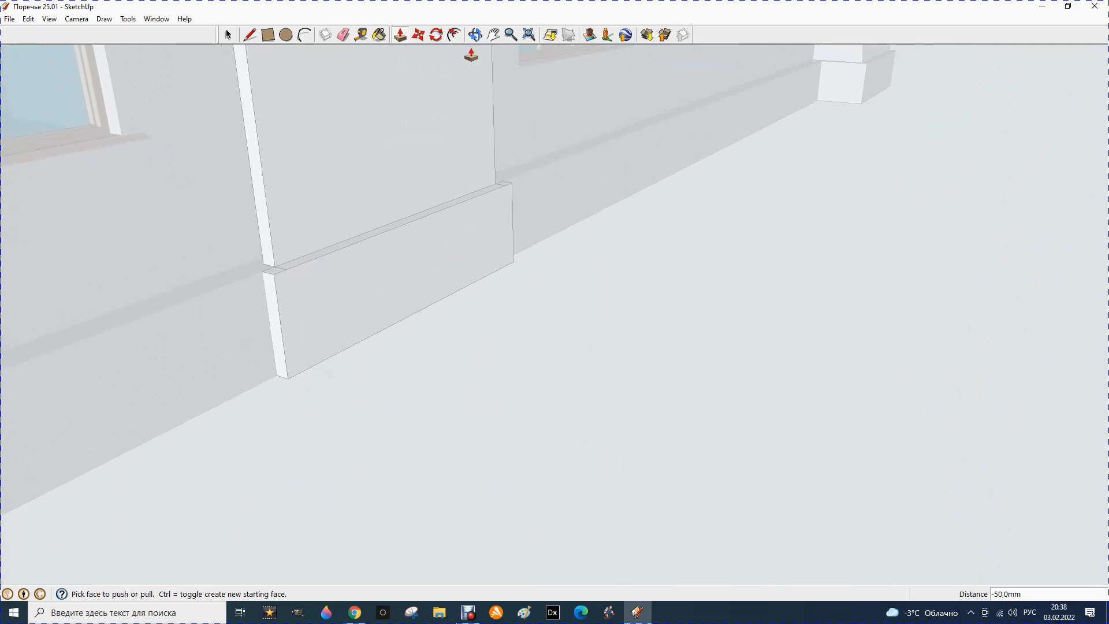
click(475, 35)
drag(398, 344, 488, 358)
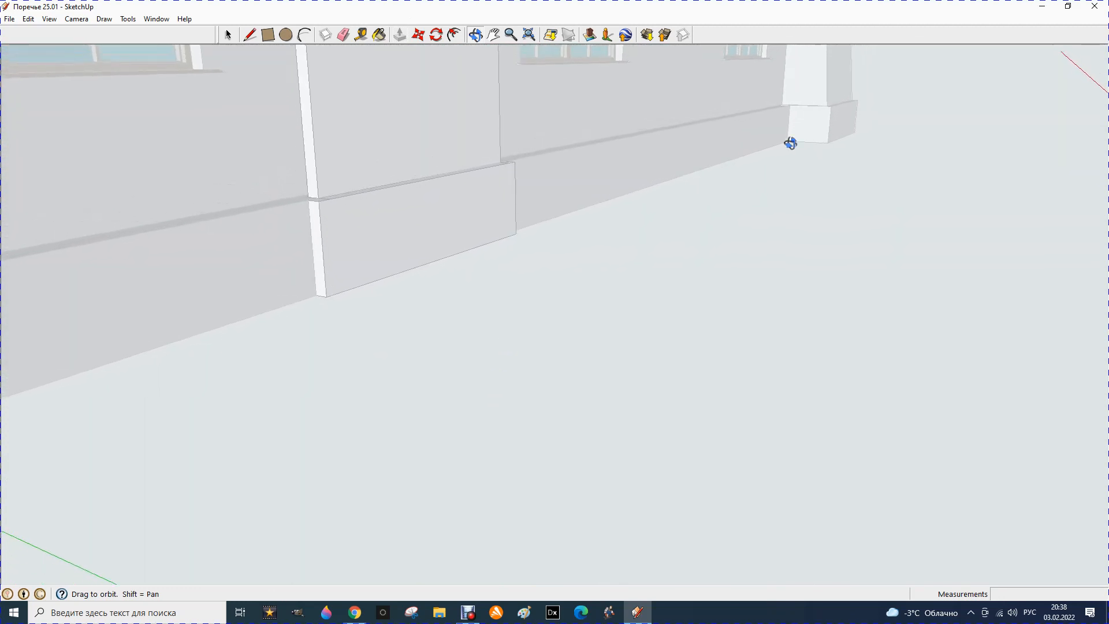
drag(660, 389, 582, 383)
scroll(703, 321, down, 7)
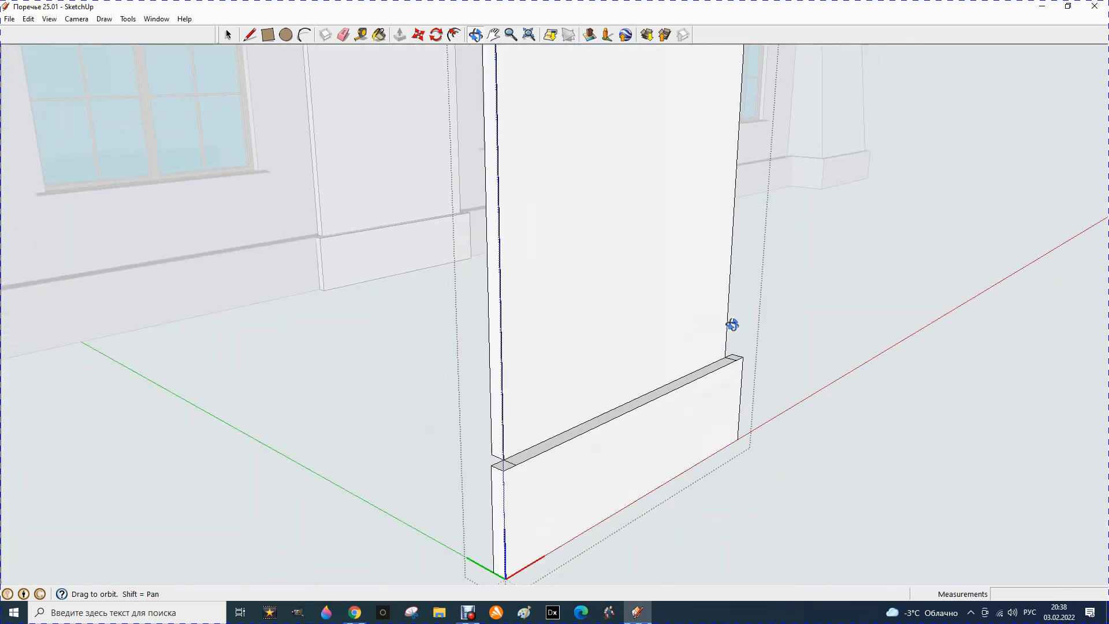
scroll(573, 475, up, 1)
scroll(573, 475, up, 1)
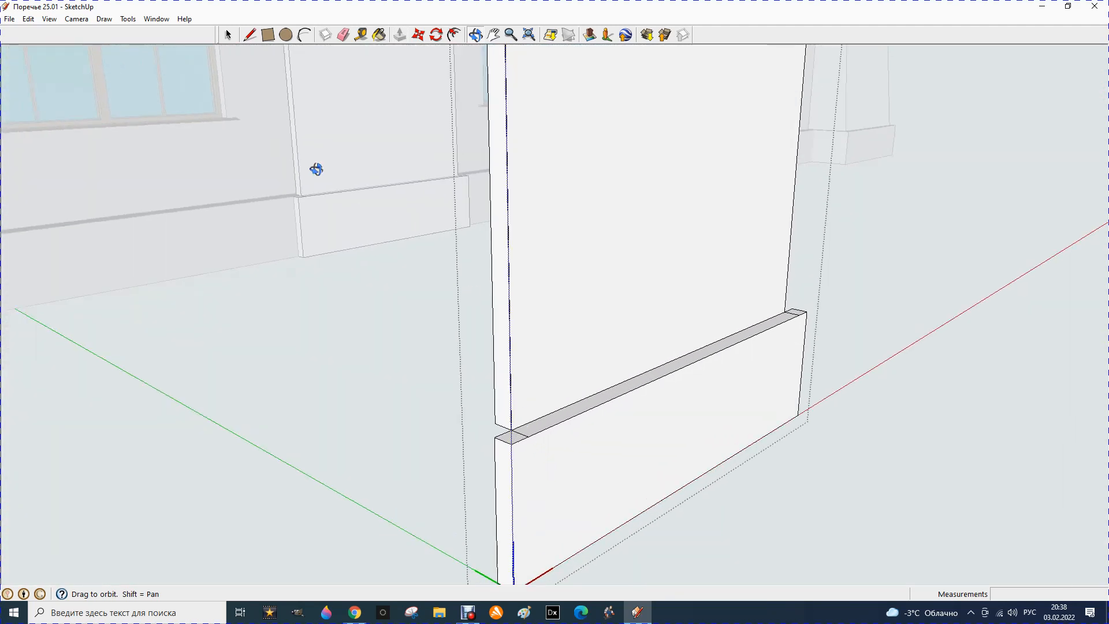
click(343, 35)
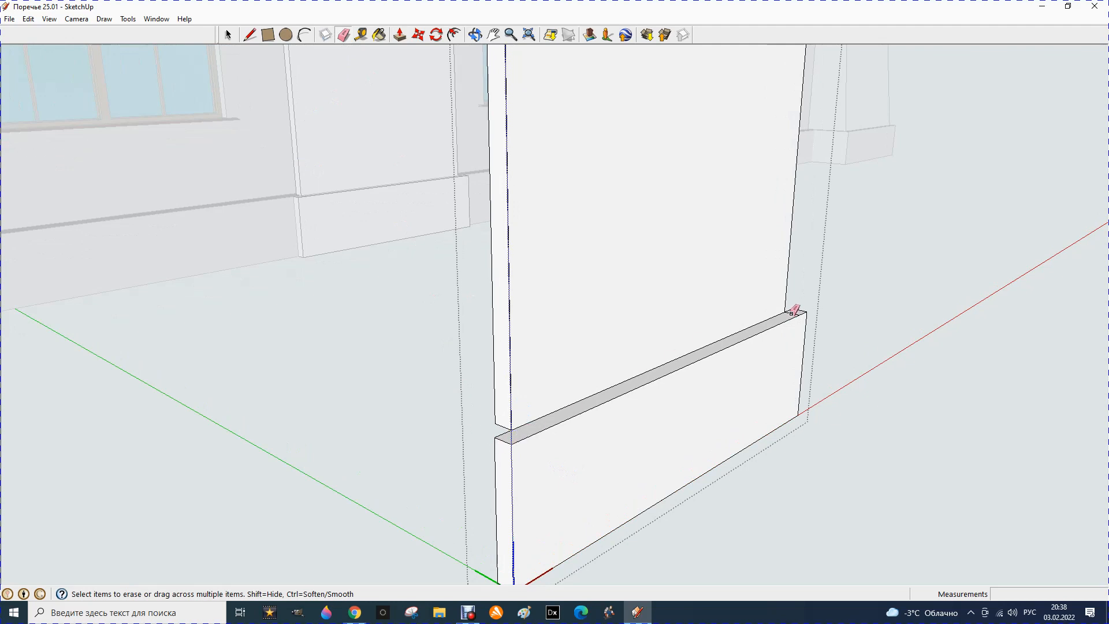
Finish editing the pilaster component and return to the whole model.
click(474, 35)
mouse_move(560, 277)
mouse_down()
mouse_move(523, 282)
mouse_move(717, 337)
mouse_up()
scroll(717, 337, down, 3)
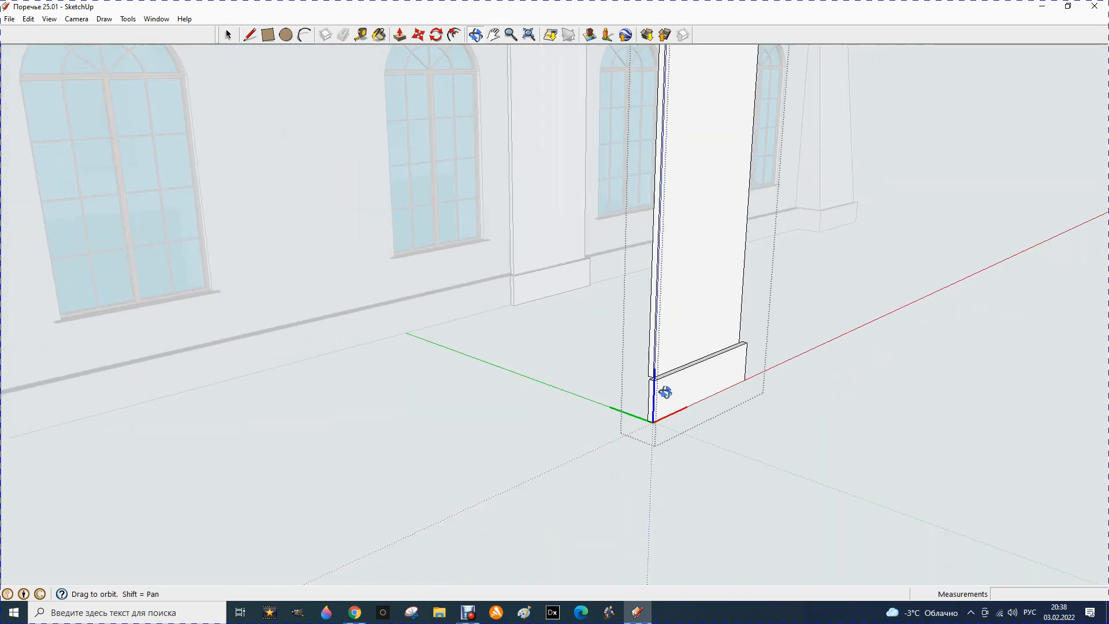
scroll(421, 434, down, 4)
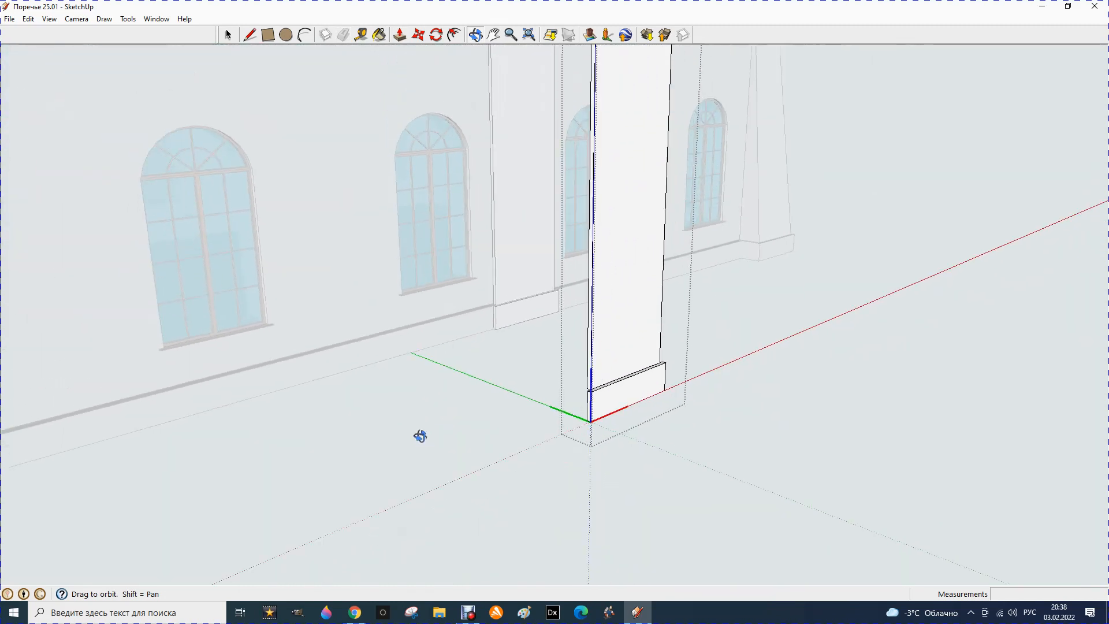
scroll(477, 306, down, 3)
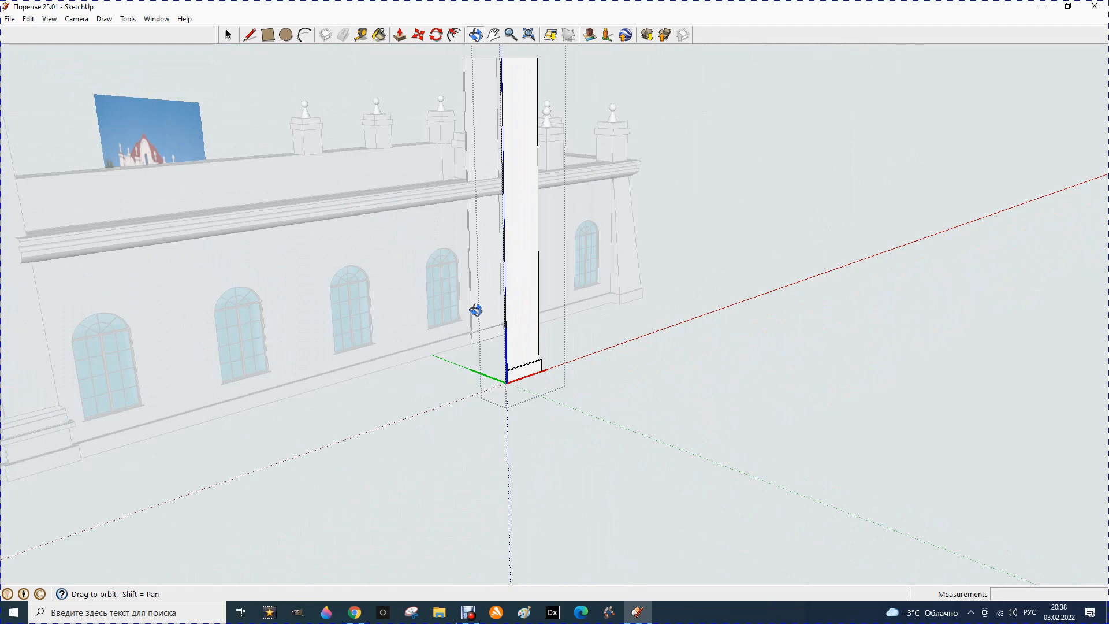
scroll(452, 99, up, 4)
drag(450, 105, 434, 238)
click(227, 35)
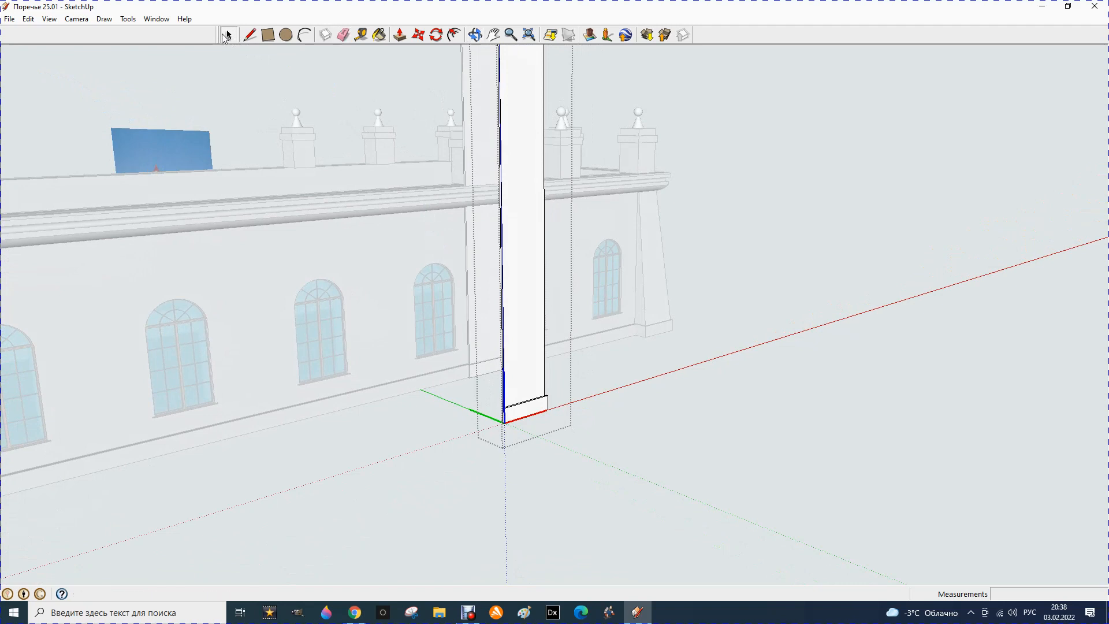
scroll(452, 289, up, 10)
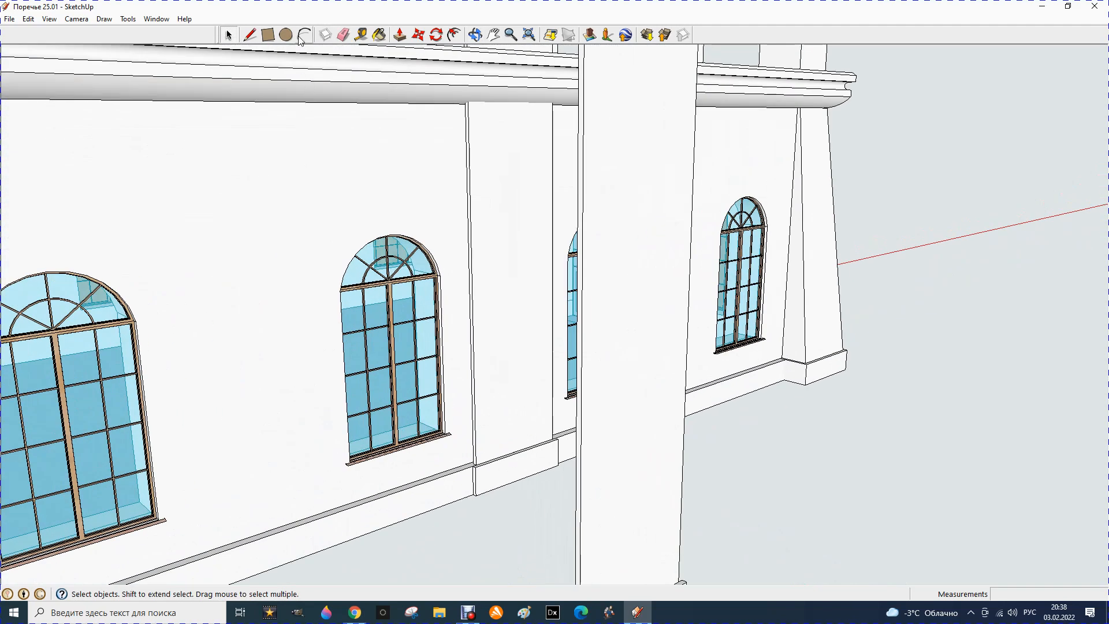
Measure the wall height beside the facade pilaster, from the top of the plinth to the underside of the cornice.
click(361, 37)
click(464, 452)
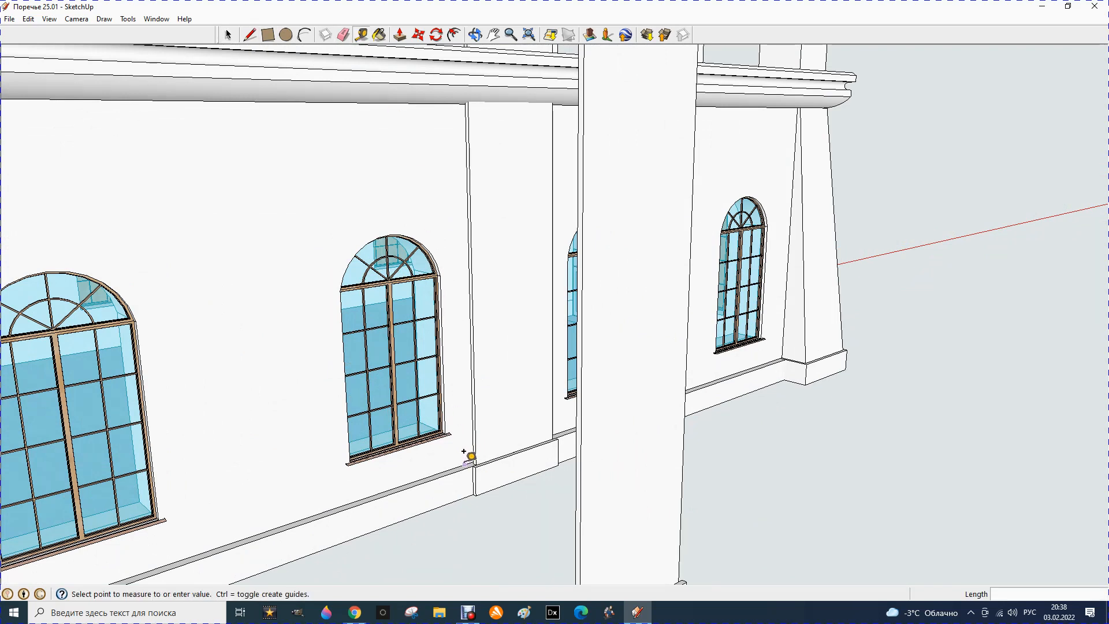
click(437, 94)
scroll(733, 358, down, 5)
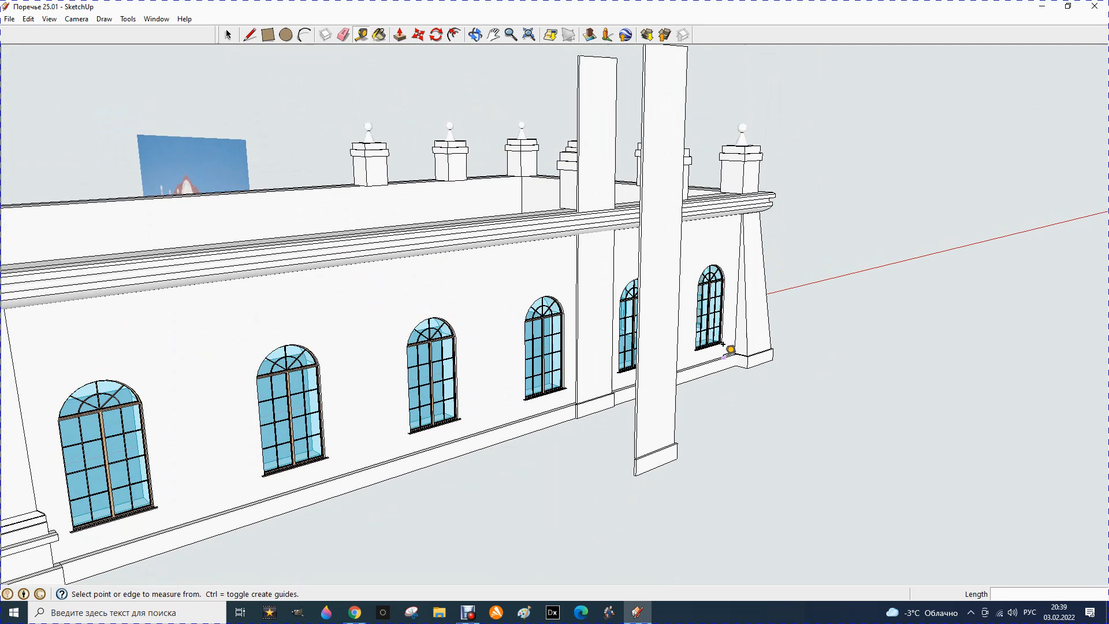
scroll(731, 350, down, 3)
scroll(704, 346, up, 2)
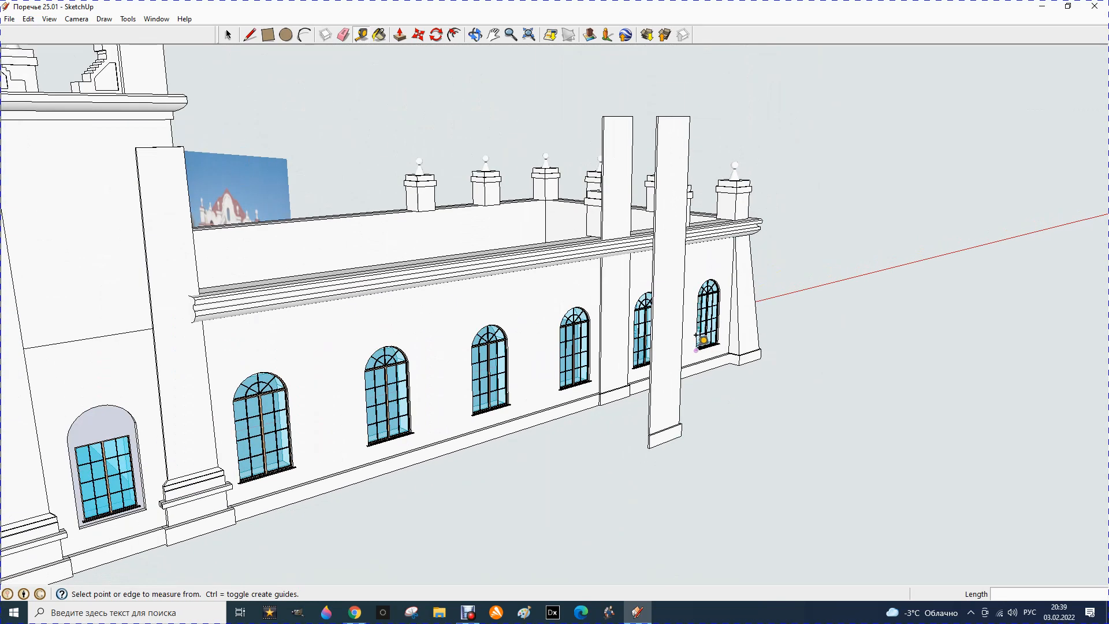
Open the free-standing pilaster component and Push/Pull the shaft's top face down by 4000 mm.
click(475, 36)
drag(589, 99, 560, 189)
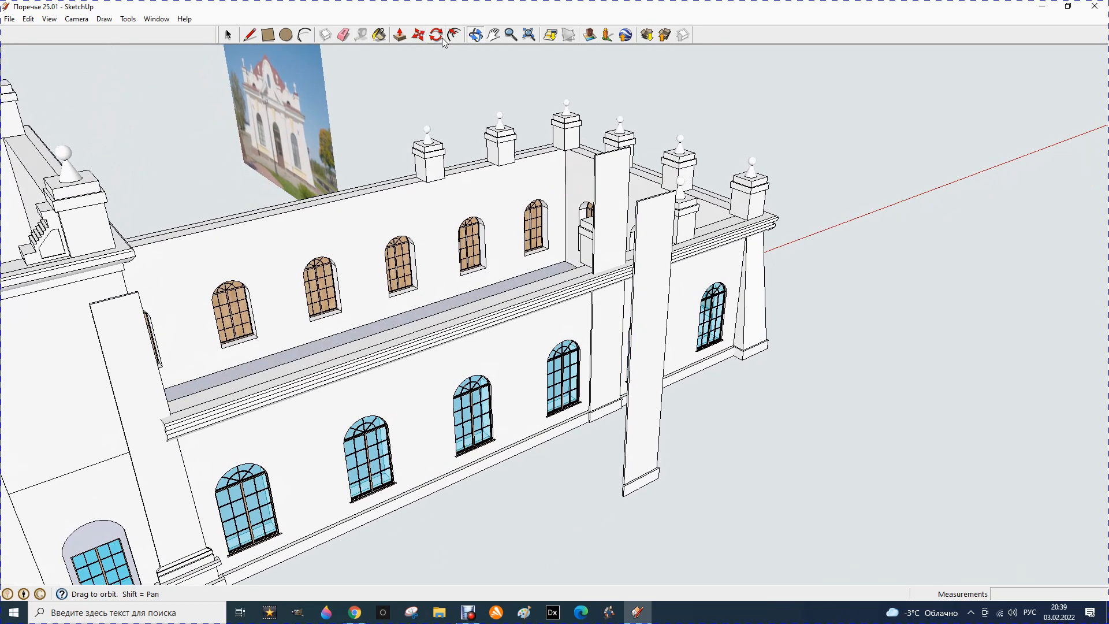
click(228, 35)
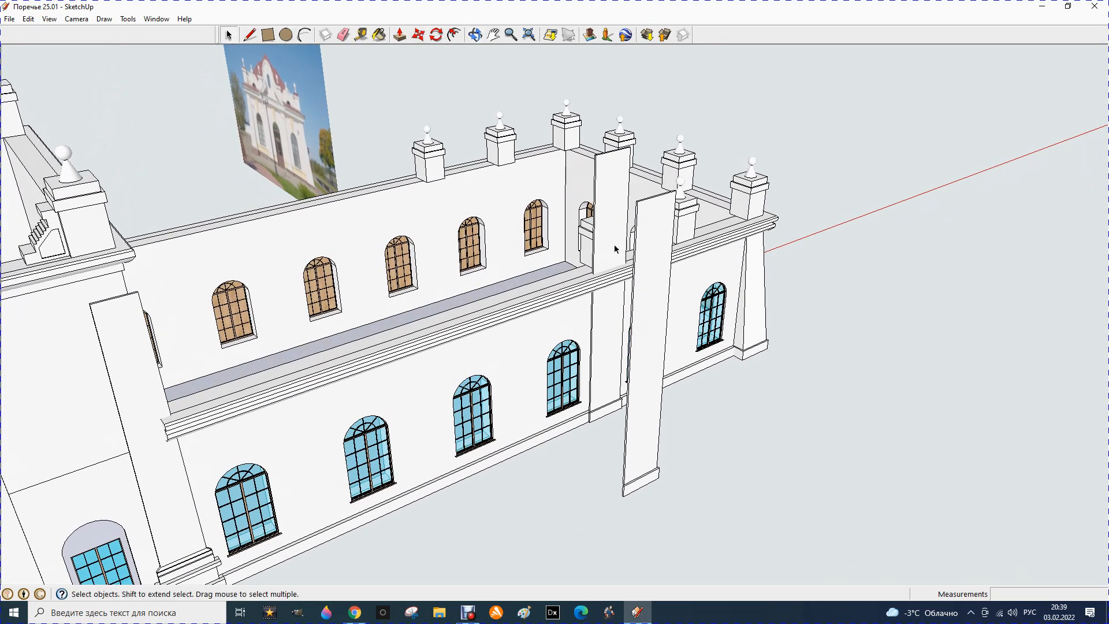
double_click(643, 227)
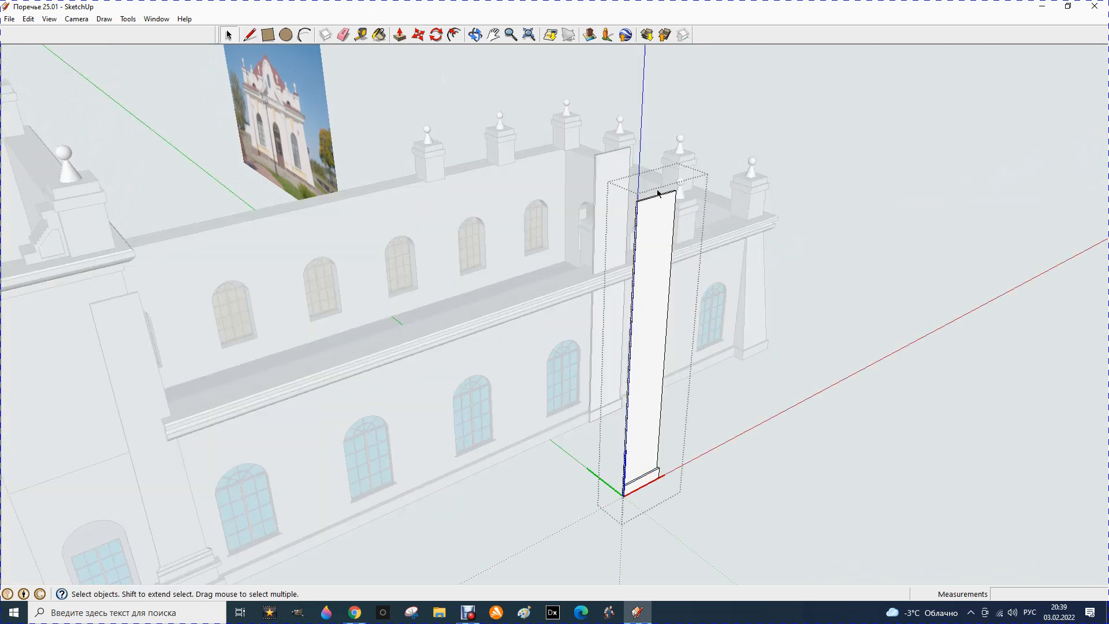
scroll(658, 193, up, 3)
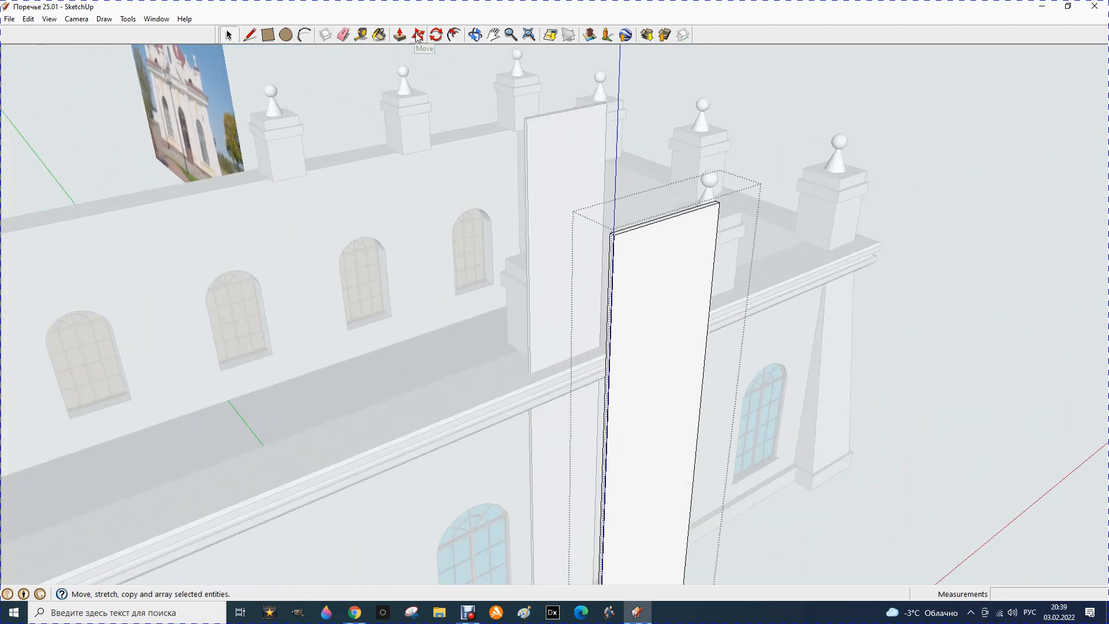
click(399, 36)
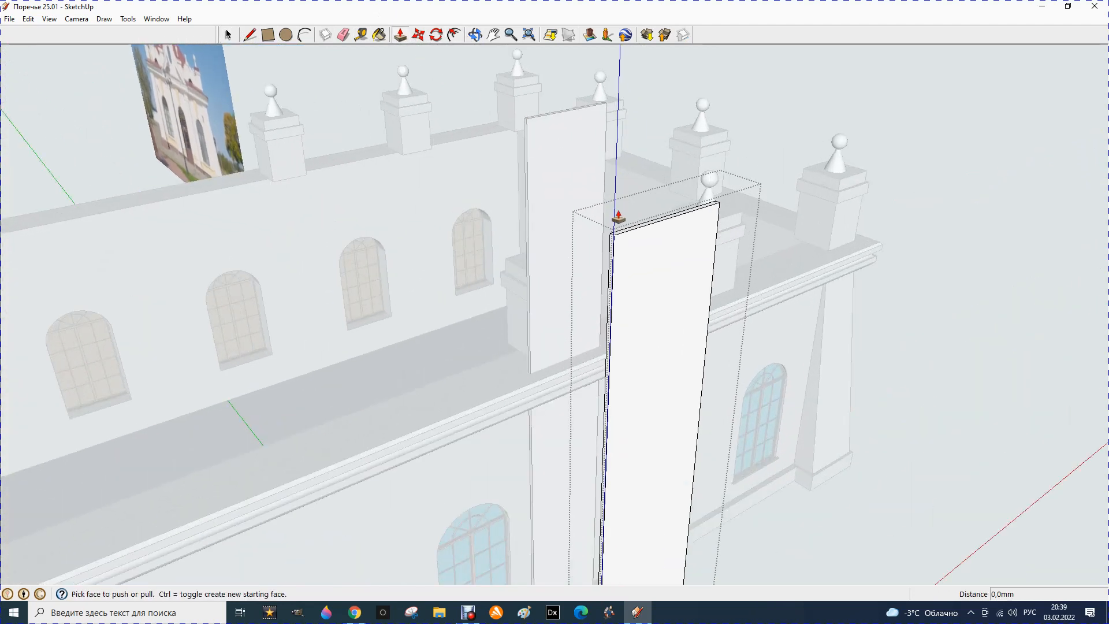
click(625, 237)
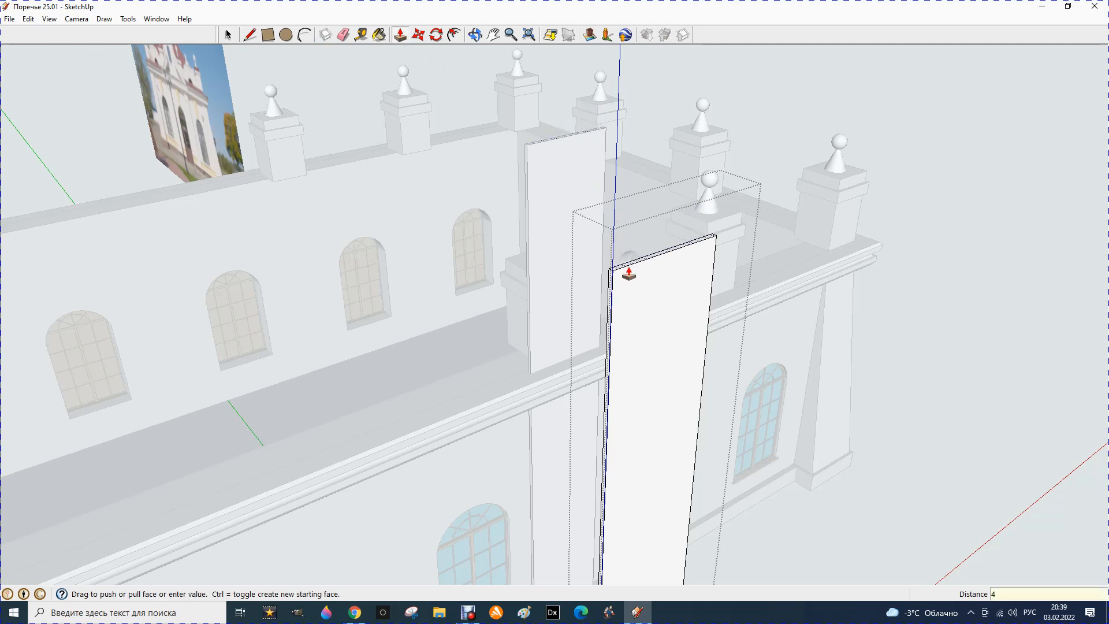
key(Return)
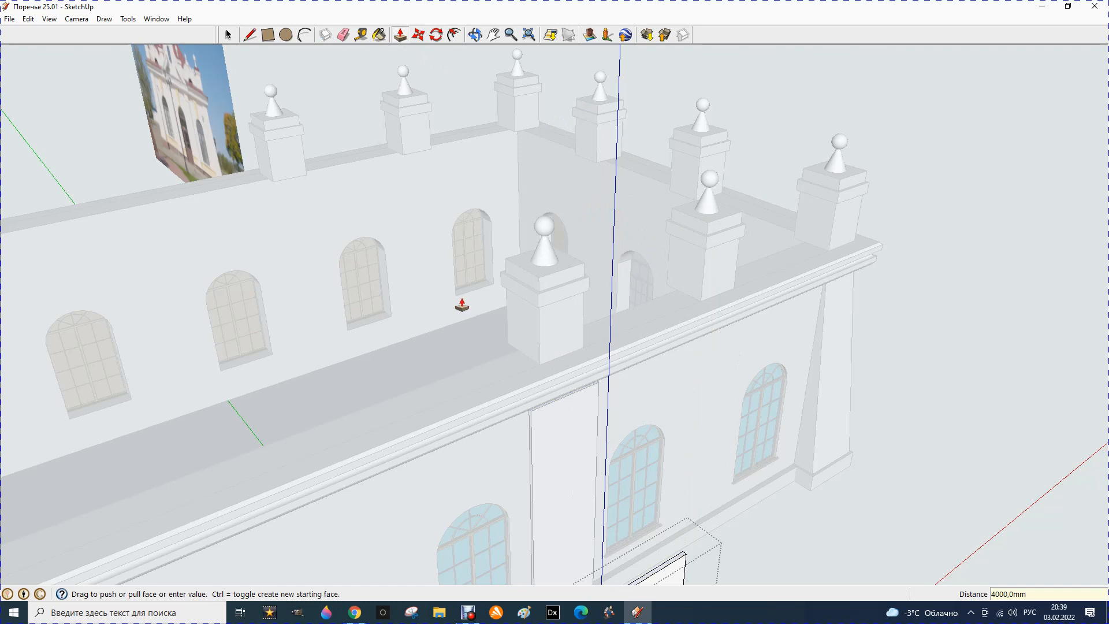
Push/Pull the shaft's top face upward about 71 mm so the facade copy meets the cornice.
scroll(473, 297, down, 3)
scroll(502, 312, up, 6)
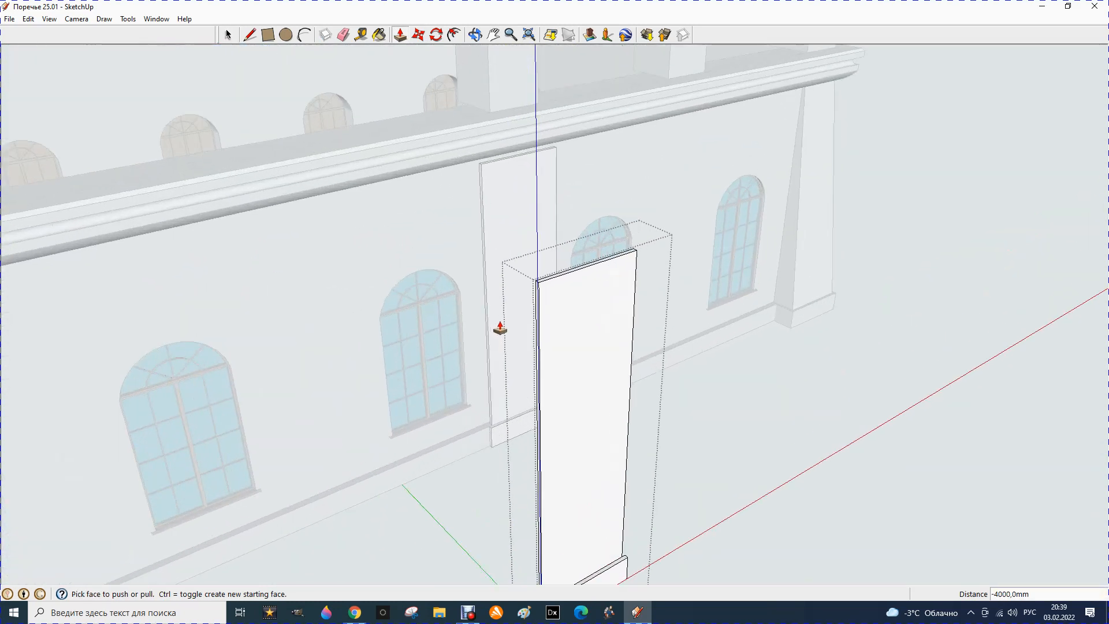
scroll(503, 307, up, 1)
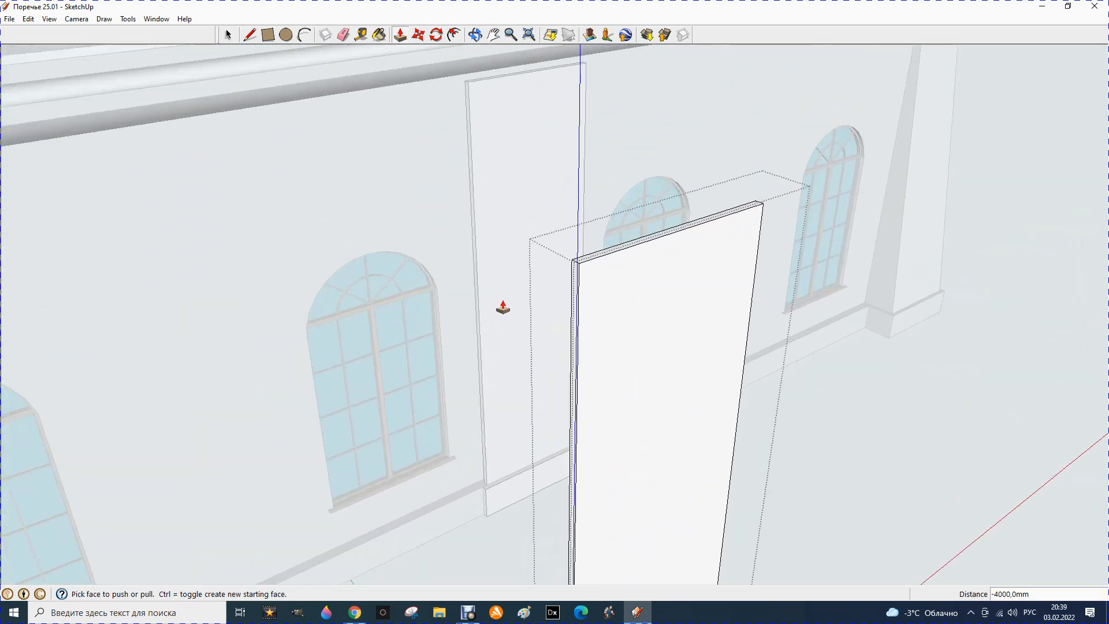
click(589, 258)
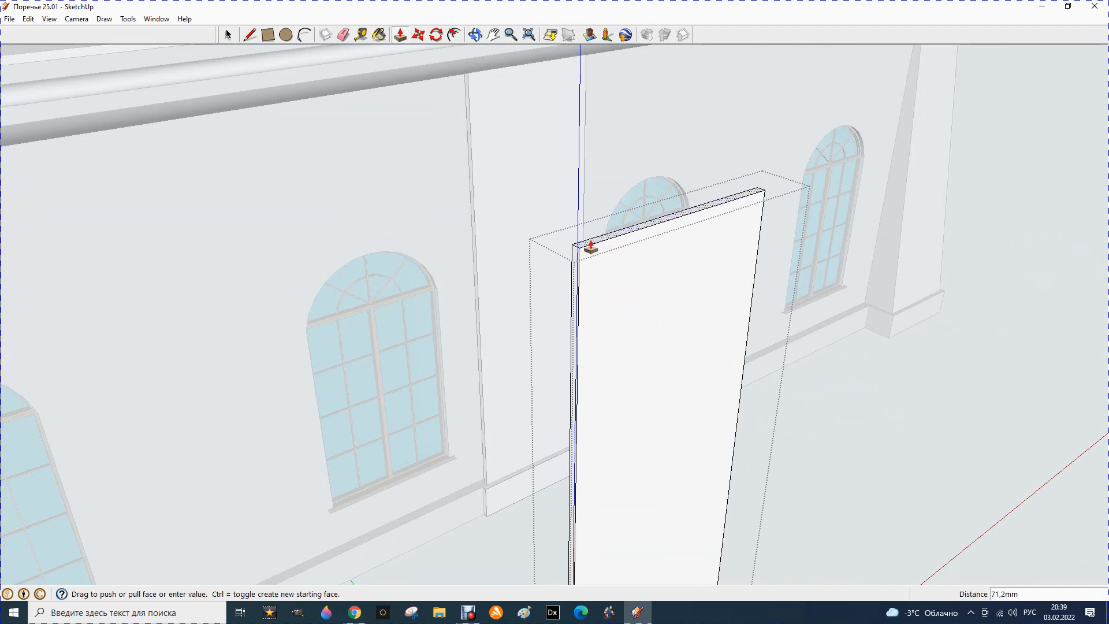
click(591, 248)
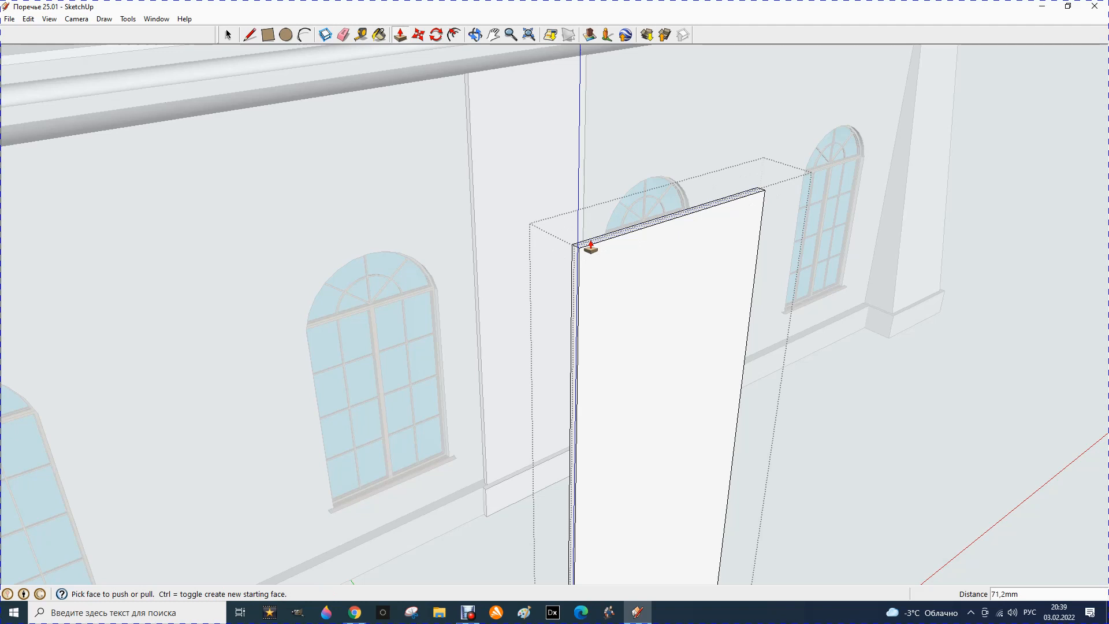
click(475, 34)
drag(644, 258, 575, 297)
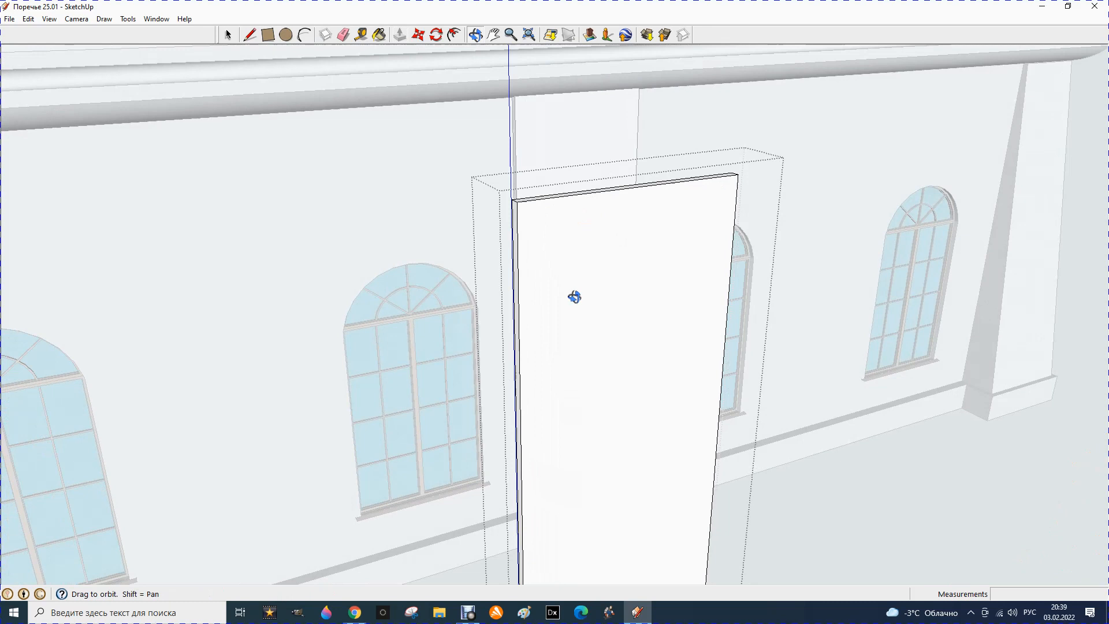
scroll(574, 296, down, 5)
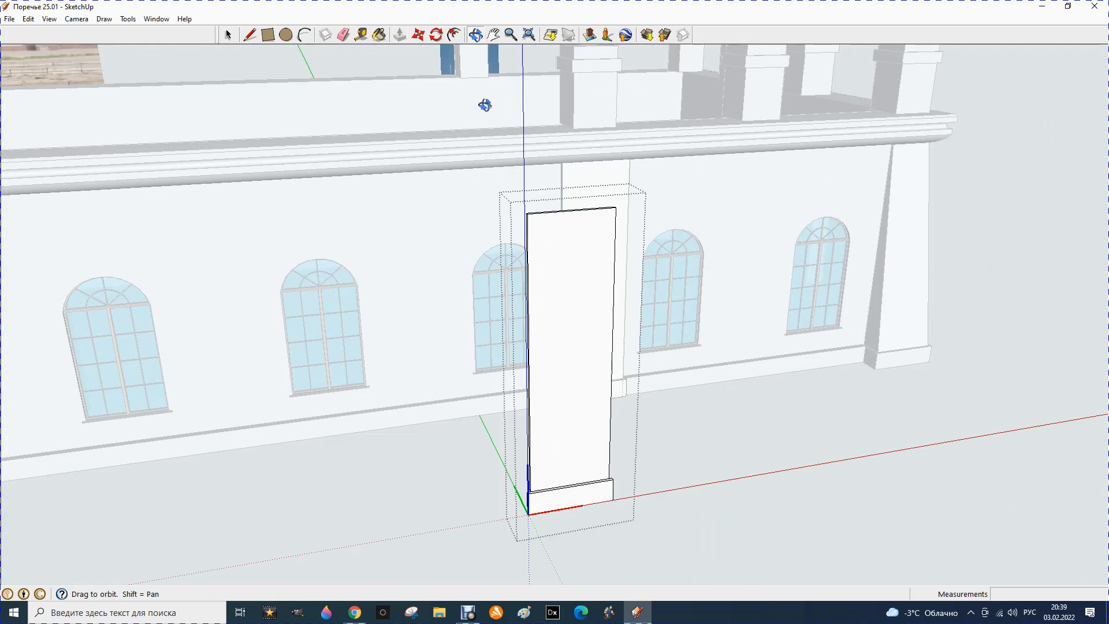
Place a vertical guide on the pilaster shaft's front face, 800 mm in from its right edge.
scroll(589, 233, up, 1)
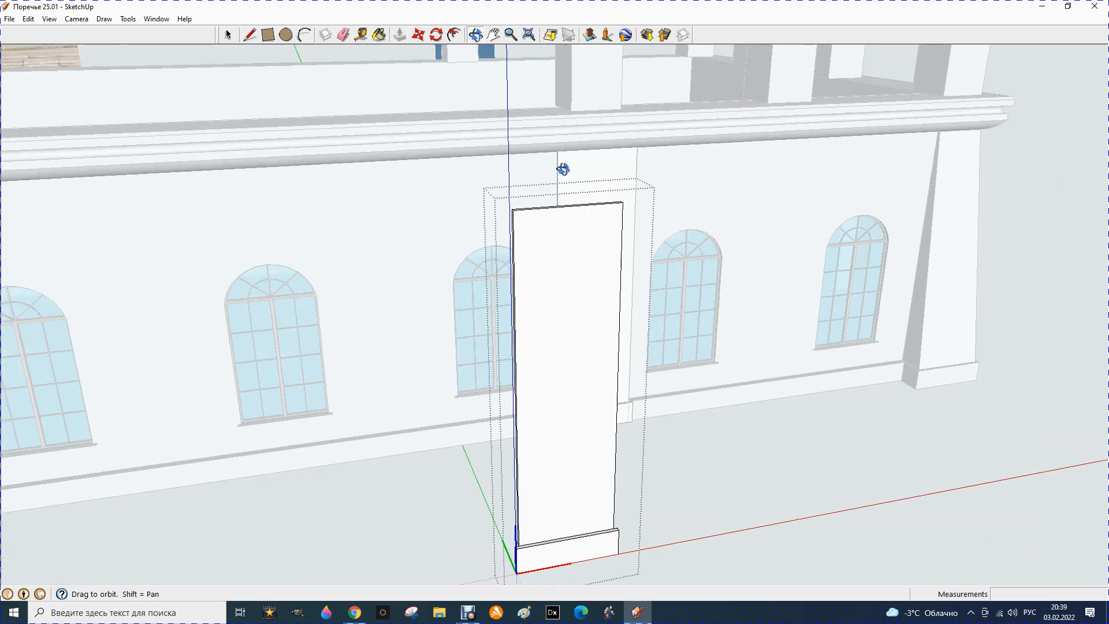
click(359, 36)
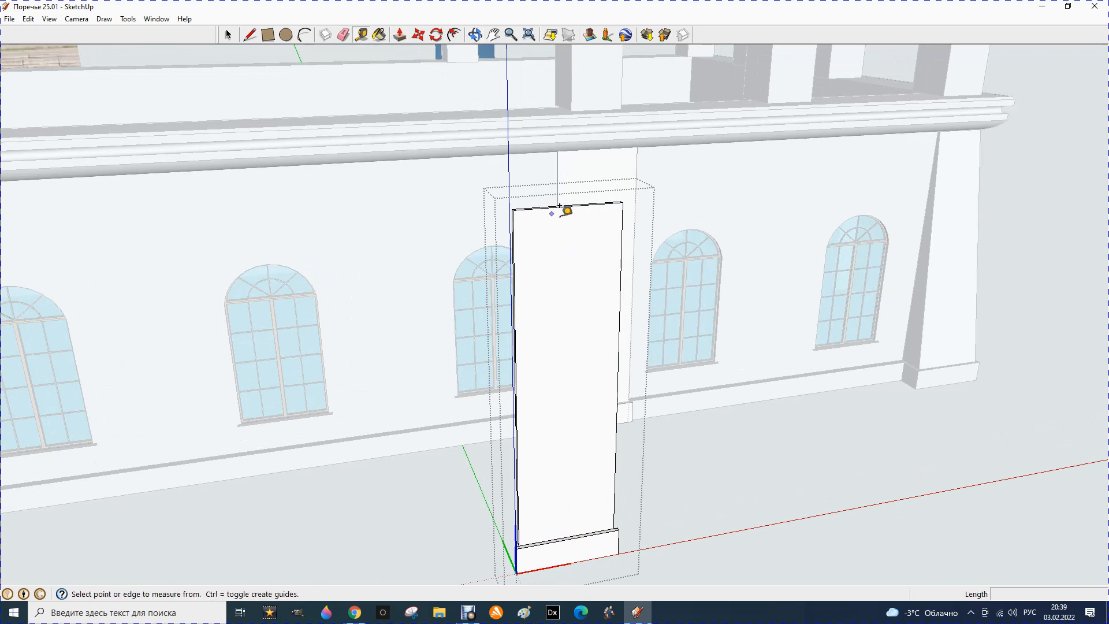
click(622, 228)
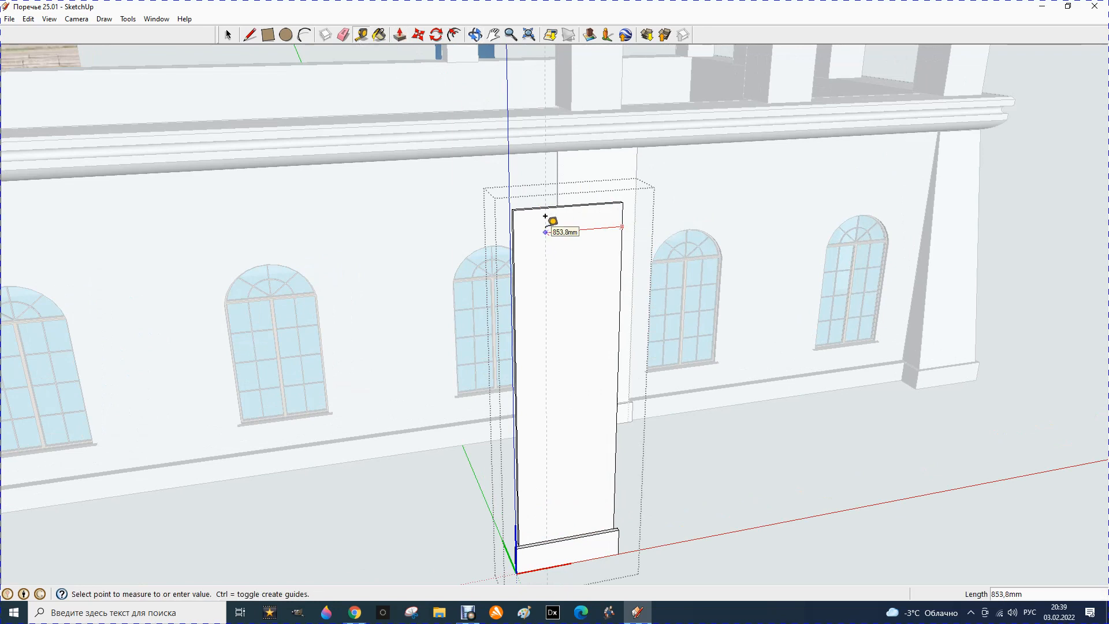
text(800)
key(Return)
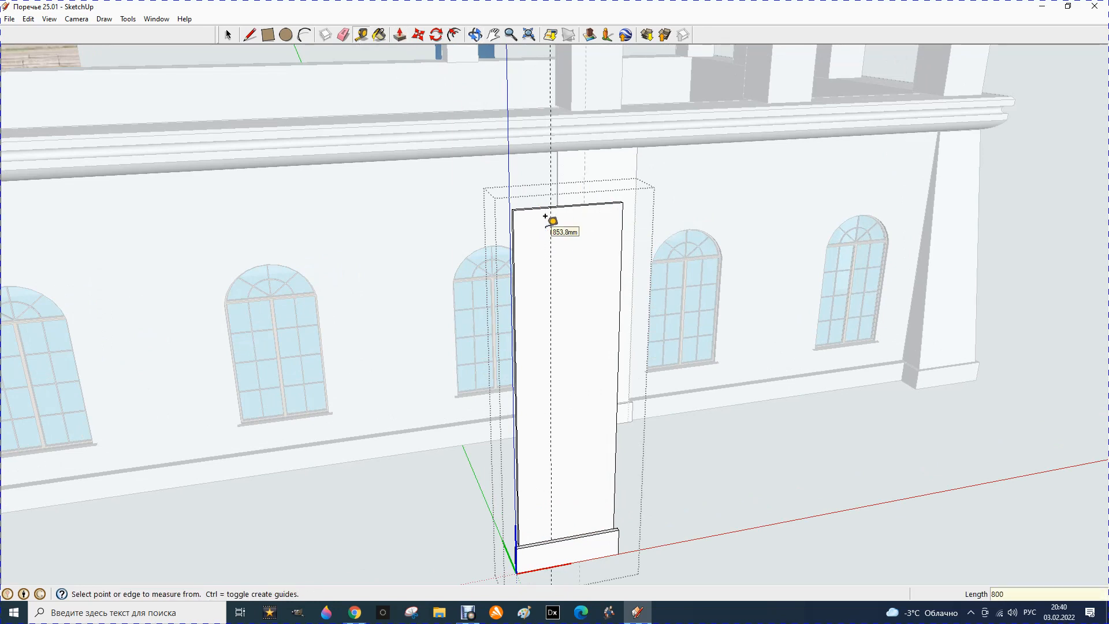
Draw a slanted line from the shaft's lower-left corner to the guide's intersection with the top edge, and erase the guide.
click(249, 35)
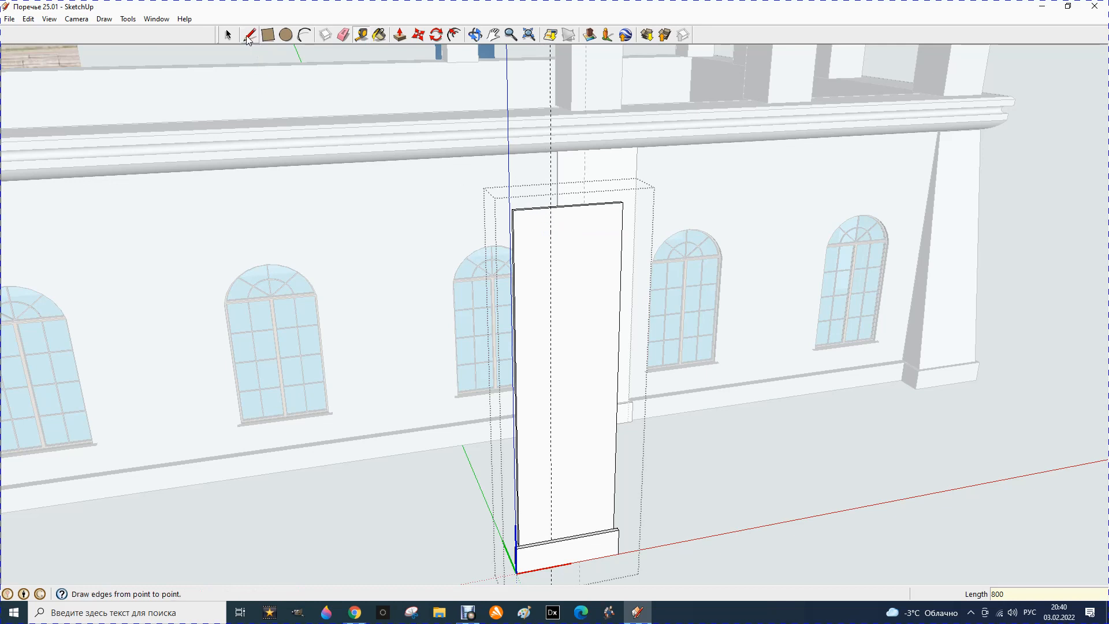
scroll(520, 544, up, 4)
click(518, 544)
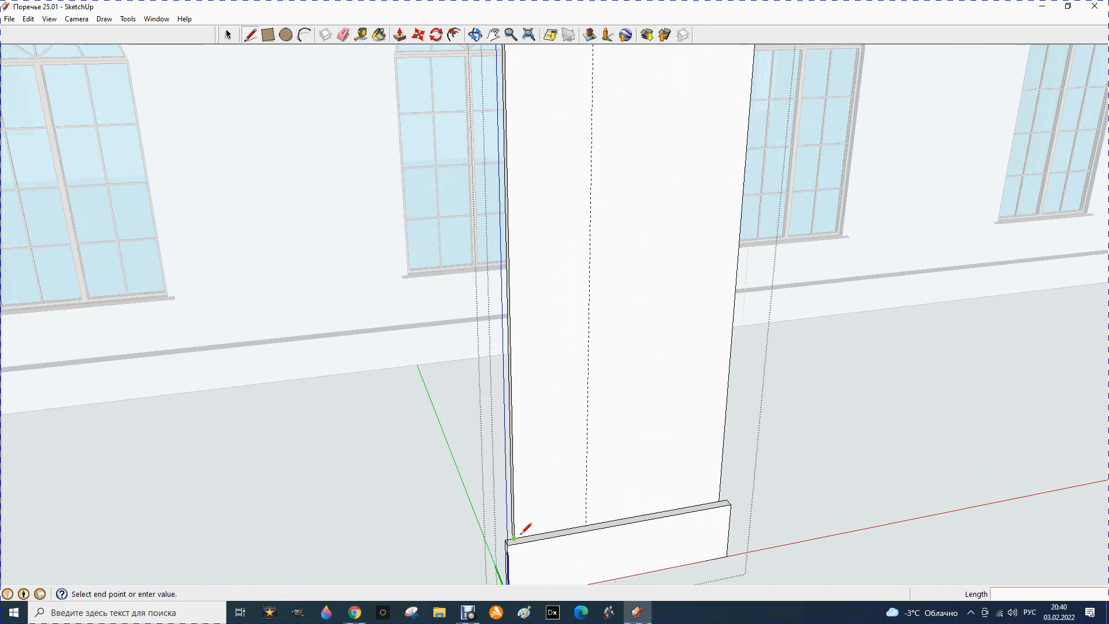
scroll(521, 535, down, 6)
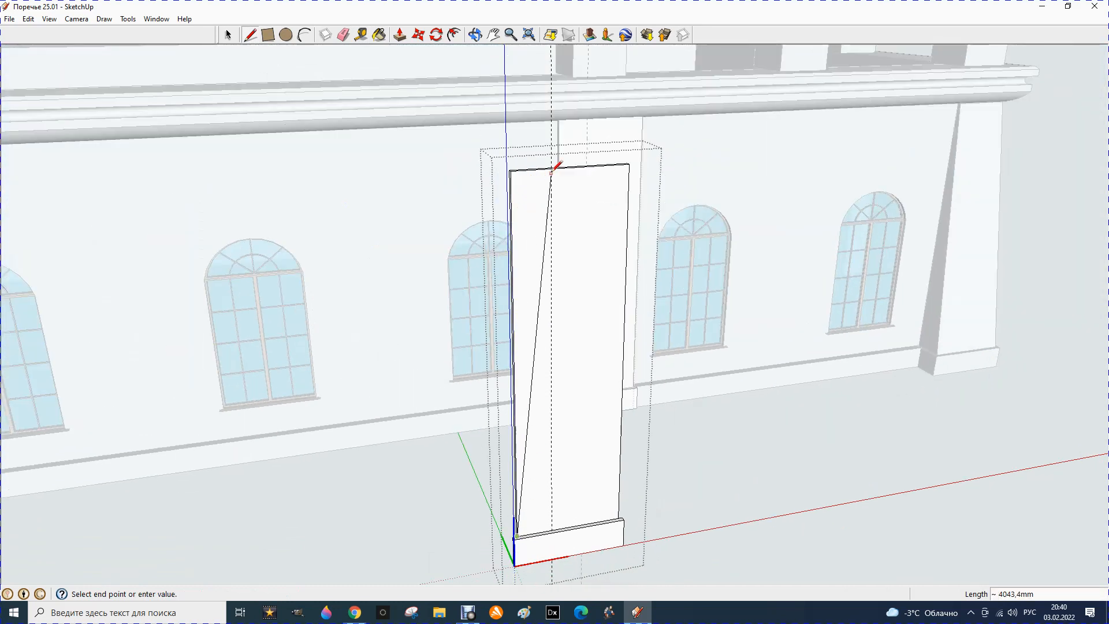
click(552, 168)
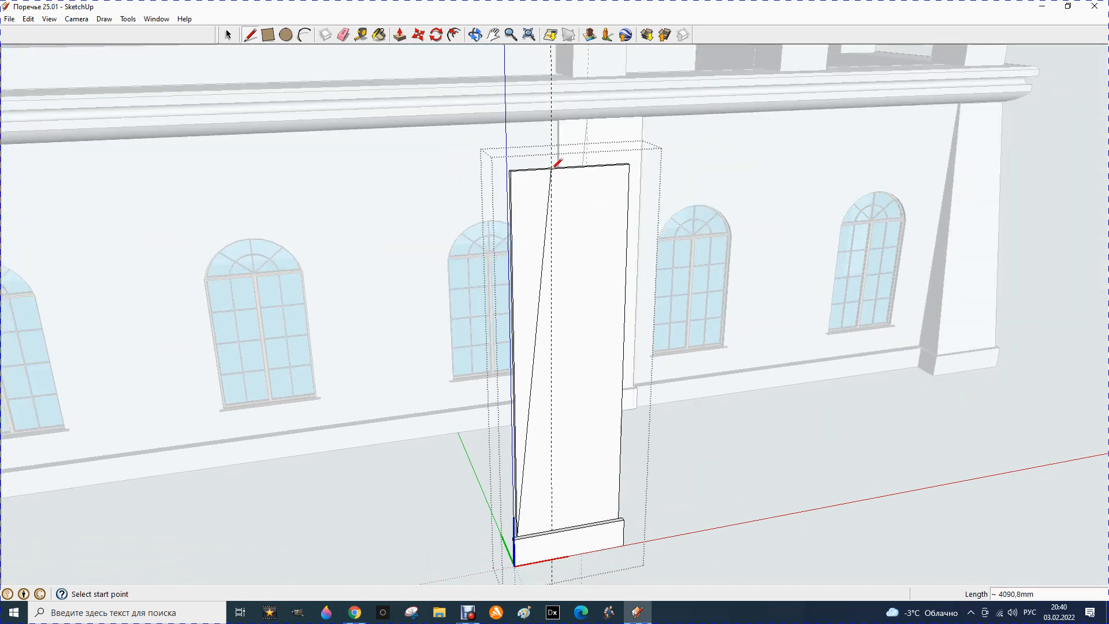
click(343, 34)
click(552, 285)
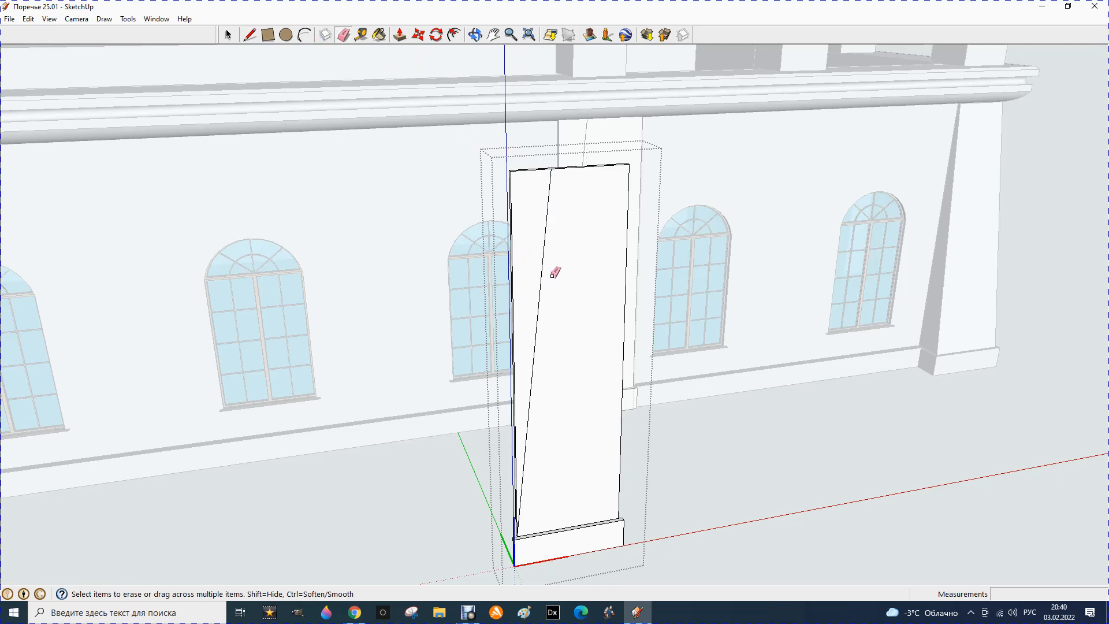
Push/Pull the shaft's left triangular section back 50 mm to cut it away, and finish editing the component.
click(400, 35)
drag(518, 202, 511, 199)
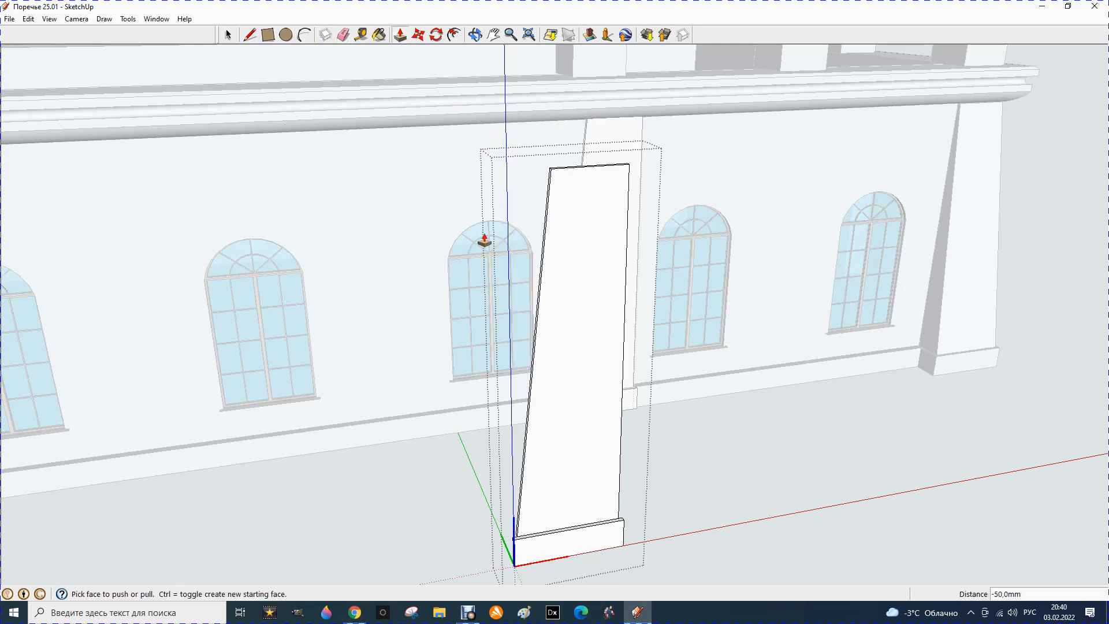
click(228, 35)
click(413, 493)
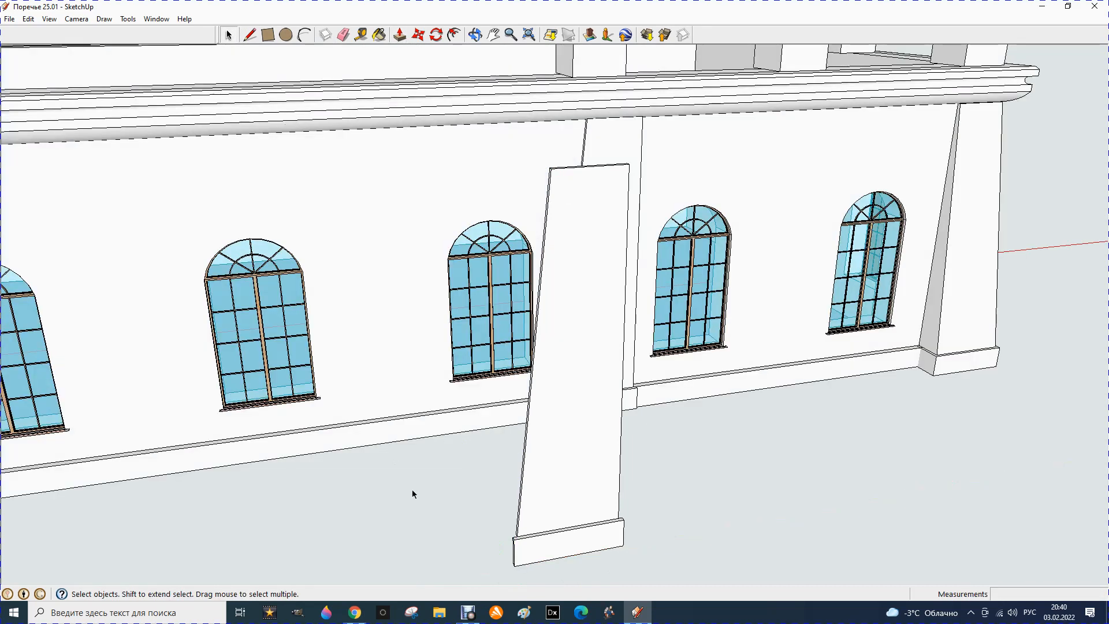
Move the free-standing pilaster about 35.4 m away from the facade, beside the other spare components.
middle_drag(412, 494, 701, 448)
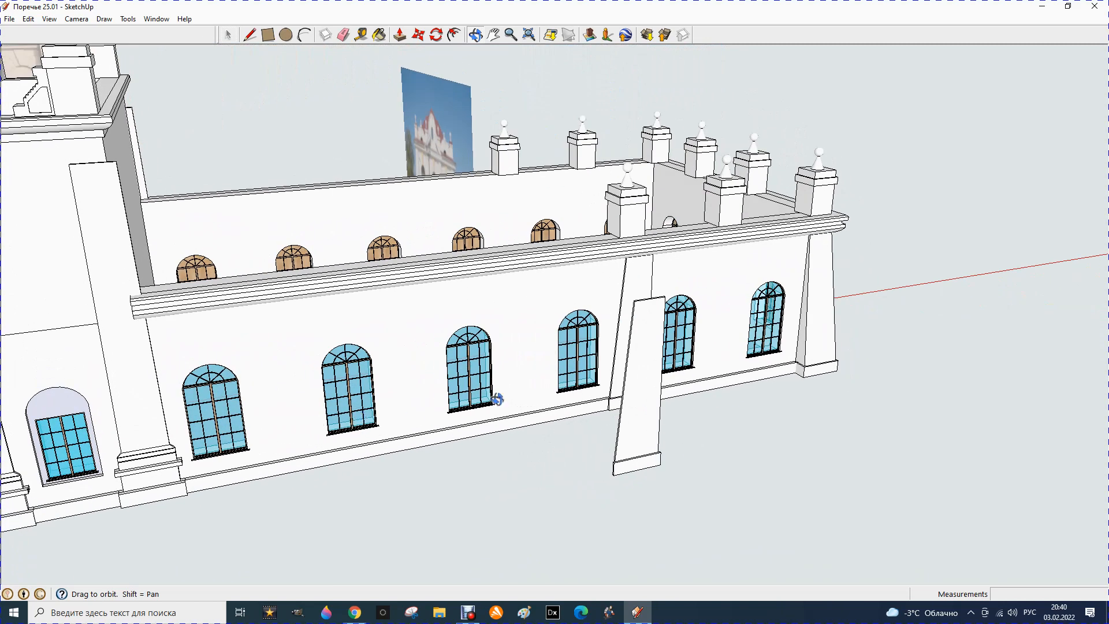
drag(381, 490, 111, 344)
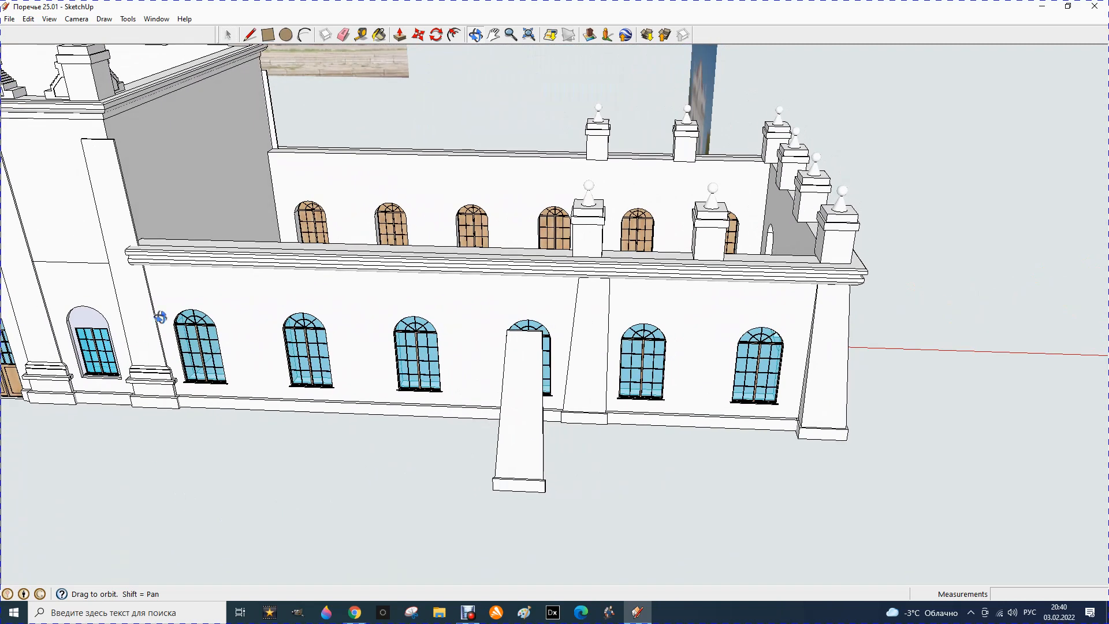
drag(243, 453, 389, 483)
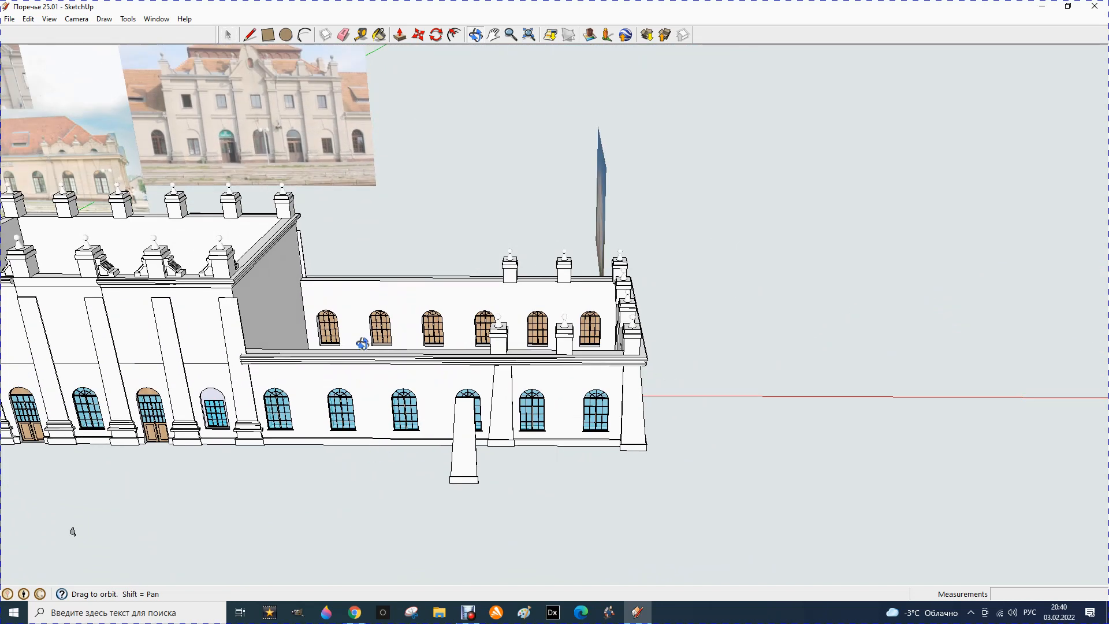
scroll(475, 229, down, 3)
scroll(55, 193, up, 4)
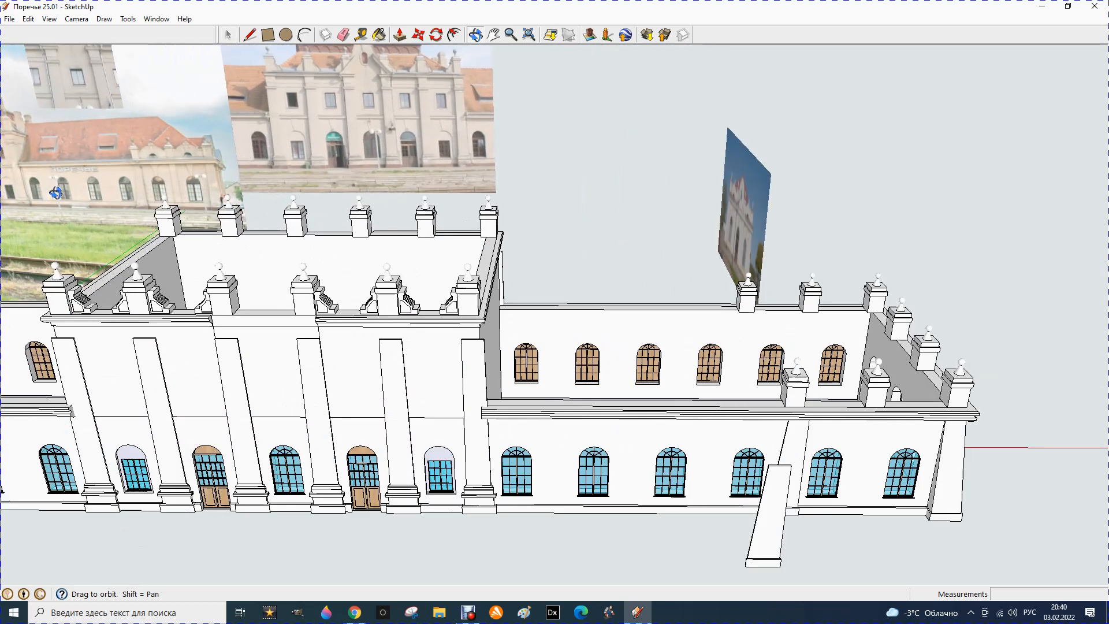
scroll(148, 188, up, 4)
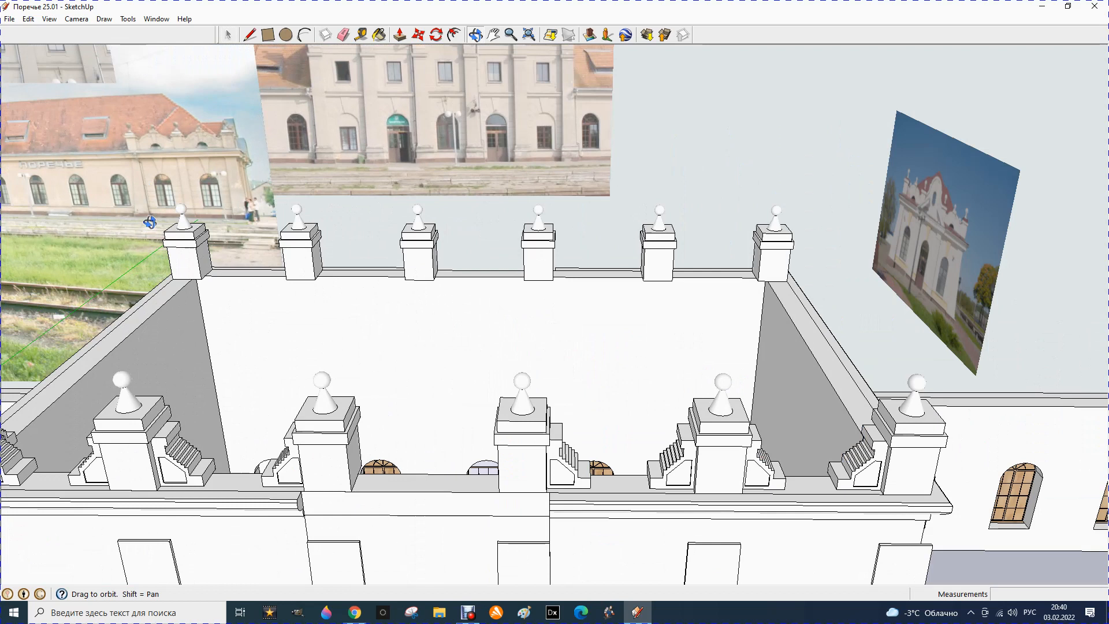
scroll(150, 222, down, 6)
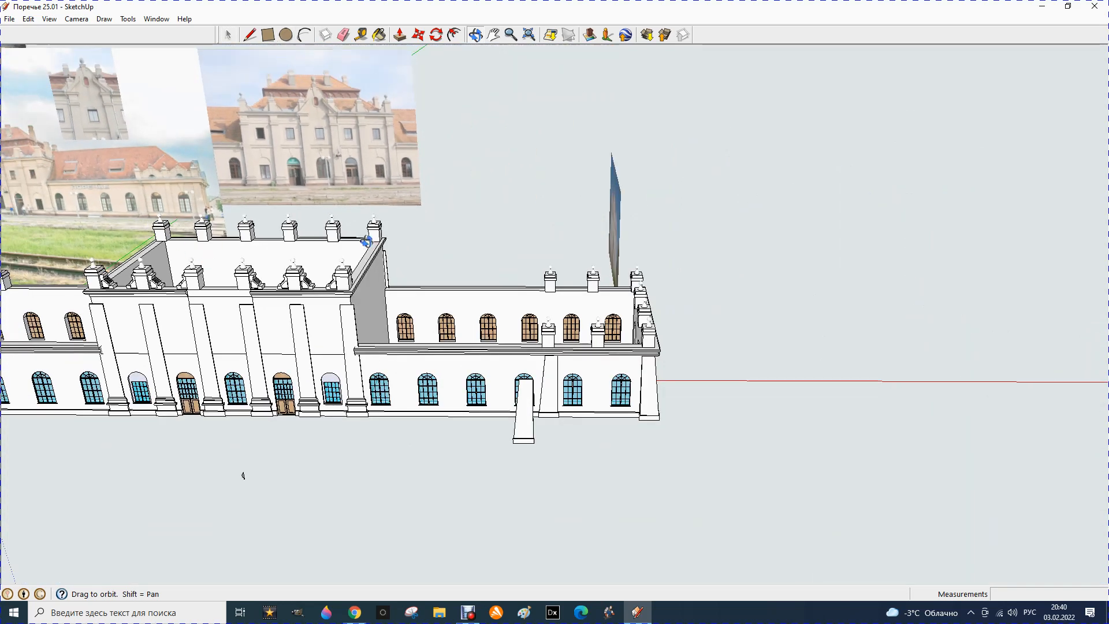
click(418, 35)
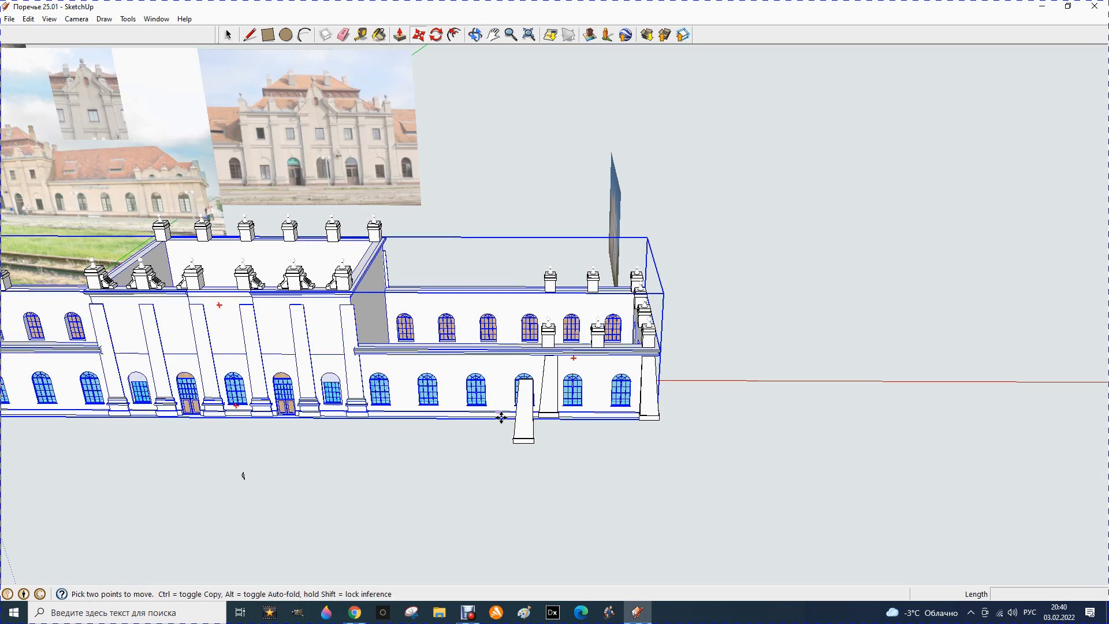
click(514, 441)
scroll(562, 502, down, 6)
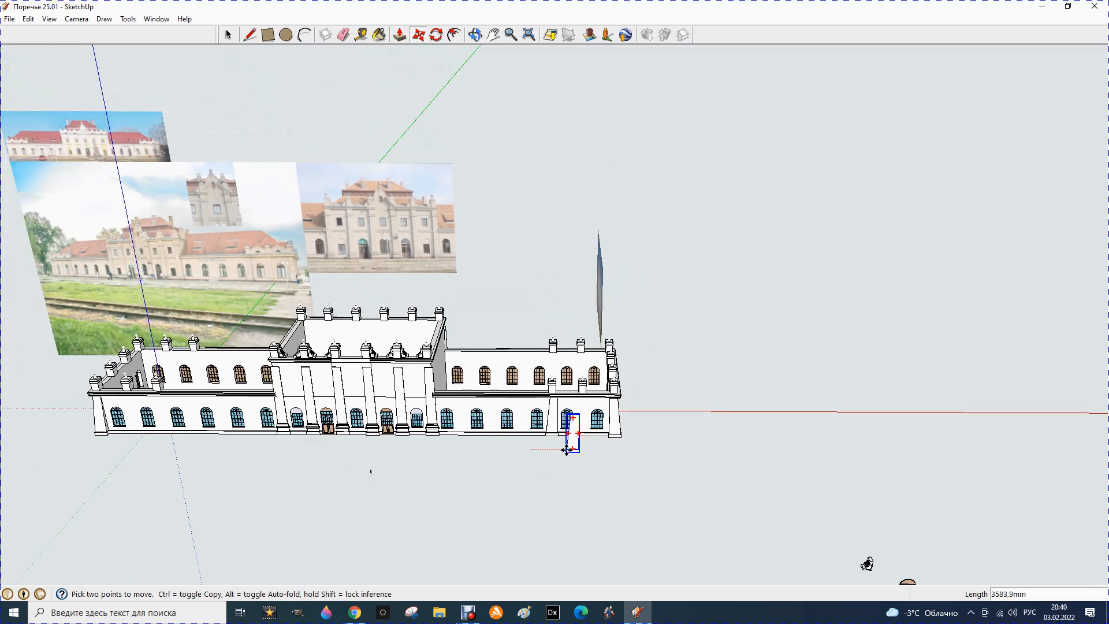
click(763, 581)
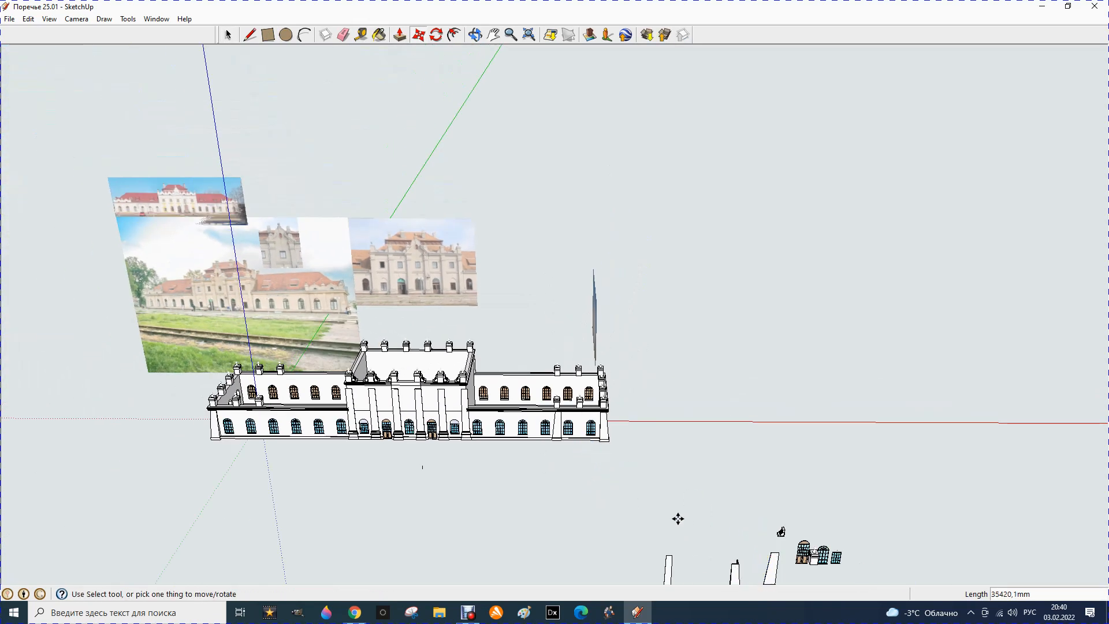
scroll(576, 445, up, 5)
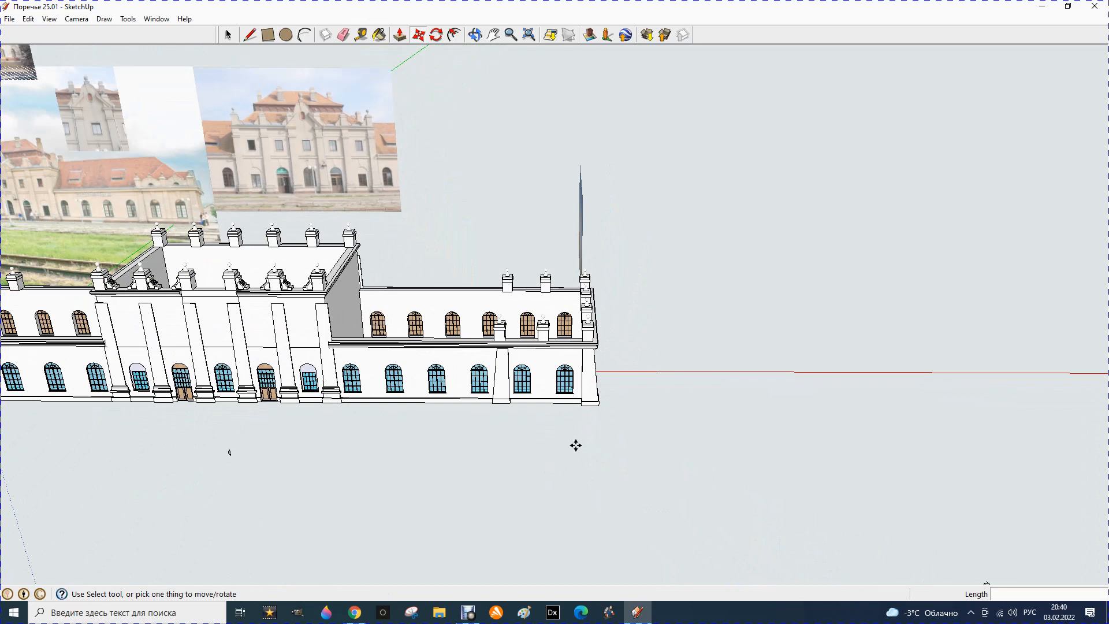
scroll(817, 406, down, 2)
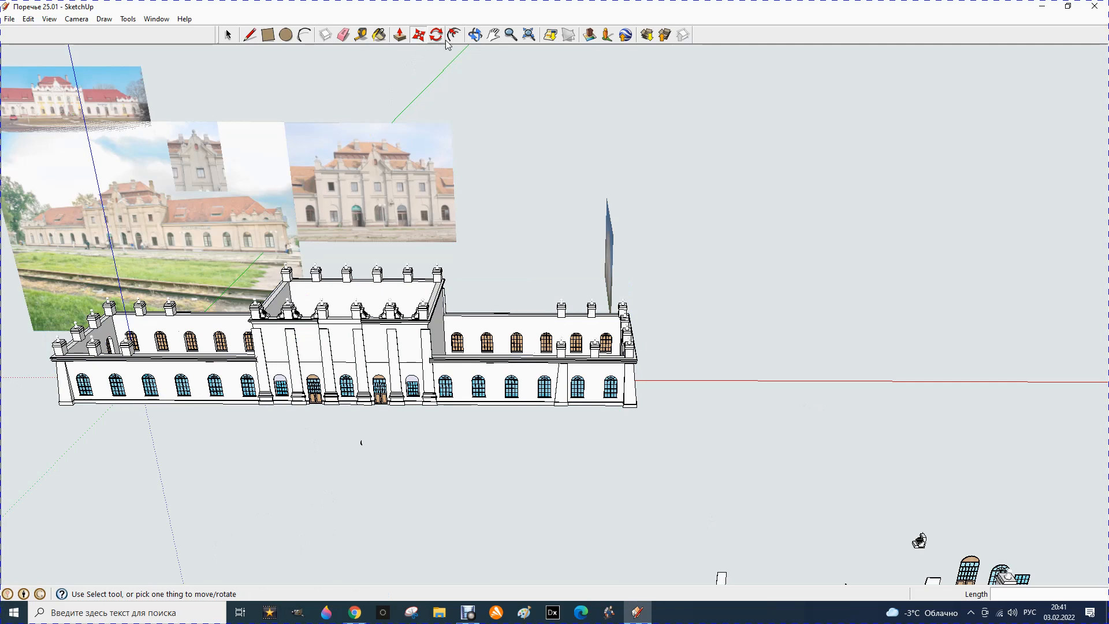
click(474, 36)
drag(460, 212, 366, 322)
scroll(289, 312, up, 4)
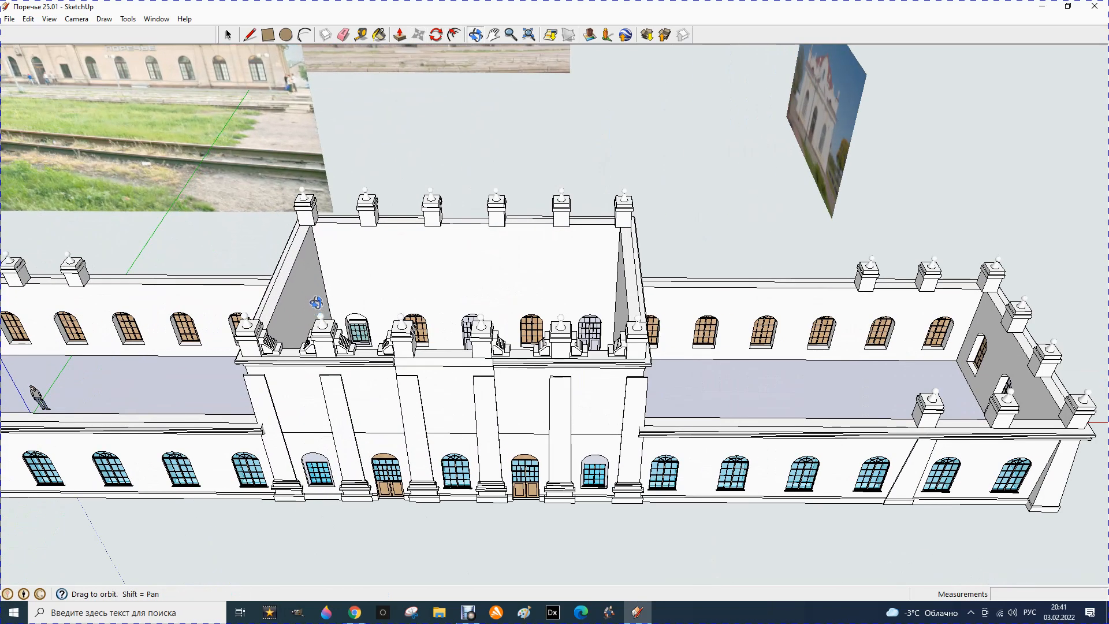
key(l)
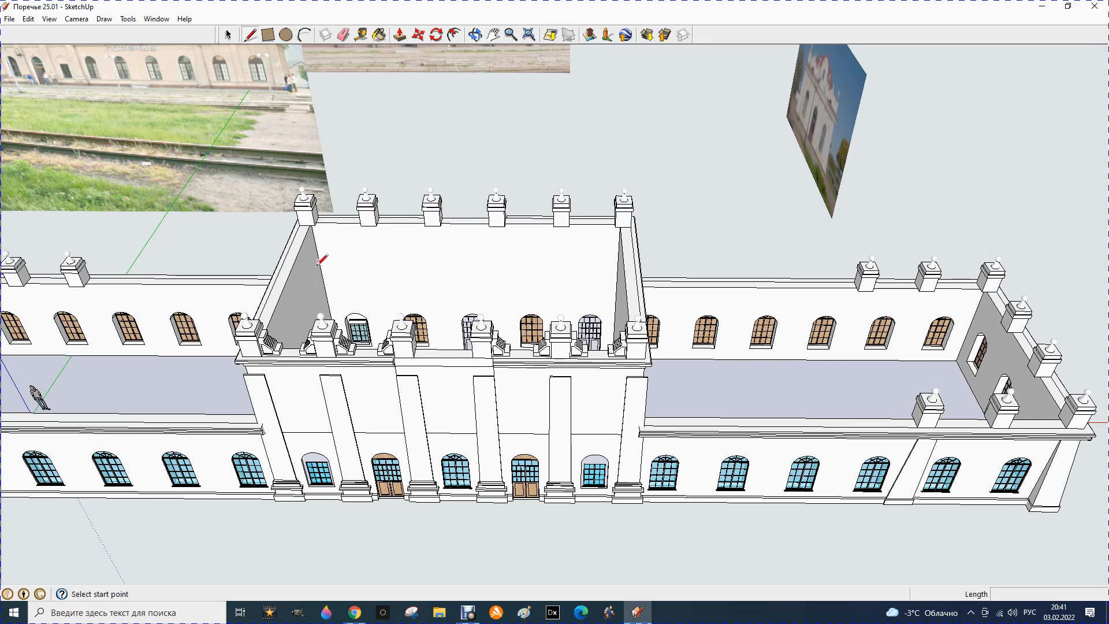
click(293, 348)
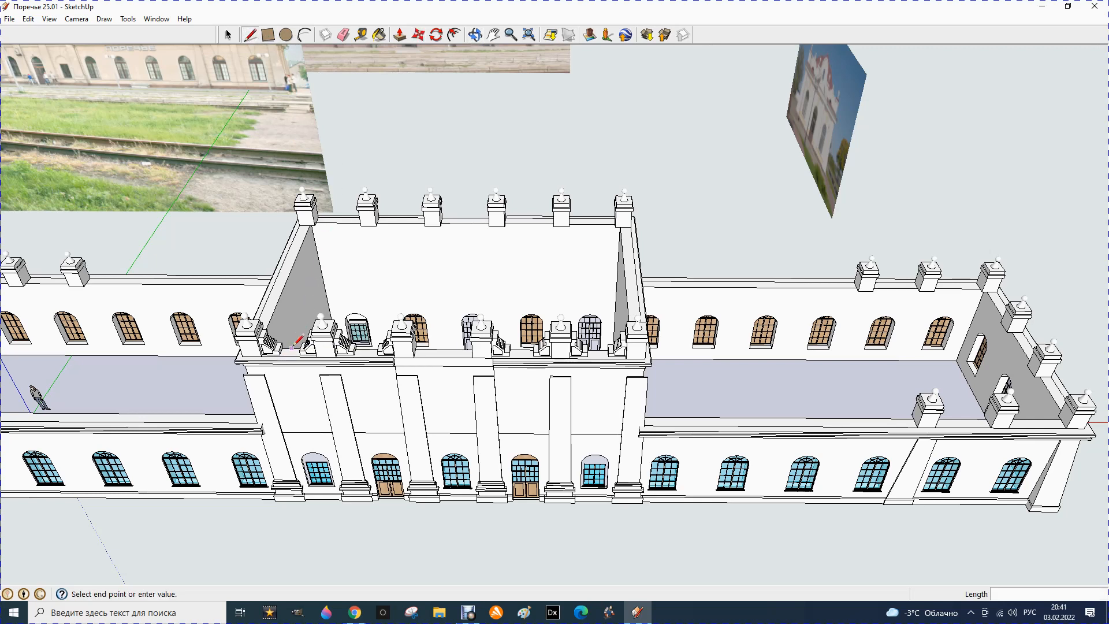
click(393, 222)
key(Escape)
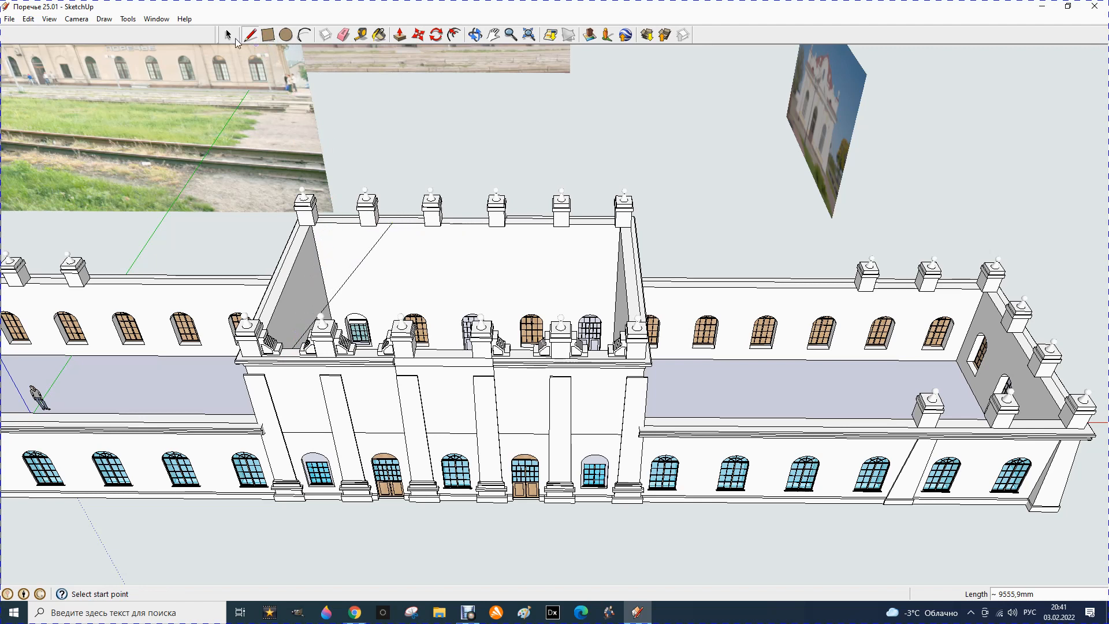
click(343, 36)
click(380, 242)
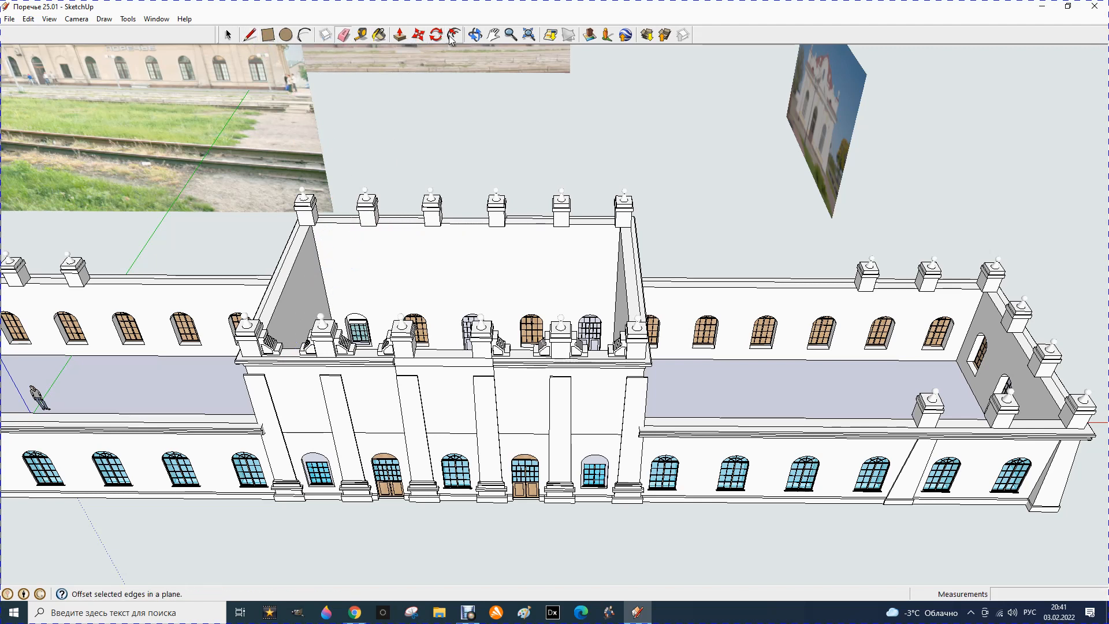
Draw a trial diagonal across the central block from its rear-left parapet corner to the front wall's right end, and erase it.
click(475, 35)
drag(358, 290, 538, 499)
drag(465, 289, 270, 231)
drag(448, 226, 317, 206)
scroll(452, 173, up, 2)
scroll(451, 174, up, 1)
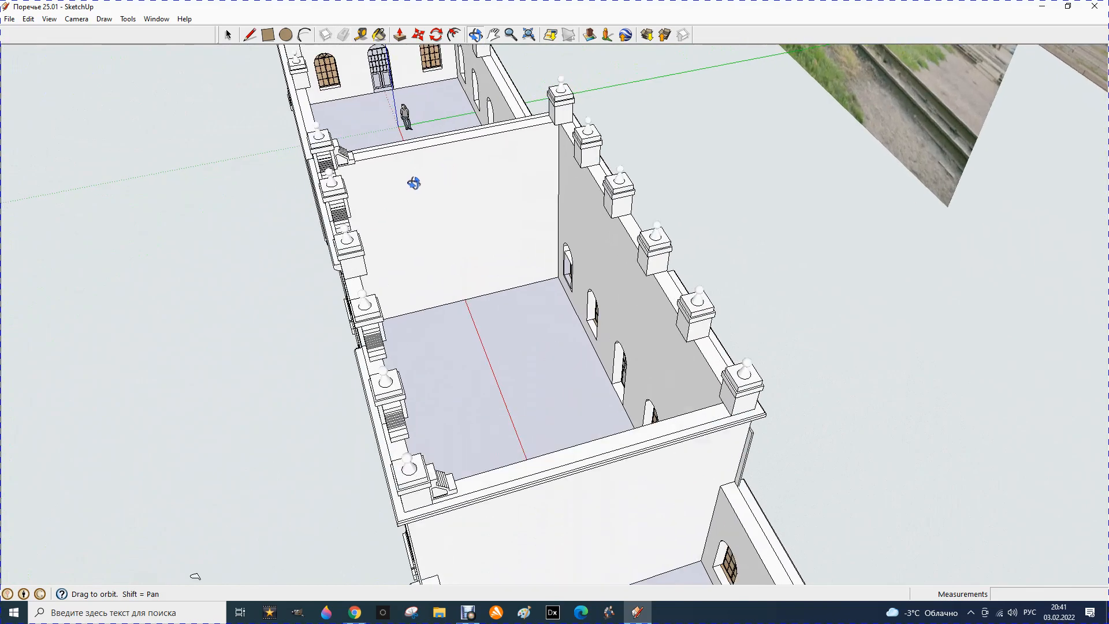
scroll(414, 182, up, 1)
drag(441, 213, 389, 181)
click(249, 35)
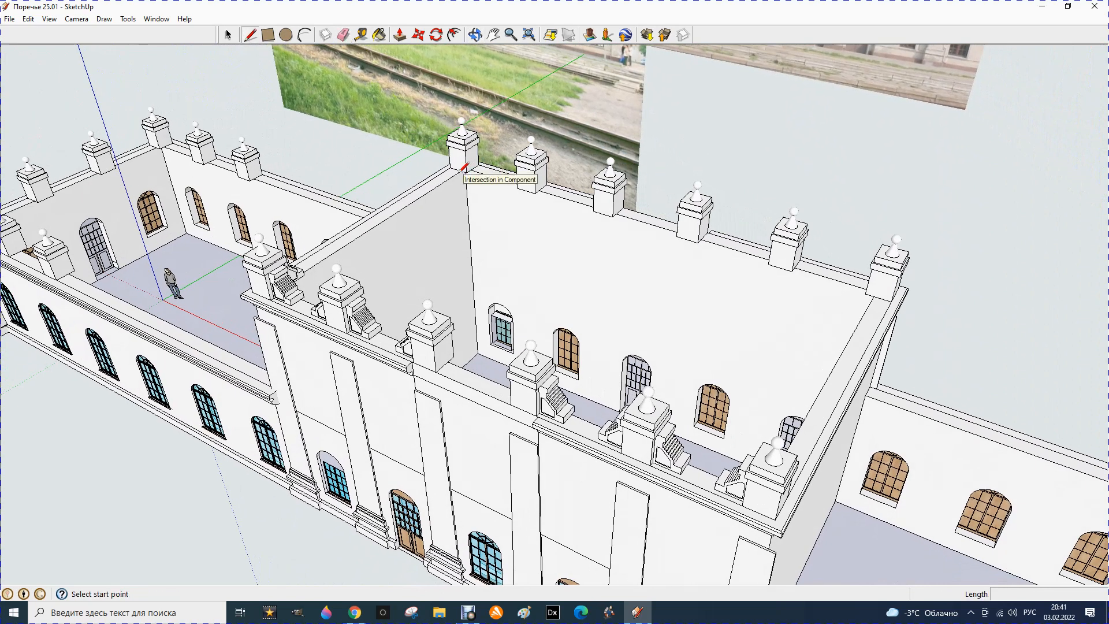
click(462, 172)
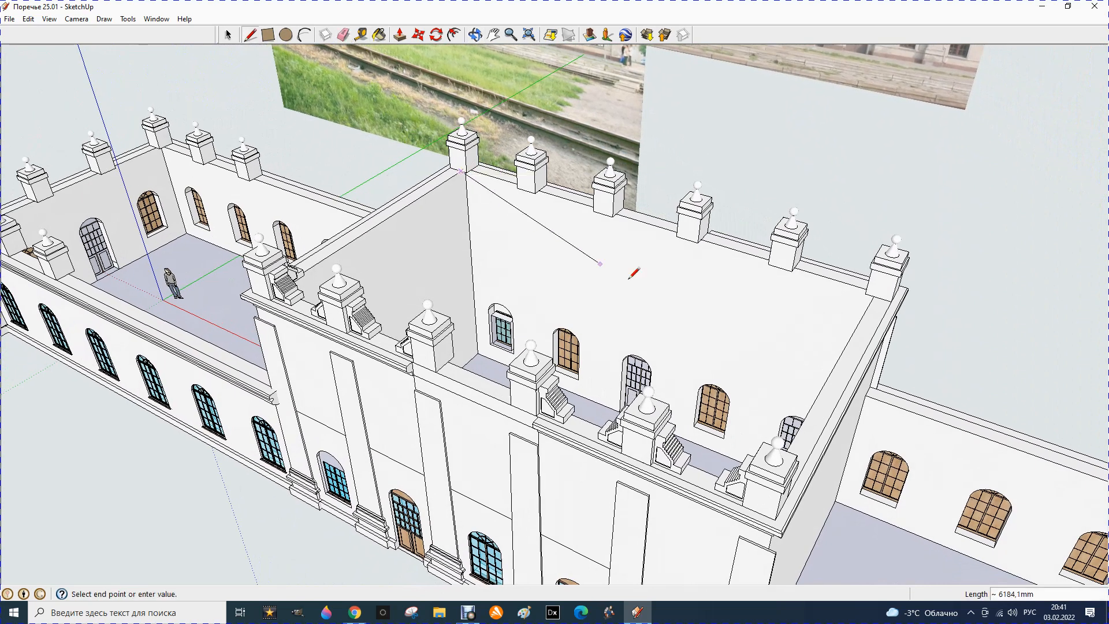
click(717, 476)
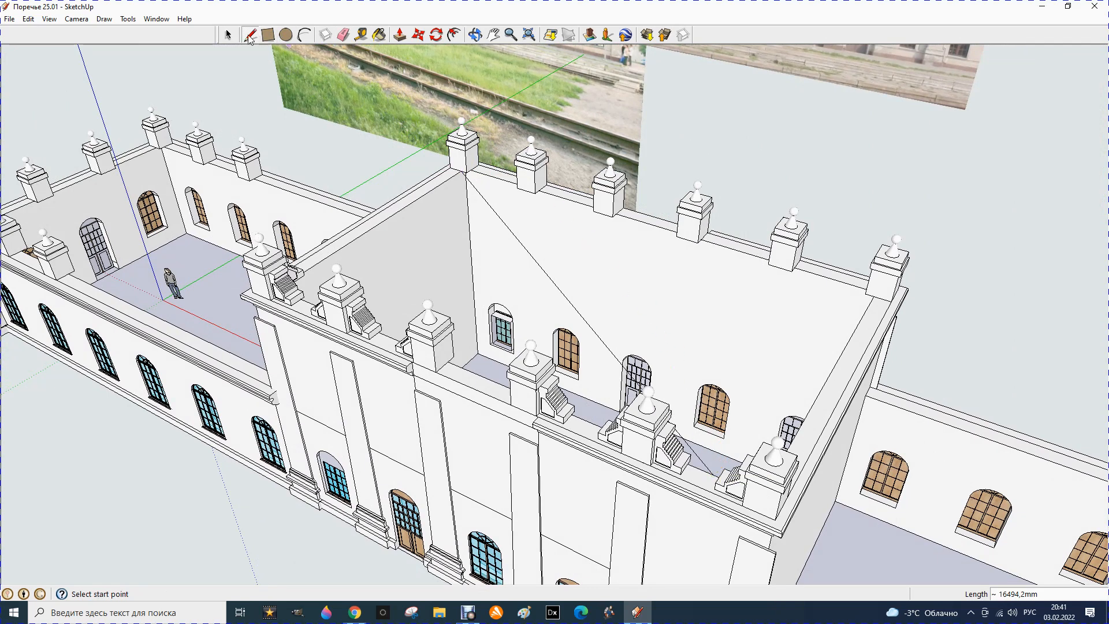
click(346, 36)
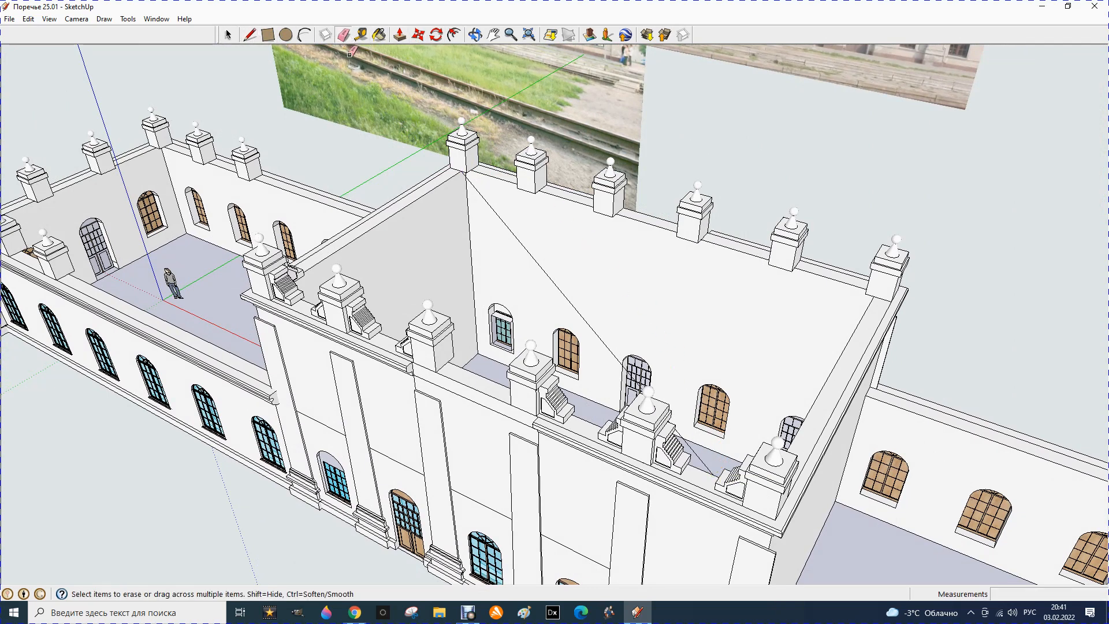
click(507, 229)
Move the central block's rear-left corner pillar about 319 mm outward and the front-right corner pillar about 602 mm outward.
click(228, 35)
click(470, 160)
click(421, 36)
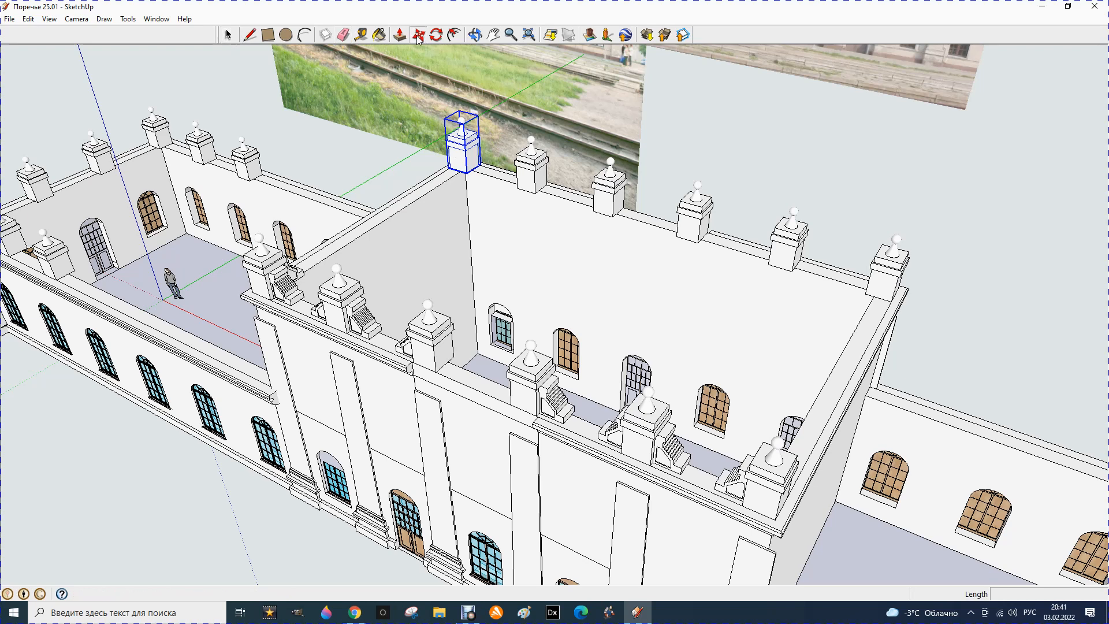
drag(467, 172, 460, 171)
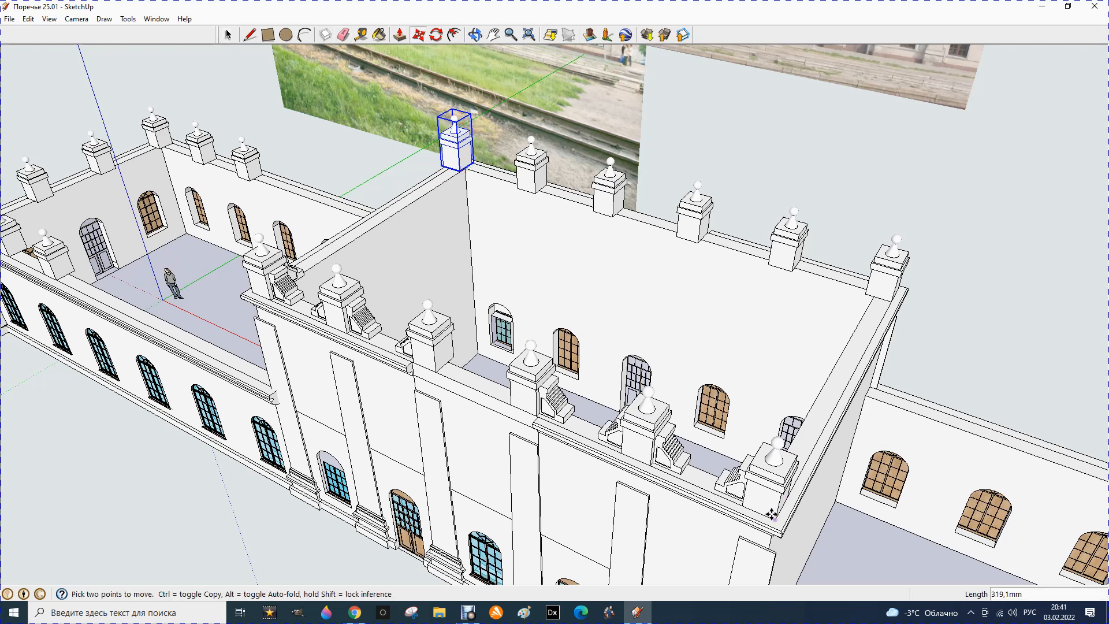
key(Escape)
drag(778, 517, 805, 527)
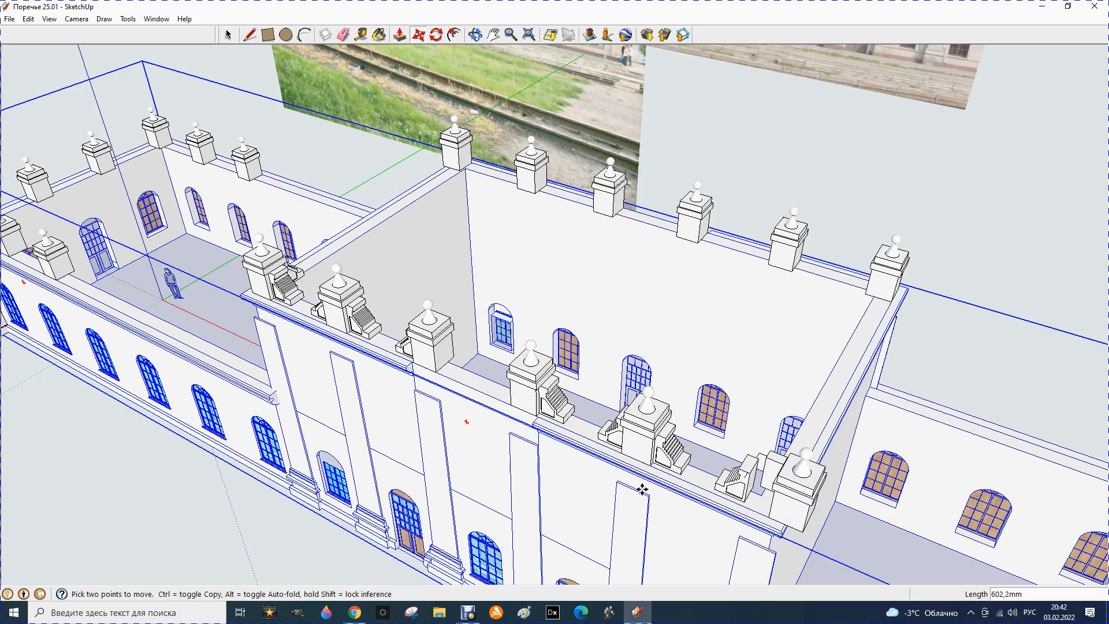
Draw a trial diagonal across the central block from its rear-left inner corner to the front-right inner corner, and erase it.
click(253, 39)
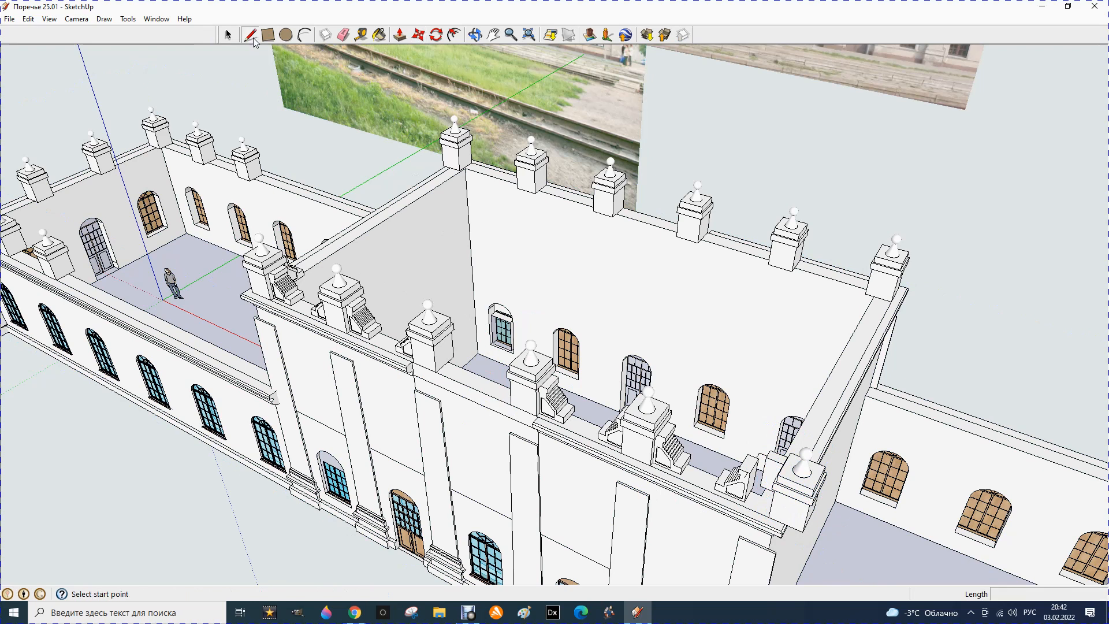
click(466, 168)
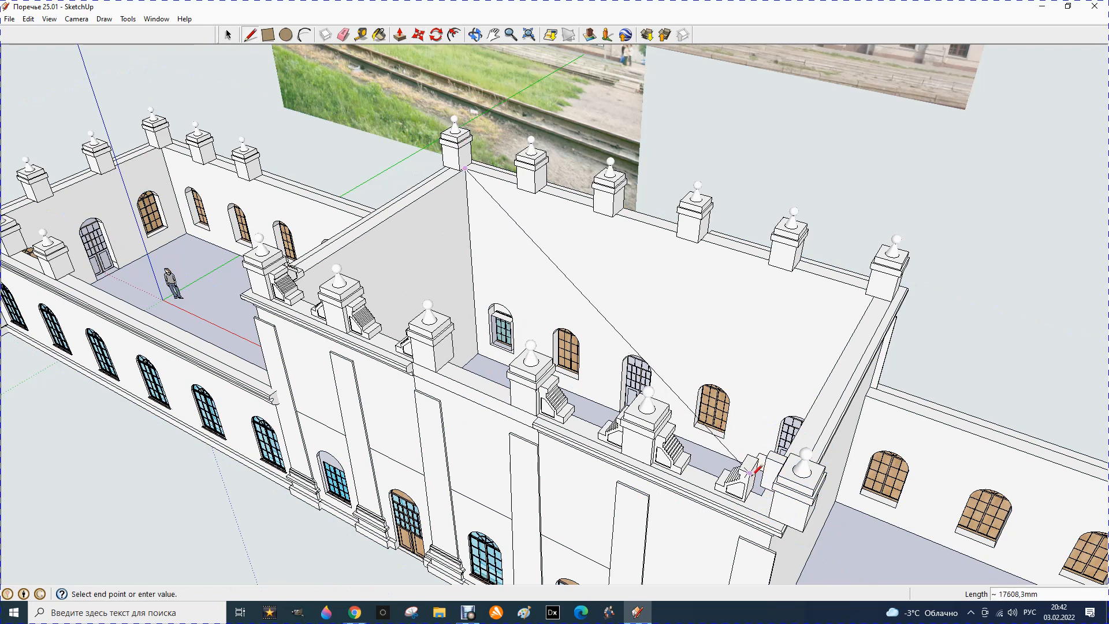
click(762, 495)
click(764, 495)
click(769, 495)
scroll(769, 495, up, 3)
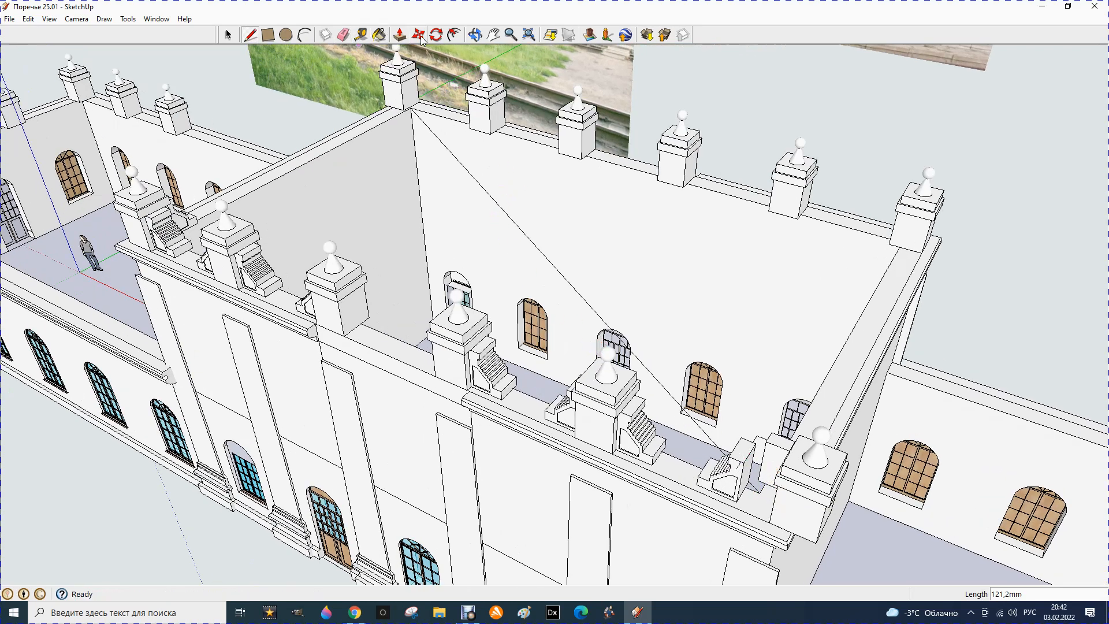
click(343, 36)
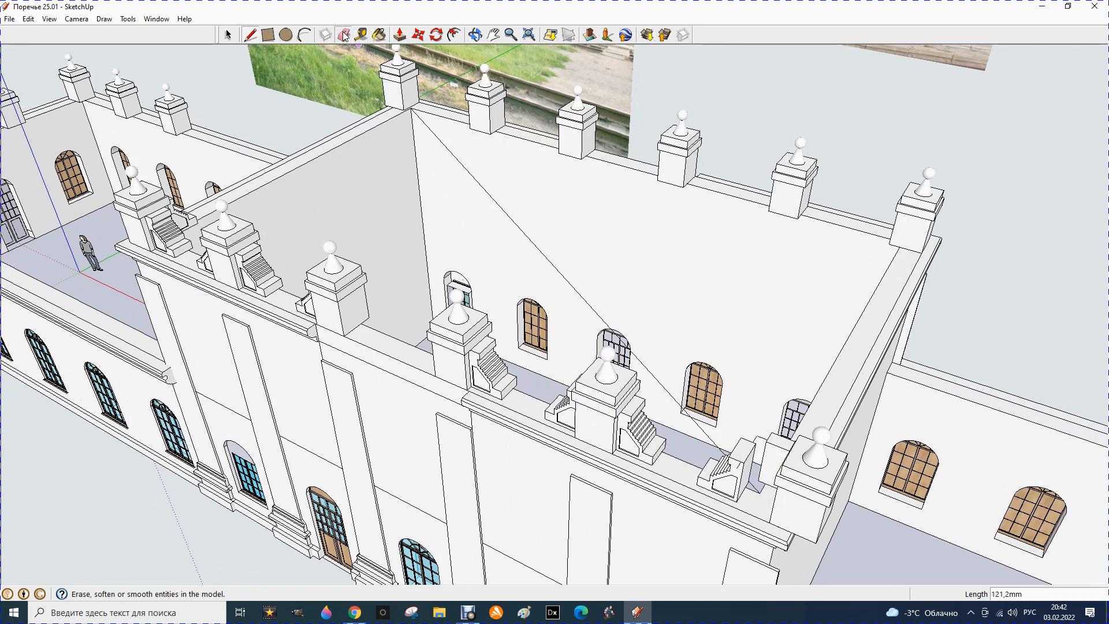
click(457, 159)
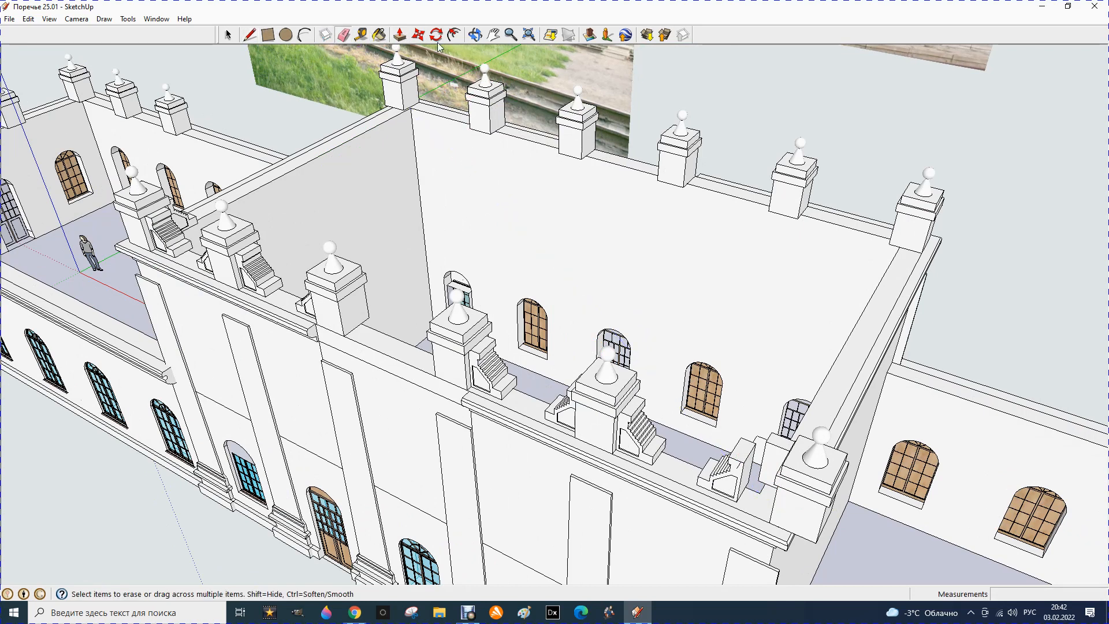
Place a guide line 100 mm below the top inner edge of the central block's rear wall.
click(361, 34)
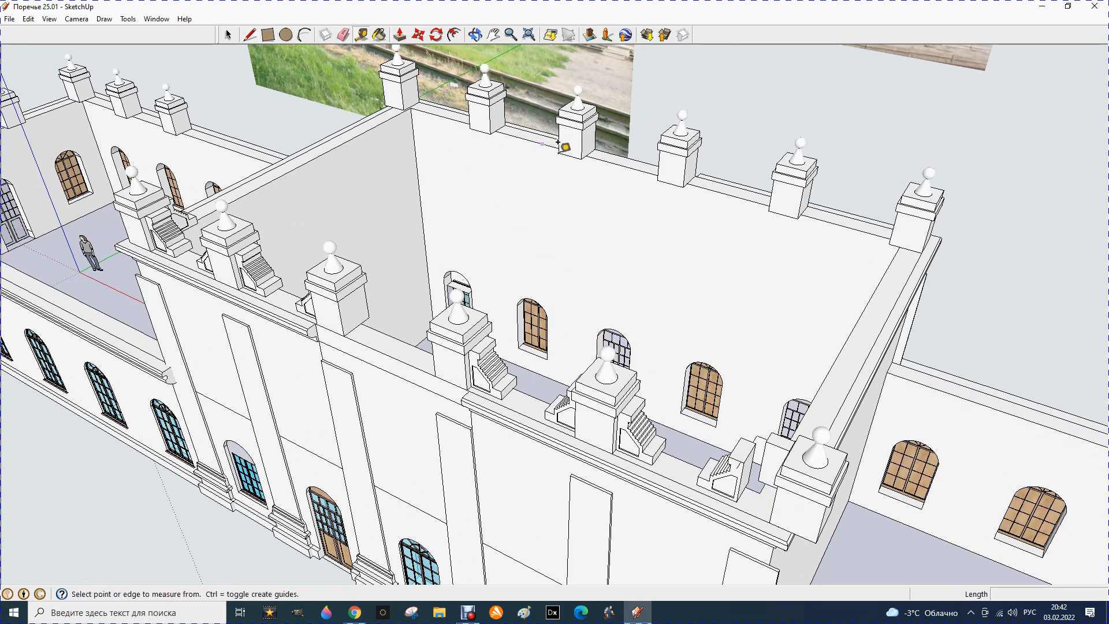
click(616, 152)
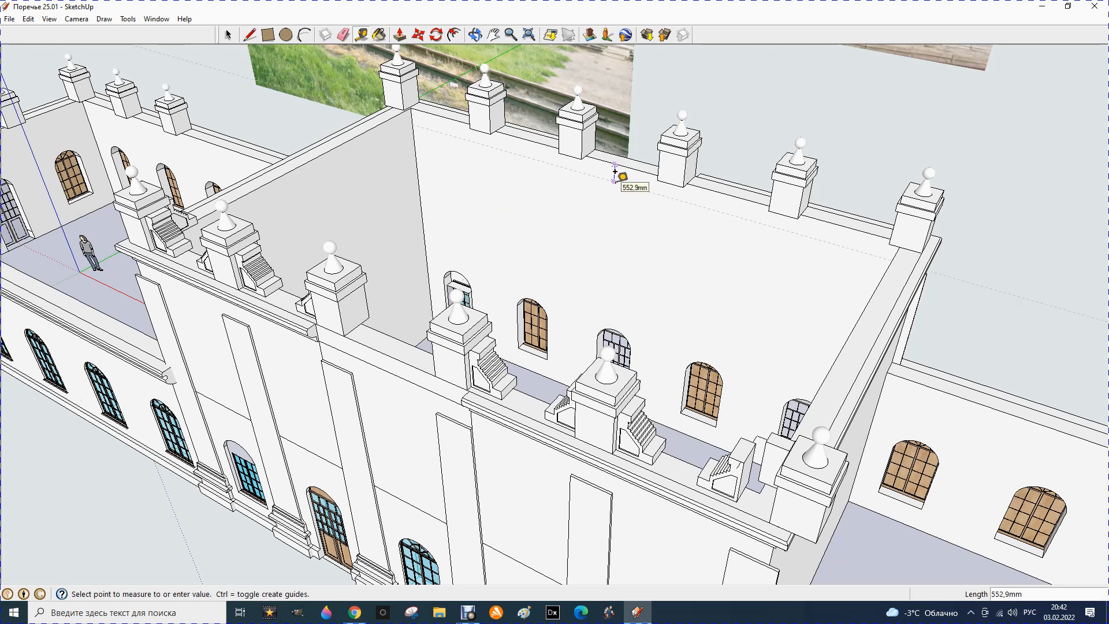
click(616, 172)
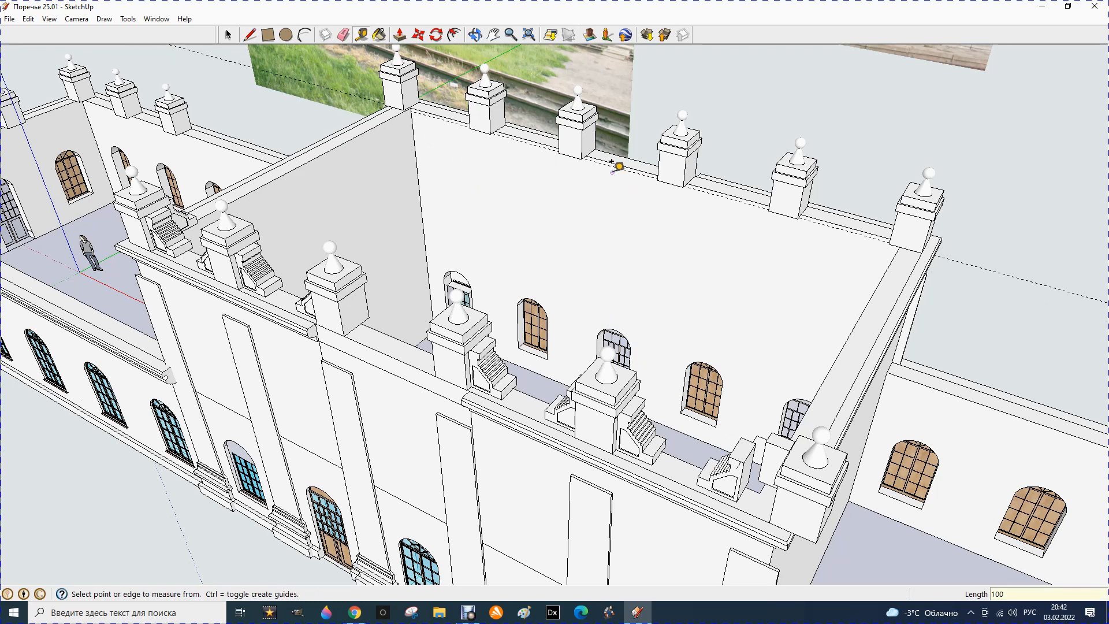
Draw an edge along the guide across the central block's rear wall, from its left inner corner to the right one.
click(249, 35)
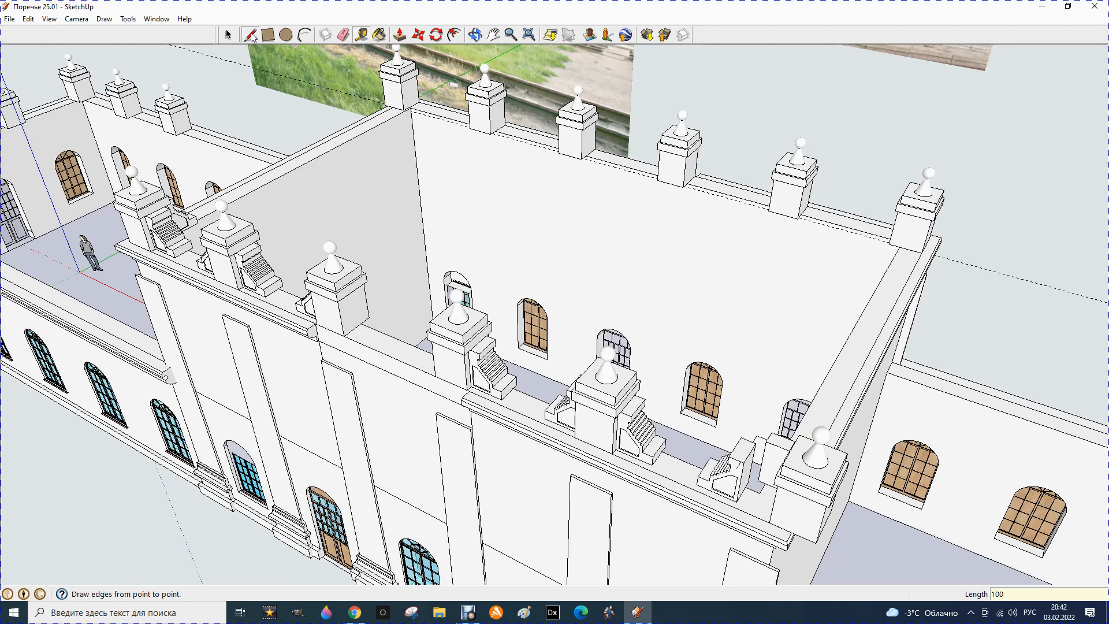
scroll(413, 110, up, 3)
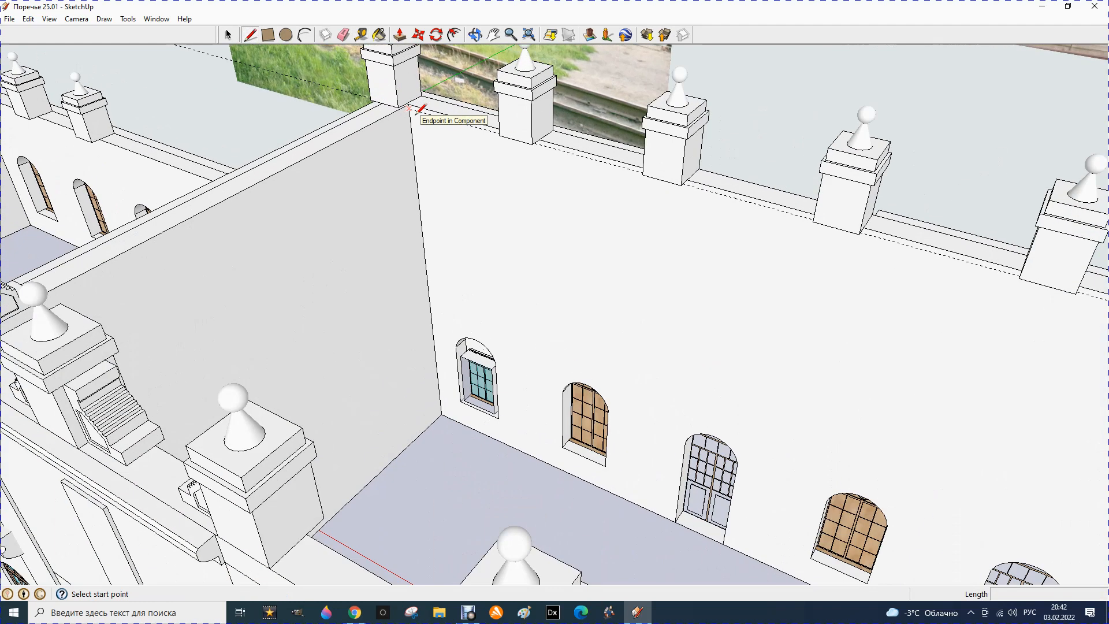
click(407, 105)
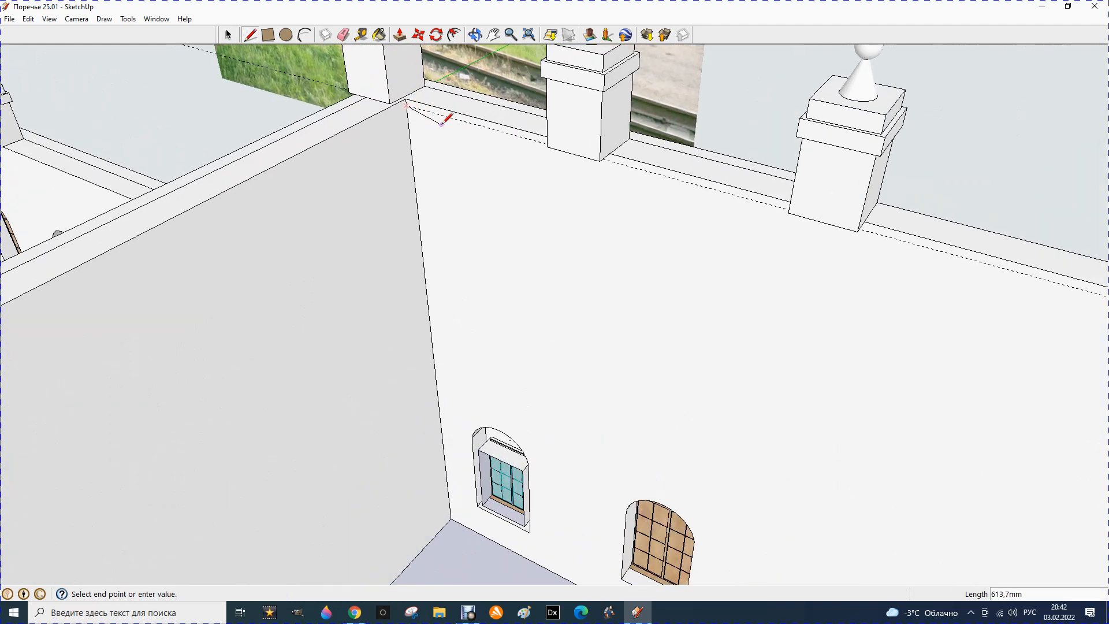
scroll(410, 108, down, 4)
scroll(751, 264, up, 3)
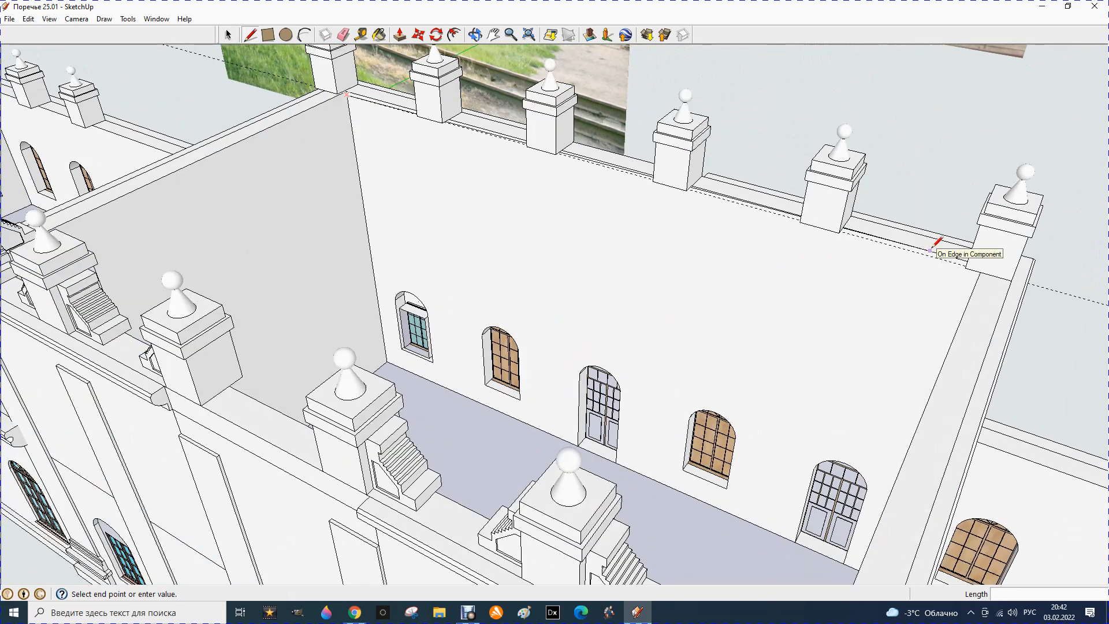
click(475, 35)
drag(428, 198, 645, 178)
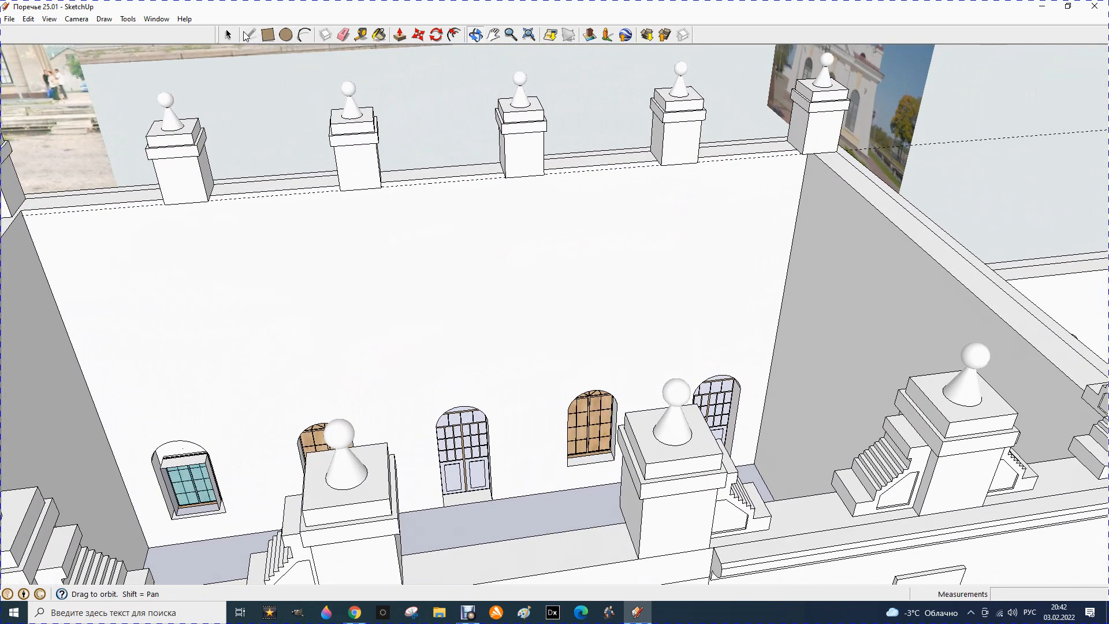
click(249, 34)
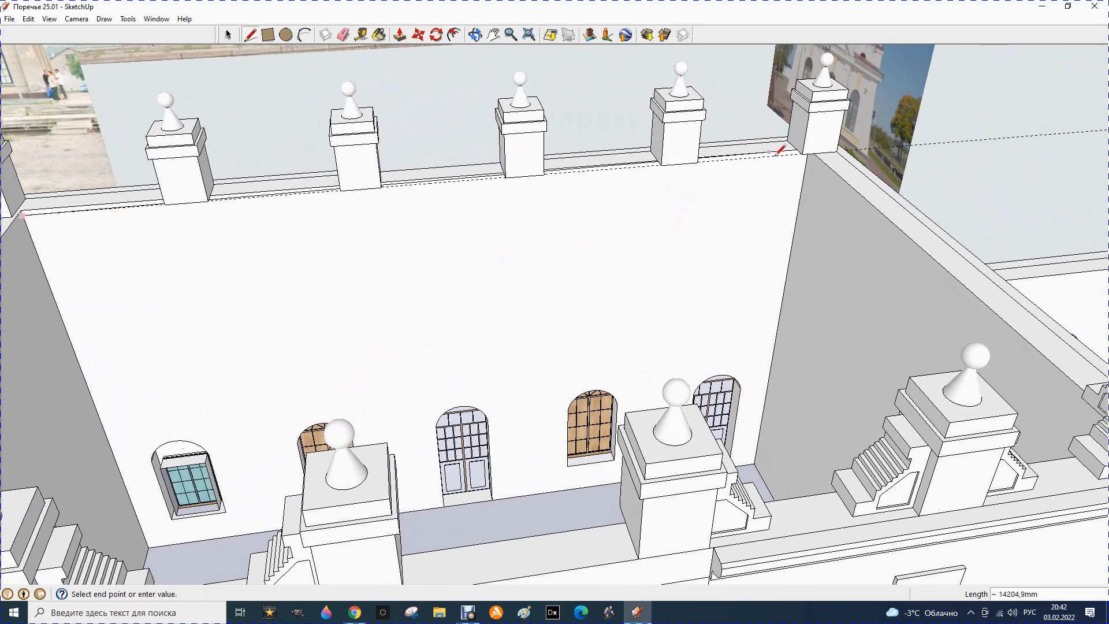
click(808, 153)
scroll(816, 152, up, 5)
scroll(816, 152, up, 6)
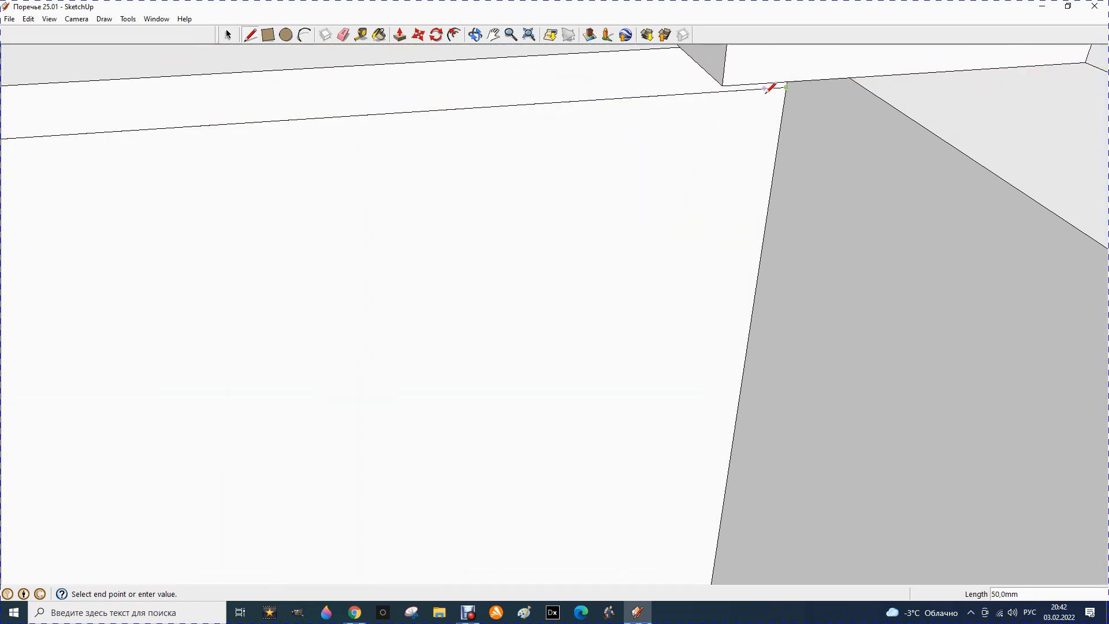
click(769, 88)
scroll(829, 83, down, 3)
scroll(722, 57, down, 5)
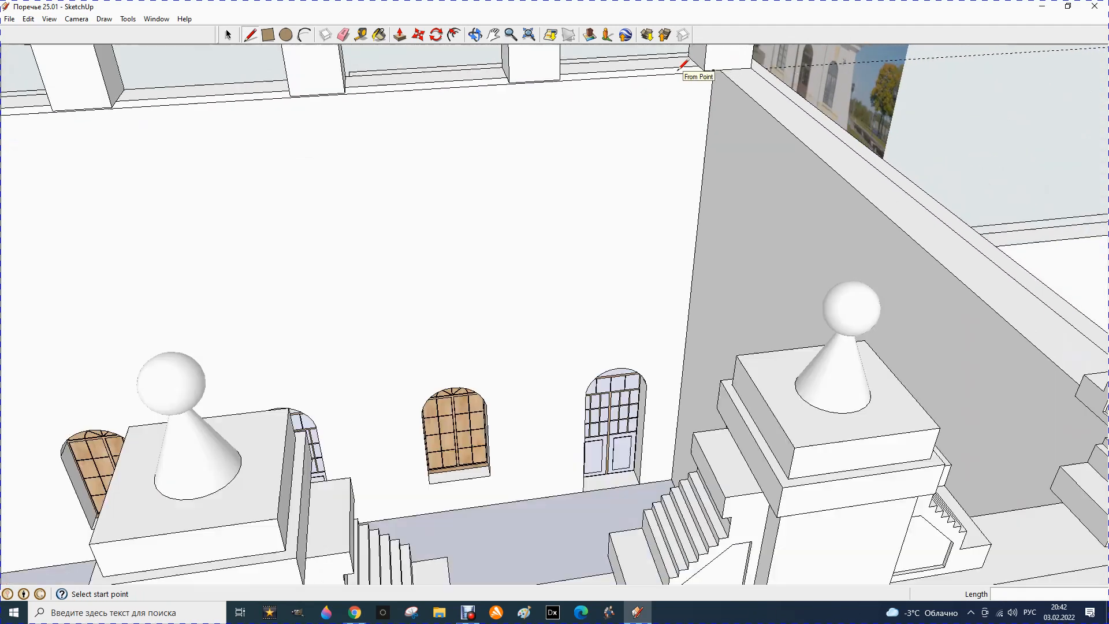
scroll(683, 65, down, 2)
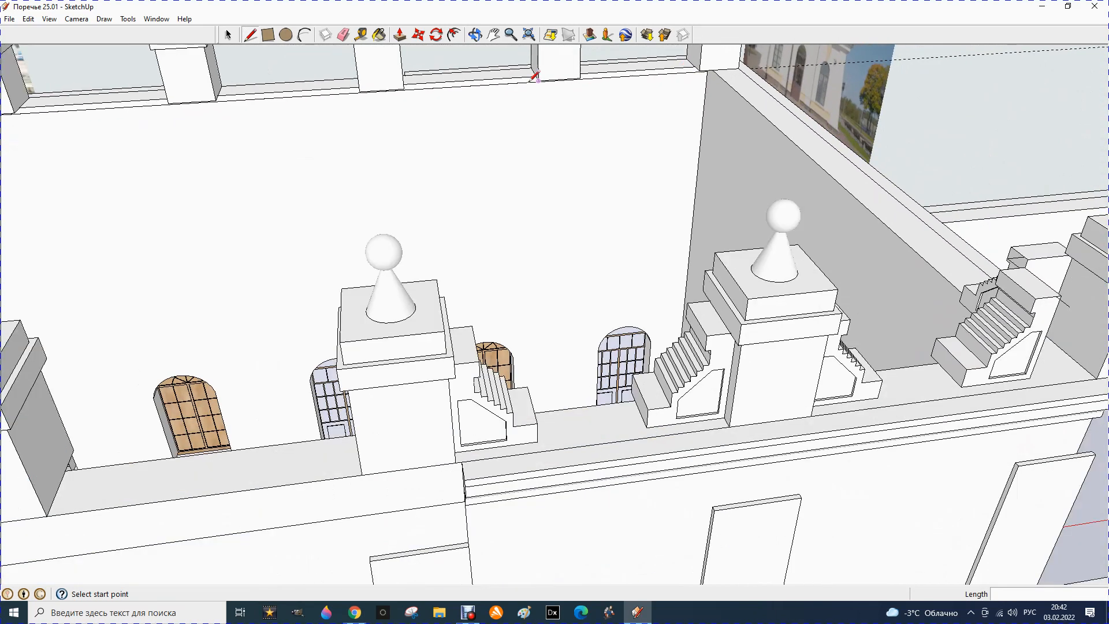
Try to Push/Pull the narrow strip above the new edge on the central block's rear wall.
click(400, 35)
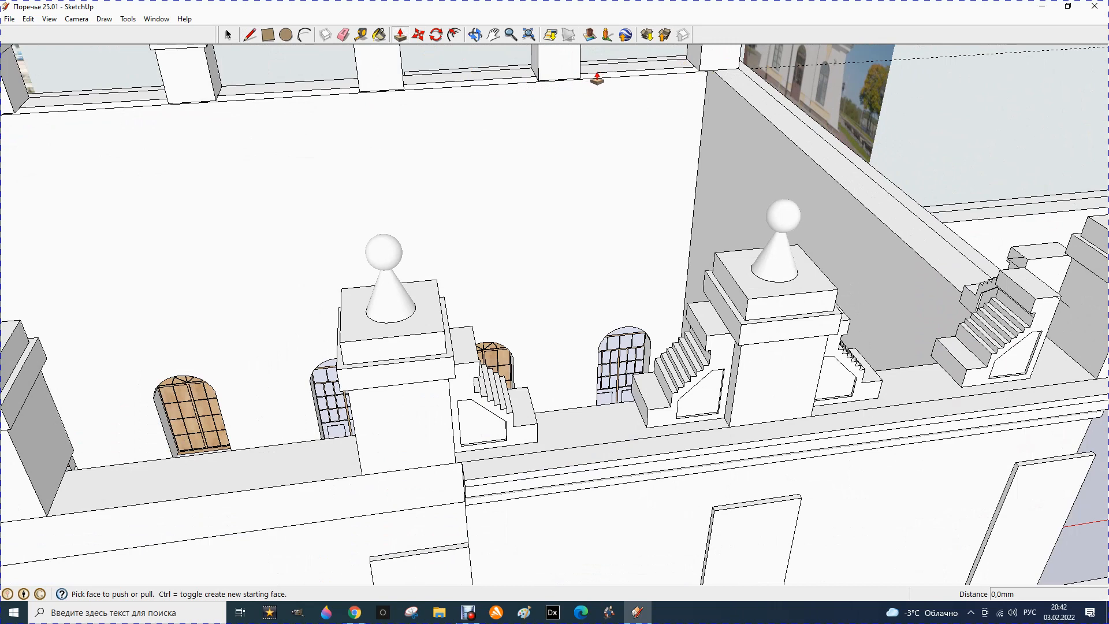
scroll(601, 87, up, 5)
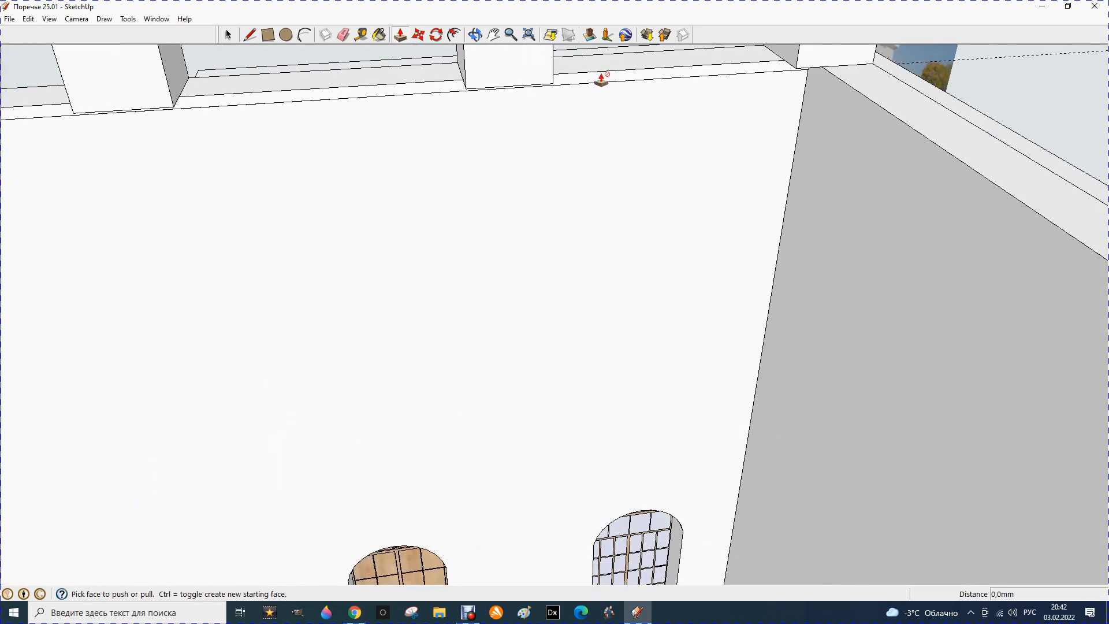
click(475, 34)
drag(497, 109, 321, 225)
scroll(406, 250, down, 3)
scroll(260, 101, up, 6)
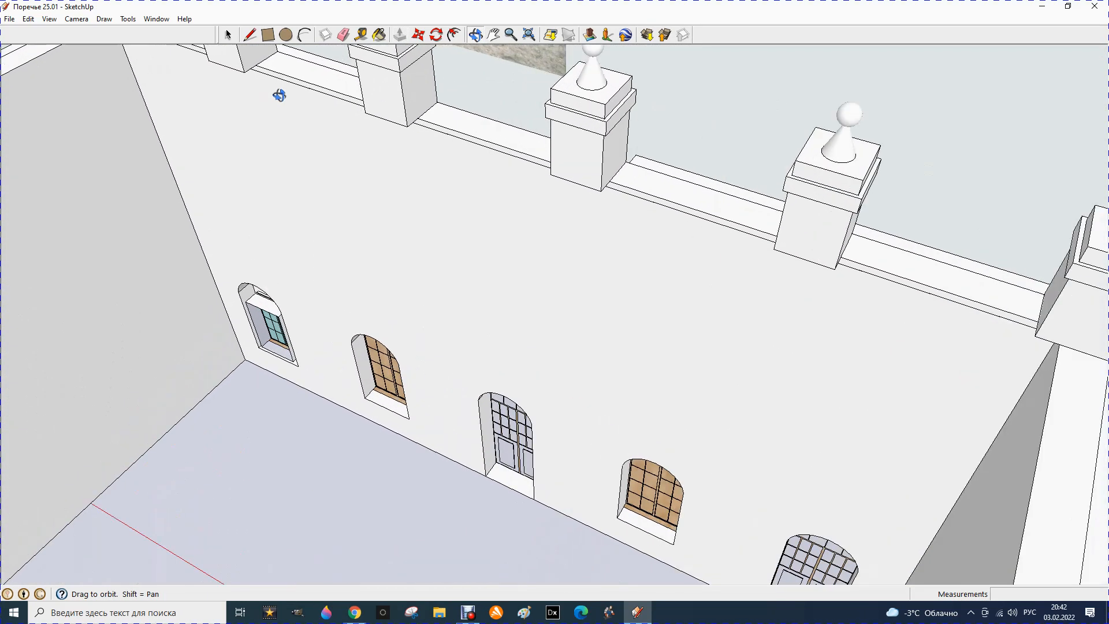
click(229, 35)
click(442, 133)
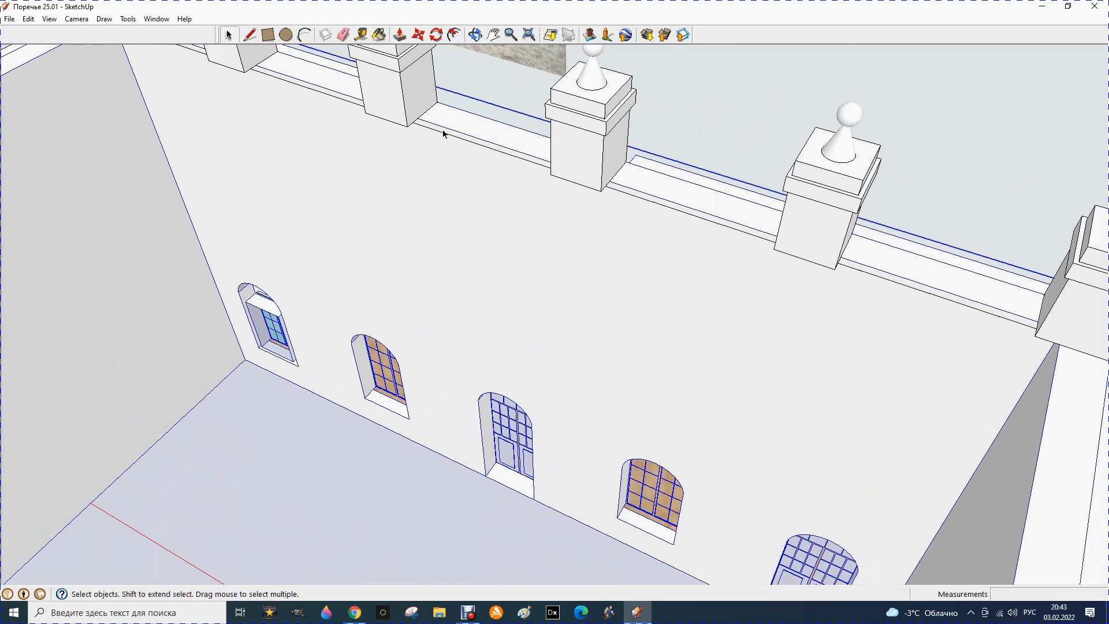
right_click(444, 136)
click(435, 133)
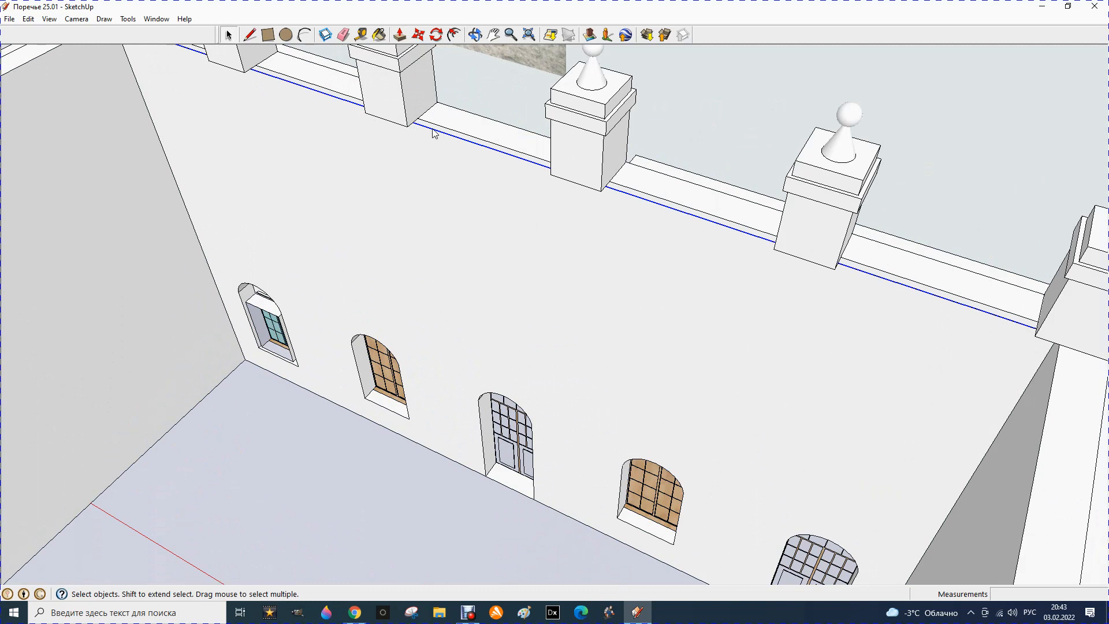
Open the building component for editing and close the central block's top with a face by drawing a diagonal between its opposite inner corners.
double_click(434, 127)
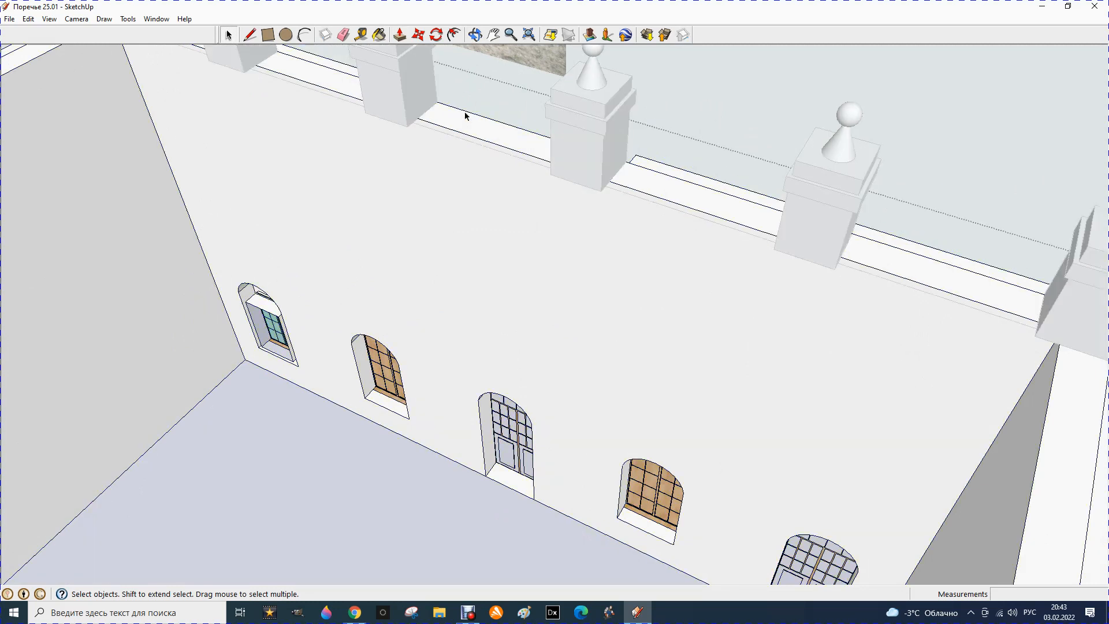
scroll(471, 144, down, 5)
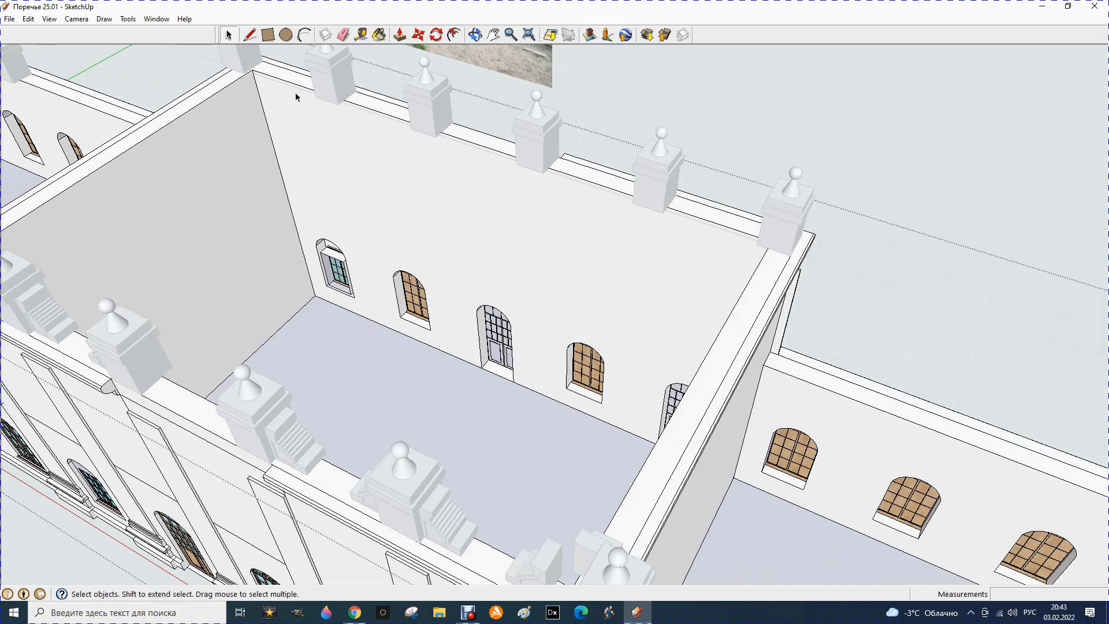
click(250, 36)
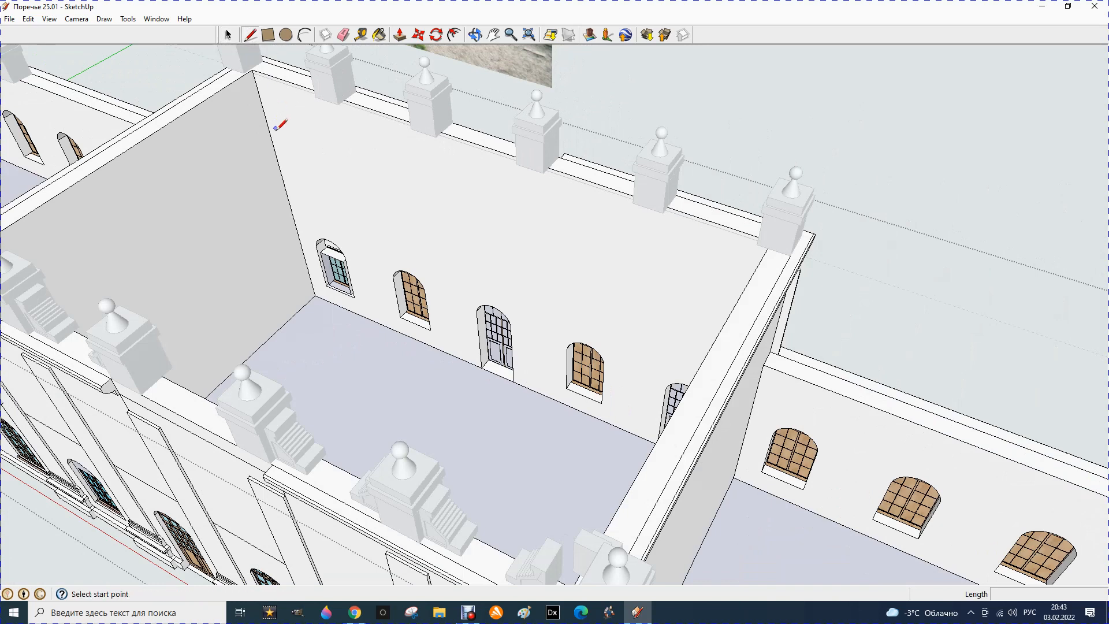
click(253, 70)
scroll(254, 72, down, 4)
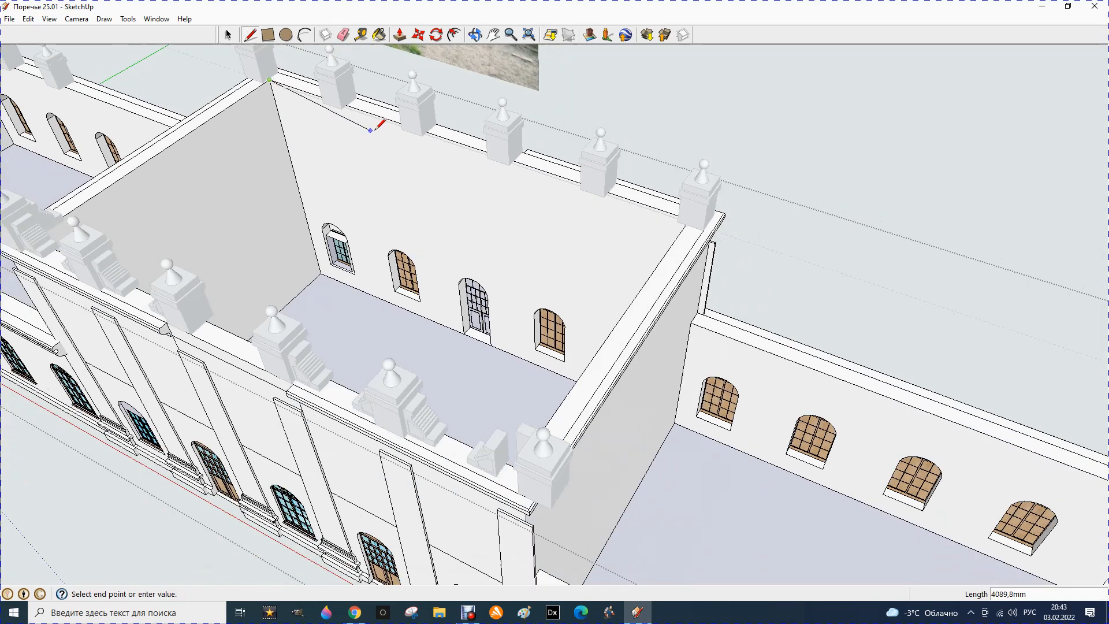
scroll(481, 342, up, 5)
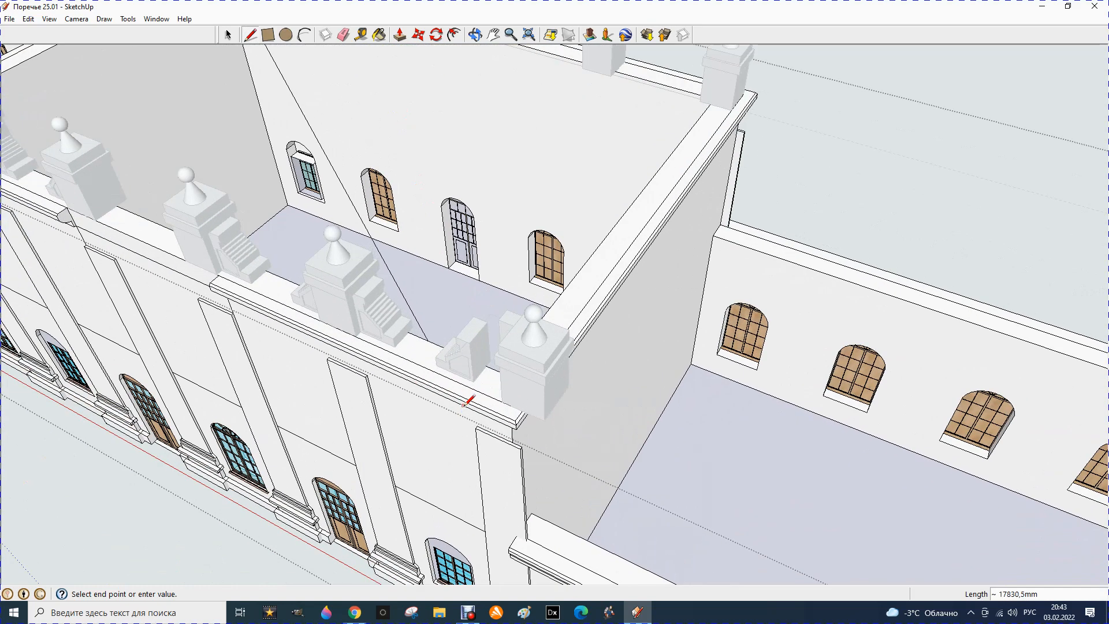
click(552, 333)
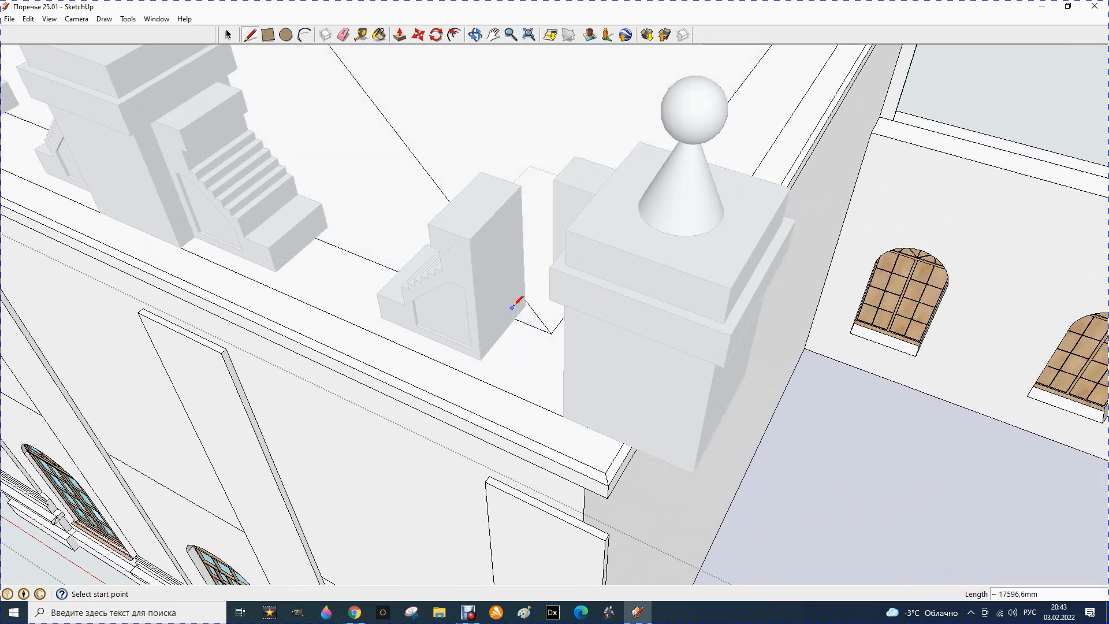
scroll(511, 311, down, 8)
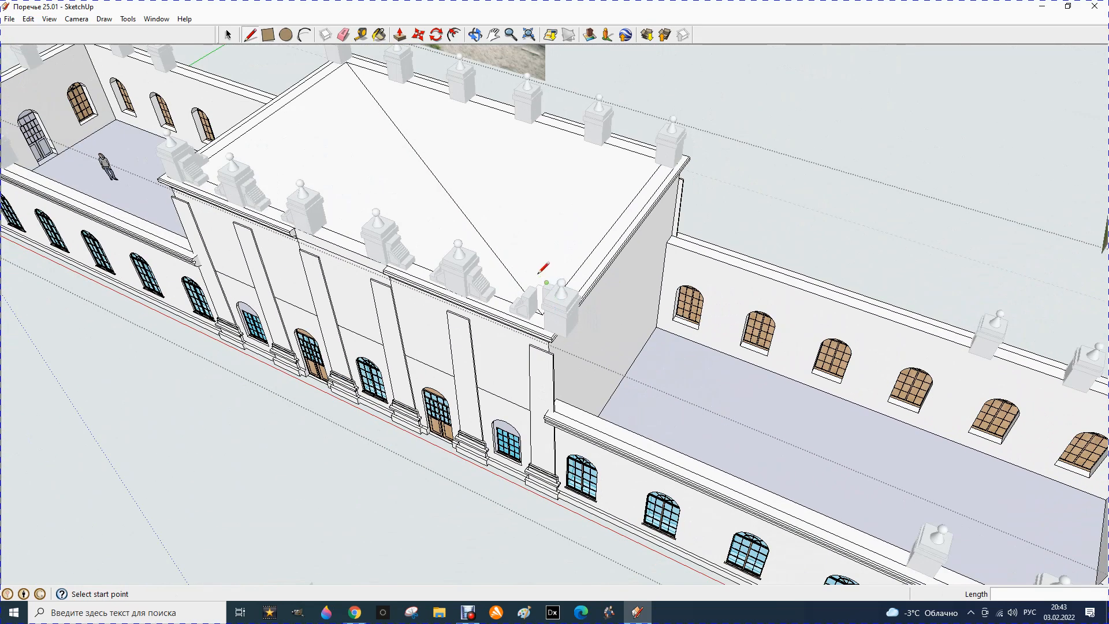
Erase the diagonal from the new roof face, finish editing the component, and erase the guide line.
click(343, 35)
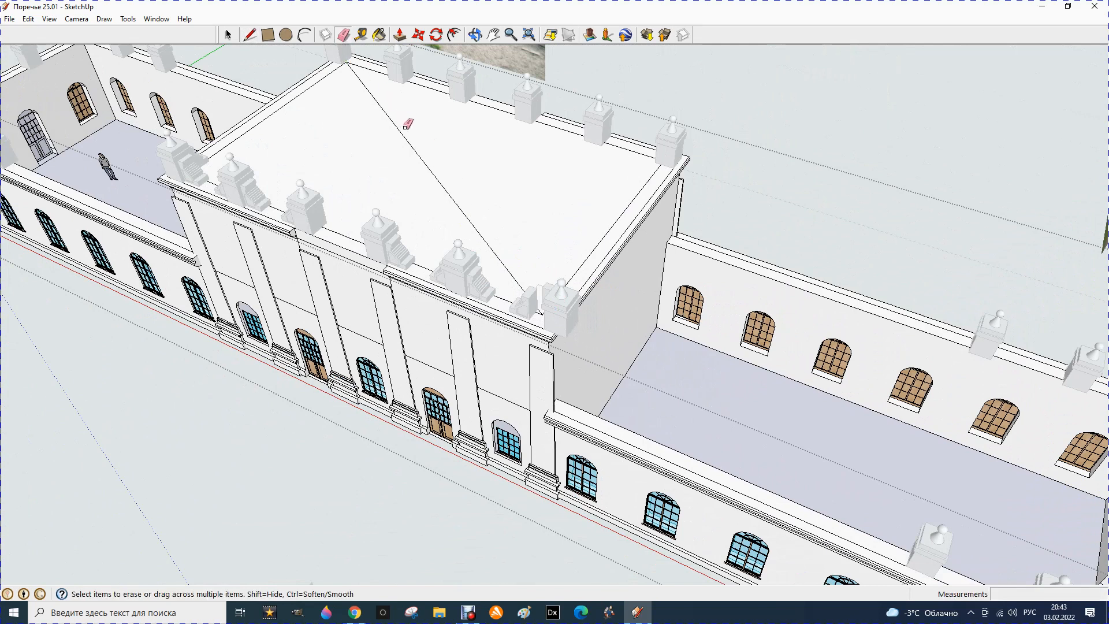
click(395, 124)
click(227, 36)
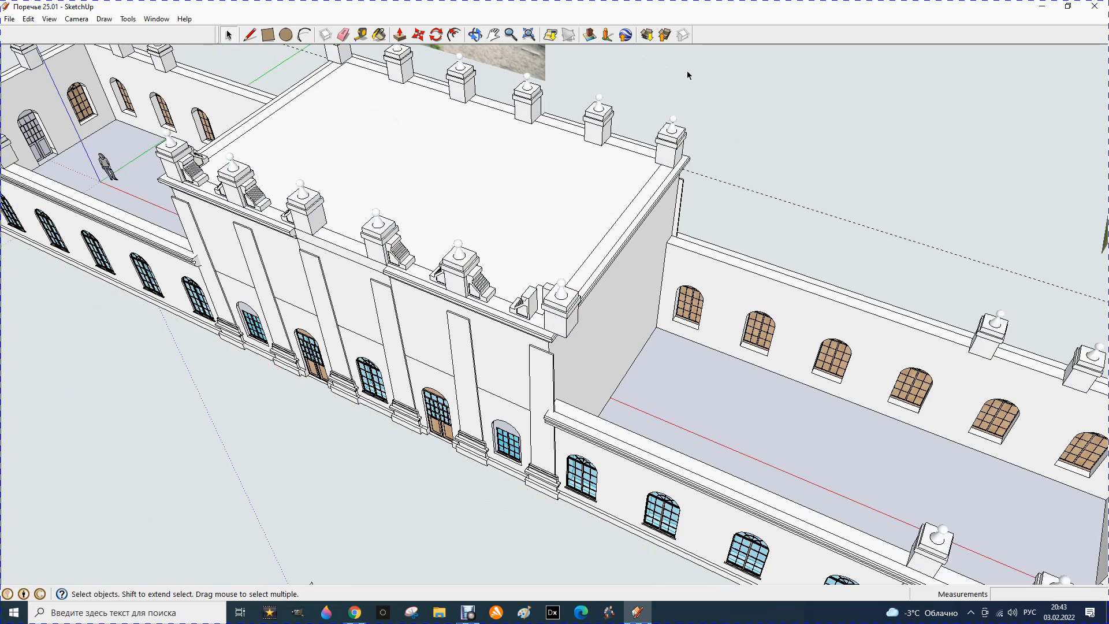
click(343, 36)
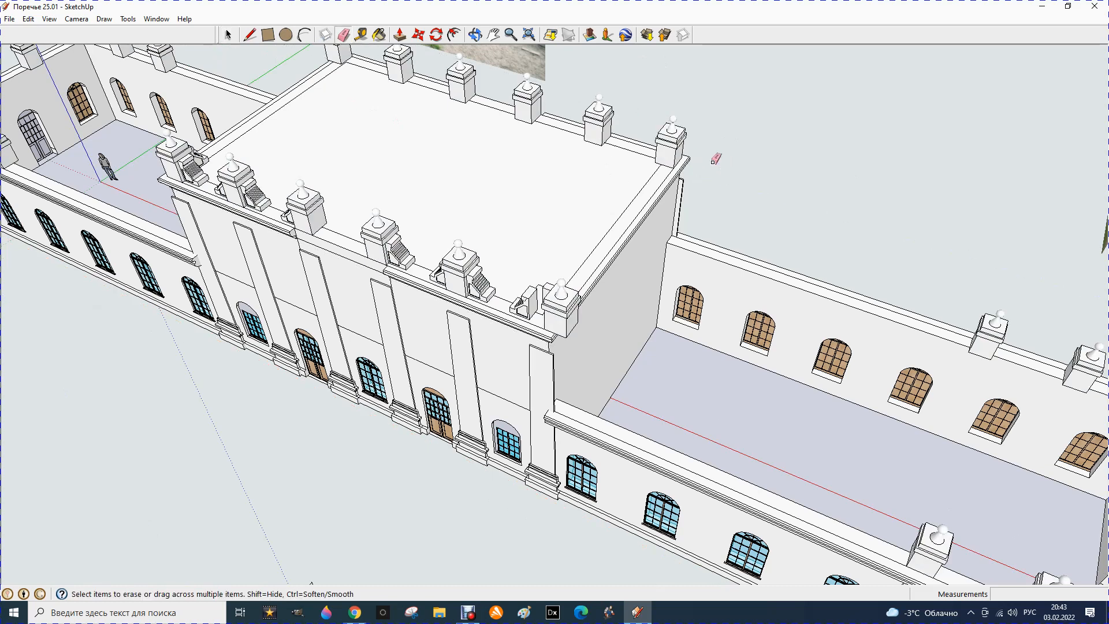
Move the central block's front-right corner pillar inward so that its base sits on the parapet's corner.
scroll(673, 118, up, 3)
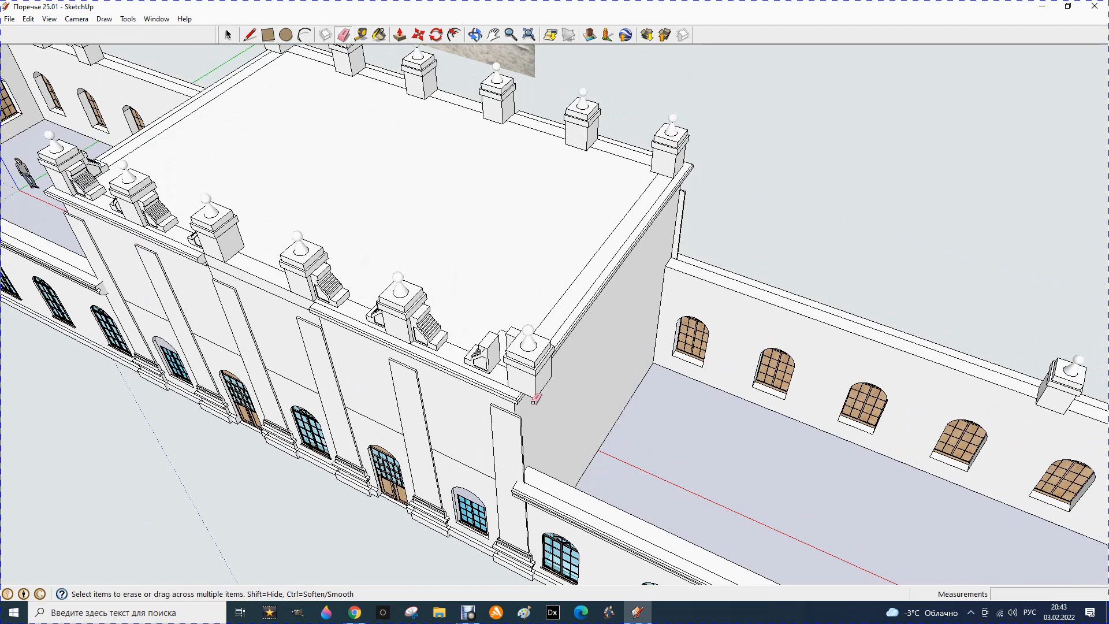
scroll(533, 401, up, 2)
click(417, 38)
click(538, 396)
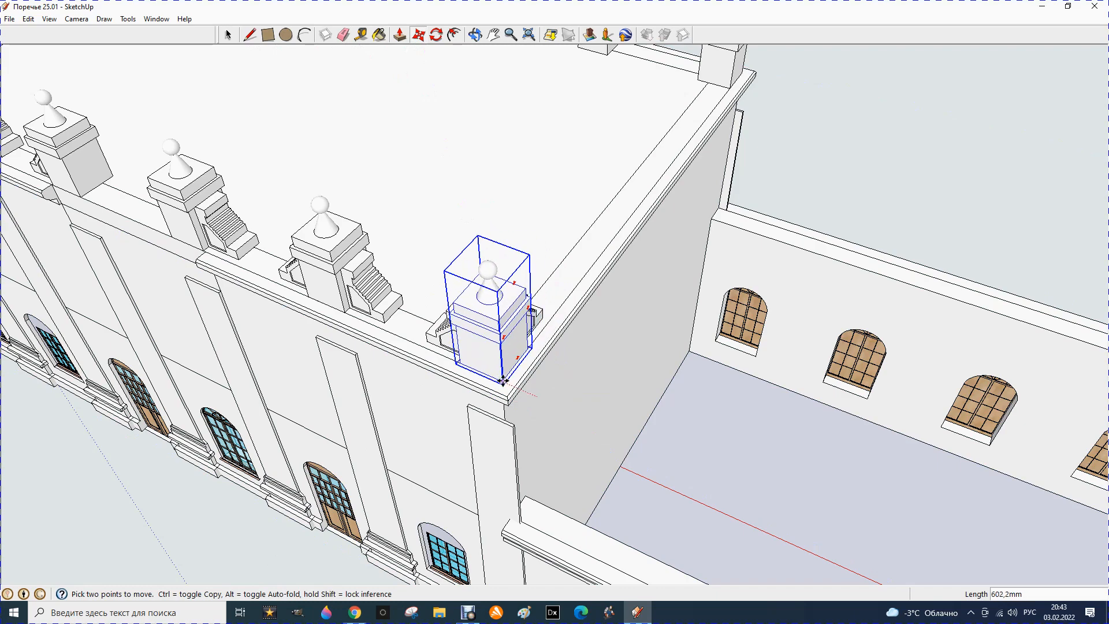
click(503, 381)
scroll(587, 397, down, 10)
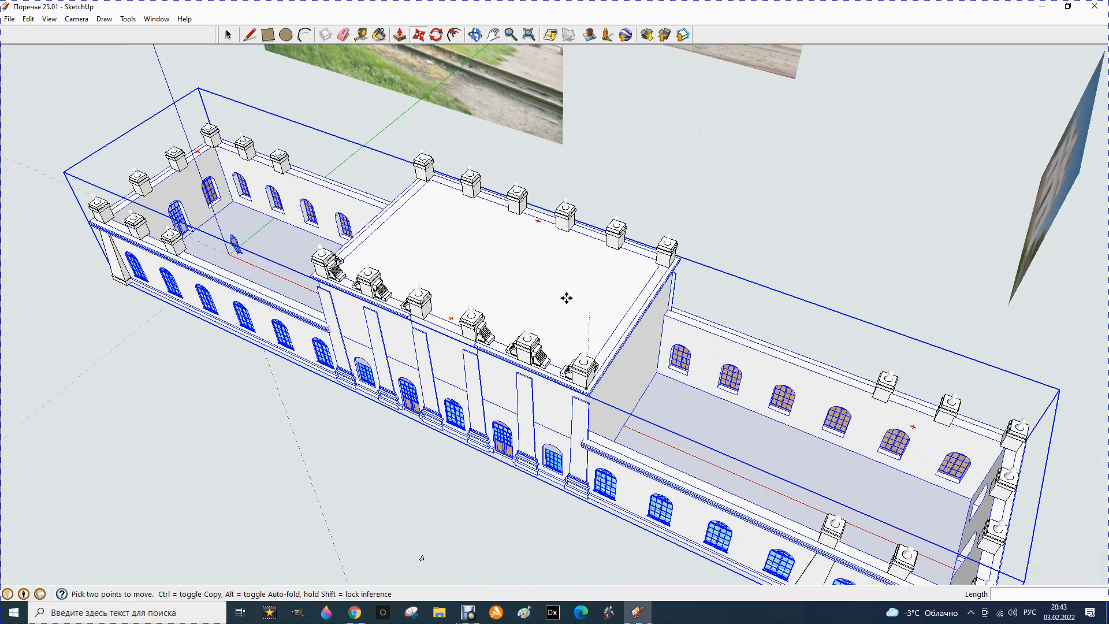
Move the central block's rear-right corner pillar about 320 mm inward so that its base sits on the parapet's corner.
middle_drag(341, 161, 424, 363)
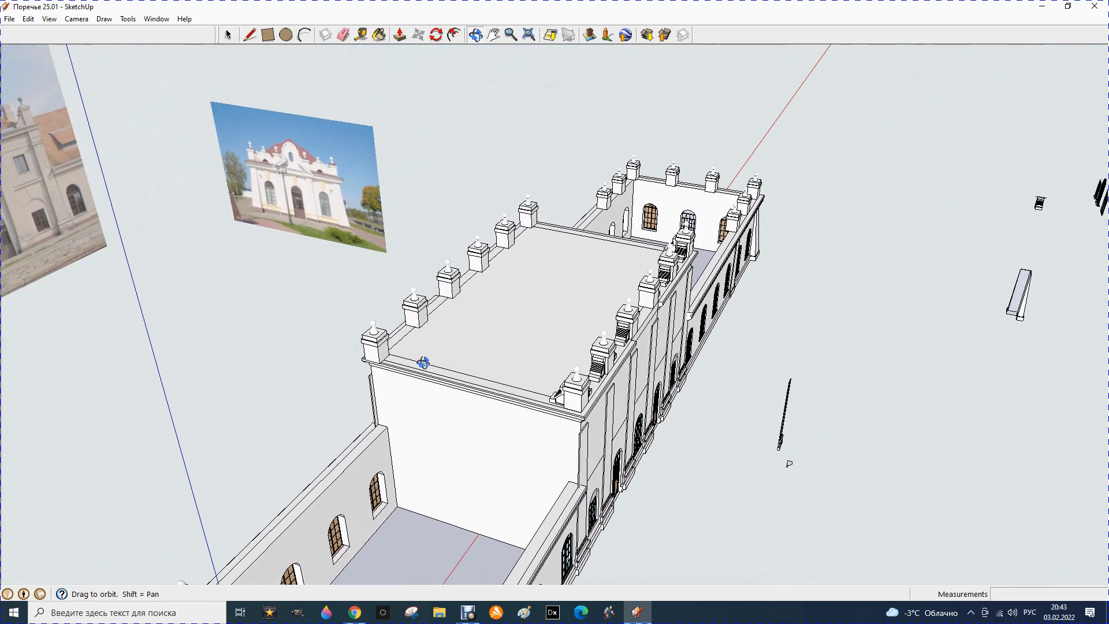
scroll(424, 362, up, 4)
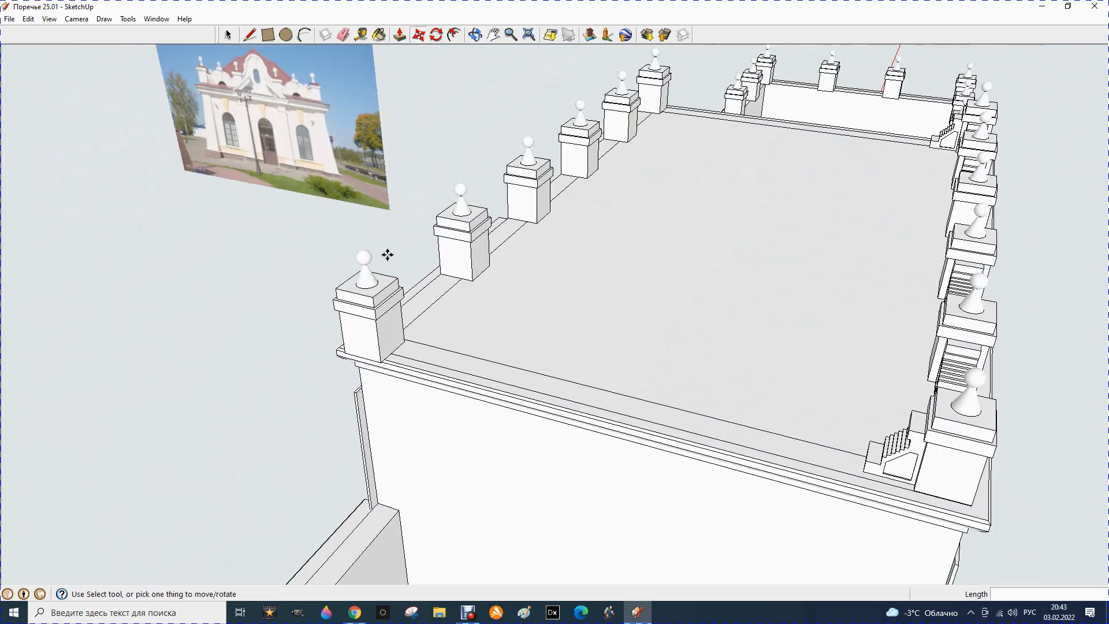
click(346, 353)
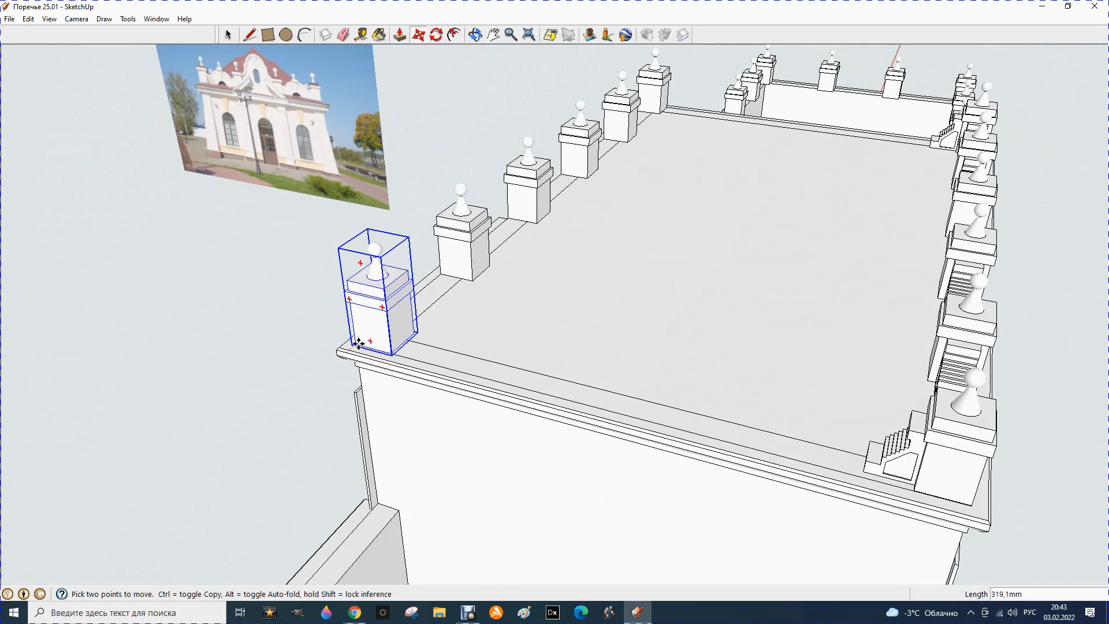
click(360, 342)
Examine the station's roofs, chimneys and central facade in the reference photos and compare them with the model from several angles.
click(475, 33)
drag(537, 238, 394, 305)
scroll(324, 347, down, 10)
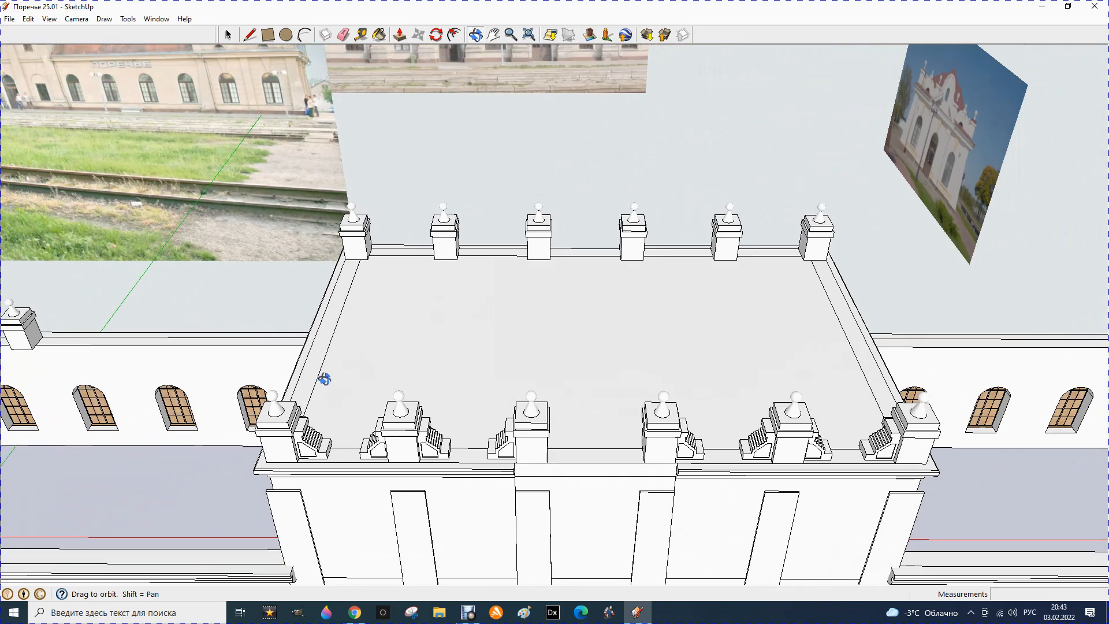
scroll(361, 370, down, 1)
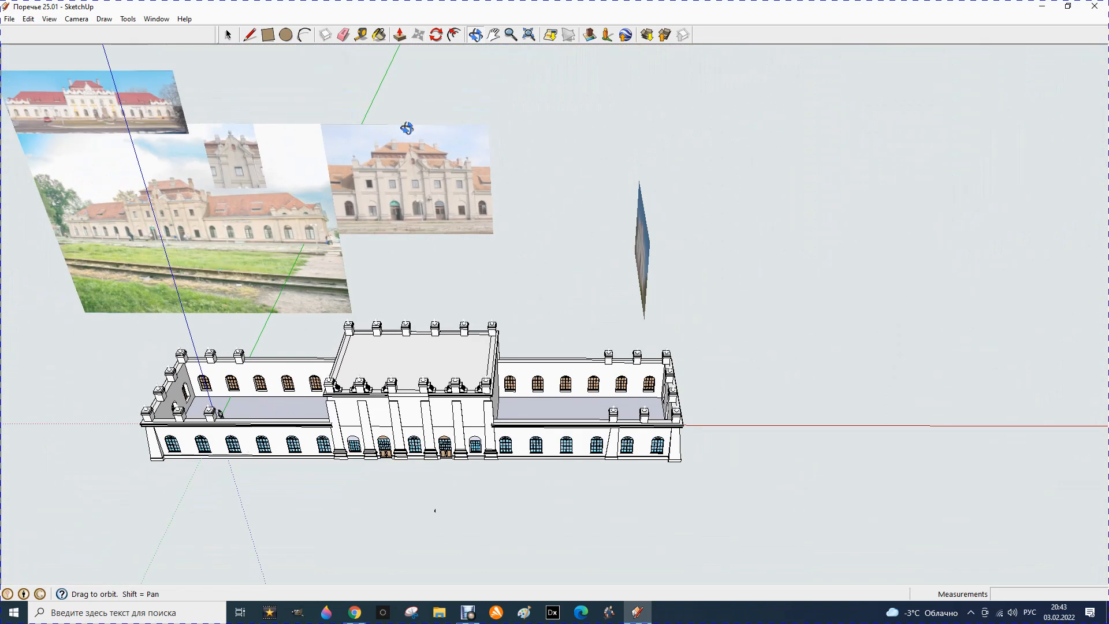
scroll(404, 130, up, 5)
scroll(397, 157, up, 3)
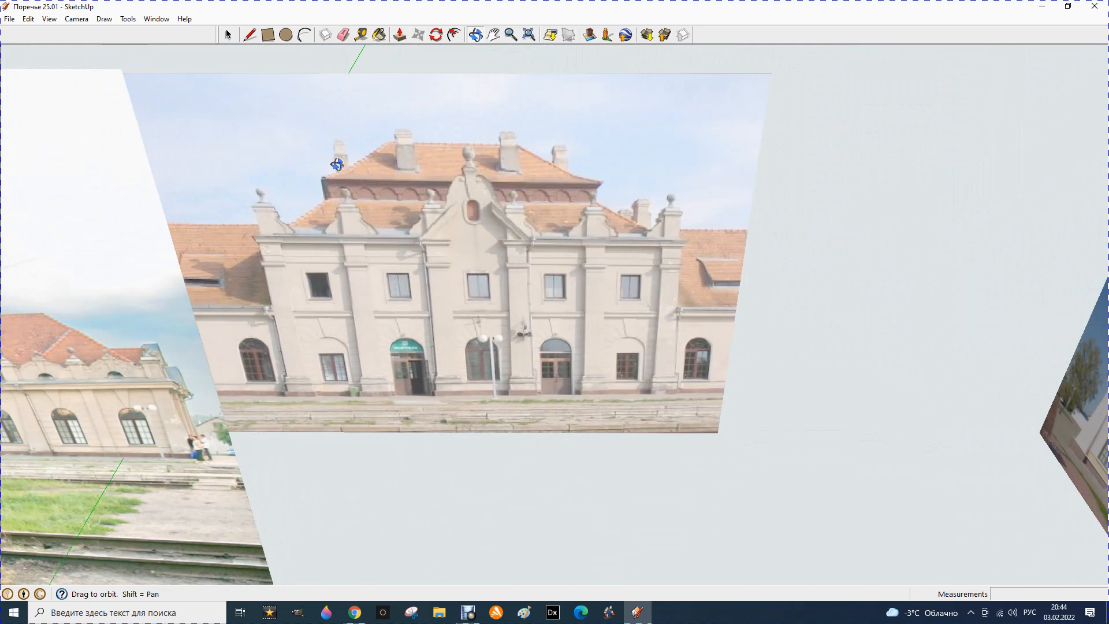
scroll(463, 175, down, 3)
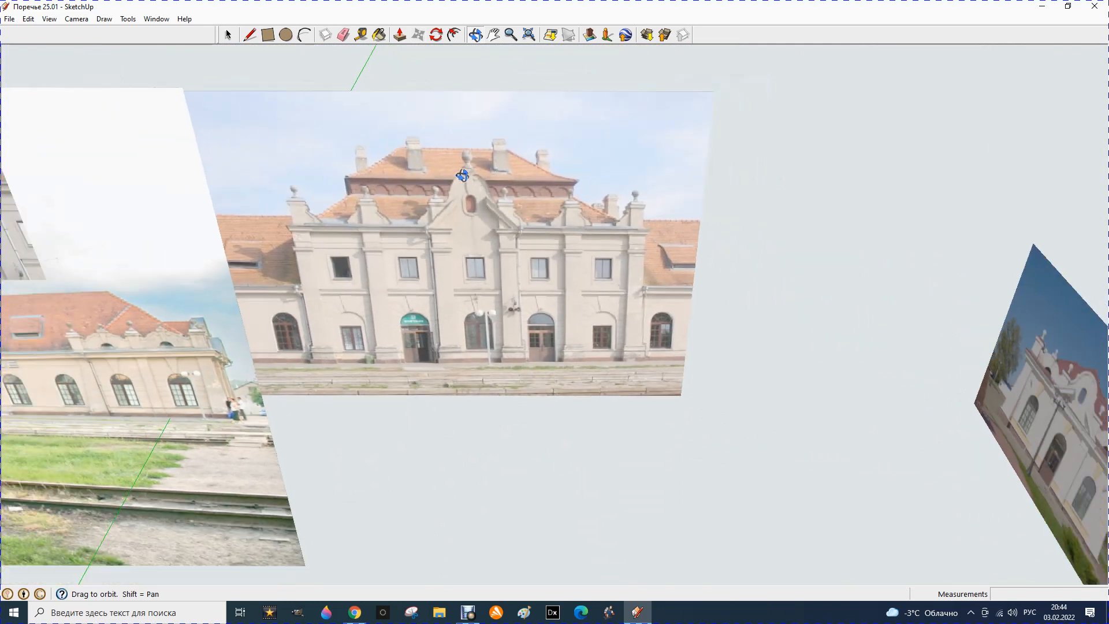
scroll(462, 175, down, 1)
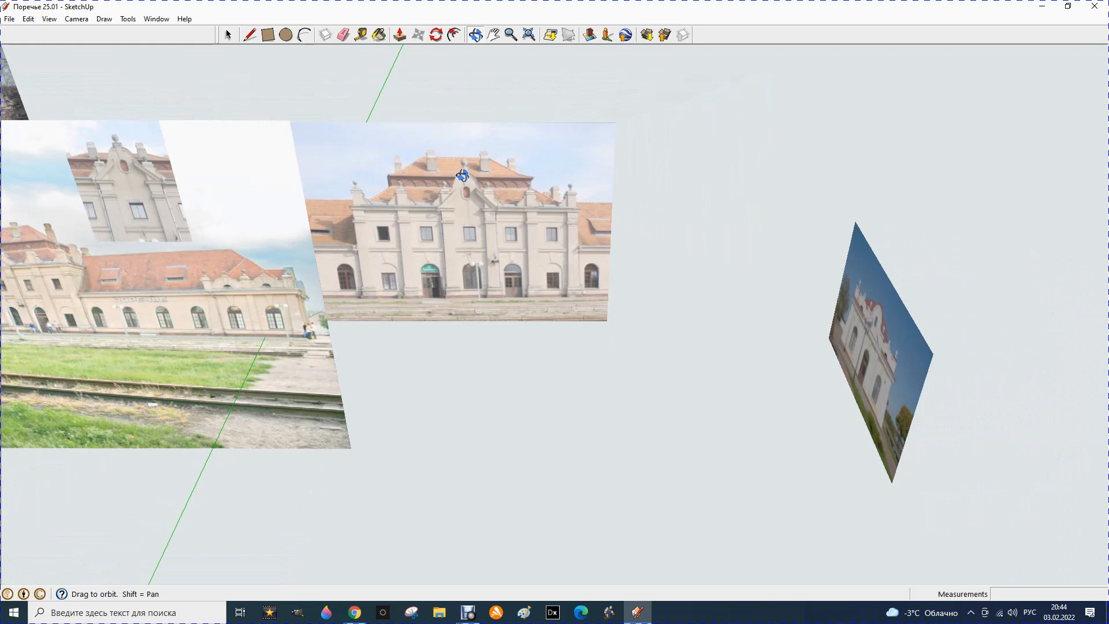
scroll(462, 175, down, 4)
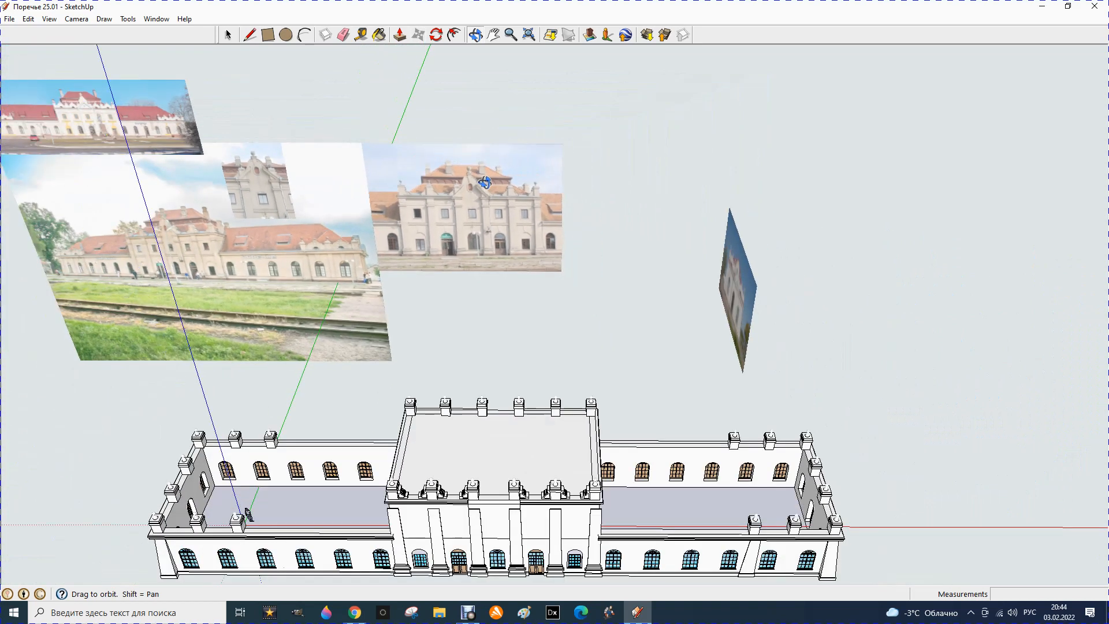
scroll(73, 234, up, 2)
scroll(72, 234, up, 3)
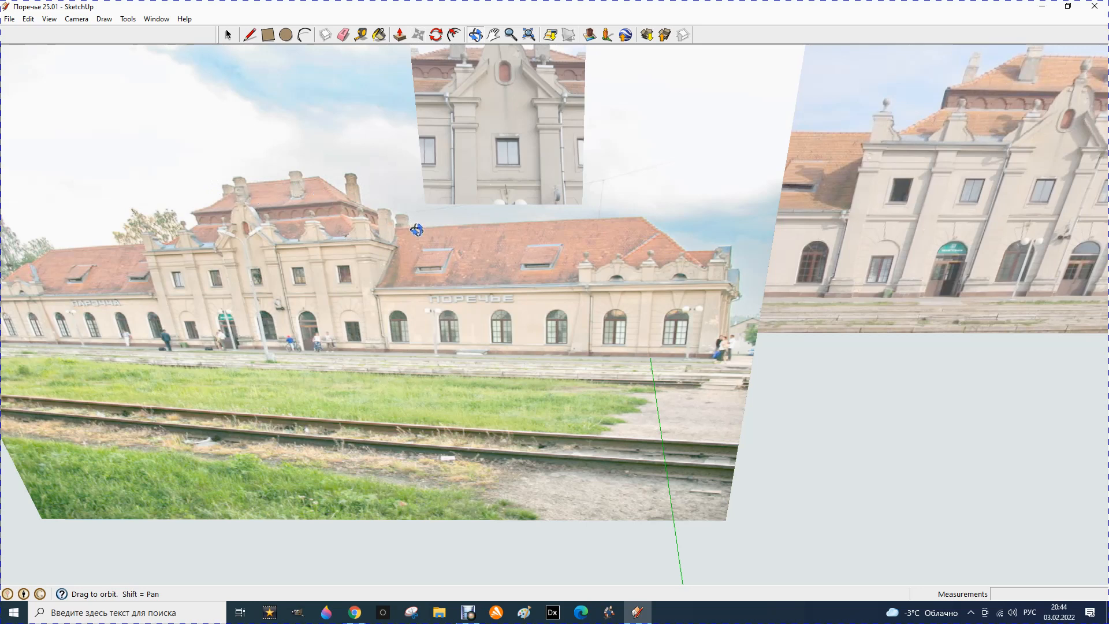
mouse_move(415, 235)
mouse_down()
mouse_move(358, 272)
mouse_move(374, 227)
mouse_up()
scroll(375, 227, down, 10)
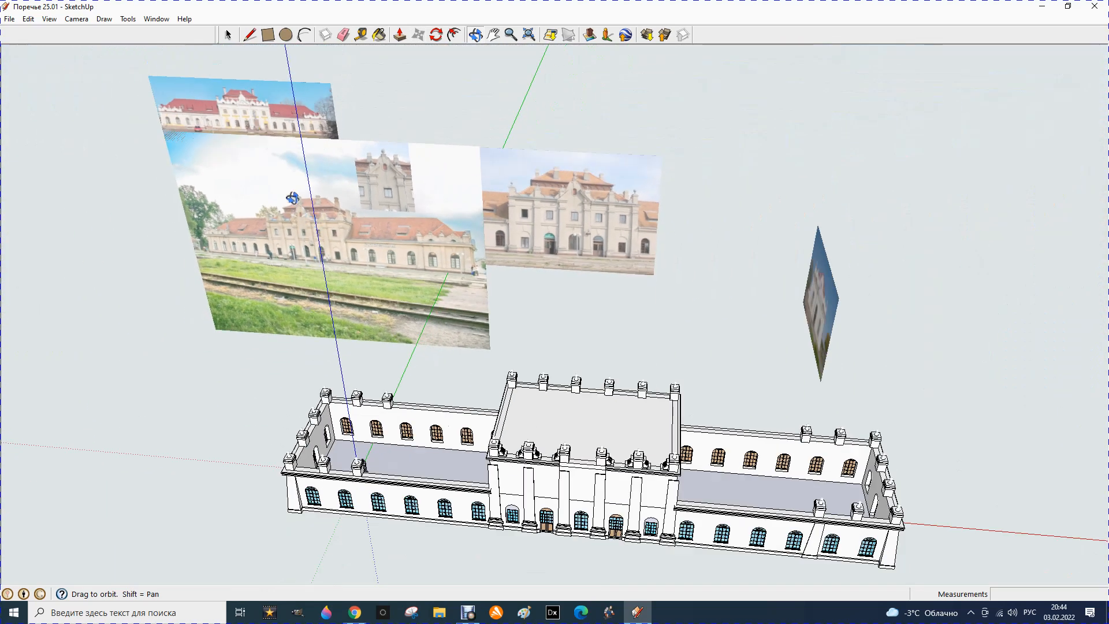
scroll(324, 217, up, 10)
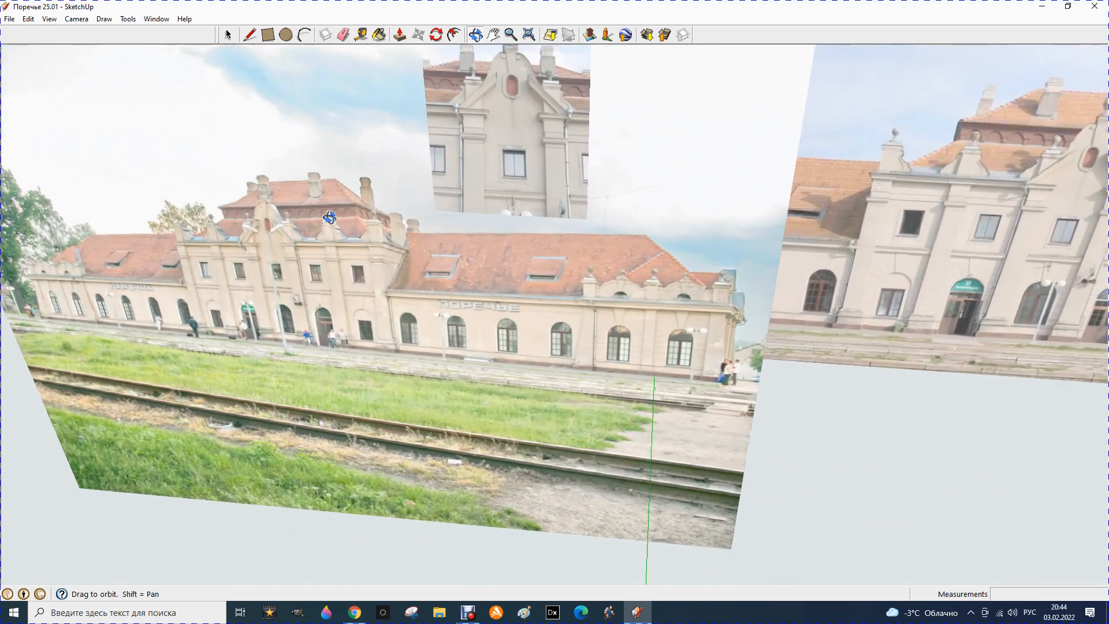
drag(321, 199, 356, 199)
mouse_move(306, 225)
mouse_down()
mouse_move(353, 229)
mouse_move(305, 211)
mouse_move(363, 201)
mouse_up()
drag(308, 238, 303, 230)
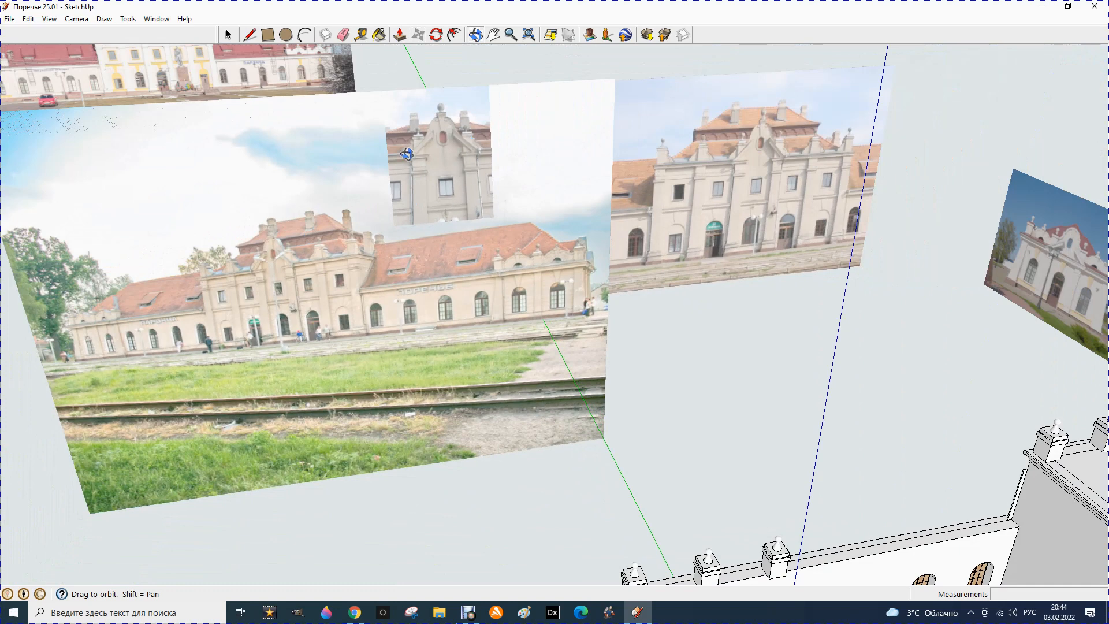
scroll(454, 241, down, 4)
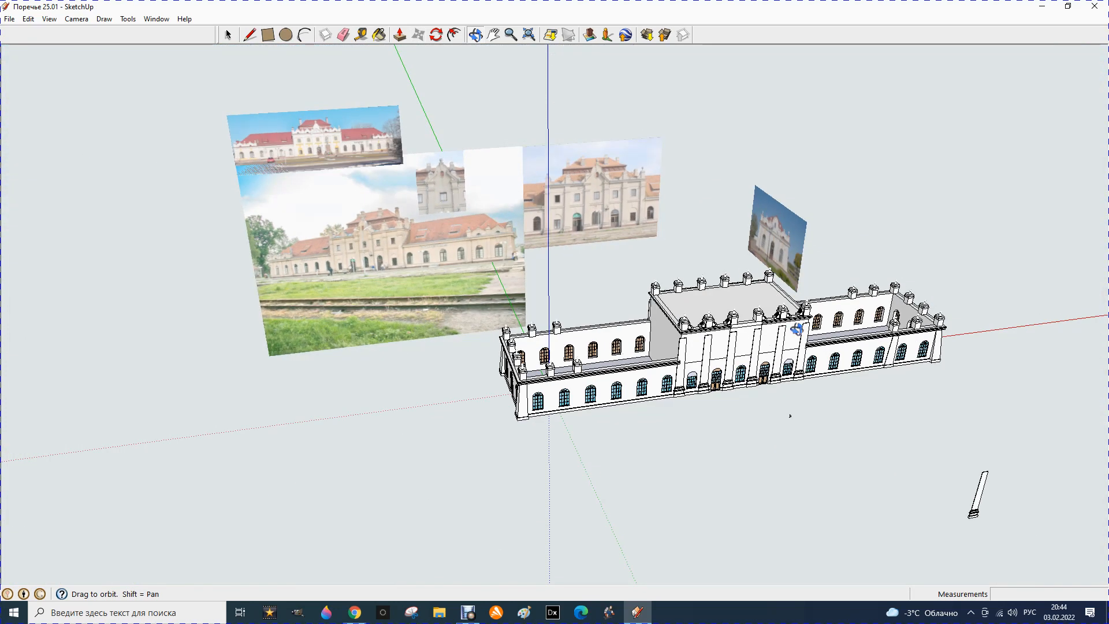
scroll(772, 320, up, 2)
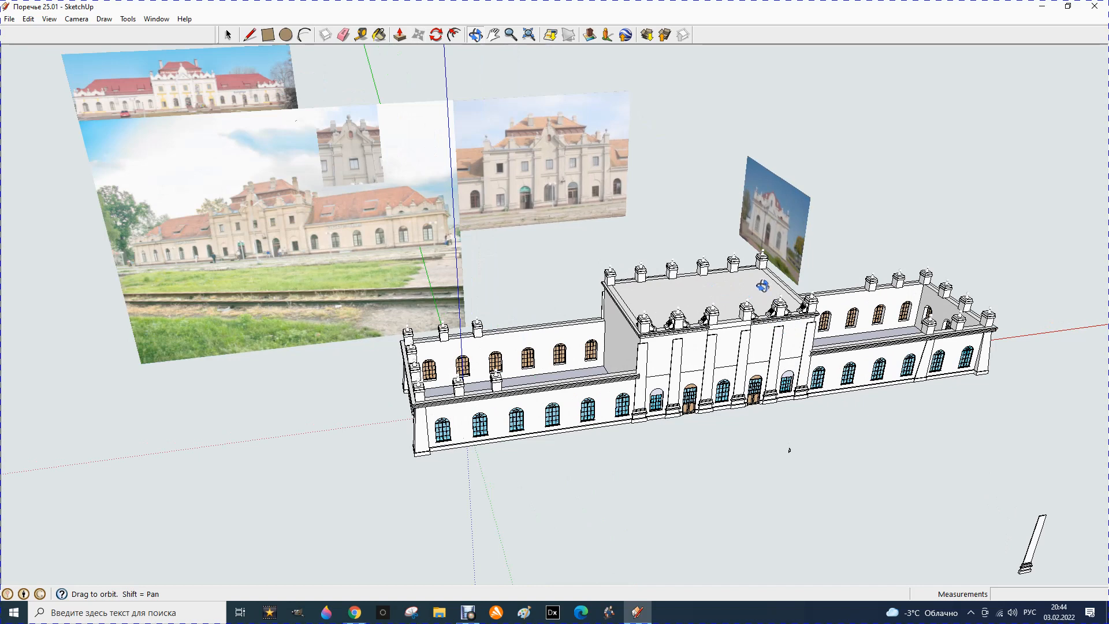
scroll(838, 286, up, 3)
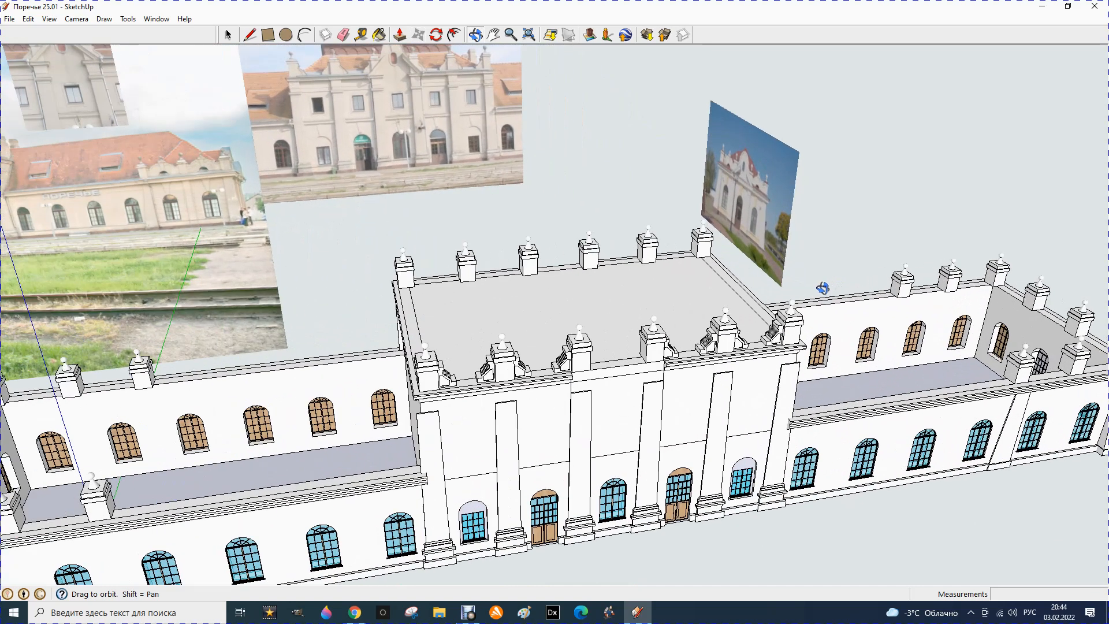
scroll(479, 154, down, 3)
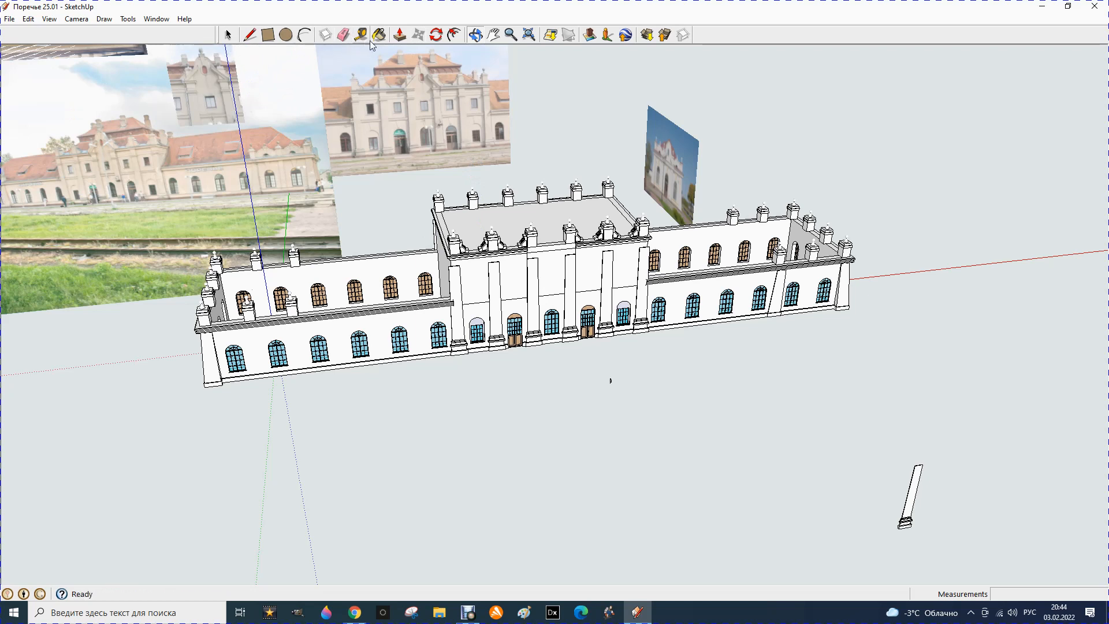
Draw a rectangle with 800 mm sides on the ground in front of the central block and Push/Pull it up 2800 mm.
click(249, 35)
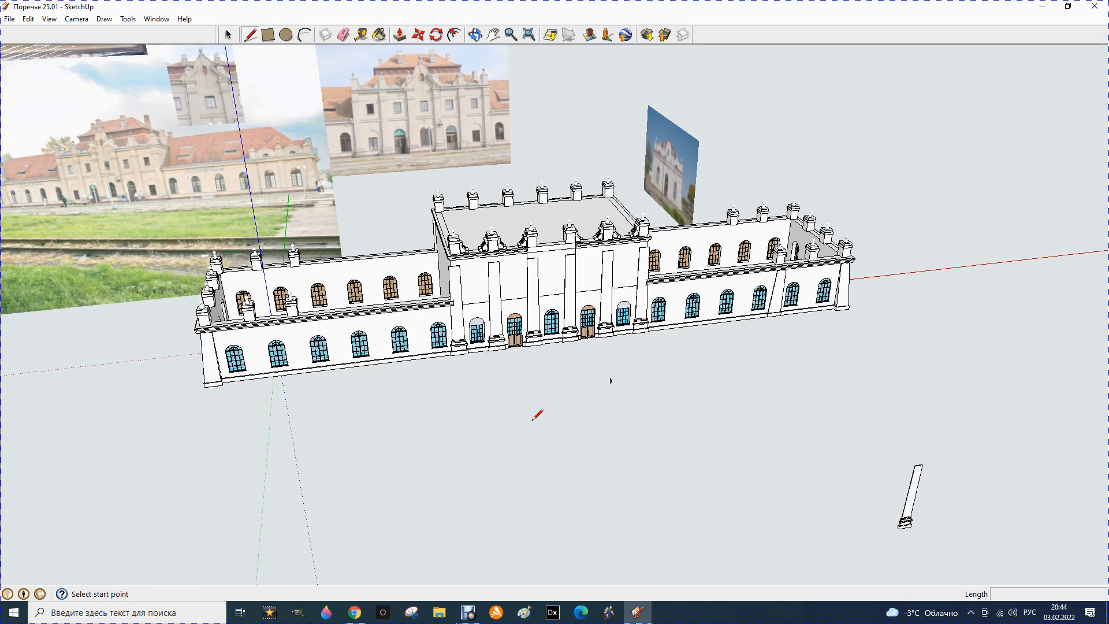
click(512, 432)
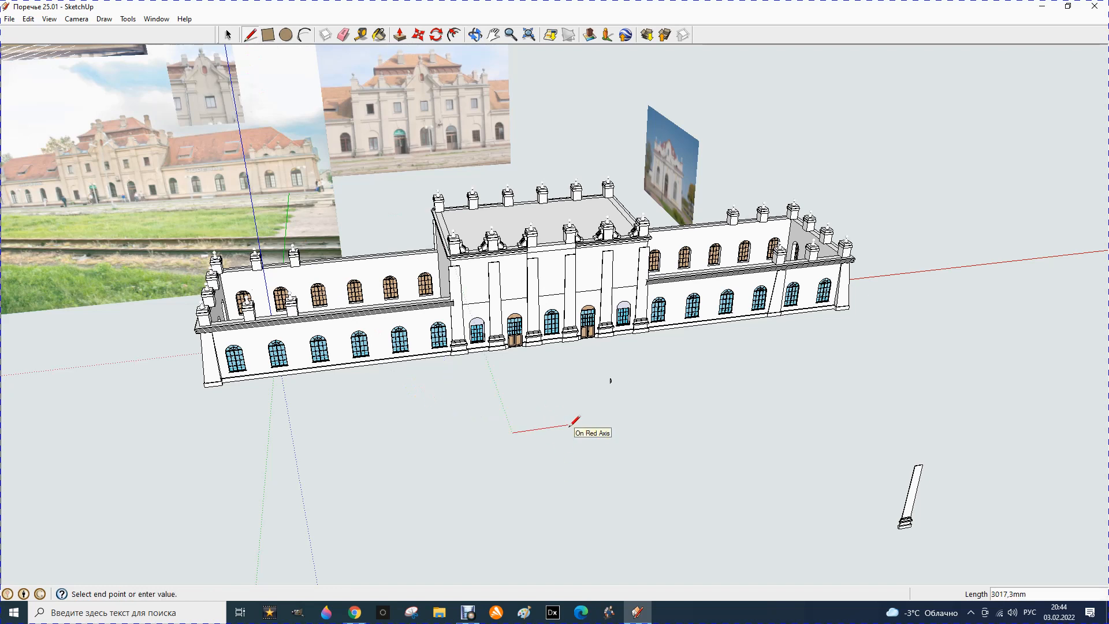
text(800)
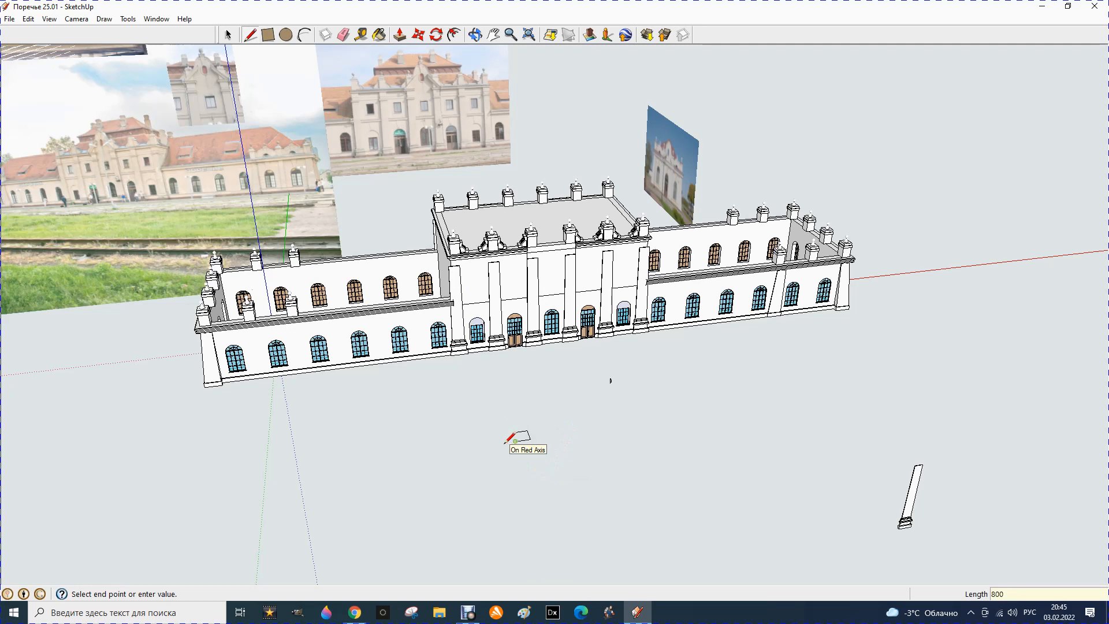
key(Return)
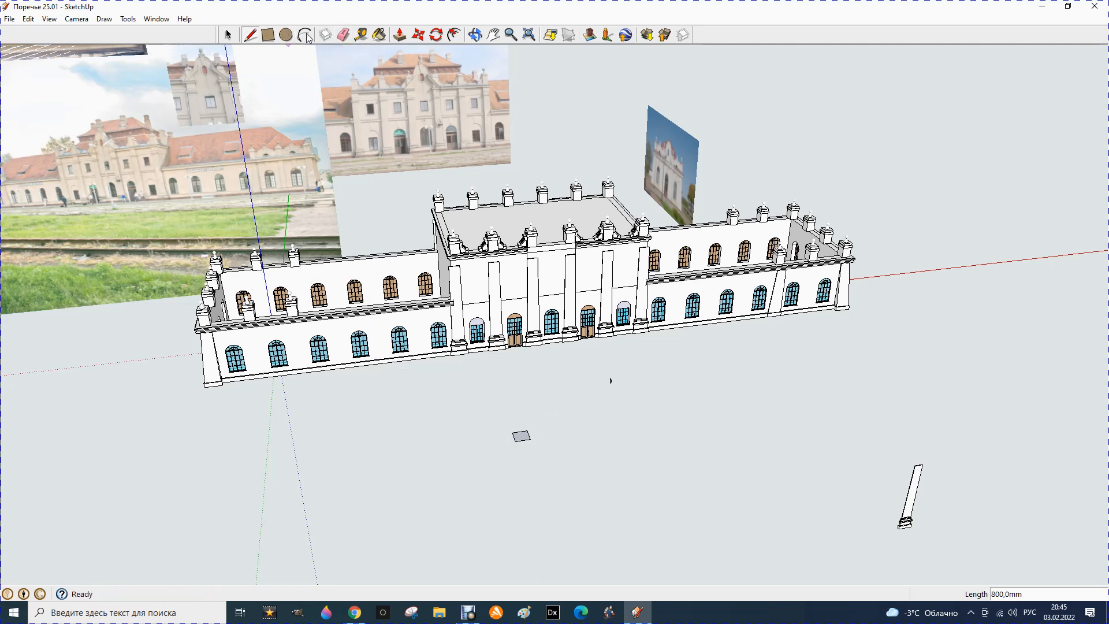
click(400, 36)
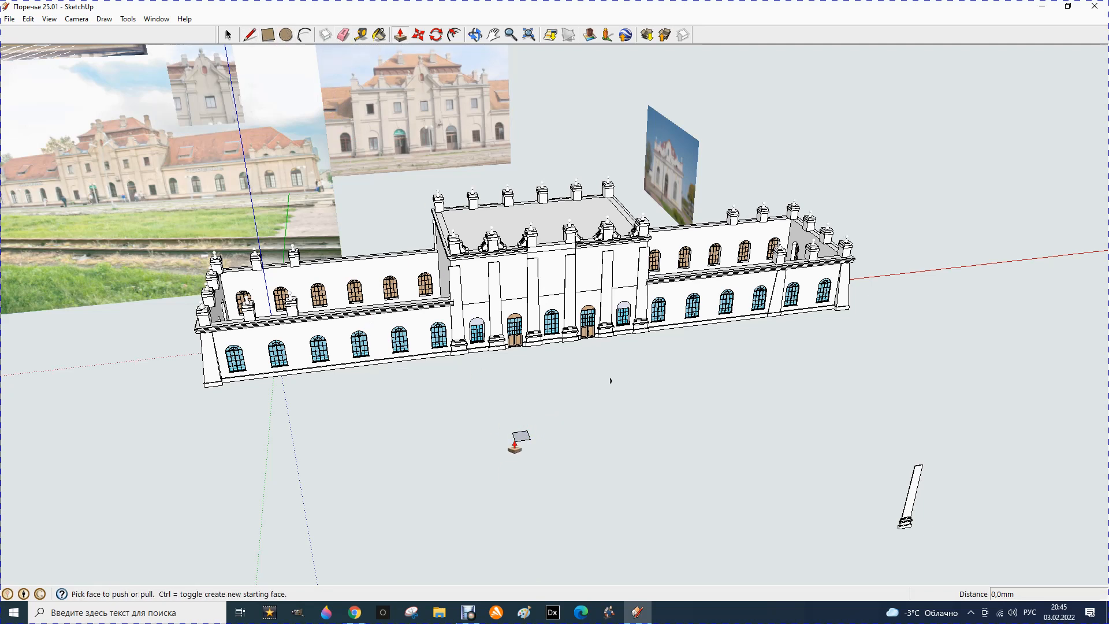
drag(522, 438, 530, 397)
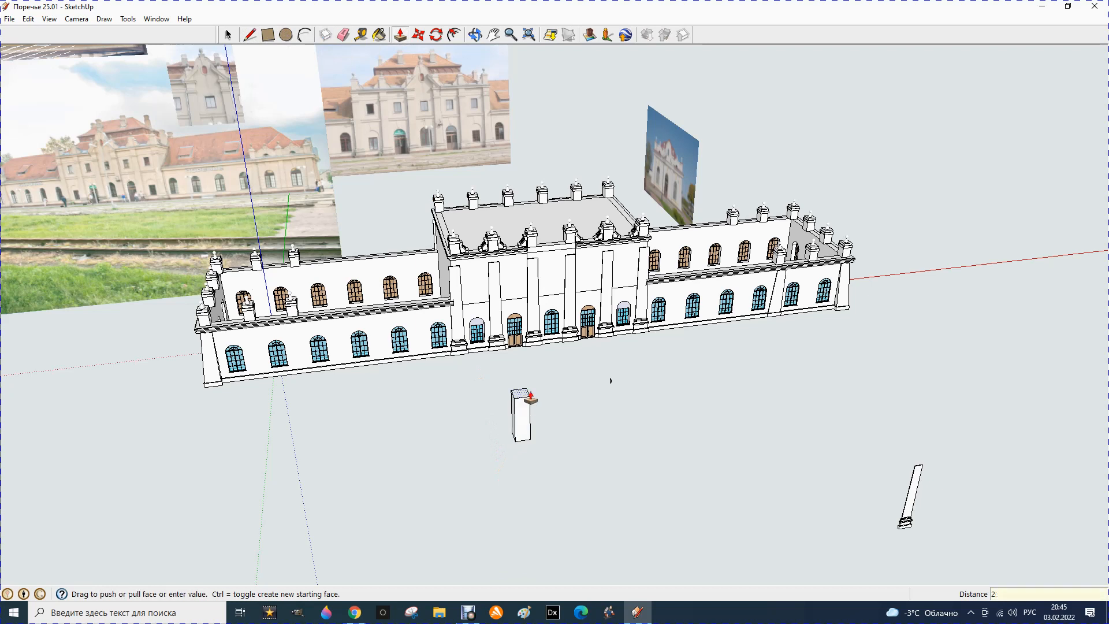
key(Return)
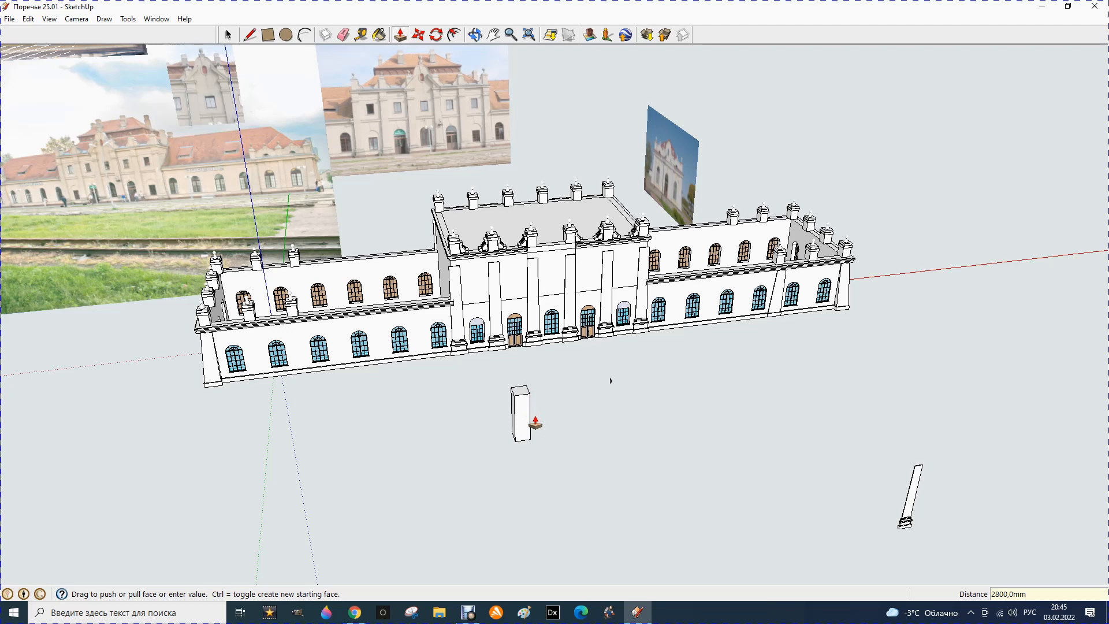
Offset the edges of the new column's top face inward by 20 mm.
scroll(488, 355, up, 3)
scroll(323, 403, up, 1)
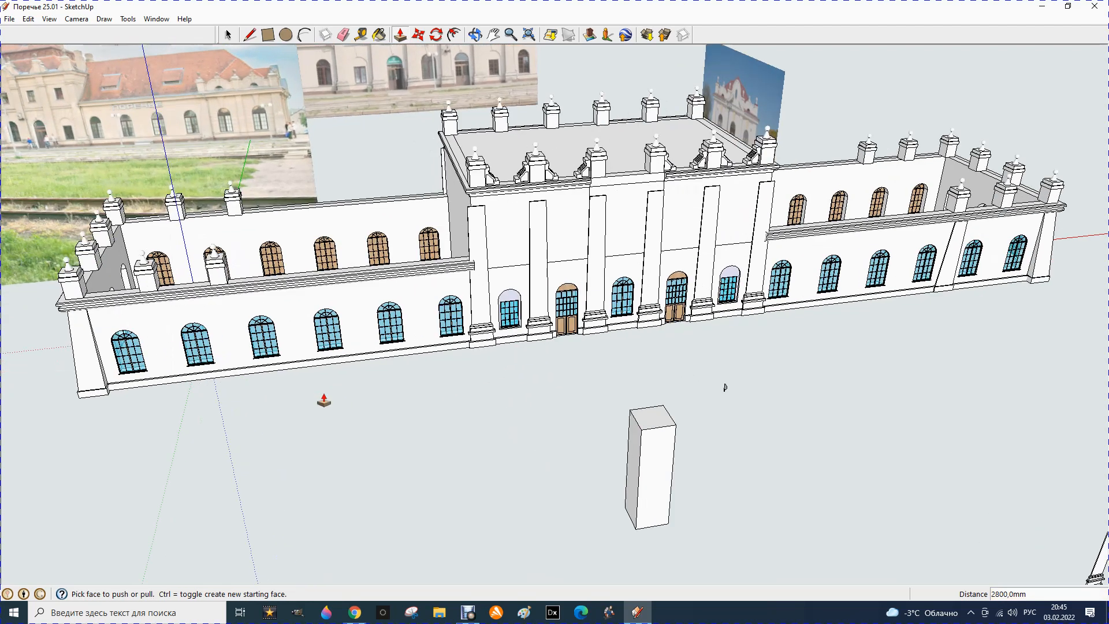
scroll(651, 444, up, 2)
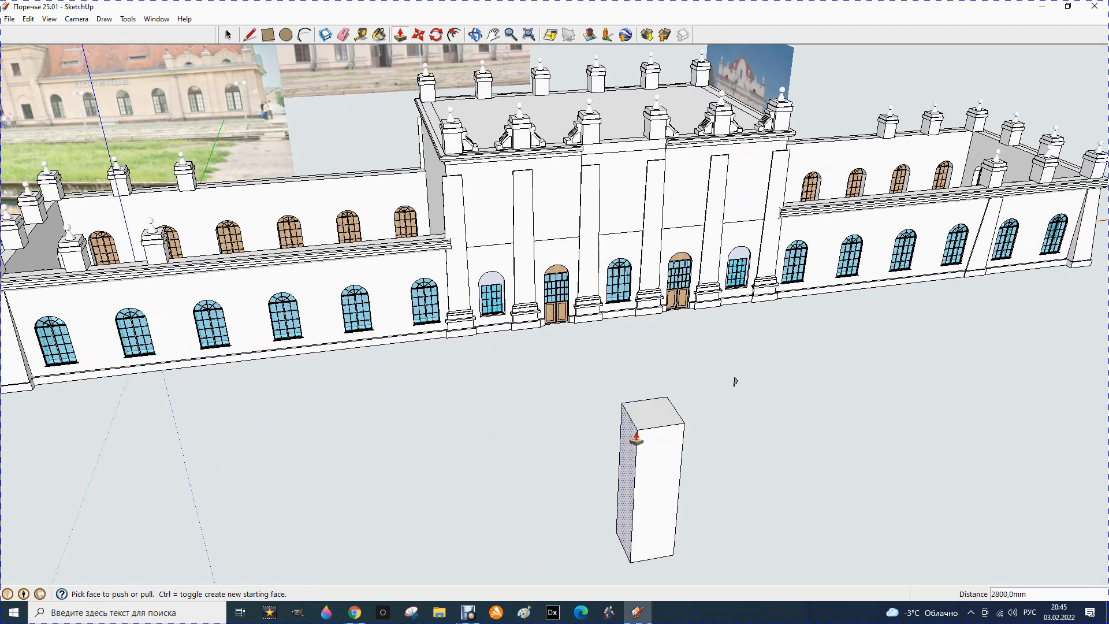
scroll(636, 439, up, 1)
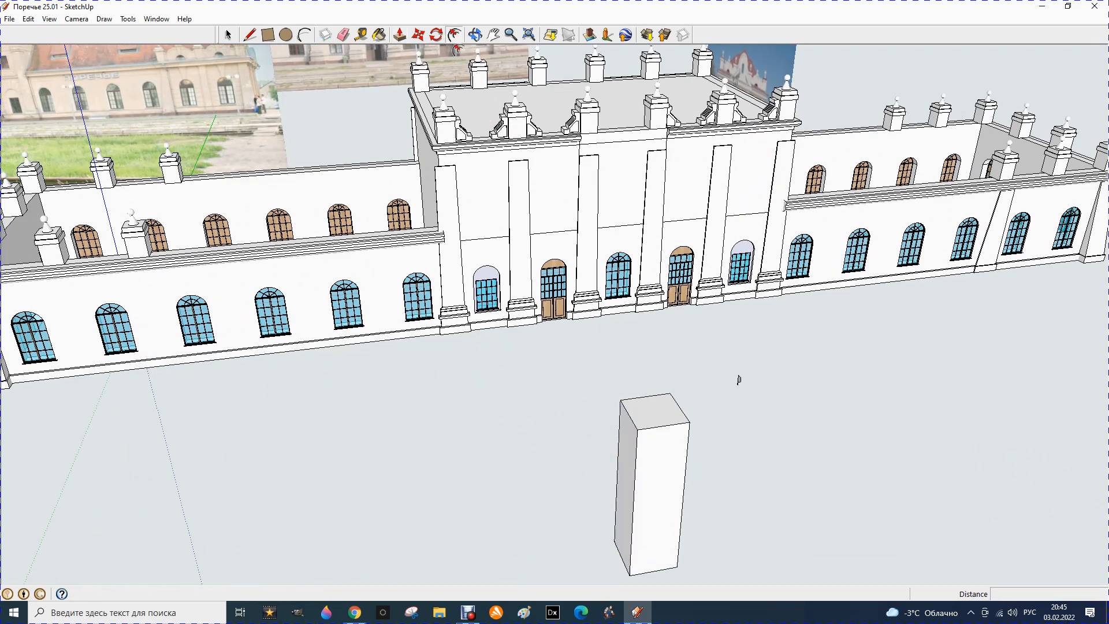
click(655, 424)
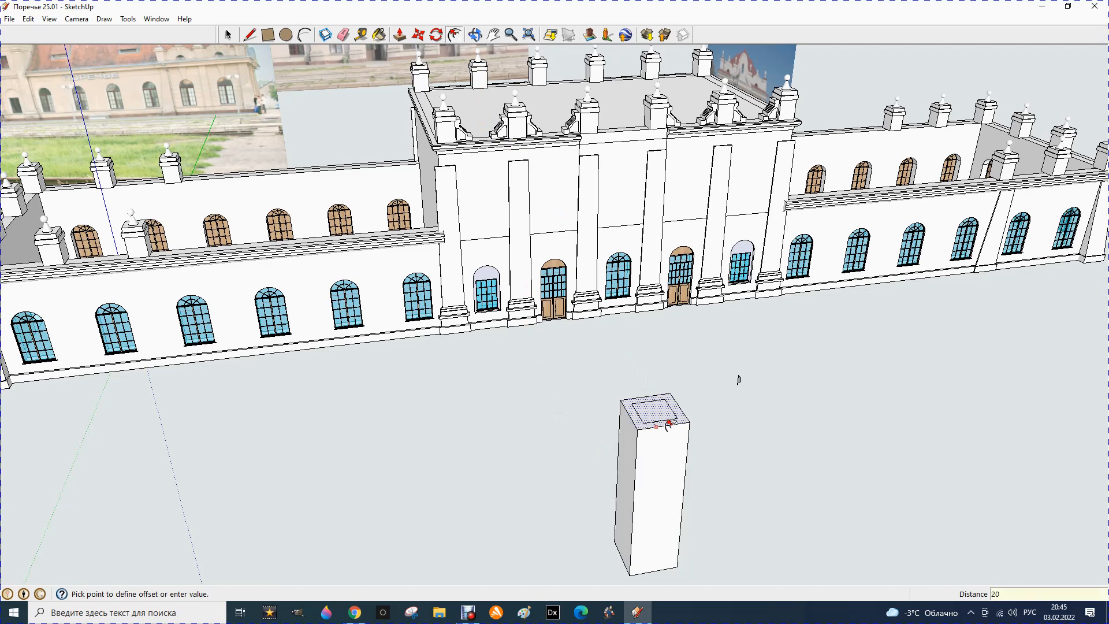
key(Return)
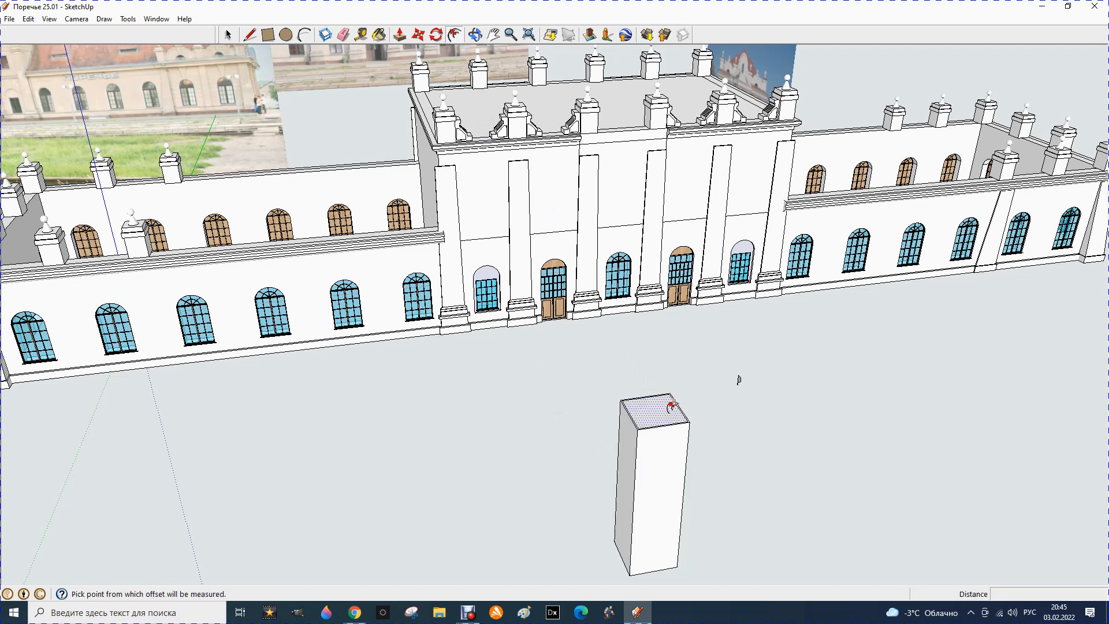
scroll(664, 421, up, 2)
key(Escape)
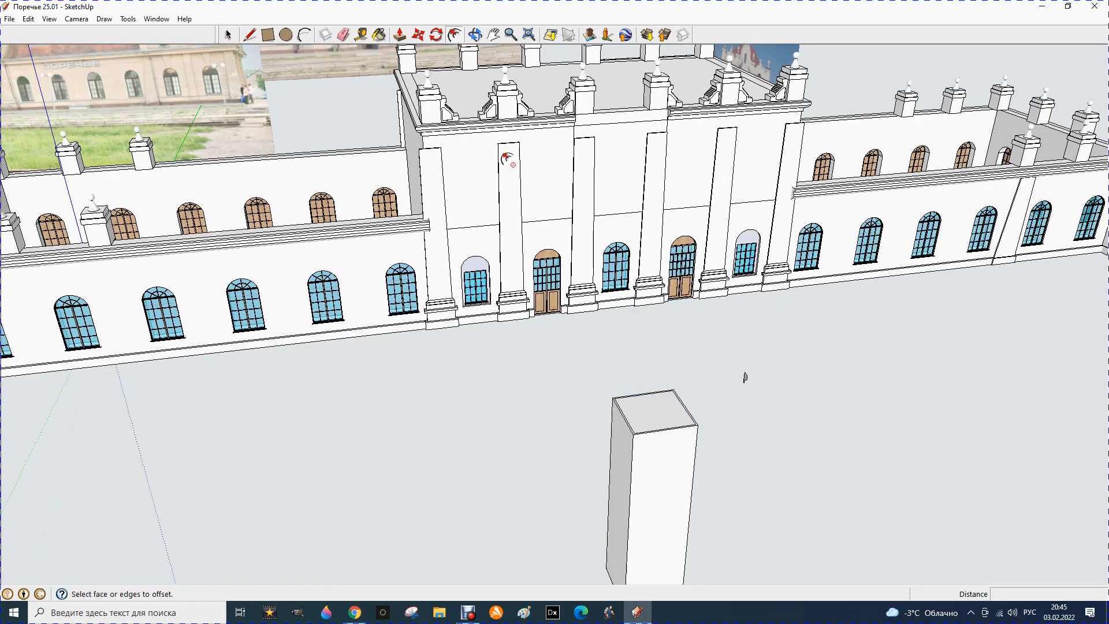
Push/Pull the inset face on top of the column up 50 mm.
click(399, 35)
drag(664, 405, 660, 397)
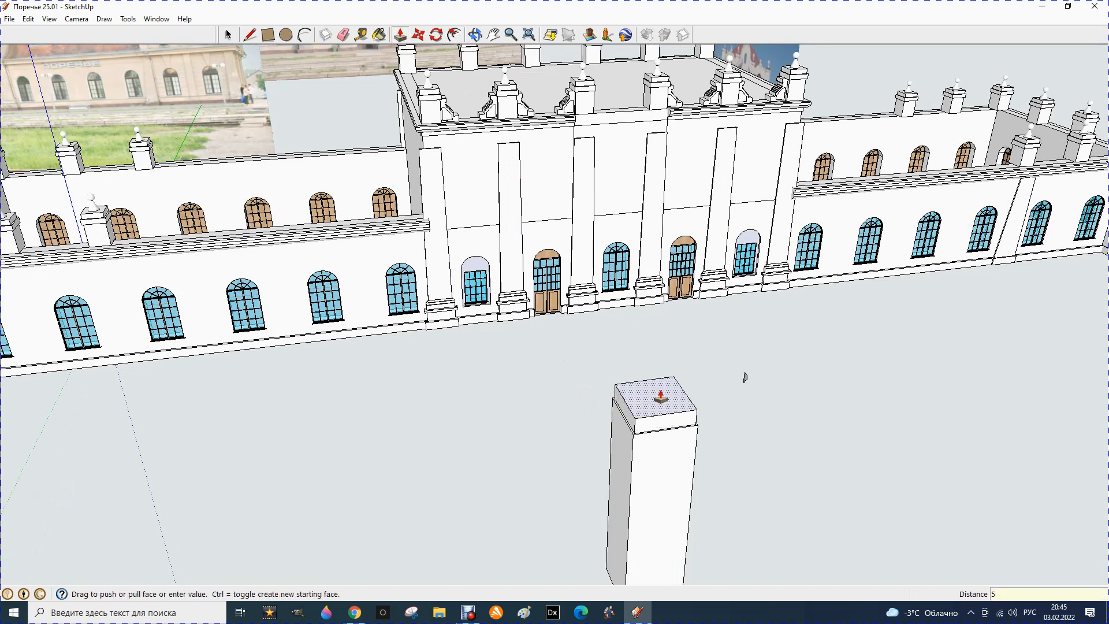
text(50)
key(Return)
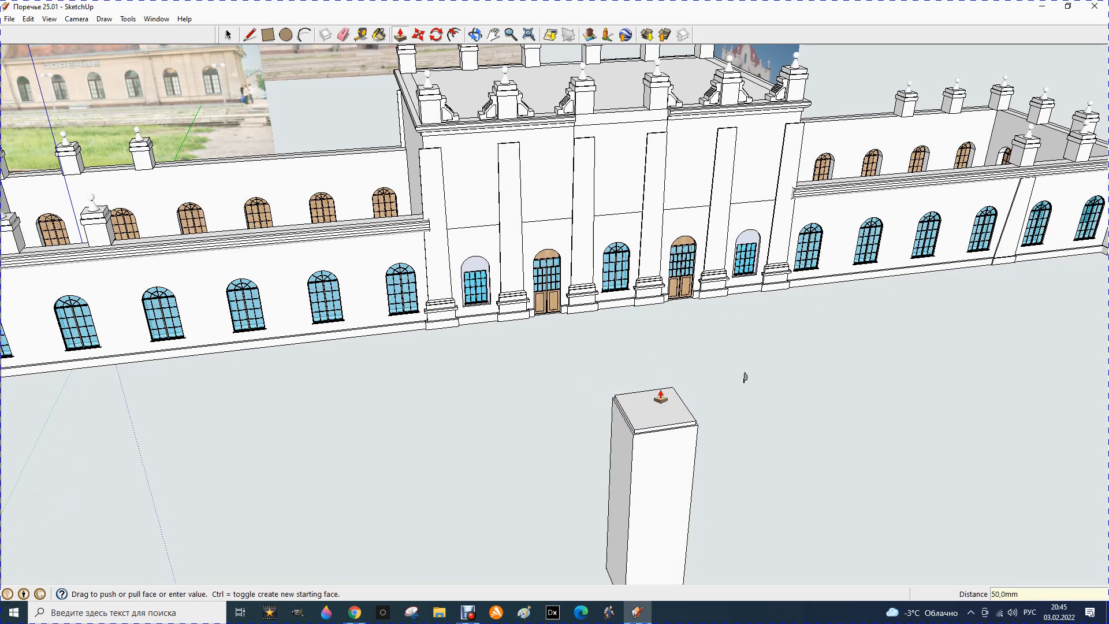
Offset the edges of the raised 50 mm step's top face inward to form another narrow ledge.
click(454, 35)
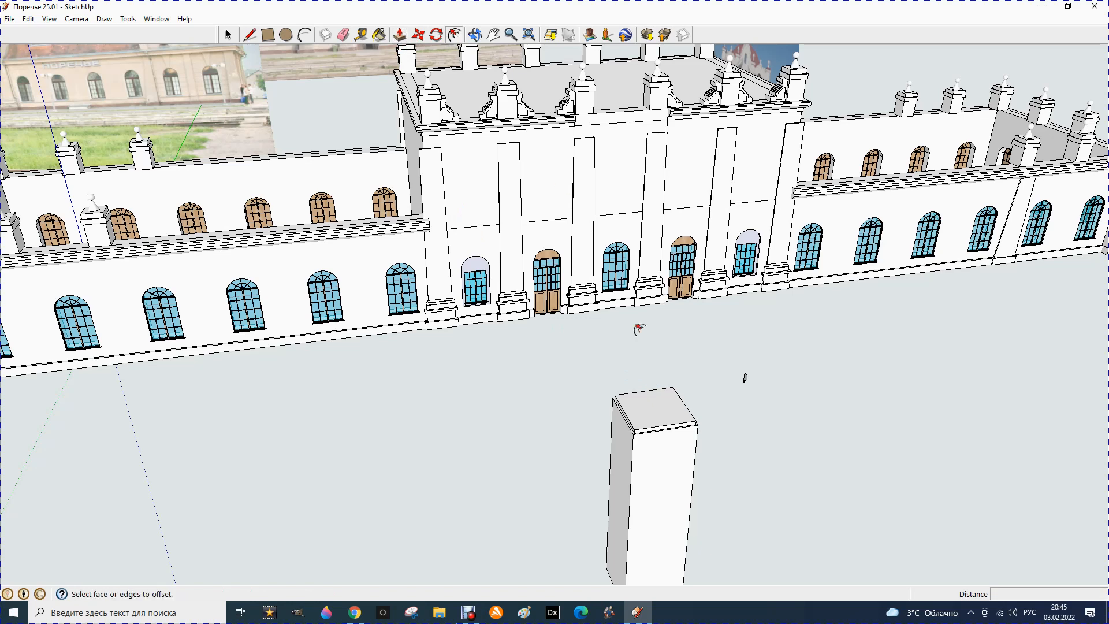
click(641, 414)
key(Return)
key(Escape)
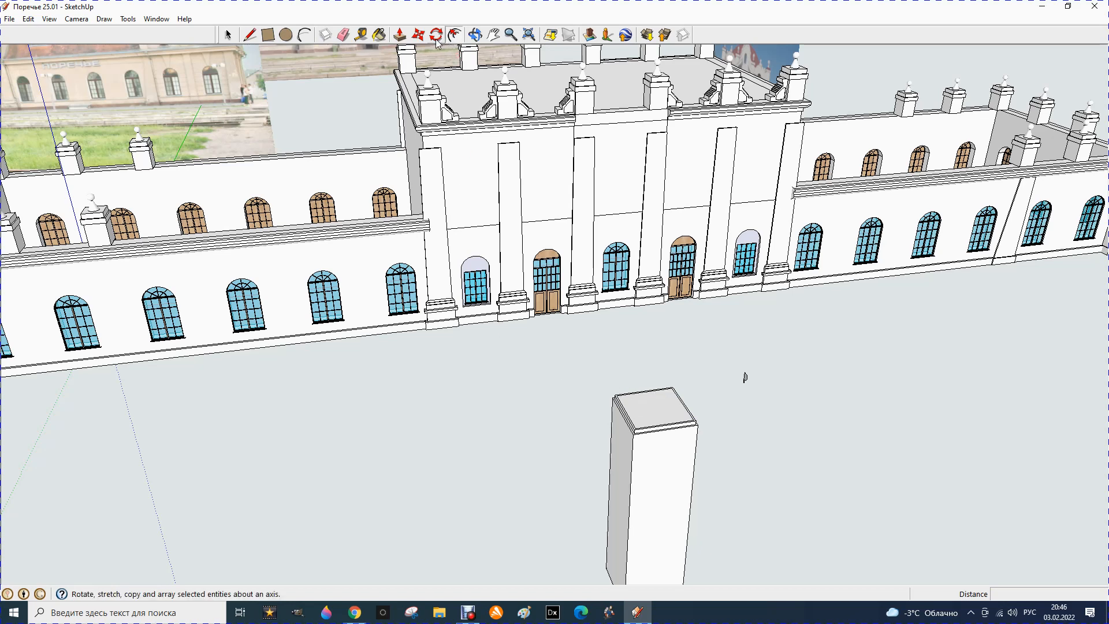
Push/Pull the innermost face on top of the column up 250 mm.
click(399, 36)
drag(654, 415, 648, 400)
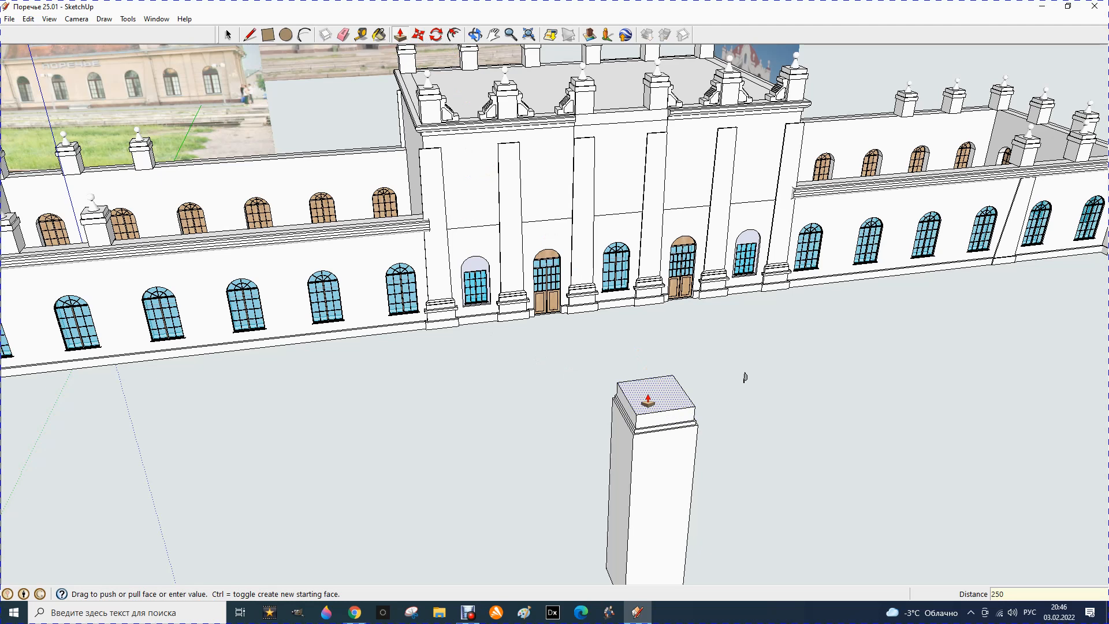
key(Return)
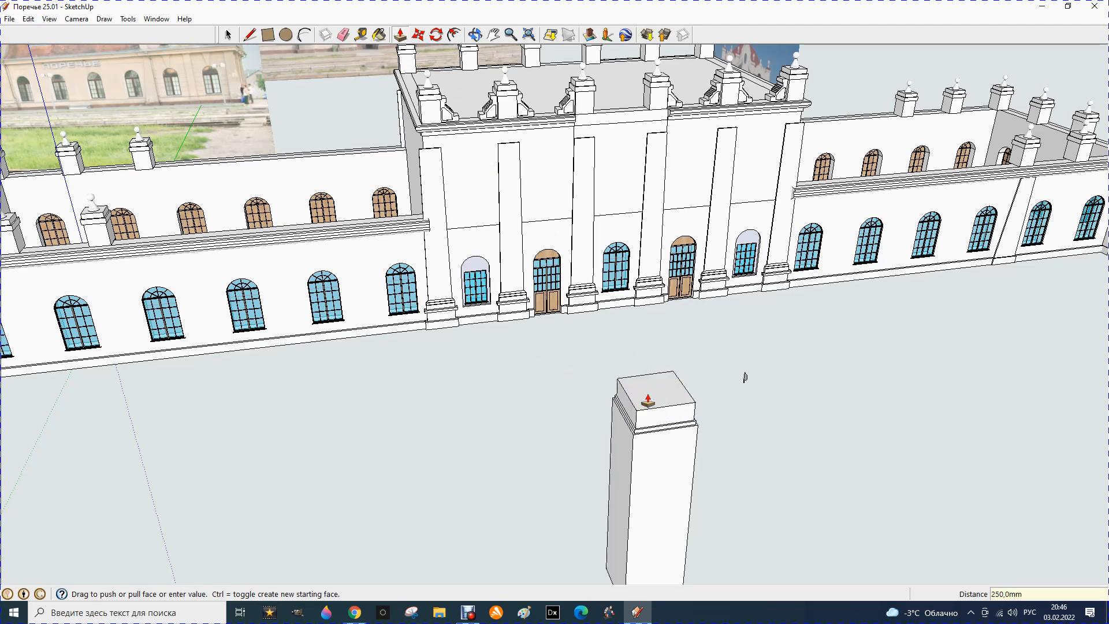
scroll(661, 419, up, 2)
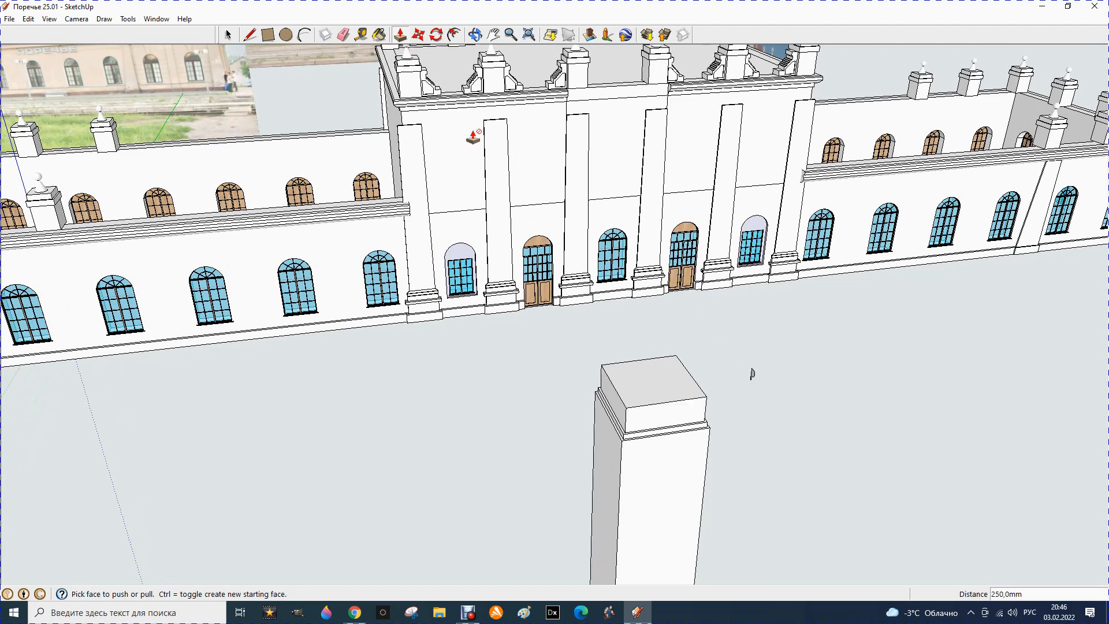
Offset the column's top edges outward by 50 mm and Push/Pull the resulting rim up 50 mm.
click(454, 34)
click(641, 380)
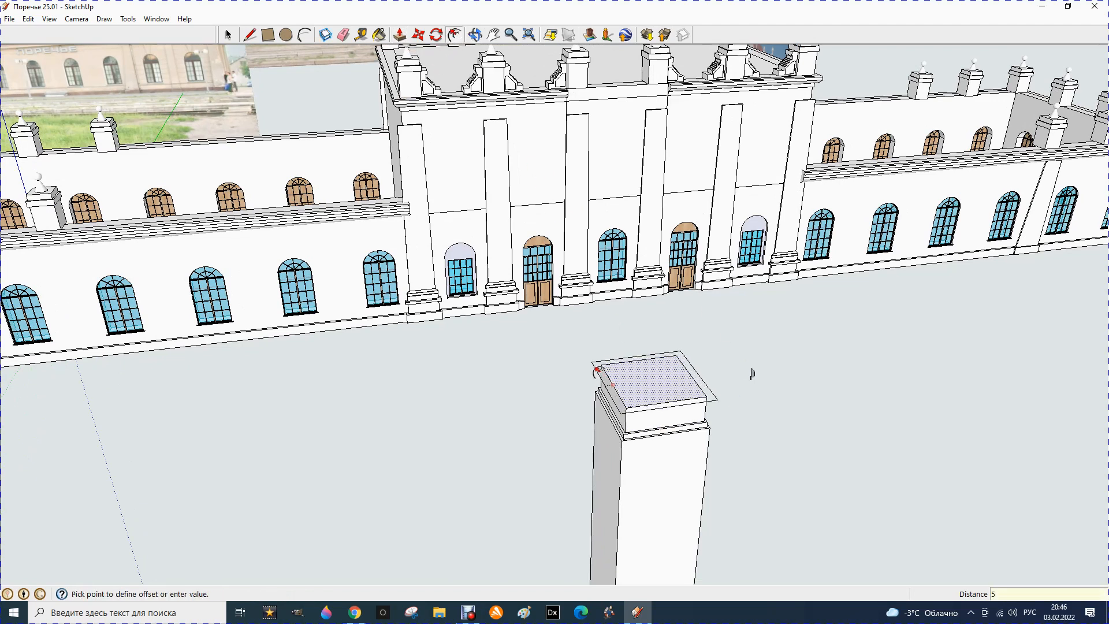
key(Return)
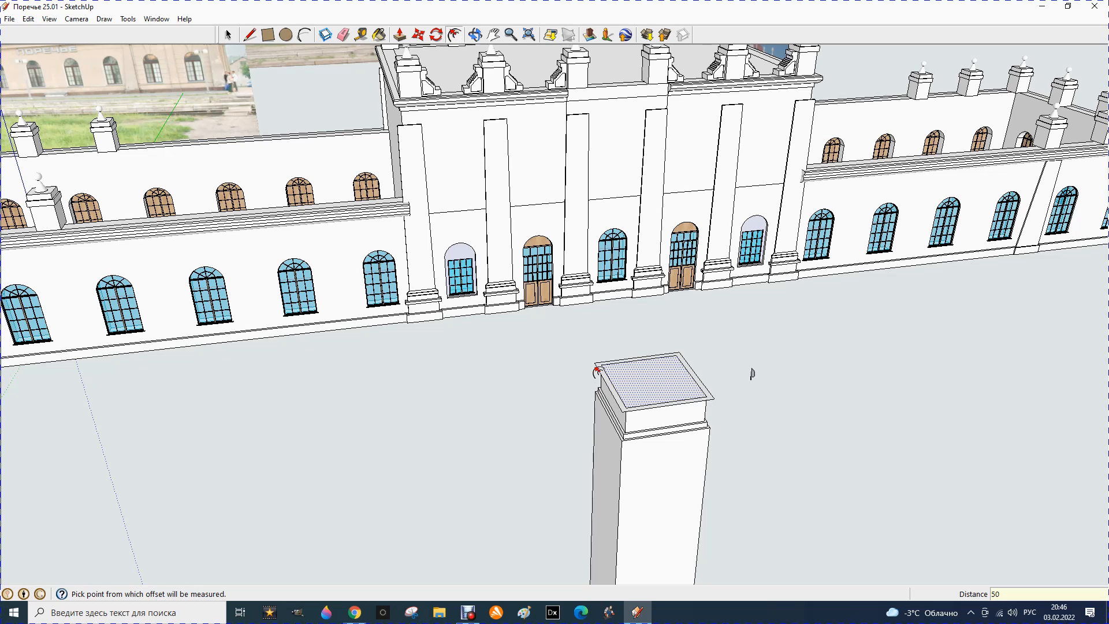
key(Escape)
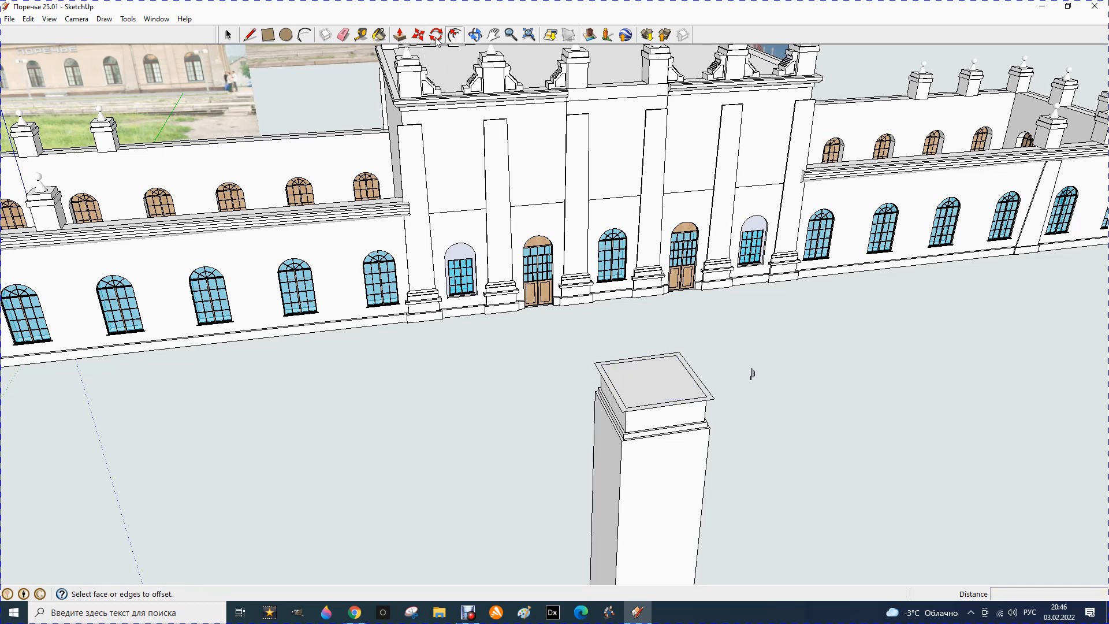
click(399, 34)
click(608, 383)
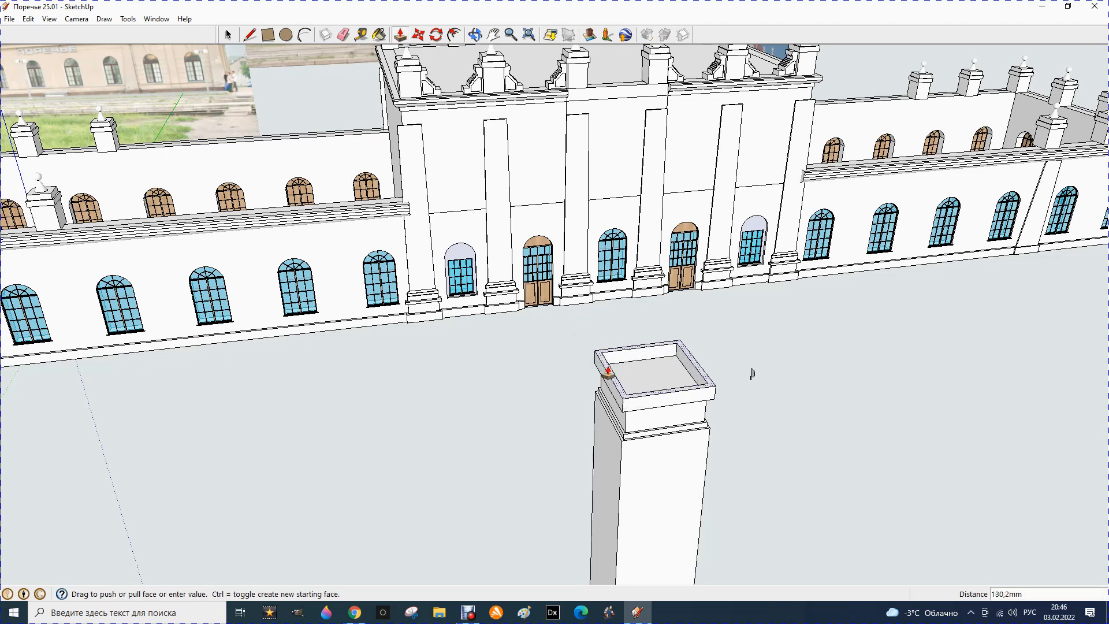
key(Return)
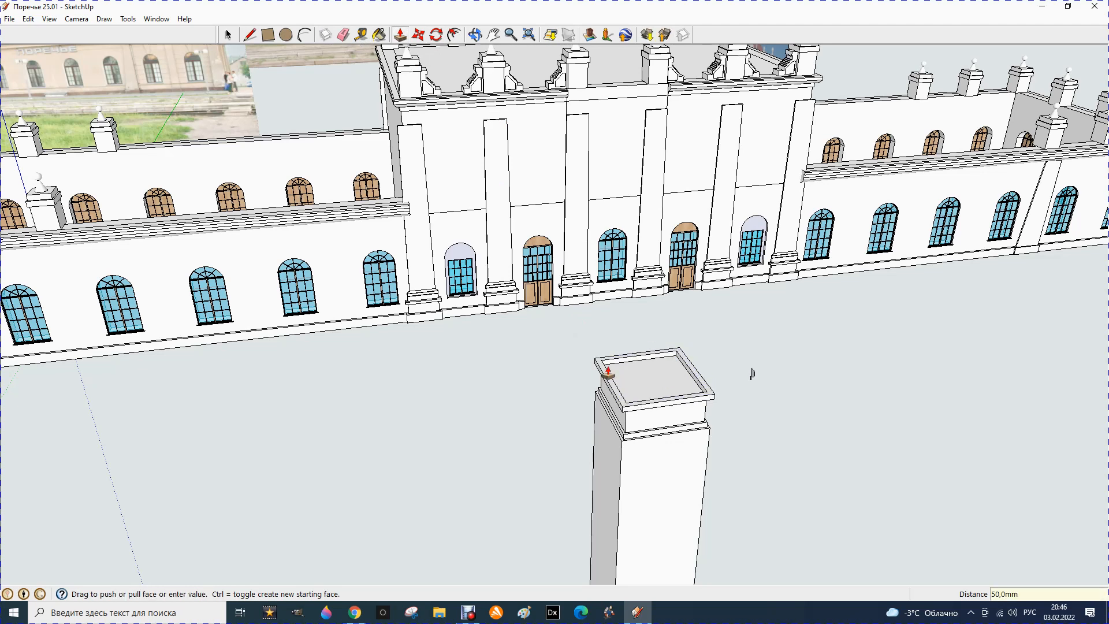
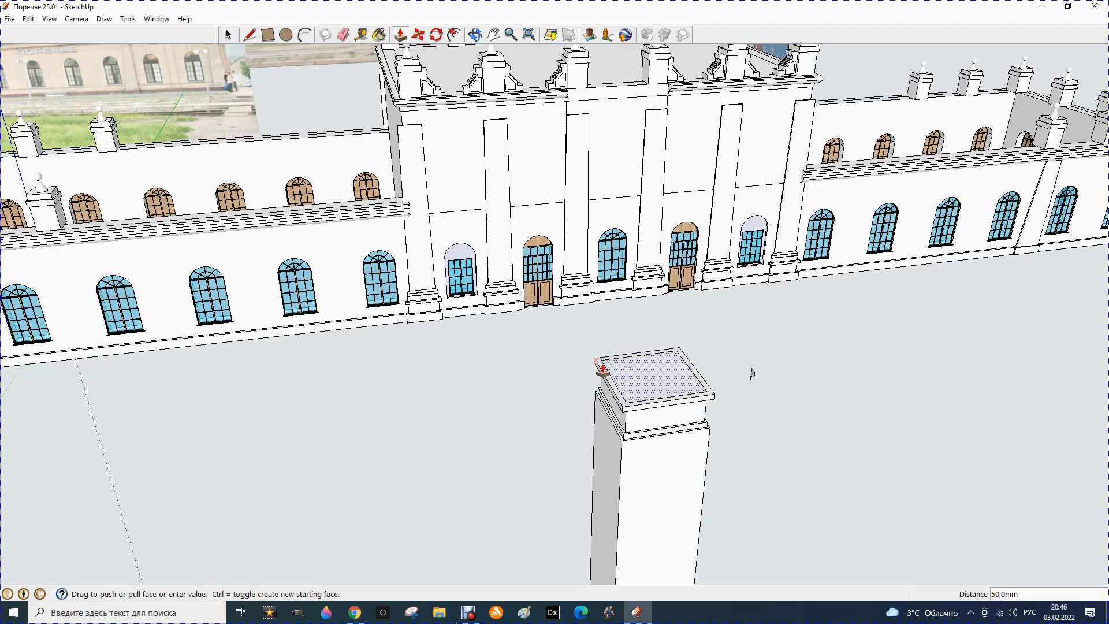
Offset the column's top face inward by 50 mm and Push/Pull the inset face up 50 mm.
click(456, 35)
click(634, 356)
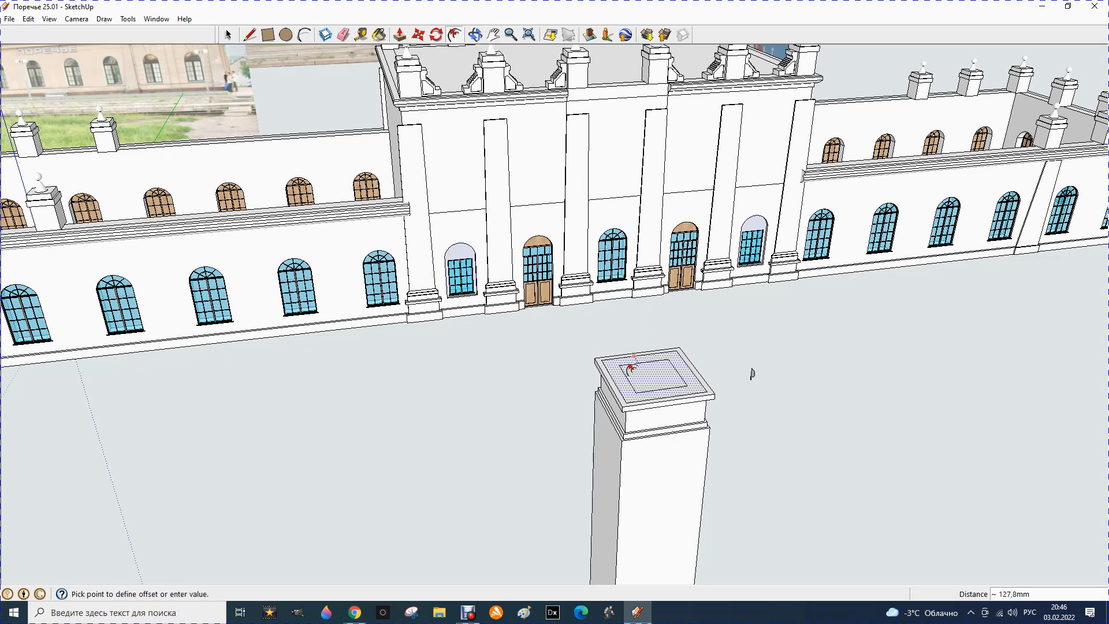
key(Return)
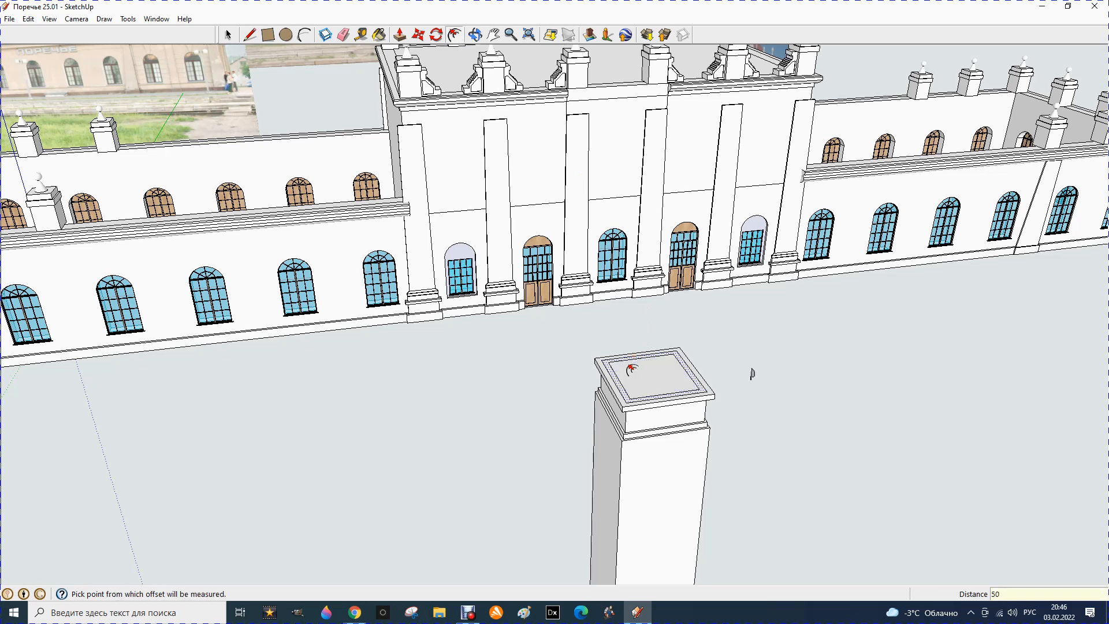
click(399, 35)
click(629, 351)
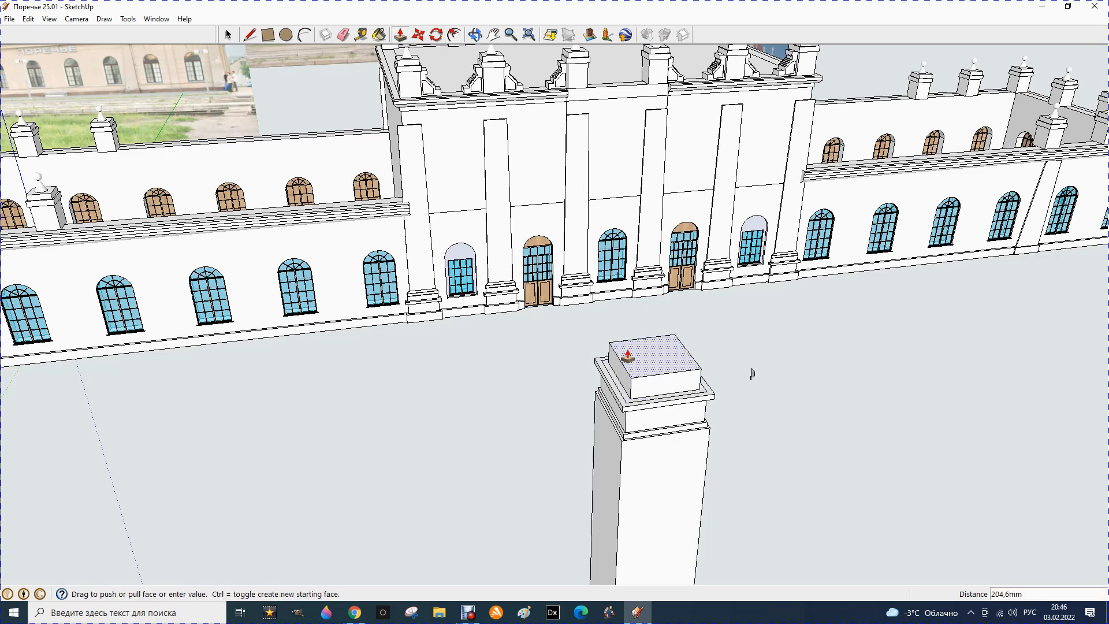
text(50)
key(Return)
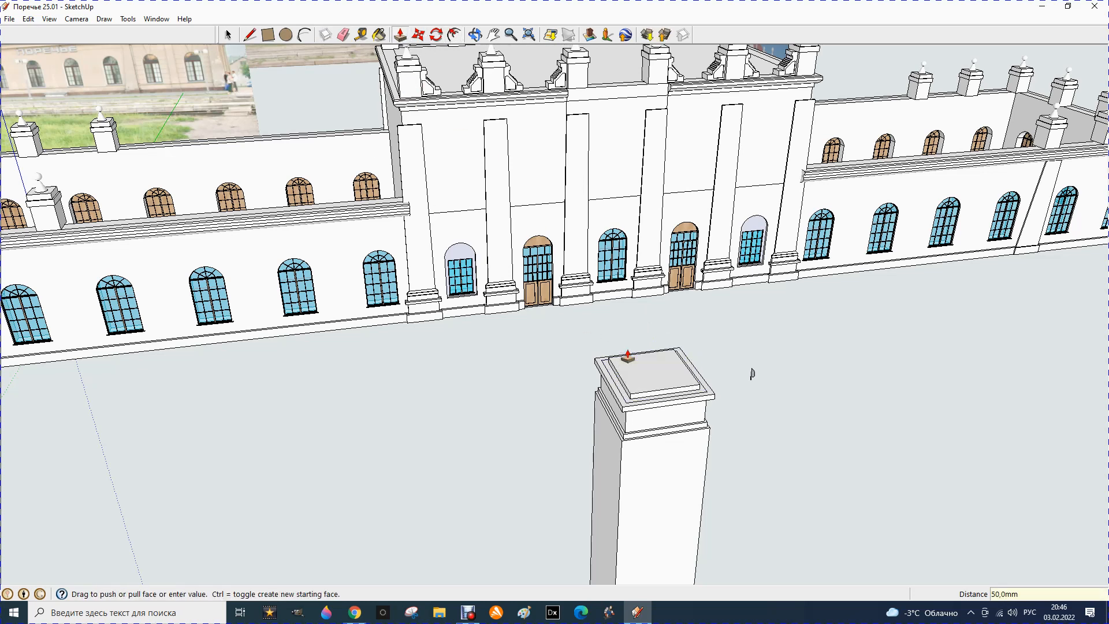
Offset the top face inward again and Push/Pull the inner face 3000 mm down to hollow out the column.
click(454, 35)
click(617, 372)
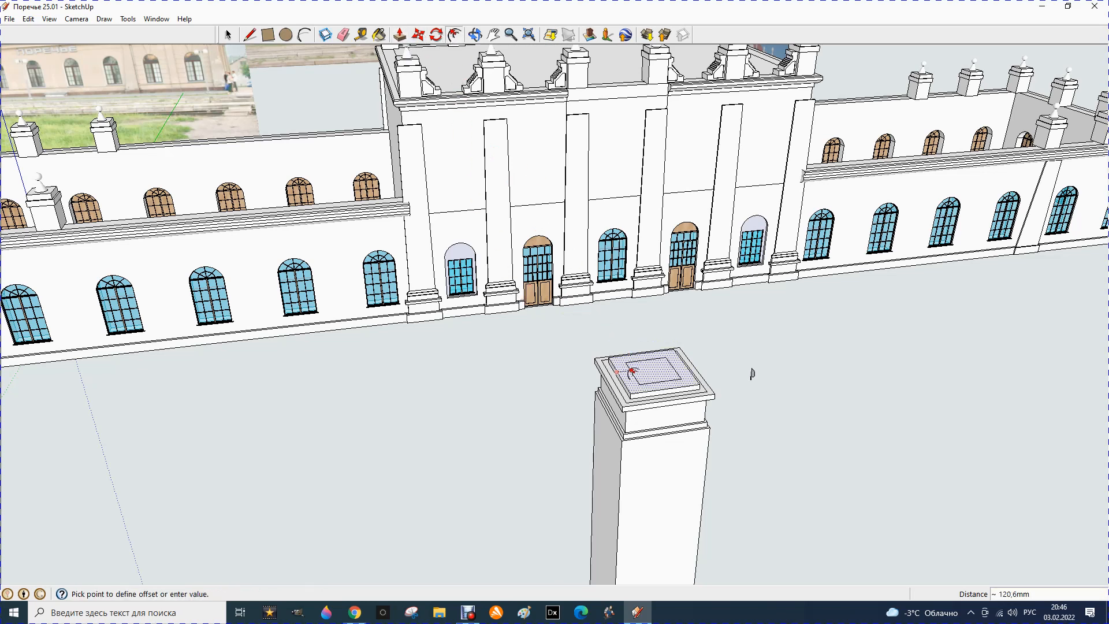
key(Return)
click(399, 34)
click(642, 373)
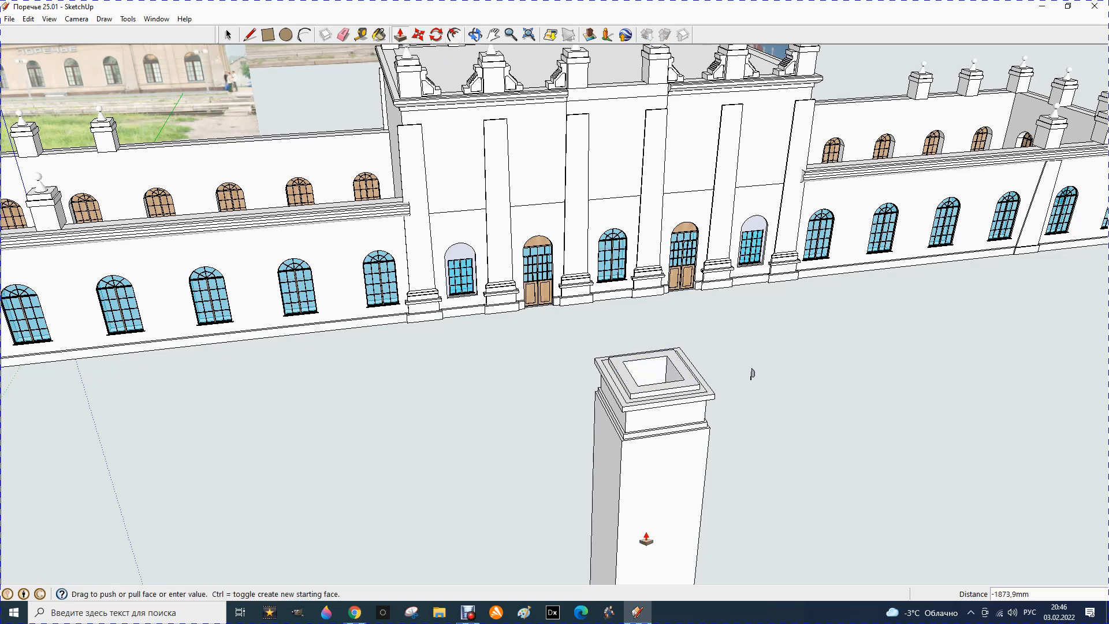
text(3000)
key(Return)
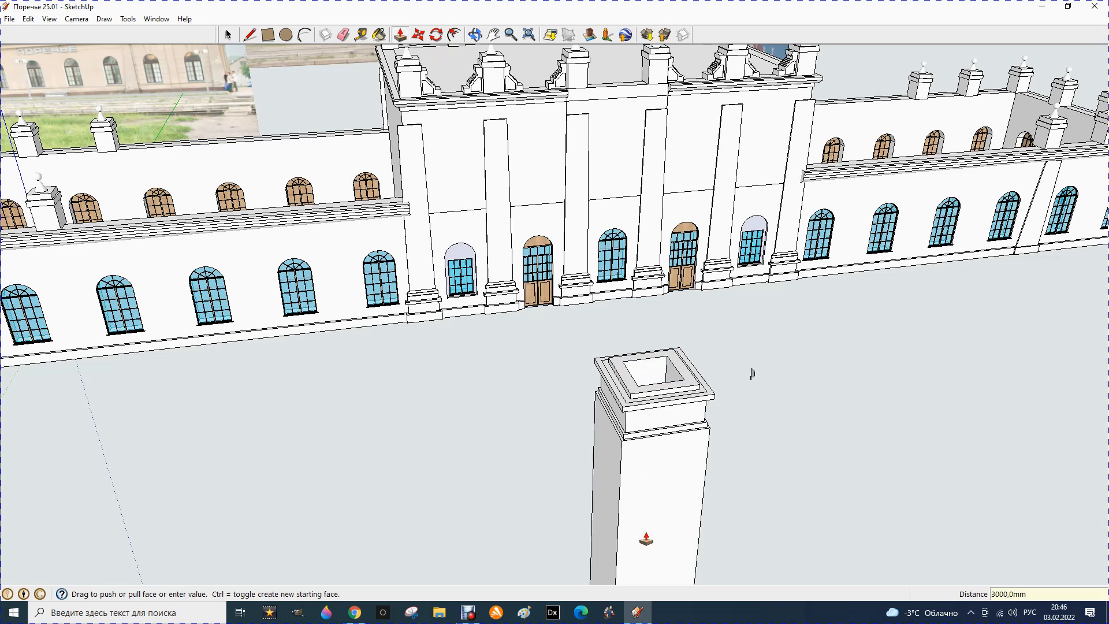
Make the whole hollow column a component, keeping the default name and settings.
scroll(752, 373, down, 5)
scroll(699, 352, up, 2)
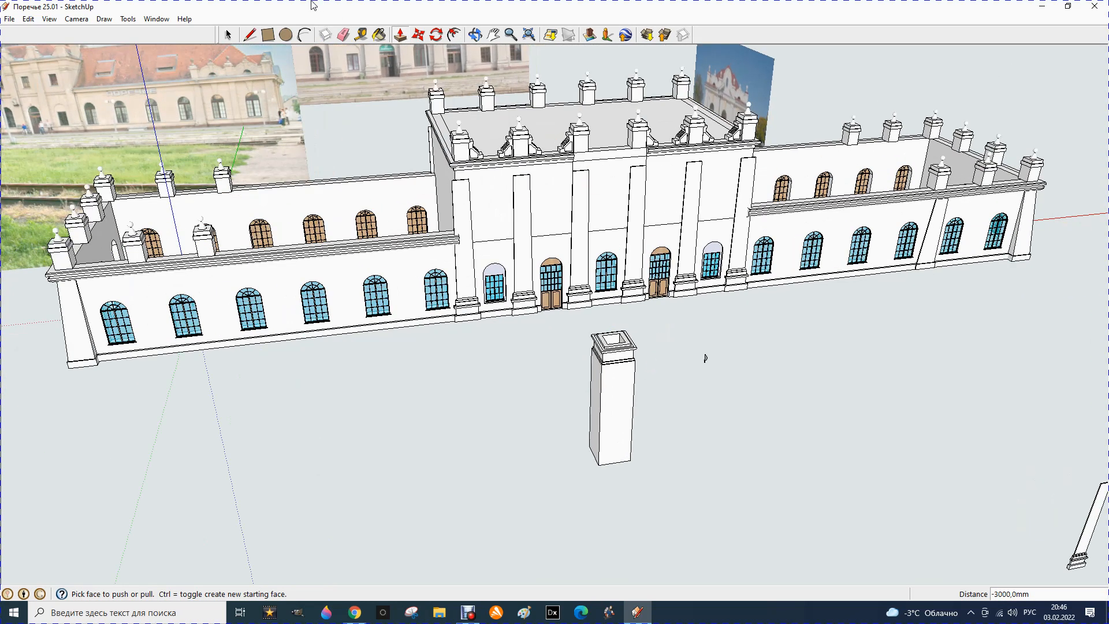
click(229, 35)
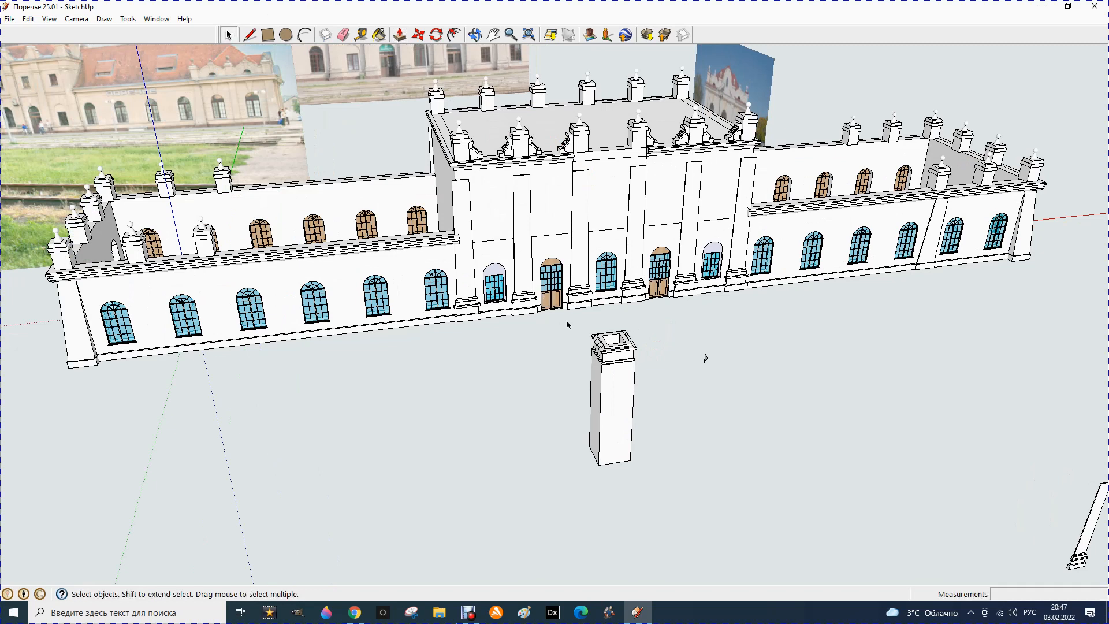
drag(588, 325, 682, 492)
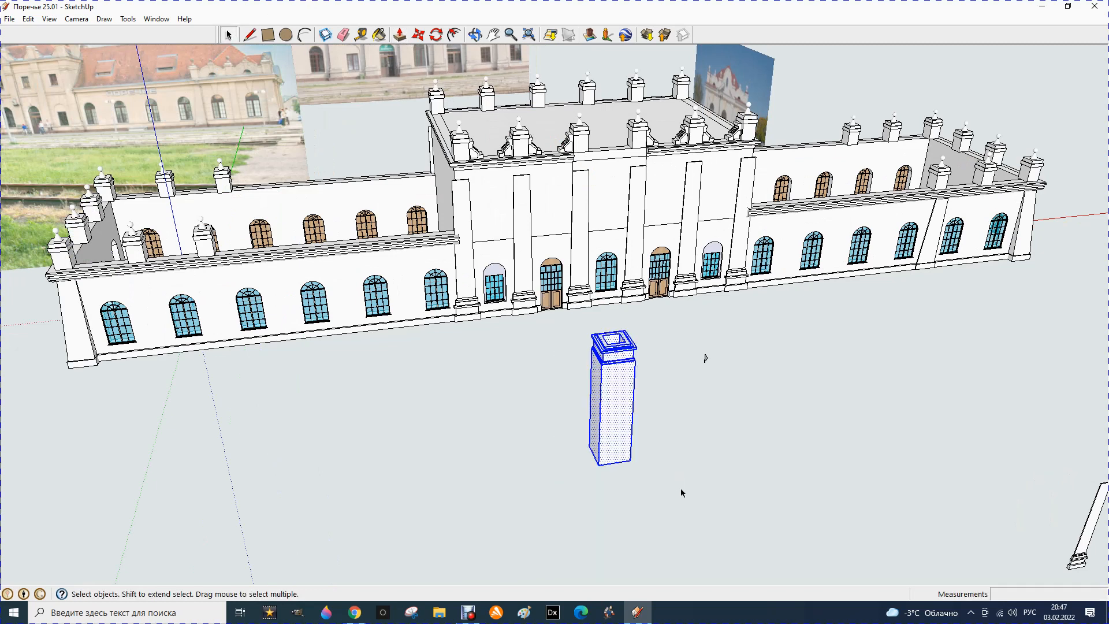
right_click(614, 424)
click(674, 316)
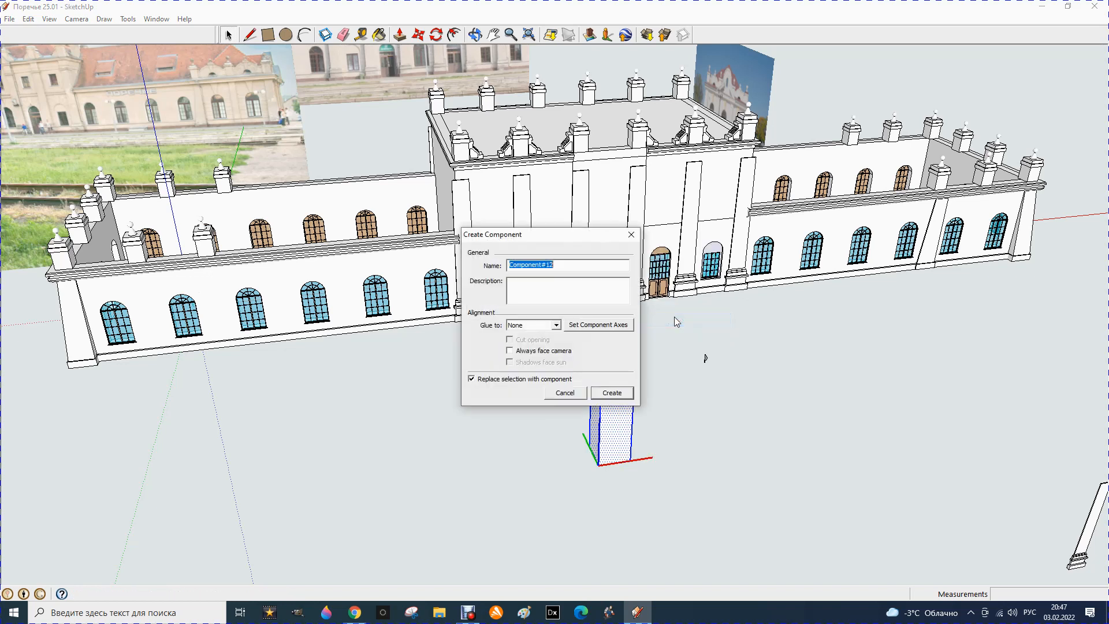
click(602, 392)
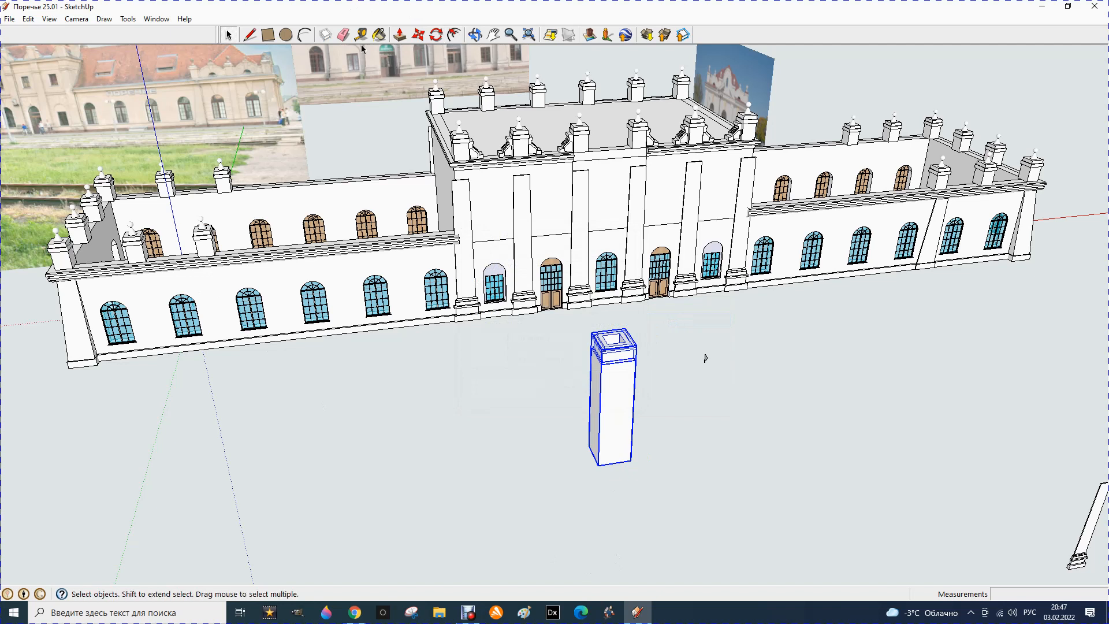
Move the column component from the ground onto the central block's flat roof.
click(417, 34)
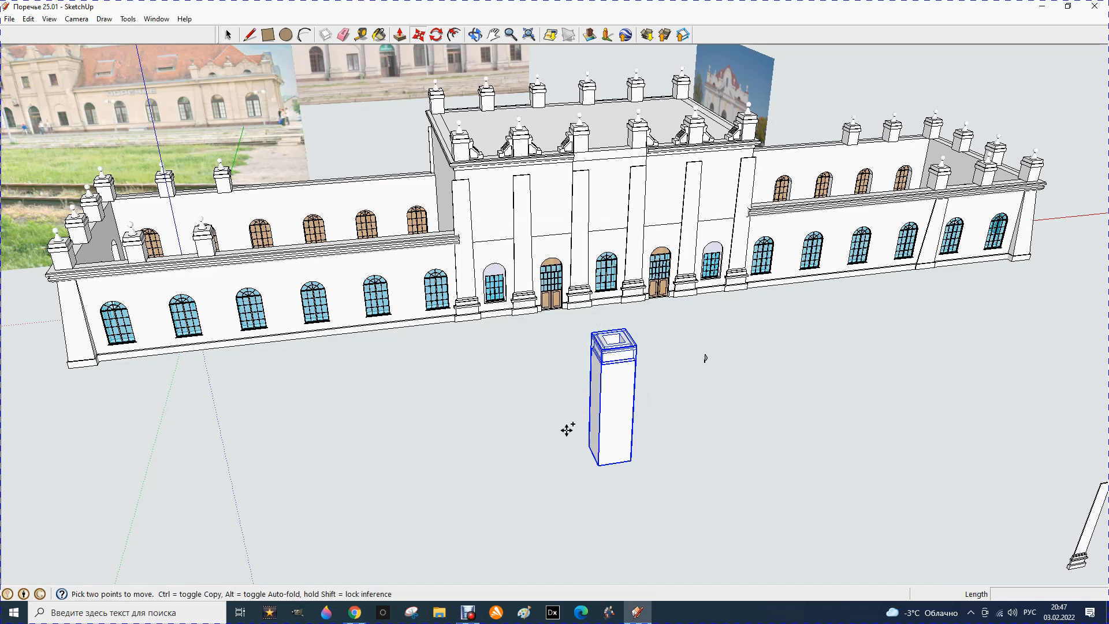
click(595, 455)
key(ctrl)
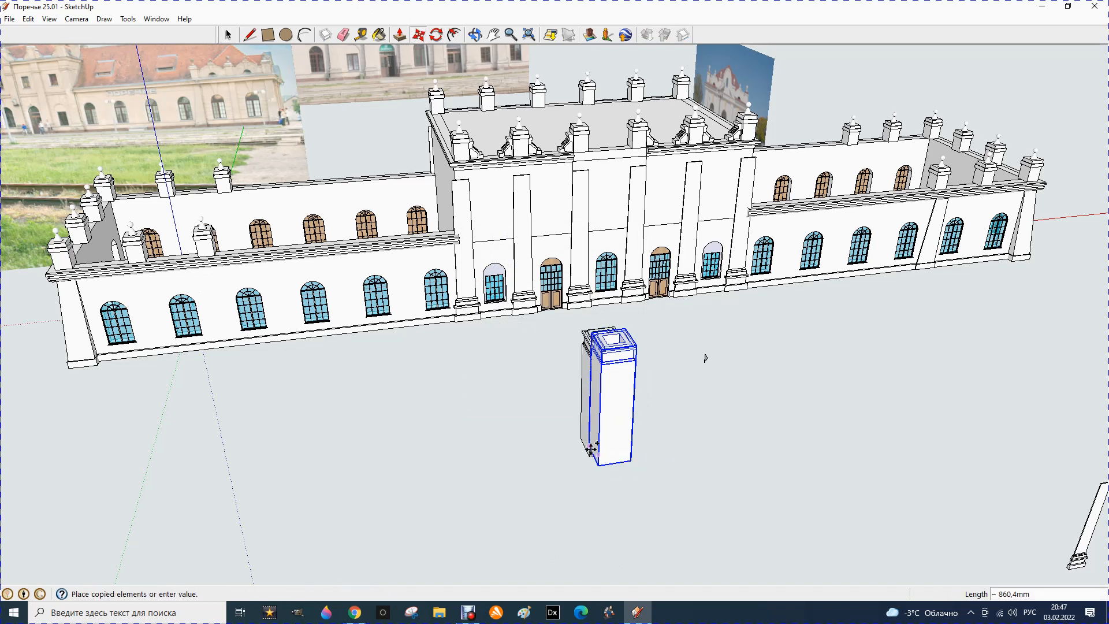
click(500, 135)
Place a lengthwise guide line on the central block's roof, 4600 mm in from the rear parapet.
scroll(492, 124, up, 6)
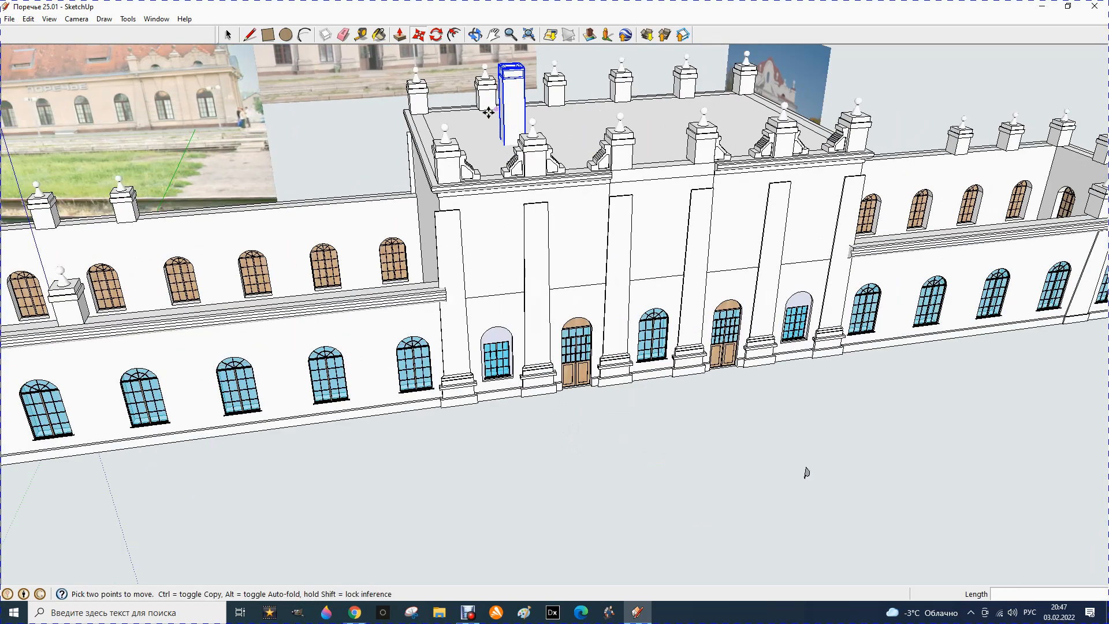
scroll(490, 126, up, 1)
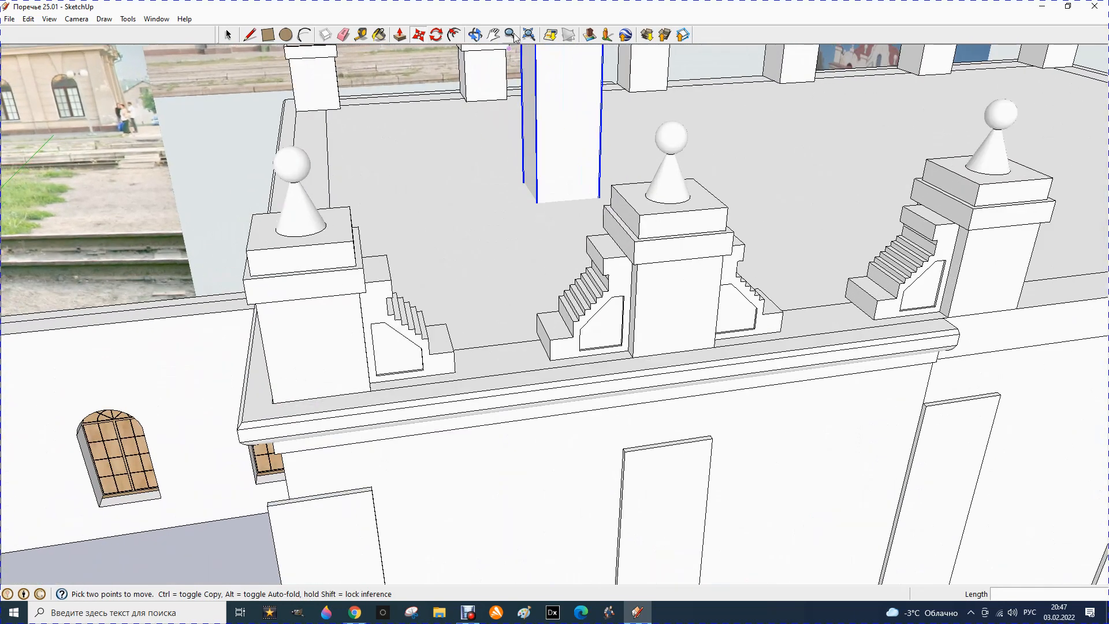
click(475, 35)
drag(439, 145, 595, 234)
click(361, 35)
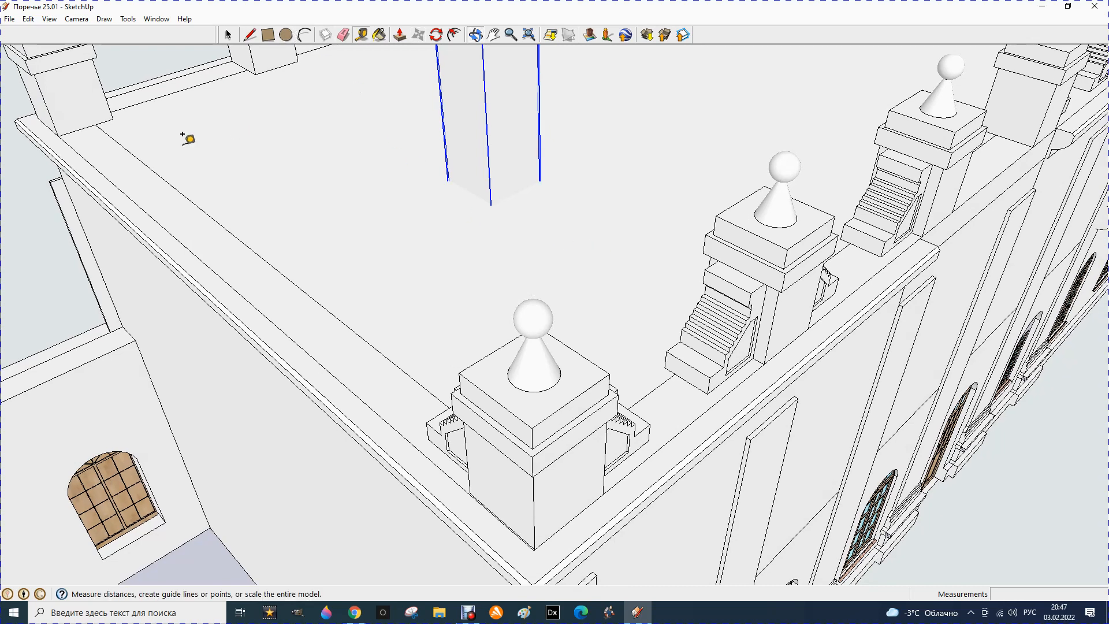
click(201, 85)
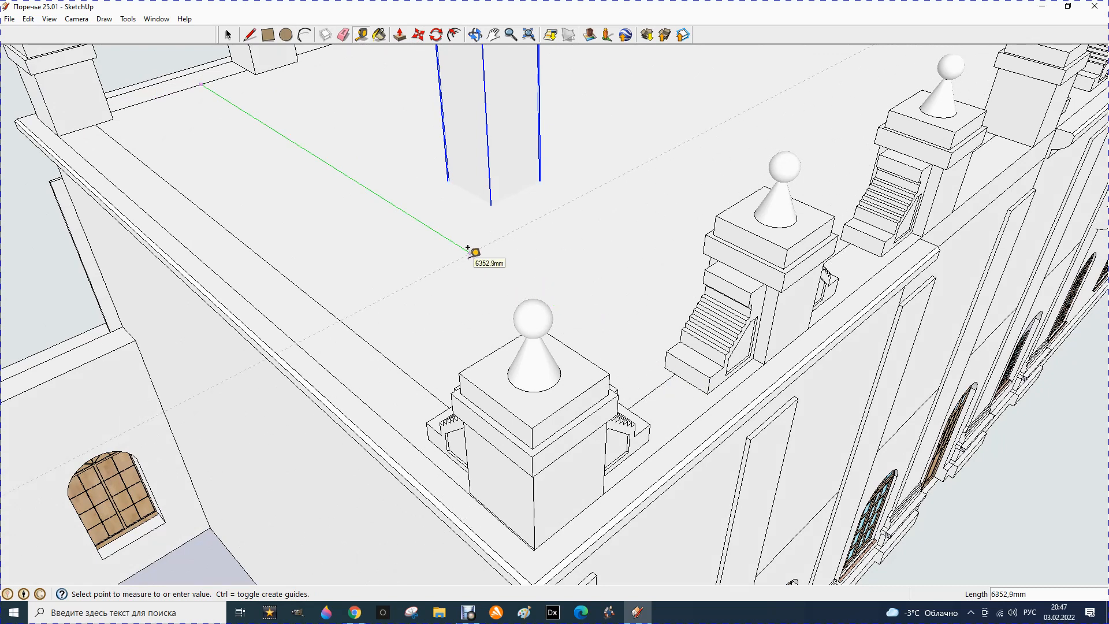
key(Return)
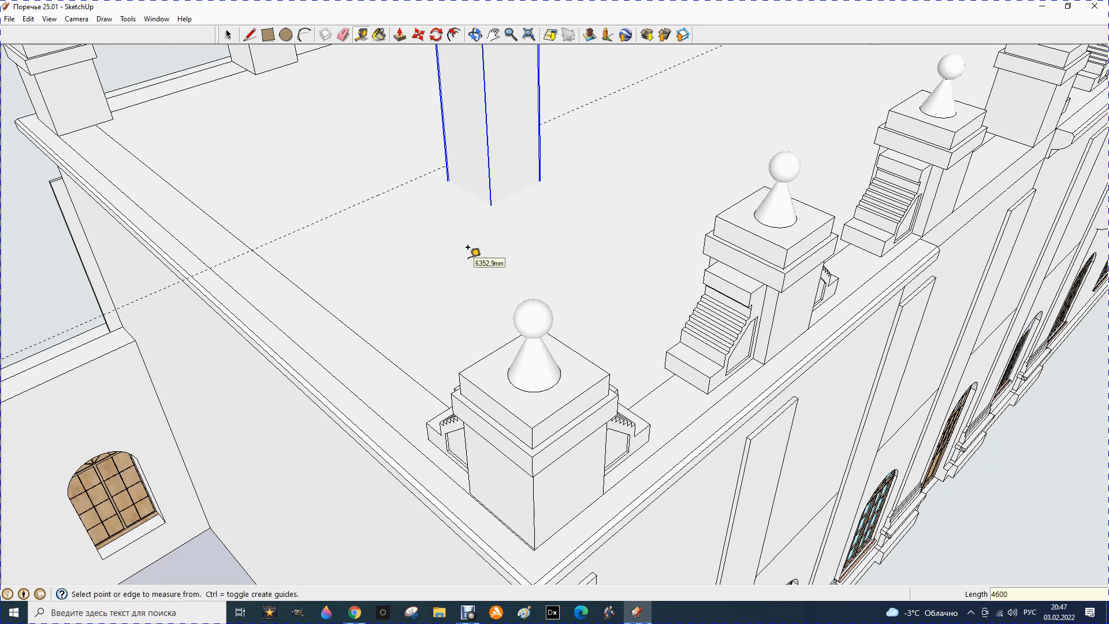
Place a crosswise guide line on the roof, 5950 mm from the near side parapet, beside the front parapet's third pillar.
scroll(438, 304, down, 2)
scroll(438, 304, down, 3)
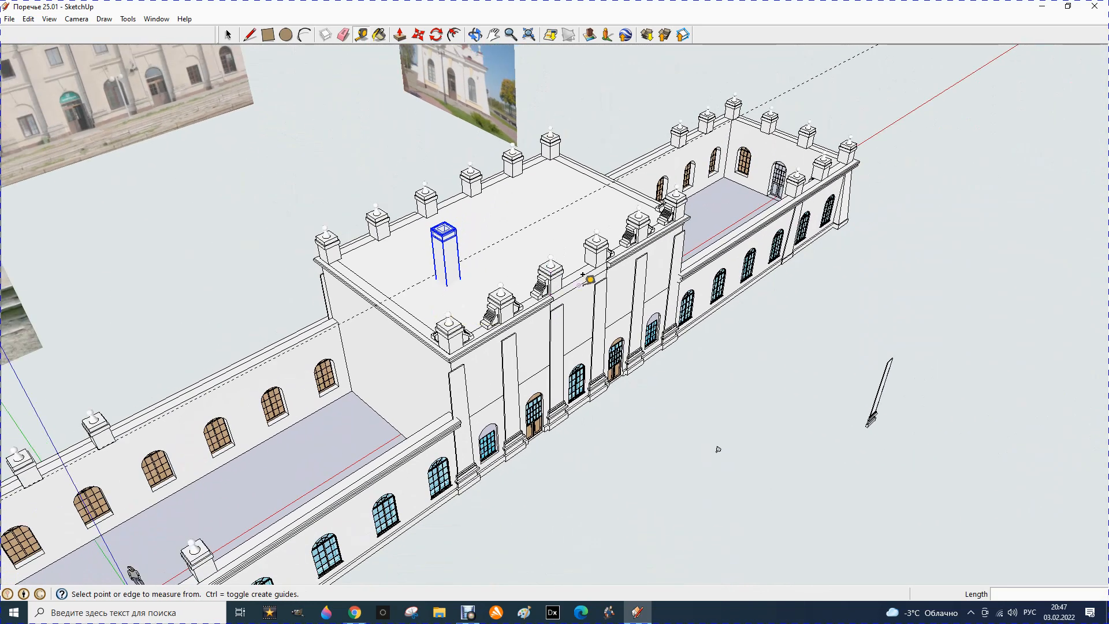
scroll(582, 275, up, 4)
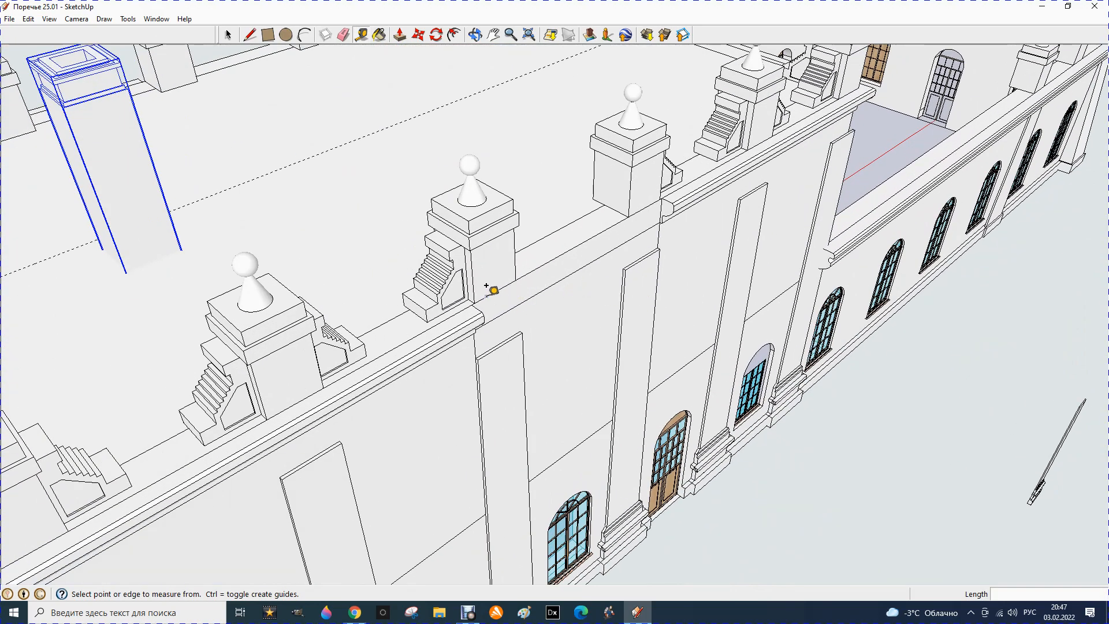
click(473, 35)
drag(305, 229, 369, 231)
scroll(370, 231, down, 5)
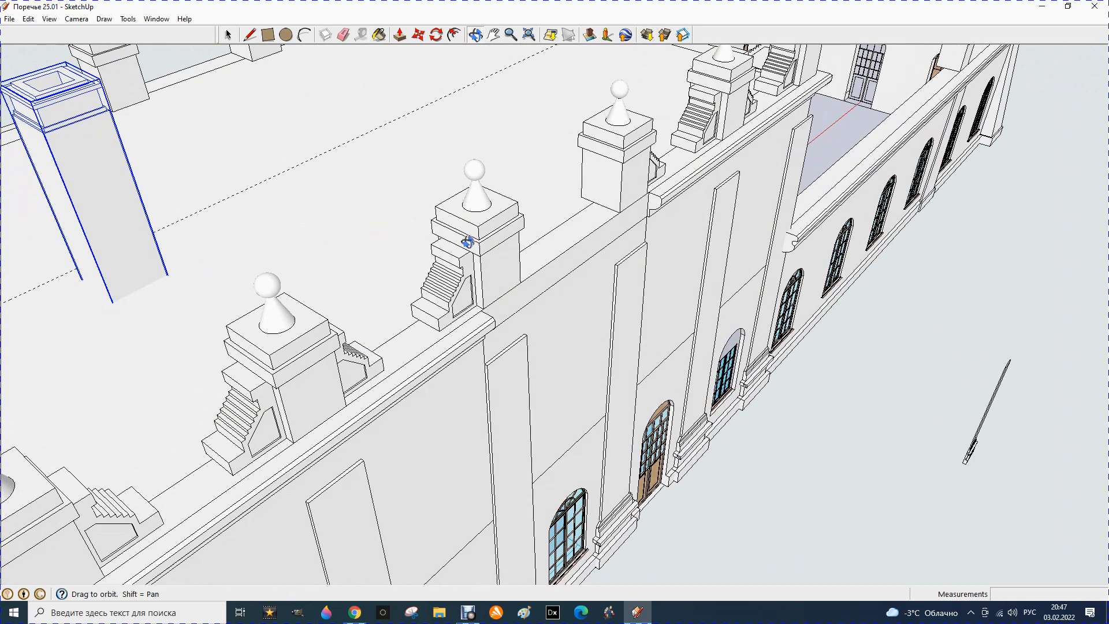
click(361, 35)
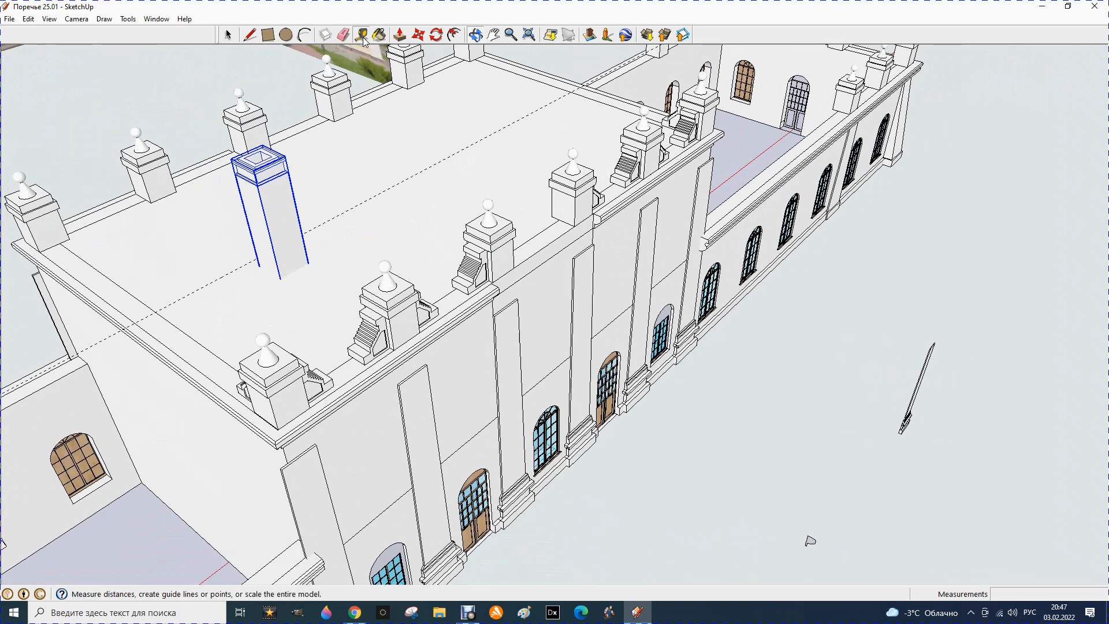
click(217, 344)
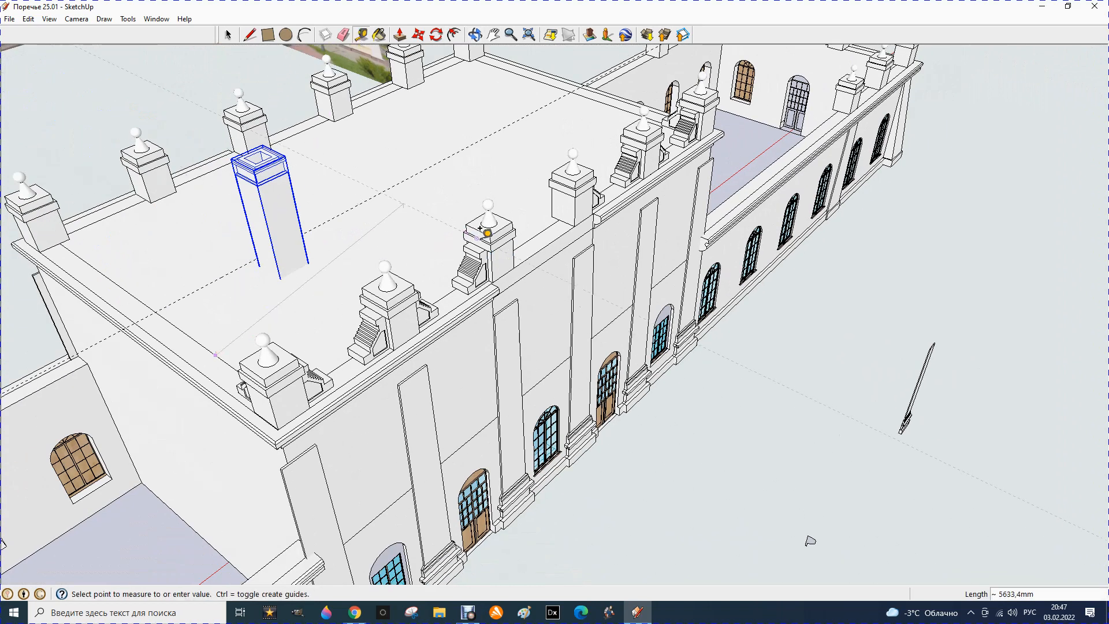
click(509, 266)
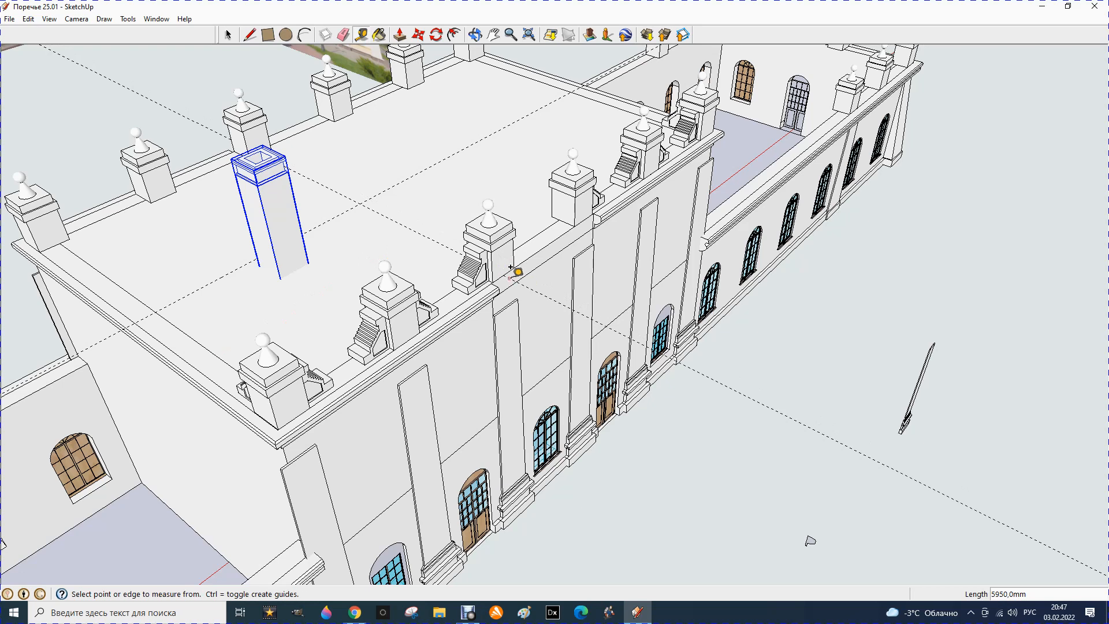
Place a second crosswise guide line parallel to the first, beside the front parapet's fourth pillar.
click(515, 270)
click(581, 208)
scroll(366, 223, down, 1)
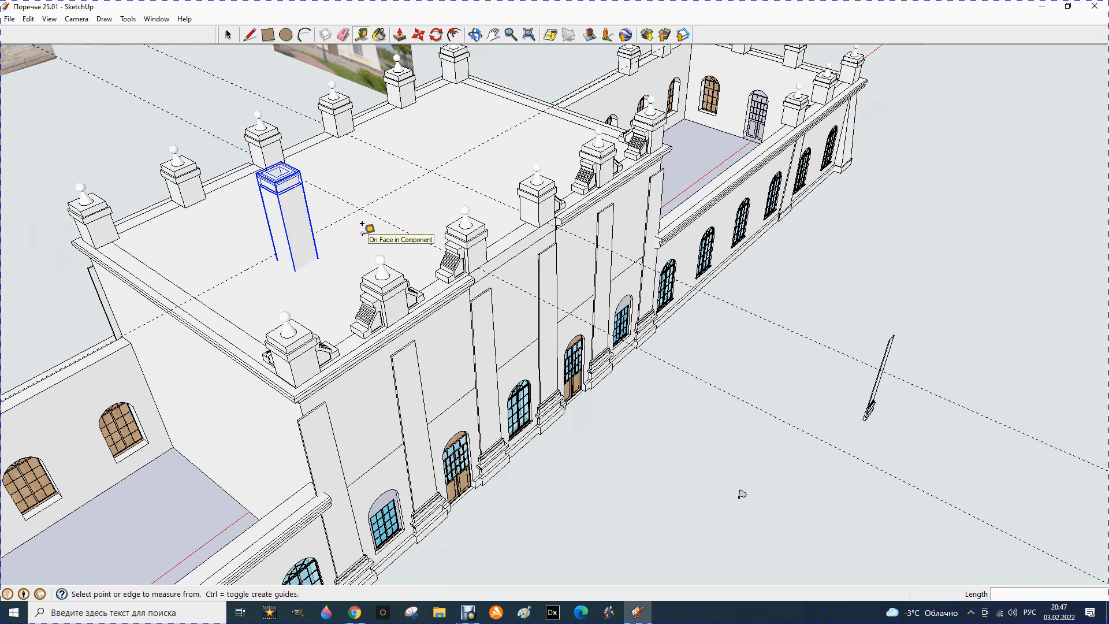
Place a third crosswise guide line on the roof, parallel to the others, beside the front parapet's fifth pillar.
scroll(363, 224, down, 2)
scroll(365, 224, up, 1)
scroll(561, 148, up, 1)
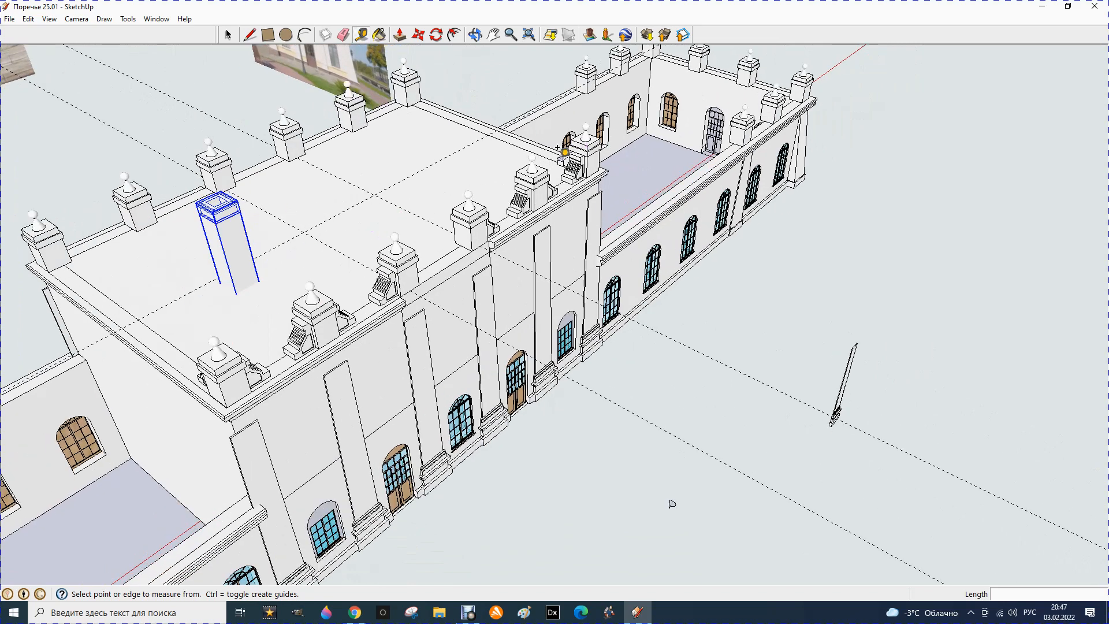
scroll(565, 150, up, 1)
click(481, 303)
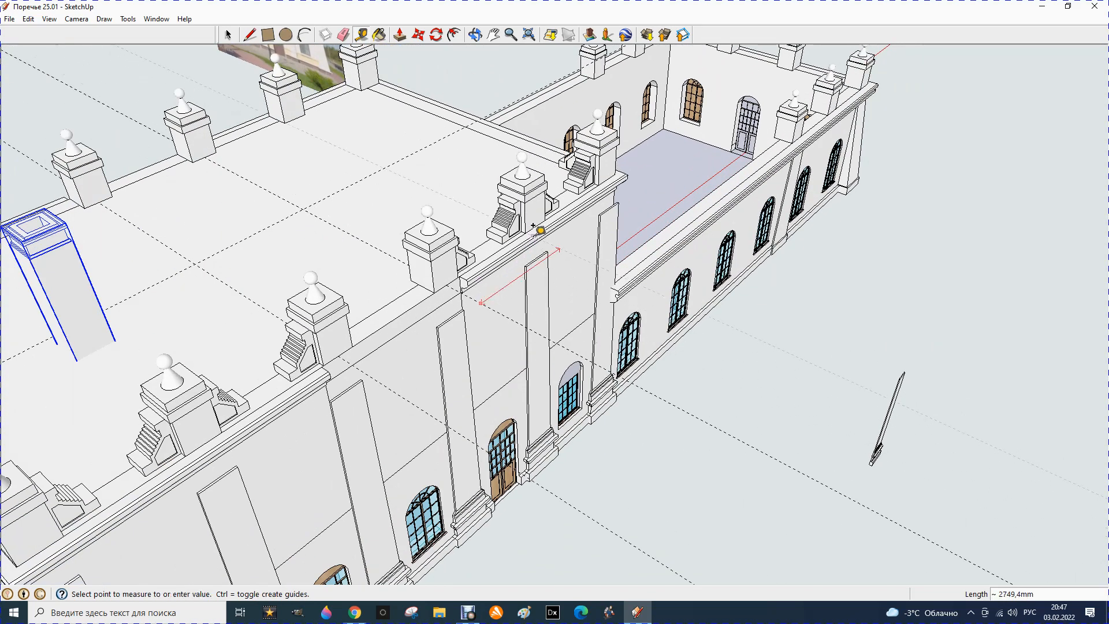
click(560, 226)
scroll(595, 185, down, 3)
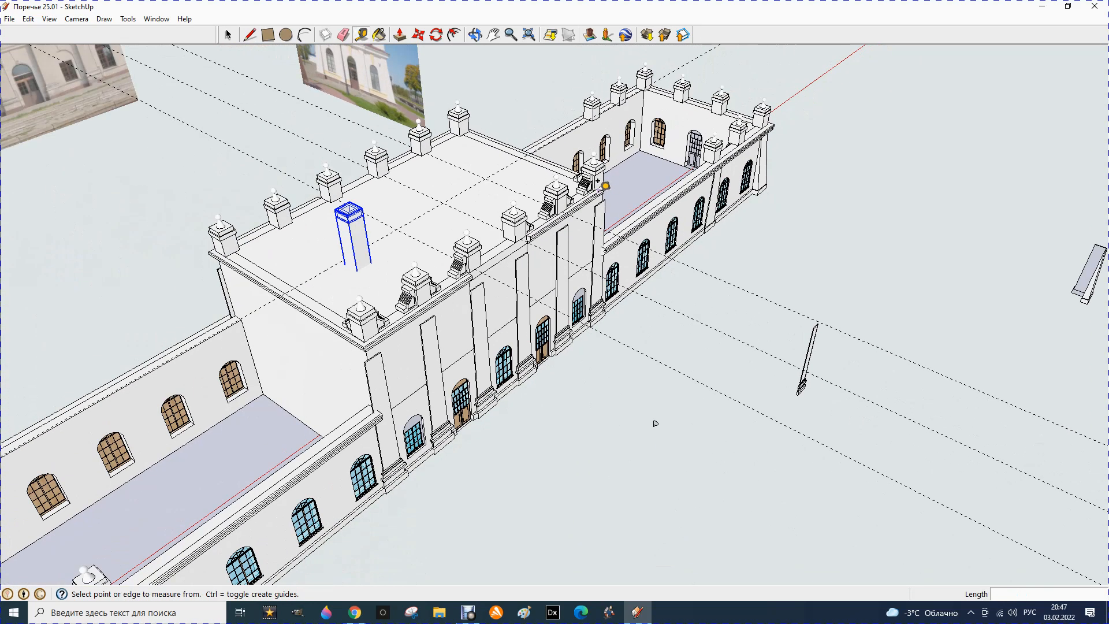
Place a fourth crosswise guide line on the roof, beside the front parapet's second pillar.
scroll(306, 320, up, 2)
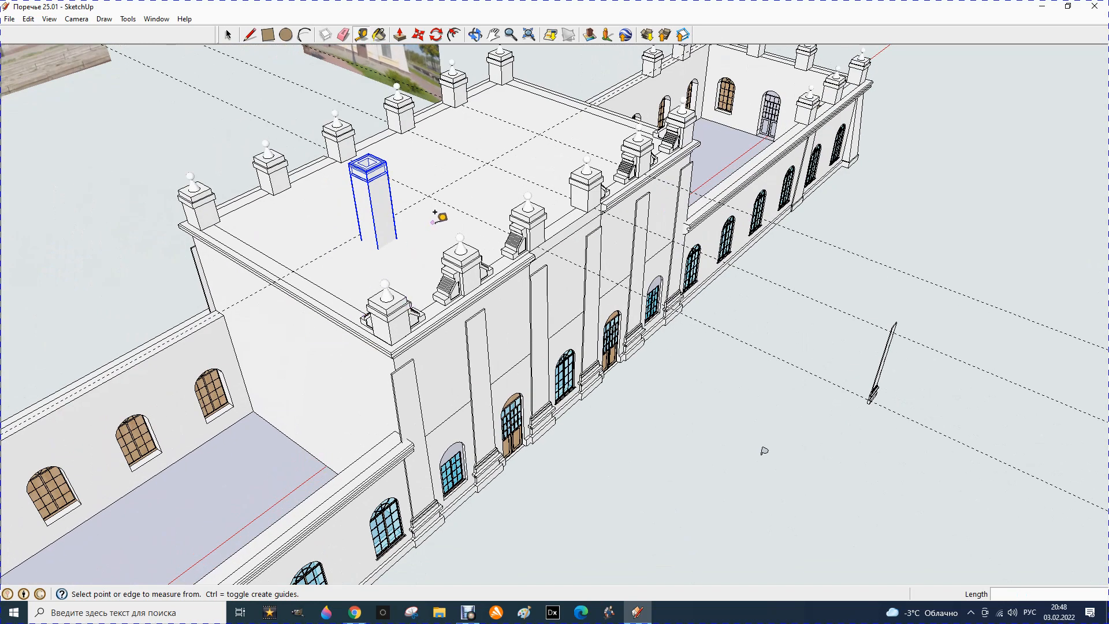
click(460, 211)
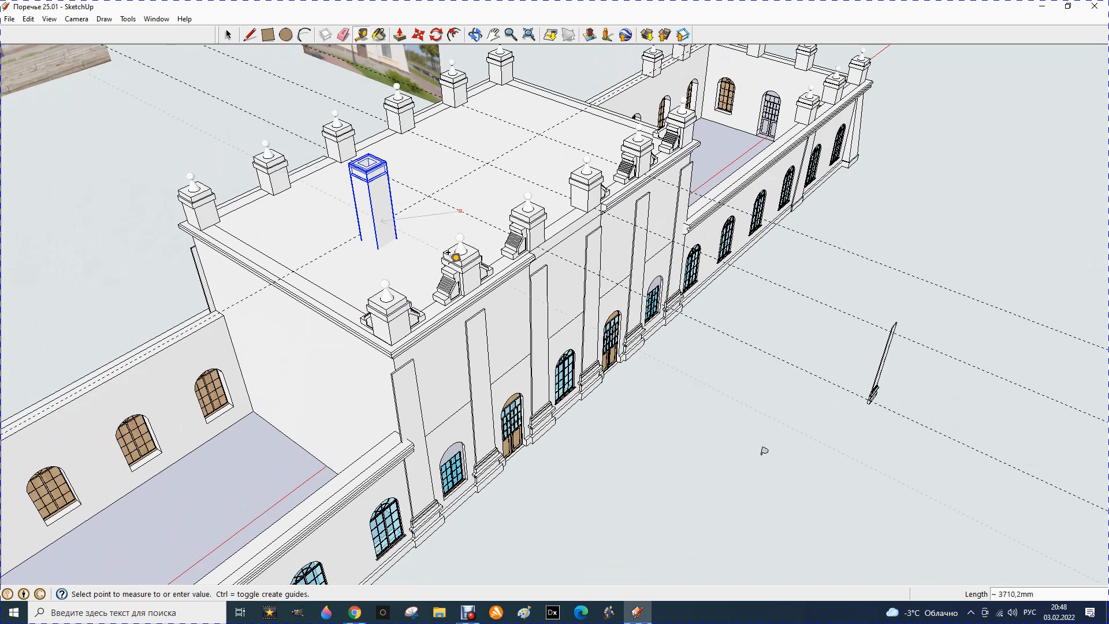
scroll(476, 276, up, 1)
click(475, 278)
Place a second lengthwise guide line on the roof, offset 1500 mm from the first towards the front parapet.
click(443, 133)
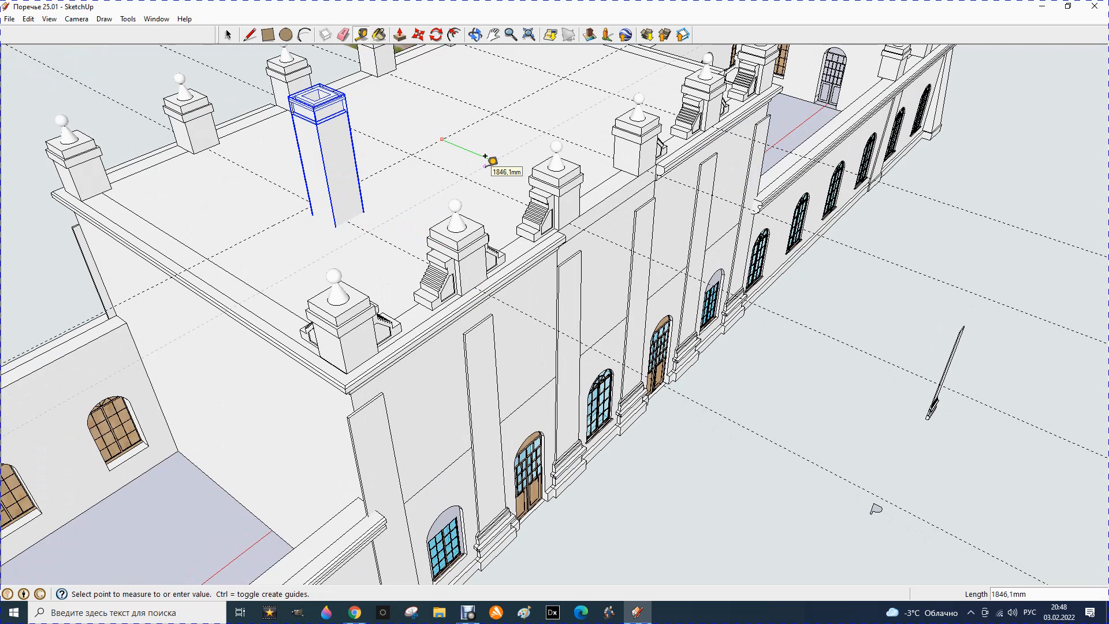
key(Return)
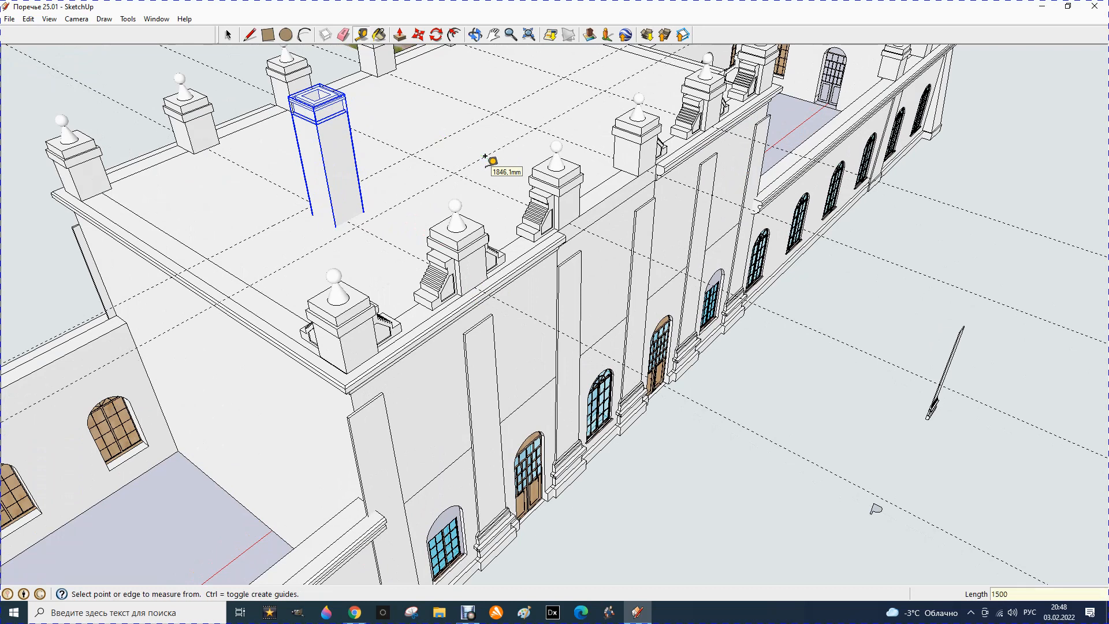
scroll(451, 149, down, 2)
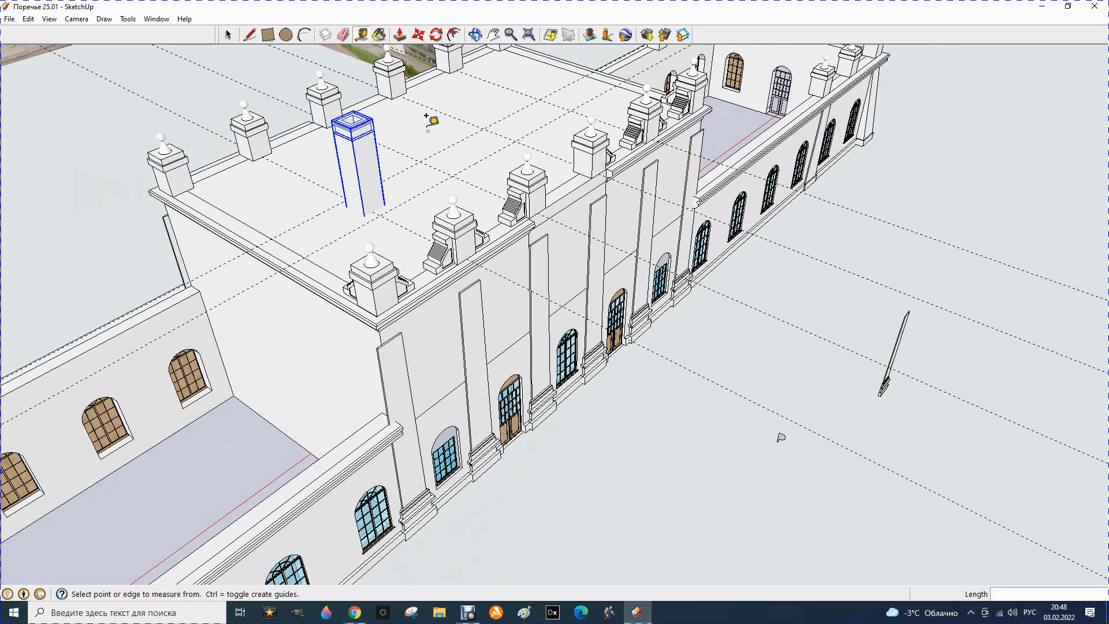
Move the chimney's base onto the crossing of the rear lengthwise guide and the crosswise guide beside the second front pillar.
click(418, 34)
scroll(387, 139, up, 2)
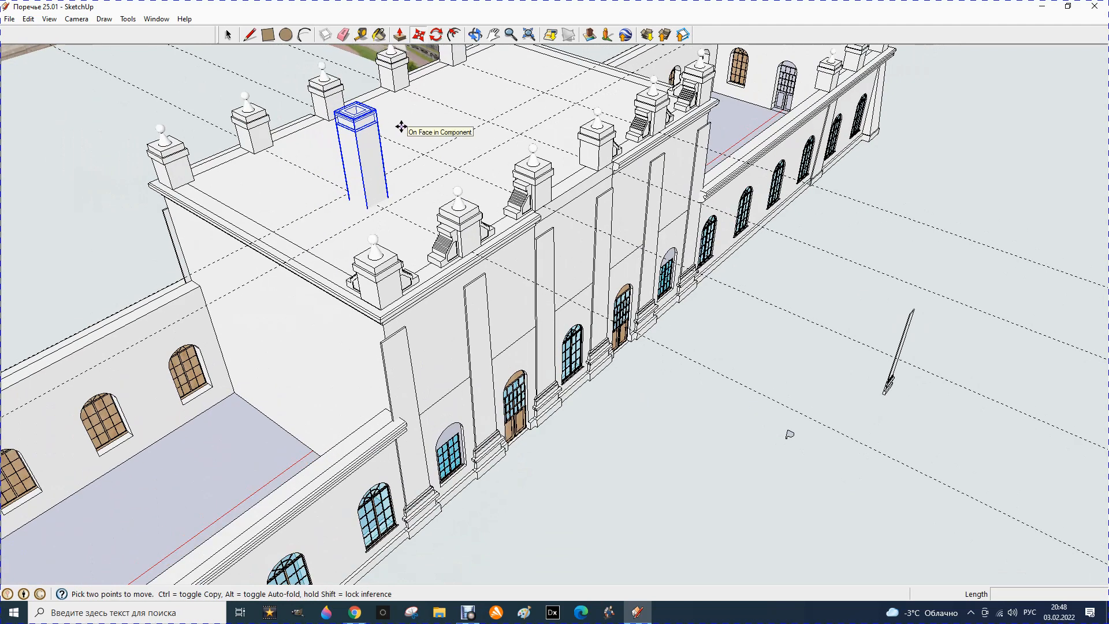
click(356, 211)
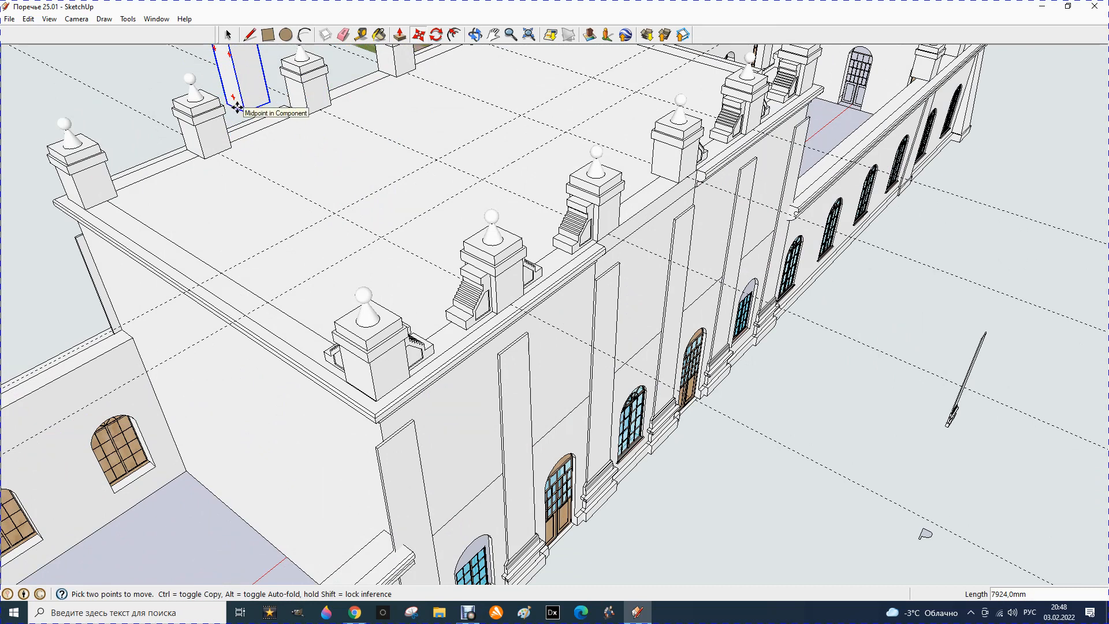
click(357, 214)
scroll(357, 214, up, 3)
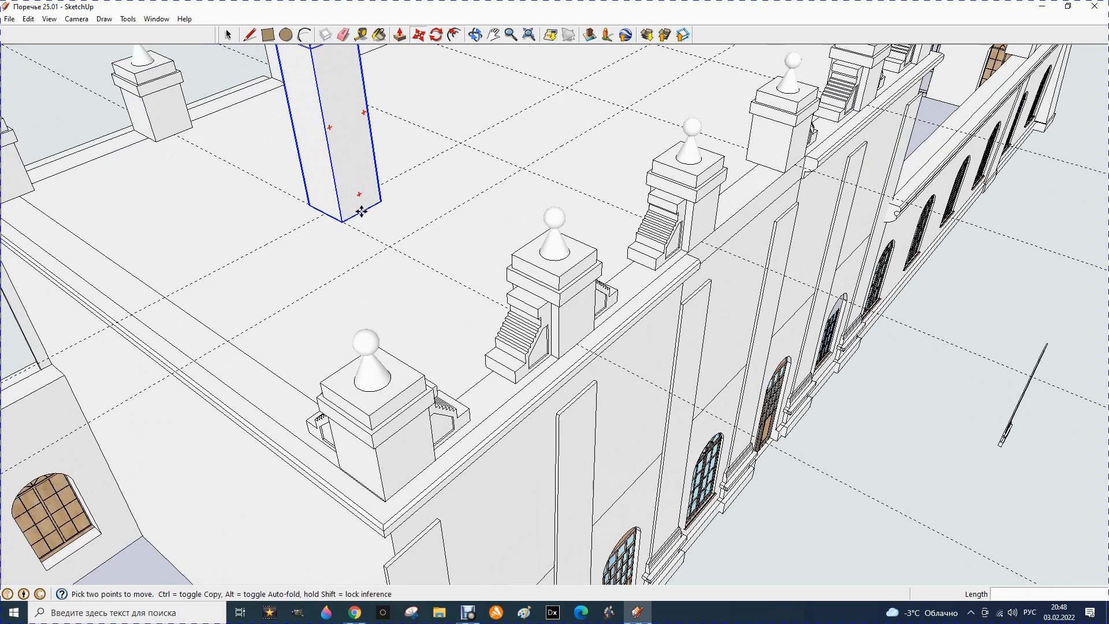
click(366, 211)
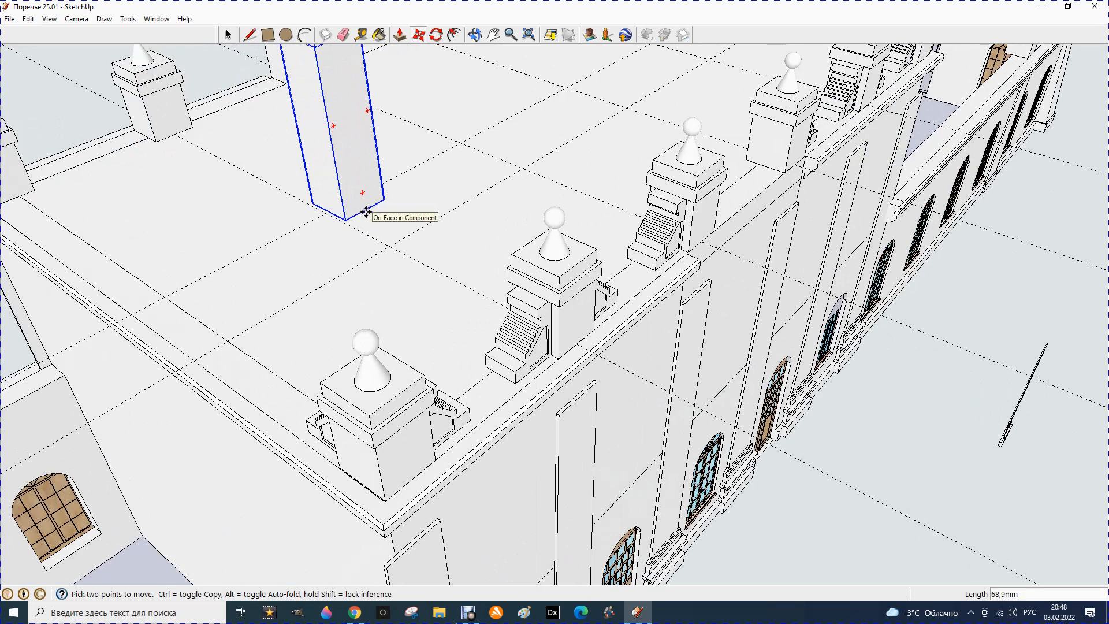
click(346, 223)
Copy the chimney along the rear lengthwise guide line to the next crosswise guide line.
scroll(314, 240, down, 2)
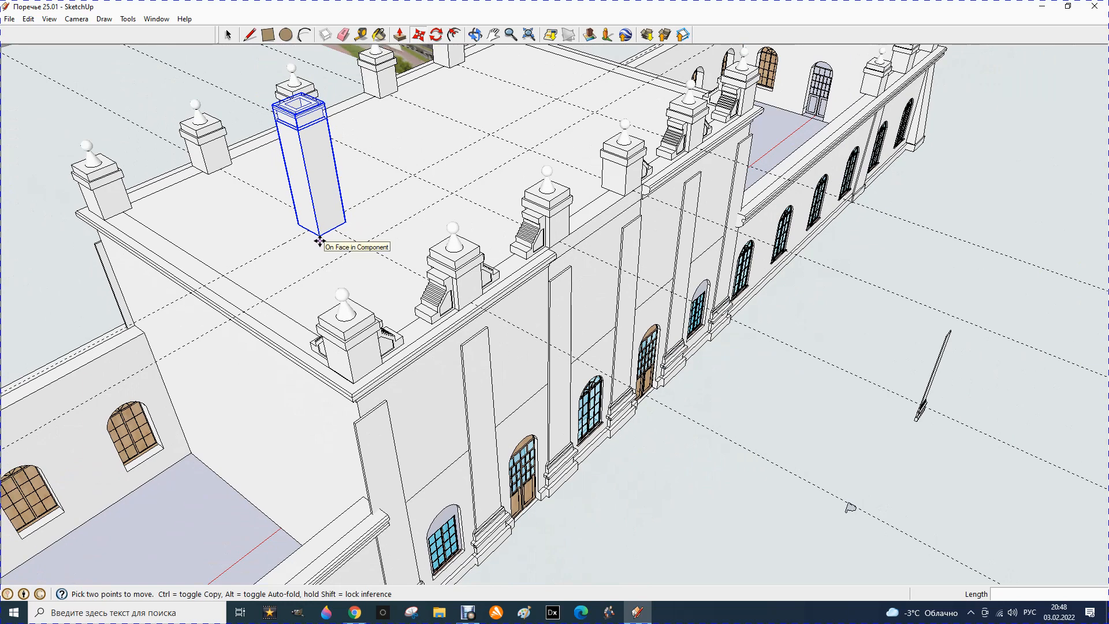
scroll(286, 224, down, 2)
scroll(297, 203, up, 4)
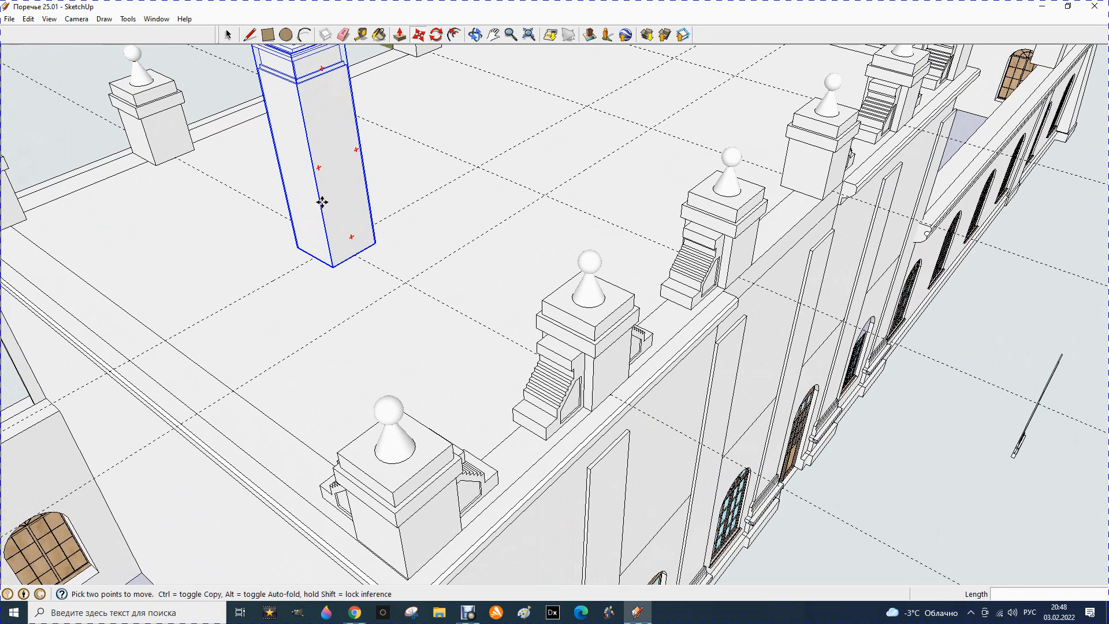
click(313, 253)
key(ctrl)
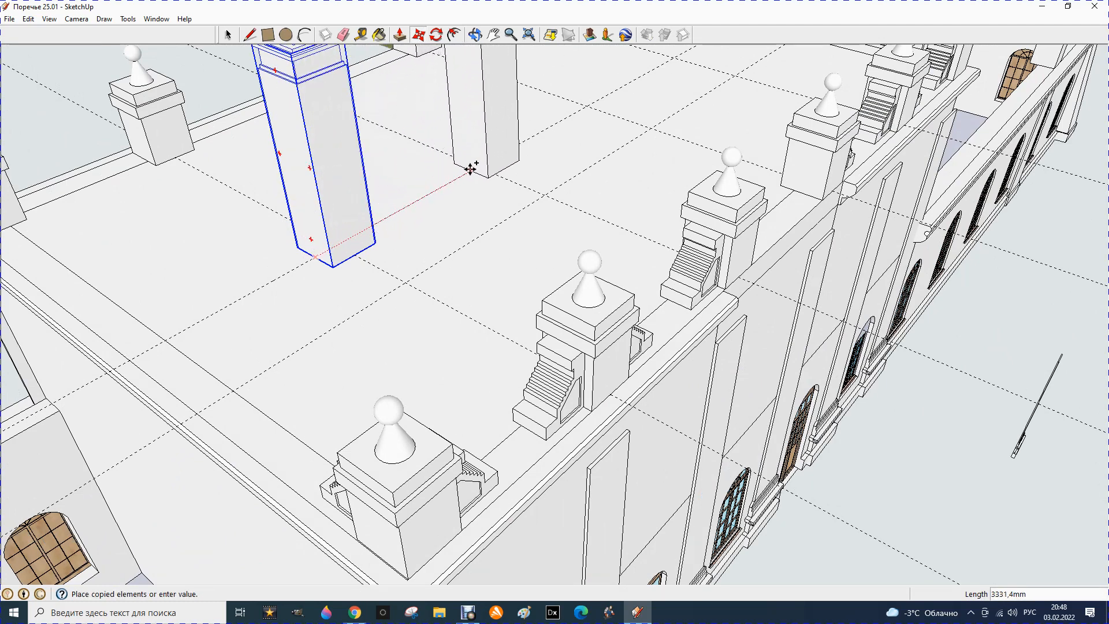
click(475, 165)
scroll(443, 186, down, 5)
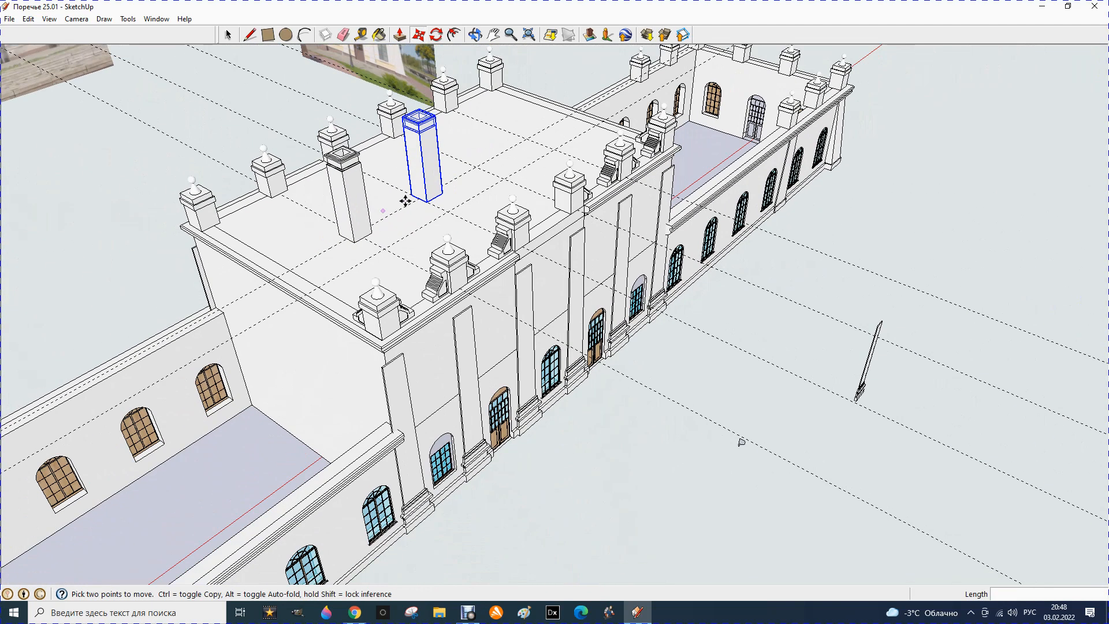
Copy the second chimney to the third crosswise guide, and copy that one to the crossing of the fourth crosswise and front lengthwise guides.
scroll(406, 201, up, 5)
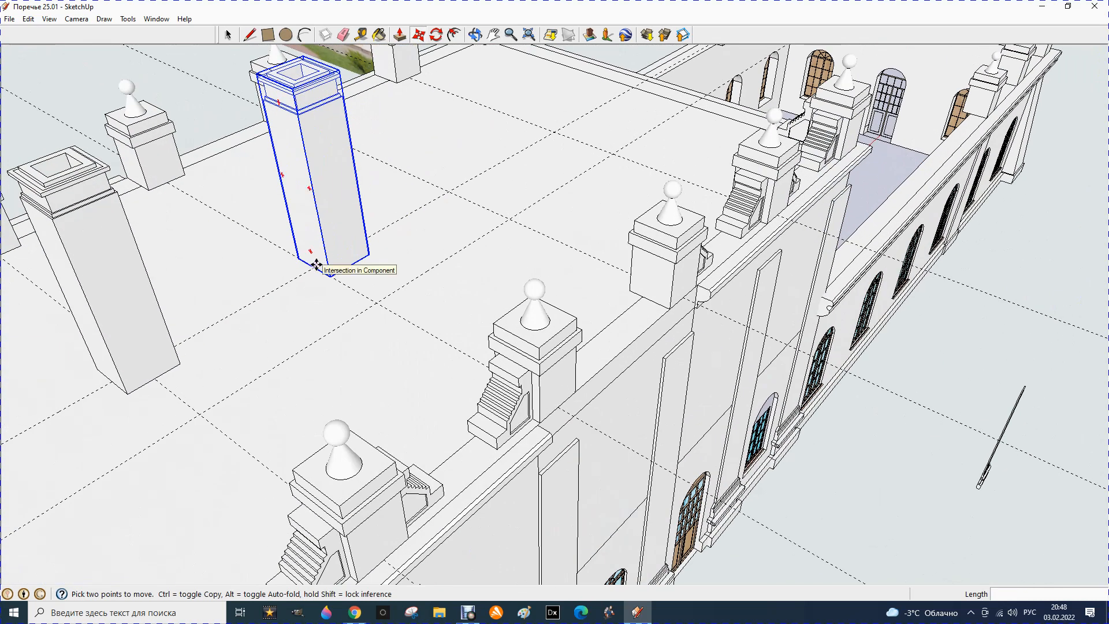
click(316, 265)
click(316, 268)
ctrl+click(317, 267)
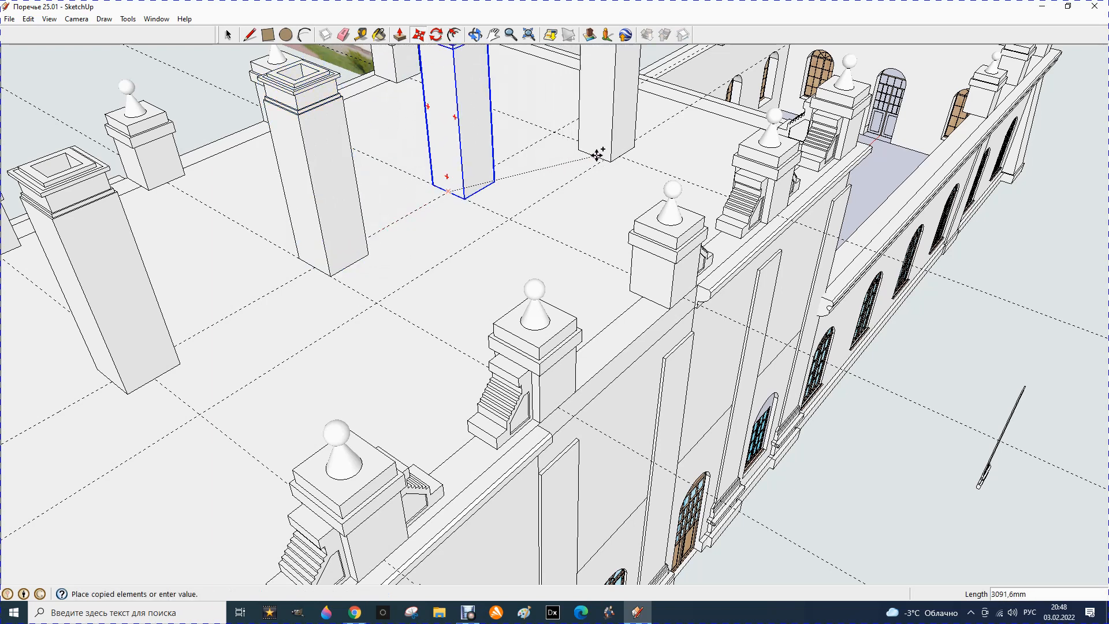
click(610, 154)
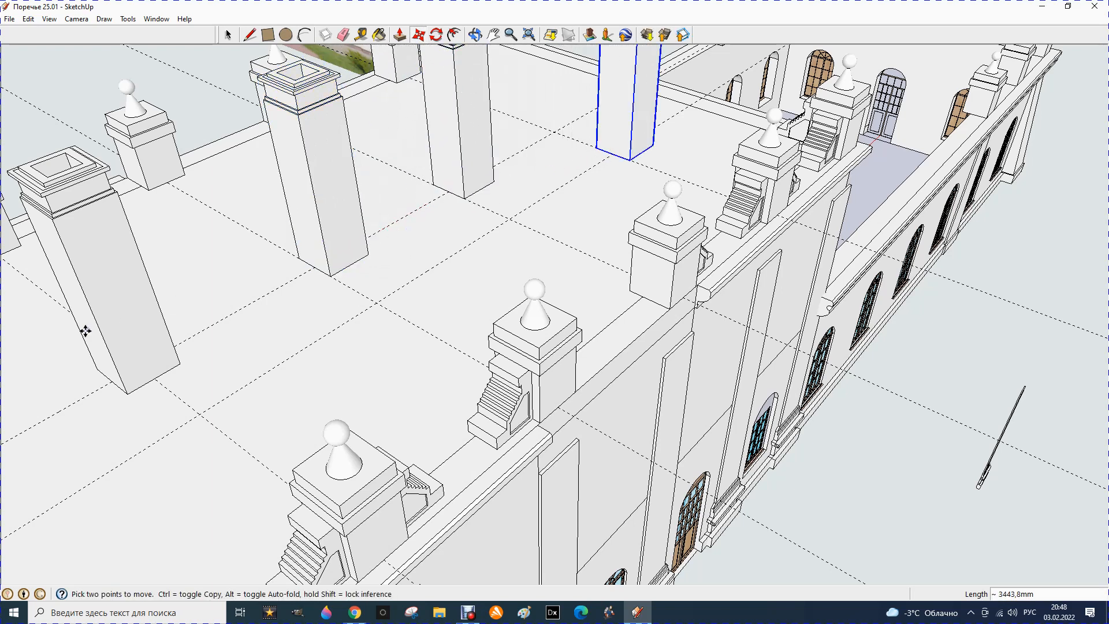
Move the first chimney forward along its crosswise guide onto the front lengthwise guide line.
click(112, 379)
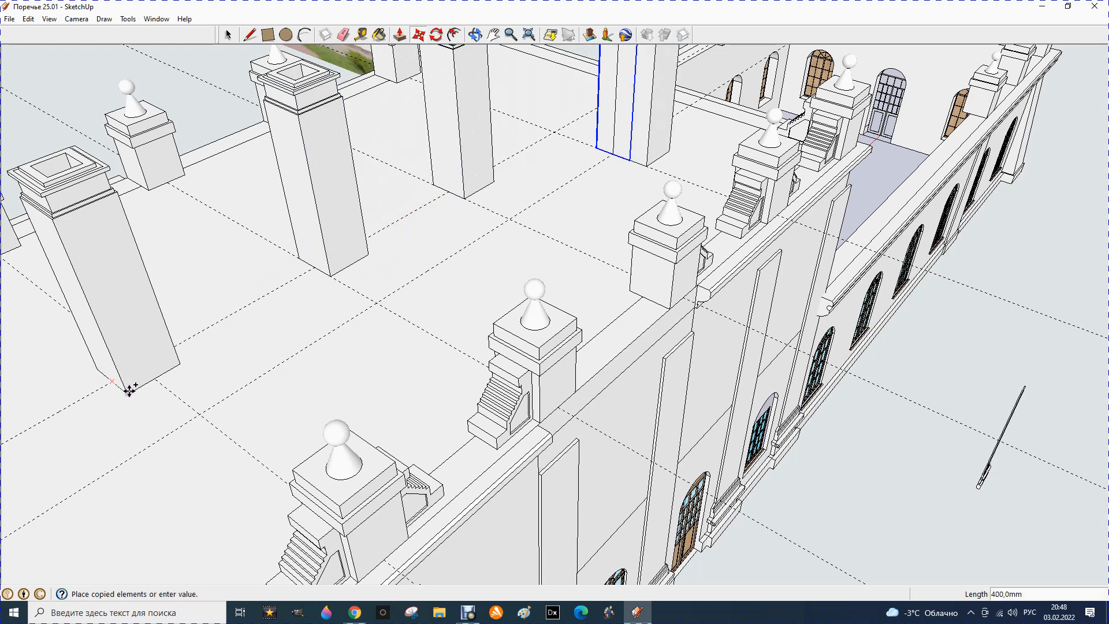
key(Escape)
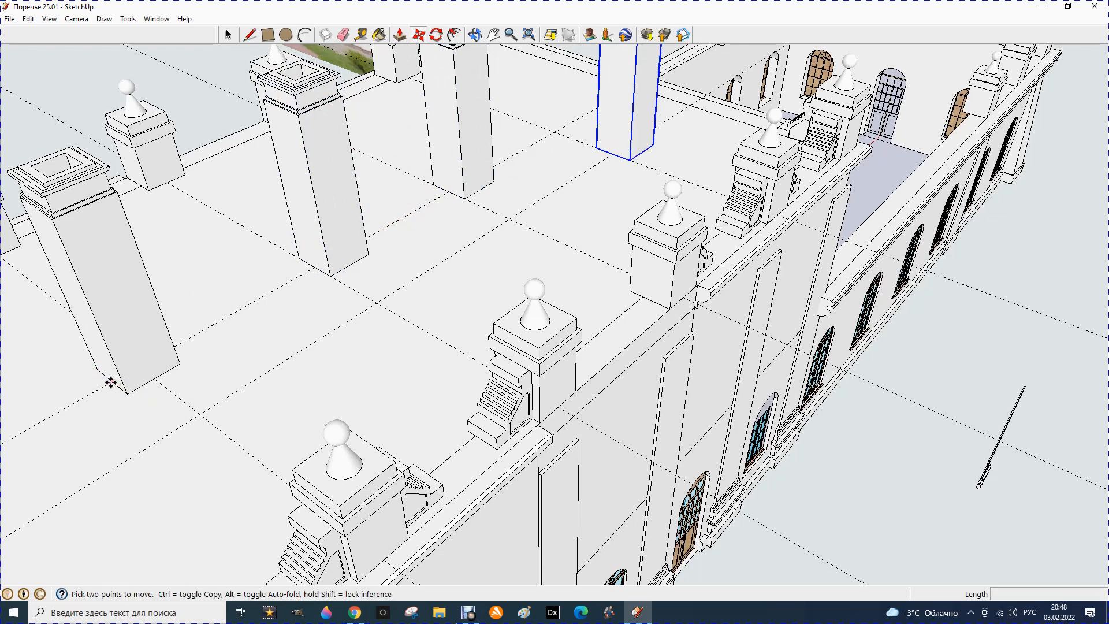
click(228, 36)
click(98, 299)
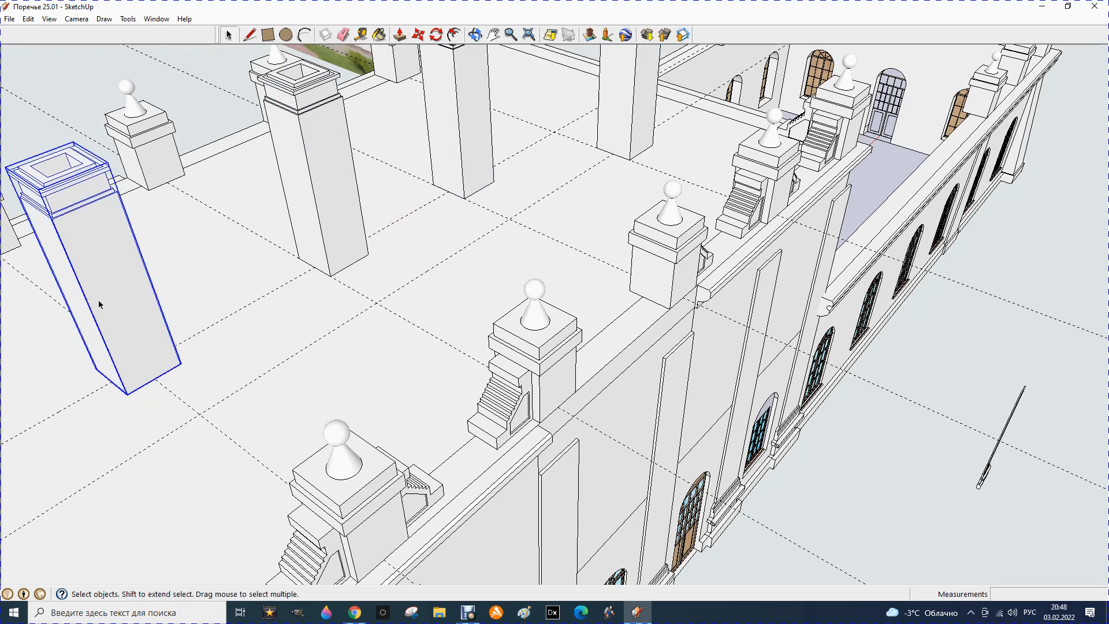
click(400, 35)
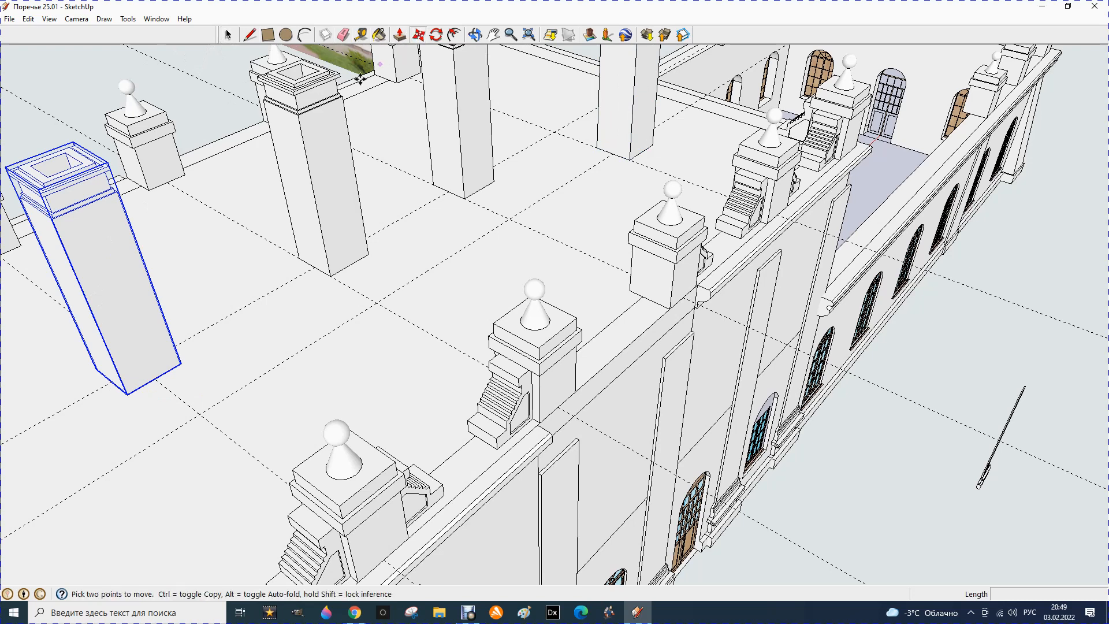
click(108, 382)
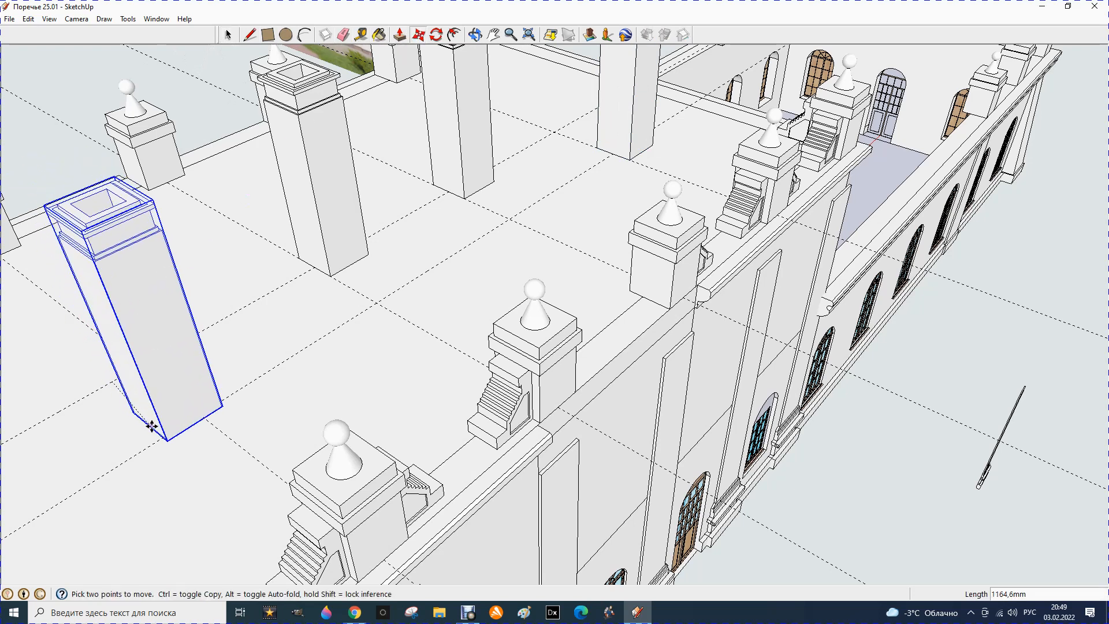
click(166, 432)
Shift the second chimney 400 mm along the rear lengthwise guide, towards the first chimney's end of the roof.
scroll(334, 357, down, 4)
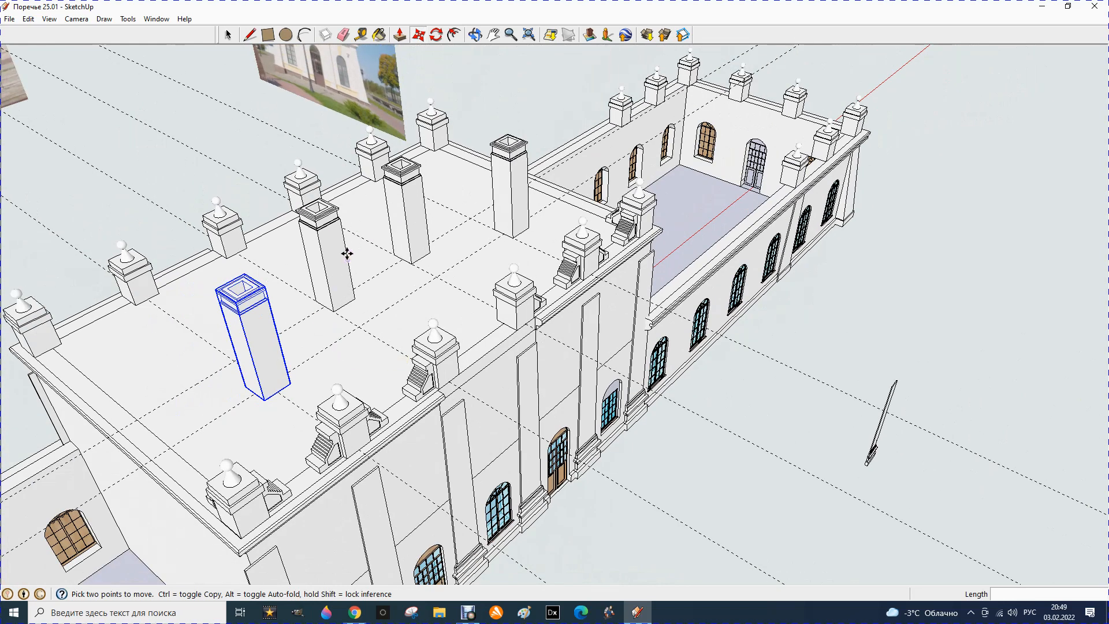
scroll(354, 250, up, 3)
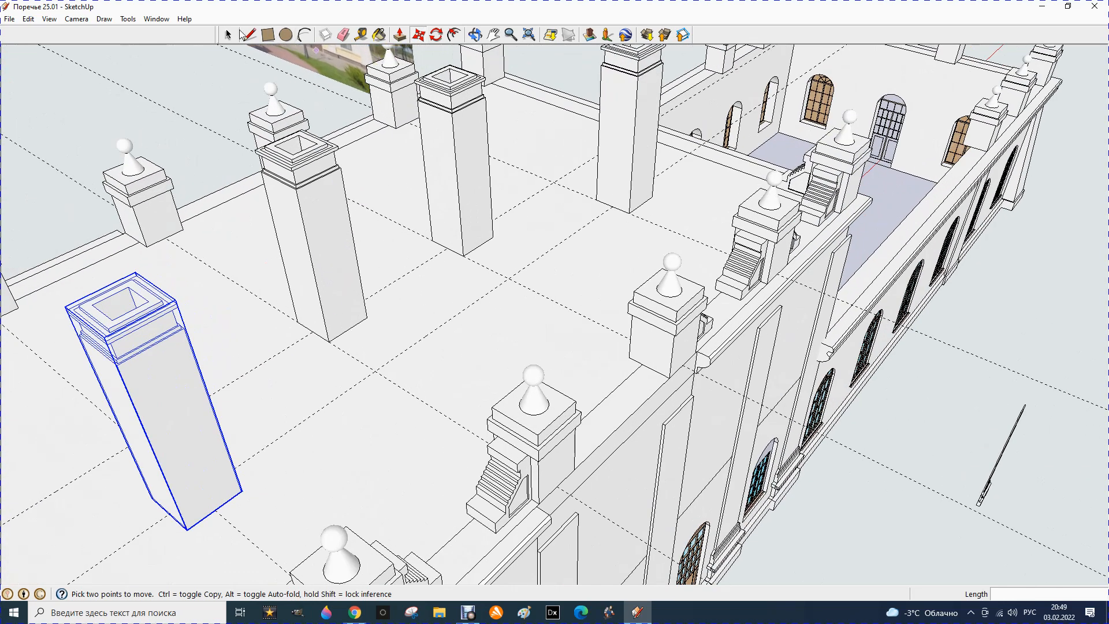
click(231, 34)
click(359, 329)
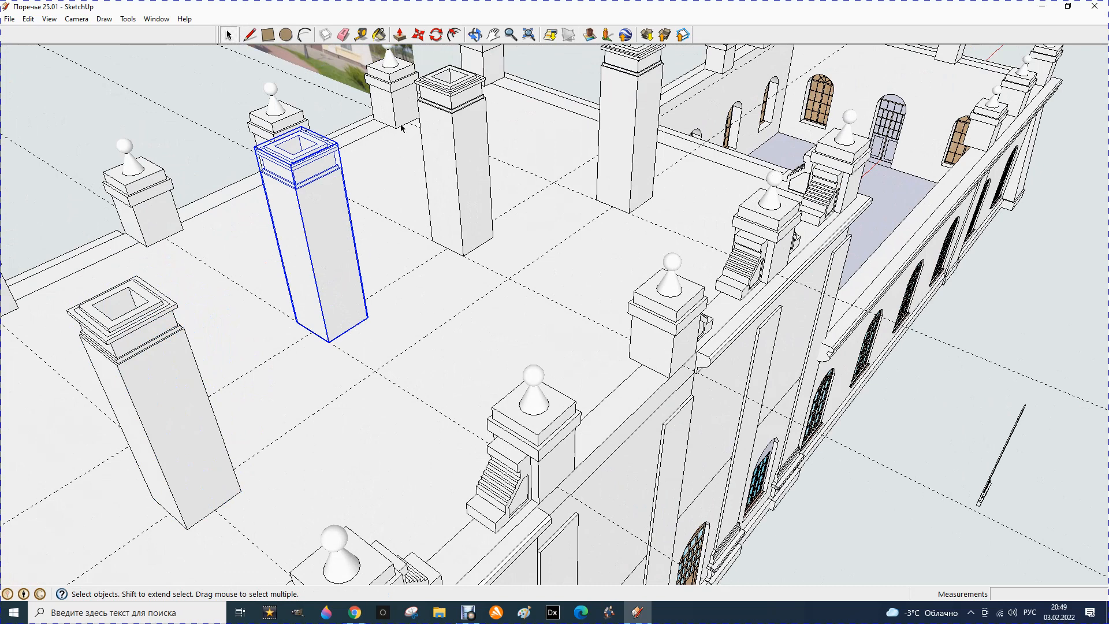
click(420, 35)
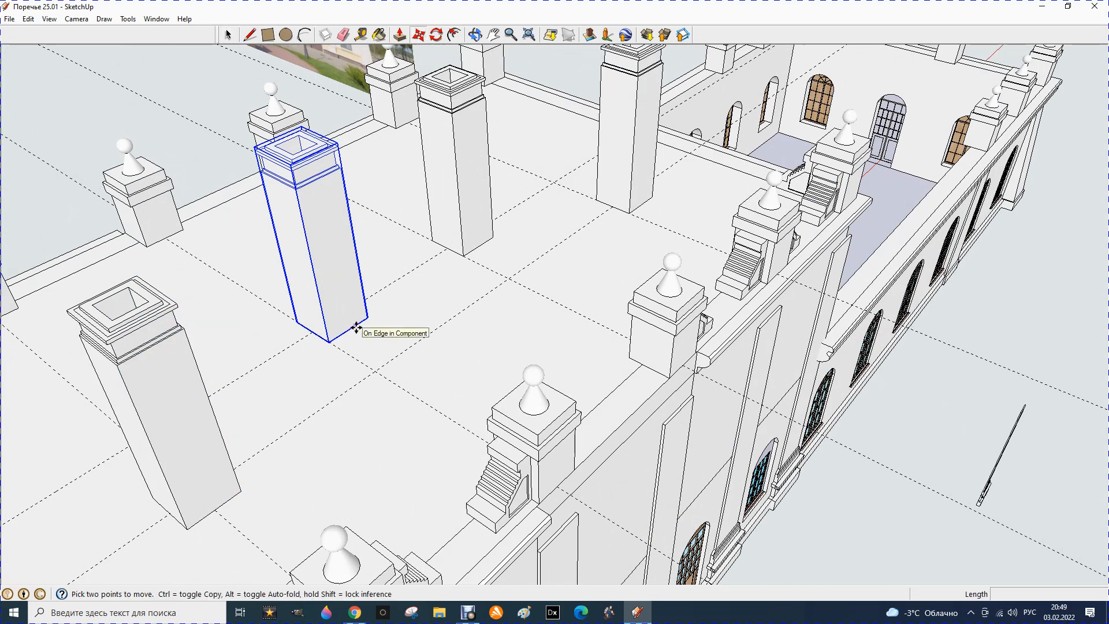
click(351, 328)
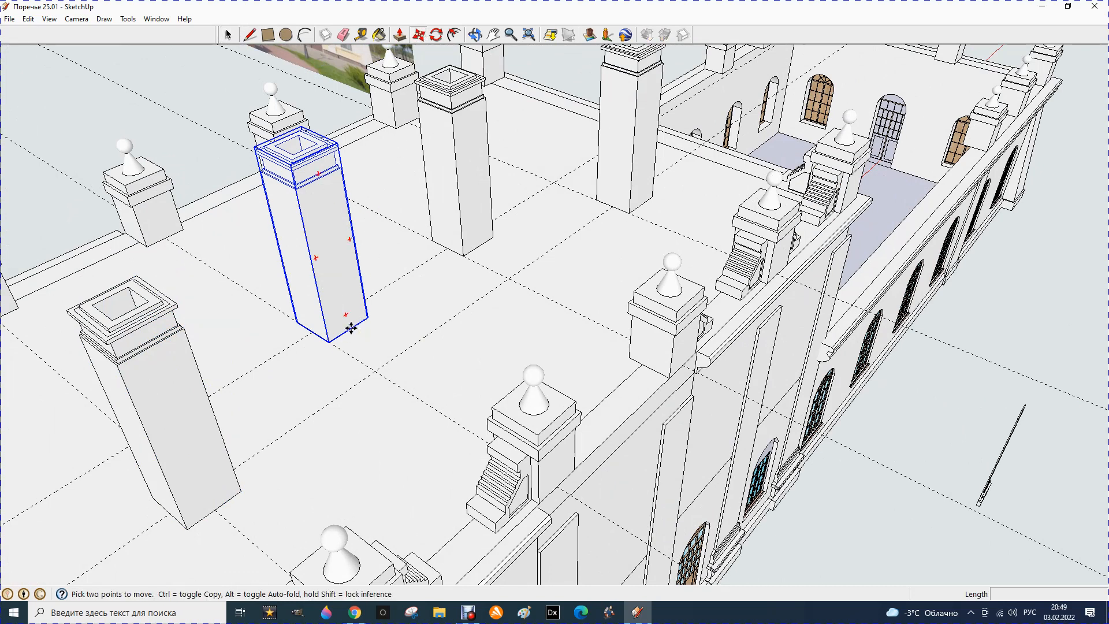
click(326, 344)
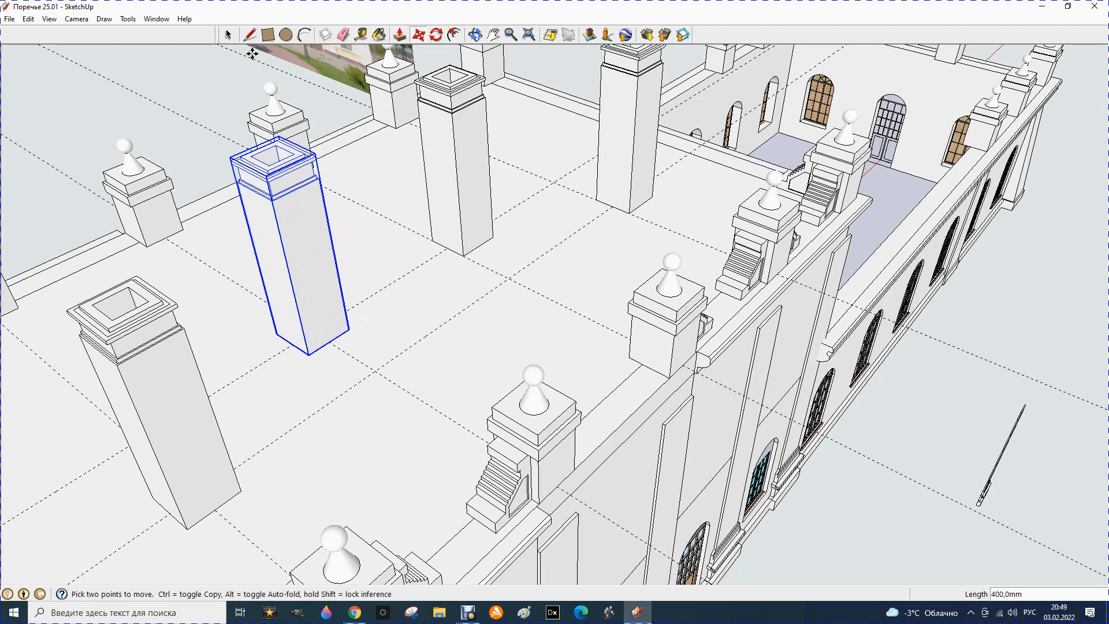
Shift the third chimney 400 mm along the rear lengthwise guide, towards the second chimney.
click(228, 34)
click(469, 231)
click(418, 34)
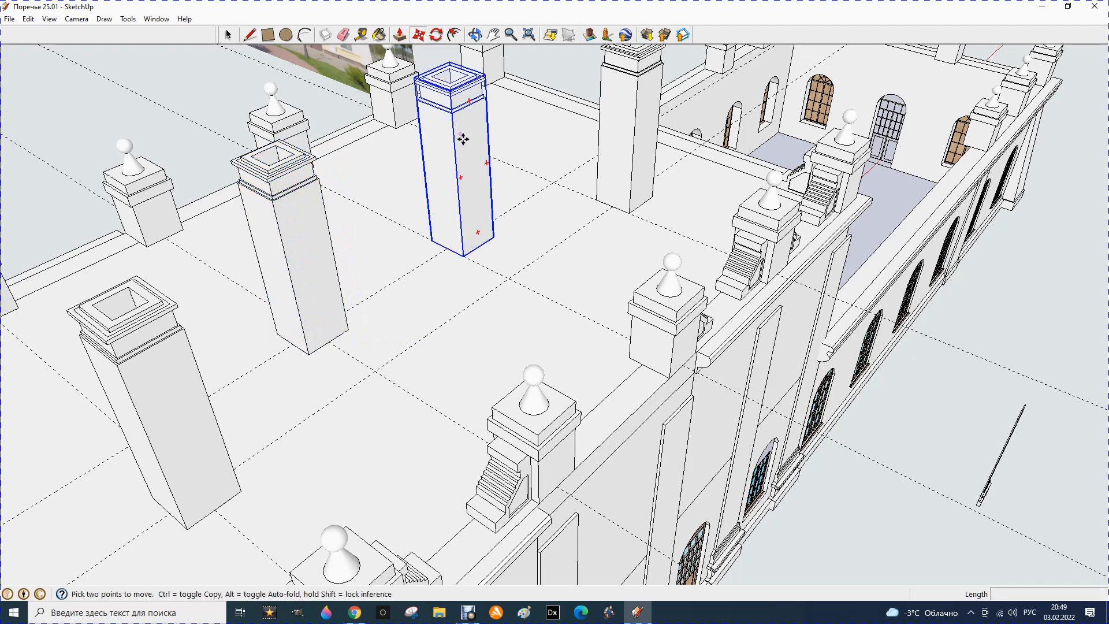
click(479, 244)
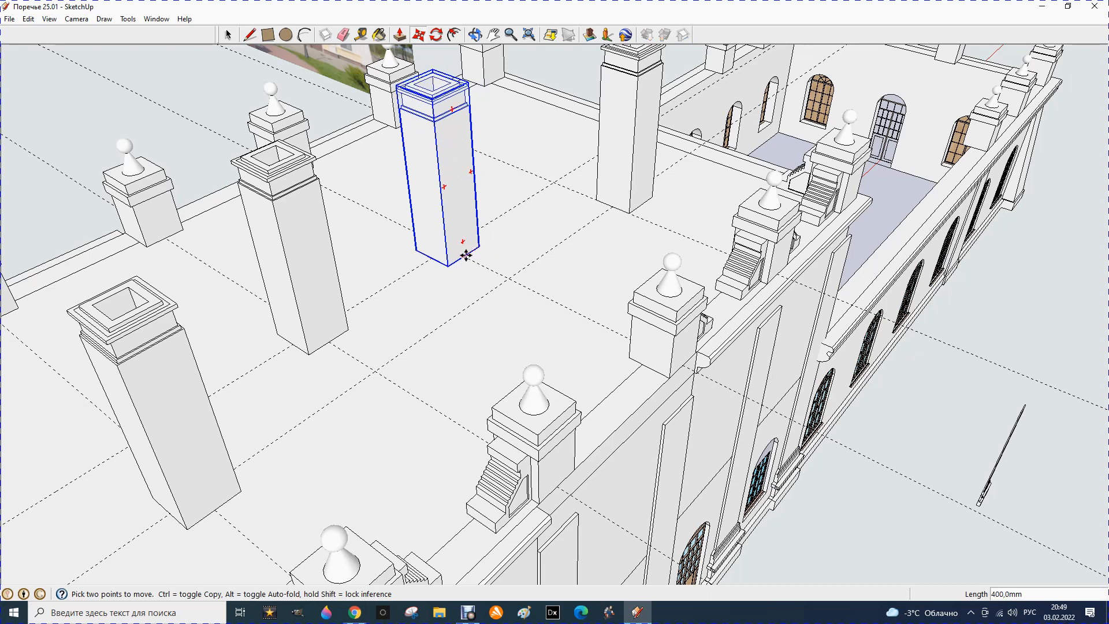
middle_drag(426, 253, 289, 61)
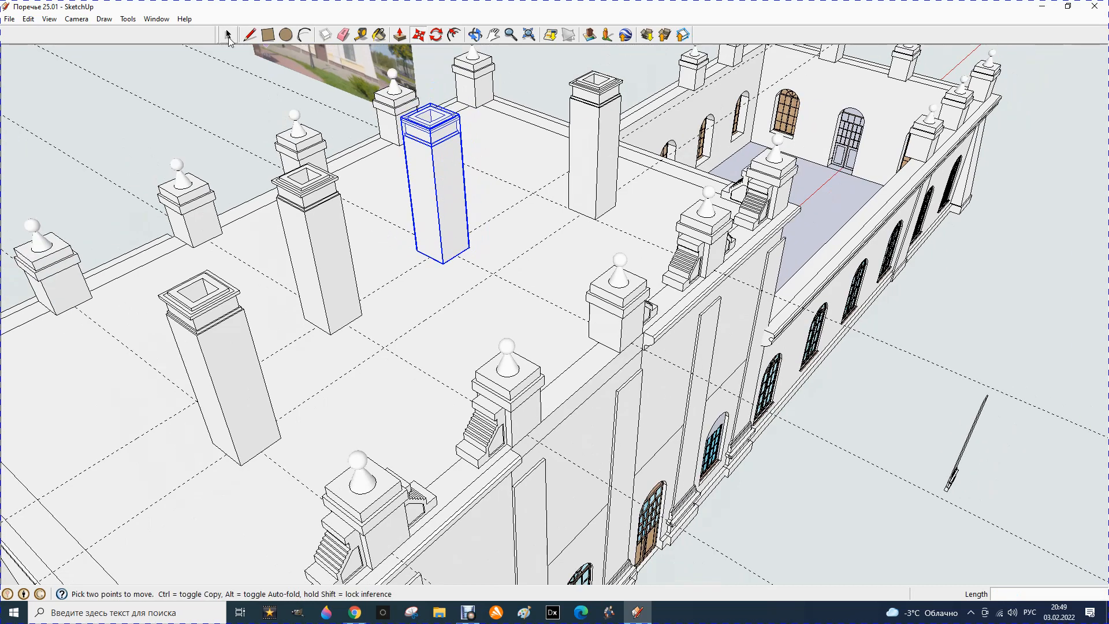
click(228, 35)
click(597, 162)
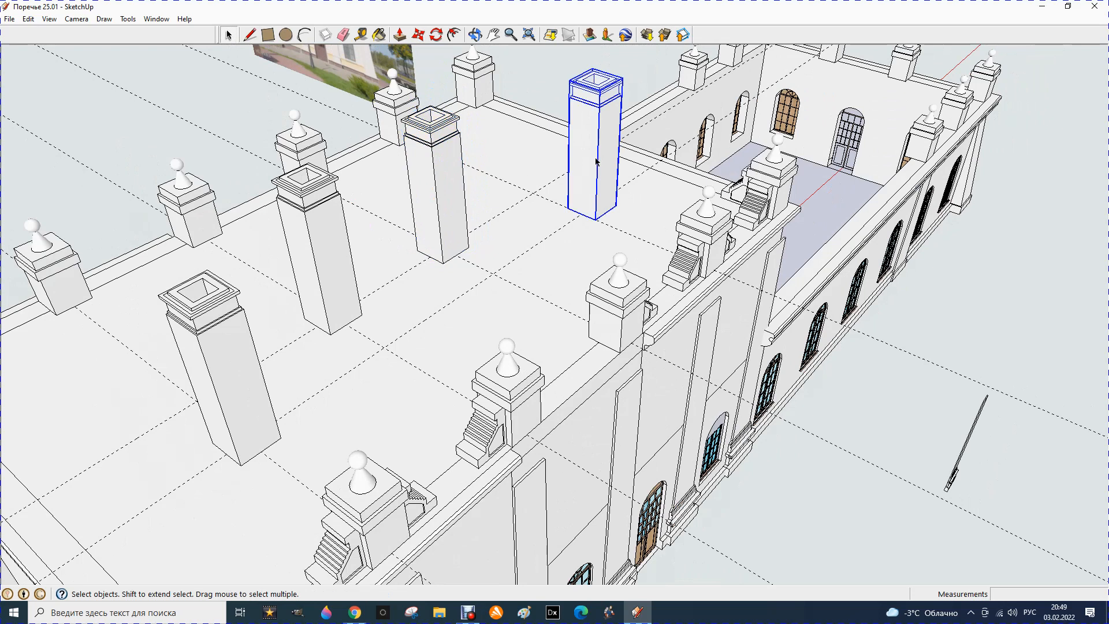
click(419, 35)
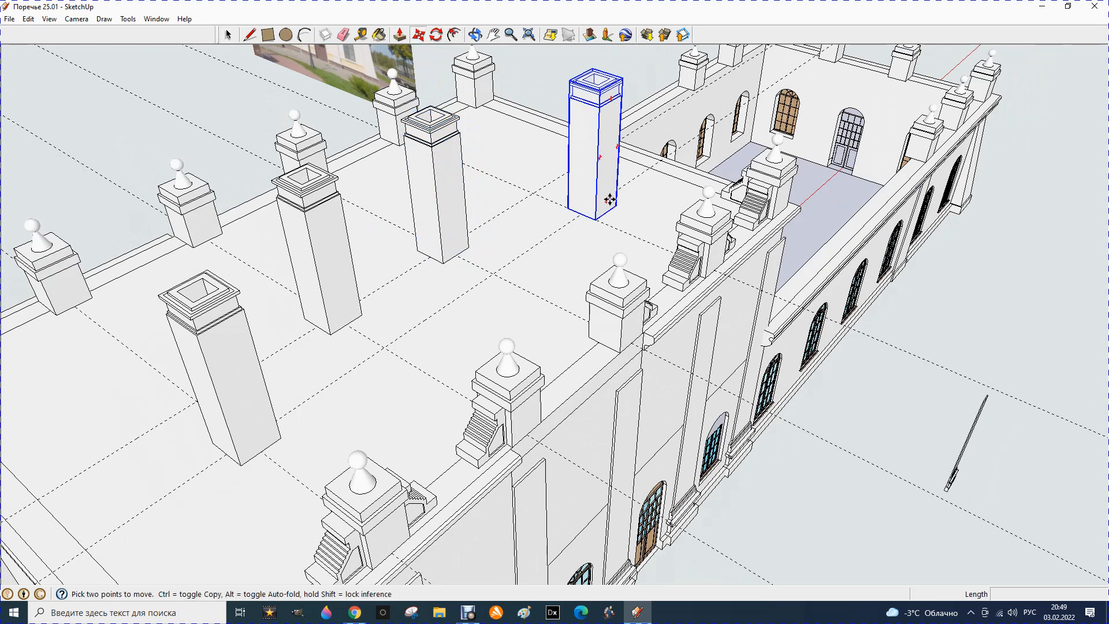
scroll(598, 216, down, 2)
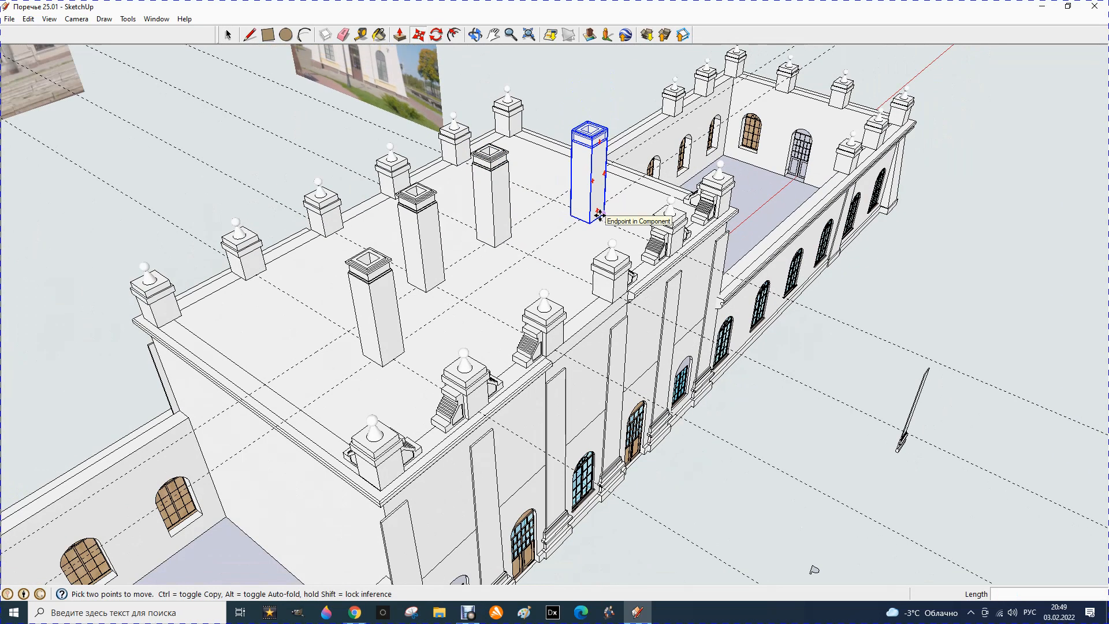
scroll(366, 330, down, 2)
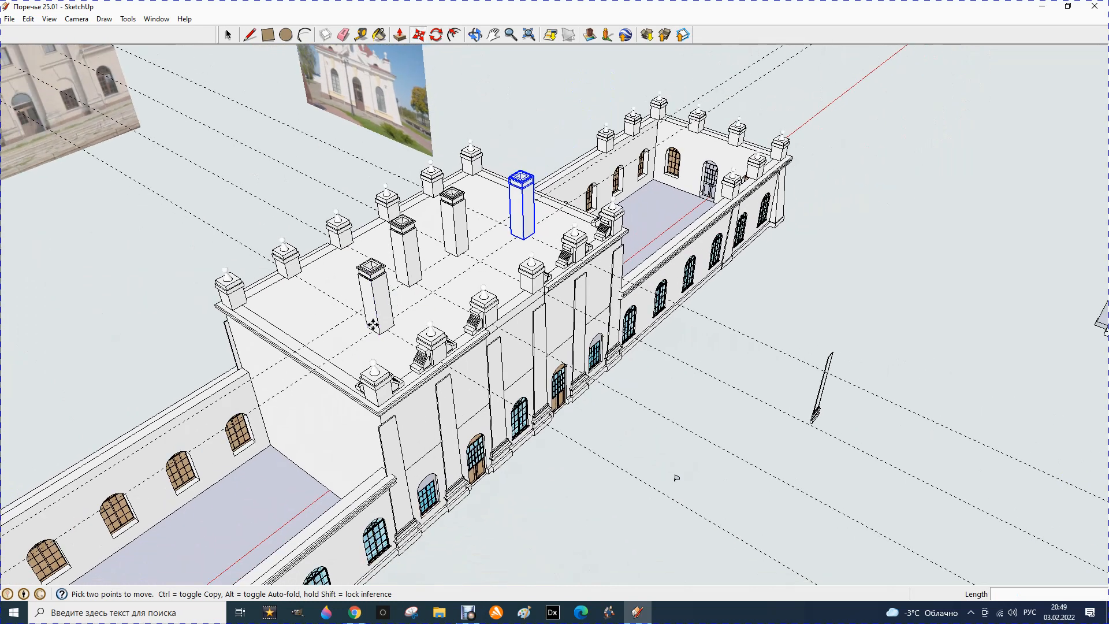
scroll(407, 287, up, 3)
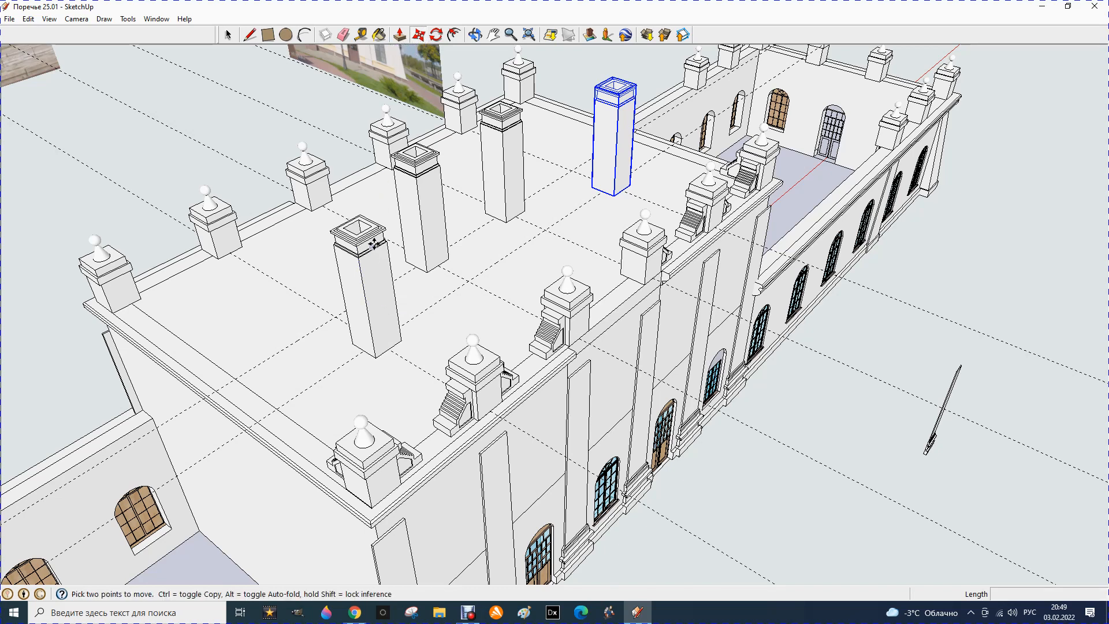
key(Escape)
key(q)
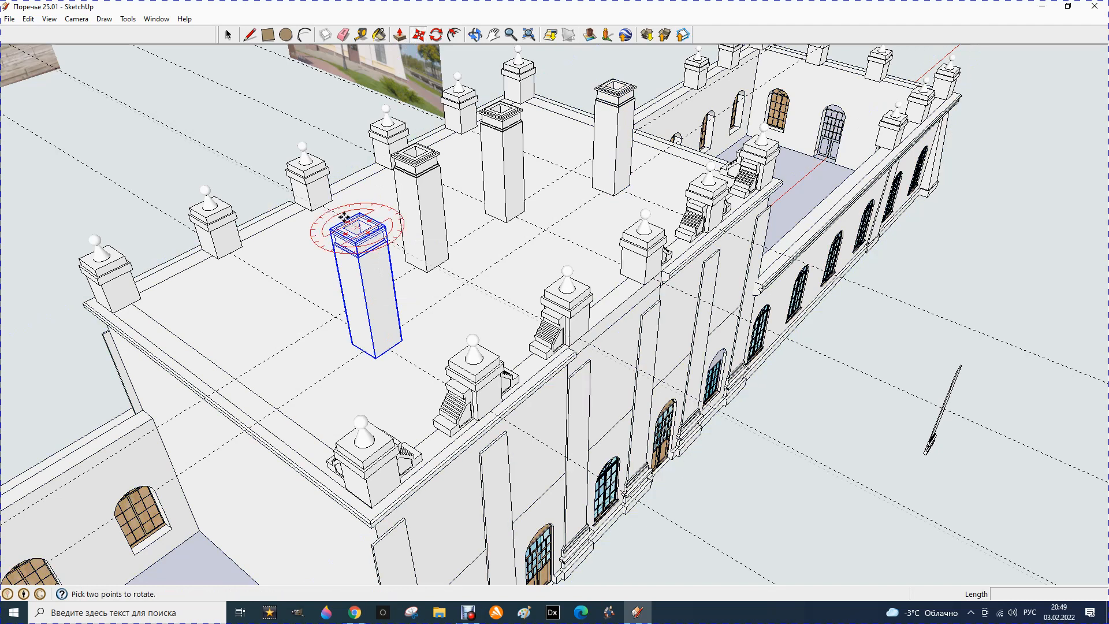
Lower the first chimney on the front lengthwise guide 500 mm straight down into the roof.
key(space)
click(373, 239)
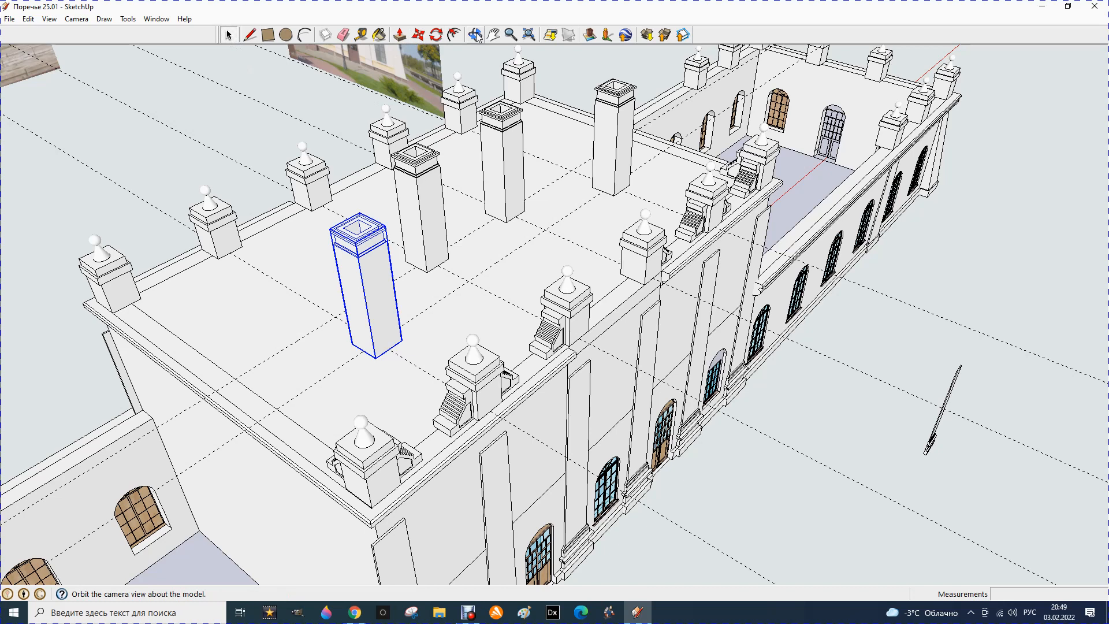
click(419, 35)
click(373, 234)
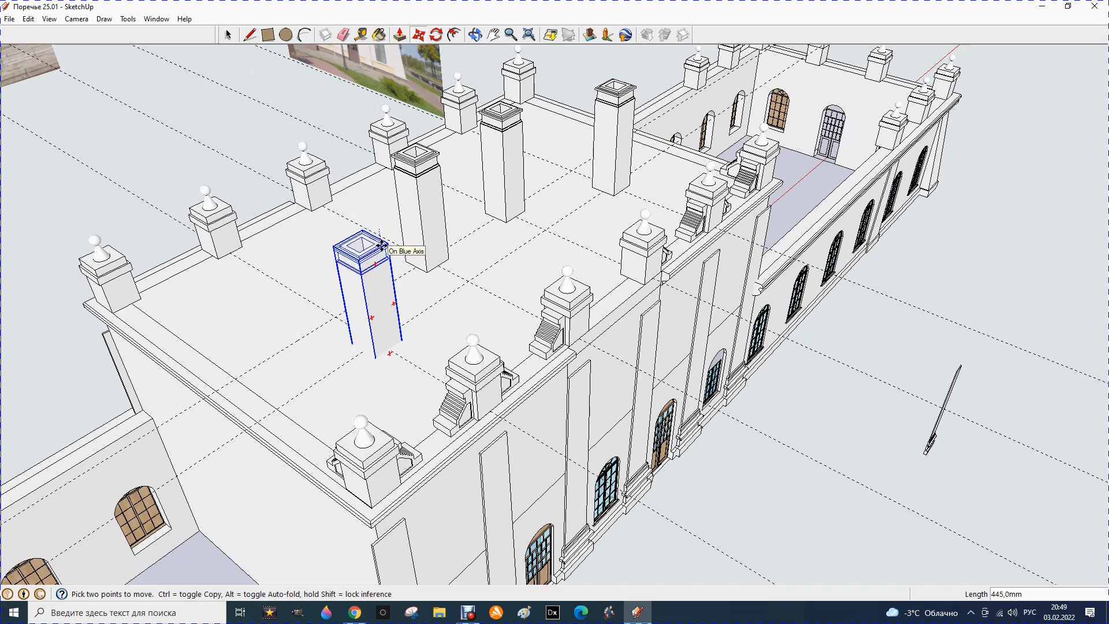
text(500)
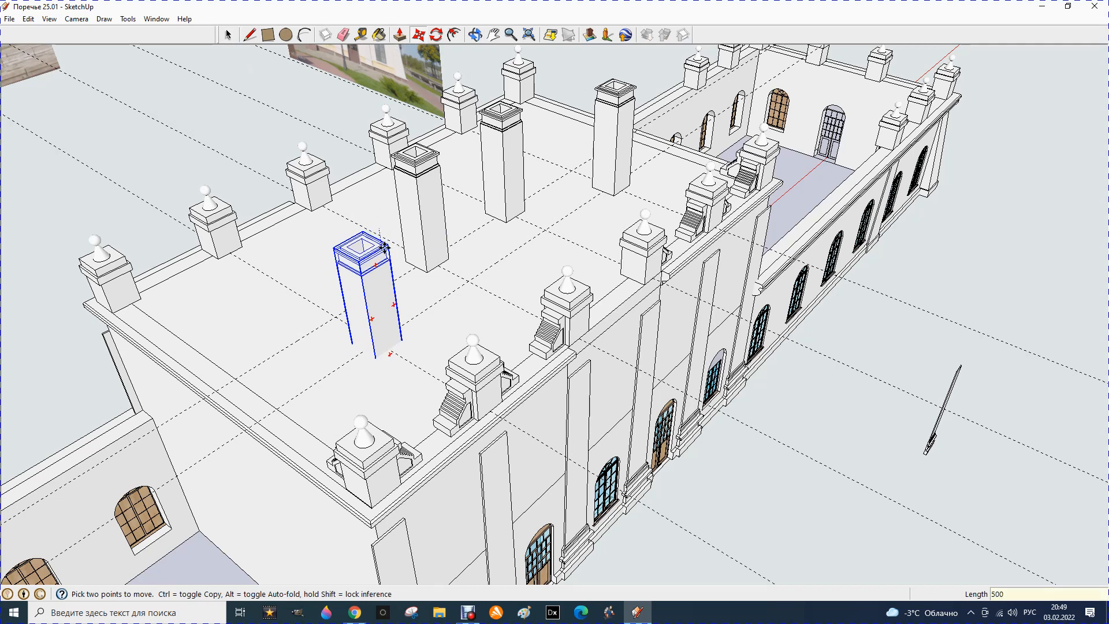
key(Return)
Lower the fourth chimney, at the other end of the front lengthwise guide, 500 mm straight down into the roof.
middle_drag(347, 248, 506, 161)
scroll(506, 161, up, 2)
click(233, 37)
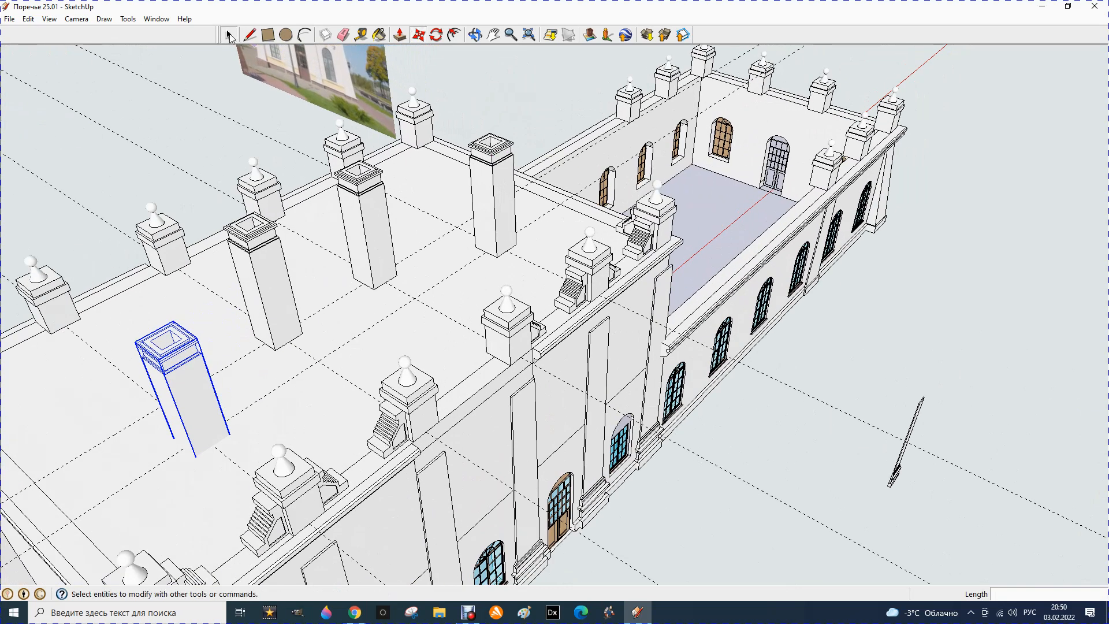
click(496, 150)
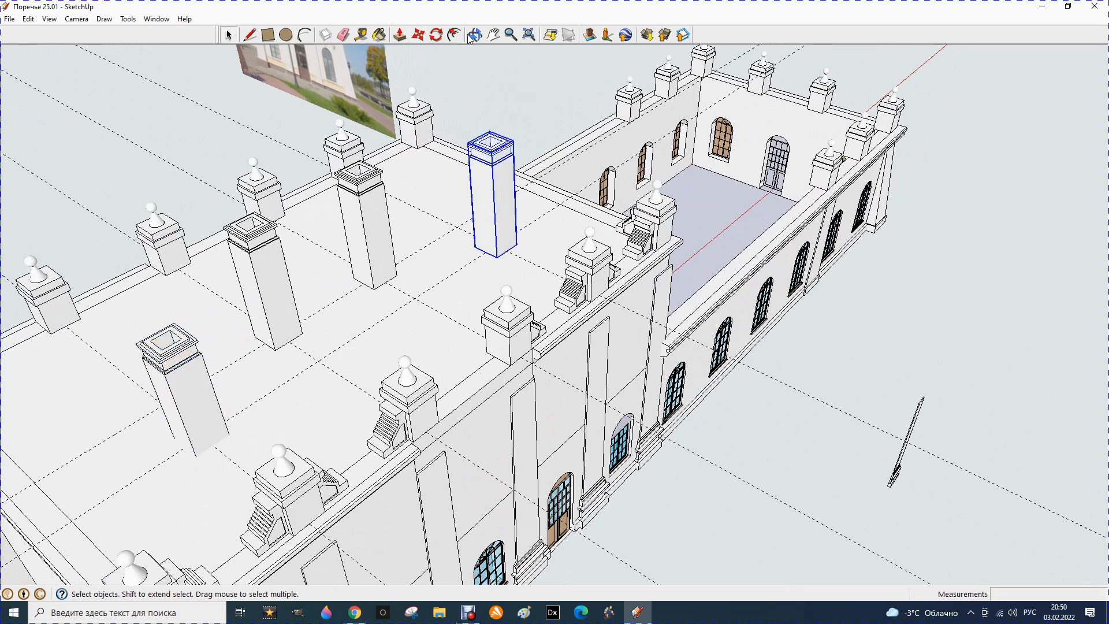
click(418, 35)
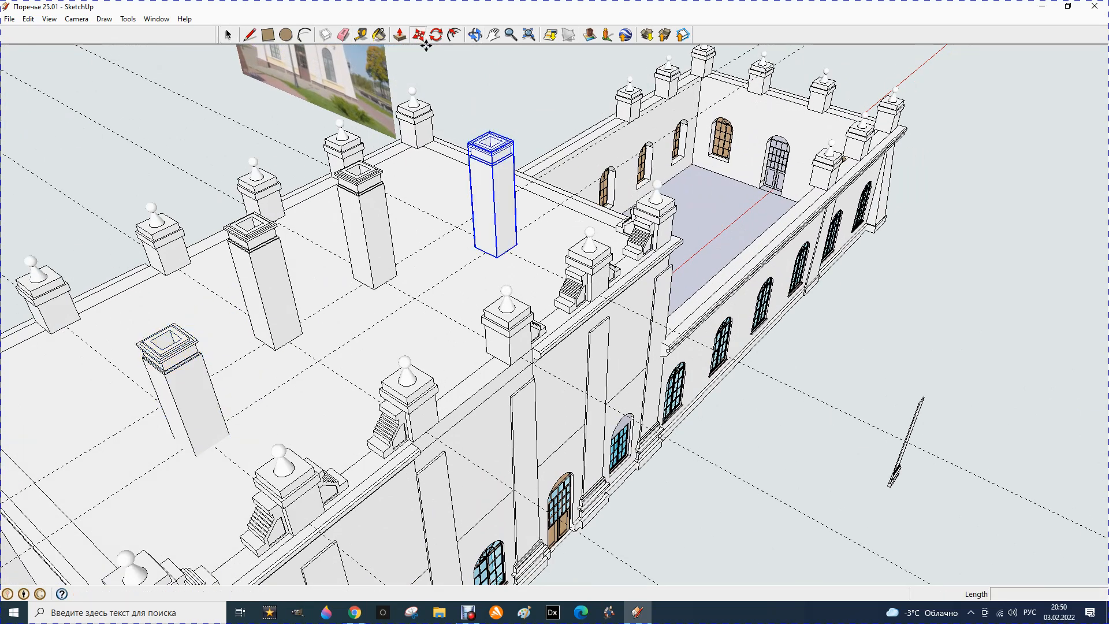
click(500, 148)
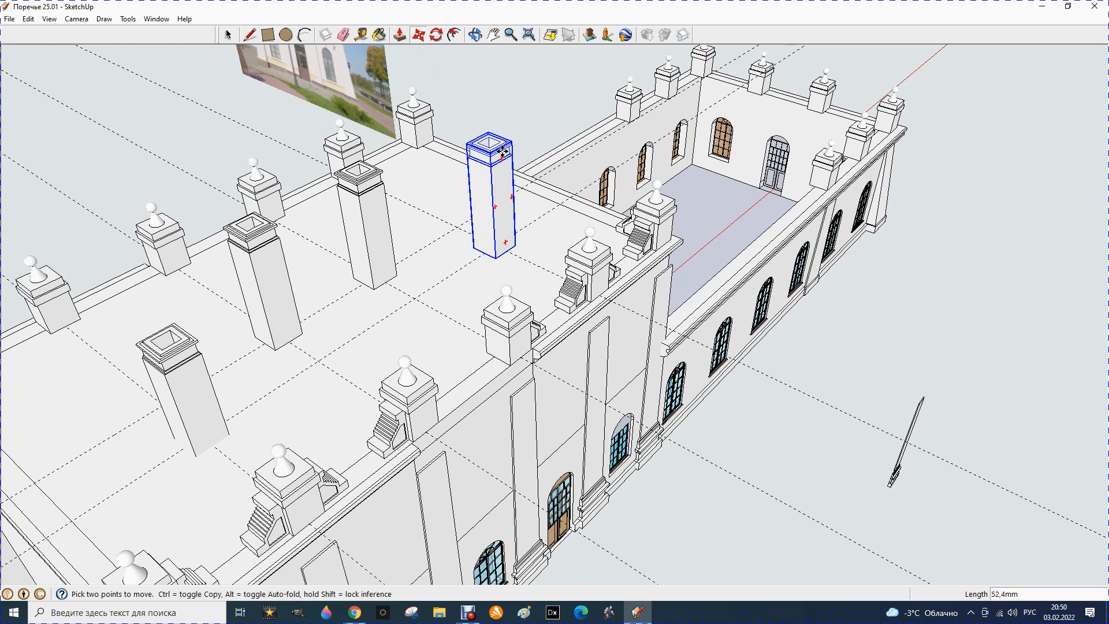
click(507, 161)
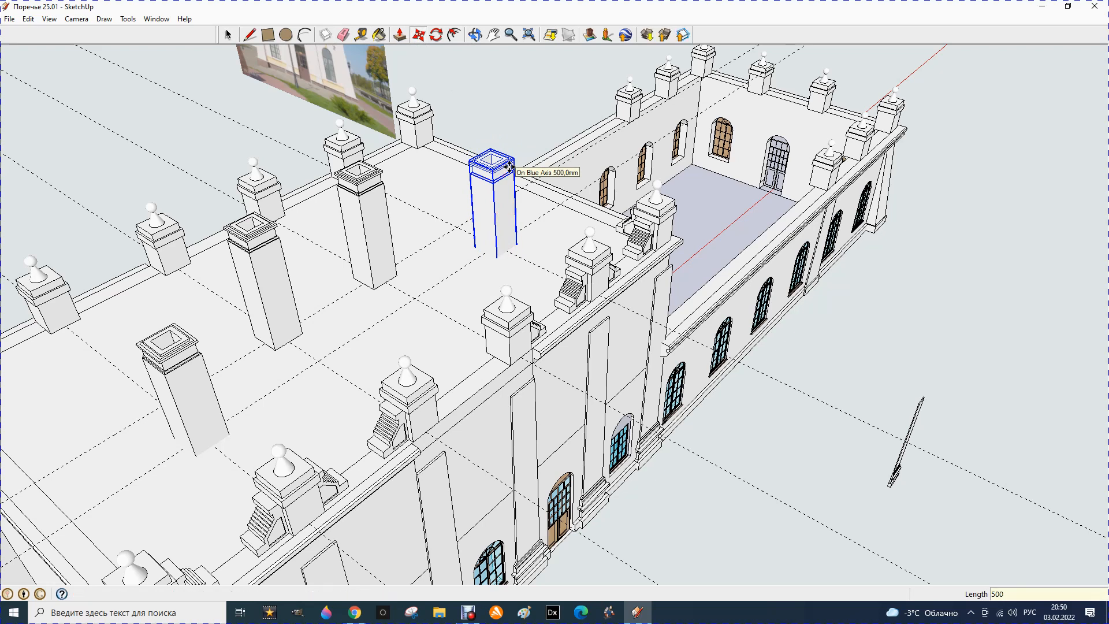
click(509, 167)
Deselect the chimney and delete all construction guide lines from the model.
click(229, 35)
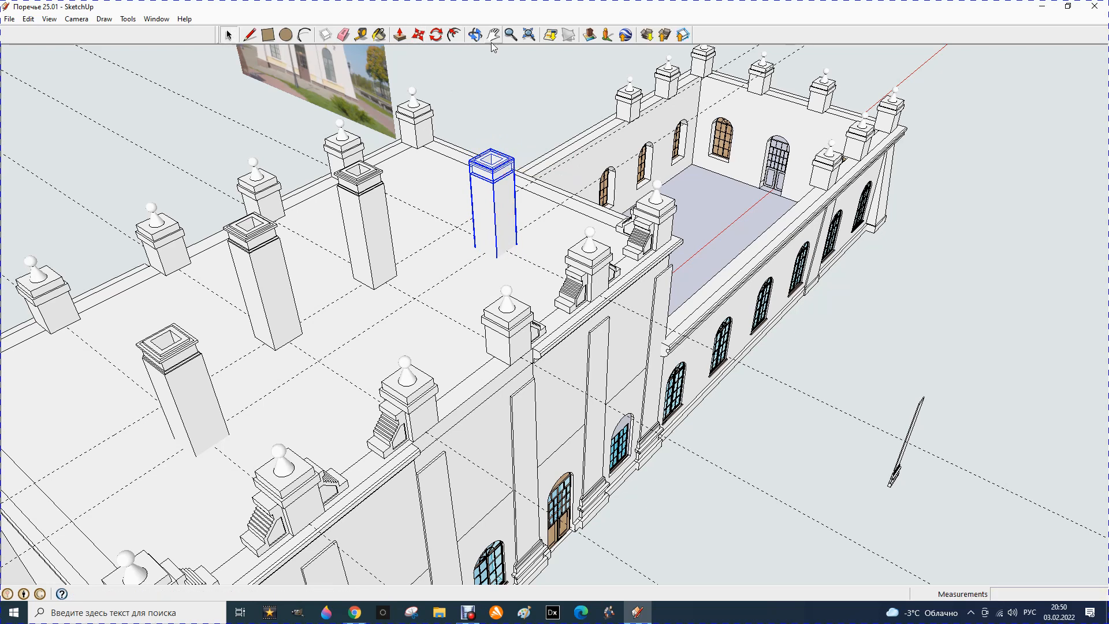
click(343, 35)
scroll(739, 187, down, 5)
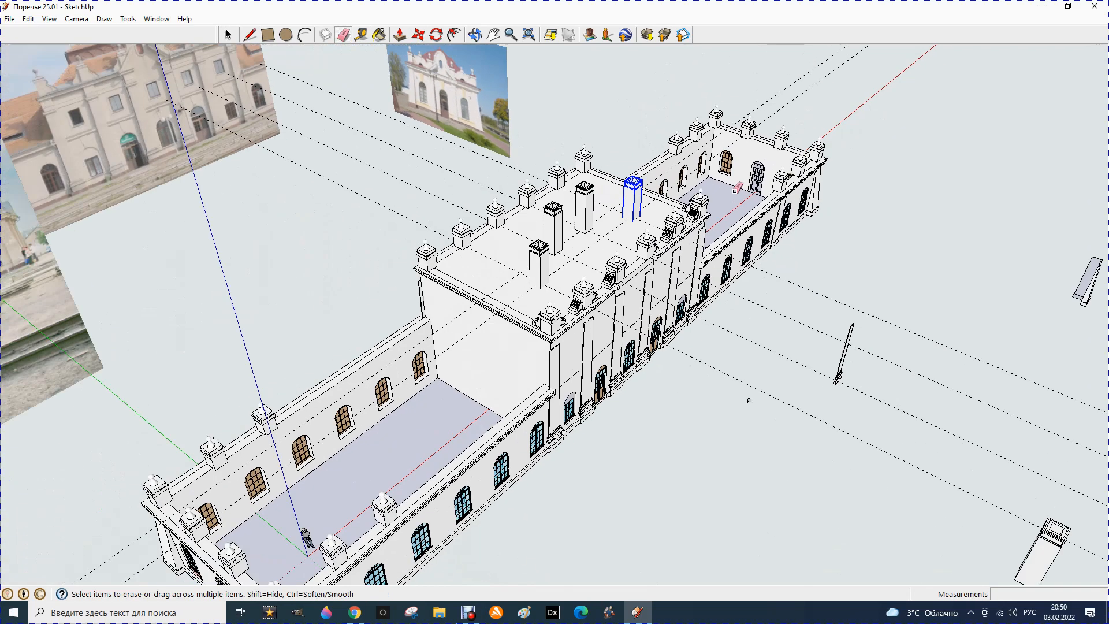
key(Escape)
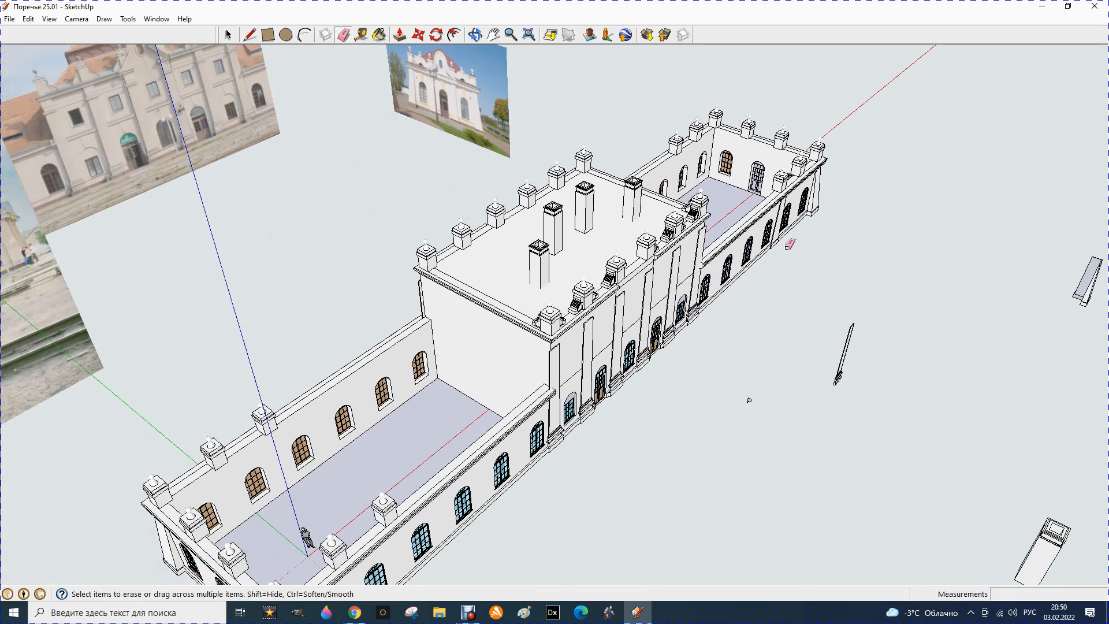
Examine the whole station from the front, comparing the chimneys and facade with the reference photos behind it.
click(475, 35)
drag(668, 438, 372, 426)
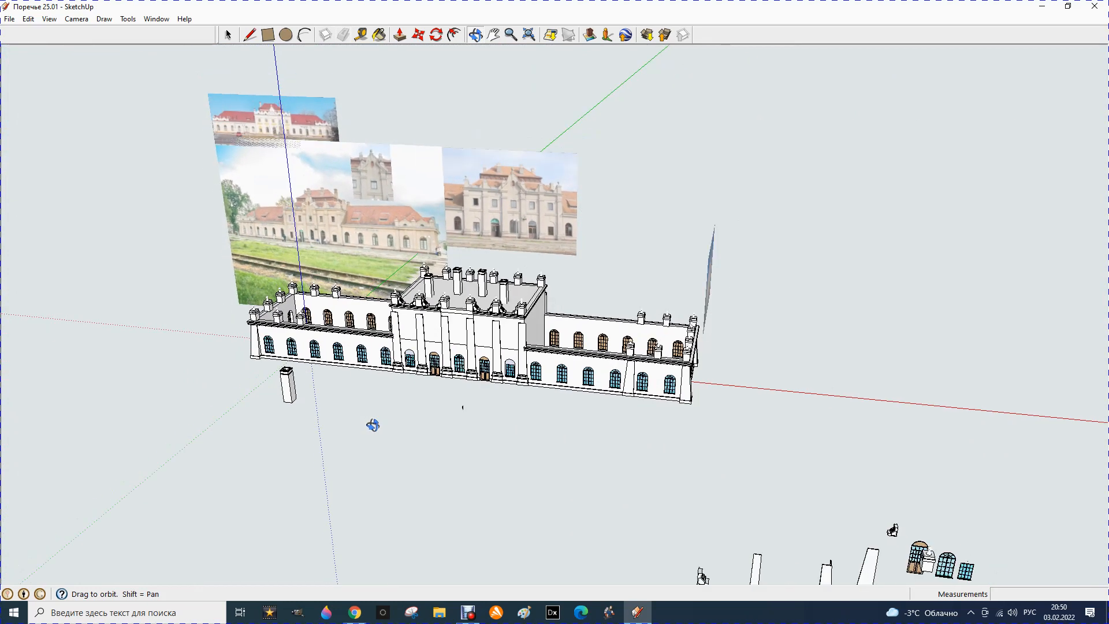
drag(445, 355, 384, 417)
scroll(386, 419, up, 1)
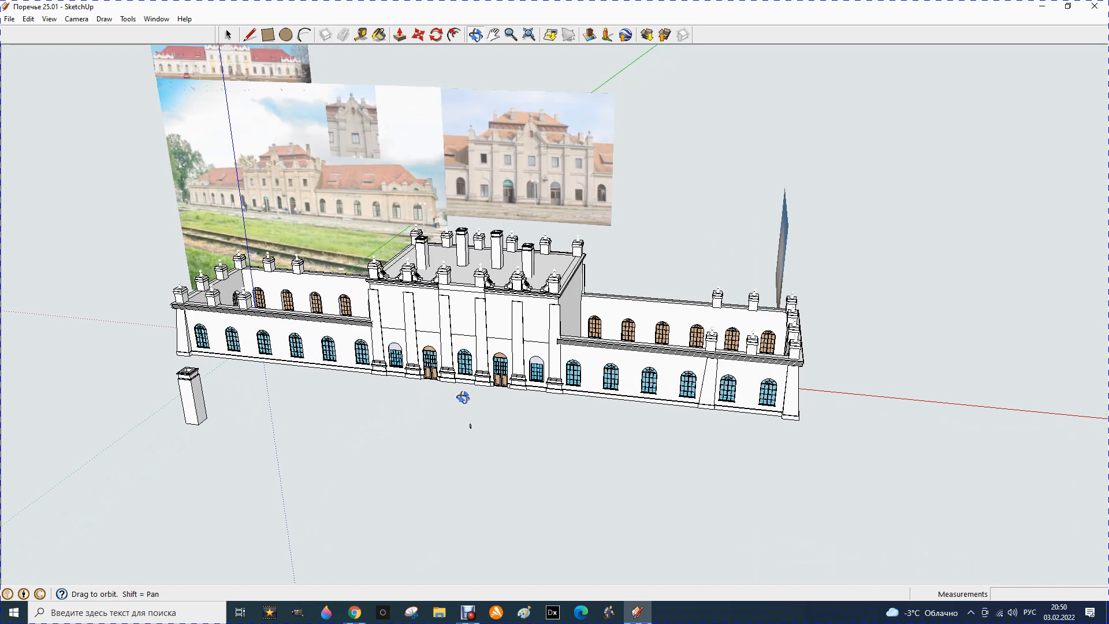
scroll(462, 398, up, 1)
scroll(488, 260, up, 2)
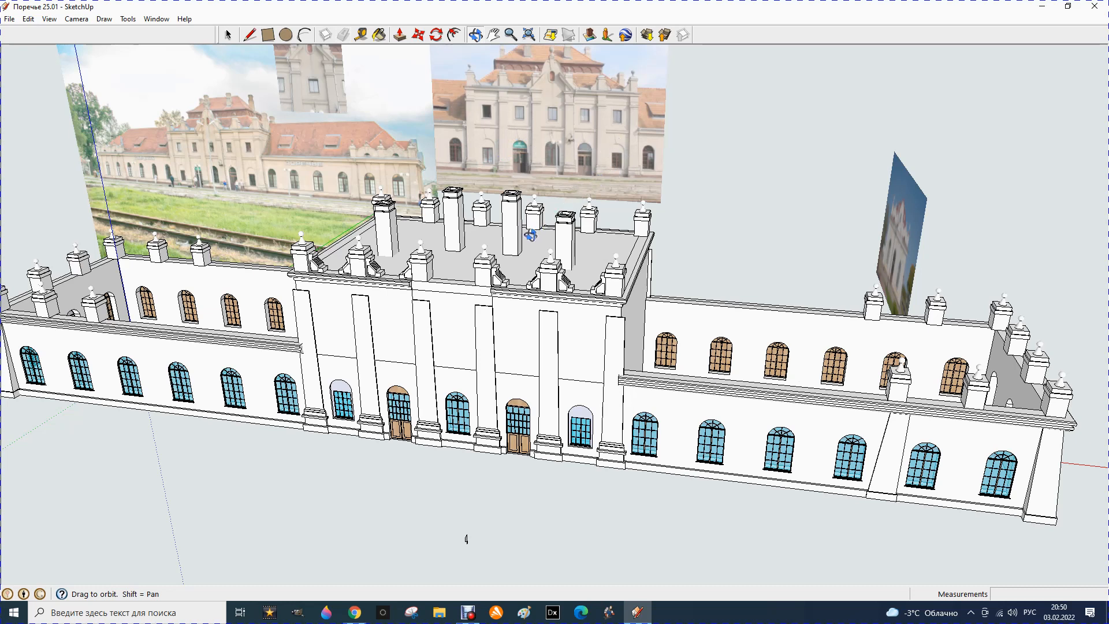
drag(761, 210, 718, 231)
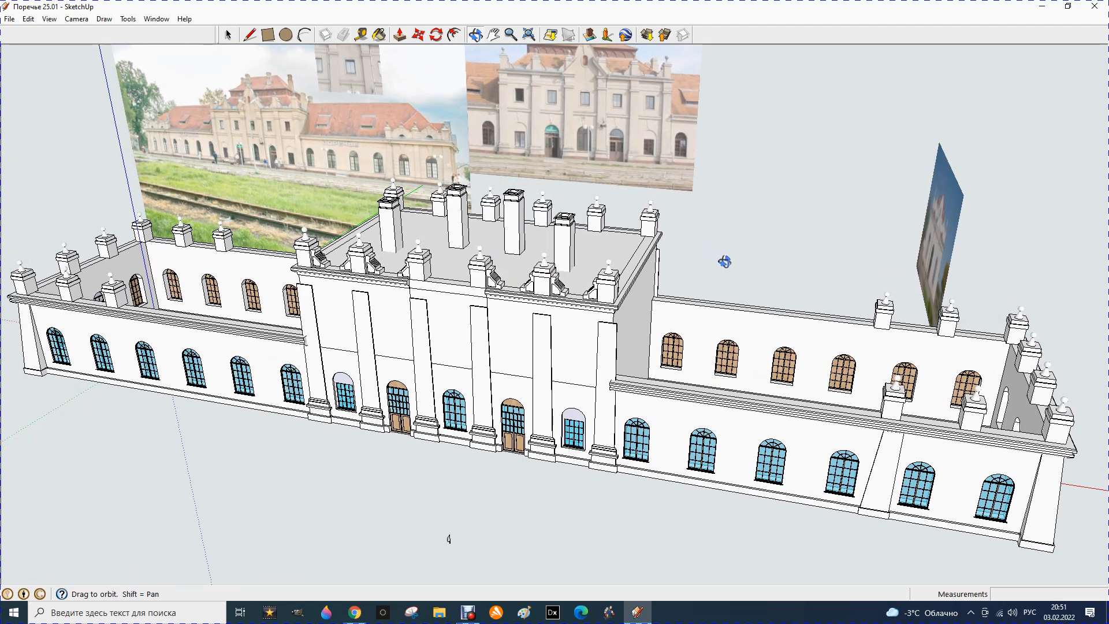
drag(725, 262, 697, 259)
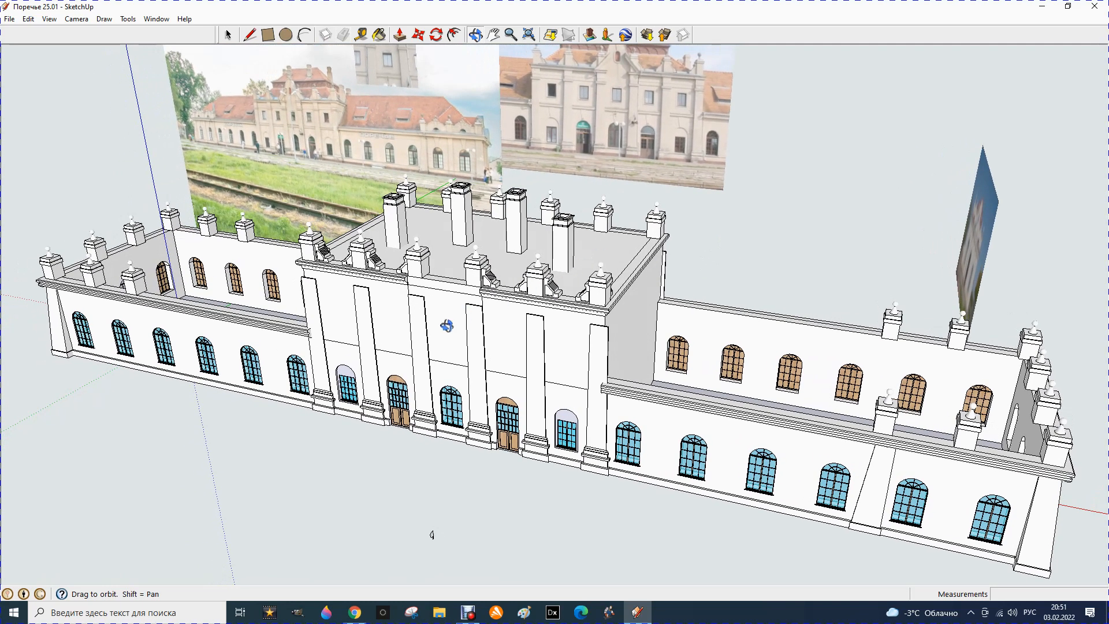